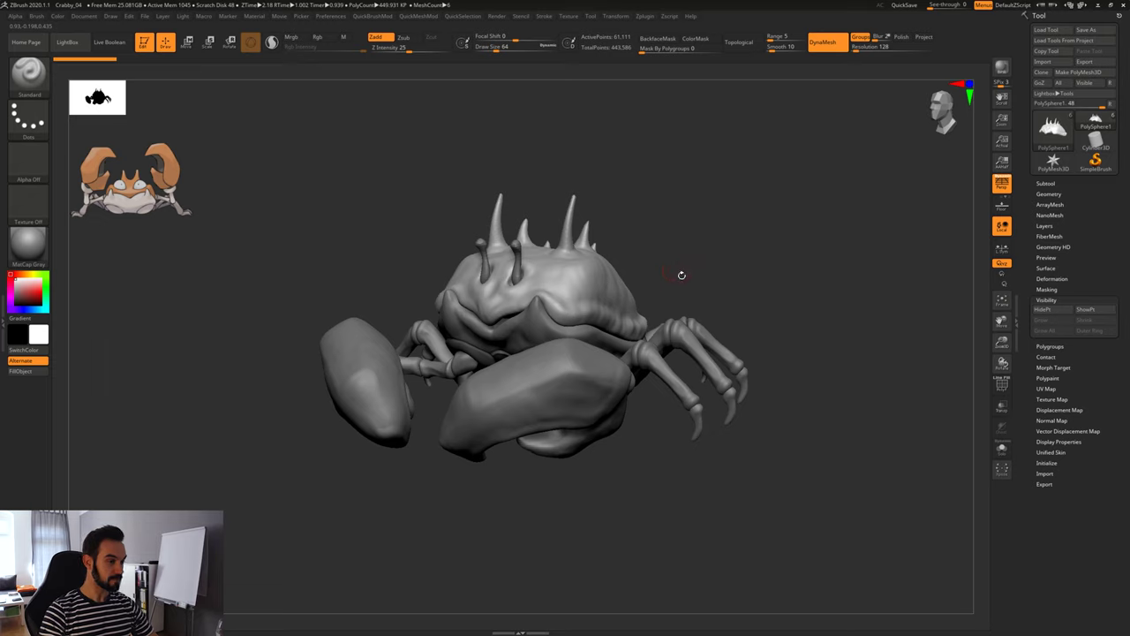
Try to bend the crab's eye stalks and shift their bases using the Move brush at draw size 145.
{"action": "mouse_move", "coordinate": [681, 274]}
{"action": "left_mouse_down"}
{"action": "mouse_move", "coordinate": [711, 287]}
{"action": "mouse_move", "coordinate": [673, 273]}
{"action": "mouse_move", "coordinate": [697, 286]}
{"action": "mouse_move", "coordinate": [712, 277]}
{"action": "mouse_move", "coordinate": [724, 298]}
{"action": "mouse_move", "coordinate": [716, 295]}
{"action": "left_mouse_up"}
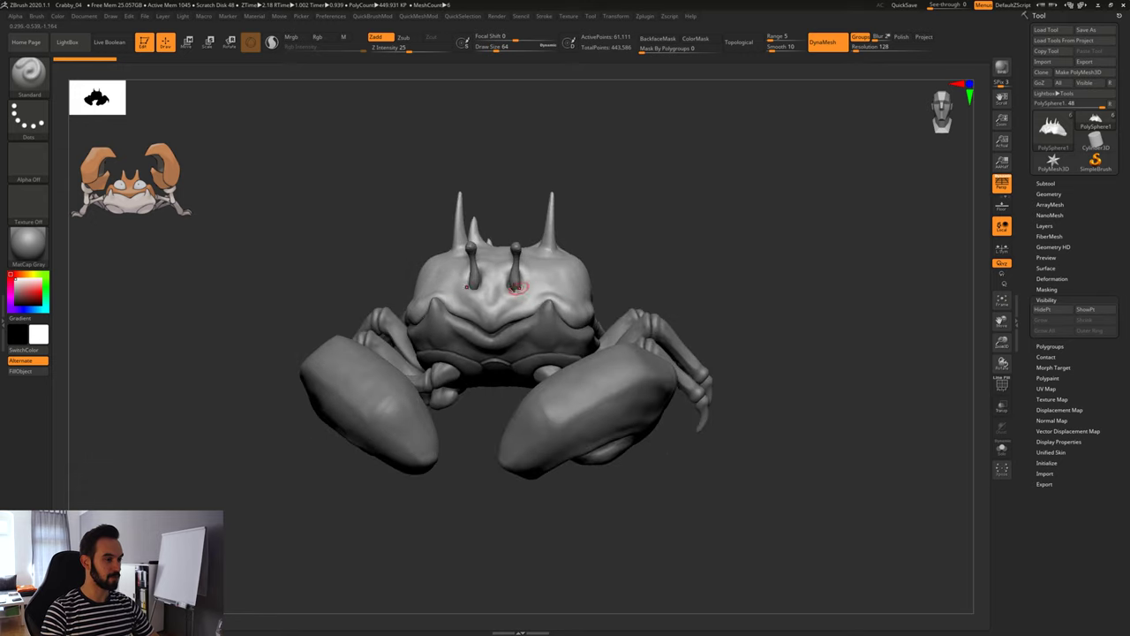
{"action": "mouse_move", "coordinate": [604, 288]}
{"action": "left_mouse_down"}
{"action": "mouse_move", "coordinate": [717, 295]}
{"action": "mouse_move", "coordinate": [609, 302]}
{"action": "mouse_move", "coordinate": [609, 362]}
{"action": "mouse_move", "coordinate": [704, 212]}
{"action": "mouse_move", "coordinate": [691, 233]}
{"action": "left_mouse_up"}
{"action": "key", "text": "b"}
{"action": "key", "text": "m"}
{"action": "key", "text": "v"}
{"action": "key", "text": "s"}
{"action": "left_click_drag", "start_coordinate": [468, 300], "coordinate": [484, 300]}
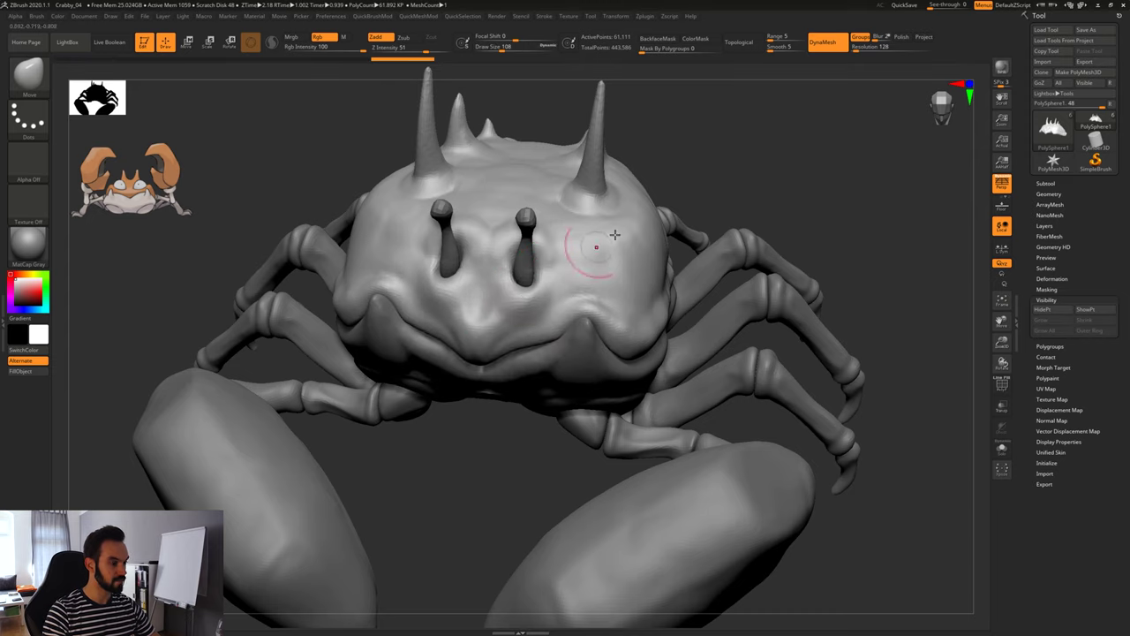
{"action": "mouse_move", "coordinate": [708, 265]}
{"action": "left_mouse_down"}
{"action": "mouse_move", "coordinate": [715, 210]}
{"action": "mouse_move", "coordinate": [729, 208]}
{"action": "mouse_move", "coordinate": [720, 238]}
{"action": "mouse_move", "coordinate": [735, 234]}
{"action": "left_mouse_up"}
{"action": "key", "text": "space"}
{"action": "mouse_move", "coordinate": [632, 237]}
{"action": "left_mouse_down"}
{"action": "mouse_move", "coordinate": [646, 237]}
{"action": "mouse_move", "coordinate": [558, 258]}
{"action": "left_mouse_up"}
{"action": "key", "text": "ctrl+z"}
{"action": "key", "text": "space"}
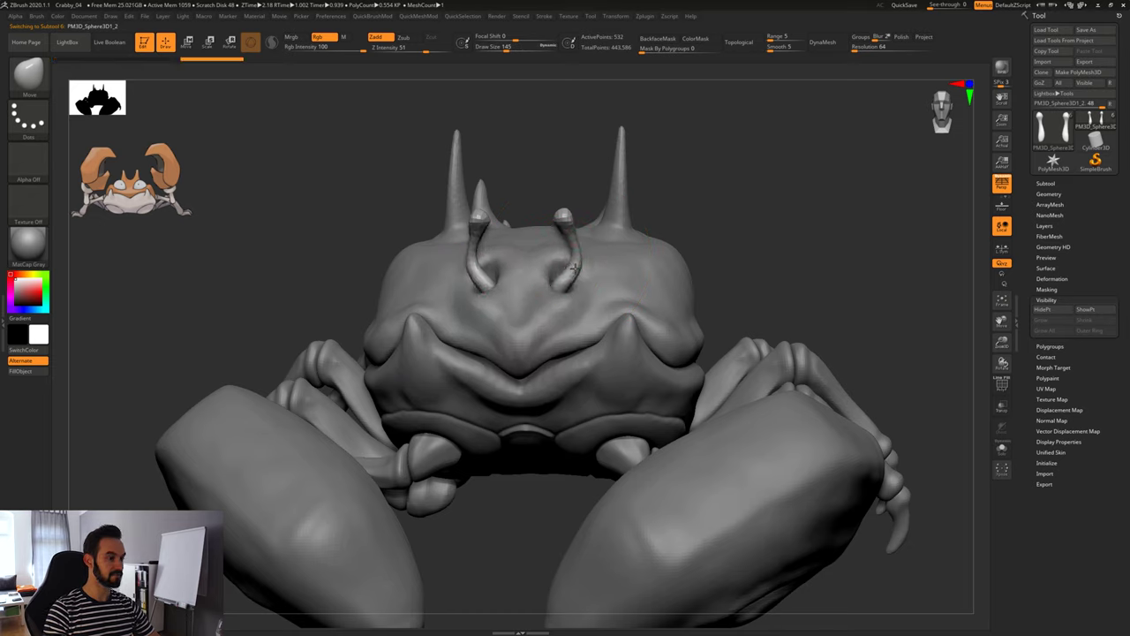
{"action": "left_click_drag", "start_coordinate": [580, 273], "coordinate": [580, 281]}
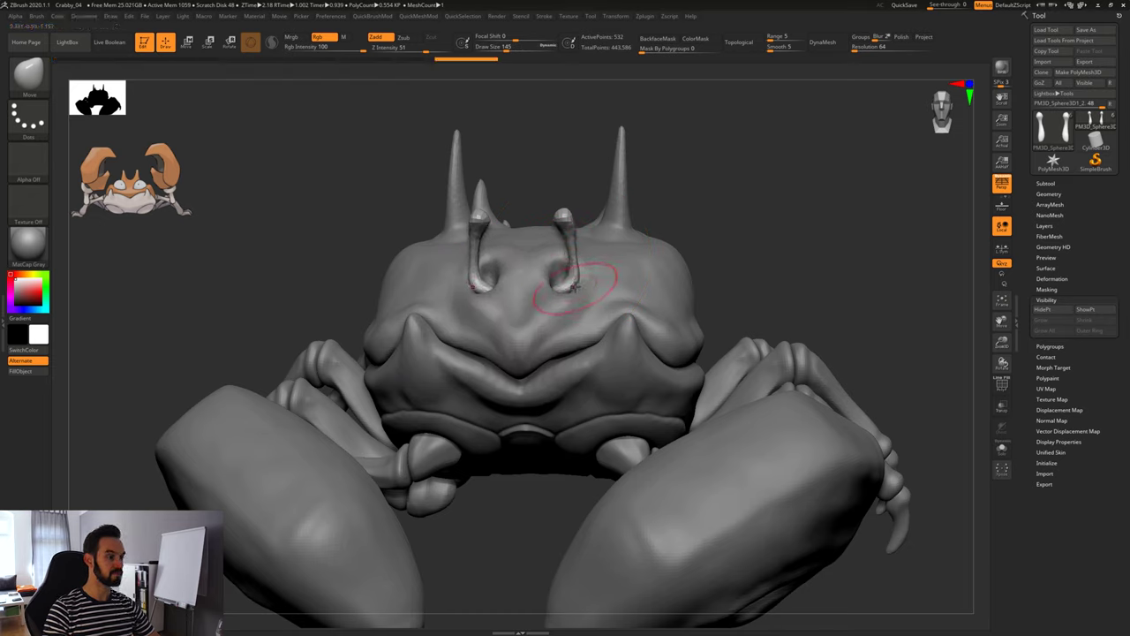
{"action": "key", "text": "ctrl+shift+z"}
{"action": "key", "text": "ctrl+shift+z"}
Examine the reshaped eye stalks against the whole crab from the front and slightly to the side.
{"action": "right_click_drag", "start_coordinate": [692, 249], "coordinate": [759, 216], "text": "ctrl"}
{"action": "right_click_drag", "start_coordinate": [767, 276], "coordinate": [681, 219]}
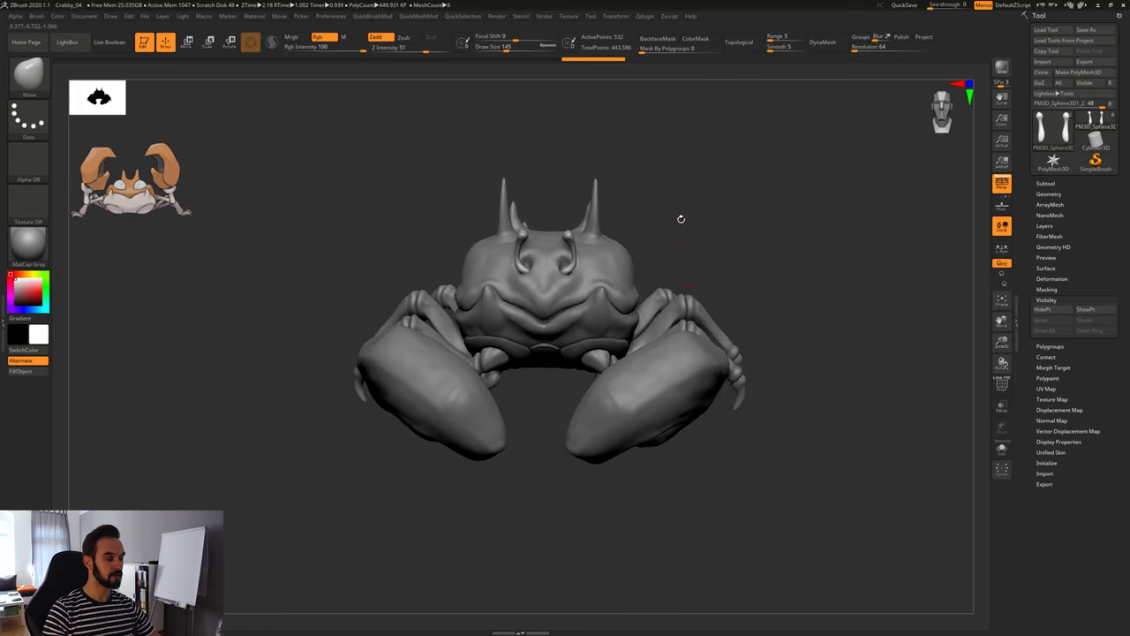
{"action": "right_click_drag", "start_coordinate": [689, 282], "coordinate": [579, 291]}
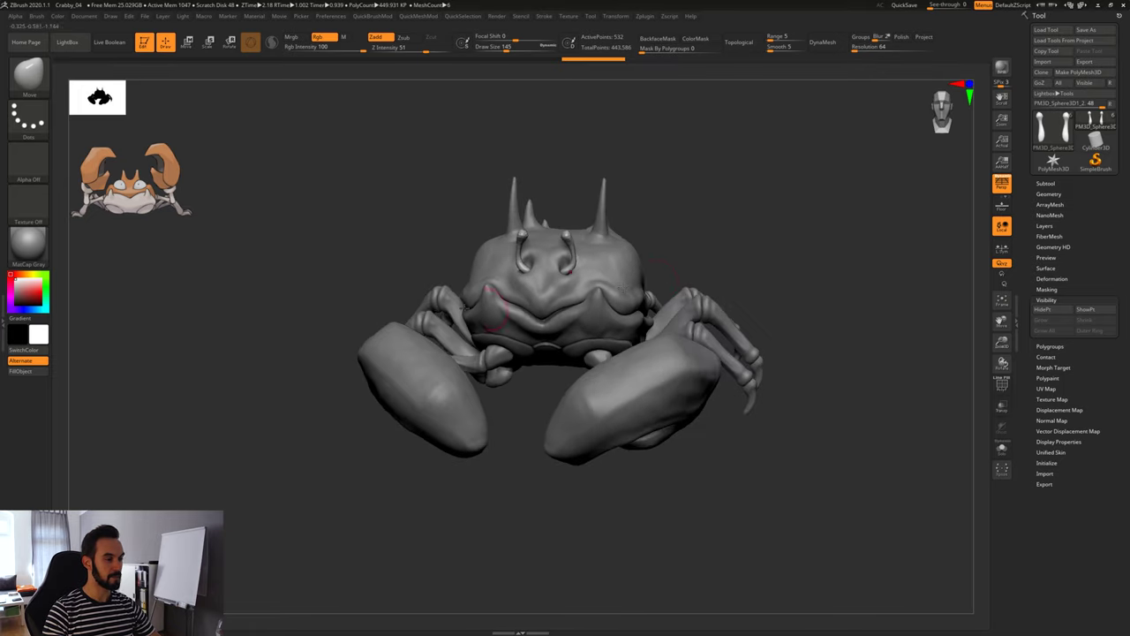
{"action": "mouse_move", "coordinate": [714, 208]}
{"action": "right_mouse_down"}
{"action": "mouse_move", "coordinate": [777, 252]}
{"action": "mouse_move", "coordinate": [763, 263]}
{"action": "right_mouse_up"}
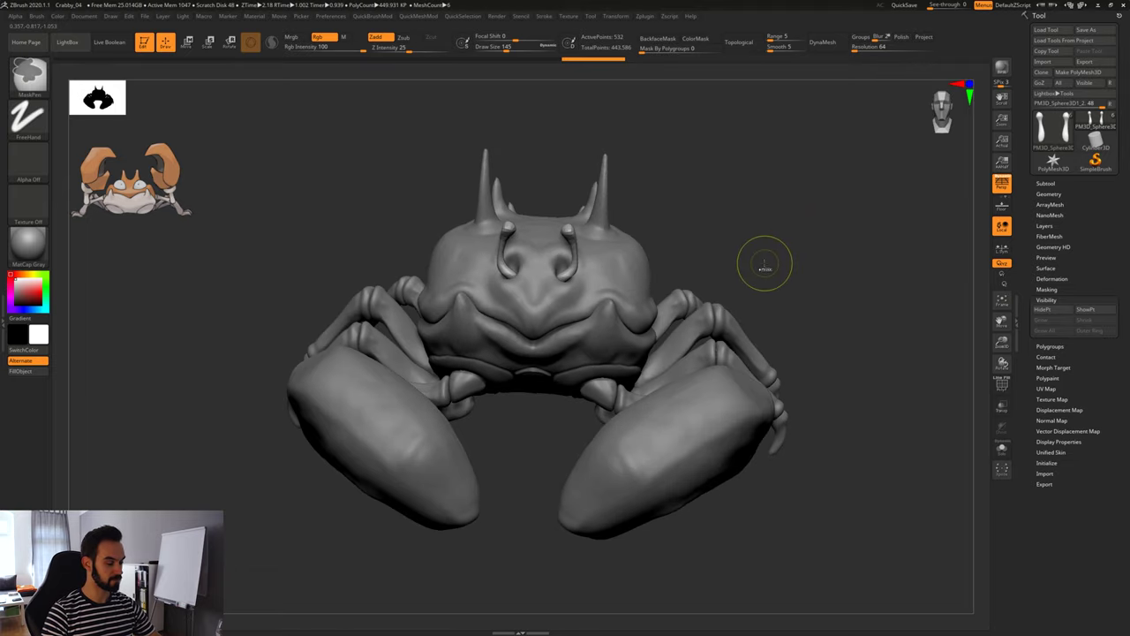
Undo the Move brush edits on the eye stalks.
{"action": "key", "text": "ctrl+z"}
{"action": "key", "text": "ctrl+z"}
{"action": "key", "text": "ctrl+z"}
{"action": "key", "text": "ctrl+z"}
{"action": "key", "text": "ctrl+z"}
{"action": "key", "text": "ctrl+z"}
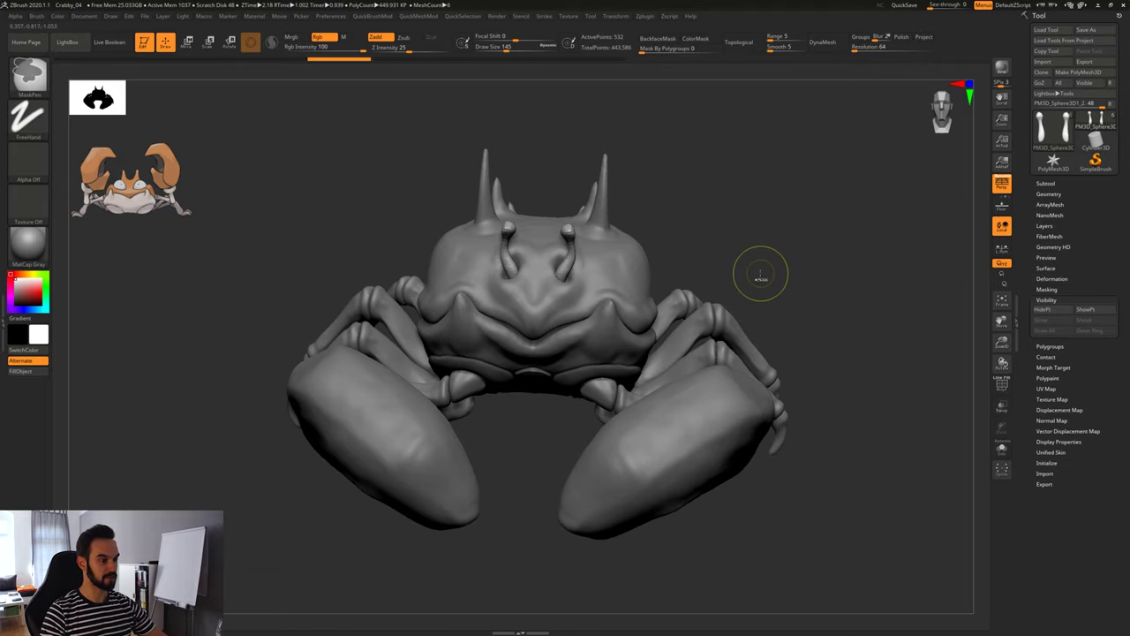
{"action": "key", "text": "ctrl+z"}
{"action": "key", "text": "ctrl+z"}
Check the eye stalks' wireframe and remesh them with DynaMesh at resolution 128.
{"action": "mouse_move", "coordinate": [757, 235]}
{"action": "right_mouse_down"}
{"action": "mouse_move", "coordinate": [654, 231]}
{"action": "mouse_move", "coordinate": [702, 225]}
{"action": "mouse_move", "coordinate": [726, 273]}
{"action": "mouse_move", "coordinate": [754, 221]}
{"action": "right_mouse_up"}
{"action": "key", "text": "shift+f"}
{"action": "left_click", "coordinate": [822, 43]}
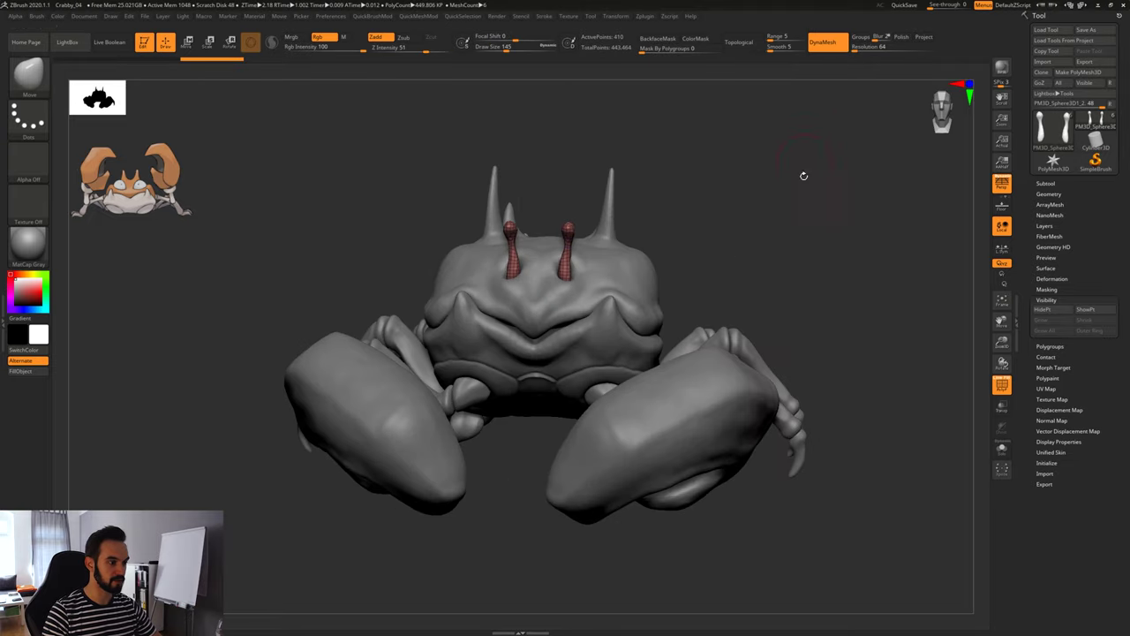
{"action": "key", "text": "ctrl+z"}
{"action": "left_click", "coordinate": [867, 47]}
{"action": "type", "text": "128"}
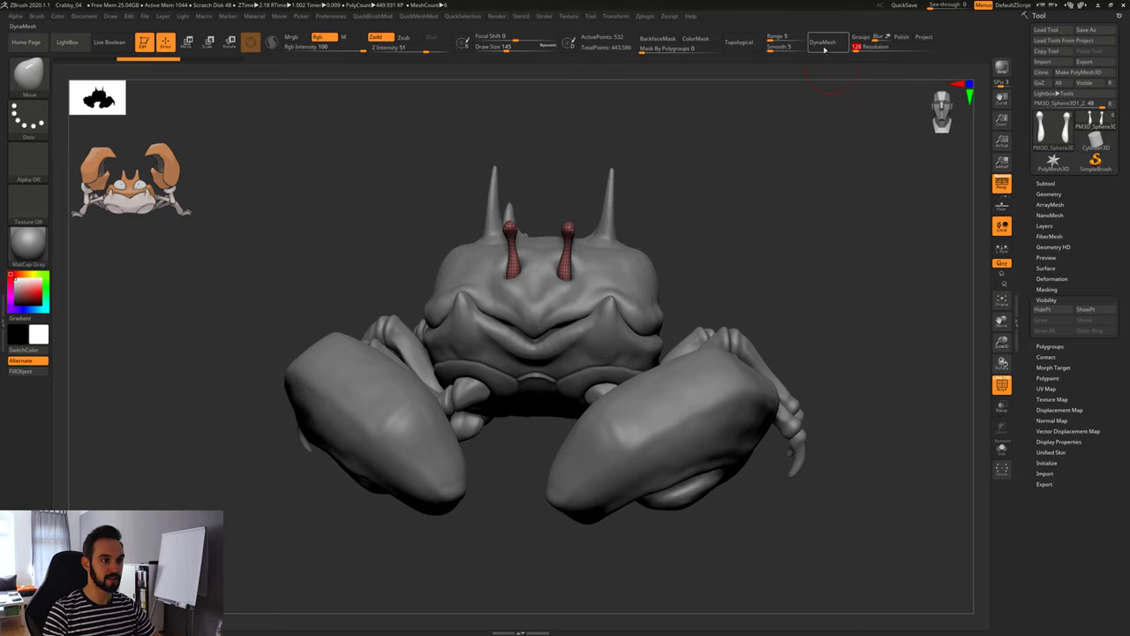
{"action": "left_click", "coordinate": [824, 44]}
{"action": "key", "text": "shift"}
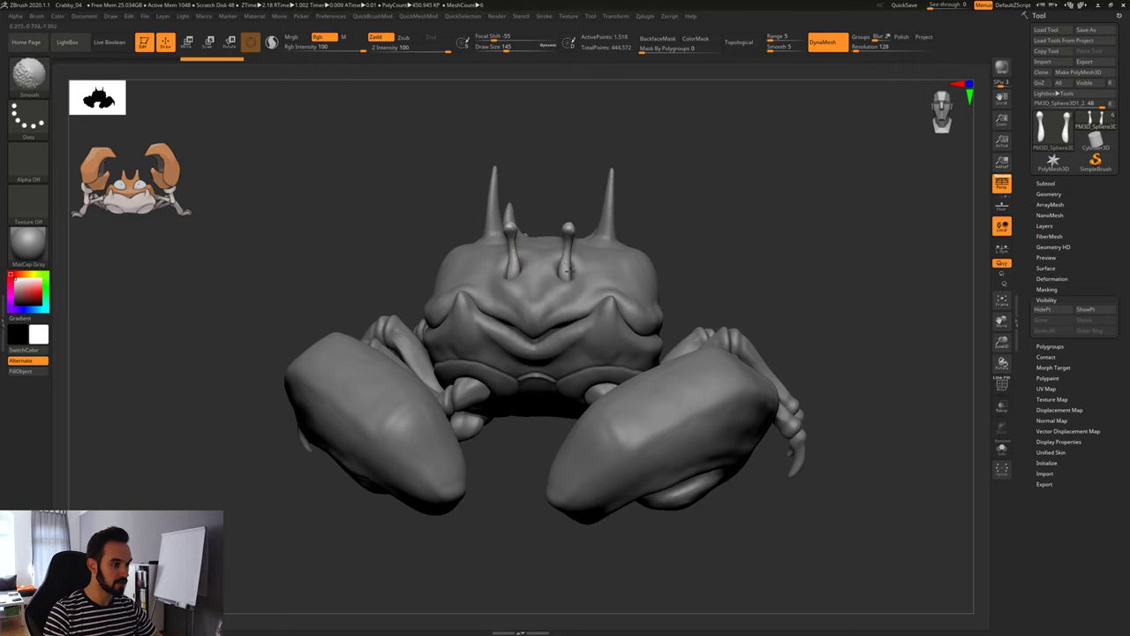
Inflate the tips of both eye stalks and lightly smooth them, undoing the last stroke.
{"action": "mouse_move", "coordinate": [665, 280]}
{"action": "left_mouse_down"}
{"action": "mouse_move", "coordinate": [530, 274]}
{"action": "mouse_move", "coordinate": [642, 257]}
{"action": "left_mouse_up"}
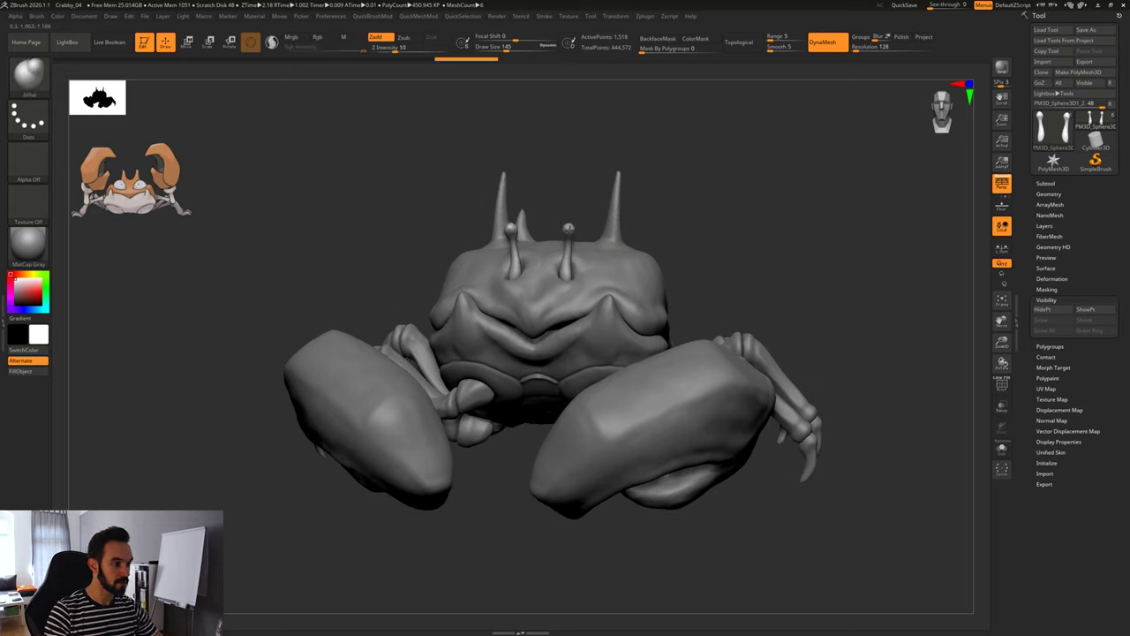
{"action": "left_click", "coordinate": [569, 229]}
{"action": "mouse_move", "coordinate": [693, 281]}
{"action": "left_mouse_down"}
{"action": "mouse_move", "coordinate": [609, 256]}
{"action": "mouse_move", "coordinate": [576, 231]}
{"action": "left_mouse_up"}
{"action": "key", "text": "shift"}
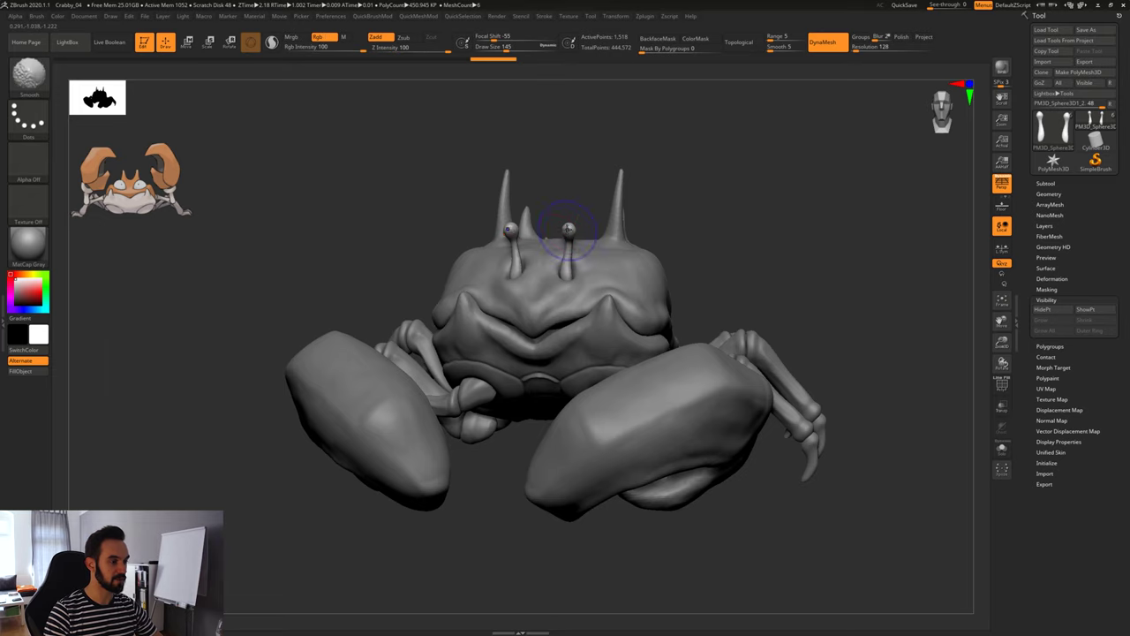
{"action": "left_click", "coordinate": [569, 228], "text": "shift"}
{"action": "left_click", "coordinate": [569, 231], "text": "shift"}
{"action": "key", "text": "ctrl+z"}
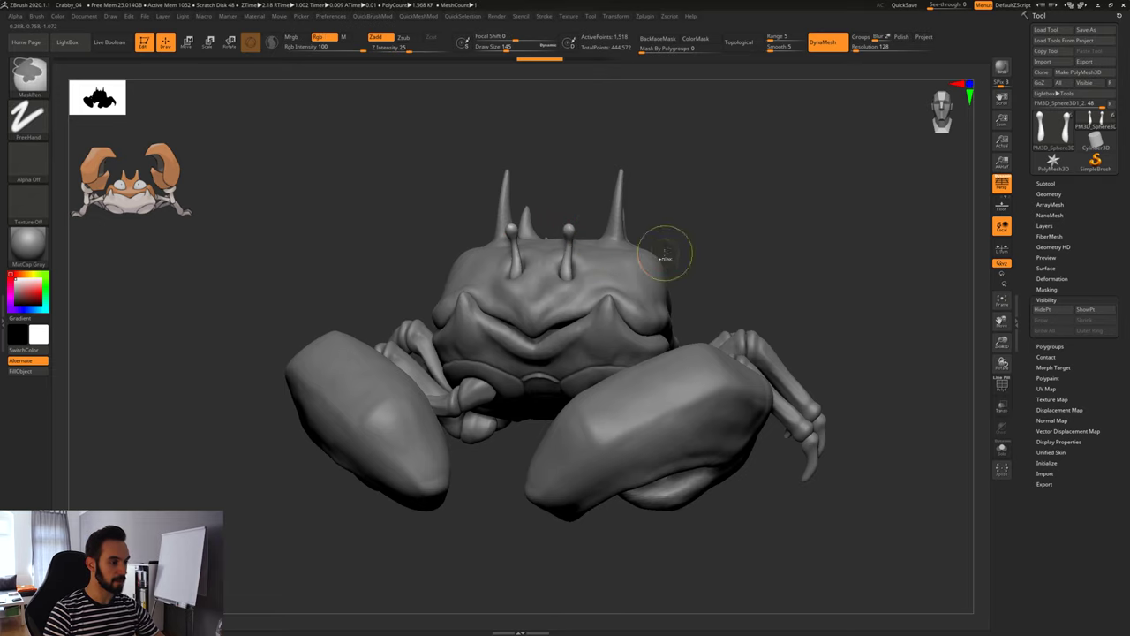
Make the upper shell the active subtool and switch to the Move brush.
{"action": "left_click_drag", "start_coordinate": [801, 245], "coordinate": [635, 265]}
{"action": "left_click", "coordinate": [583, 262], "text": "alt"}
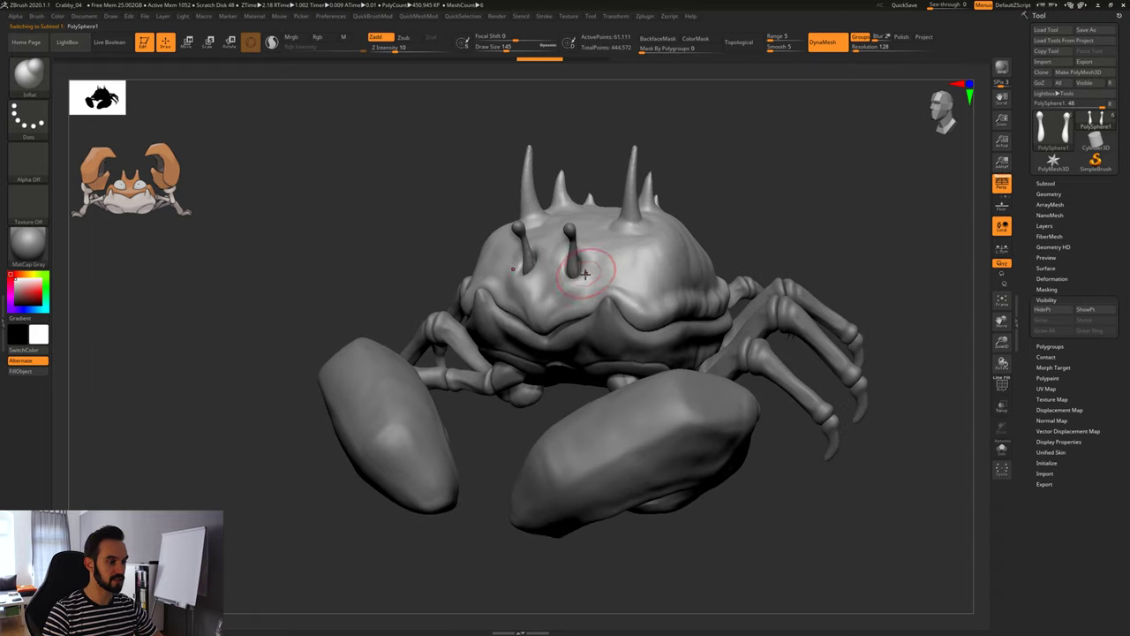
{"action": "key", "text": "b"}
{"action": "key", "text": "m"}
{"action": "key", "text": "v"}
Examine the crab's overall form from several angles, including the segmented underside of the body.
{"action": "mouse_move", "coordinate": [758, 194]}
{"action": "left_mouse_down"}
{"action": "mouse_move", "coordinate": [773, 234]}
{"action": "mouse_move", "coordinate": [610, 212]}
{"action": "left_mouse_up"}
{"action": "left_click_drag", "start_coordinate": [830, 321], "coordinate": [795, 265], "text": "alt"}
{"action": "left_click_drag", "start_coordinate": [685, 300], "coordinate": [764, 336]}
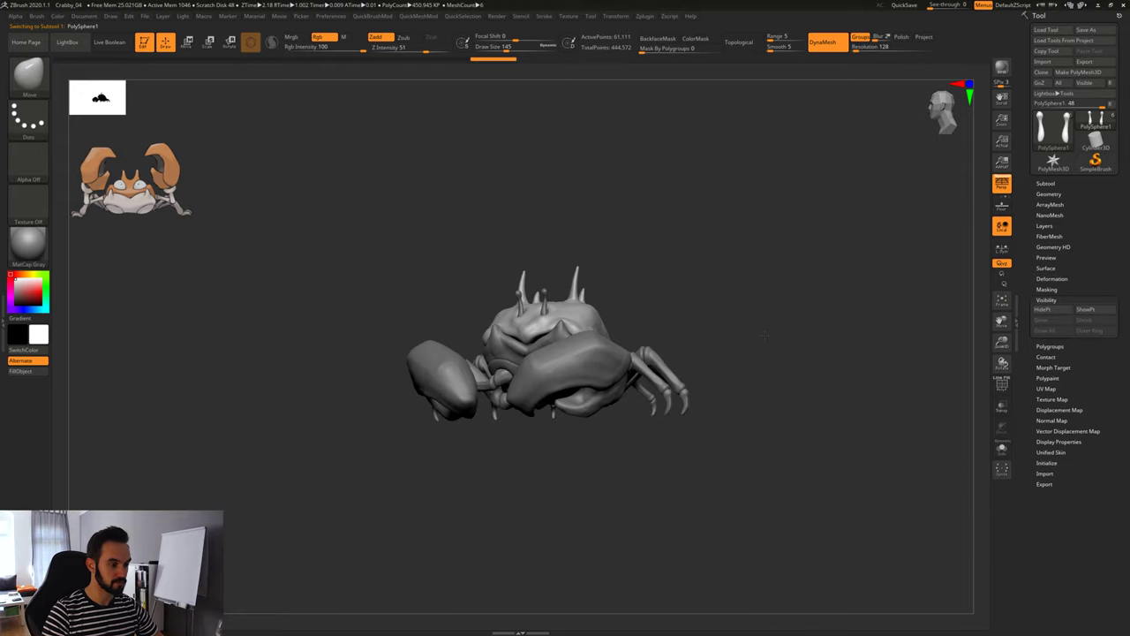
{"action": "mouse_move", "coordinate": [763, 336]}
{"action": "right_mouse_down"}
{"action": "mouse_move", "coordinate": [754, 326]}
{"action": "mouse_move", "coordinate": [765, 334]}
{"action": "right_mouse_up"}
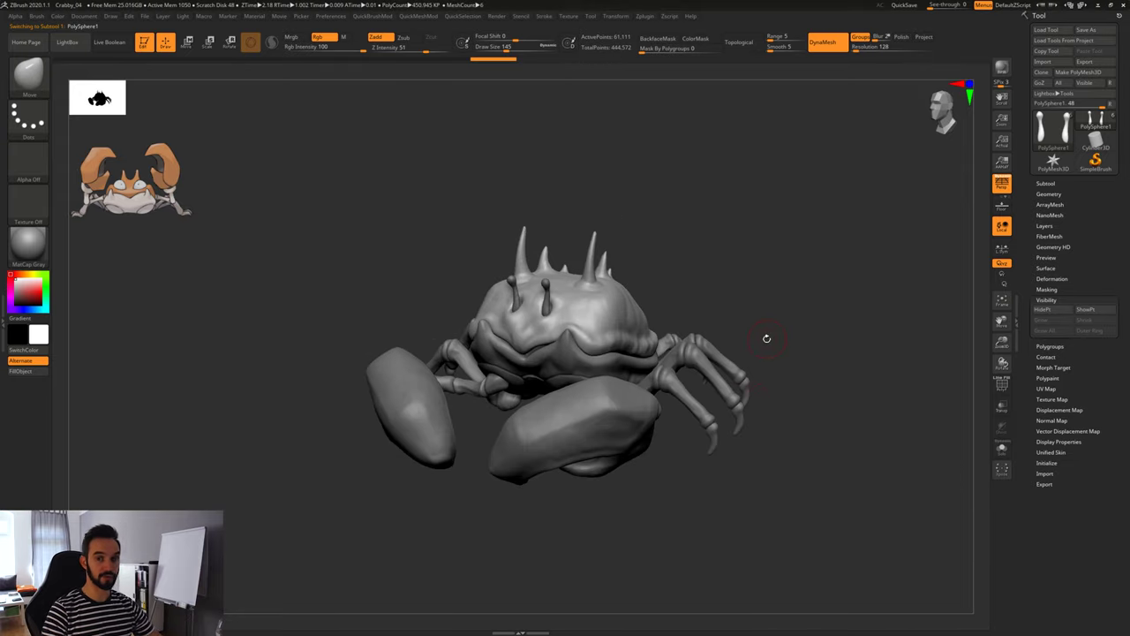
{"action": "left_click_drag", "start_coordinate": [714, 294], "coordinate": [701, 271], "text": "alt"}
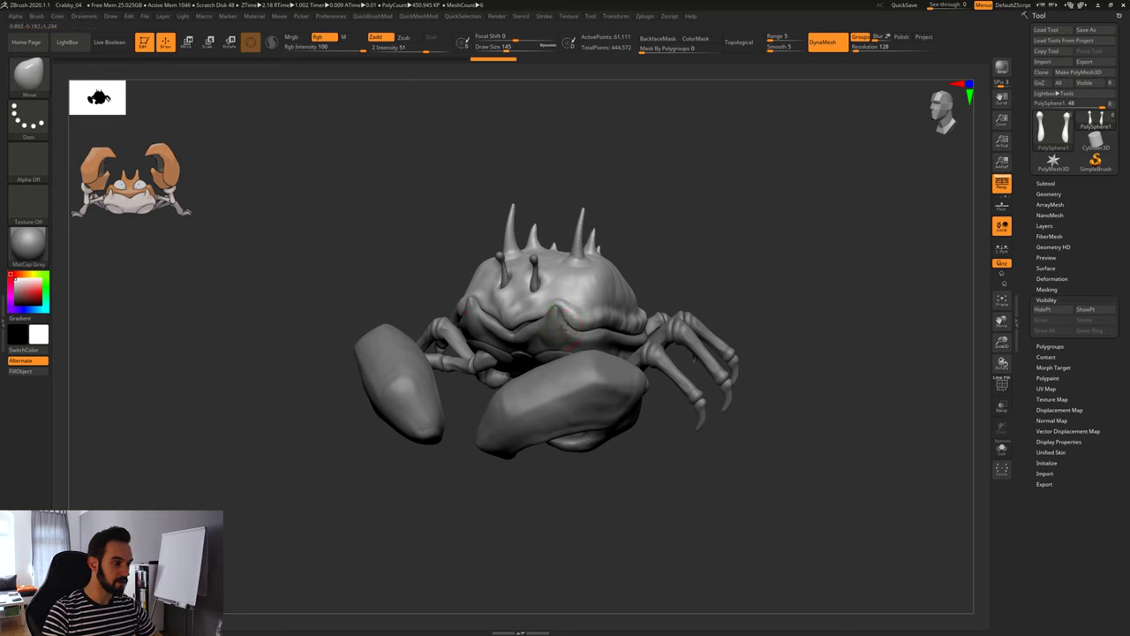
{"action": "left_click", "coordinate": [564, 327], "text": "alt"}
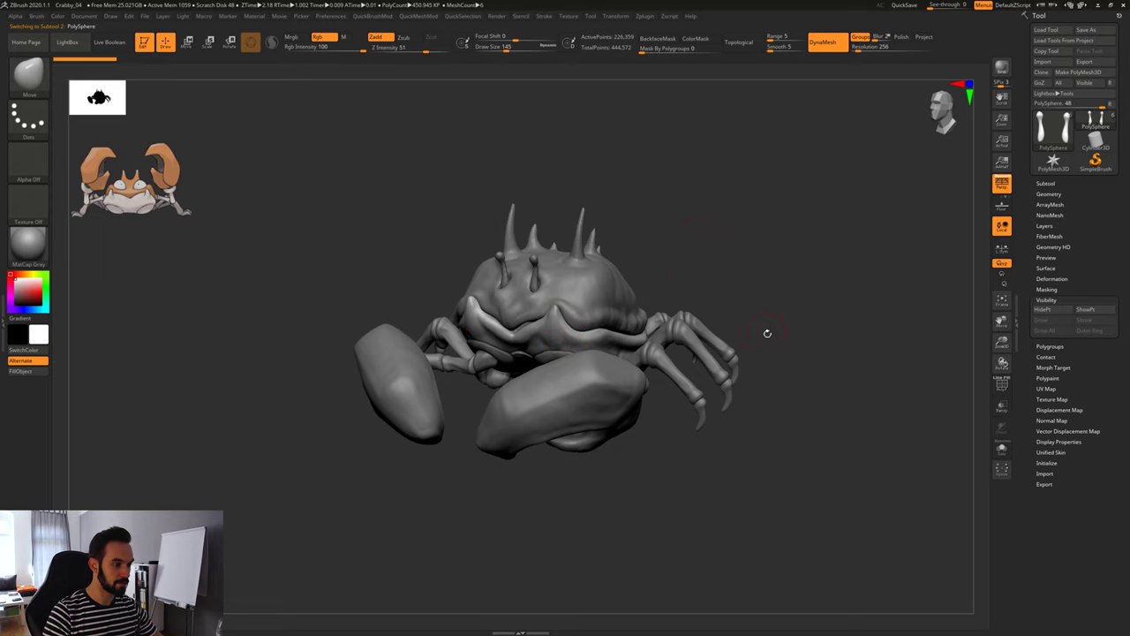
{"action": "right_click_drag", "start_coordinate": [767, 333], "coordinate": [767, 163]}
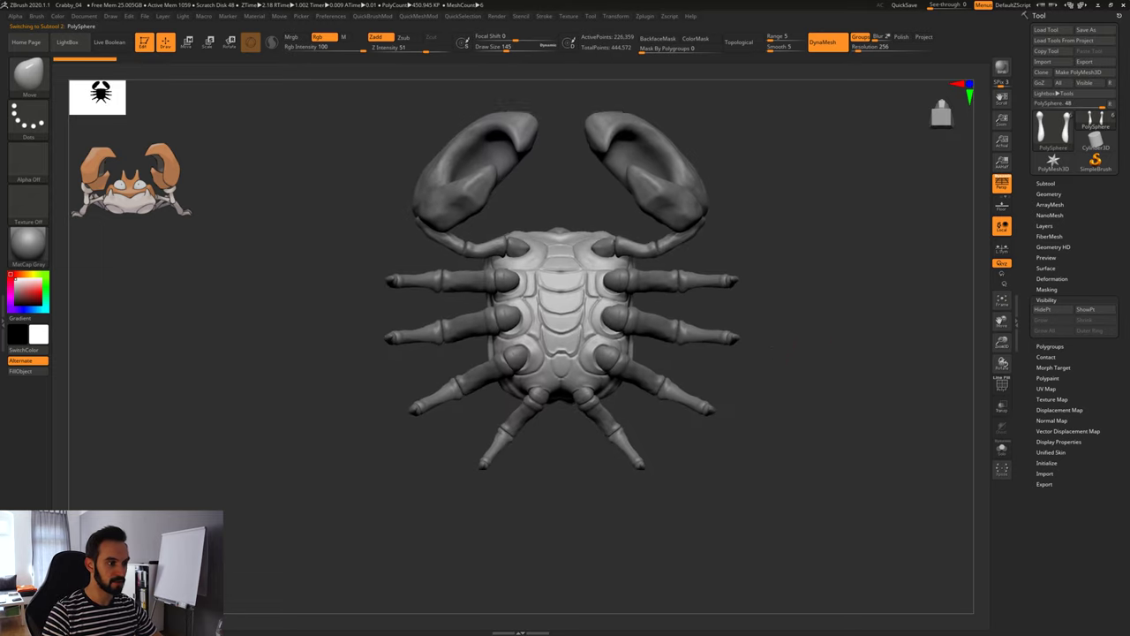
{"action": "right_click_drag", "start_coordinate": [793, 356], "coordinate": [787, 390], "text": "alt"}
{"action": "right_click_drag", "start_coordinate": [755, 309], "coordinate": [755, 393]}
{"action": "right_click_drag", "start_coordinate": [769, 433], "coordinate": [769, 380]}
{"action": "right_click_drag", "start_coordinate": [604, 319], "coordinate": [986, 390]}
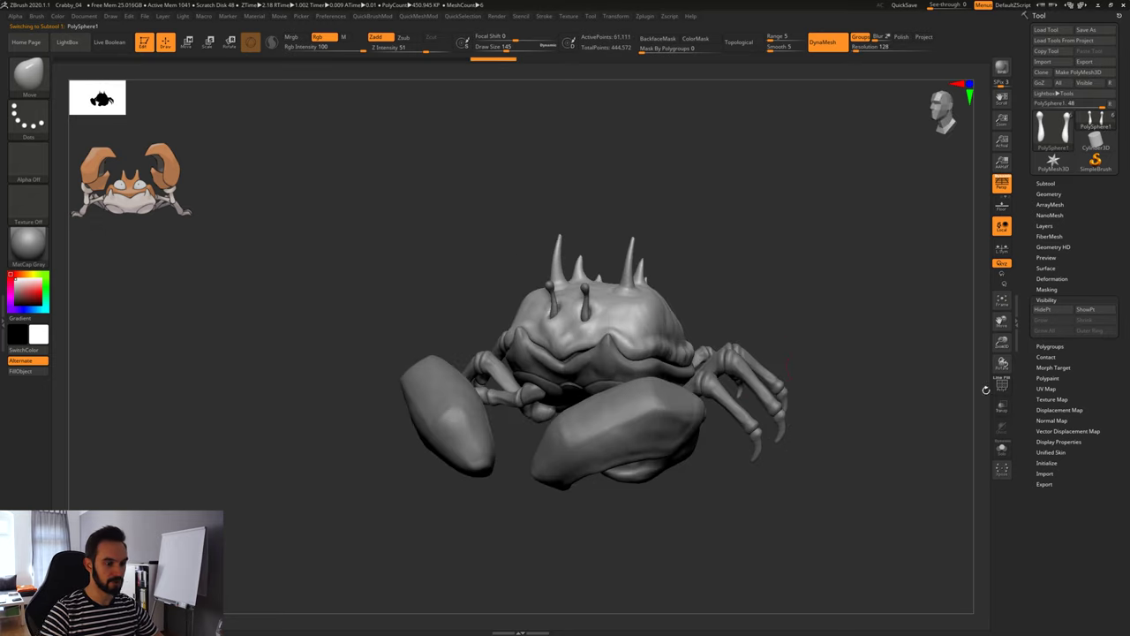
Isolate the upper shell and remesh it with DynaMesh at resolution 256.
{"action": "left_click", "coordinate": [1002, 449]}
{"action": "right_click_drag", "start_coordinate": [785, 367], "coordinate": [719, 357], "text": "alt"}
{"action": "right_click_drag", "start_coordinate": [679, 313], "coordinate": [717, 394], "text": "ctrl"}
{"action": "right_click_drag", "start_coordinate": [717, 394], "coordinate": [916, 63]}
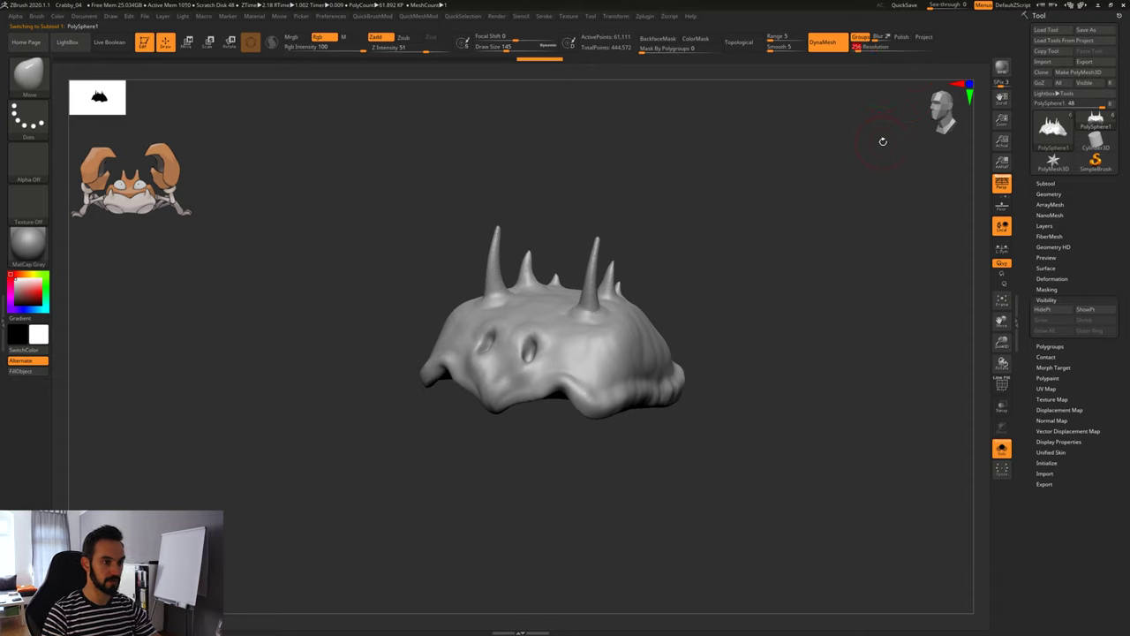
{"action": "left_click_drag", "start_coordinate": [821, 221], "coordinate": [825, 226], "text": "ctrl"}
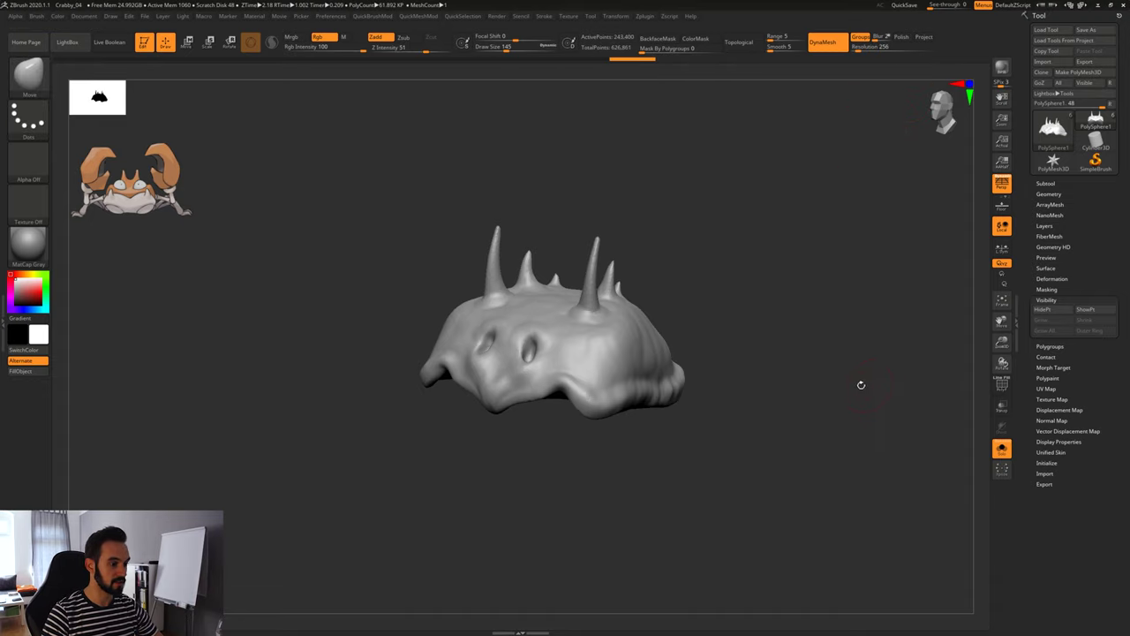
{"action": "key", "text": "shift+f"}
{"action": "key", "text": "shift+f"}
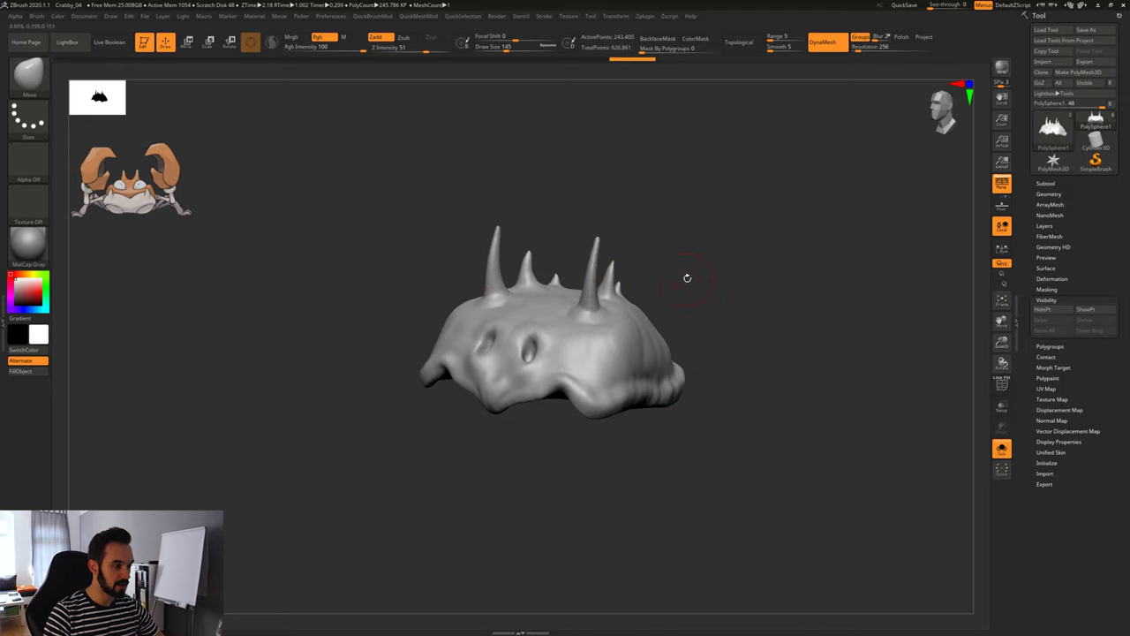
Build up the bases of the large front spikes with the Clay brush at draw size 94.
{"action": "mouse_move", "coordinate": [723, 257]}
{"action": "left_mouse_down"}
{"action": "mouse_move", "coordinate": [698, 267]}
{"action": "mouse_move", "coordinate": [673, 231]}
{"action": "mouse_move", "coordinate": [765, 317]}
{"action": "left_mouse_up"}
{"action": "key", "text": "b"}
{"action": "key", "text": "c"}
{"action": "key", "text": "l"}
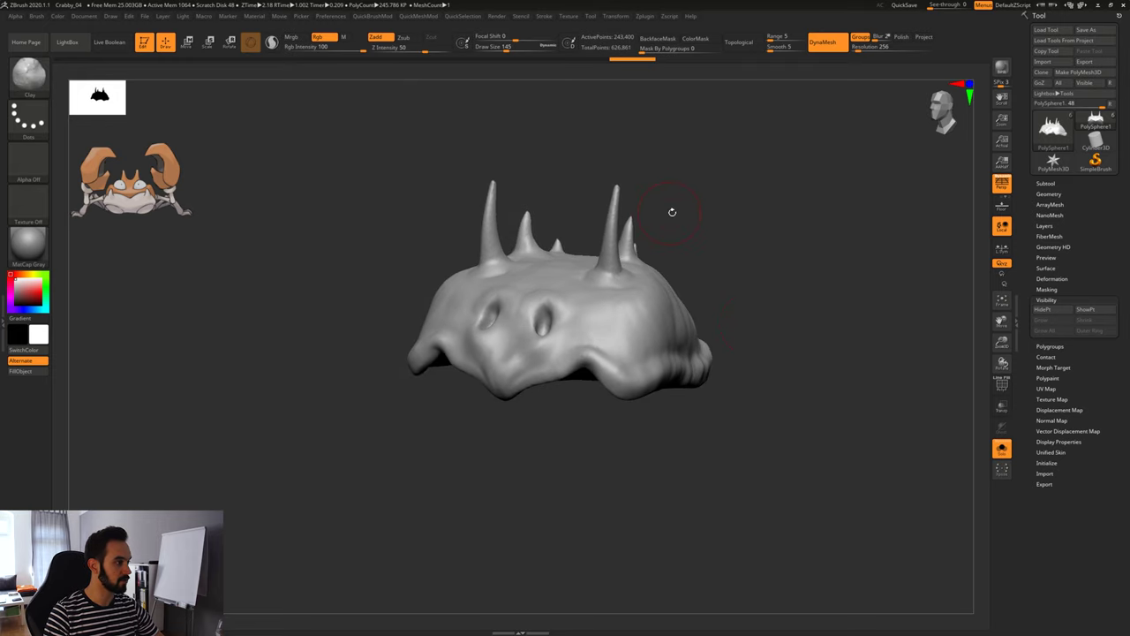
{"action": "key", "text": "s"}
{"action": "mouse_move", "coordinate": [682, 208]}
{"action": "left_mouse_down"}
{"action": "mouse_move", "coordinate": [662, 205]}
{"action": "mouse_move", "coordinate": [600, 247]}
{"action": "left_mouse_up"}
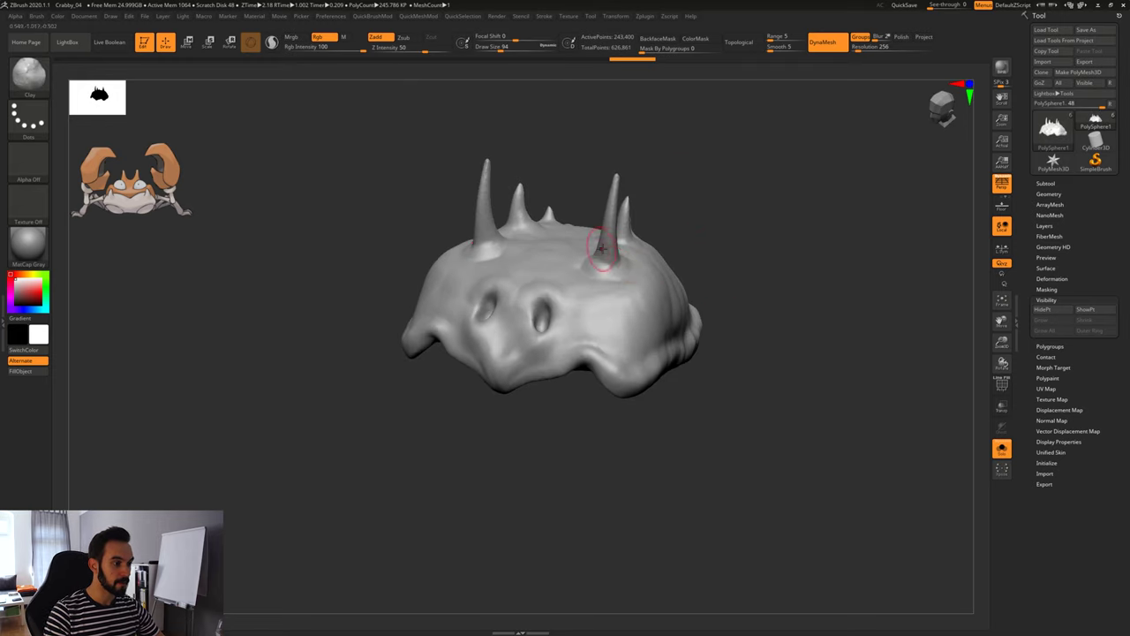
{"action": "key", "text": "ctrl+shift+z"}
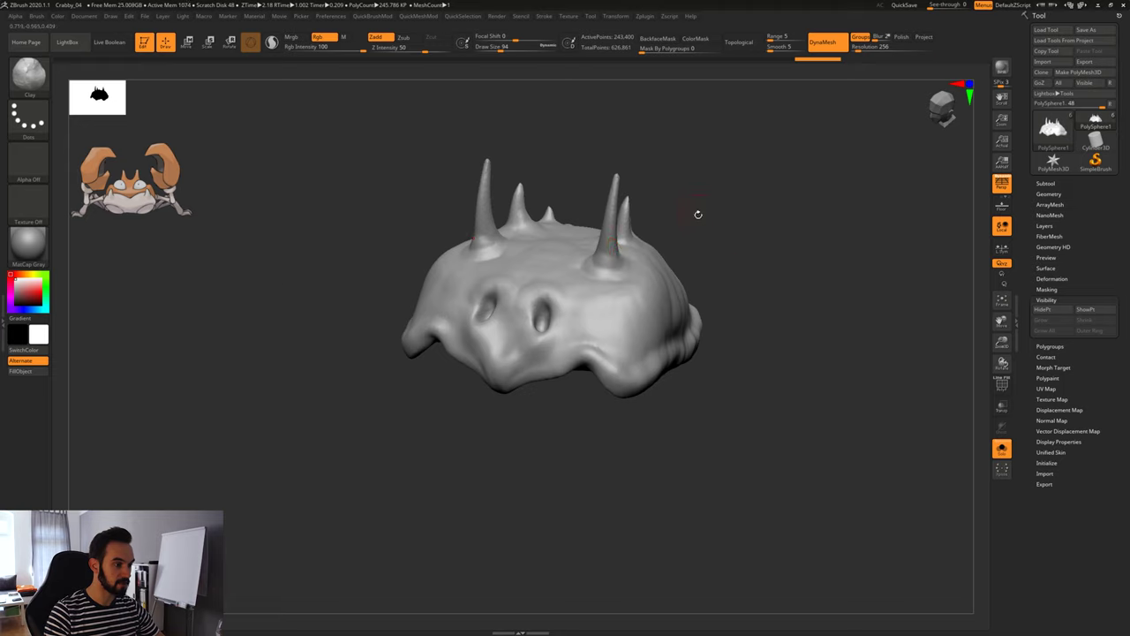
{"action": "left_click_drag", "start_coordinate": [698, 214], "coordinate": [578, 254]}
{"action": "key", "text": "ctrl+z"}
Add clay volume around the spikes and bumps along the top of the shell.
{"action": "left_click_drag", "start_coordinate": [649, 159], "coordinate": [587, 249]}
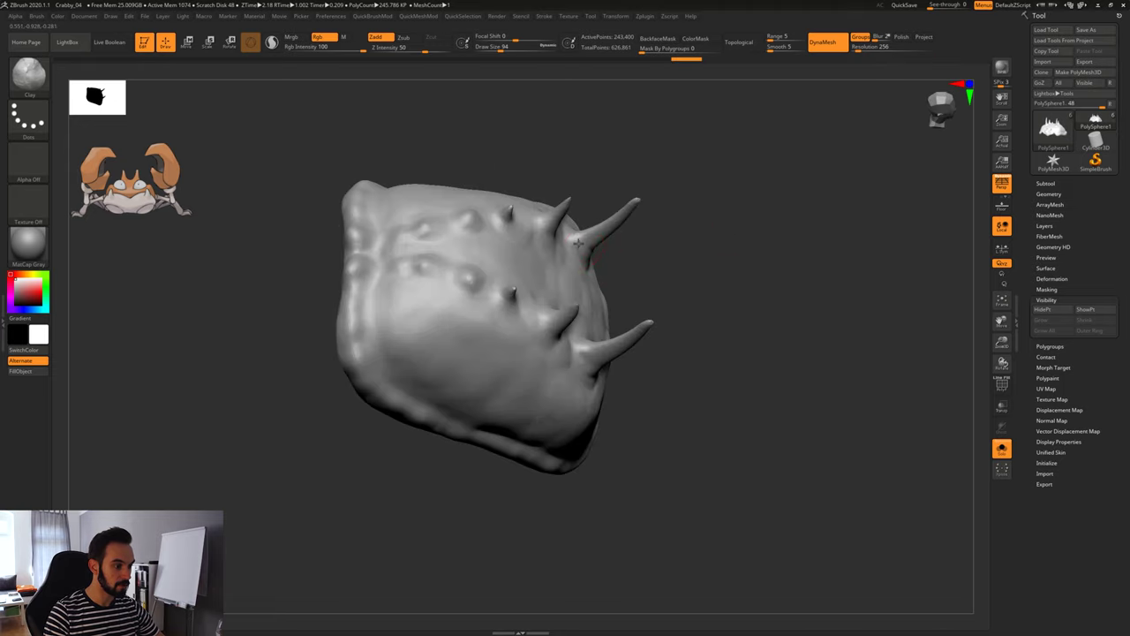
{"action": "left_click_drag", "start_coordinate": [660, 276], "coordinate": [605, 265]}
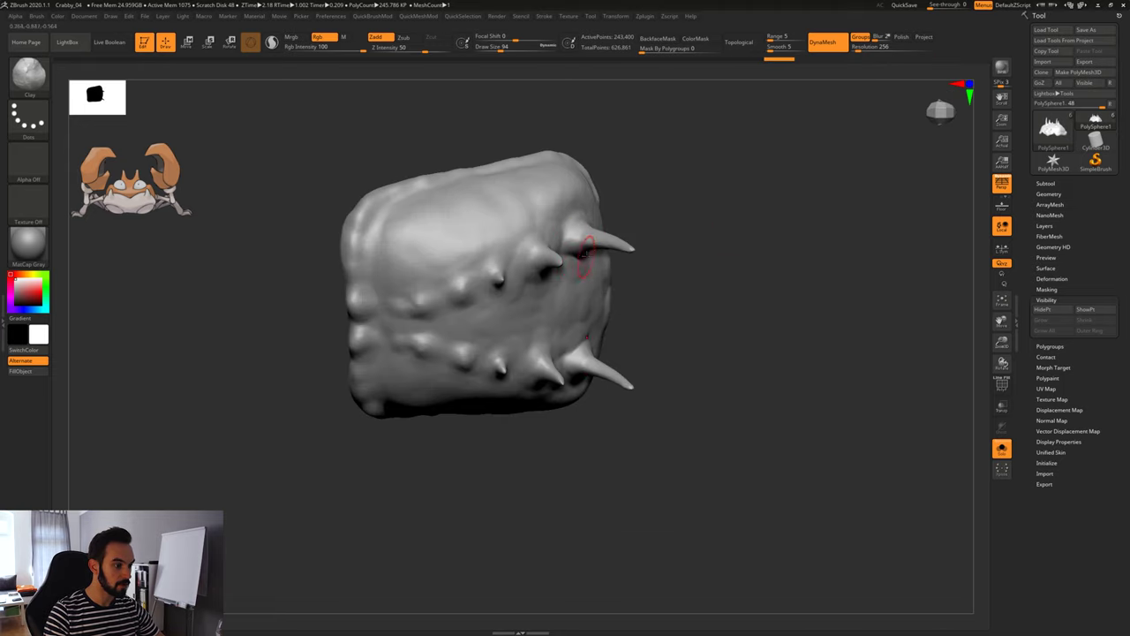
{"action": "left_click_drag", "start_coordinate": [663, 331], "coordinate": [658, 253]}
{"action": "left_click_drag", "start_coordinate": [707, 285], "coordinate": [762, 350]}
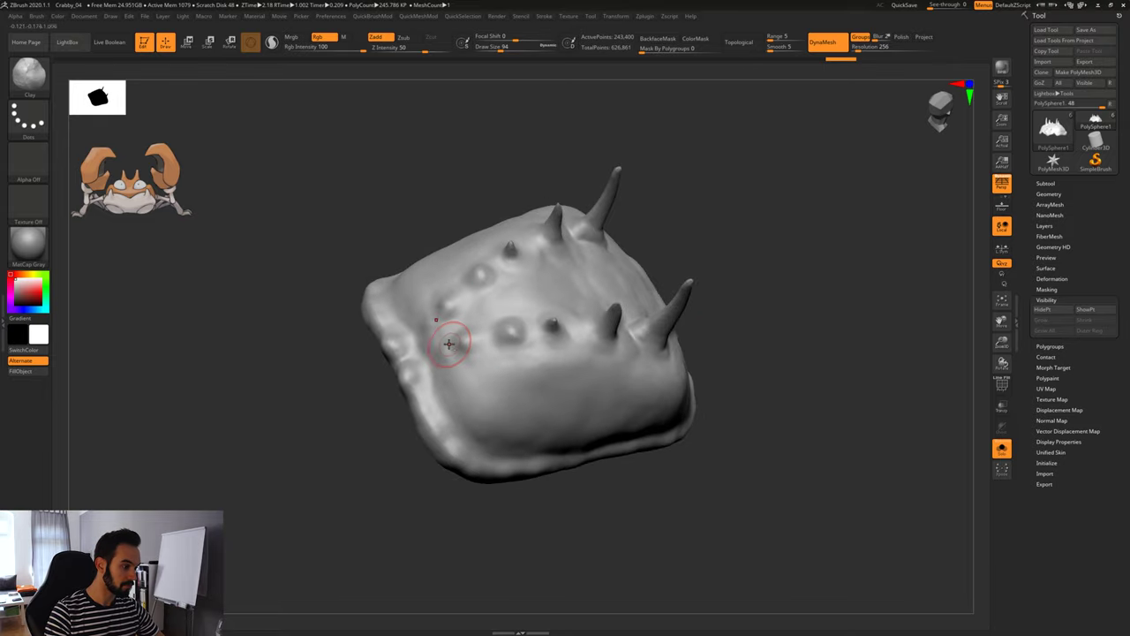
Smooth the clay around the large spikes' bases and along the shell's lower side rim.
{"action": "left_click_drag", "start_coordinate": [736, 429], "coordinate": [739, 386], "text": "shift"}
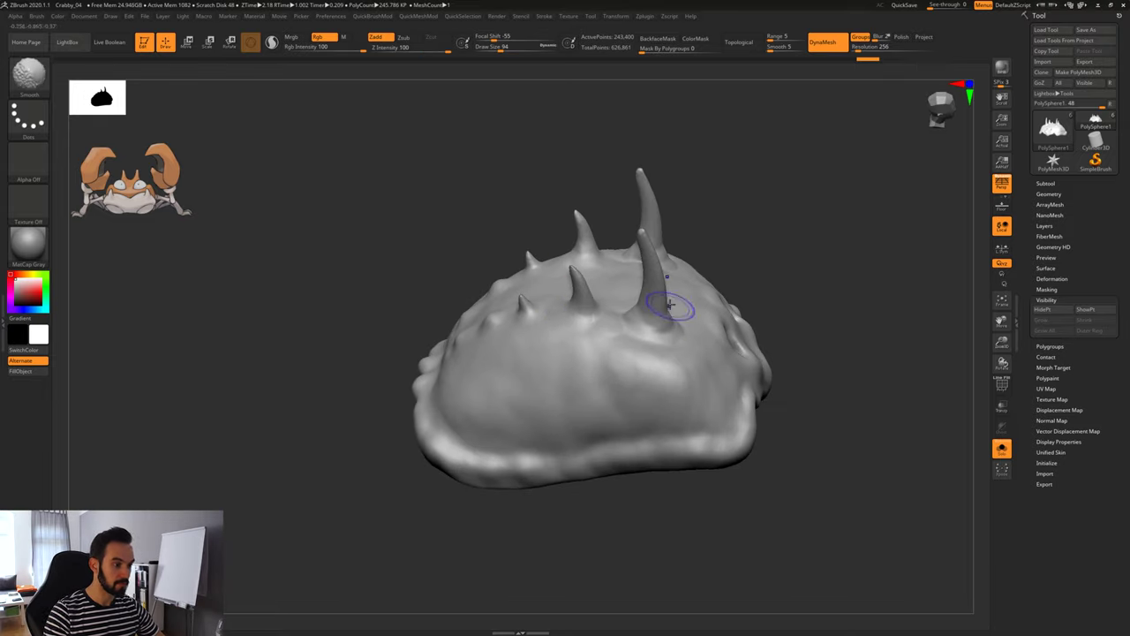
{"action": "mouse_move", "coordinate": [751, 300]}
{"action": "left_mouse_down"}
{"action": "mouse_move", "coordinate": [675, 376]}
{"action": "mouse_move", "coordinate": [717, 378]}
{"action": "mouse_move", "coordinate": [762, 414]}
{"action": "left_mouse_up"}
{"action": "mouse_move", "coordinate": [658, 453]}
{"action": "left_mouse_down", "text": "shift"}
{"action": "mouse_move", "coordinate": [668, 500]}
{"action": "mouse_move", "coordinate": [537, 481]}
{"action": "left_mouse_up", "text": "shift"}
Refine the bumps near the shell's rear edge and smooth the surface along the row of spikes.
{"action": "mouse_move", "coordinate": [406, 419]}
{"action": "left_mouse_down"}
{"action": "mouse_move", "coordinate": [454, 433]}
{"action": "mouse_move", "coordinate": [515, 353]}
{"action": "left_mouse_up"}
{"action": "left_click_drag", "start_coordinate": [388, 383], "coordinate": [359, 391], "text": "shift"}
{"action": "key", "text": "ctrl+z"}
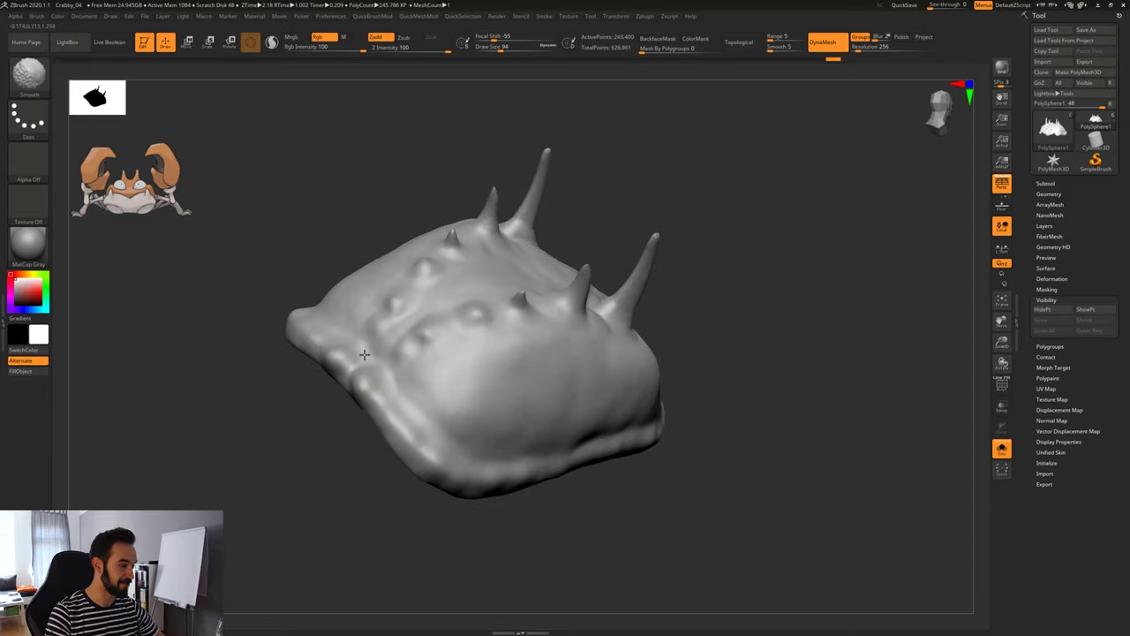
{"action": "left_click_drag", "start_coordinate": [668, 292], "coordinate": [668, 363]}
{"action": "mouse_move", "coordinate": [477, 320]}
{"action": "left_mouse_down", "text": "shift"}
{"action": "mouse_move", "coordinate": [534, 309]}
{"action": "mouse_move", "coordinate": [564, 277]}
{"action": "left_mouse_up", "text": "shift"}
{"action": "right_click_drag", "start_coordinate": [519, 234], "coordinate": [701, 259]}
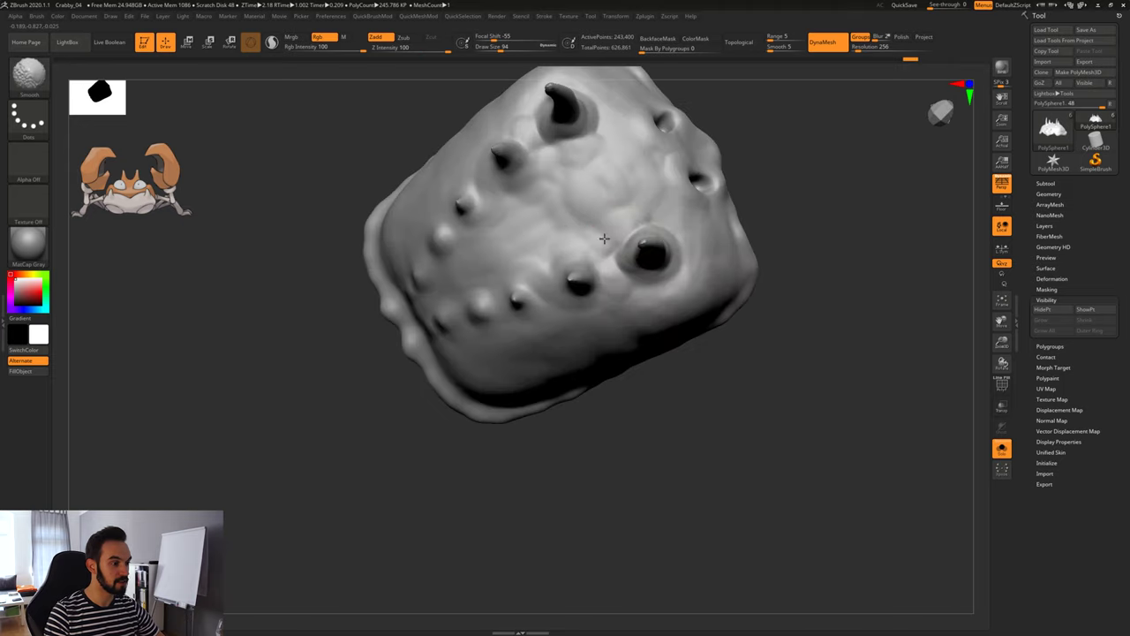
Examine the shell's underside, front opening, lower rim and row of spikes from several angles.
{"action": "mouse_move", "coordinate": [620, 277]}
{"action": "right_mouse_down"}
{"action": "mouse_move", "coordinate": [761, 332]}
{"action": "mouse_move", "coordinate": [860, 343]}
{"action": "mouse_move", "coordinate": [836, 351]}
{"action": "mouse_move", "coordinate": [785, 212]}
{"action": "right_mouse_up"}
{"action": "key", "text": "shift+f"}
{"action": "key", "text": "shift+f"}
{"action": "key", "text": "shift"}
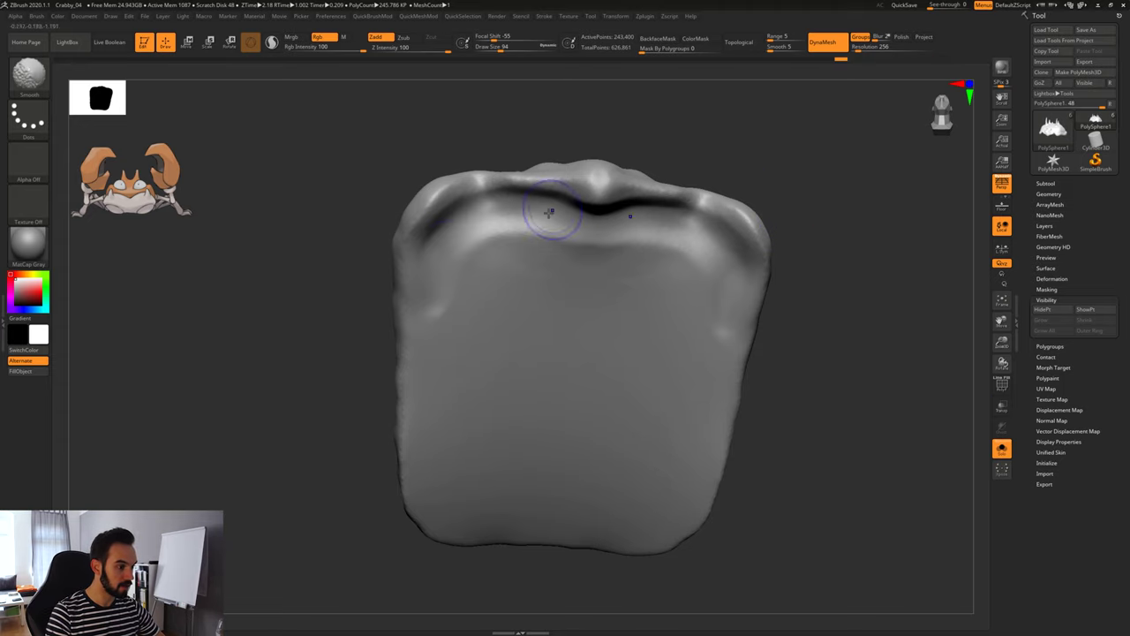
{"action": "right_click_drag", "start_coordinate": [765, 191], "coordinate": [659, 212]}
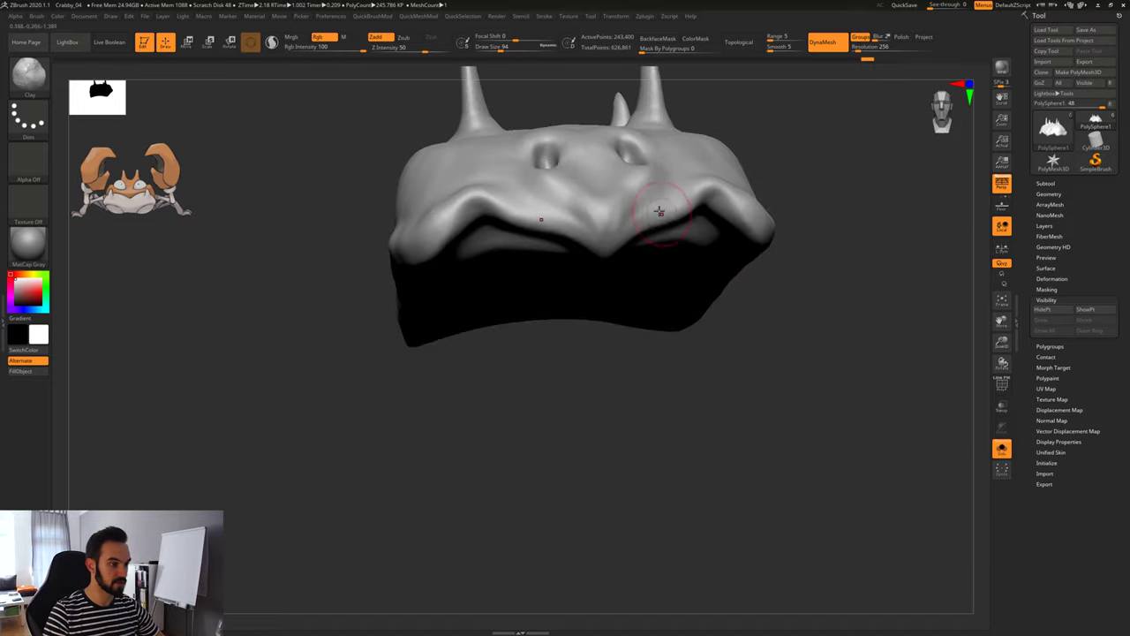
{"action": "mouse_move", "coordinate": [810, 172]}
{"action": "left_mouse_down"}
{"action": "mouse_move", "coordinate": [803, 227]}
{"action": "mouse_move", "coordinate": [715, 353]}
{"action": "mouse_move", "coordinate": [724, 297]}
{"action": "mouse_move", "coordinate": [753, 378]}
{"action": "mouse_move", "coordinate": [750, 327]}
{"action": "mouse_move", "coordinate": [734, 428]}
{"action": "left_mouse_up"}
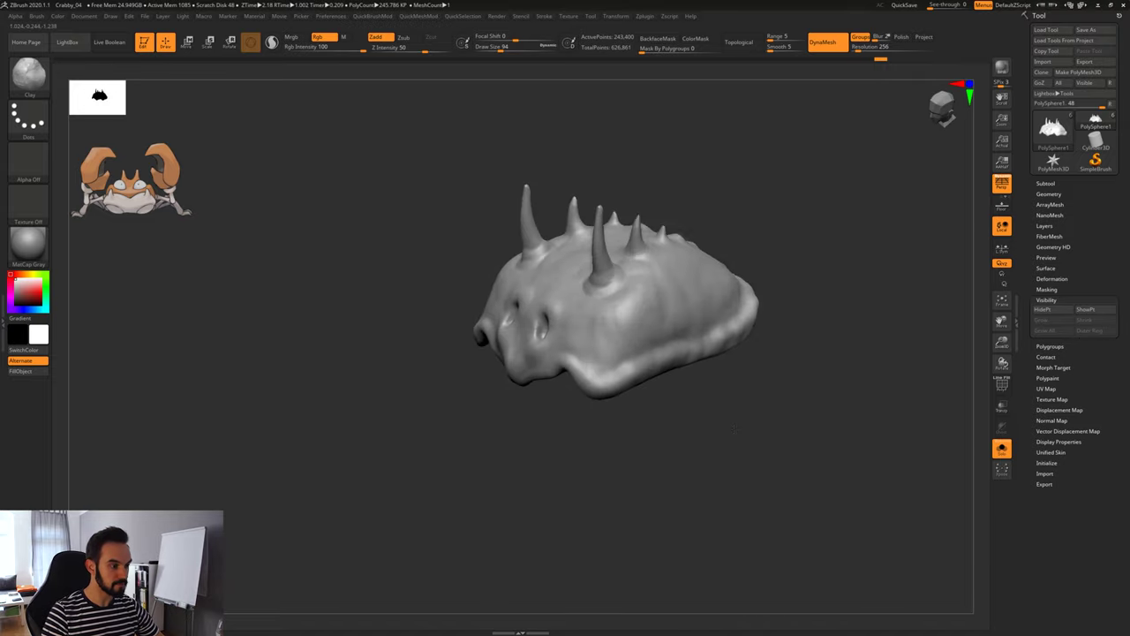
{"action": "mouse_move", "coordinate": [734, 429]}
{"action": "right_mouse_down"}
{"action": "mouse_move", "coordinate": [734, 411]}
{"action": "mouse_move", "coordinate": [712, 429]}
{"action": "mouse_move", "coordinate": [741, 433]}
{"action": "mouse_move", "coordinate": [680, 428]}
{"action": "right_mouse_up"}
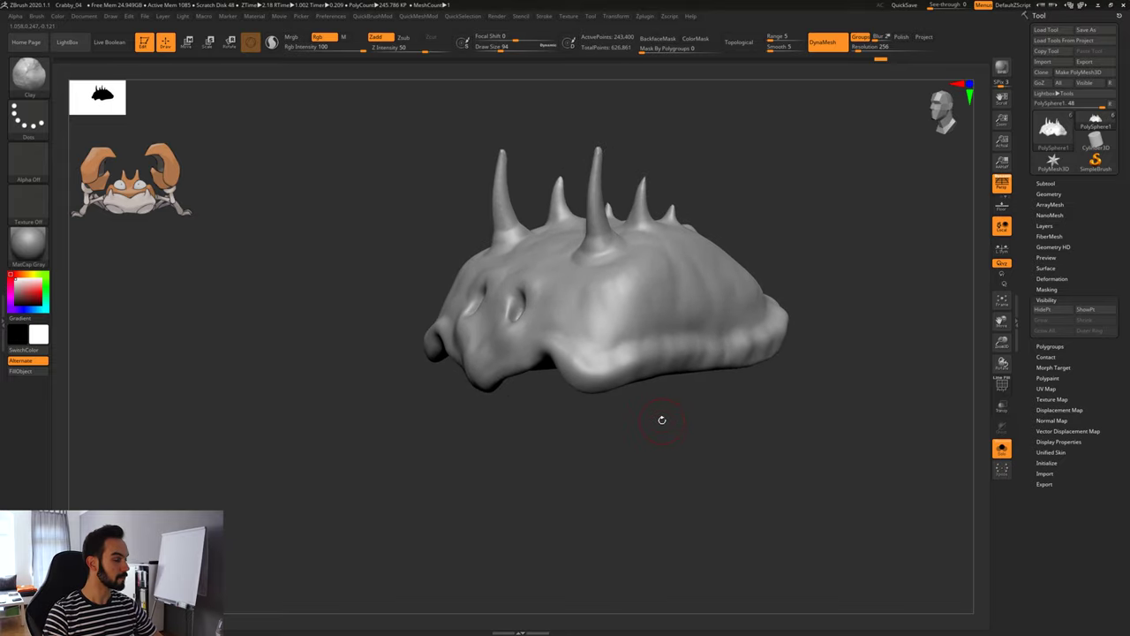
{"action": "mouse_move", "coordinate": [755, 436]}
{"action": "right_mouse_down"}
{"action": "mouse_move", "coordinate": [730, 447]}
{"action": "mouse_move", "coordinate": [726, 434]}
{"action": "mouse_move", "coordinate": [727, 447]}
{"action": "right_mouse_up"}
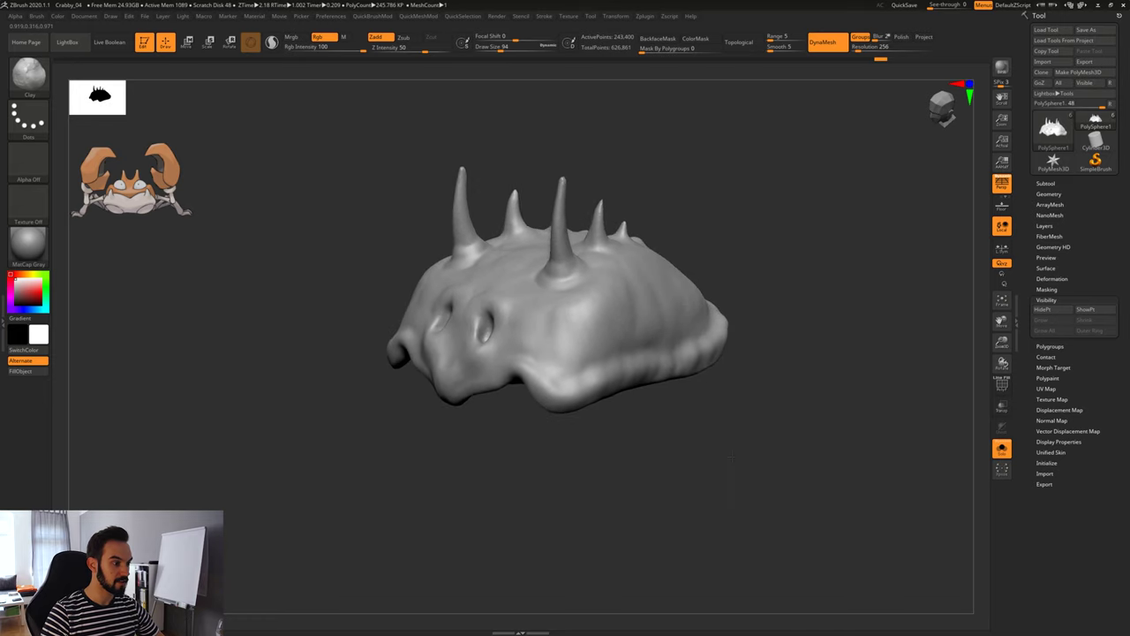
Pick the DamStandard brush and look through the brush library.
{"action": "key", "text": "b"}
{"action": "key", "text": "d"}
{"action": "key", "text": "s"}
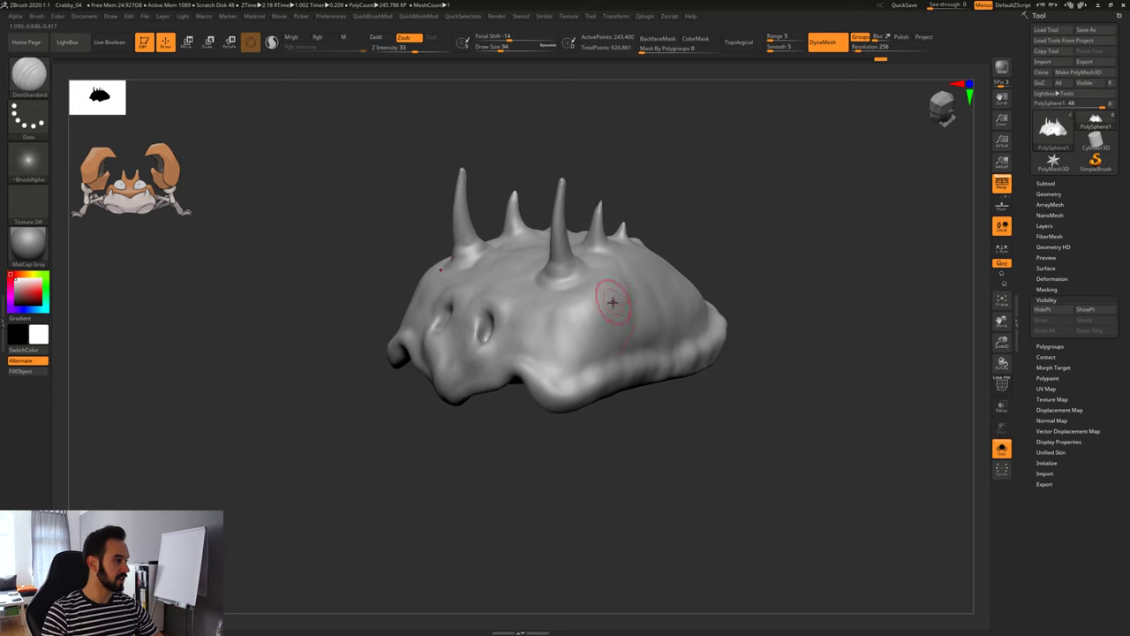
{"action": "right_click_drag", "start_coordinate": [791, 304], "coordinate": [744, 292]}
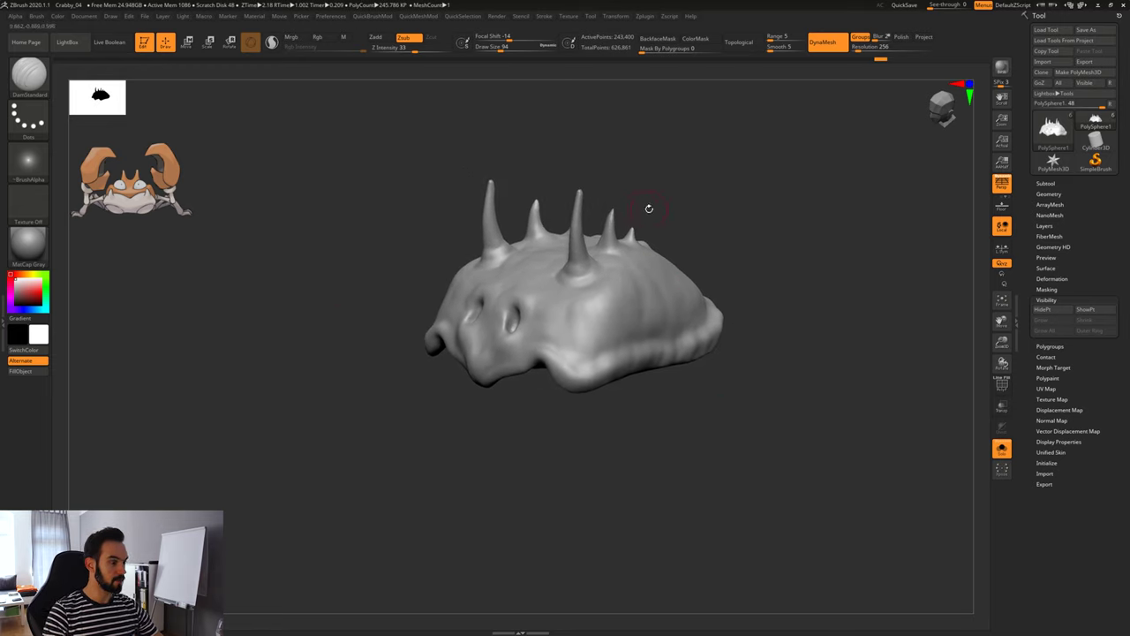
{"action": "right_click_drag", "start_coordinate": [773, 339], "coordinate": [708, 310]}
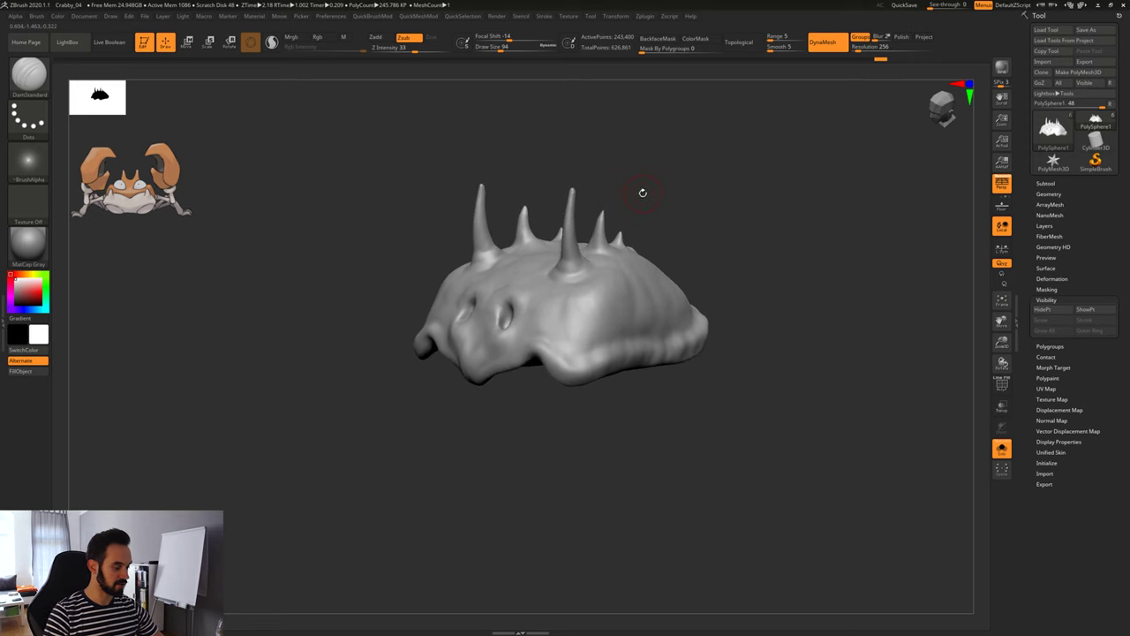
{"action": "key", "text": "b"}
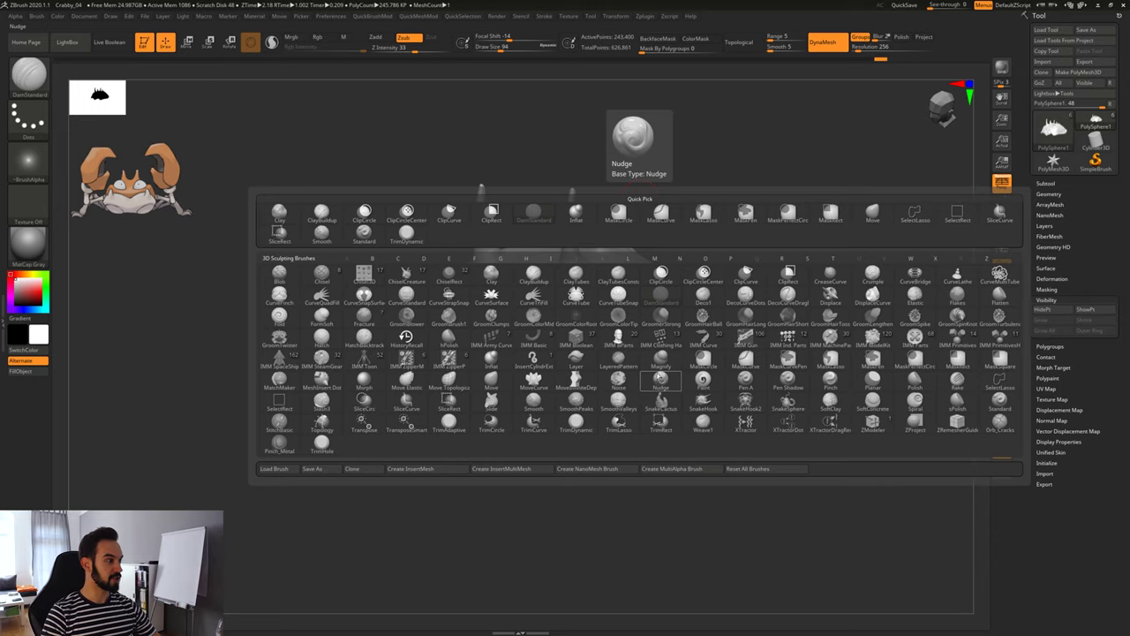
{"action": "left_click", "coordinate": [659, 376]}
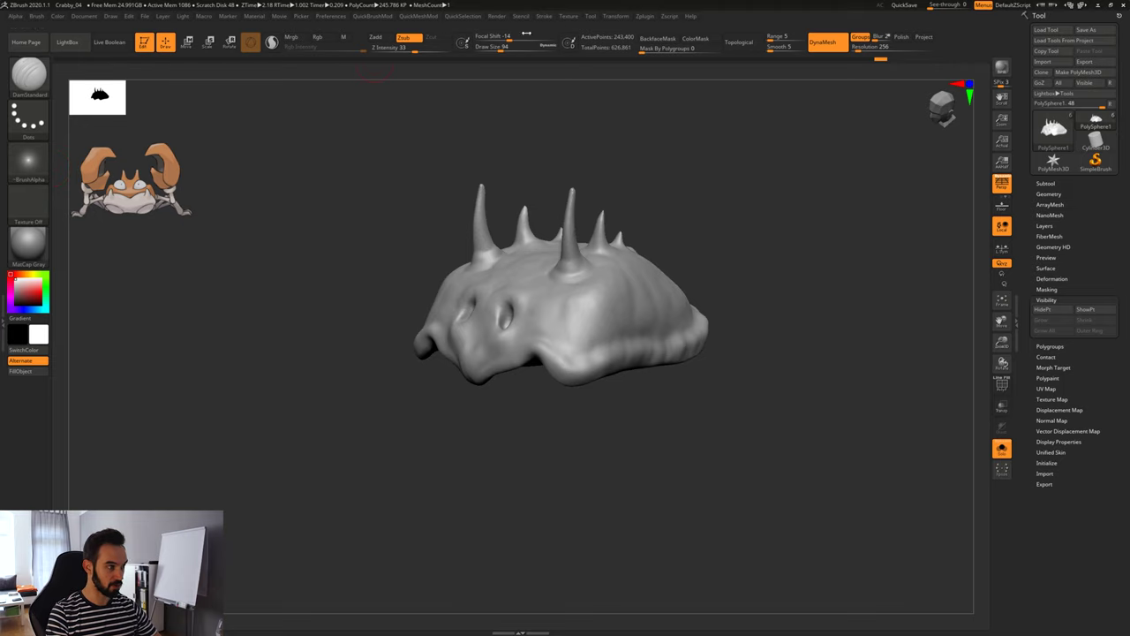
{"action": "left_click", "coordinate": [36, 15]}
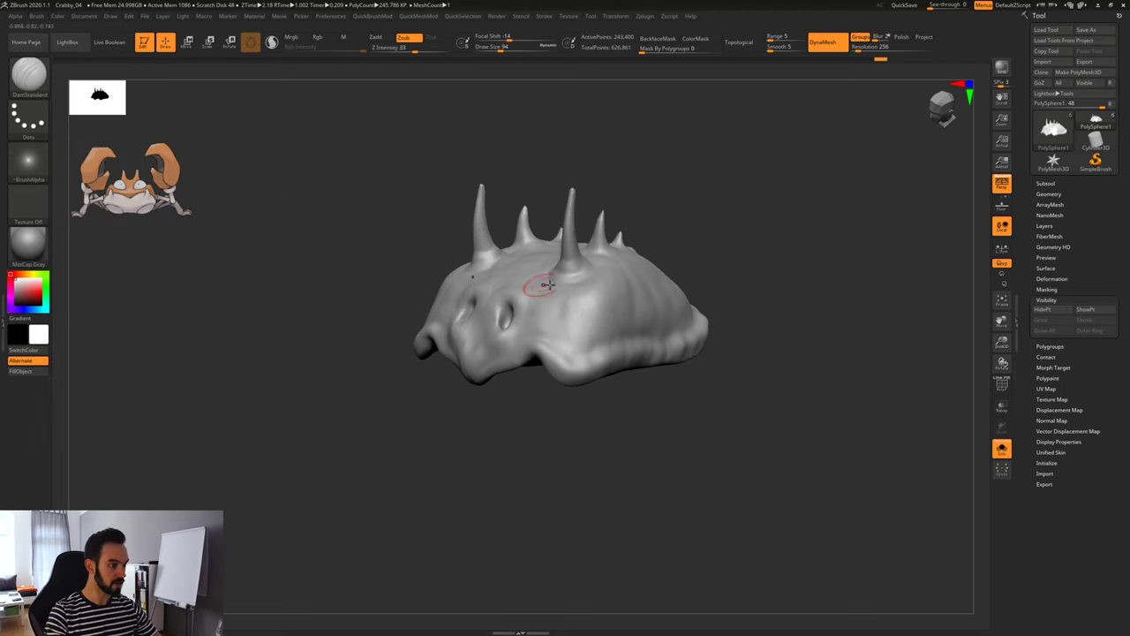
{"action": "left_click_drag", "start_coordinate": [704, 244], "coordinate": [701, 281]}
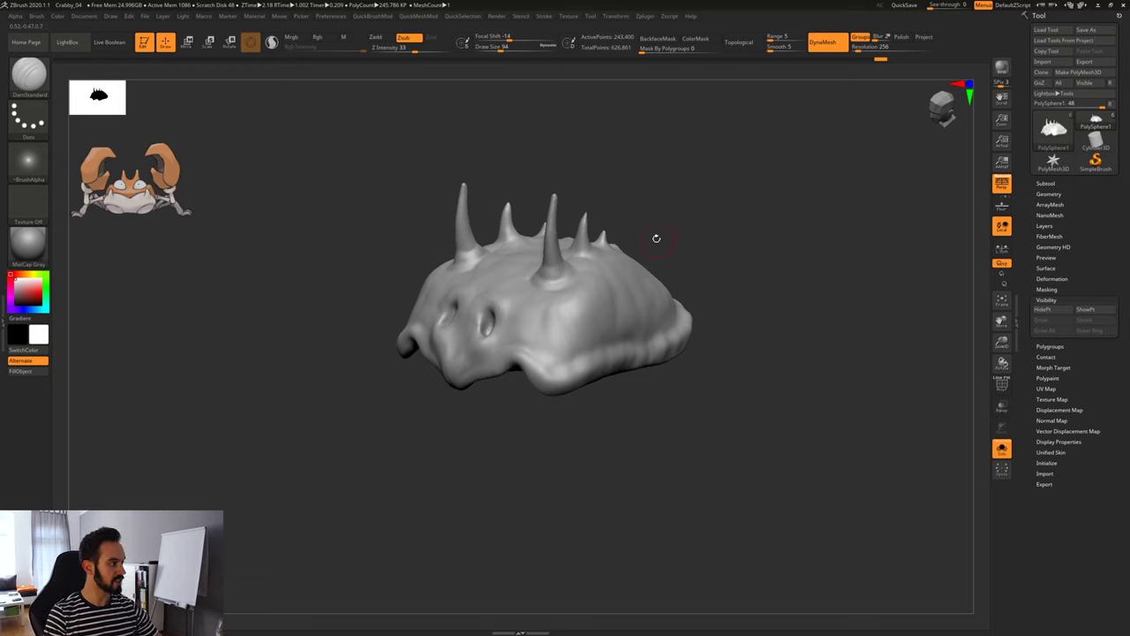
Switch to the Standard brush for sculpting on the shell's side.
{"action": "key", "text": "b"}
{"action": "key", "text": "s"}
{"action": "key", "text": "t"}
{"action": "left_click_drag", "start_coordinate": [699, 267], "coordinate": [702, 278]}
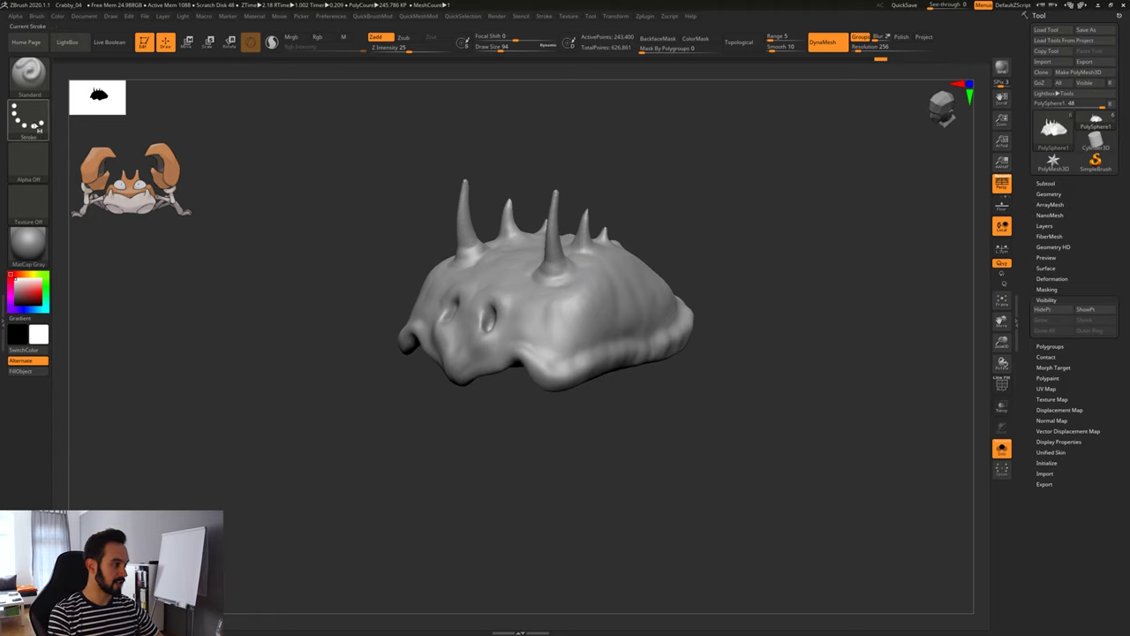
Try a Standard brush stroke with the Dots stroke type on the shell's side and undo it.
{"action": "left_click", "coordinate": [29, 126]}
{"action": "left_click", "coordinate": [41, 125]}
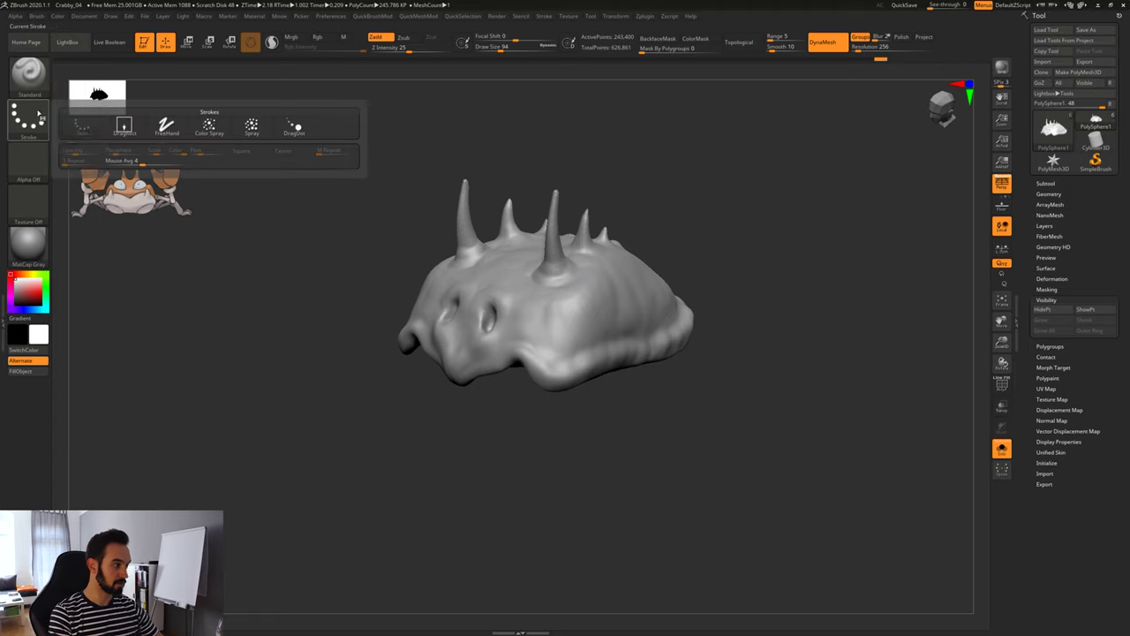
{"action": "left_click_drag", "start_coordinate": [559, 307], "coordinate": [605, 311]}
{"action": "mouse_move", "coordinate": [754, 350]}
{"action": "left_mouse_down"}
{"action": "mouse_move", "coordinate": [817, 362]}
{"action": "mouse_move", "coordinate": [637, 406]}
{"action": "left_mouse_up"}
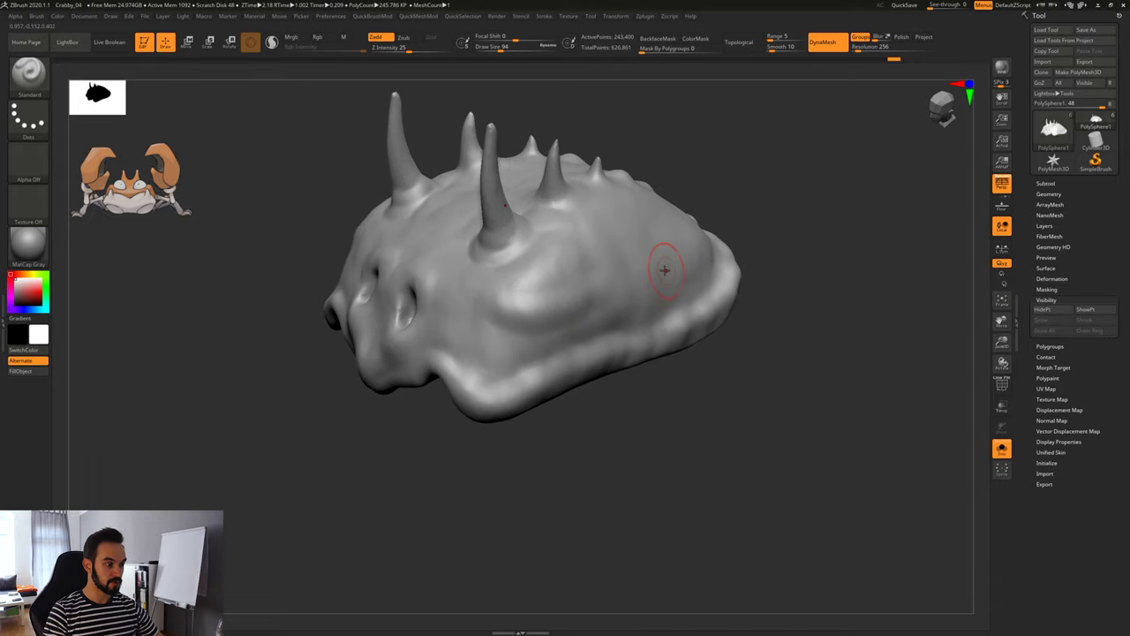
{"action": "key", "text": "ctrl+z"}
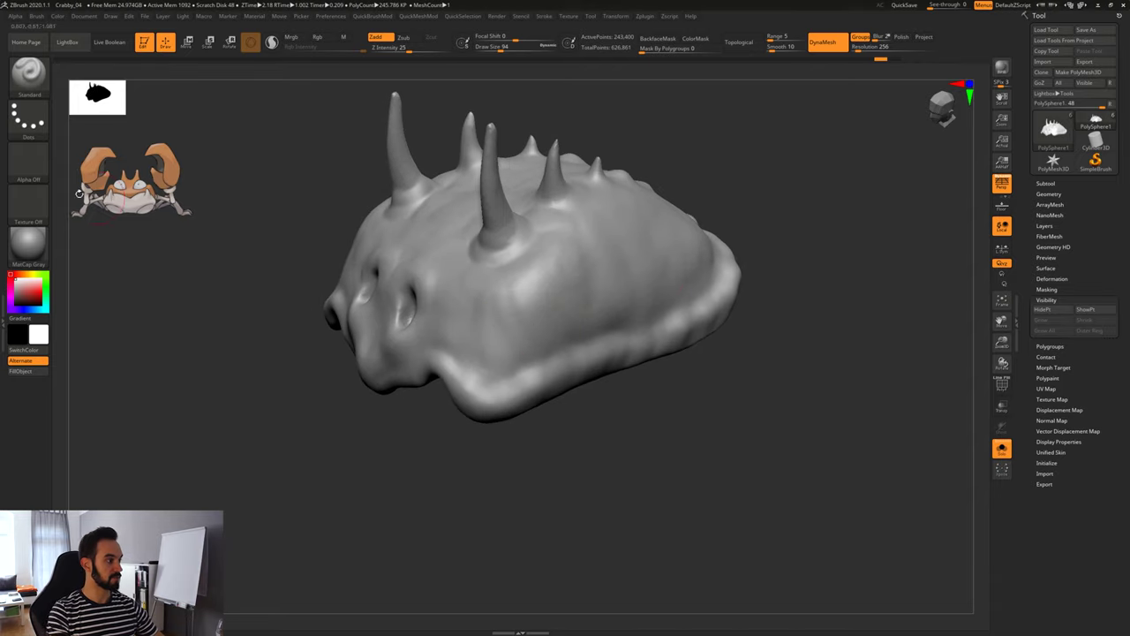
Try a beaded line across the shell's side with Alpha 46, and clear the alpha and the stroke again.
{"action": "left_click", "coordinate": [31, 167]}
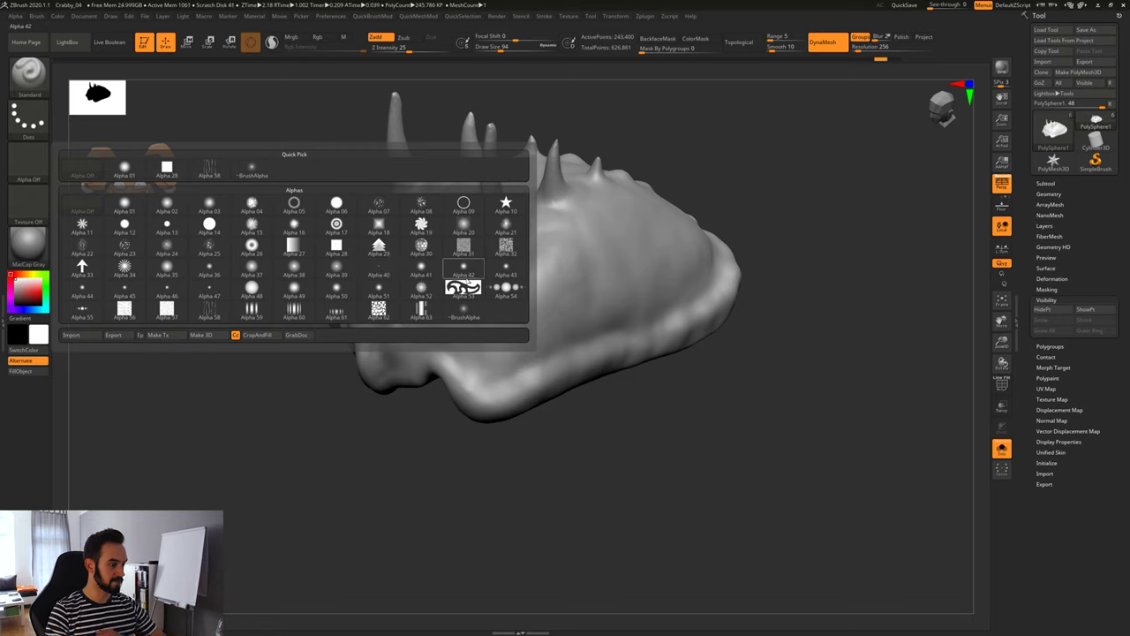
{"action": "left_click", "coordinate": [166, 283]}
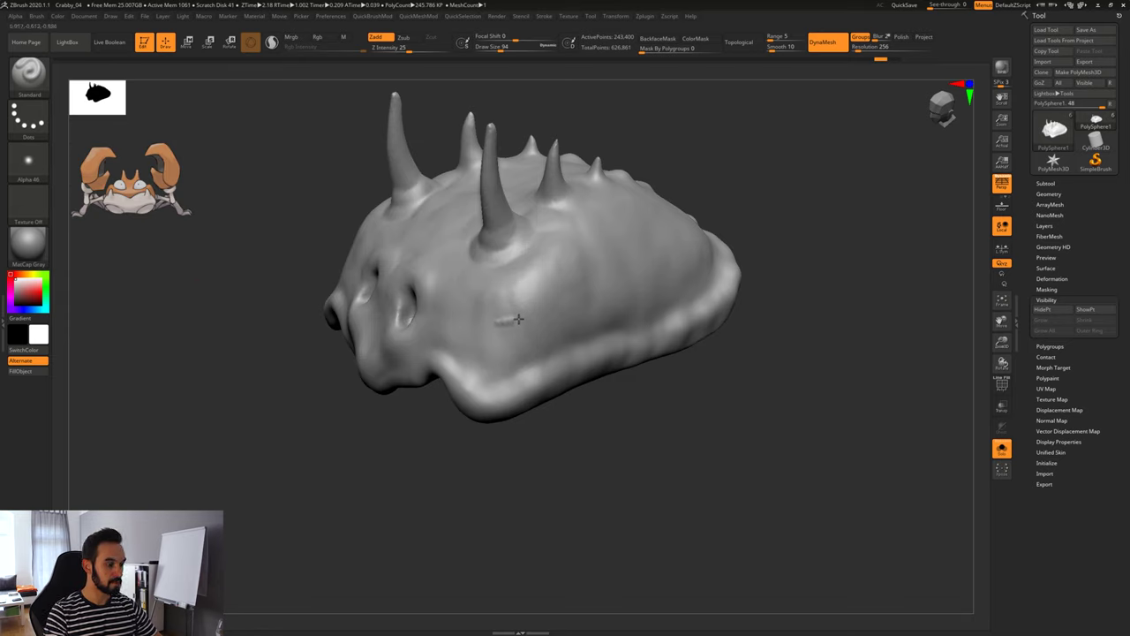
{"action": "mouse_move", "coordinate": [744, 424]}
{"action": "left_mouse_down", "text": "alt"}
{"action": "mouse_move", "coordinate": [744, 472]}
{"action": "mouse_move", "coordinate": [663, 485]}
{"action": "mouse_move", "coordinate": [573, 424]}
{"action": "left_mouse_up", "text": "alt"}
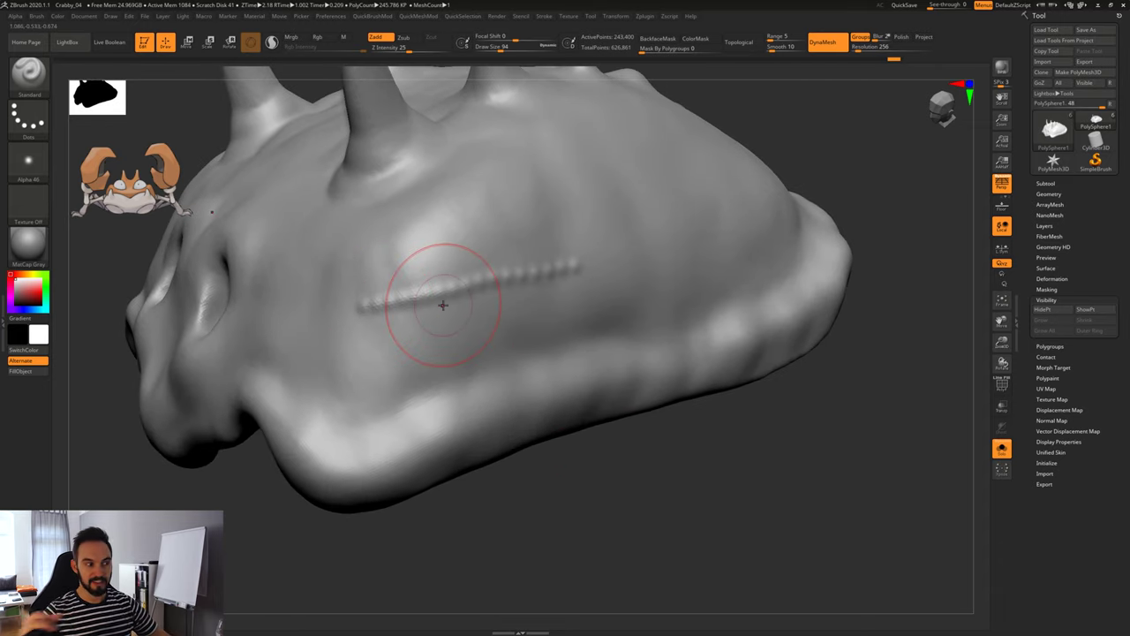
{"action": "left_click_drag", "start_coordinate": [738, 491], "coordinate": [618, 407], "text": "alt"}
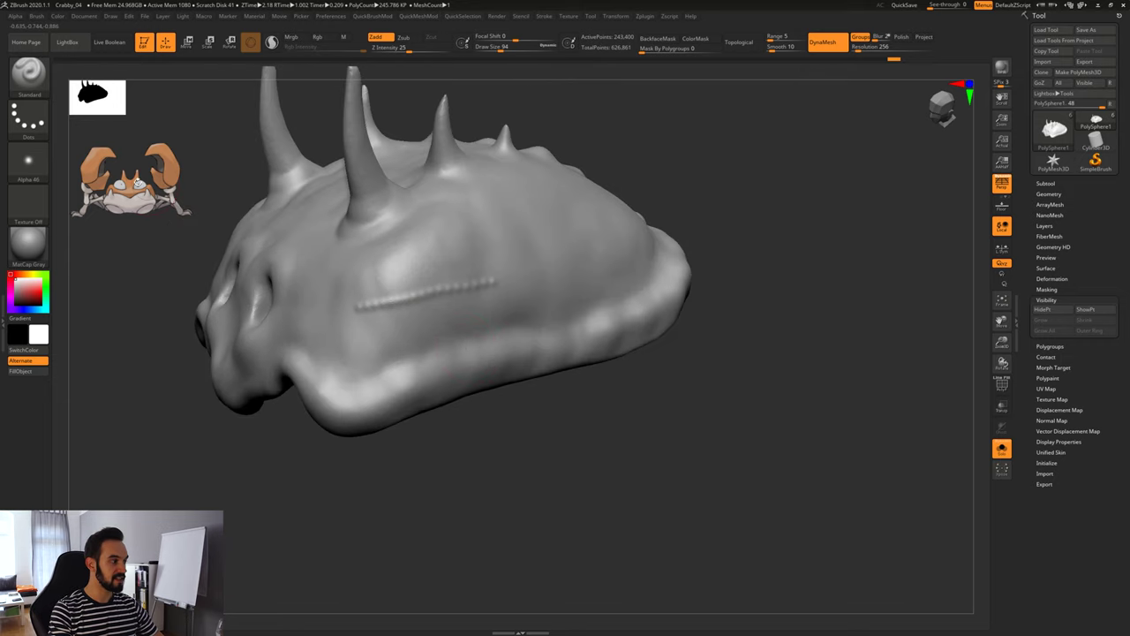
{"action": "left_click", "coordinate": [28, 165]}
{"action": "left_click", "coordinate": [82, 168]}
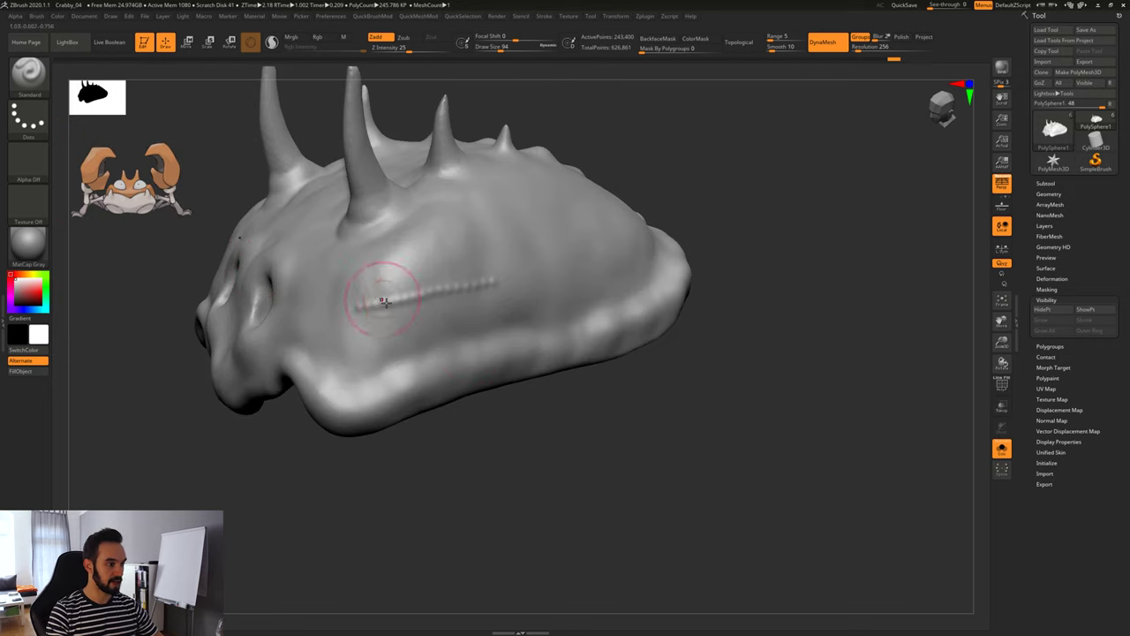
{"action": "key", "text": "ctrl+z"}
Try a soft stroke without an alpha along the shell's side and undo it.
{"action": "left_click_drag", "start_coordinate": [385, 309], "coordinate": [588, 256]}
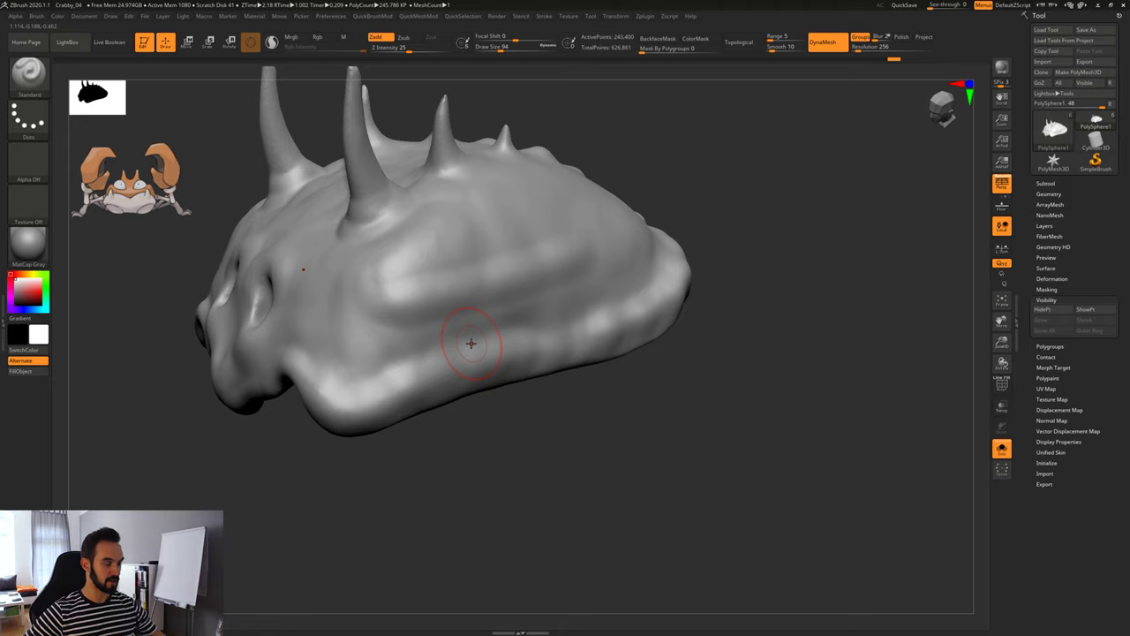
{"action": "mouse_move", "coordinate": [576, 470]}
{"action": "left_mouse_down"}
{"action": "mouse_move", "coordinate": [579, 483]}
{"action": "mouse_move", "coordinate": [618, 484]}
{"action": "mouse_move", "coordinate": [409, 375]}
{"action": "left_mouse_up"}
{"action": "key", "text": "ctrl+z"}
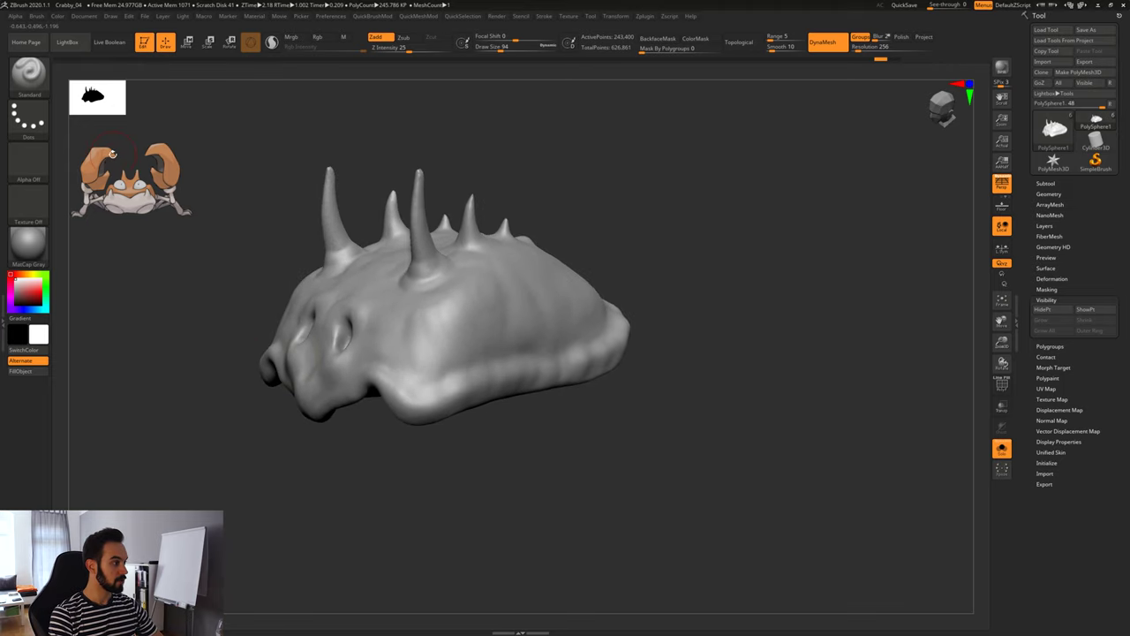
Switch the Standard brush to the FreeHand stroke type.
{"action": "left_click", "coordinate": [29, 117]}
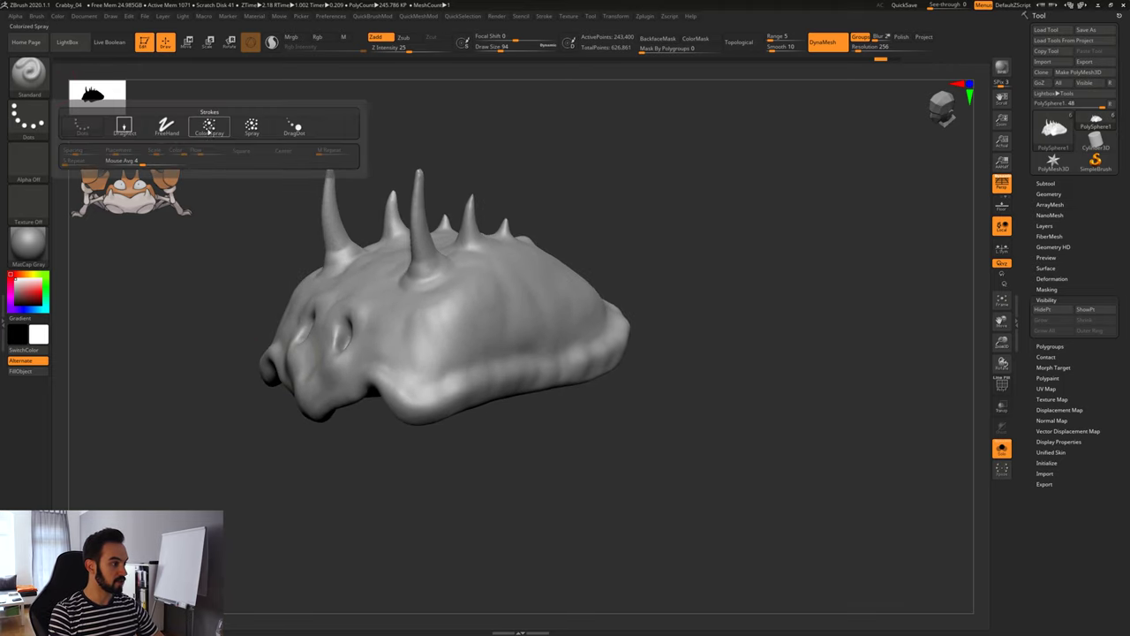
{"action": "left_click_drag", "start_coordinate": [628, 522], "coordinate": [608, 532]}
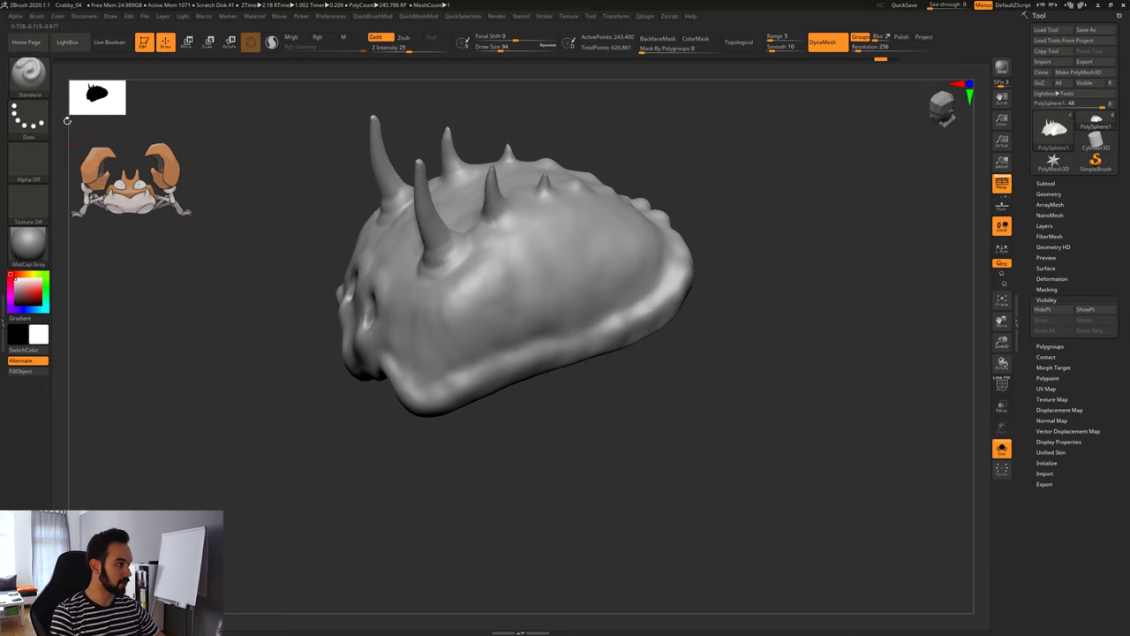
{"action": "left_click", "coordinate": [28, 117]}
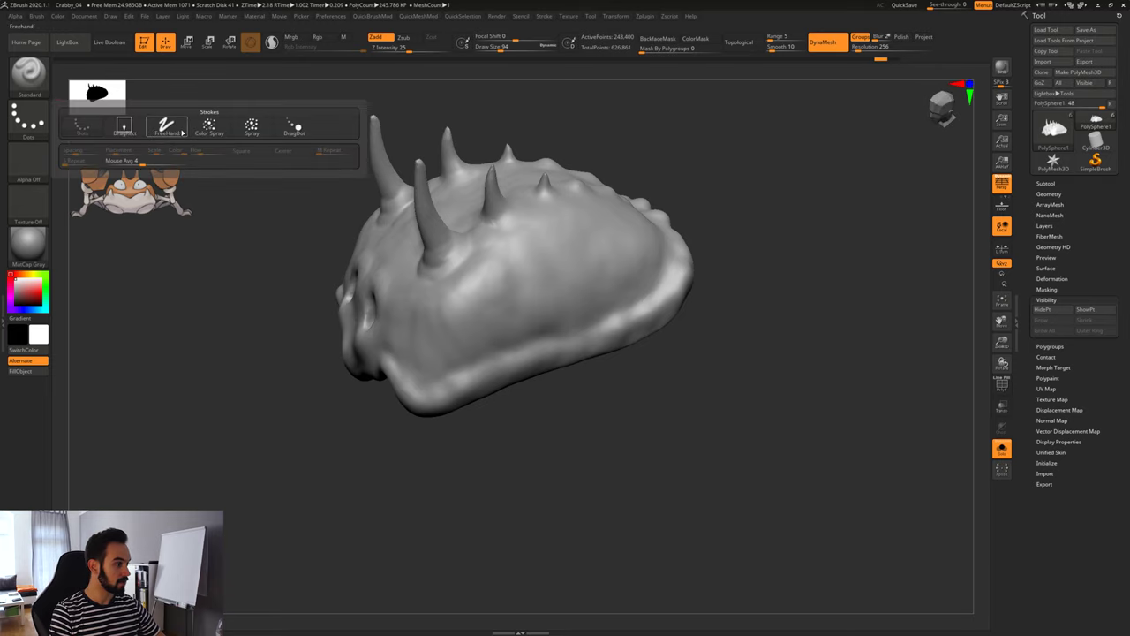
{"action": "left_click", "coordinate": [174, 131]}
{"action": "left_click_drag", "start_coordinate": [644, 515], "coordinate": [643, 565], "text": "alt"}
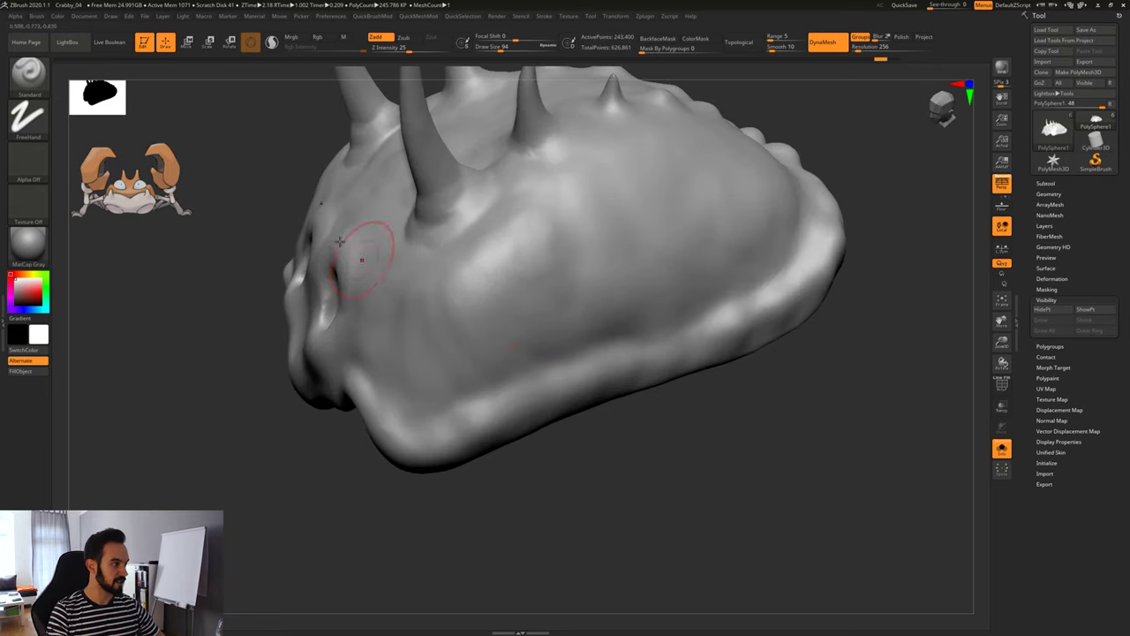
Try a thin wavy FreeHand line on the shell's side with Alpha 46 at draw size 35, and undo it.
{"action": "left_click", "coordinate": [28, 162]}
{"action": "left_click", "coordinate": [167, 295]}
{"action": "key", "text": "space"}
{"action": "mouse_move", "coordinate": [590, 258]}
{"action": "left_mouse_down"}
{"action": "mouse_move", "coordinate": [579, 258]}
{"action": "mouse_move", "coordinate": [561, 306]}
{"action": "mouse_move", "coordinate": [656, 278]}
{"action": "mouse_move", "coordinate": [692, 281]}
{"action": "left_mouse_up"}
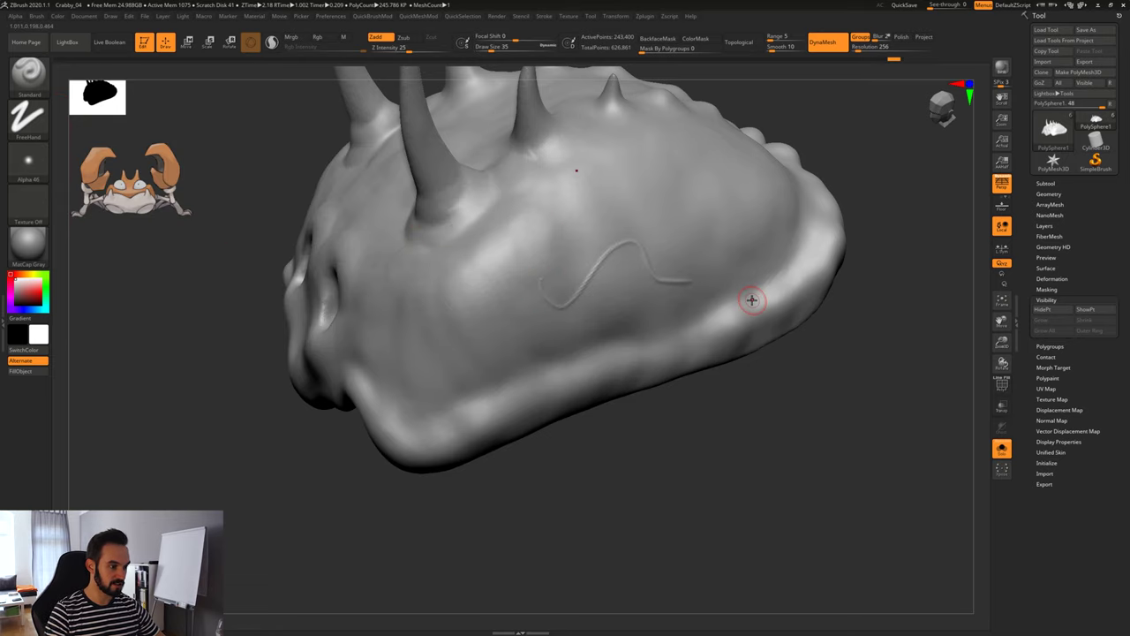
{"action": "left_click_drag", "start_coordinate": [701, 436], "coordinate": [694, 378]}
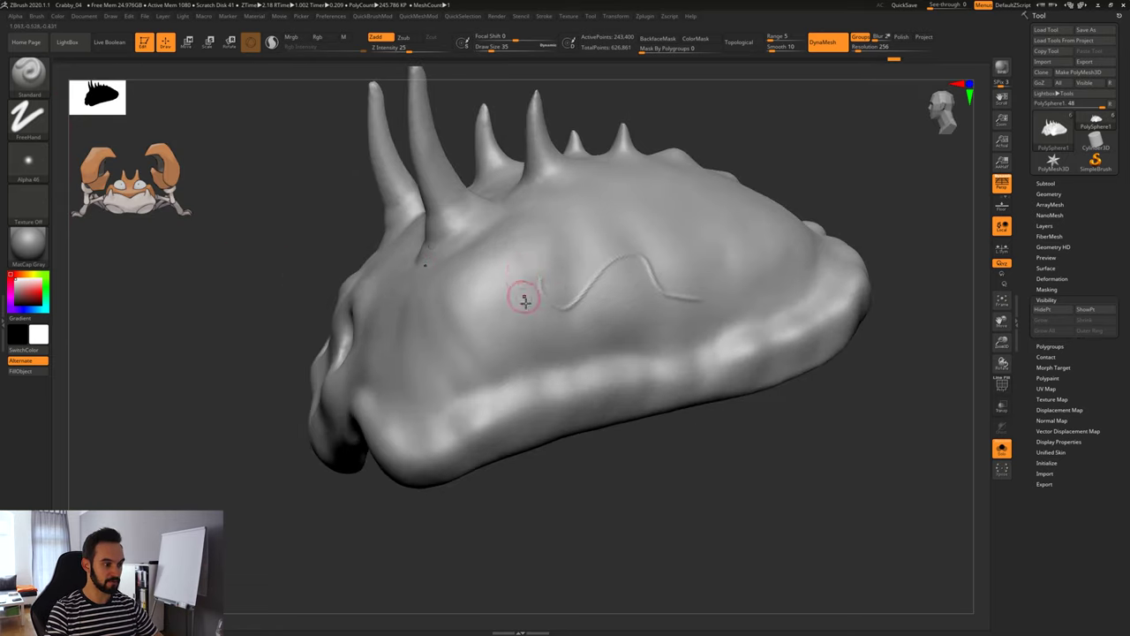
{"action": "key", "text": "ctrl+z"}
Set the alpha to BrushAlpha and the draw size to 49, and try a FreeHand stroke on the shell's side before undoing it.
{"action": "key", "text": "space"}
{"action": "left_click_drag", "start_coordinate": [627, 282], "coordinate": [640, 273]}
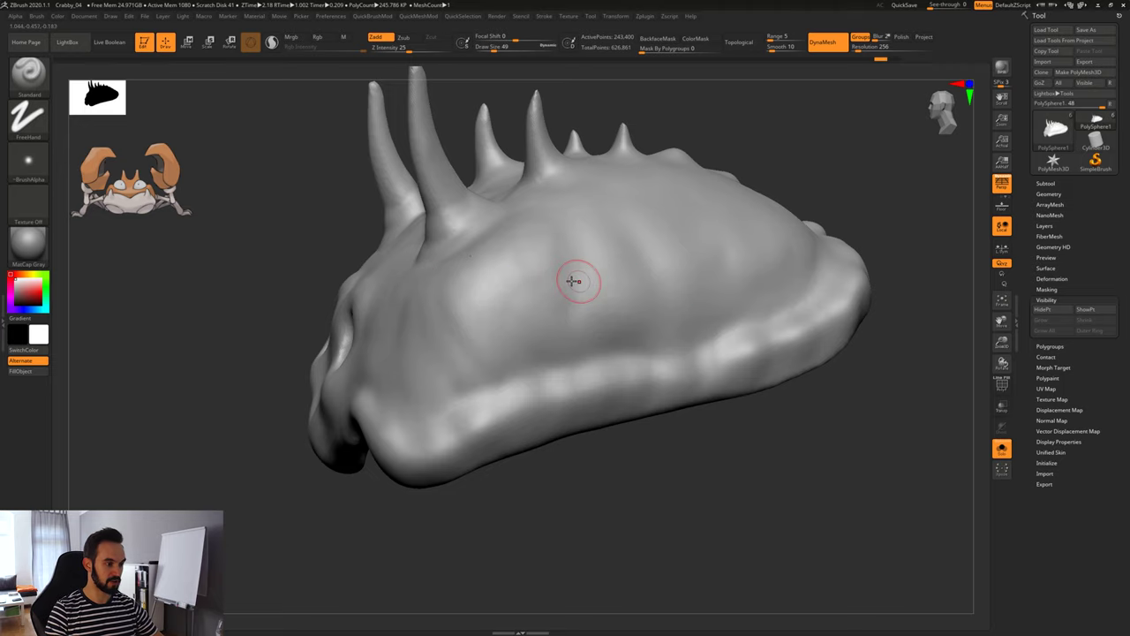
{"action": "left_click_drag", "start_coordinate": [556, 283], "coordinate": [749, 265]}
{"action": "mouse_move", "coordinate": [727, 426]}
{"action": "left_mouse_down", "text": "alt"}
{"action": "mouse_move", "coordinate": [677, 464]}
{"action": "mouse_move", "coordinate": [729, 456]}
{"action": "left_mouse_up", "text": "alt"}
{"action": "key", "text": "ctrl+z"}
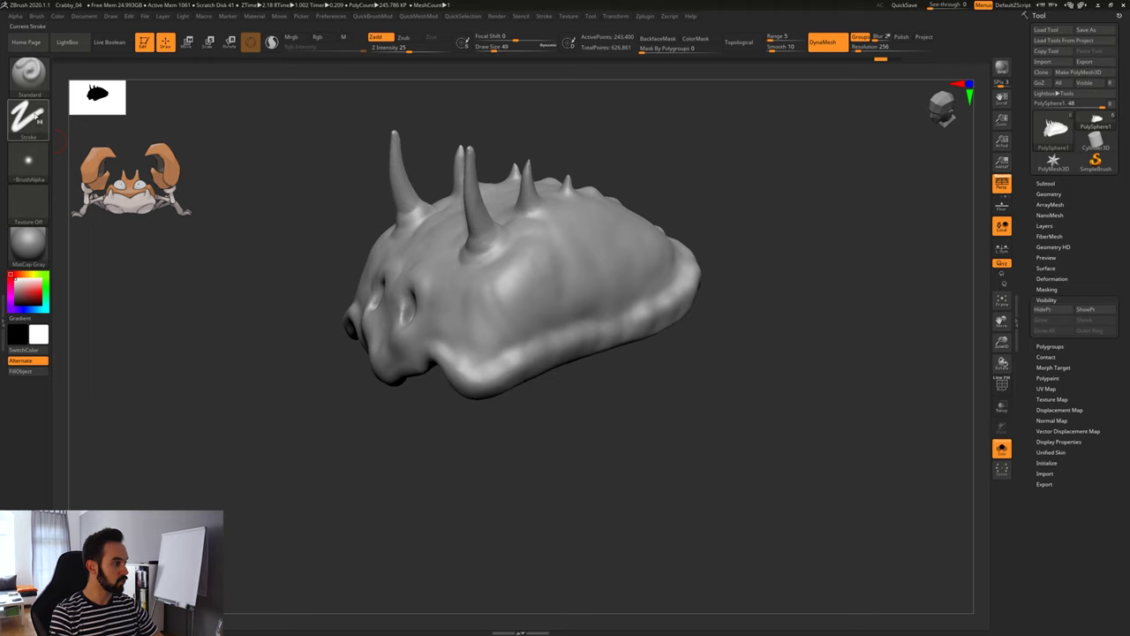
Switch to the Color Spray stroke type and spray fine raised bumps across the shell's side above the rim.
{"action": "left_click", "coordinate": [34, 119]}
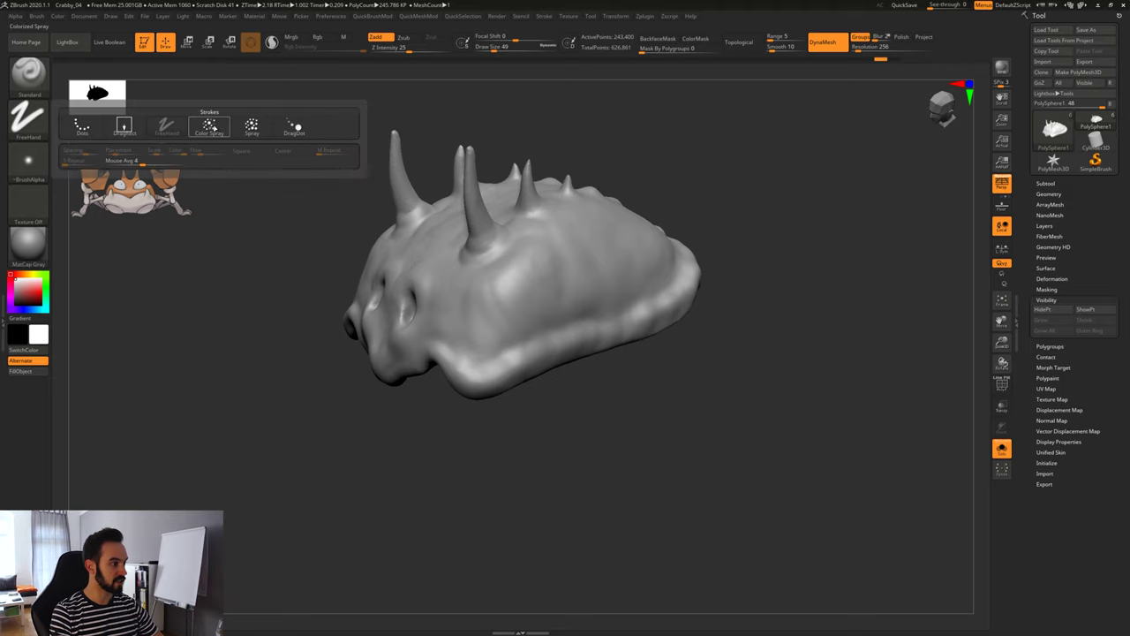
{"action": "left_click", "coordinate": [218, 131]}
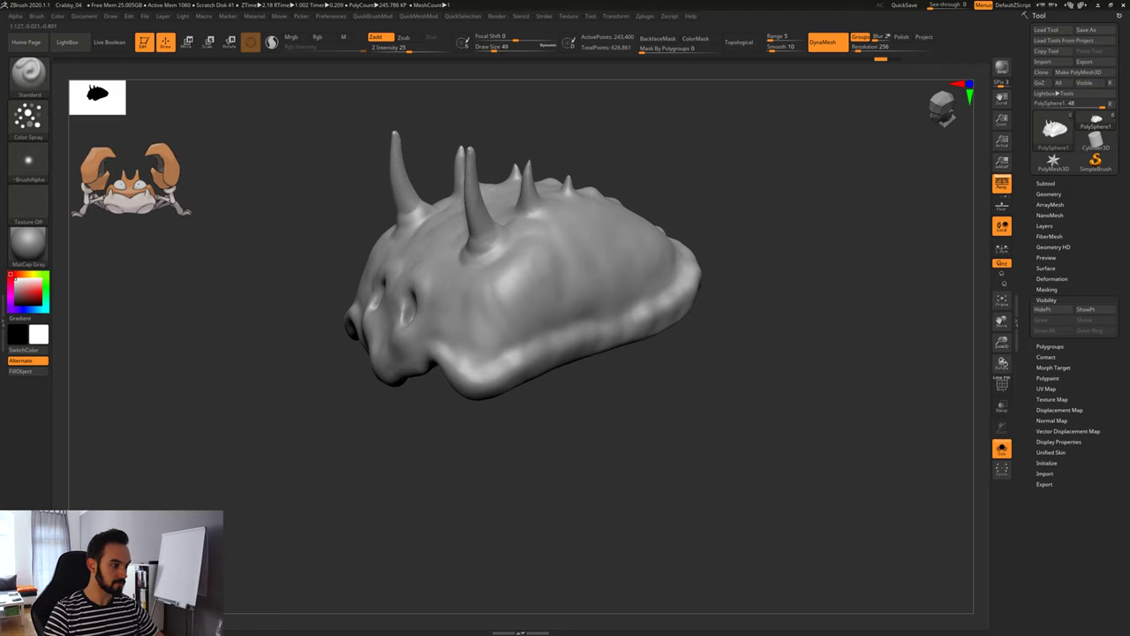
{"action": "right_click_drag", "start_coordinate": [517, 183], "coordinate": [585, 345], "text": "ctrl"}
{"action": "key", "text": "space"}
{"action": "left_click_drag", "start_coordinate": [535, 297], "coordinate": [537, 295]}
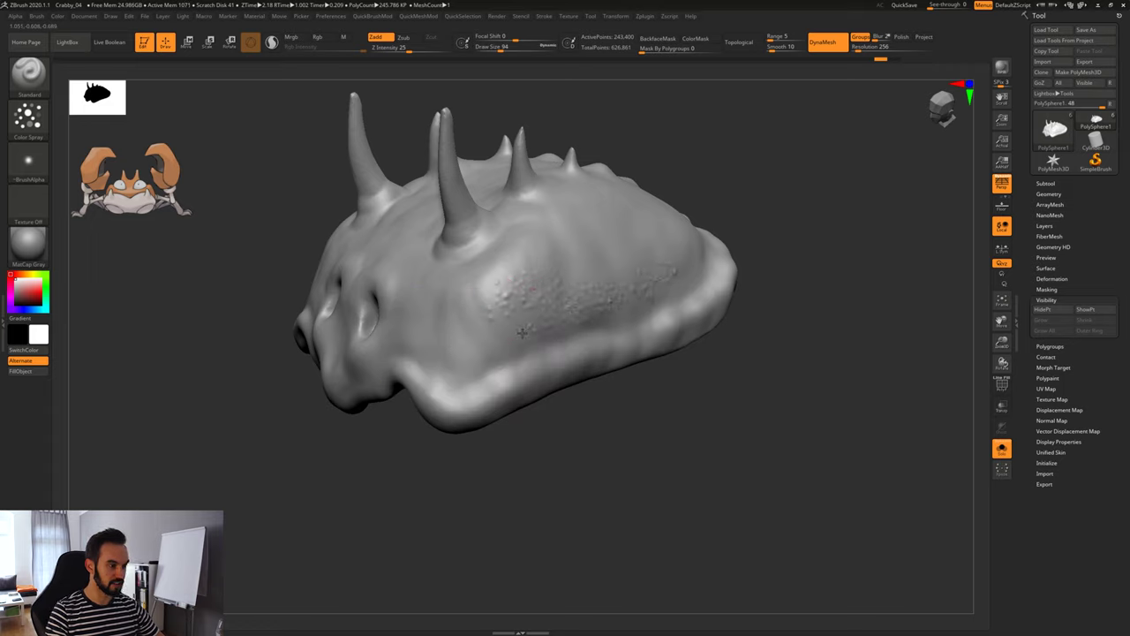
{"action": "left_click_drag", "start_coordinate": [565, 263], "coordinate": [623, 260]}
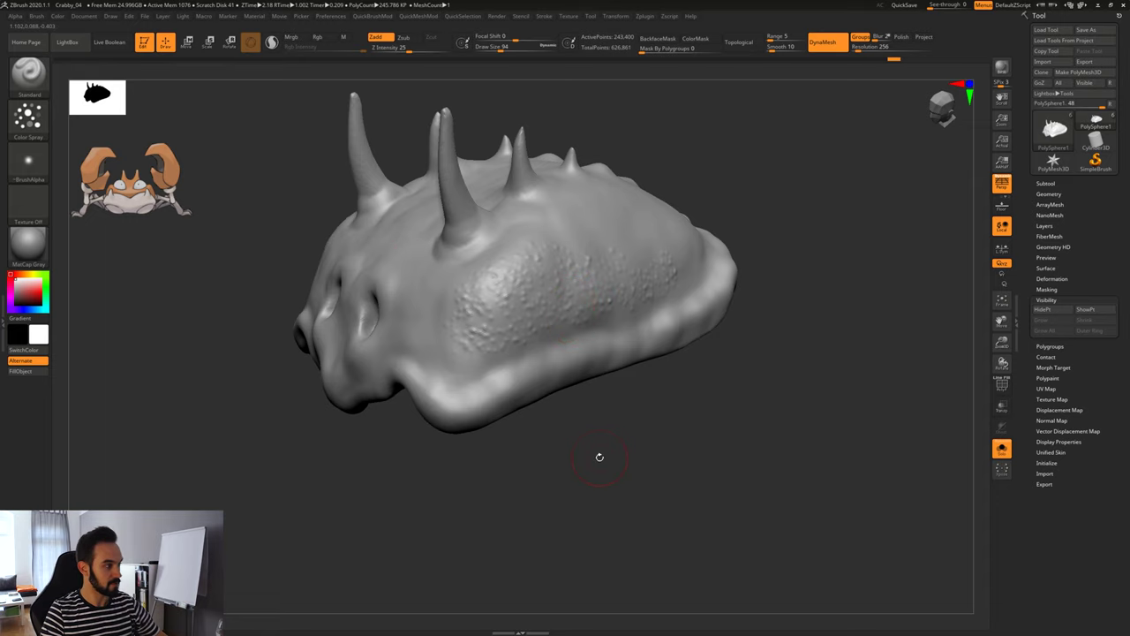
Undo the sprayed bumps, switch to the Spray stroke type and try a patch of bumps across the shell's side.
{"action": "mouse_move", "coordinate": [598, 456]}
{"action": "left_mouse_down"}
{"action": "mouse_move", "coordinate": [633, 412]}
{"action": "mouse_move", "coordinate": [681, 462]}
{"action": "mouse_move", "coordinate": [769, 474]}
{"action": "mouse_move", "coordinate": [822, 506]}
{"action": "mouse_move", "coordinate": [703, 471]}
{"action": "mouse_move", "coordinate": [682, 438]}
{"action": "mouse_move", "coordinate": [686, 462]}
{"action": "mouse_move", "coordinate": [704, 454]}
{"action": "left_mouse_up"}
{"action": "key", "text": "ctrl+z"}
{"action": "left_click", "coordinate": [28, 115]}
{"action": "left_click", "coordinate": [252, 131]}
{"action": "left_click_drag", "start_coordinate": [590, 136], "coordinate": [564, 168], "text": "alt"}
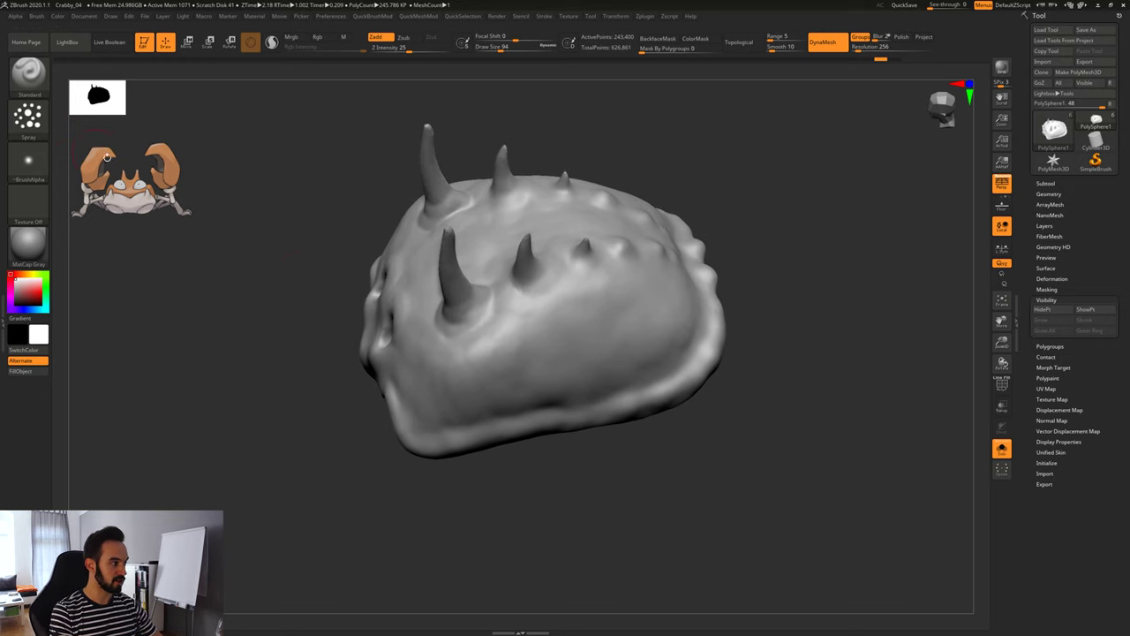
{"action": "left_click_drag", "start_coordinate": [609, 306], "coordinate": [657, 303]}
{"action": "left_click_drag", "start_coordinate": [697, 455], "coordinate": [652, 437], "text": "alt"}
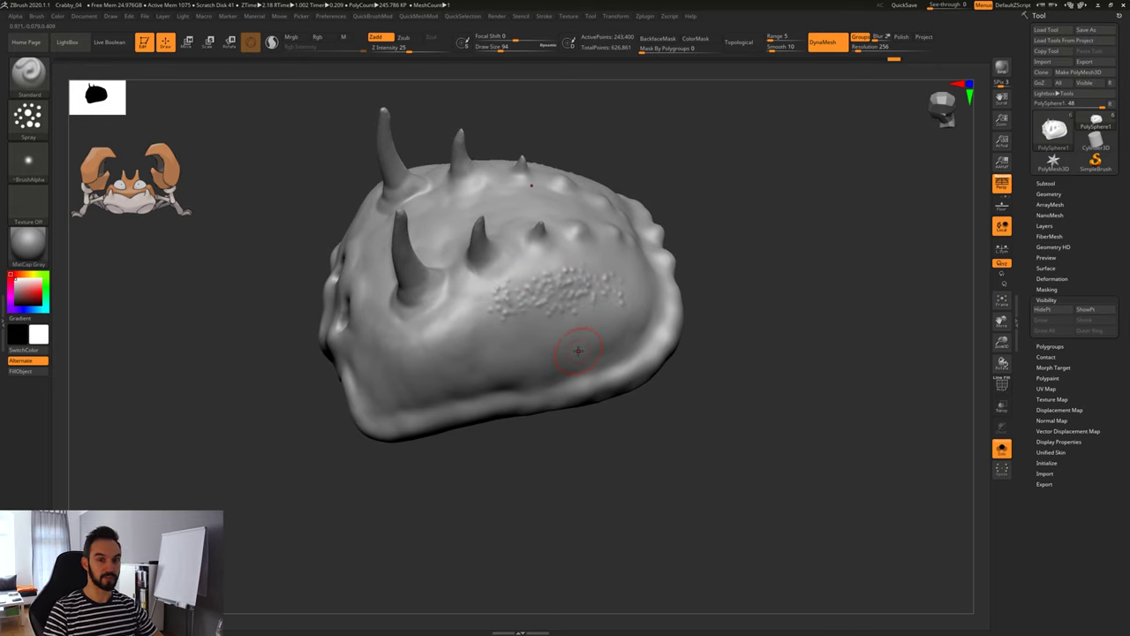
Return to the Color Spray stroke type, try a second patch of bumps below the first, and undo both test patches.
{"action": "left_click", "coordinate": [29, 115]}
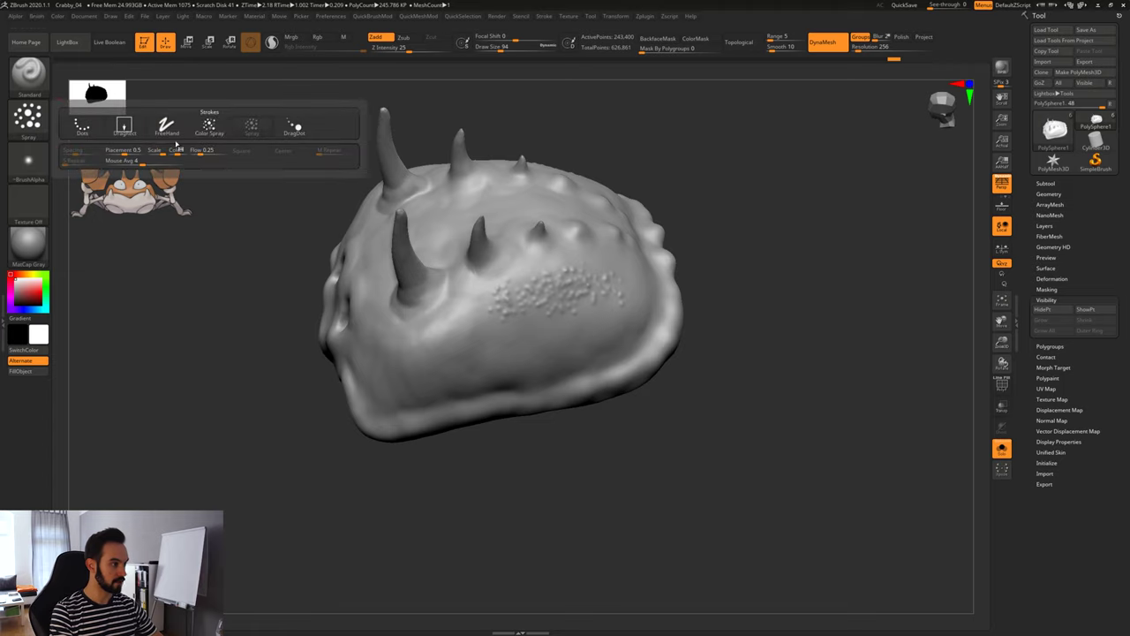
{"action": "left_click", "coordinate": [210, 126]}
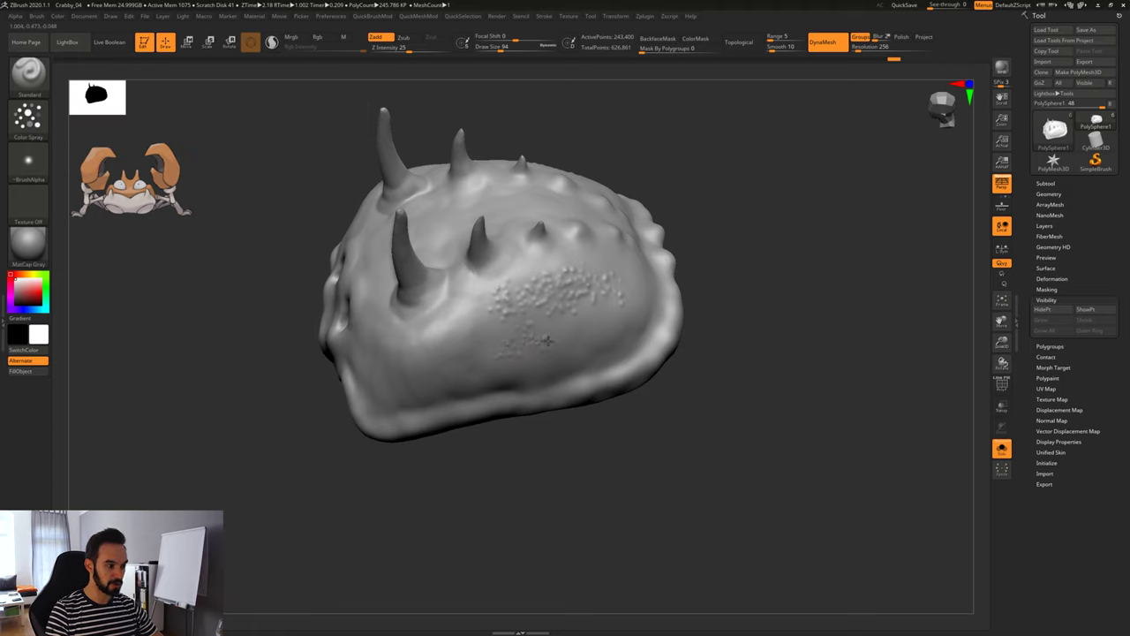
{"action": "left_click_drag", "start_coordinate": [616, 330], "coordinate": [607, 331]}
{"action": "left_click_drag", "start_coordinate": [608, 452], "coordinate": [608, 415]}
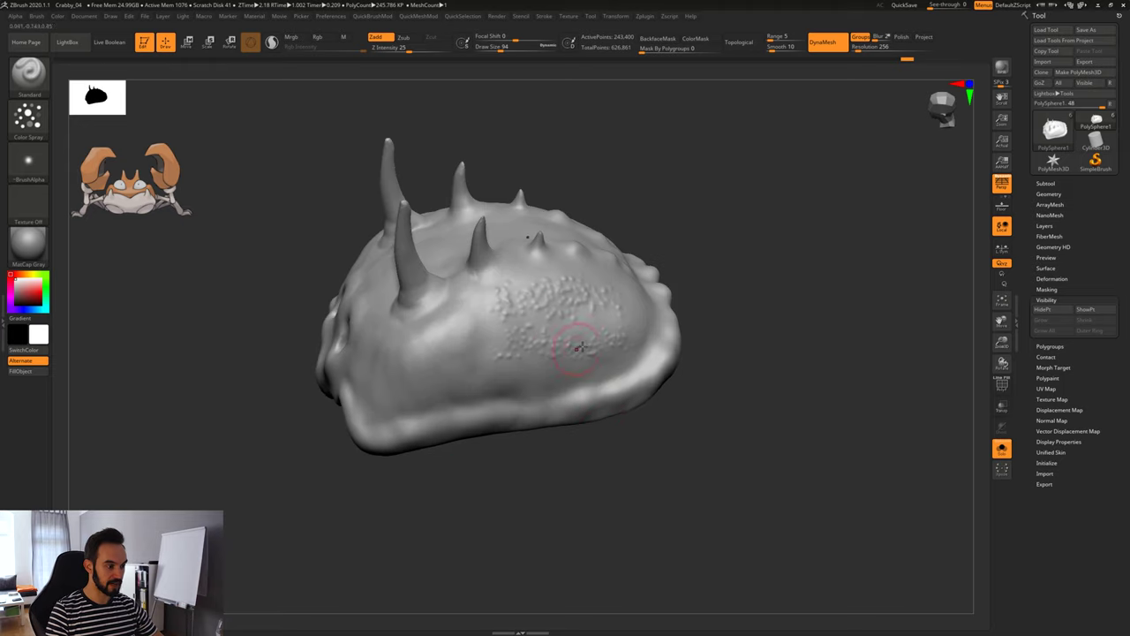
{"action": "left_click_drag", "start_coordinate": [739, 368], "coordinate": [706, 374]}
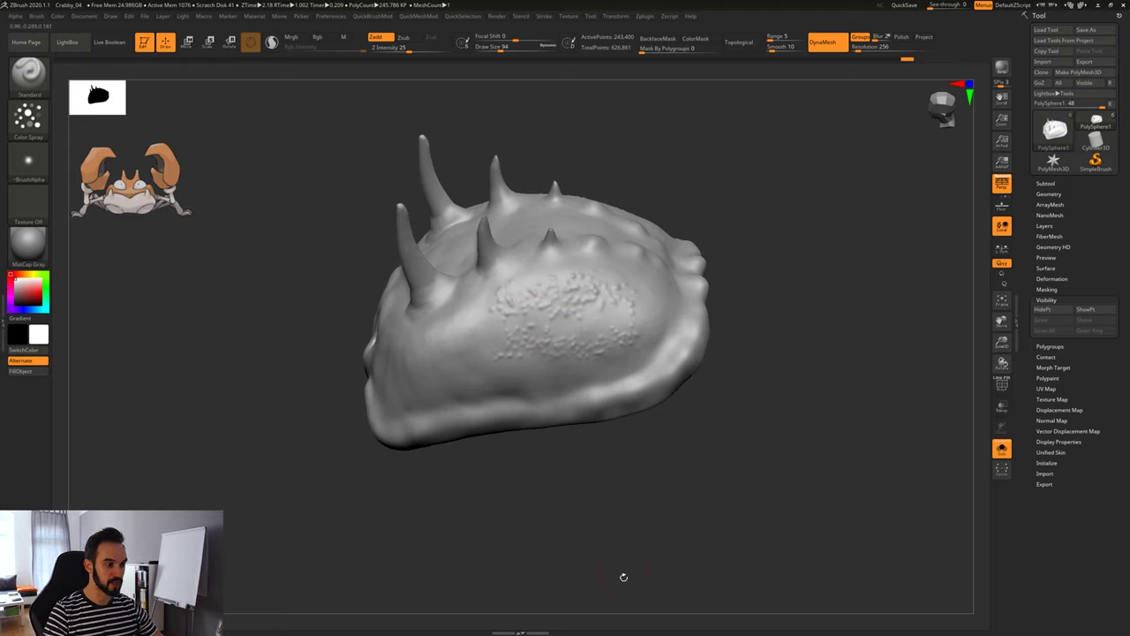
{"action": "right_click_drag", "start_coordinate": [621, 563], "coordinate": [562, 400]}
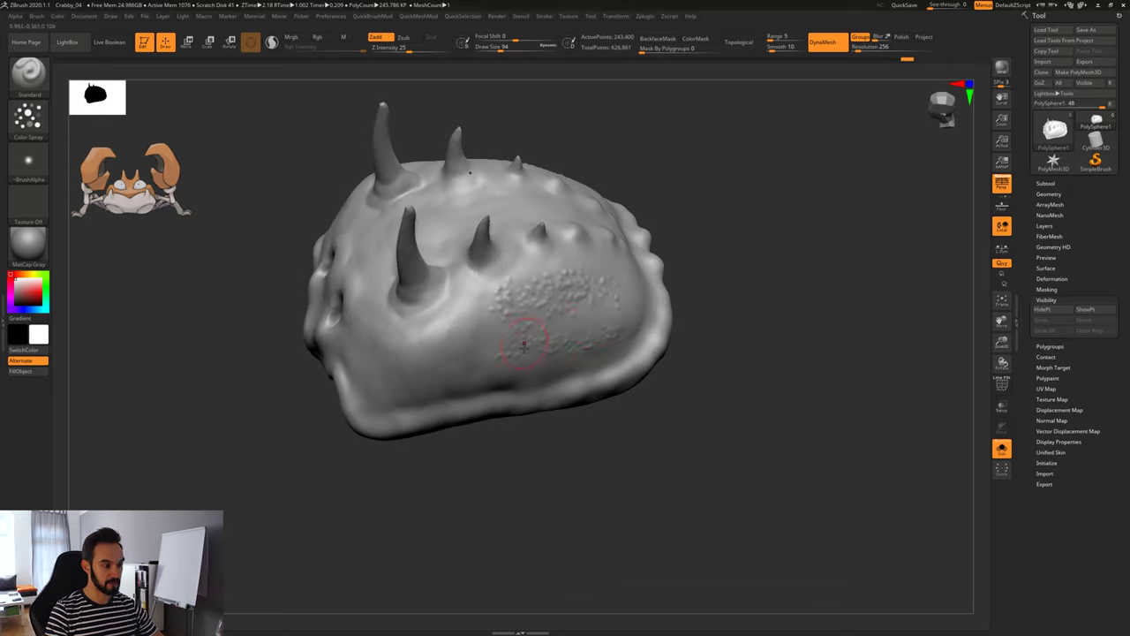
{"action": "mouse_move", "coordinate": [523, 344]}
{"action": "right_mouse_down"}
{"action": "mouse_move", "coordinate": [548, 300]}
{"action": "mouse_move", "coordinate": [530, 273]}
{"action": "right_mouse_up"}
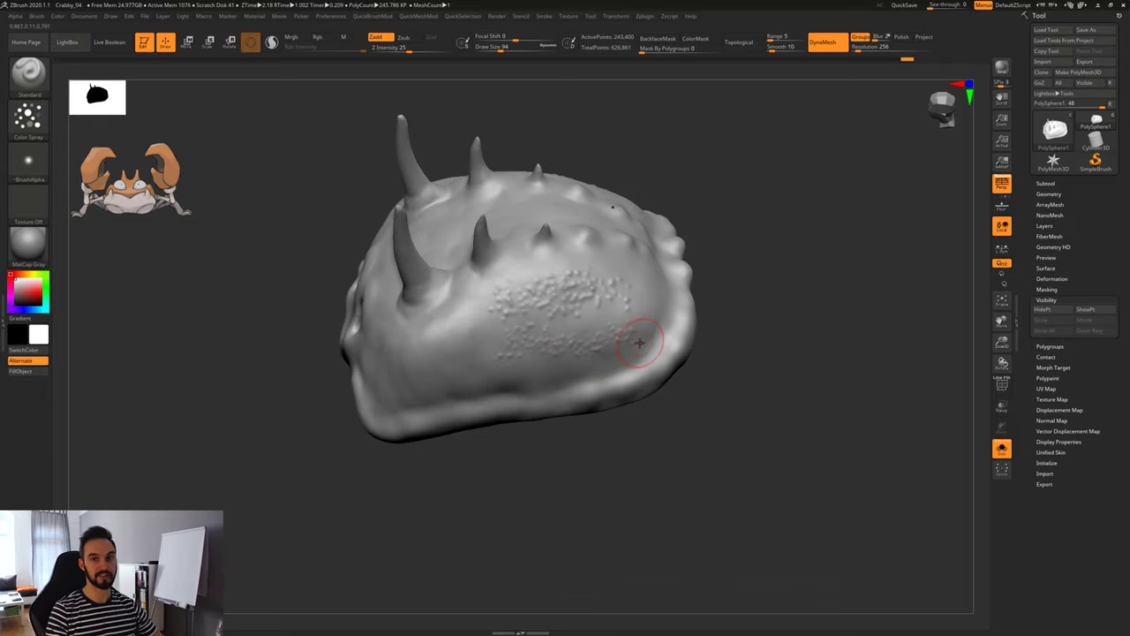
{"action": "right_click_drag", "start_coordinate": [716, 284], "coordinate": [621, 345]}
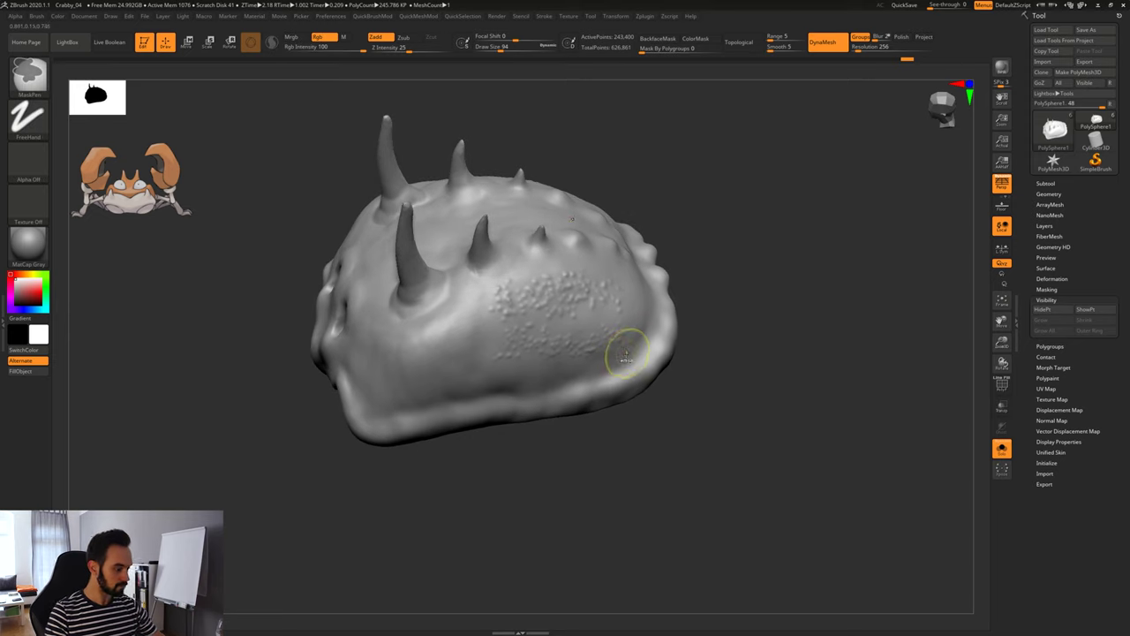
{"action": "key", "text": "ctrl+z"}
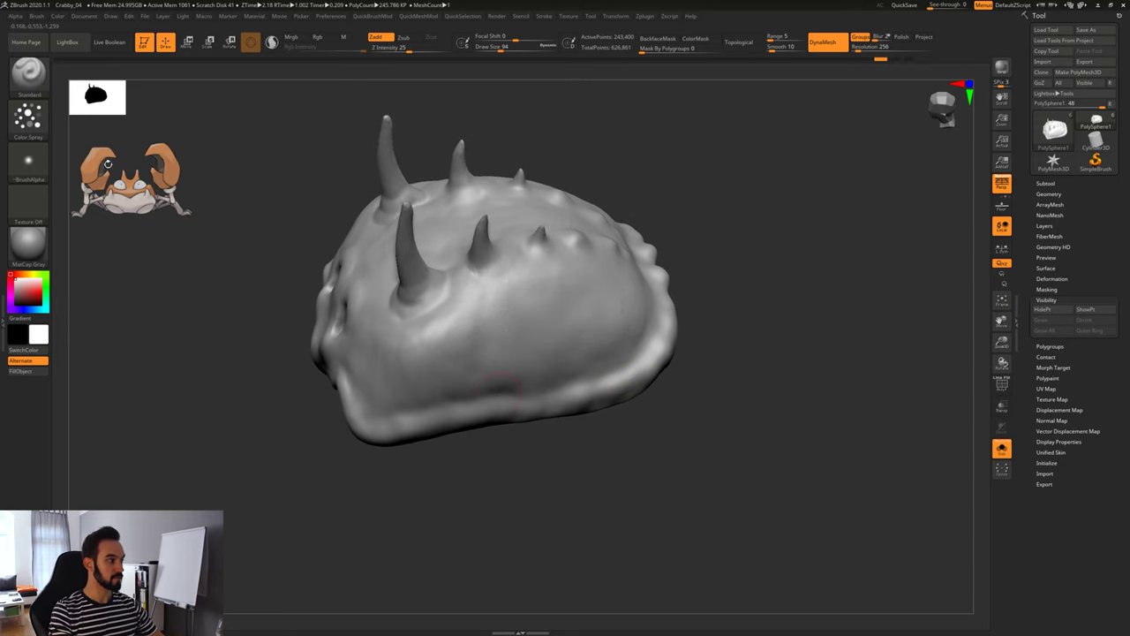
Set the Standard brush's draw size to 80 and its Z Intensity to 13 for subtler surface texture.
{"action": "mouse_move", "coordinate": [697, 391]}
{"action": "right_mouse_down"}
{"action": "mouse_move", "coordinate": [749, 425]}
{"action": "mouse_move", "coordinate": [707, 402]}
{"action": "right_mouse_up"}
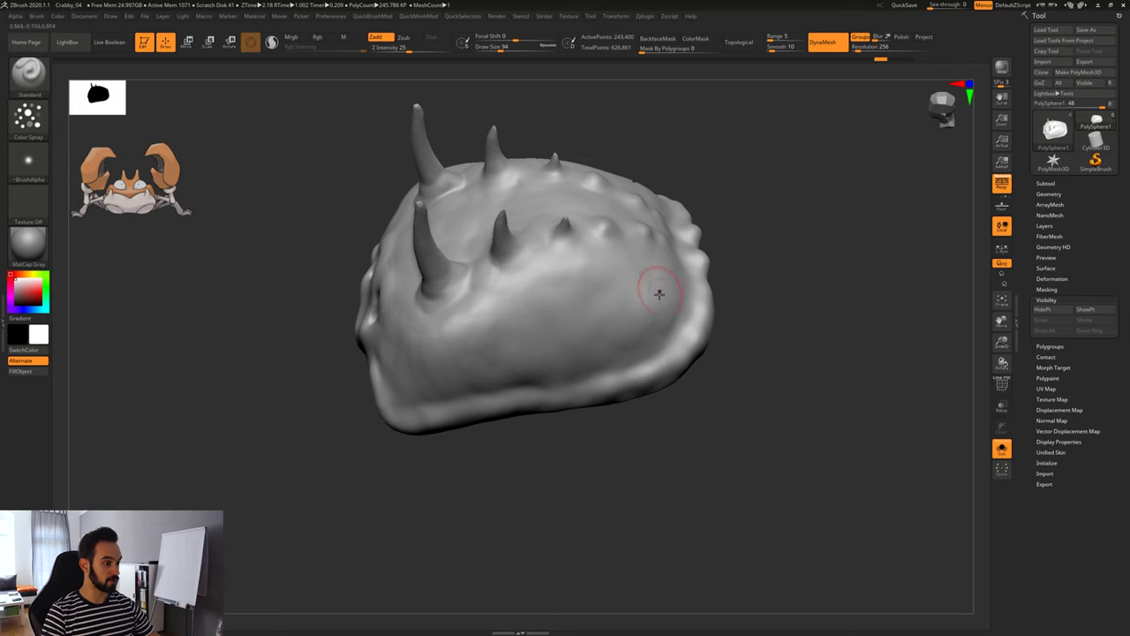
{"action": "left_click_drag", "start_coordinate": [732, 225], "coordinate": [737, 254]}
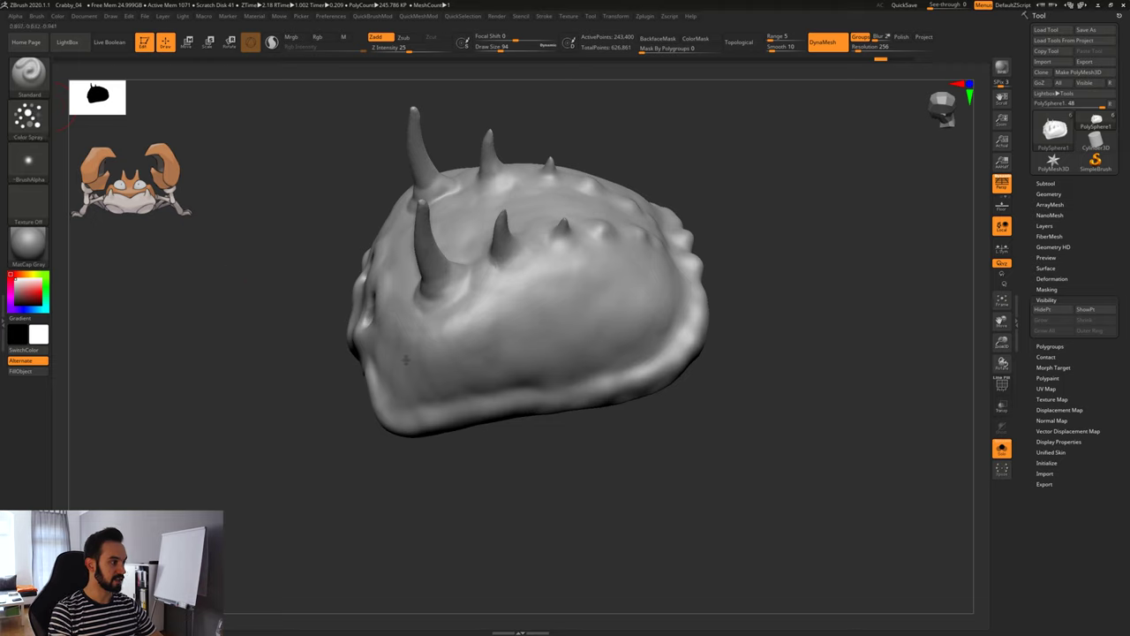
{"action": "right_click_drag", "start_coordinate": [406, 359], "coordinate": [422, 358]}
{"action": "mouse_move", "coordinate": [593, 512]}
{"action": "left_mouse_down"}
{"action": "mouse_move", "coordinate": [622, 495]}
{"action": "mouse_move", "coordinate": [615, 471]}
{"action": "mouse_move", "coordinate": [633, 442]}
{"action": "left_mouse_up"}
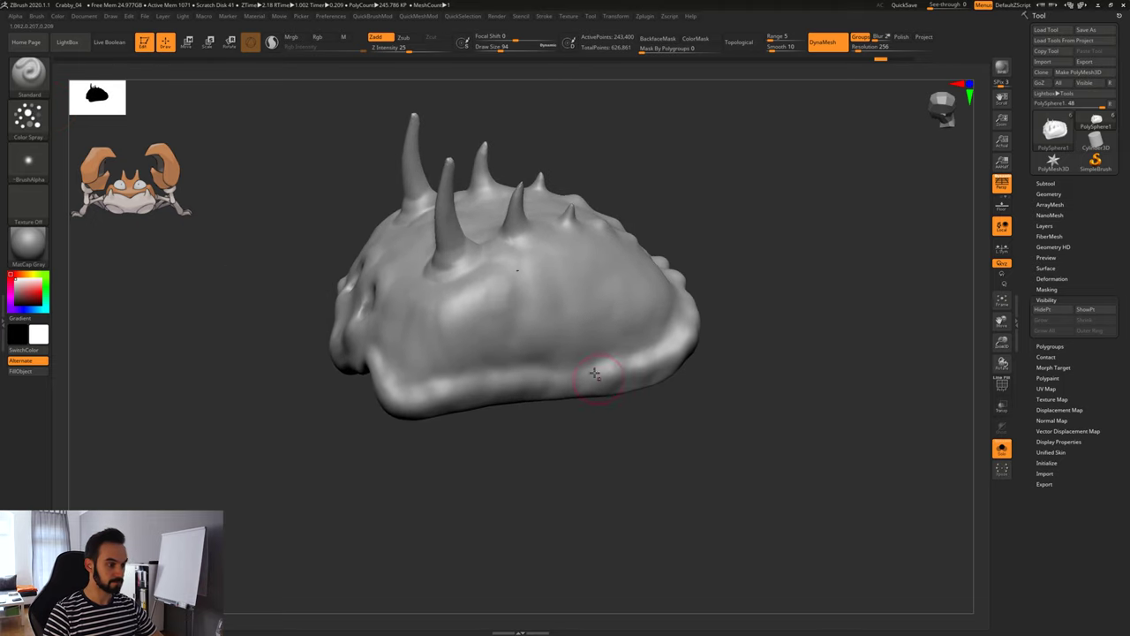
{"action": "key", "text": "space"}
{"action": "mouse_move", "coordinate": [507, 305]}
{"action": "left_mouse_down"}
{"action": "mouse_move", "coordinate": [496, 305]}
{"action": "mouse_move", "coordinate": [508, 319]}
{"action": "mouse_move", "coordinate": [560, 283]}
{"action": "left_mouse_up"}
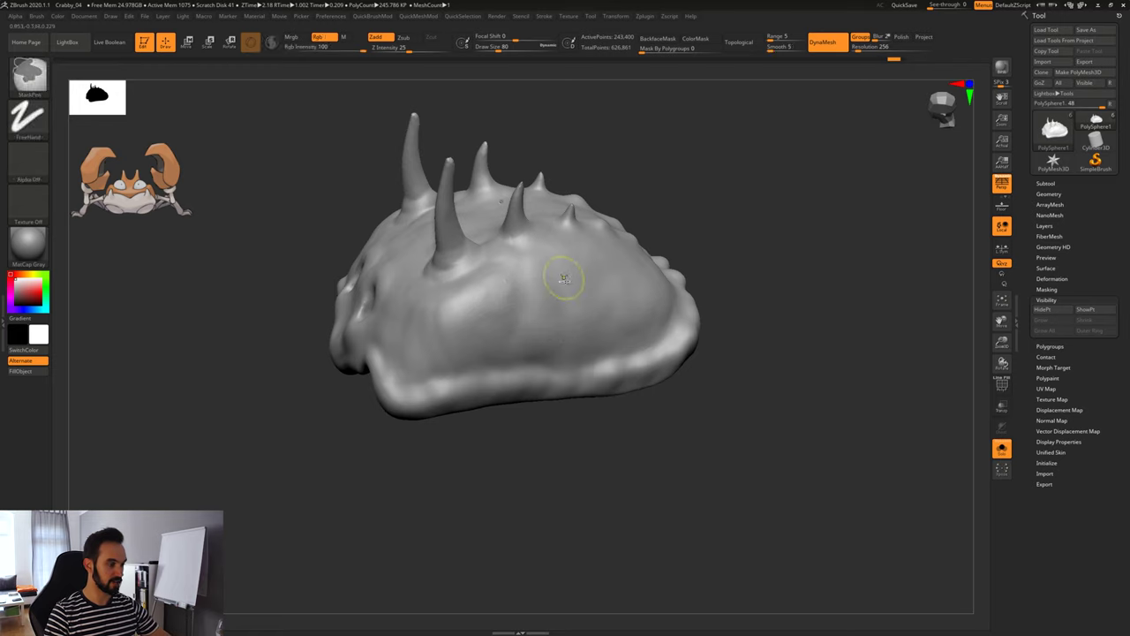
{"action": "left_click_drag", "start_coordinate": [407, 48], "coordinate": [397, 49]}
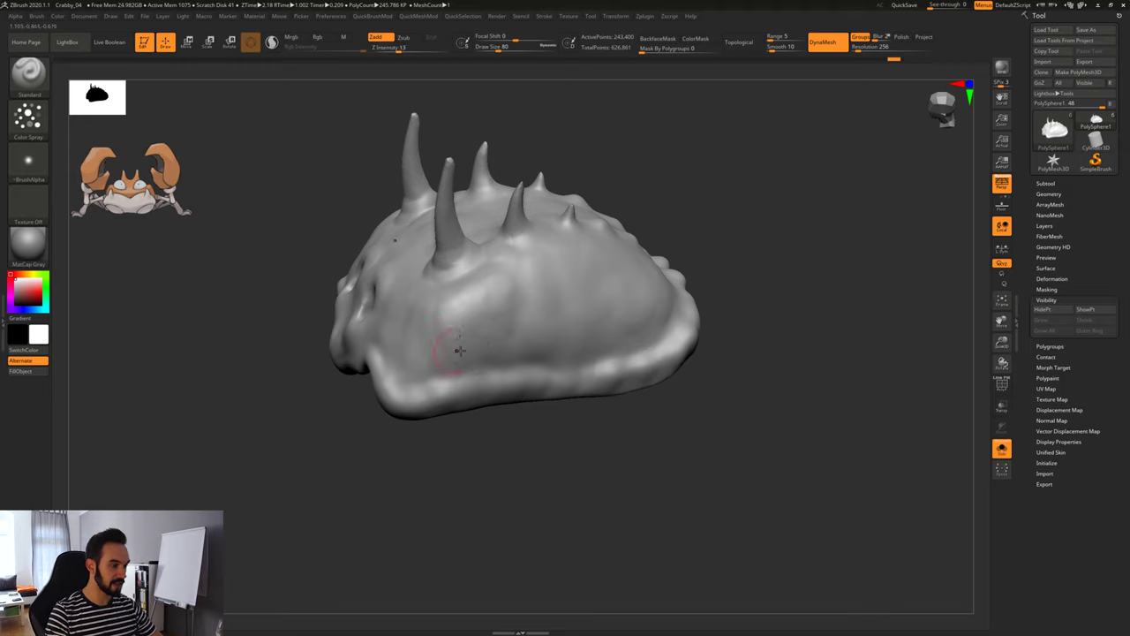
Spray subtle bumps over the shell's front corner and along its side above the rim with the Color Spray stroke.
{"action": "left_click_drag", "start_coordinate": [493, 428], "coordinate": [594, 450]}
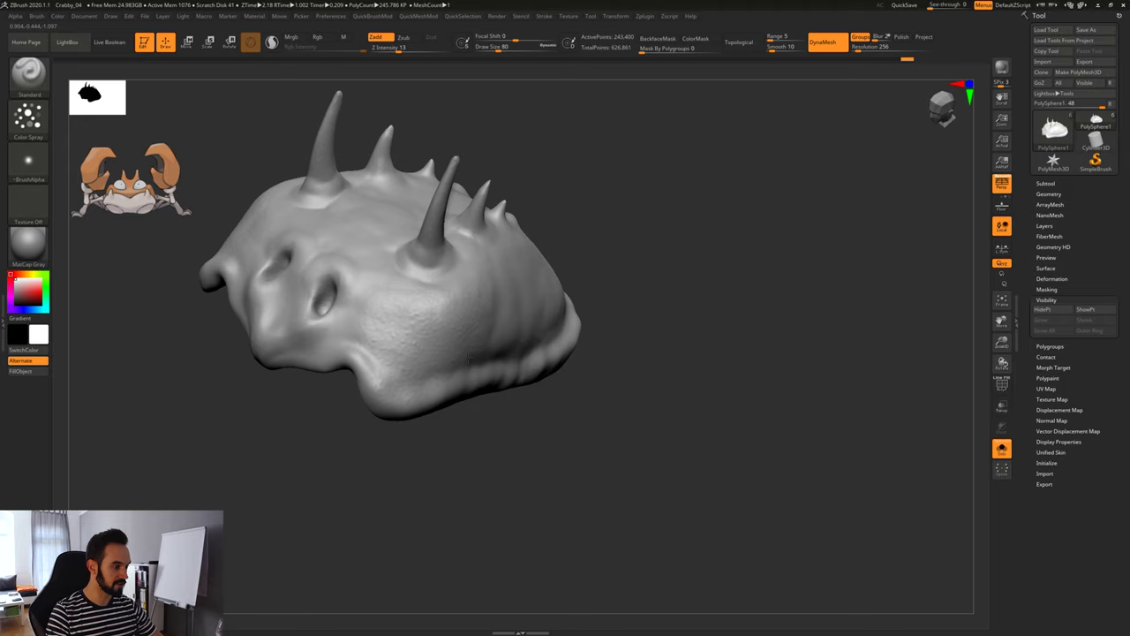
{"action": "right_click_drag", "start_coordinate": [559, 411], "coordinate": [533, 375]}
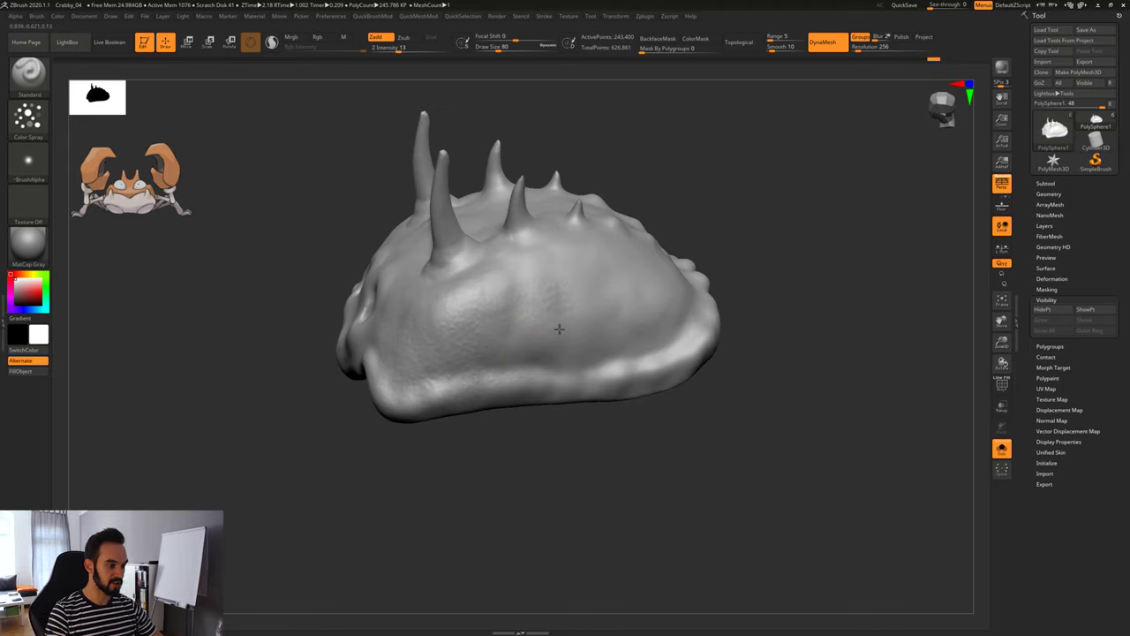
{"action": "right_click_drag", "start_coordinate": [698, 419], "coordinate": [626, 333]}
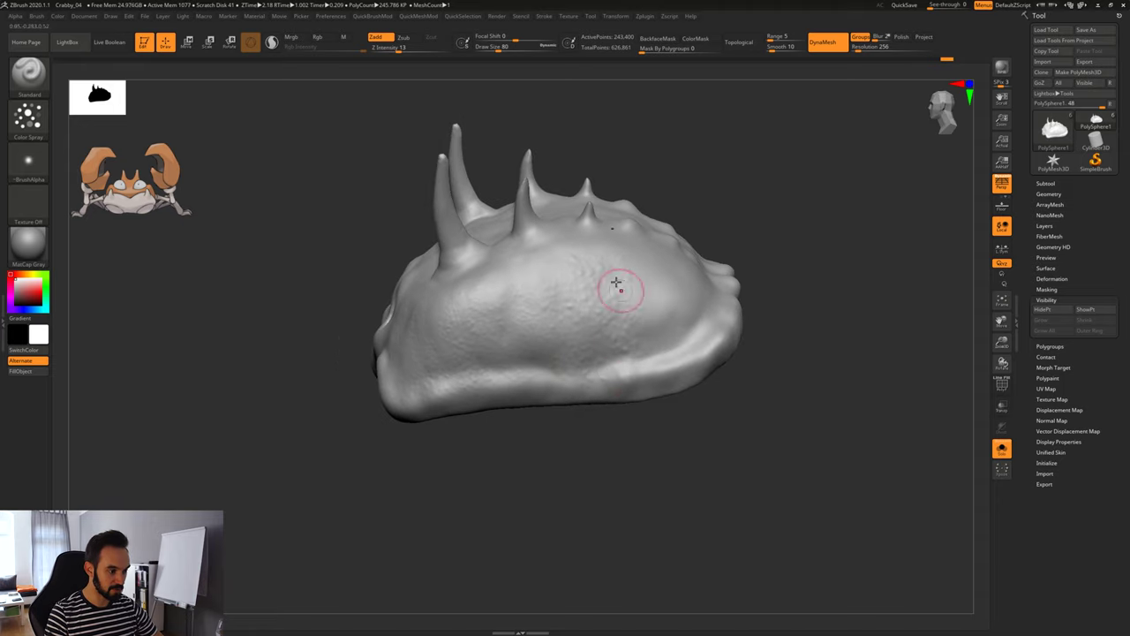
{"action": "right_click_drag", "start_coordinate": [618, 413], "coordinate": [518, 273]}
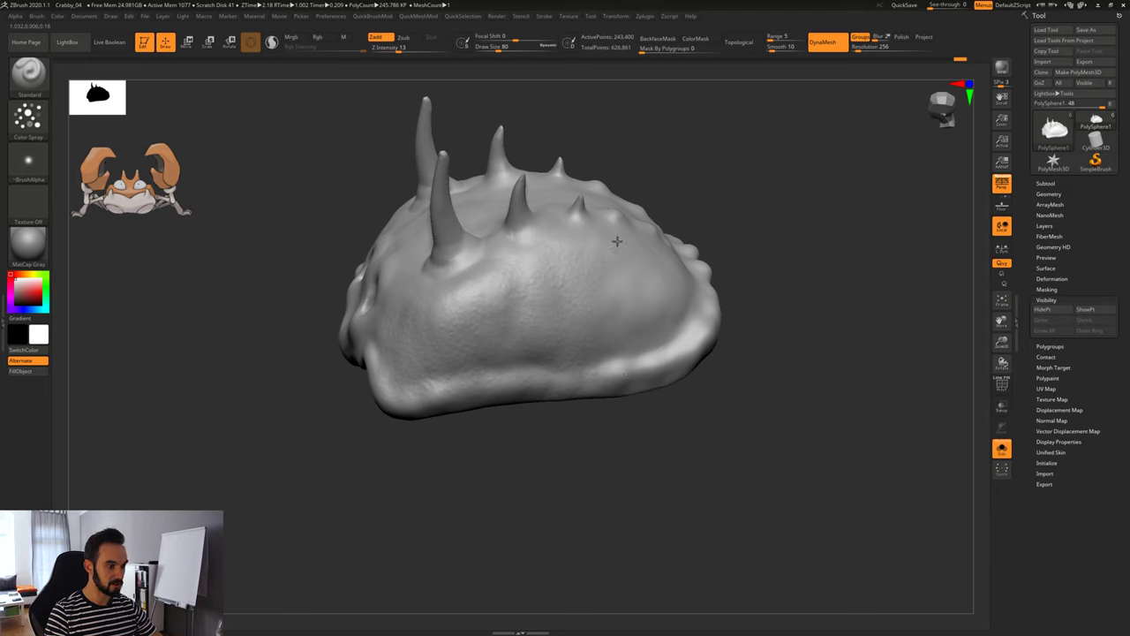
Extend the sprayed texture to the rear of the shell's side, the back rim and the top between the spike rows.
{"action": "right_click_drag", "start_coordinate": [644, 253], "coordinate": [679, 233]}
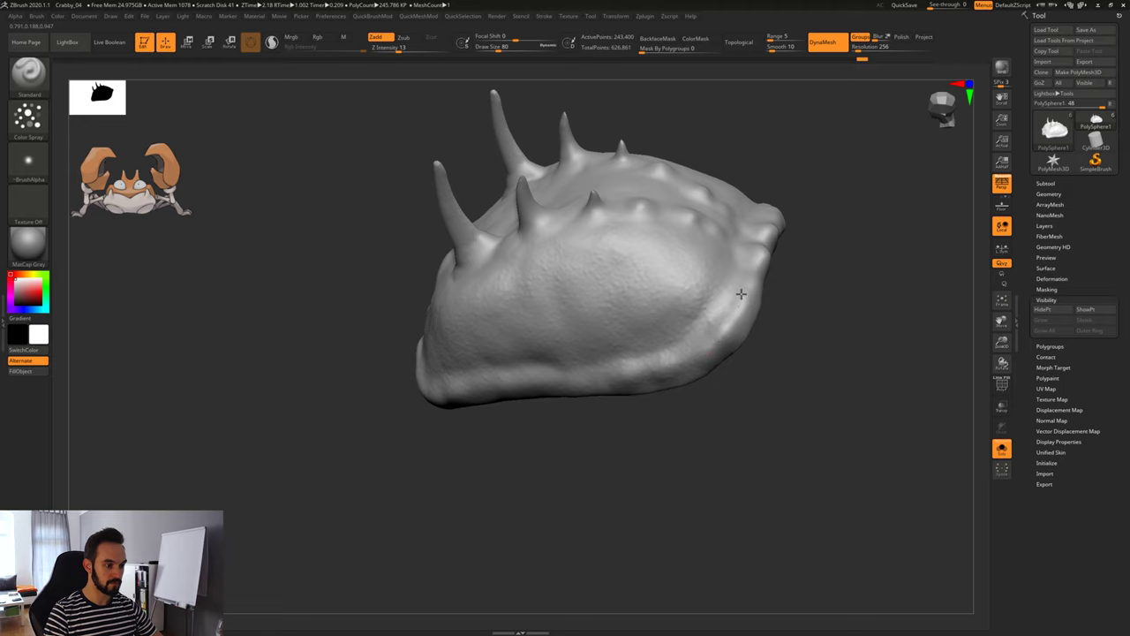
{"action": "right_click_drag", "start_coordinate": [743, 252], "coordinate": [701, 290]}
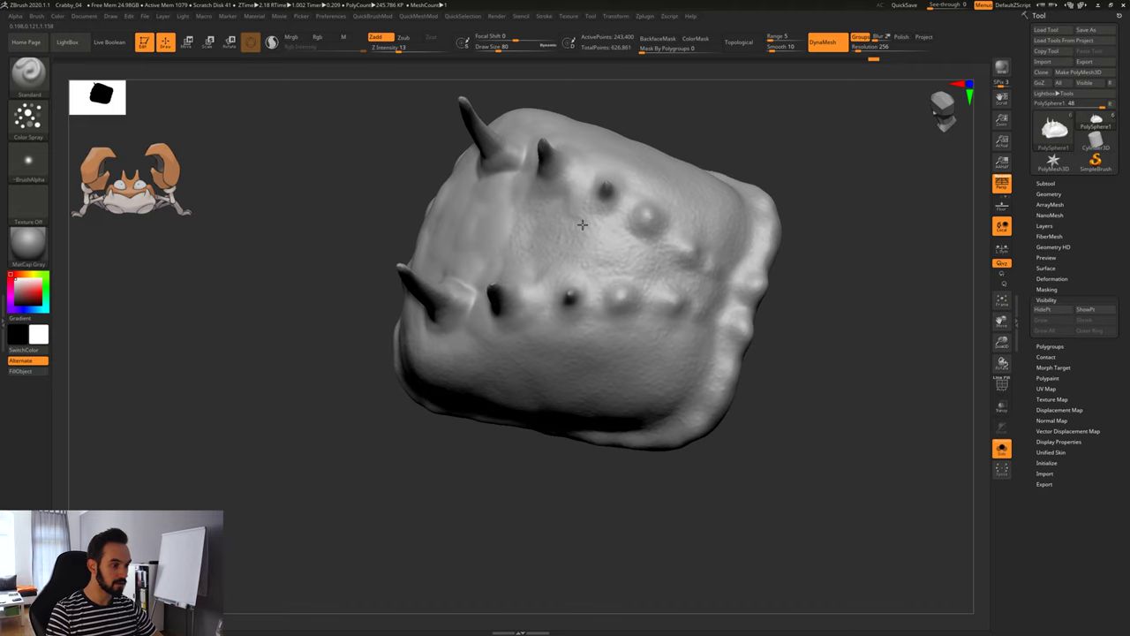
{"action": "mouse_move", "coordinate": [650, 275]}
{"action": "right_mouse_down"}
{"action": "mouse_move", "coordinate": [837, 431]}
{"action": "mouse_move", "coordinate": [751, 441]}
{"action": "mouse_move", "coordinate": [746, 503]}
{"action": "mouse_move", "coordinate": [750, 353]}
{"action": "mouse_move", "coordinate": [722, 440]}
{"action": "mouse_move", "coordinate": [698, 399]}
{"action": "right_mouse_up"}
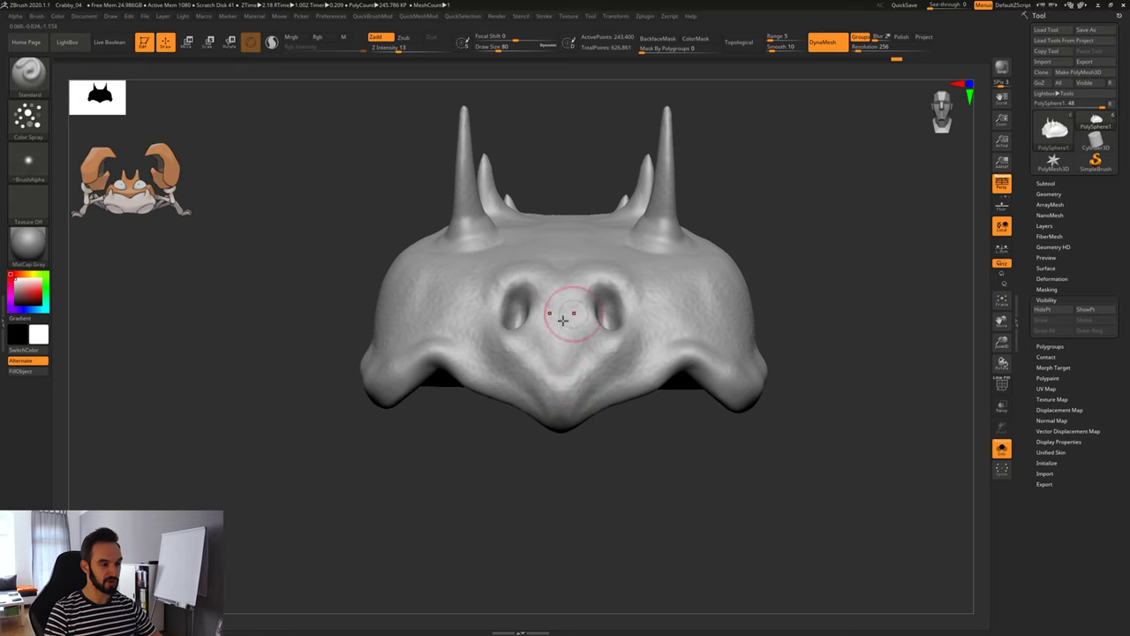
Spray the fine bump texture over the shell's front face, around the eye sockets and down to the central point.
{"action": "mouse_move", "coordinate": [643, 452]}
{"action": "left_mouse_down"}
{"action": "mouse_move", "coordinate": [638, 477]}
{"action": "mouse_move", "coordinate": [612, 441]}
{"action": "left_mouse_up"}
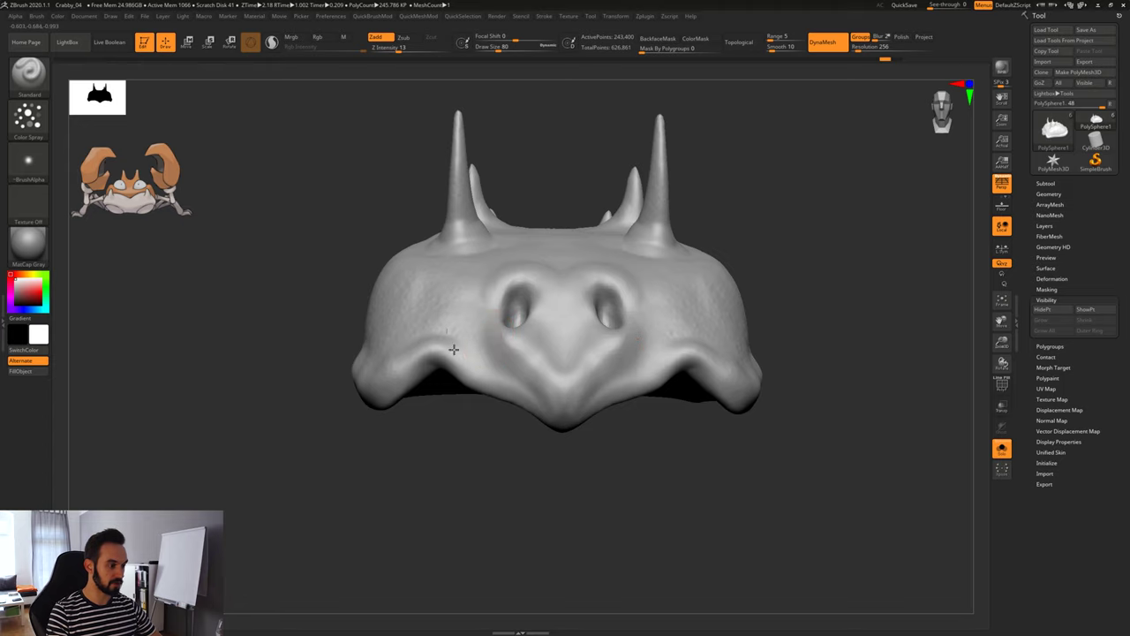
{"action": "left_click_drag", "start_coordinate": [555, 150], "coordinate": [479, 245]}
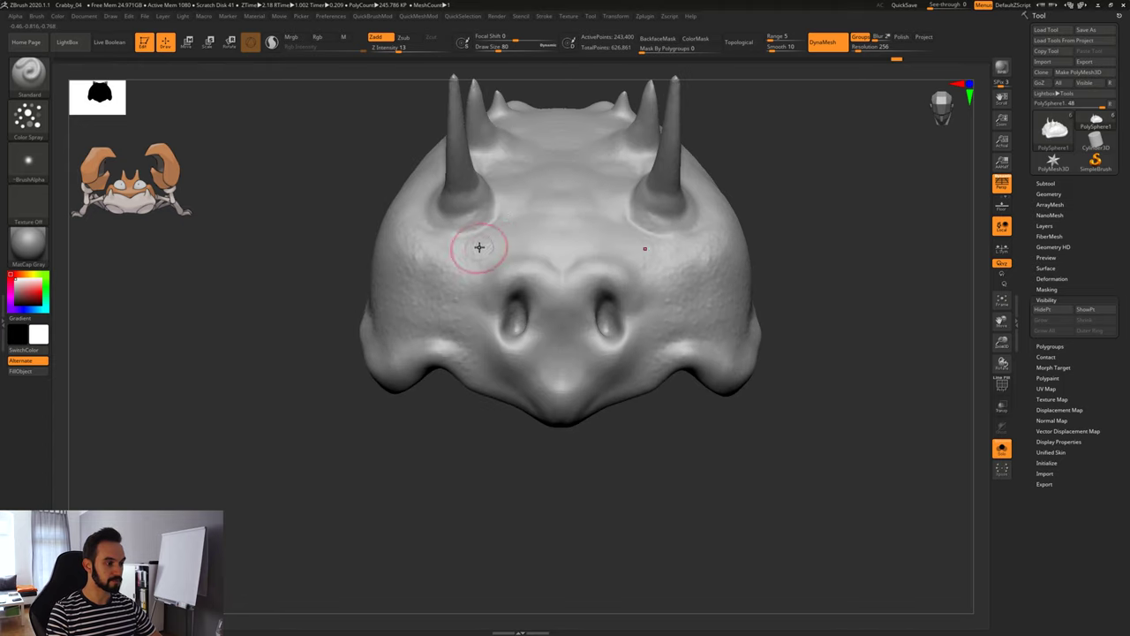
{"action": "mouse_move", "coordinate": [586, 480]}
{"action": "left_mouse_down"}
{"action": "mouse_move", "coordinate": [550, 373]}
{"action": "mouse_move", "coordinate": [573, 363]}
{"action": "mouse_move", "coordinate": [553, 356]}
{"action": "mouse_move", "coordinate": [572, 388]}
{"action": "left_mouse_up"}
{"action": "left_click_drag", "start_coordinate": [606, 455], "coordinate": [571, 380]}
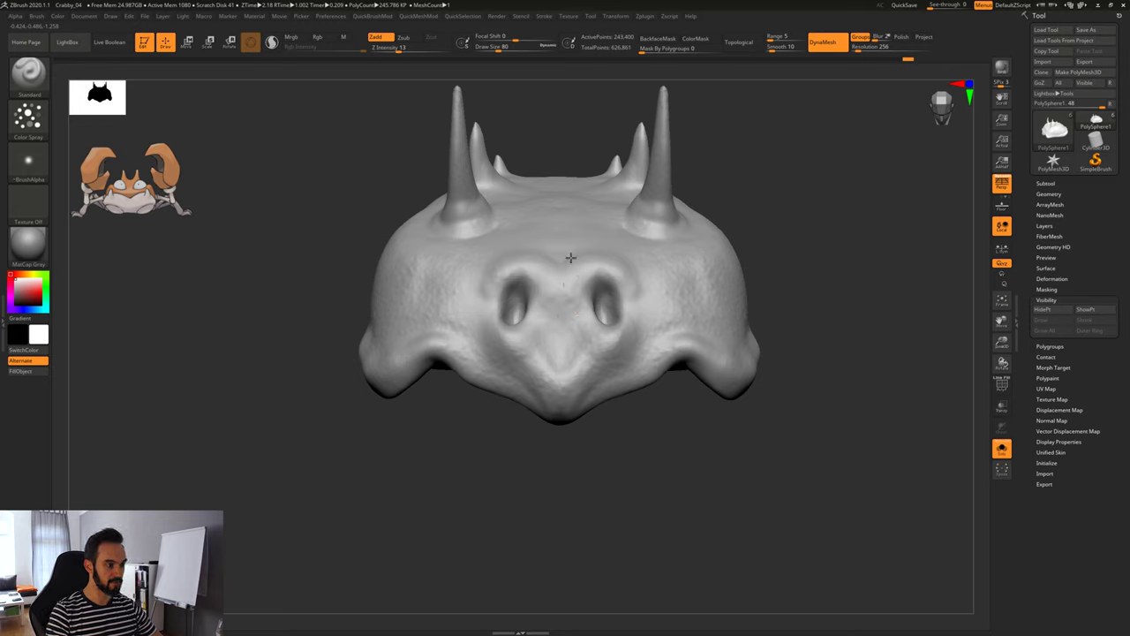
{"action": "mouse_move", "coordinate": [695, 453]}
{"action": "left_mouse_down"}
{"action": "mouse_move", "coordinate": [683, 473]}
{"action": "mouse_move", "coordinate": [706, 432]}
{"action": "mouse_move", "coordinate": [759, 457]}
{"action": "mouse_move", "coordinate": [695, 481]}
{"action": "mouse_move", "coordinate": [717, 468]}
{"action": "mouse_move", "coordinate": [701, 472]}
{"action": "mouse_move", "coordinate": [720, 487]}
{"action": "mouse_move", "coordinate": [721, 466]}
{"action": "mouse_move", "coordinate": [706, 410]}
{"action": "mouse_move", "coordinate": [684, 419]}
{"action": "left_mouse_up"}
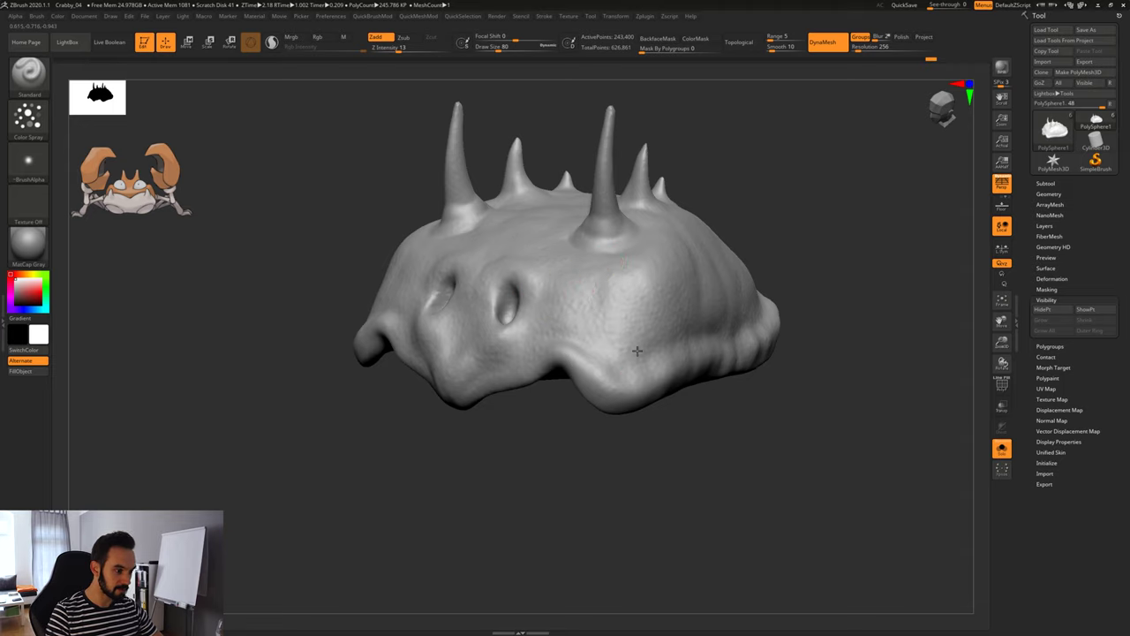
Undo the last spray stroke and build up the bump texture on the shell's front corner, side and around the spike bases.
{"action": "left_click_drag", "start_coordinate": [699, 347], "coordinate": [647, 281]}
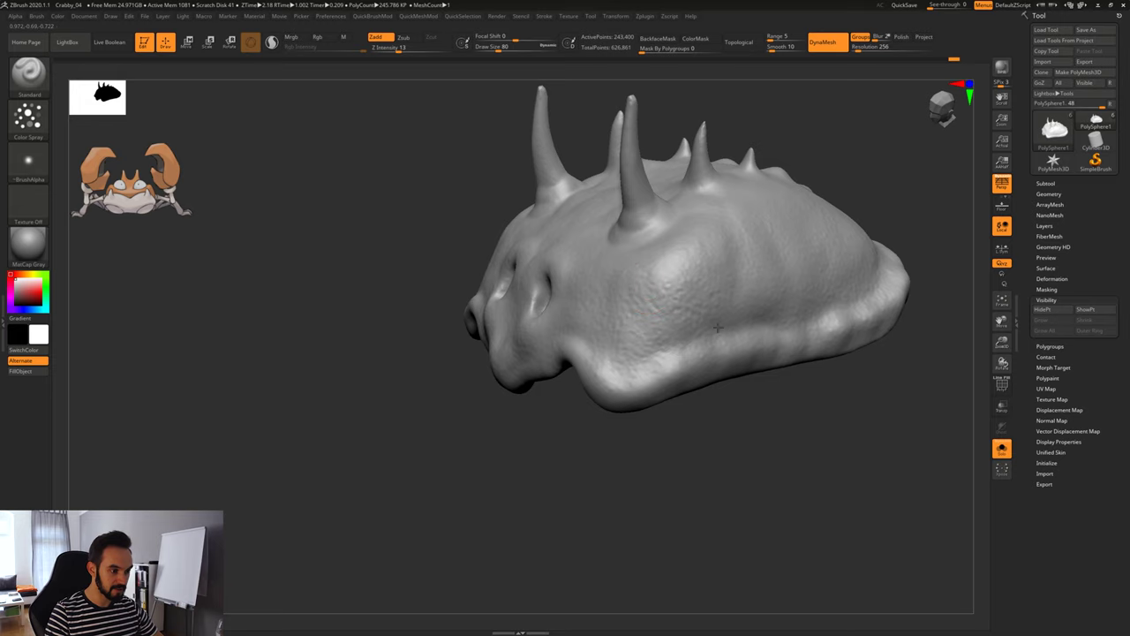
{"action": "key", "text": "ctrl+z"}
{"action": "left_click_drag", "start_coordinate": [847, 389], "coordinate": [780, 398]}
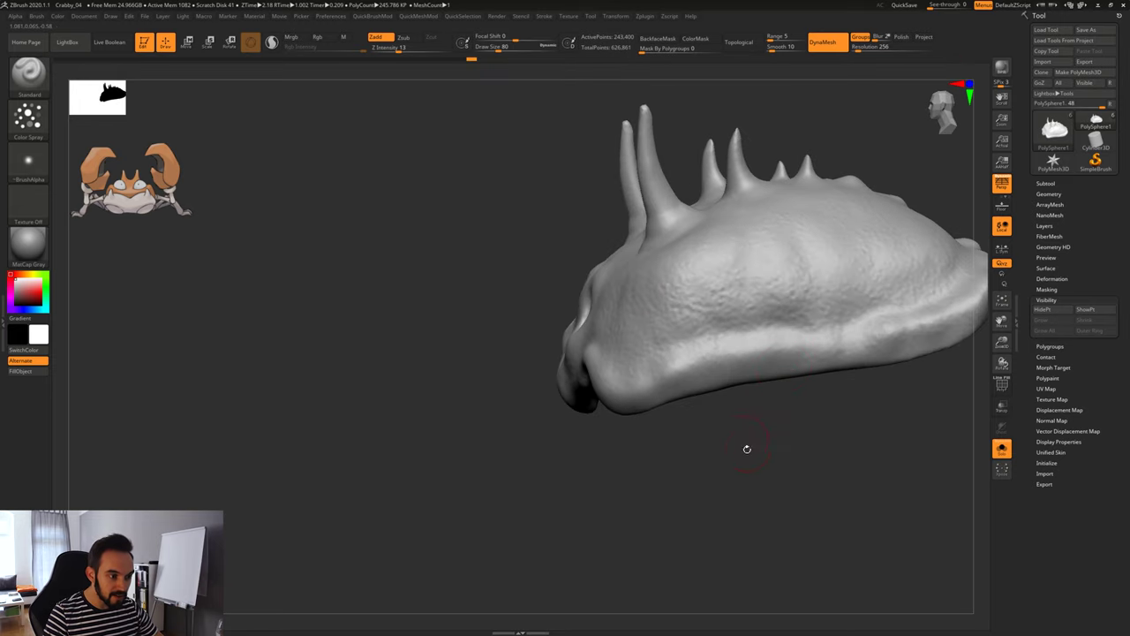
{"action": "mouse_move", "coordinate": [747, 449]}
{"action": "left_mouse_down"}
{"action": "mouse_move", "coordinate": [753, 460]}
{"action": "mouse_move", "coordinate": [663, 474]}
{"action": "left_mouse_up"}
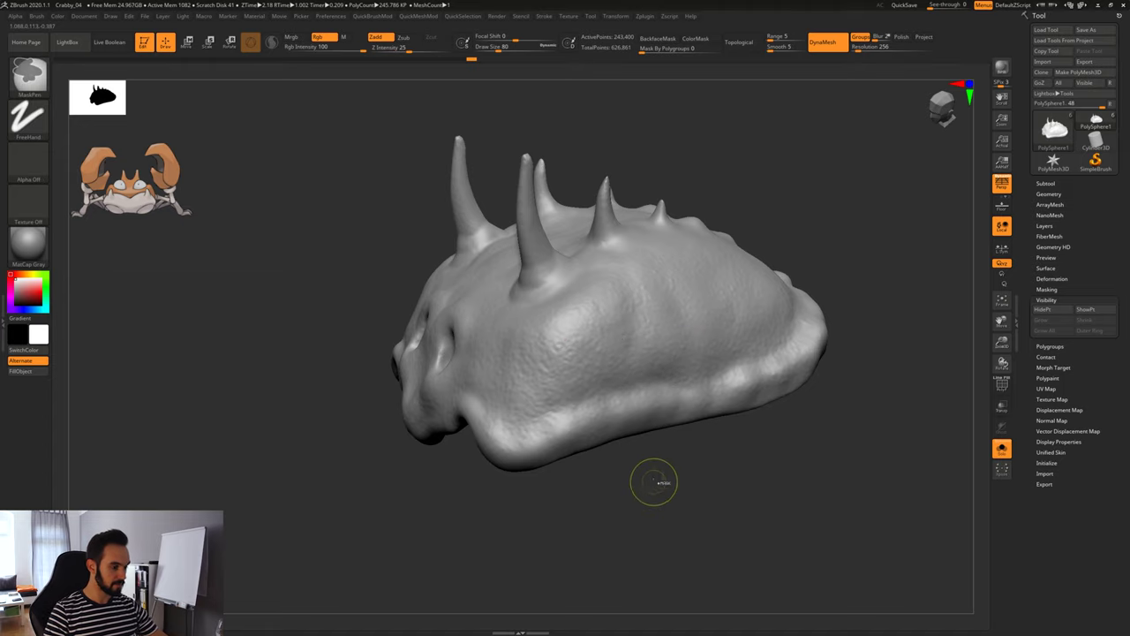
{"action": "left_click_drag", "start_coordinate": [650, 504], "coordinate": [649, 465]}
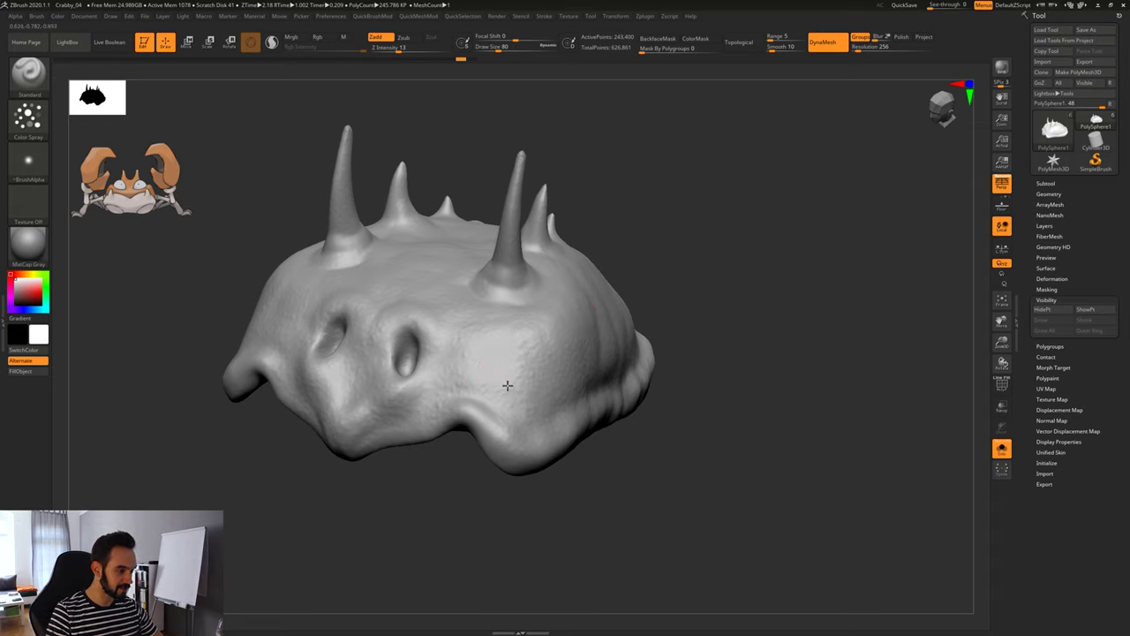
{"action": "mouse_move", "coordinate": [606, 303]}
{"action": "right_mouse_down"}
{"action": "mouse_move", "coordinate": [681, 257]}
{"action": "mouse_move", "coordinate": [529, 344]}
{"action": "right_mouse_up"}
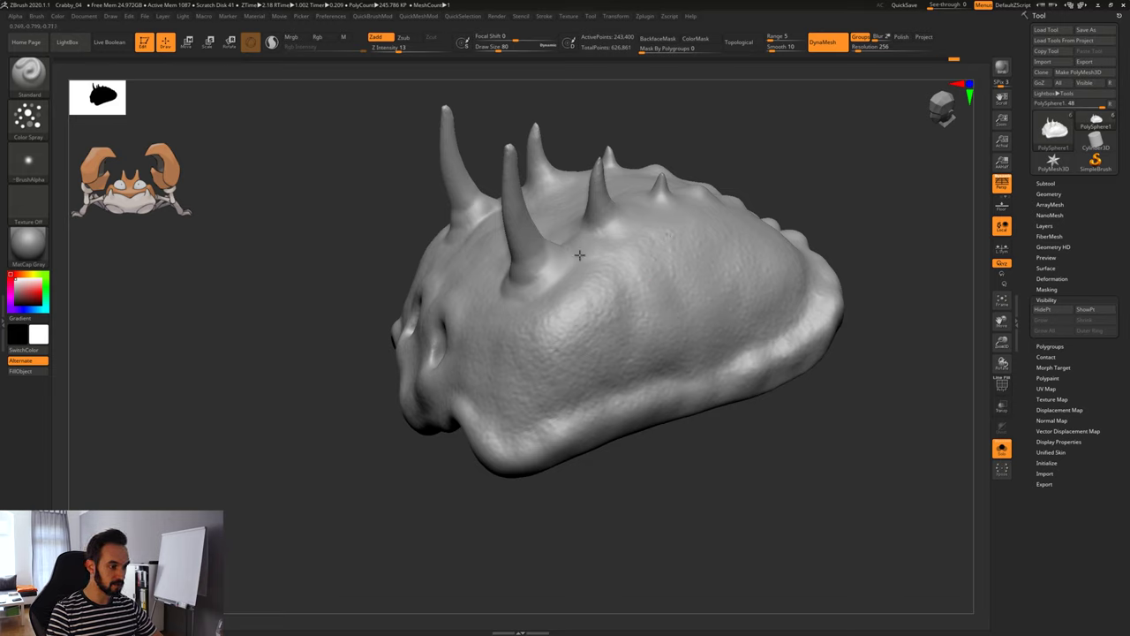
Add more sprayed bumps across the shell's top between the two spike rows and over its front face.
{"action": "left_click_drag", "start_coordinate": [819, 181], "coordinate": [737, 253]}
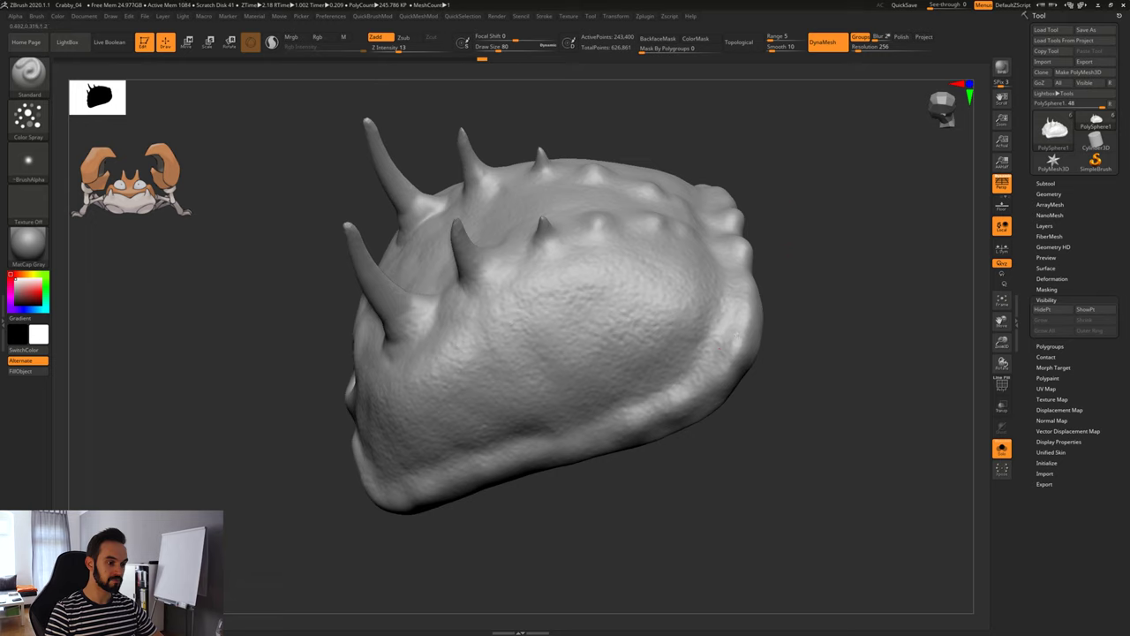
{"action": "left_click_drag", "start_coordinate": [795, 142], "coordinate": [654, 238]}
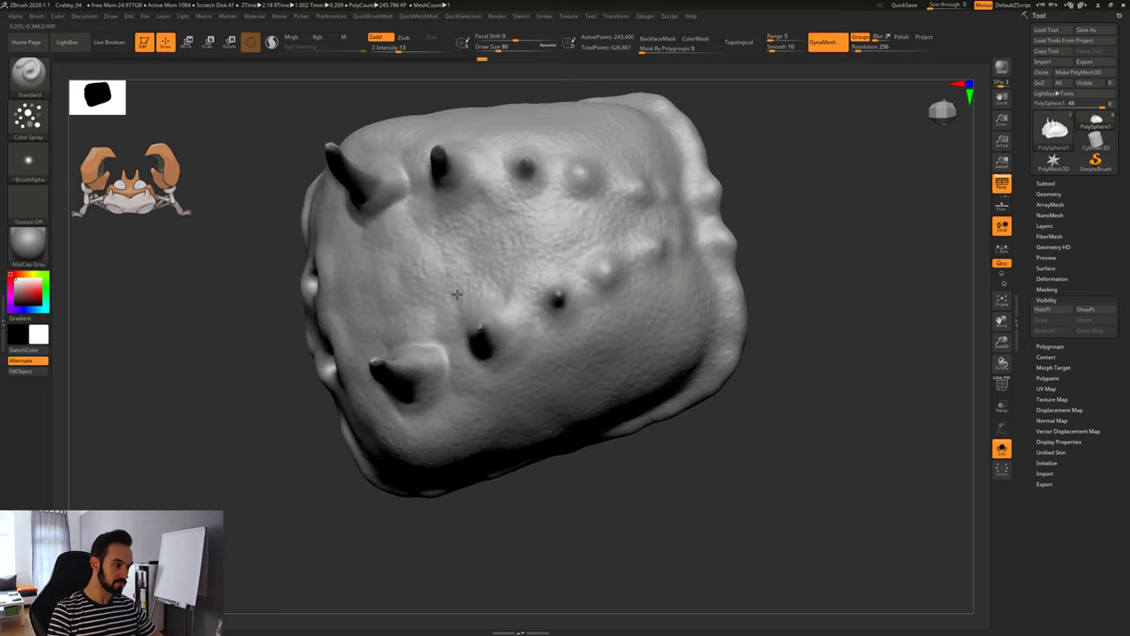
{"action": "mouse_move", "coordinate": [747, 459]}
{"action": "left_mouse_down"}
{"action": "mouse_move", "coordinate": [742, 363]}
{"action": "mouse_move", "coordinate": [726, 447]}
{"action": "mouse_move", "coordinate": [792, 381]}
{"action": "mouse_move", "coordinate": [675, 452]}
{"action": "mouse_move", "coordinate": [876, 478]}
{"action": "mouse_move", "coordinate": [826, 469]}
{"action": "mouse_move", "coordinate": [786, 442]}
{"action": "mouse_move", "coordinate": [772, 455]}
{"action": "left_mouse_up"}
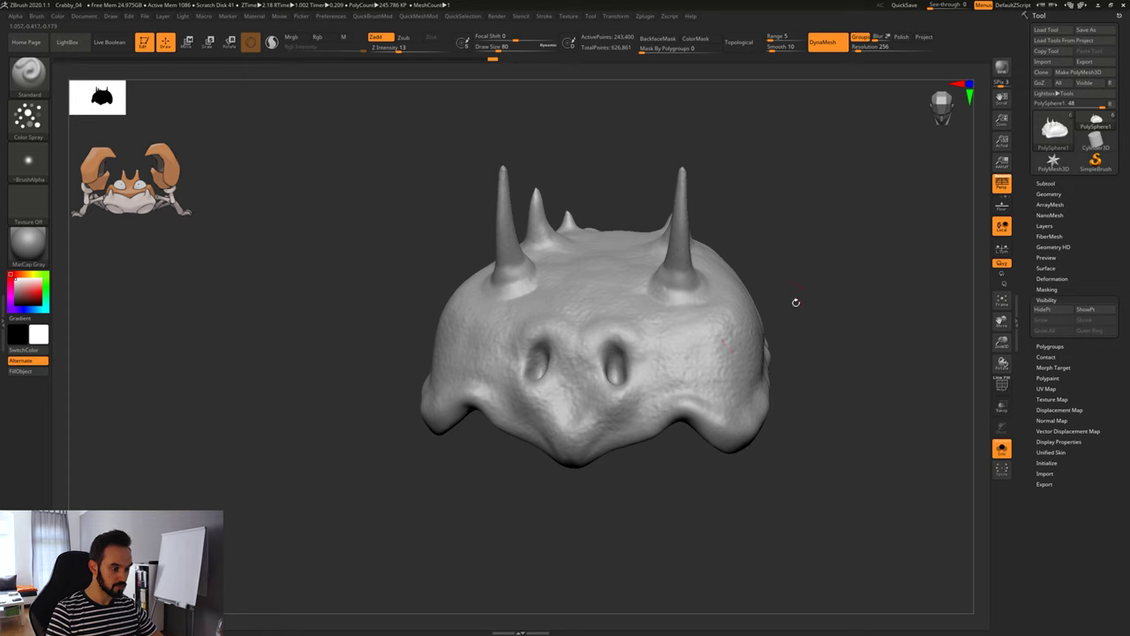
{"action": "mouse_move", "coordinate": [796, 302]}
{"action": "left_mouse_down"}
{"action": "mouse_move", "coordinate": [796, 436]}
{"action": "mouse_move", "coordinate": [740, 423]}
{"action": "left_mouse_up"}
{"action": "left_click_drag", "start_coordinate": [647, 453], "coordinate": [494, 458]}
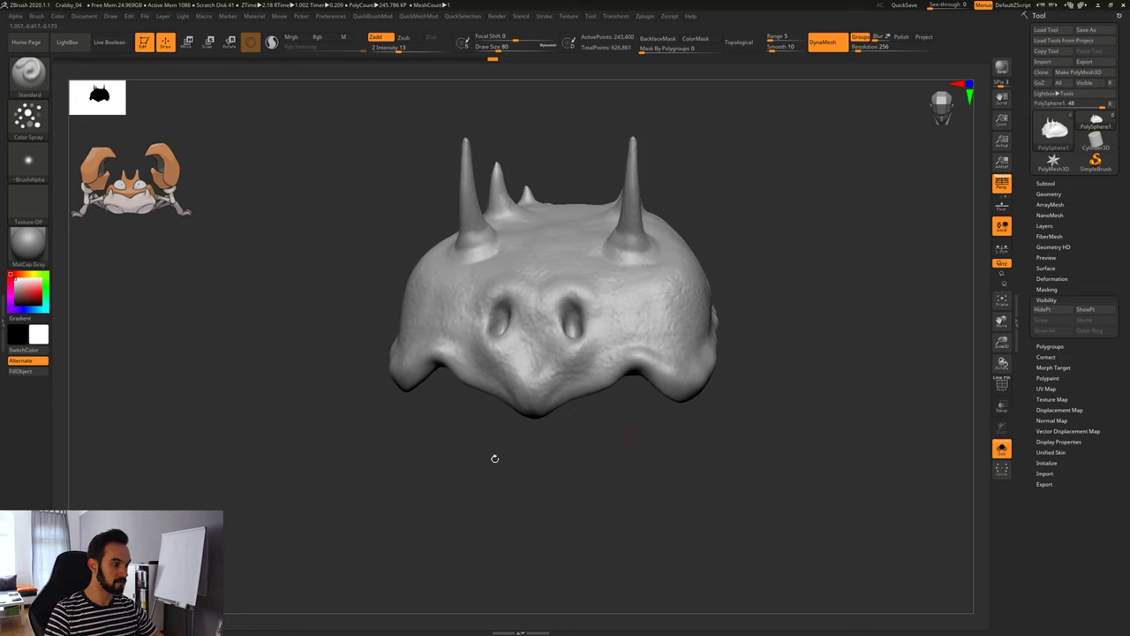
Switch the Standard brush to the DragRect stroke with Alpha 38, try a bump on the front face, and set Z Intensity to 42.
{"action": "left_click", "coordinate": [28, 117]}
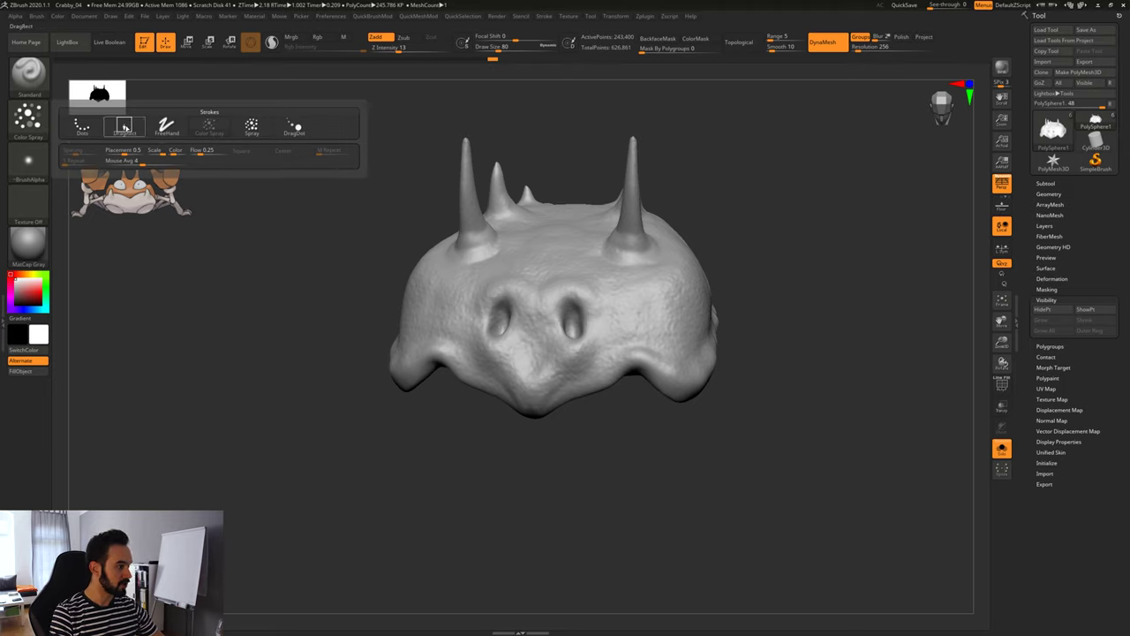
{"action": "left_click", "coordinate": [124, 128]}
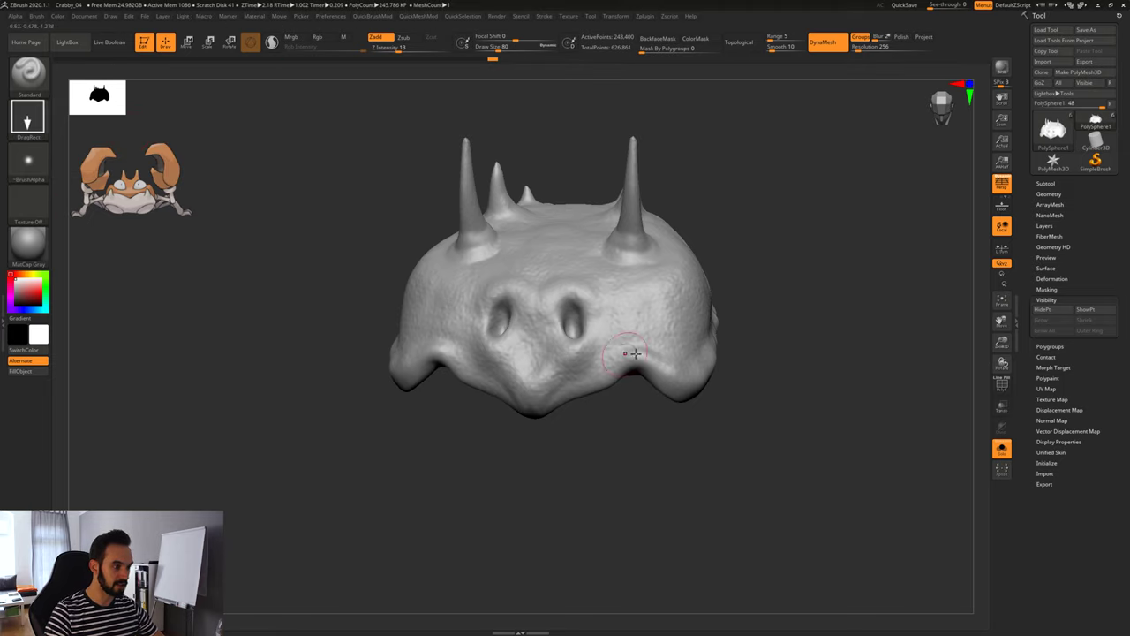
{"action": "left_click_drag", "start_coordinate": [678, 463], "coordinate": [626, 398]}
{"action": "left_click_drag", "start_coordinate": [642, 452], "coordinate": [600, 399]}
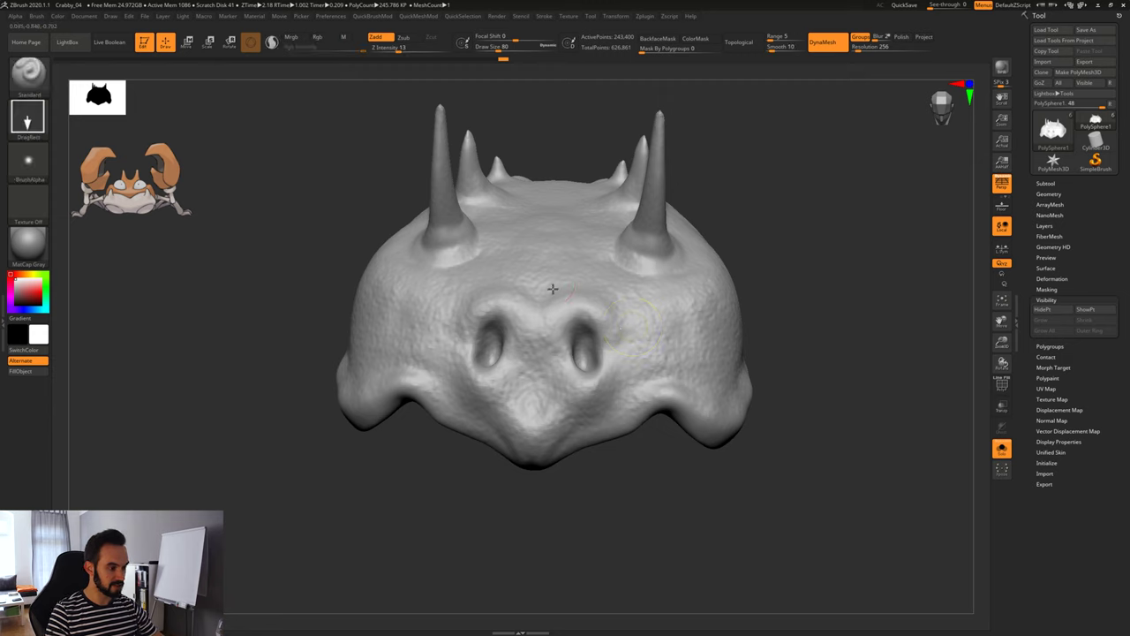
{"action": "left_click", "coordinate": [28, 160]}
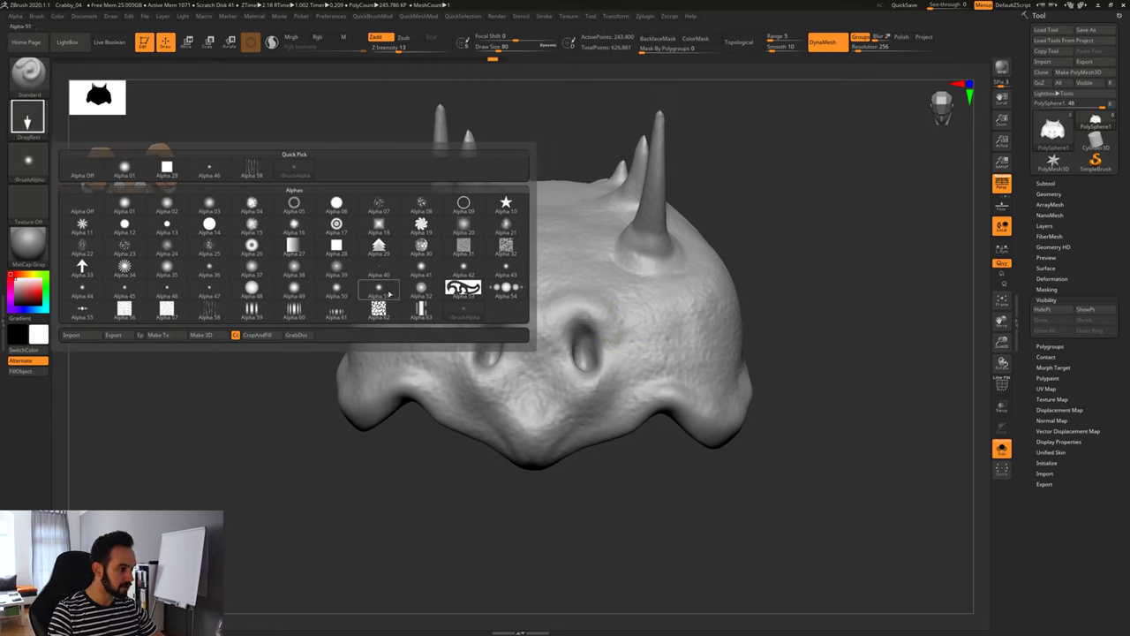
{"action": "left_click", "coordinate": [336, 265]}
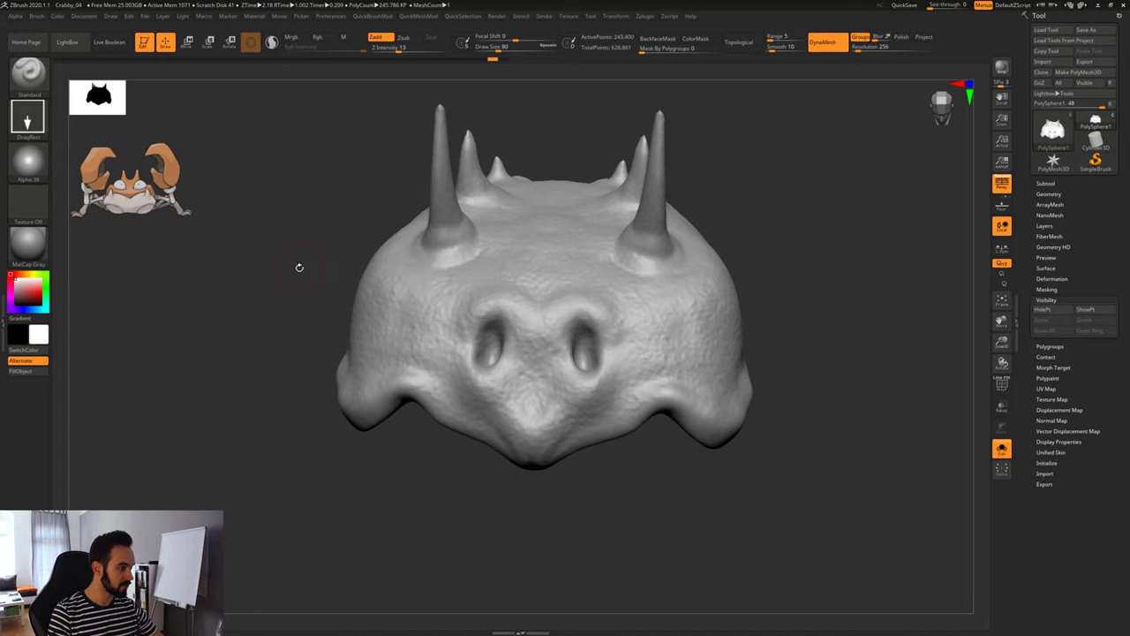
{"action": "right_click_drag", "start_coordinate": [550, 313], "coordinate": [540, 272]}
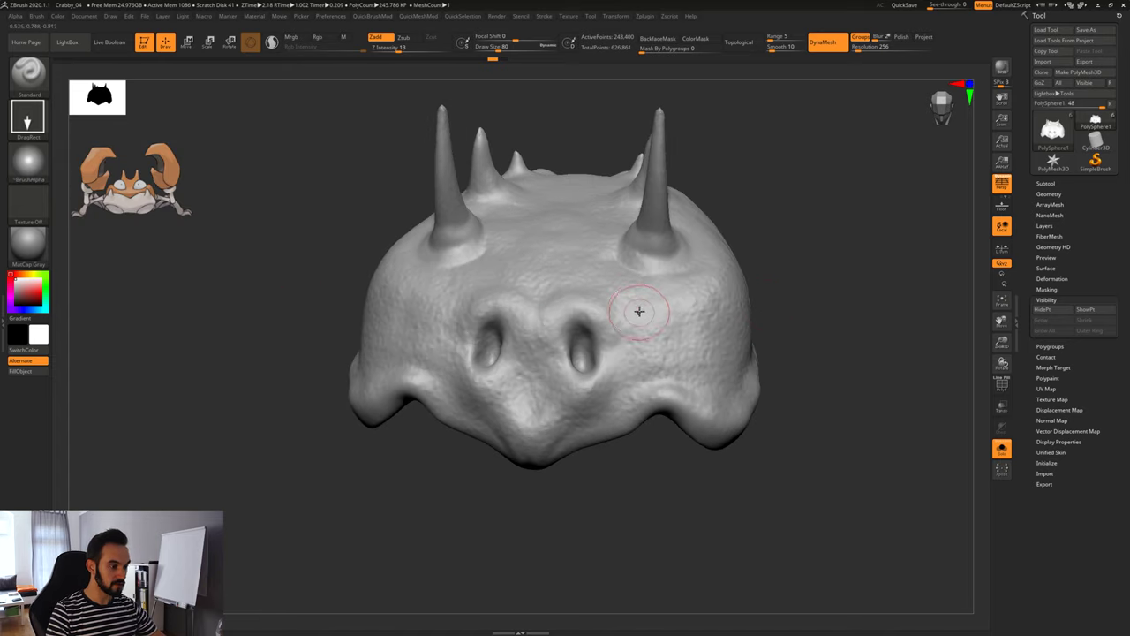
{"action": "left_click_drag", "start_coordinate": [639, 310], "coordinate": [653, 322]}
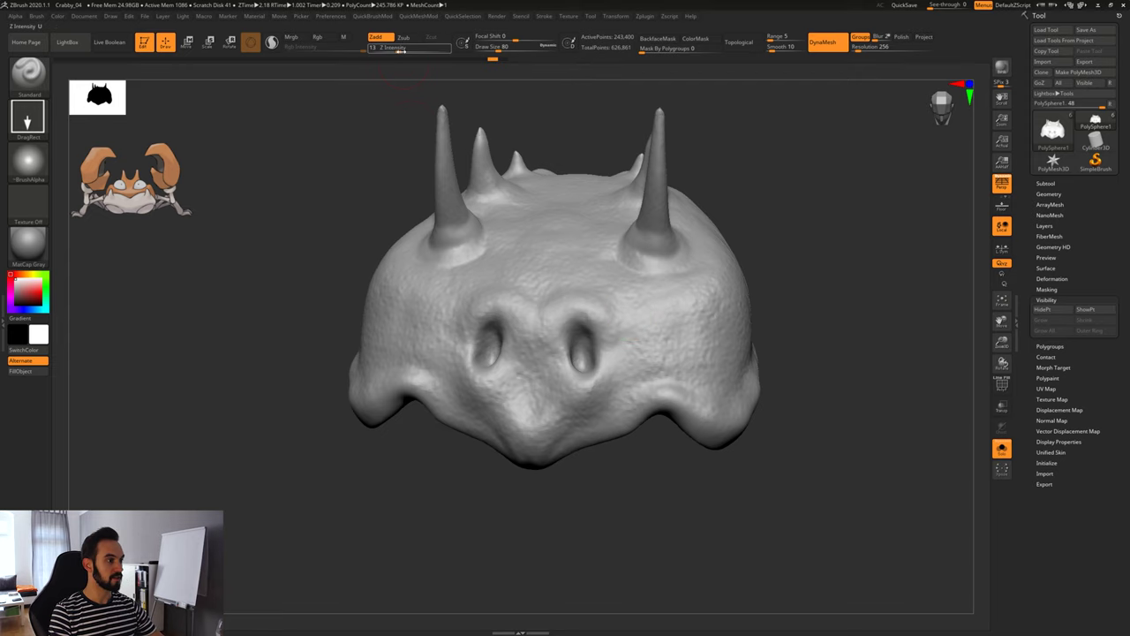
{"action": "left_click_drag", "start_coordinate": [399, 49], "coordinate": [420, 50]}
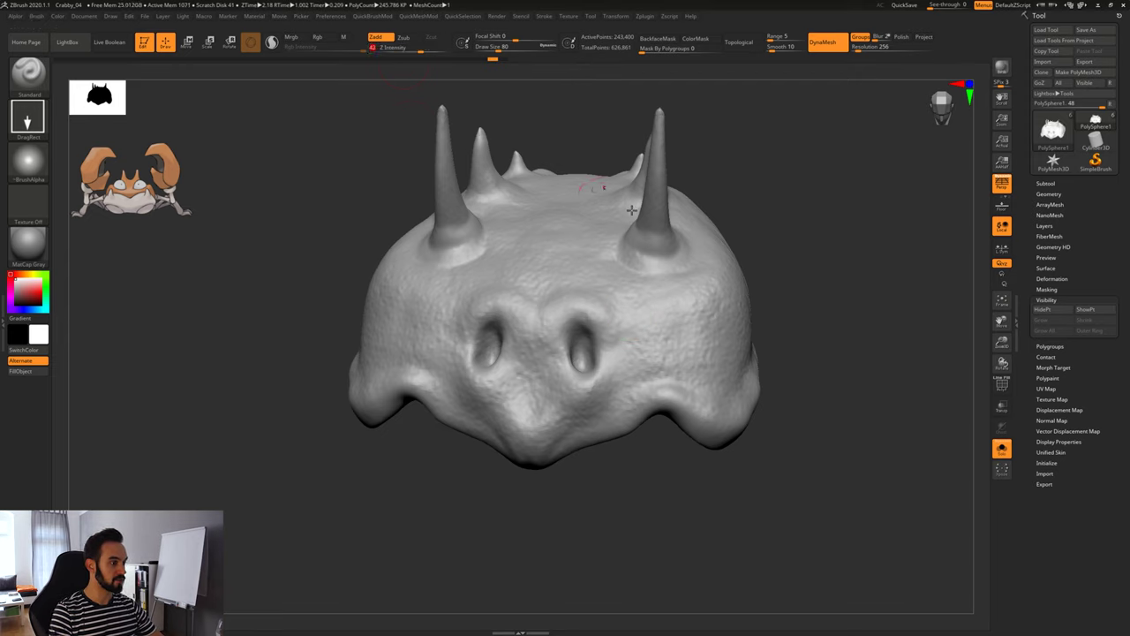
Place scattered individual bumps on the shell's front corner, above and between the eye sockets, and down toward the central point.
{"action": "right_click_drag", "start_coordinate": [668, 334], "coordinate": [644, 318]}
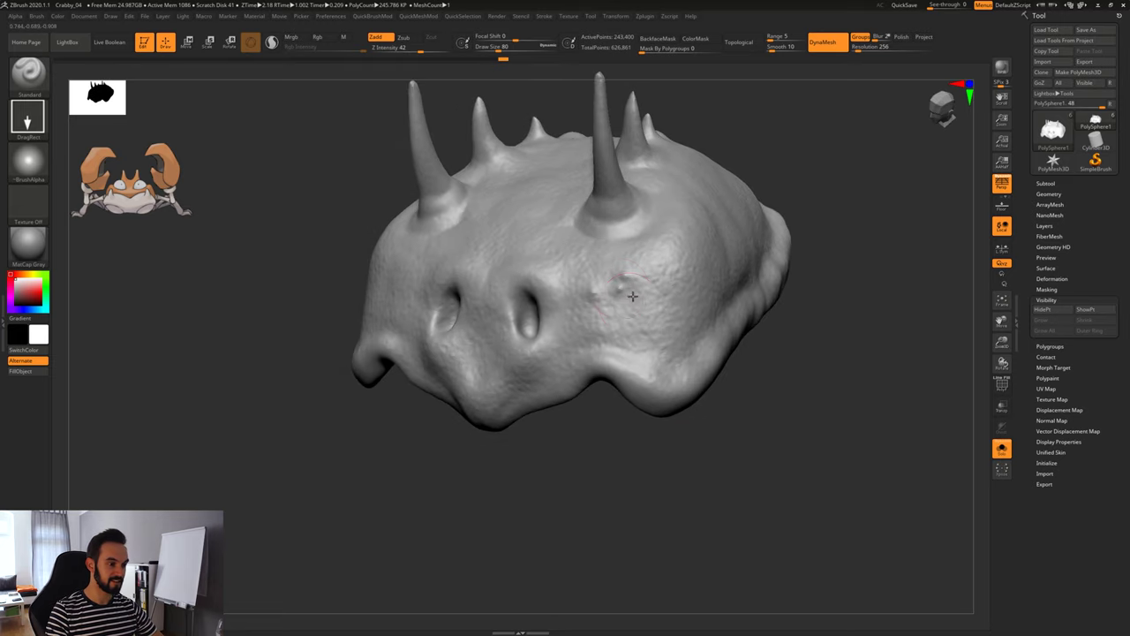
{"action": "right_click_drag", "start_coordinate": [717, 504], "coordinate": [656, 270]}
{"action": "mouse_move", "coordinate": [708, 459]}
{"action": "left_mouse_down"}
{"action": "mouse_move", "coordinate": [644, 451]}
{"action": "mouse_move", "coordinate": [604, 424]}
{"action": "left_mouse_up"}
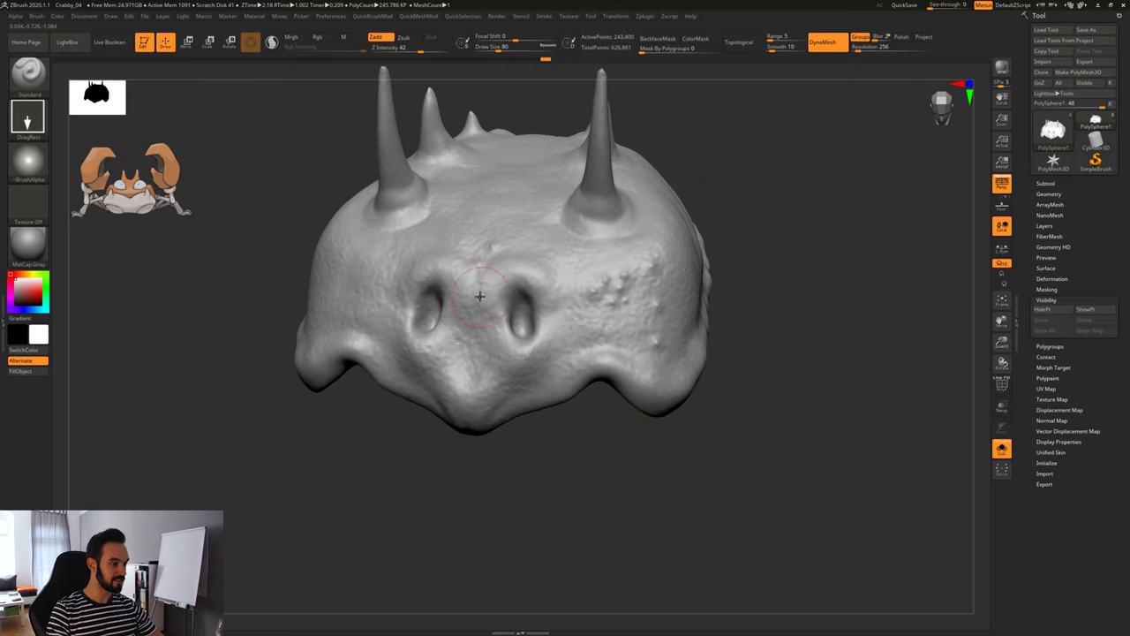
{"action": "mouse_move", "coordinate": [608, 514]}
{"action": "left_mouse_down"}
{"action": "mouse_move", "coordinate": [530, 521]}
{"action": "mouse_move", "coordinate": [552, 513]}
{"action": "mouse_move", "coordinate": [556, 494]}
{"action": "left_mouse_up"}
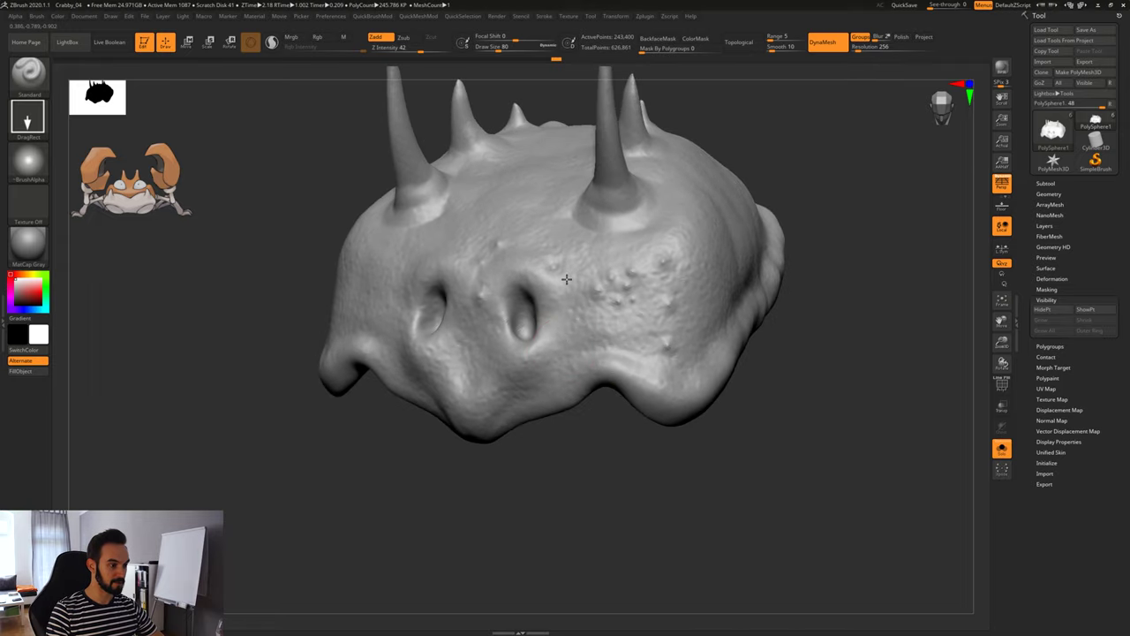
{"action": "right_click_drag", "start_coordinate": [549, 473], "coordinate": [534, 448]}
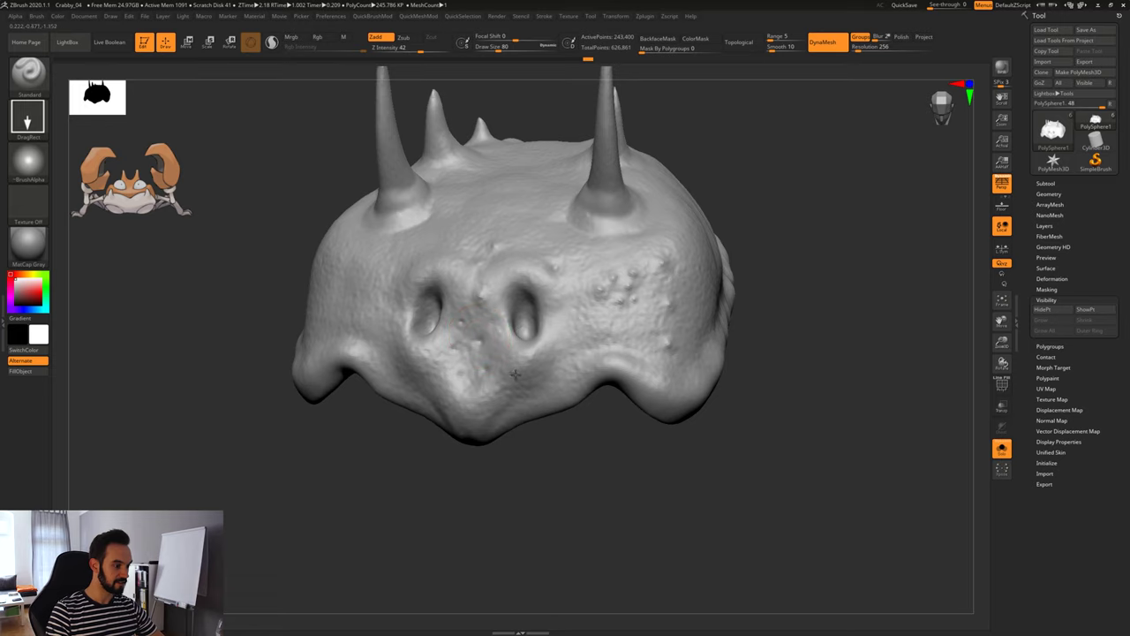
{"action": "left_click_drag", "start_coordinate": [553, 441], "coordinate": [542, 432]}
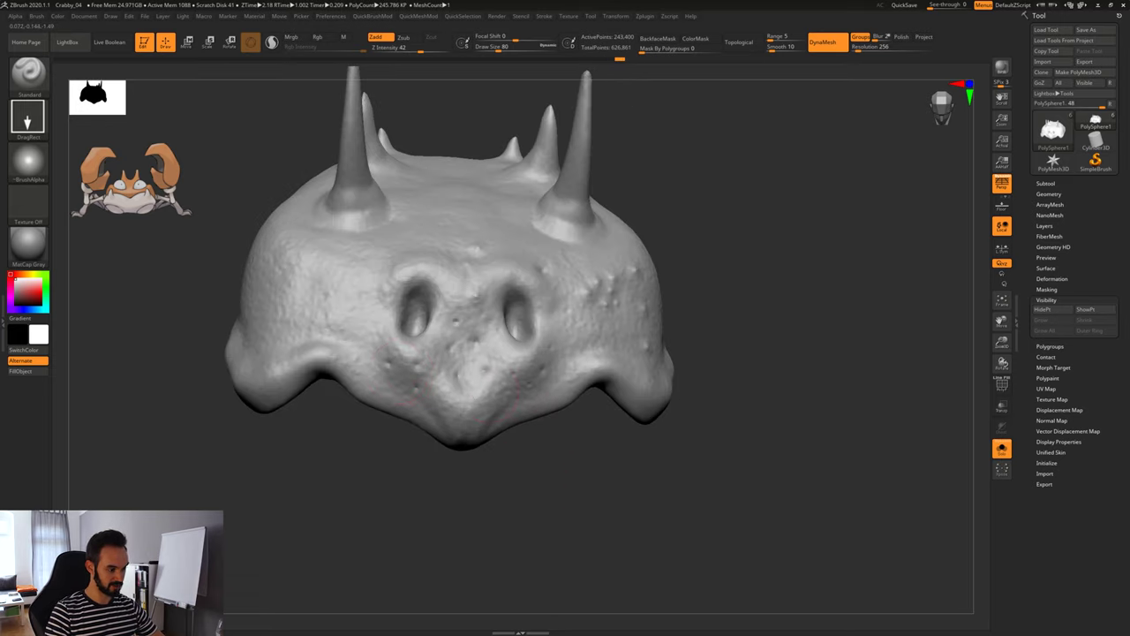
Check the individual bumps from a distance and roll the undo history back to before they were placed.
{"action": "right_click_drag", "start_coordinate": [467, 386], "coordinate": [548, 477], "text": "ctrl"}
{"action": "mouse_move", "coordinate": [548, 477]}
{"action": "left_mouse_down"}
{"action": "mouse_move", "coordinate": [523, 475]}
{"action": "mouse_move", "coordinate": [559, 483]}
{"action": "left_mouse_up"}
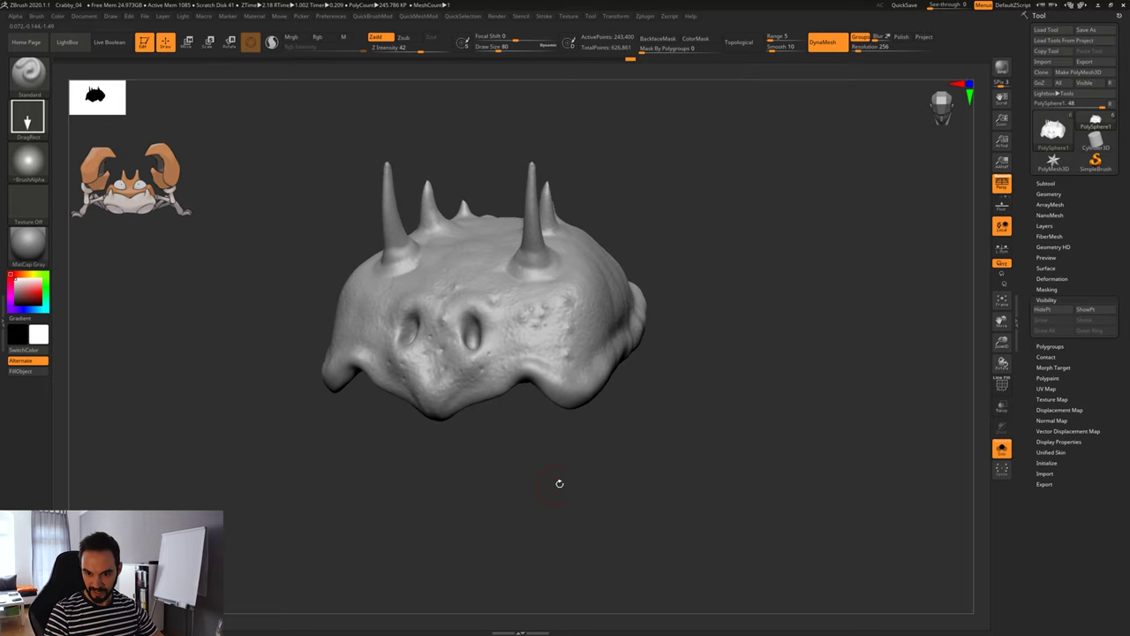
{"action": "mouse_move", "coordinate": [480, 449]}
{"action": "left_mouse_down"}
{"action": "mouse_move", "coordinate": [611, 496]}
{"action": "mouse_move", "coordinate": [572, 444]}
{"action": "mouse_move", "coordinate": [599, 470]}
{"action": "mouse_move", "coordinate": [724, 486]}
{"action": "left_mouse_up"}
{"action": "mouse_move", "coordinate": [512, 479]}
{"action": "left_mouse_down"}
{"action": "mouse_move", "coordinate": [542, 420]}
{"action": "mouse_move", "coordinate": [602, 452]}
{"action": "left_mouse_up"}
{"action": "key", "text": "ctrl"}
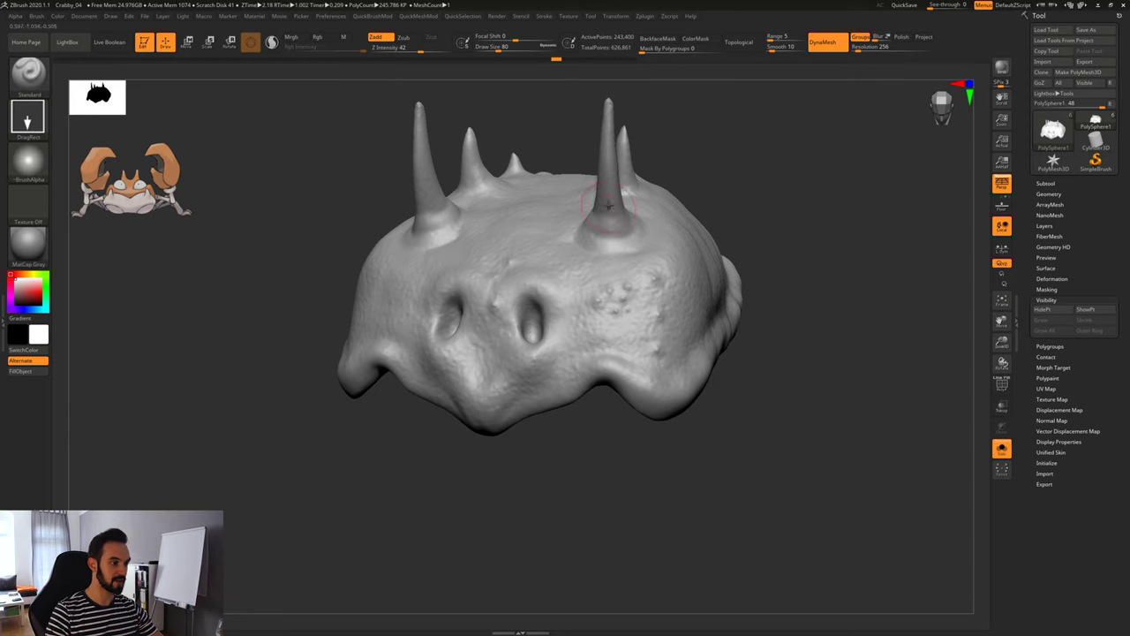
{"action": "left_click_drag", "start_coordinate": [547, 66], "coordinate": [498, 69]}
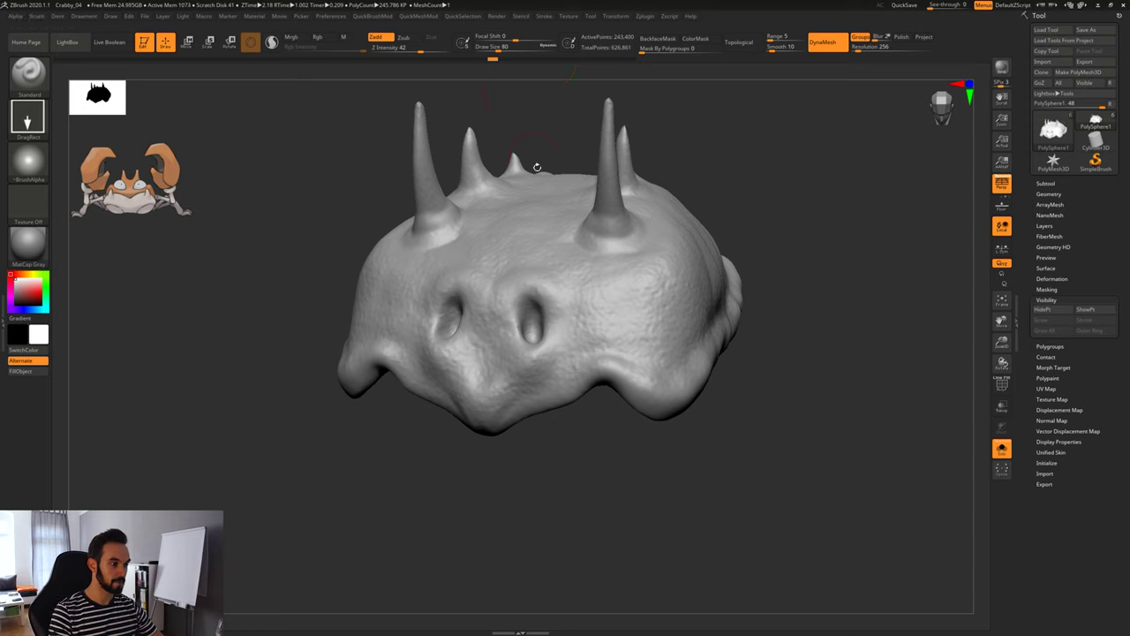
Turn the brush alpha off and set the stroke type to Dots.
{"action": "left_click", "coordinate": [39, 165]}
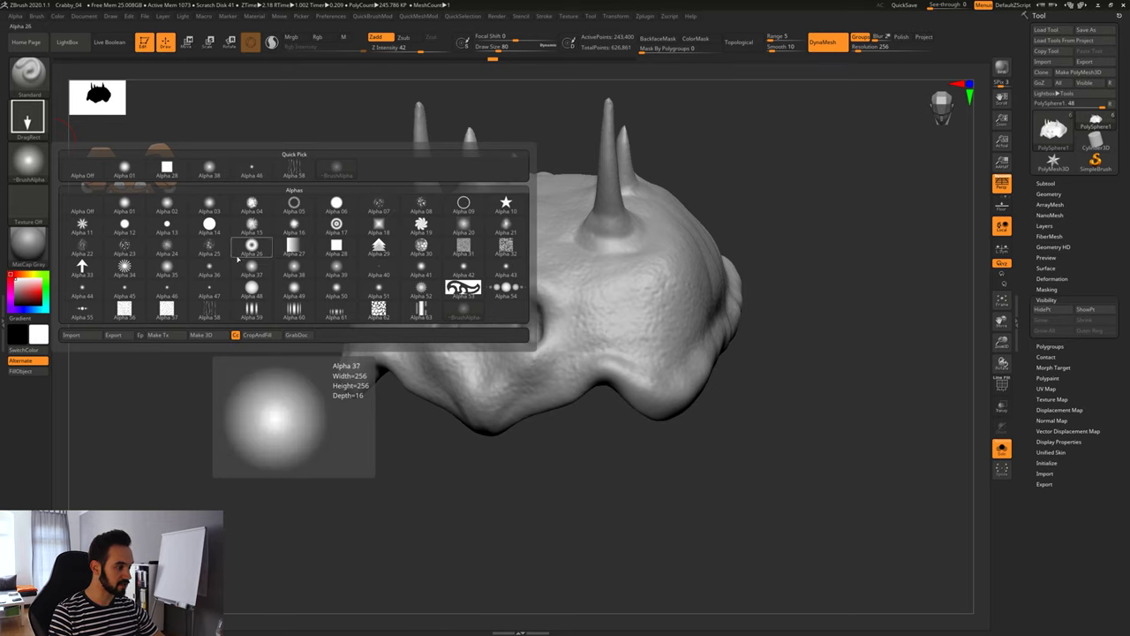
{"action": "left_click", "coordinate": [33, 162]}
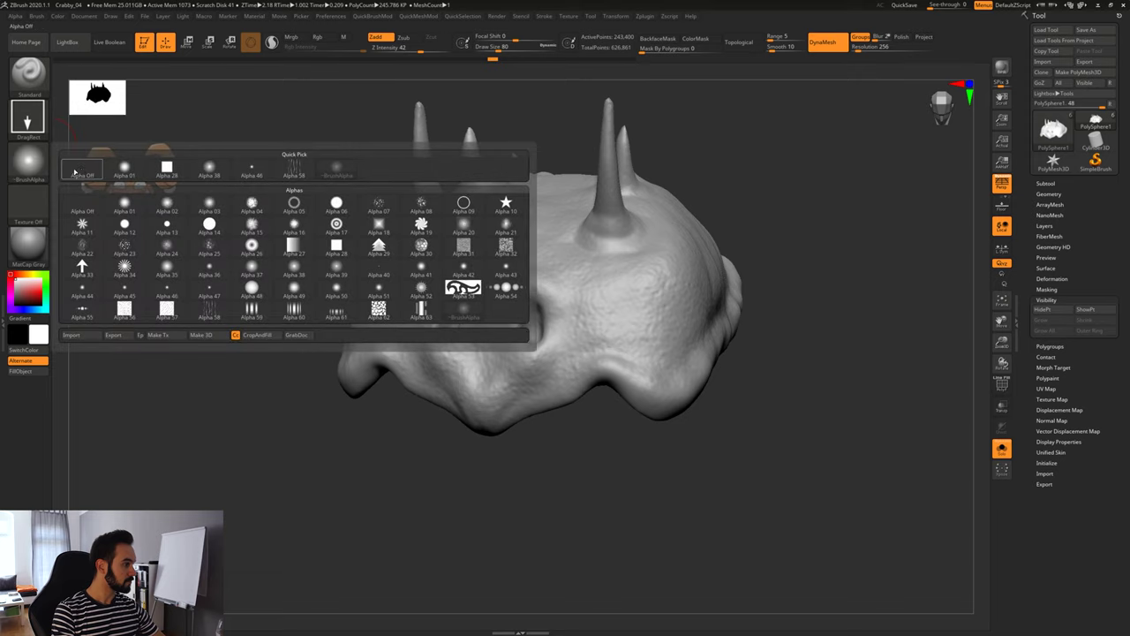
{"action": "left_click", "coordinate": [82, 171]}
{"action": "left_click", "coordinate": [27, 118]}
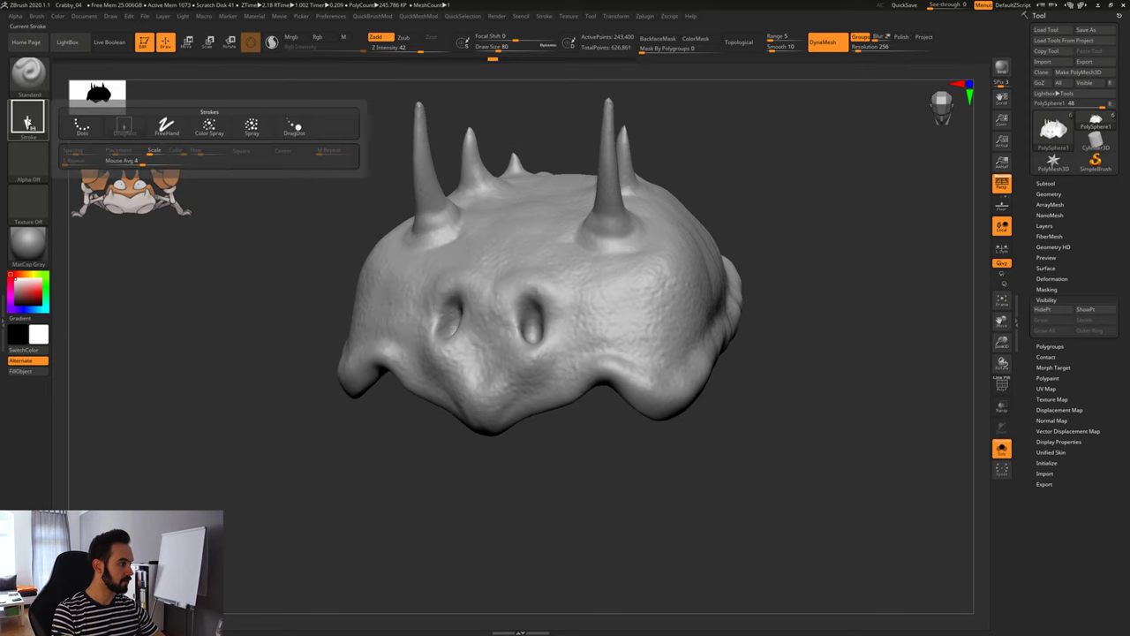
{"action": "left_click", "coordinate": [83, 126]}
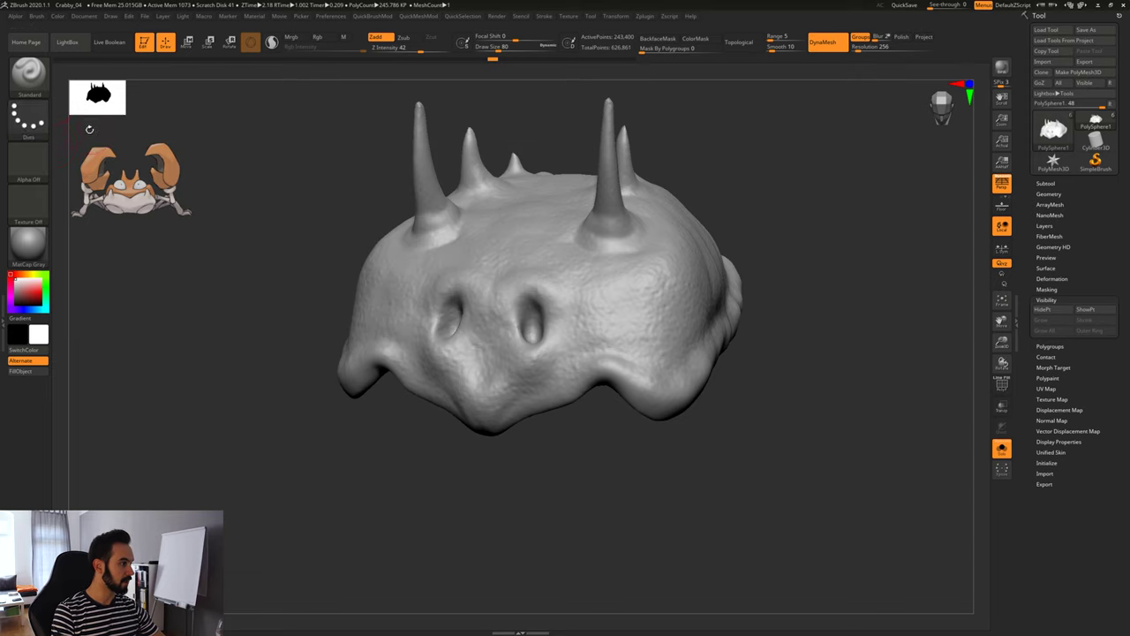
Apply a Standard brush touch to the shell's front corner and accept discarding the newer undo history entries.
{"action": "mouse_move", "coordinate": [756, 454]}
{"action": "left_mouse_down"}
{"action": "mouse_move", "coordinate": [632, 459]}
{"action": "mouse_move", "coordinate": [618, 446]}
{"action": "mouse_move", "coordinate": [757, 454]}
{"action": "left_mouse_up"}
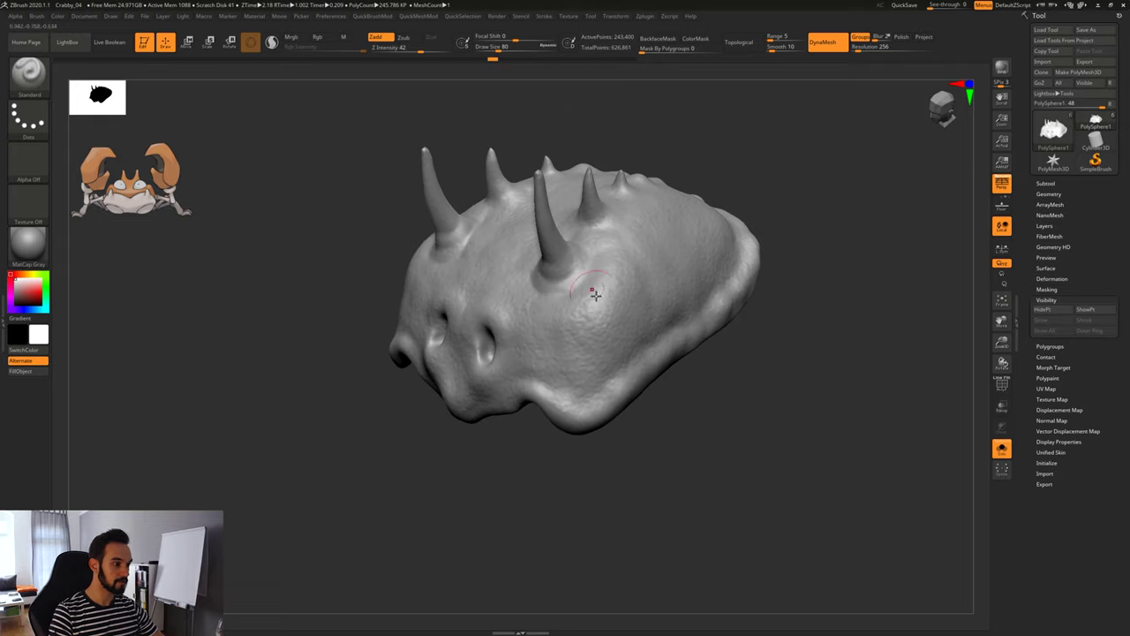
{"action": "left_click", "coordinate": [597, 326]}
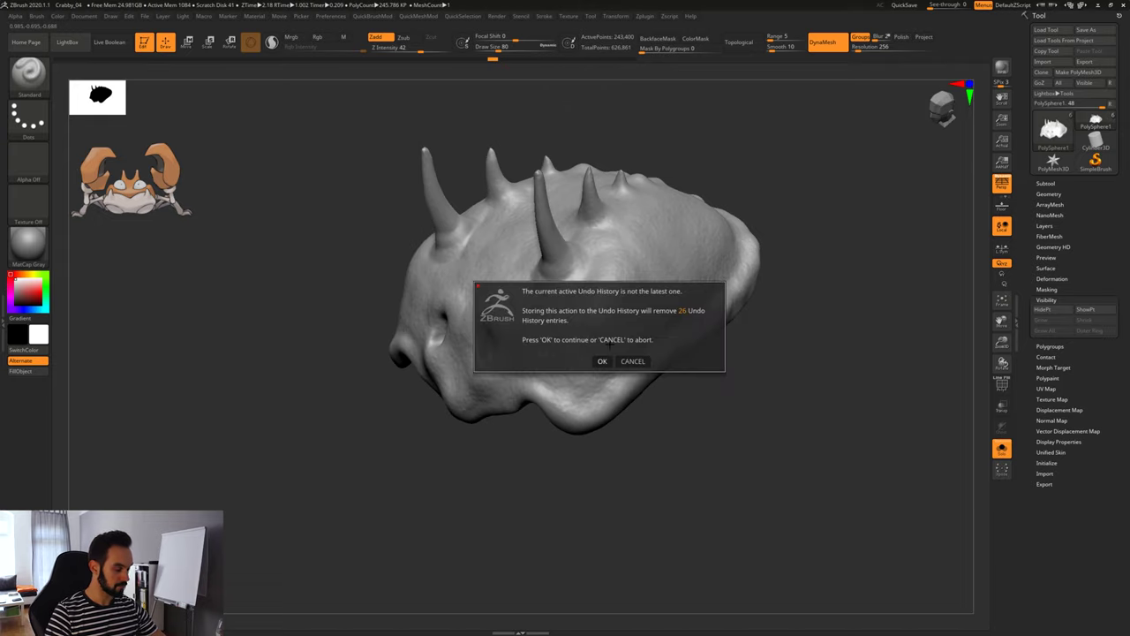
{"action": "left_click", "coordinate": [602, 362]}
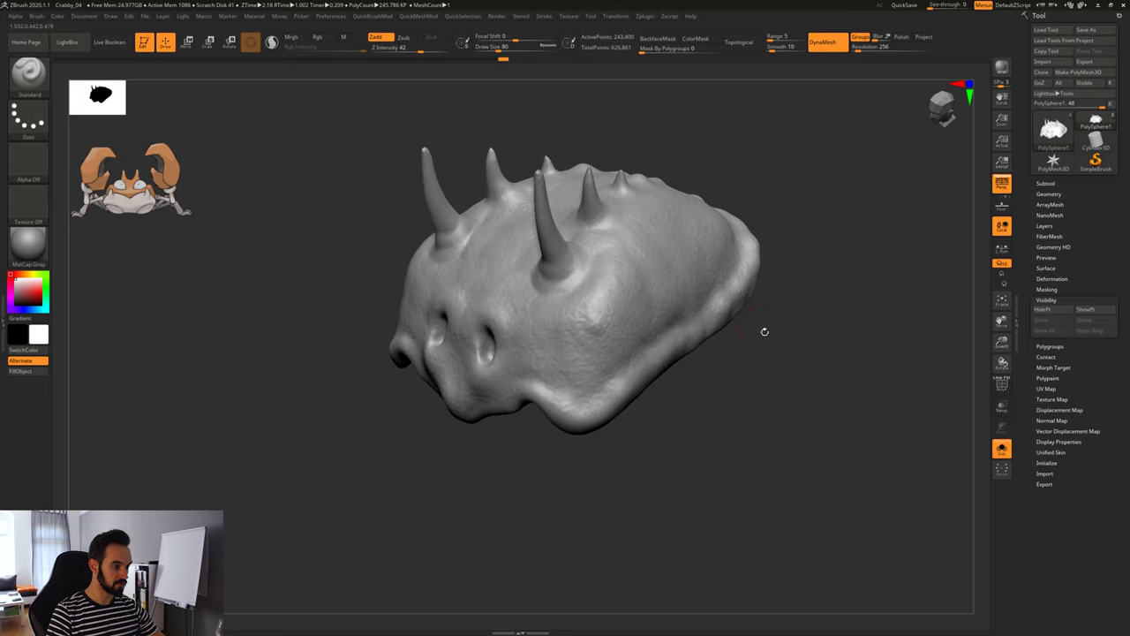
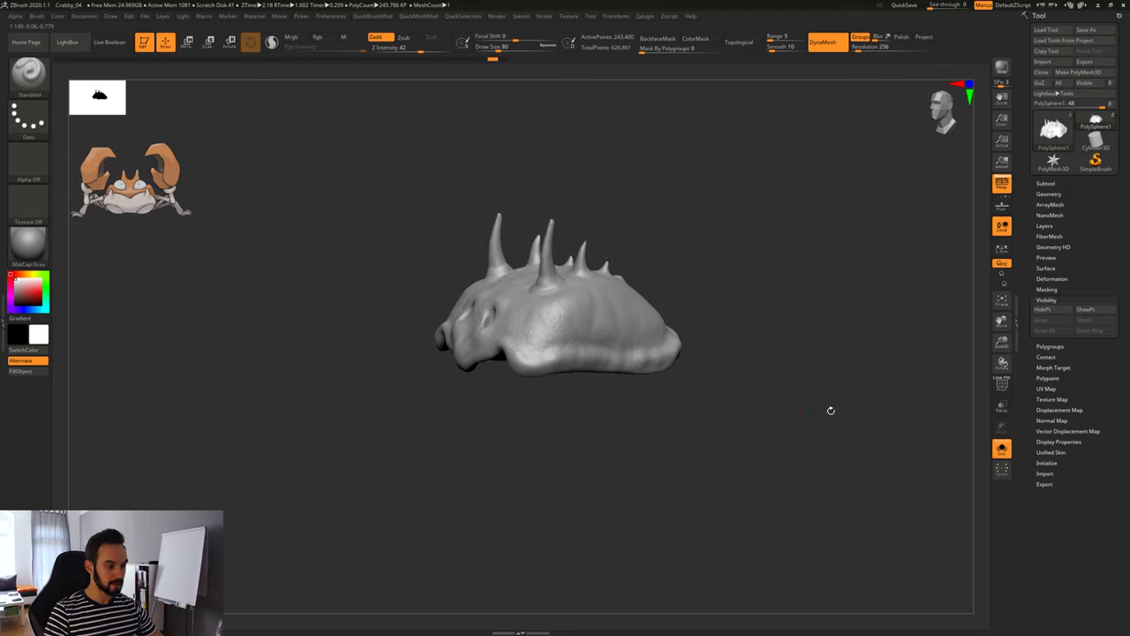
Turn Solo mode off and examine the textured shell together with the whole crab from the front and side.
{"action": "left_click", "coordinate": [1001, 449]}
{"action": "left_click_drag", "start_coordinate": [794, 459], "coordinate": [847, 433]}
{"action": "mouse_move", "coordinate": [769, 500]}
{"action": "left_mouse_down"}
{"action": "mouse_move", "coordinate": [761, 483]}
{"action": "mouse_move", "coordinate": [774, 504]}
{"action": "left_mouse_up"}
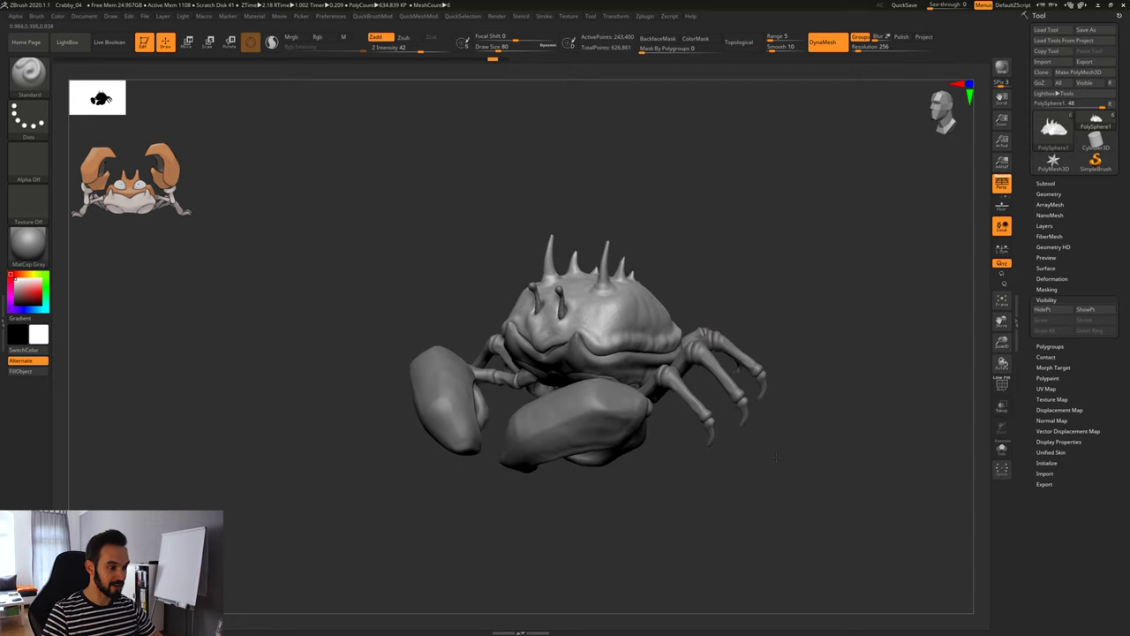
{"action": "left_click_drag", "start_coordinate": [773, 504], "coordinate": [765, 504]}
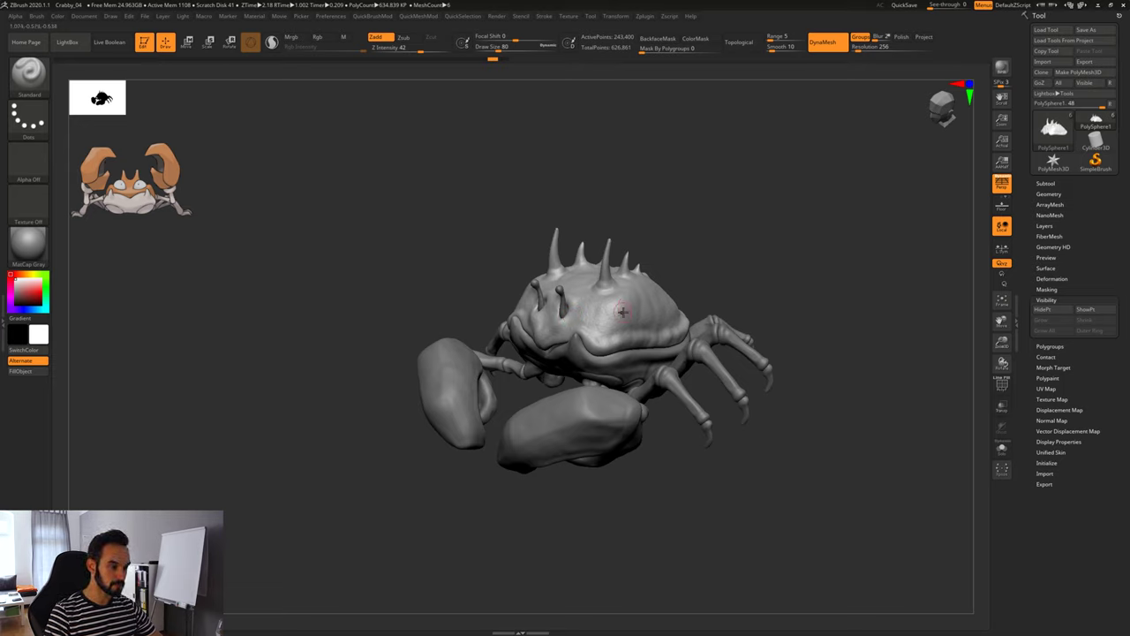
{"action": "left_click_drag", "start_coordinate": [727, 278], "coordinate": [703, 258]}
{"action": "left_click_drag", "start_coordinate": [777, 287], "coordinate": [640, 185]}
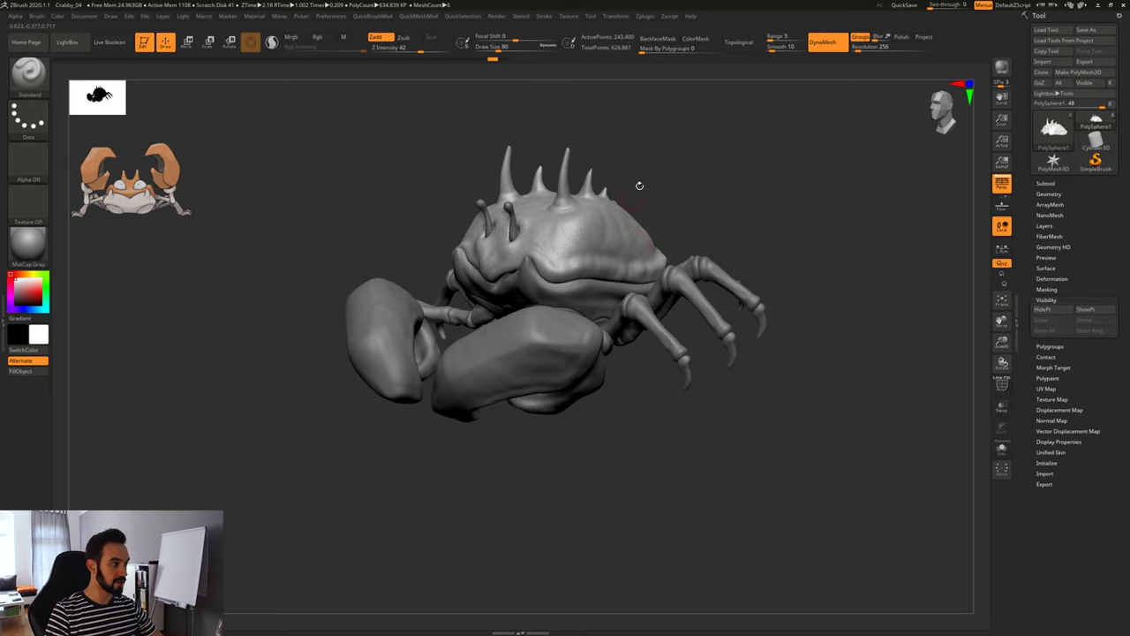
Make the claws the active subtool and isolate them in Solo mode.
{"action": "left_click", "coordinate": [565, 371], "text": "alt"}
{"action": "left_click_drag", "start_coordinate": [618, 426], "coordinate": [652, 353], "text": "alt"}
{"action": "left_click_drag", "start_coordinate": [636, 399], "coordinate": [654, 481]}
{"action": "left_click", "coordinate": [1001, 448]}
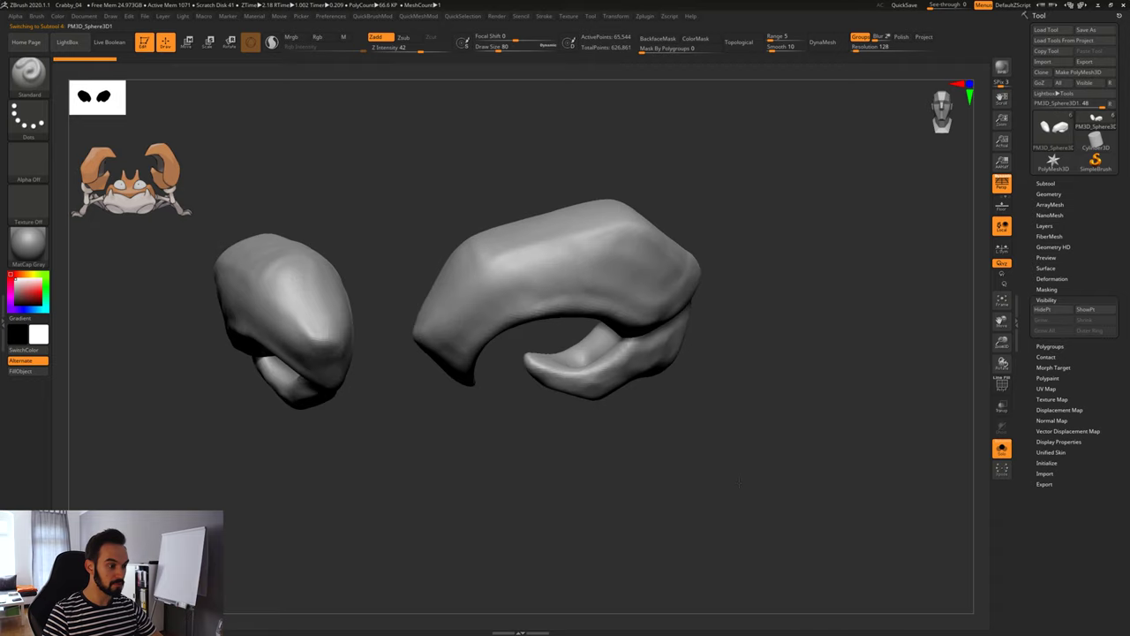
DynaMesh the claws at resolution 256, checking their wireframe and polygroups.
{"action": "key", "text": "shift+f"}
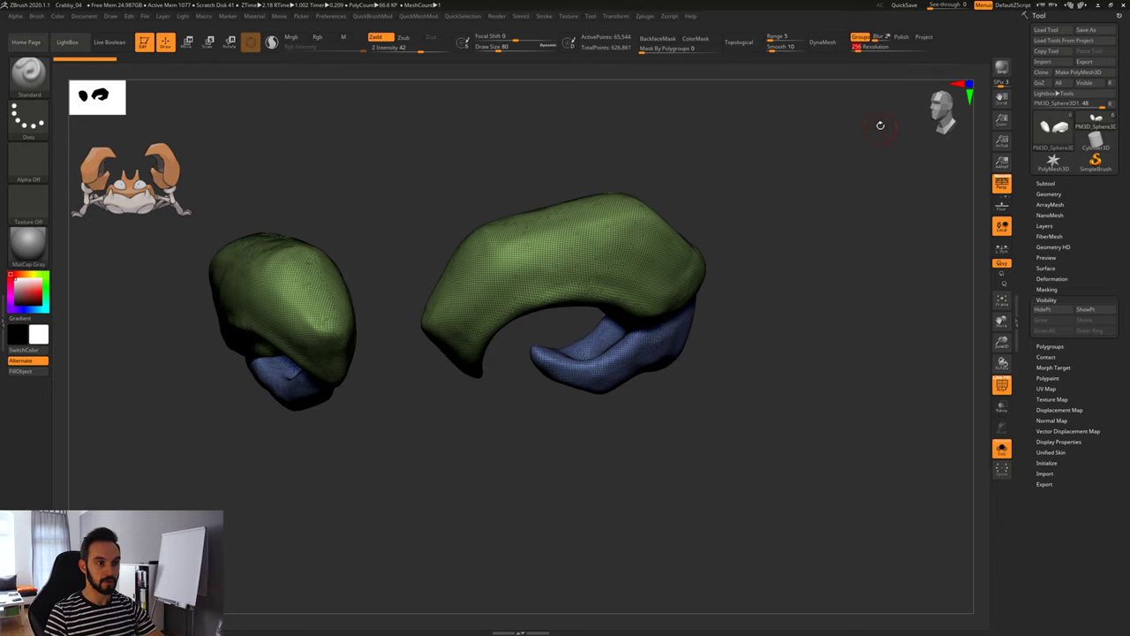
{"action": "left_click", "coordinate": [825, 47]}
{"action": "mouse_move", "coordinate": [747, 328]}
{"action": "left_mouse_down"}
{"action": "mouse_move", "coordinate": [720, 334]}
{"action": "mouse_move", "coordinate": [733, 326]}
{"action": "left_mouse_up"}
{"action": "key", "text": "shift+f"}
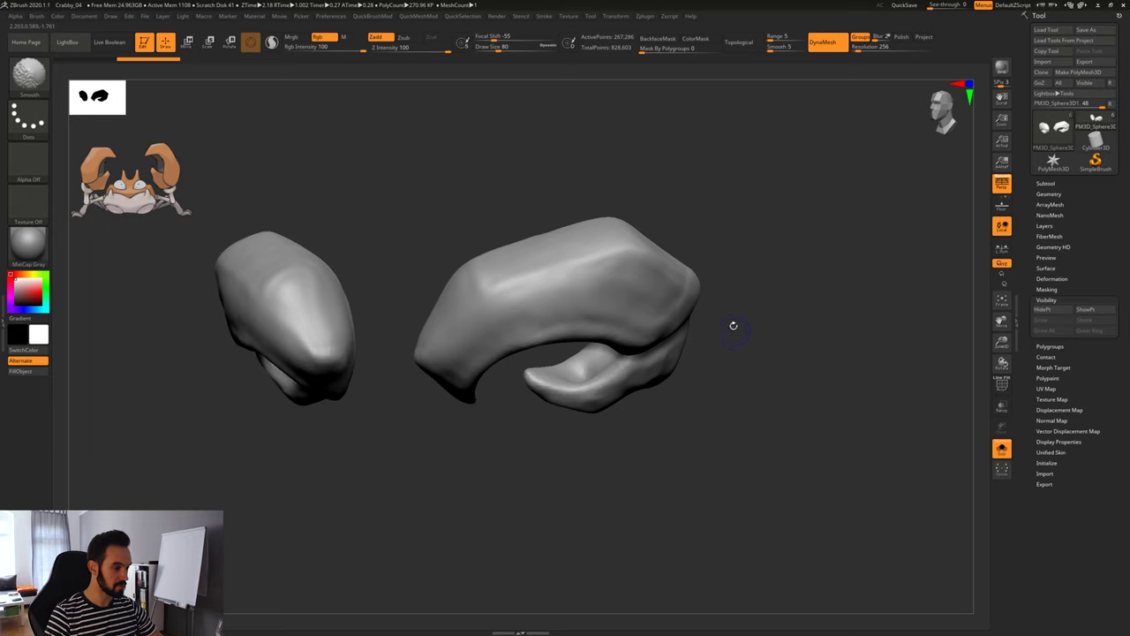
Set the Standard brush to Alpha 46 with the Color Spray stroke.
{"action": "left_click", "coordinate": [29, 160]}
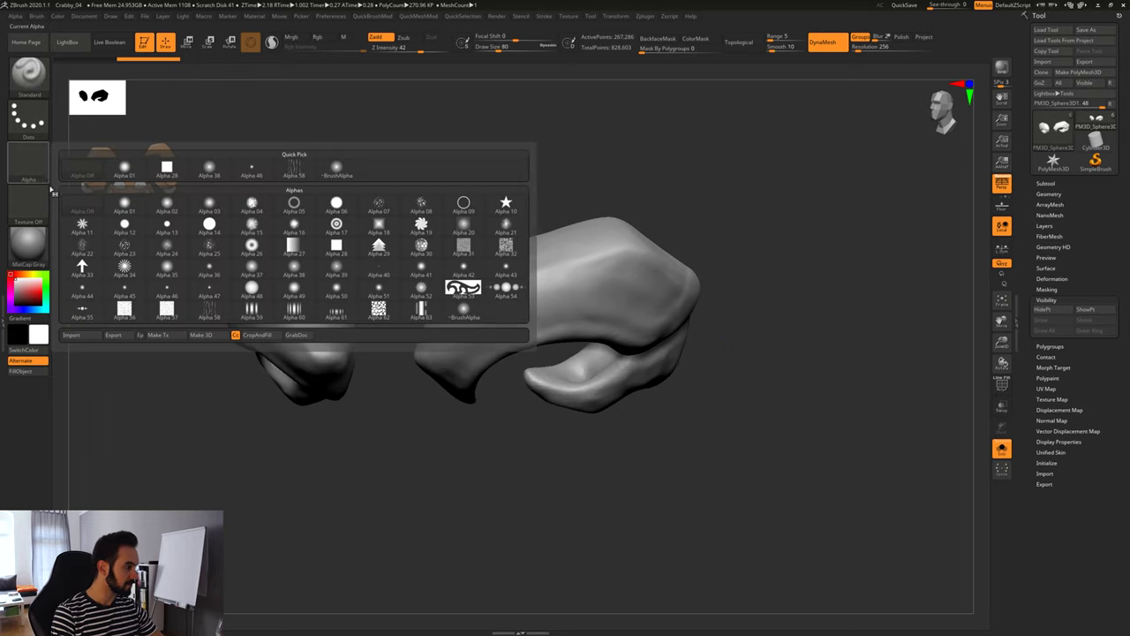
{"action": "left_click", "coordinate": [177, 293]}
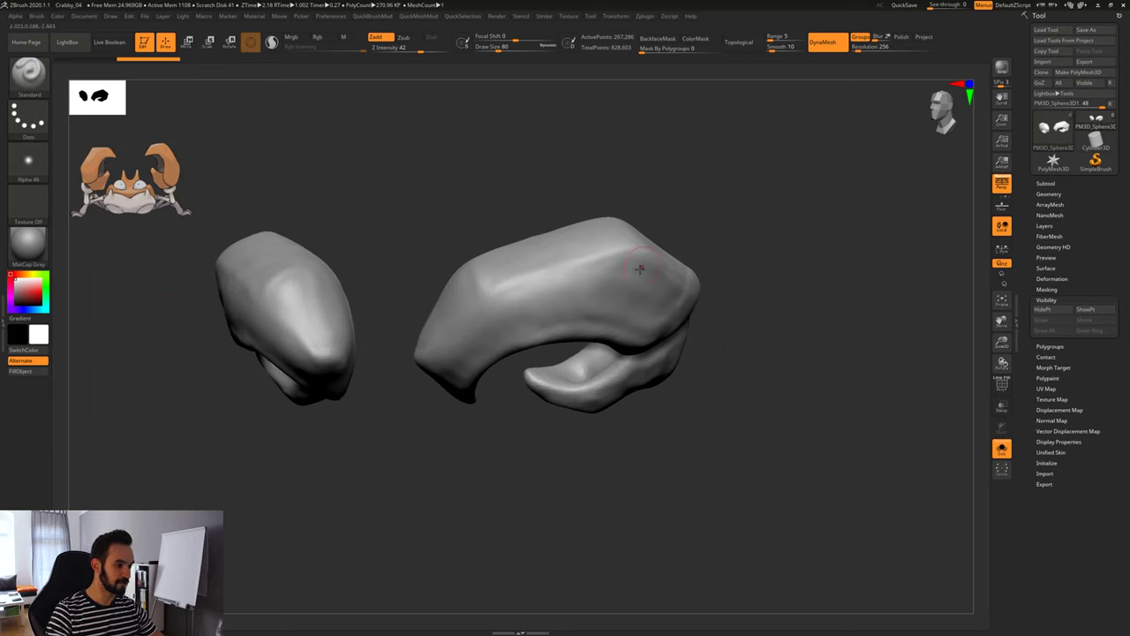
{"action": "left_click", "coordinate": [28, 119]}
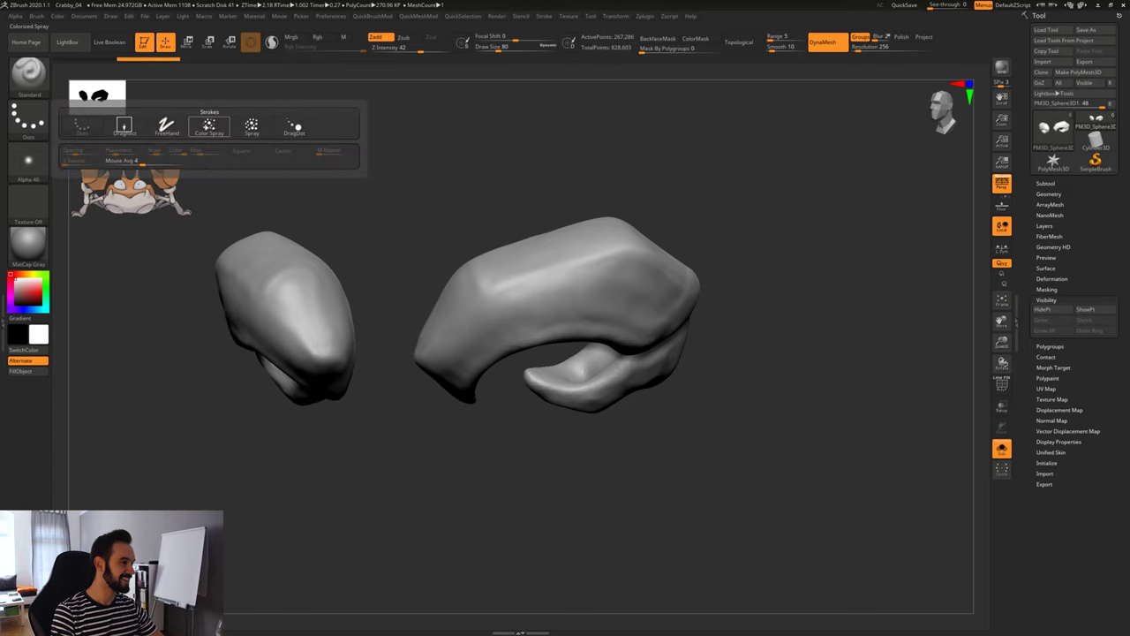
{"action": "left_click", "coordinate": [209, 126]}
Spray a test patch of bumps on the claw's upper side, set Z Intensity to 14, and undo the patch.
{"action": "mouse_move", "coordinate": [729, 314]}
{"action": "left_mouse_down"}
{"action": "mouse_move", "coordinate": [625, 278]}
{"action": "mouse_move", "coordinate": [660, 287]}
{"action": "left_mouse_up"}
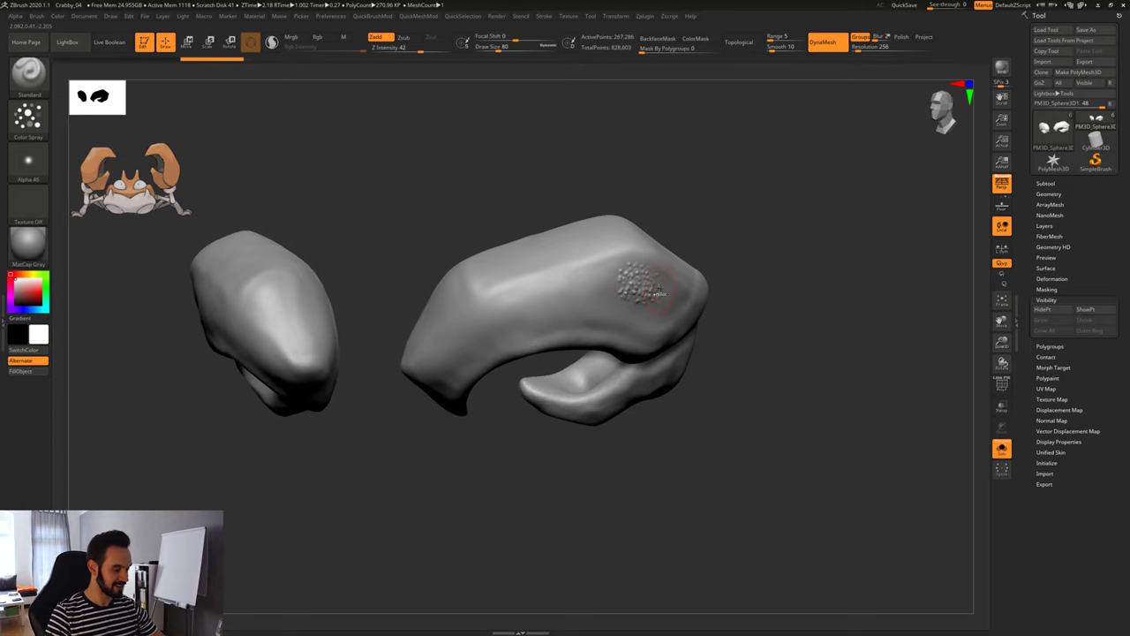
{"action": "left_click_drag", "start_coordinate": [412, 46], "coordinate": [402, 49]}
{"action": "key", "text": "ctrl+z"}
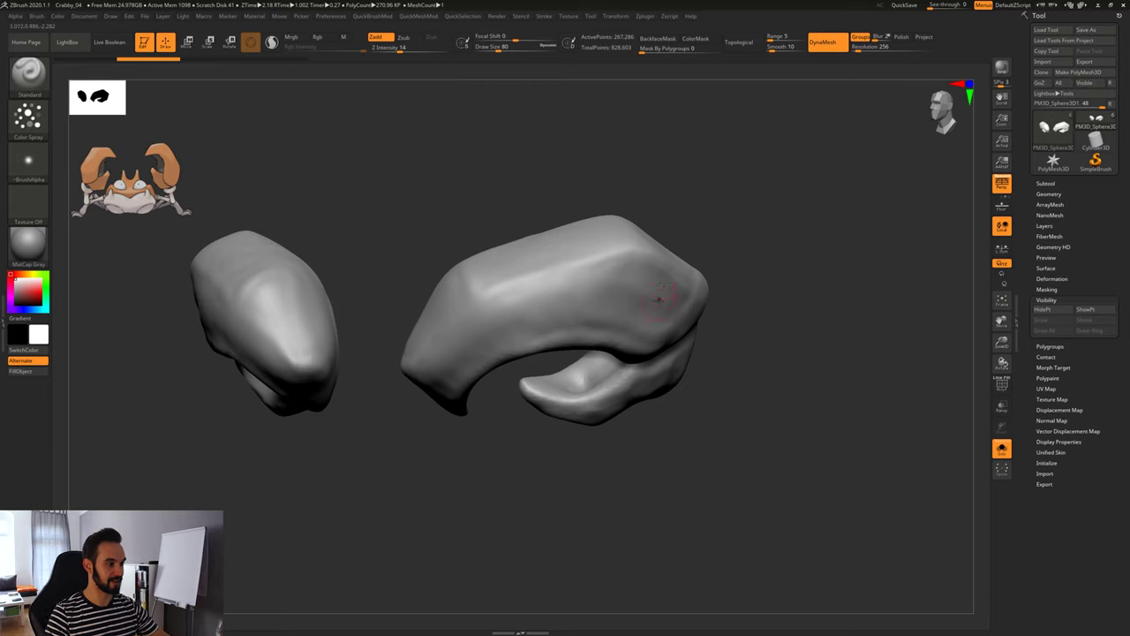
Set the brush's Z Intensity to 12, try a pass of sprayed bumps along the claw's outer side, and undo it.
{"action": "left_click_drag", "start_coordinate": [402, 49], "coordinate": [397, 50]}
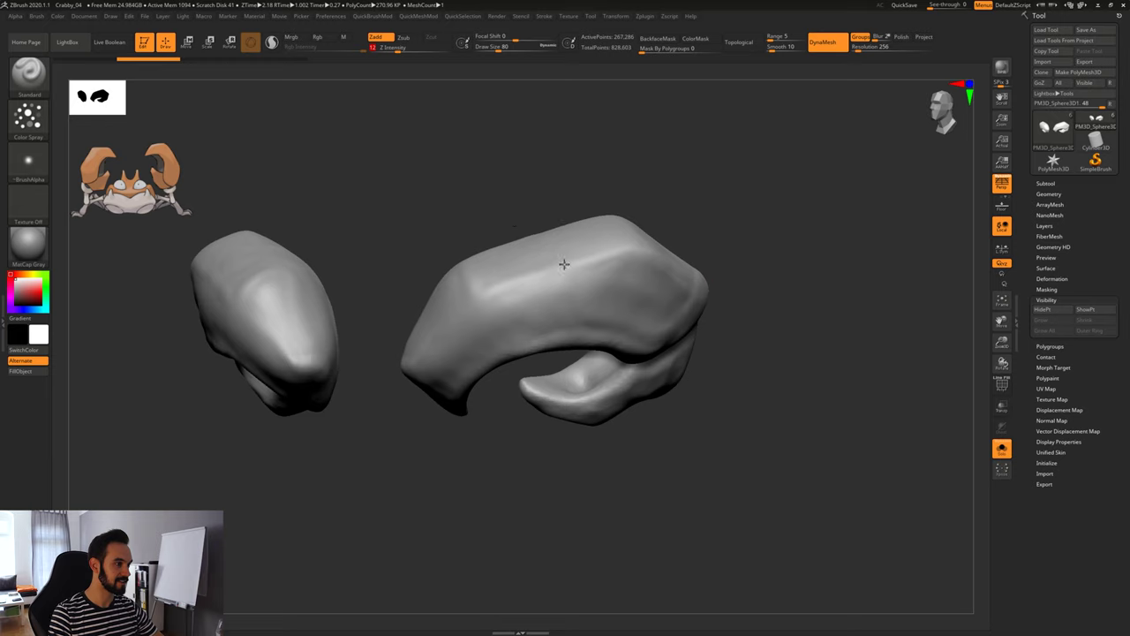
{"action": "key", "text": "Return"}
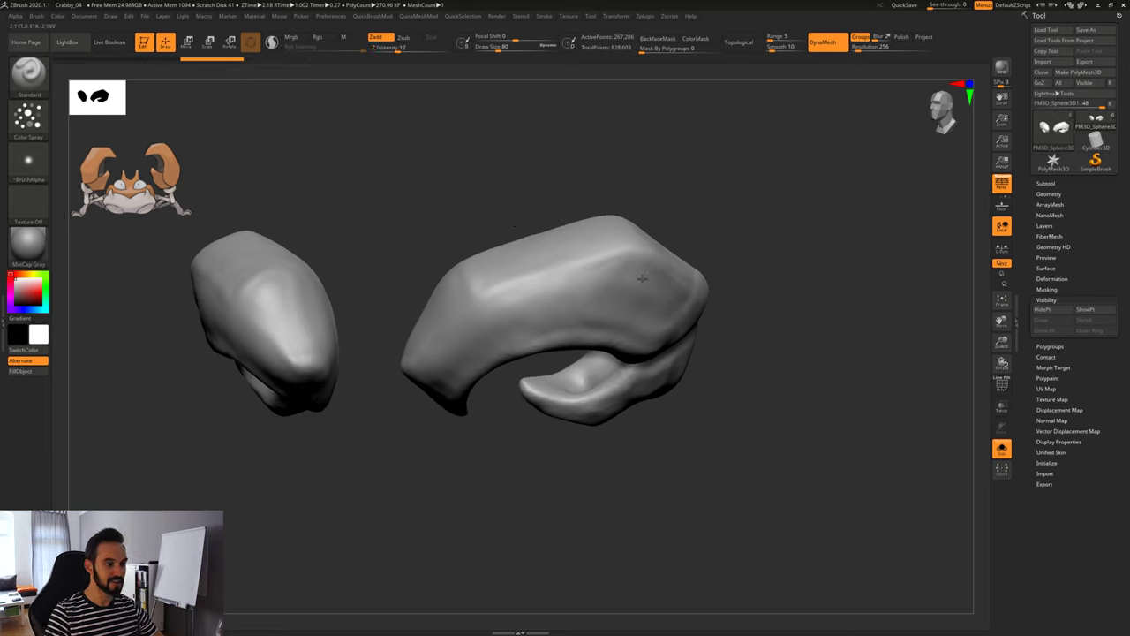
{"action": "mouse_move", "coordinate": [562, 283]}
{"action": "left_mouse_down"}
{"action": "mouse_move", "coordinate": [583, 281]}
{"action": "mouse_move", "coordinate": [466, 323]}
{"action": "mouse_move", "coordinate": [600, 275]}
{"action": "mouse_move", "coordinate": [691, 298]}
{"action": "left_mouse_up"}
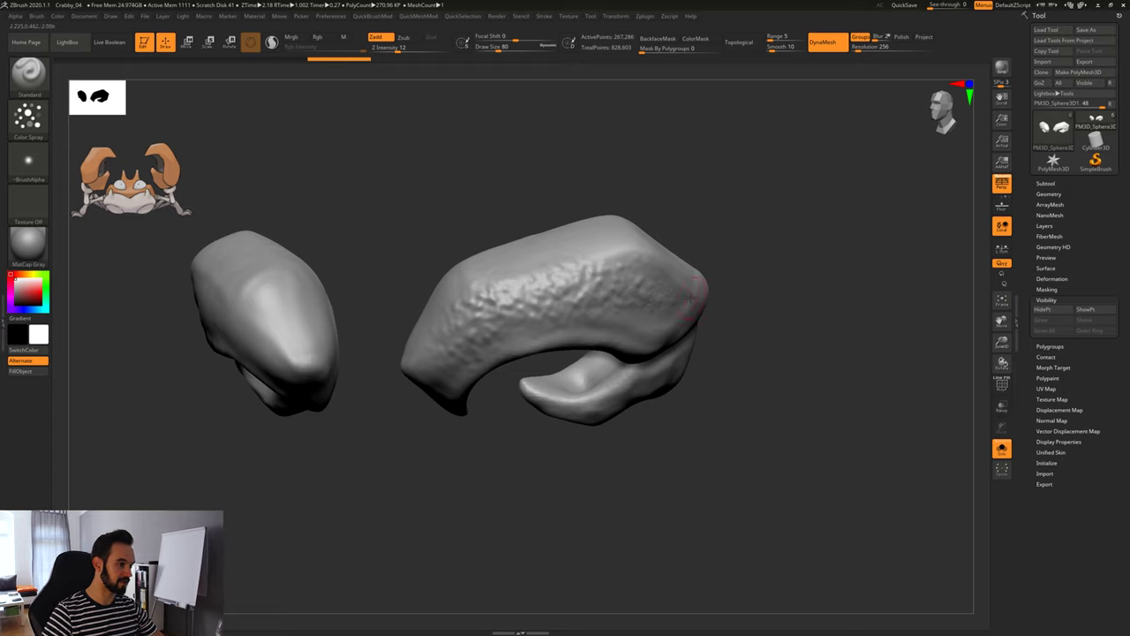
{"action": "key", "text": "ctrl"}
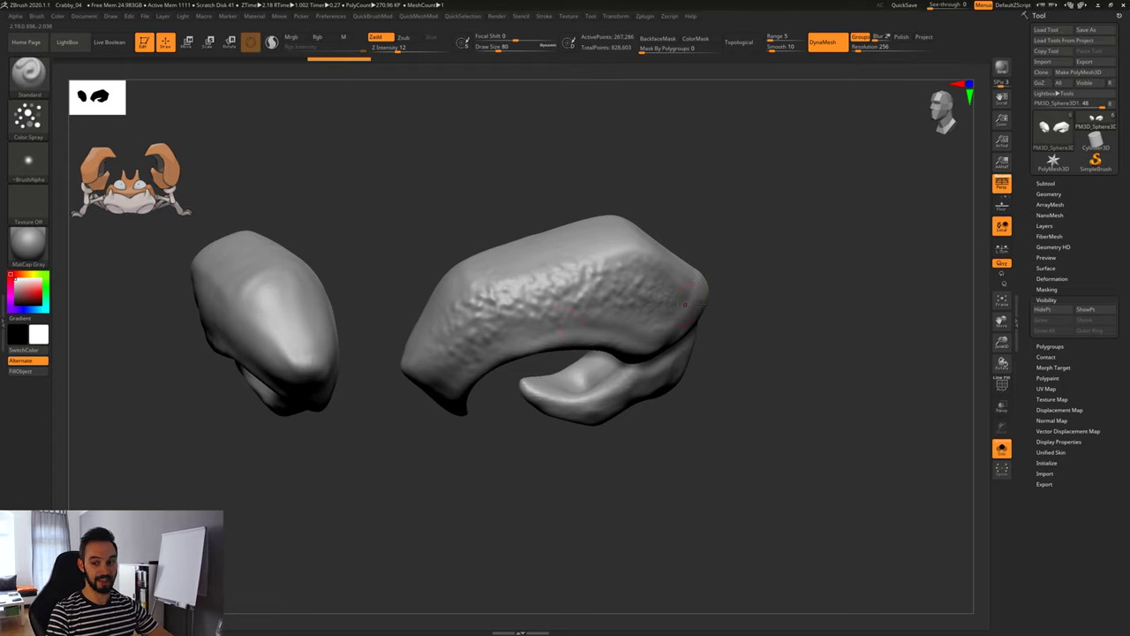
{"action": "key", "text": "ctrl+z"}
Spray a fine bumpy texture over the outer side and upper surface of the one claw.
{"action": "left_click_drag", "start_coordinate": [732, 303], "coordinate": [671, 271]}
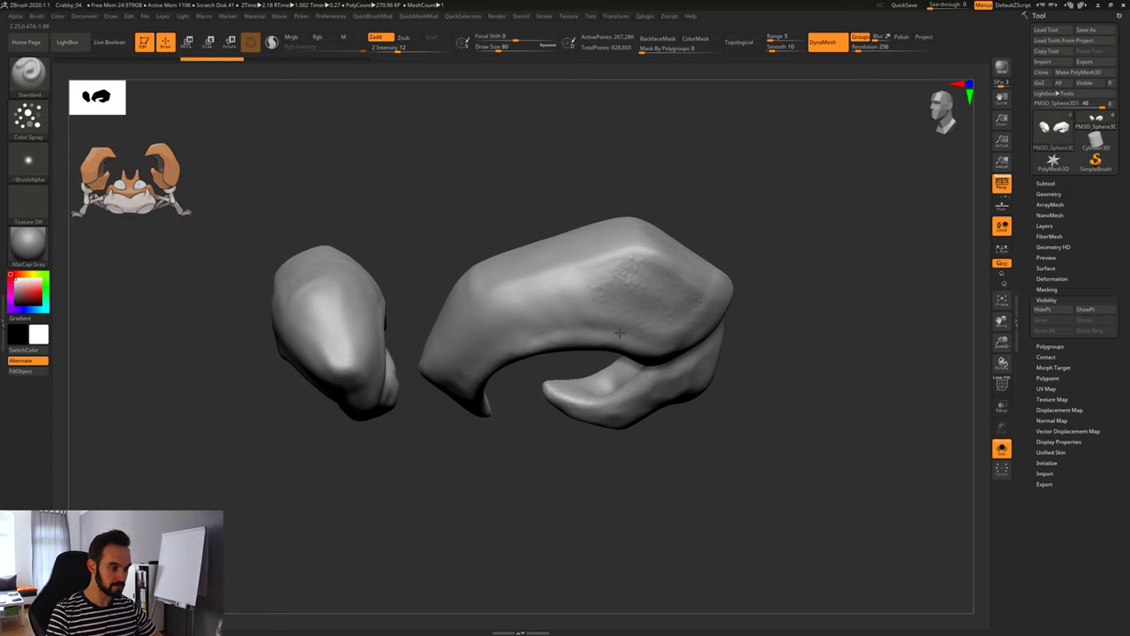
{"action": "left_click_drag", "start_coordinate": [416, 255], "coordinate": [547, 292]}
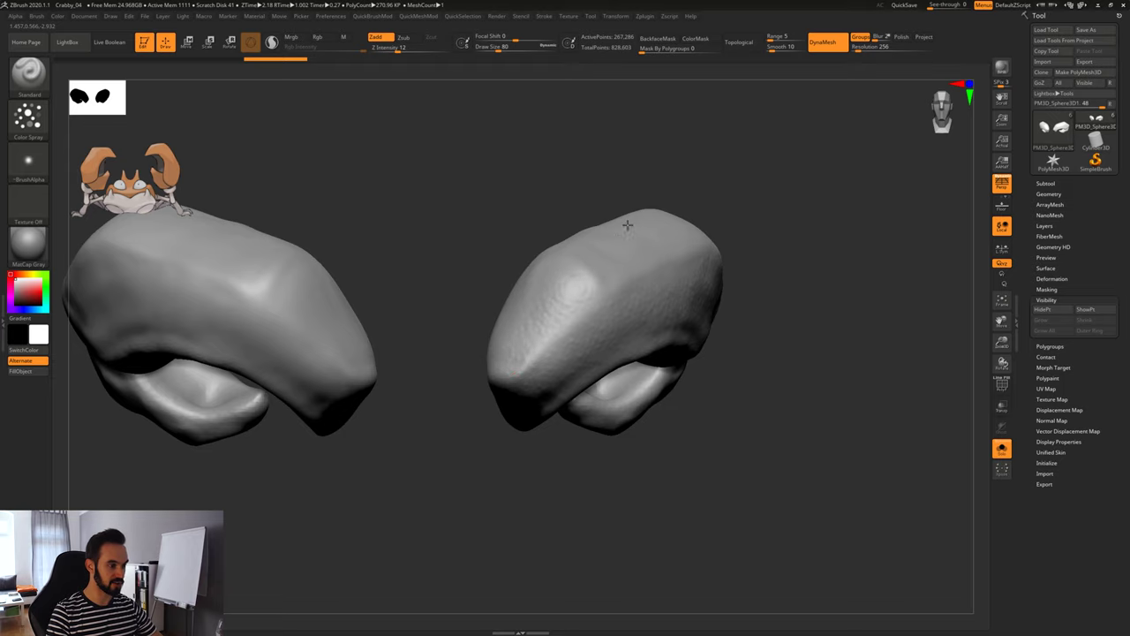
{"action": "left_click_drag", "start_coordinate": [757, 235], "coordinate": [484, 290]}
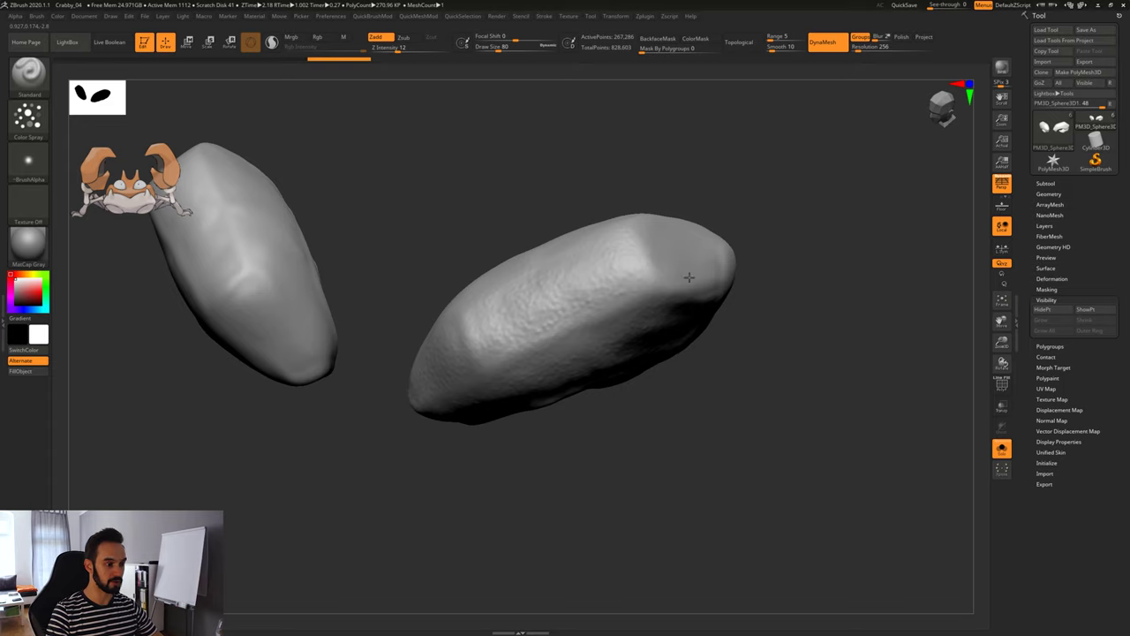
{"action": "mouse_move", "coordinate": [754, 411]}
{"action": "left_mouse_down"}
{"action": "mouse_move", "coordinate": [718, 324]}
{"action": "mouse_move", "coordinate": [712, 340]}
{"action": "left_mouse_up"}
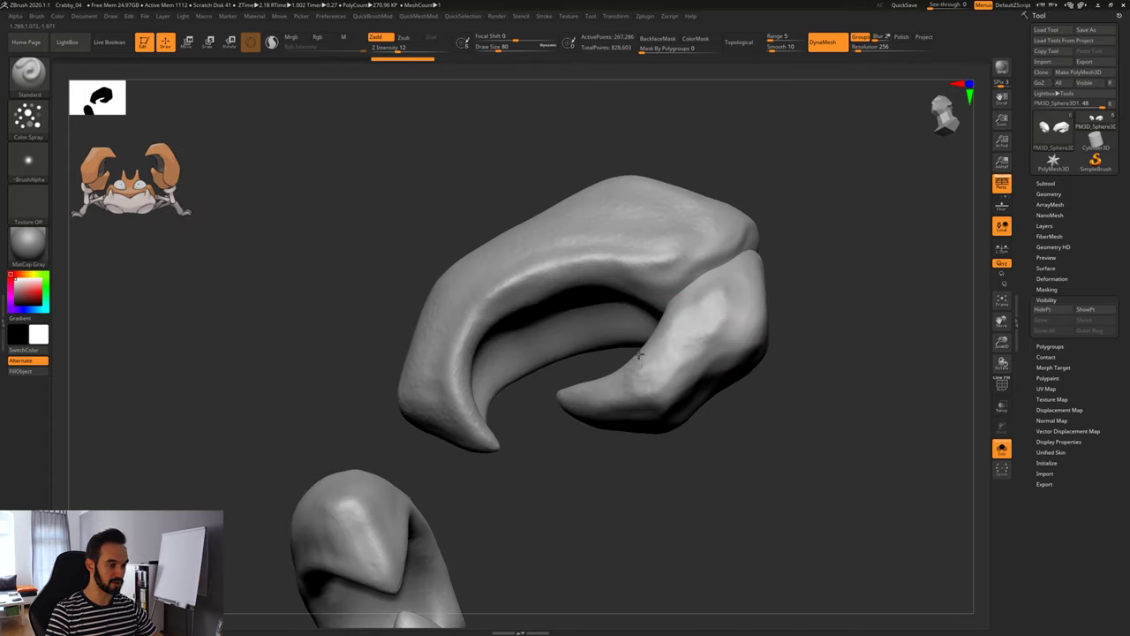
Spray light bumps on the claw's lower pincer and smooth the inner surface near its tip.
{"action": "key", "text": "ctrl+shift+z"}
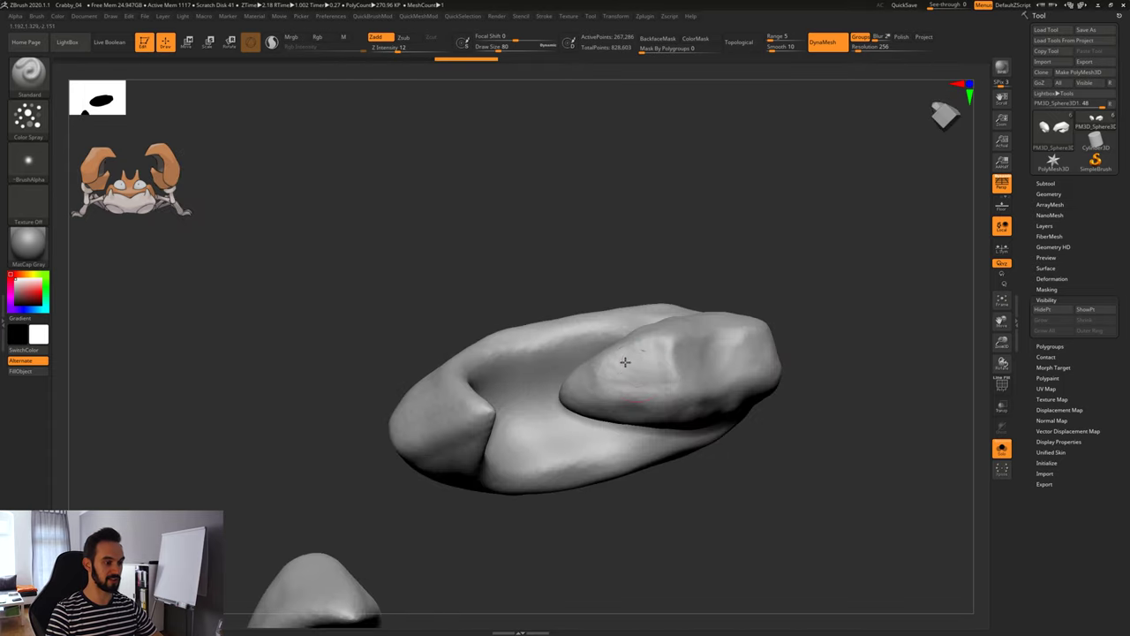
{"action": "key", "text": "ctrl+shift+z"}
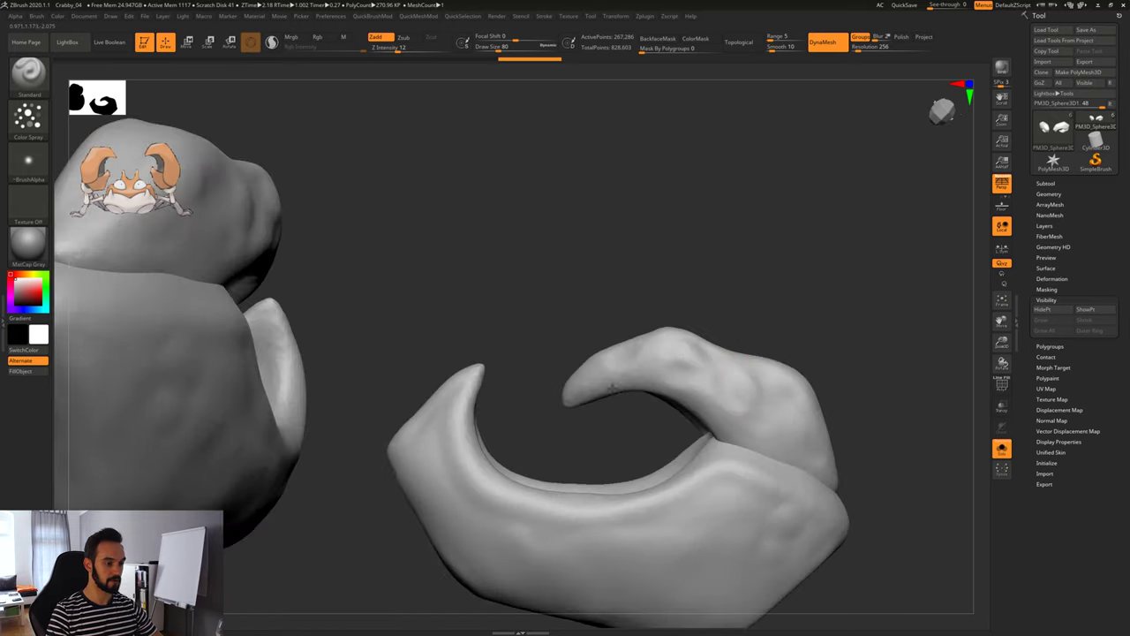
{"action": "key", "text": "ctrl+shift+z"}
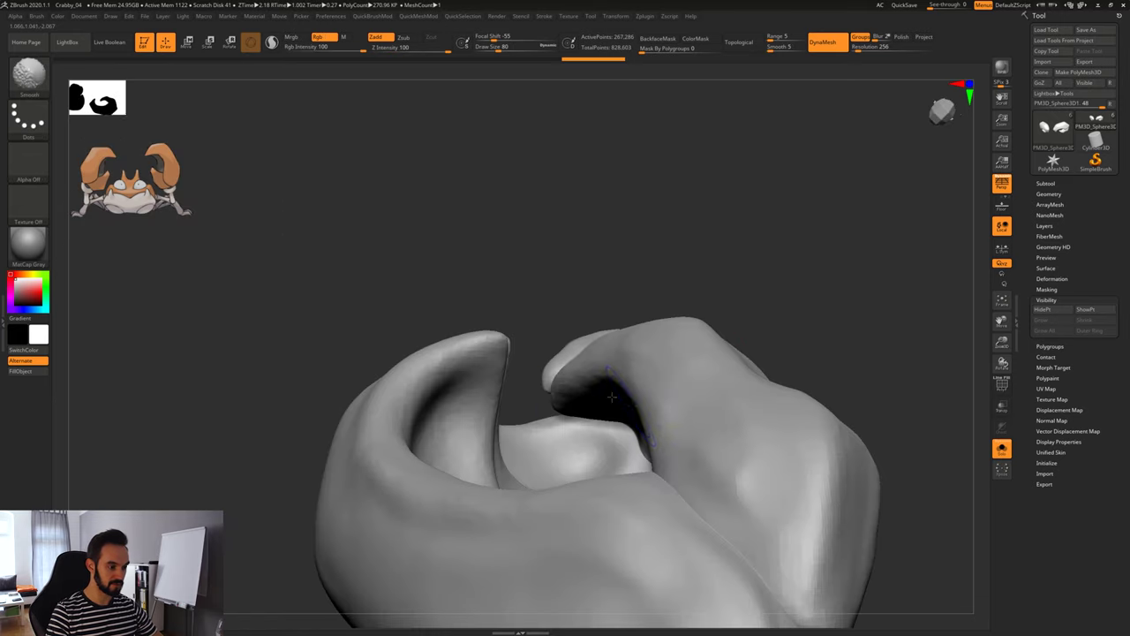
{"action": "key", "text": "ctrl+shift+z"}
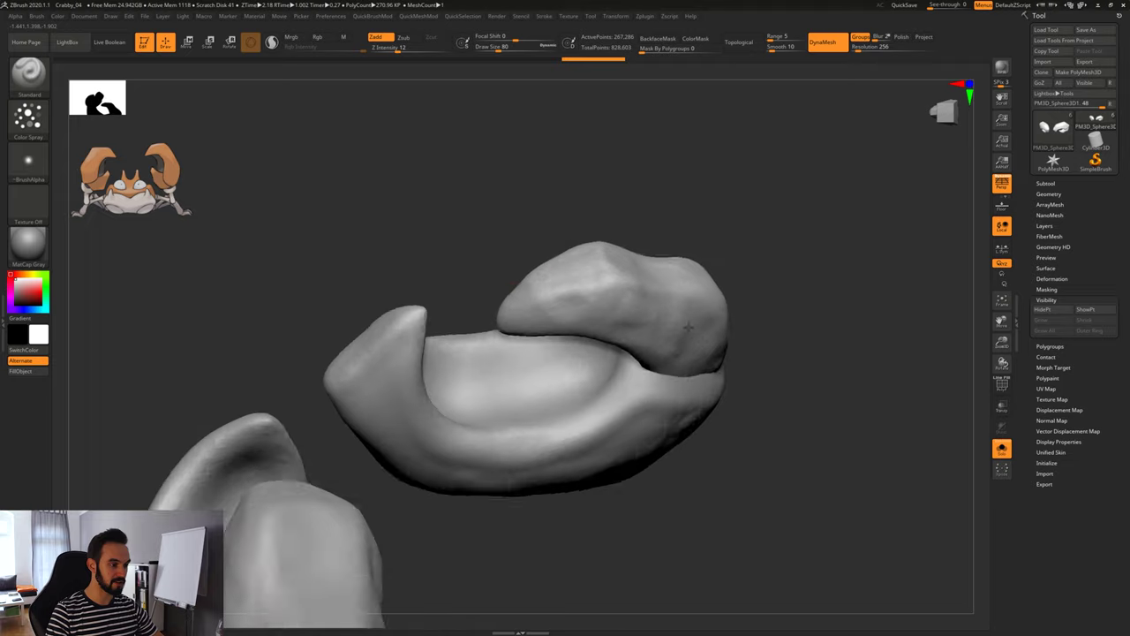
Texture the claw's inward-facing side with sprayed bumps down to its rim, smoothing where needed.
{"action": "key", "text": "ctrl+z"}
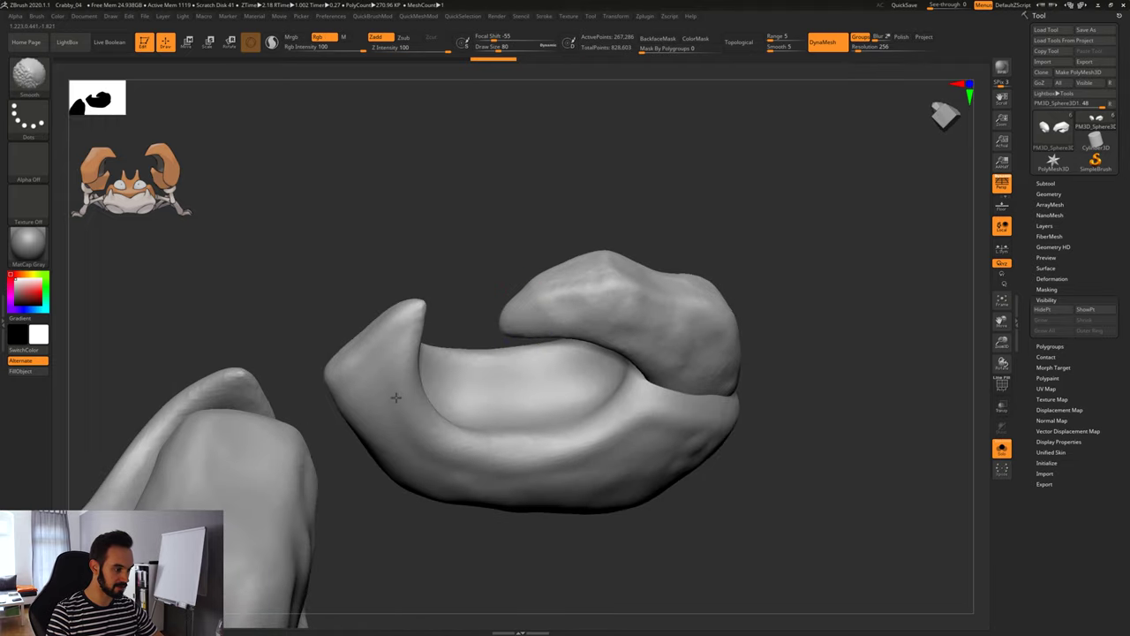
{"action": "key", "text": "ctrl+shift+z"}
{"action": "key", "text": "ctrl+shift+z"}
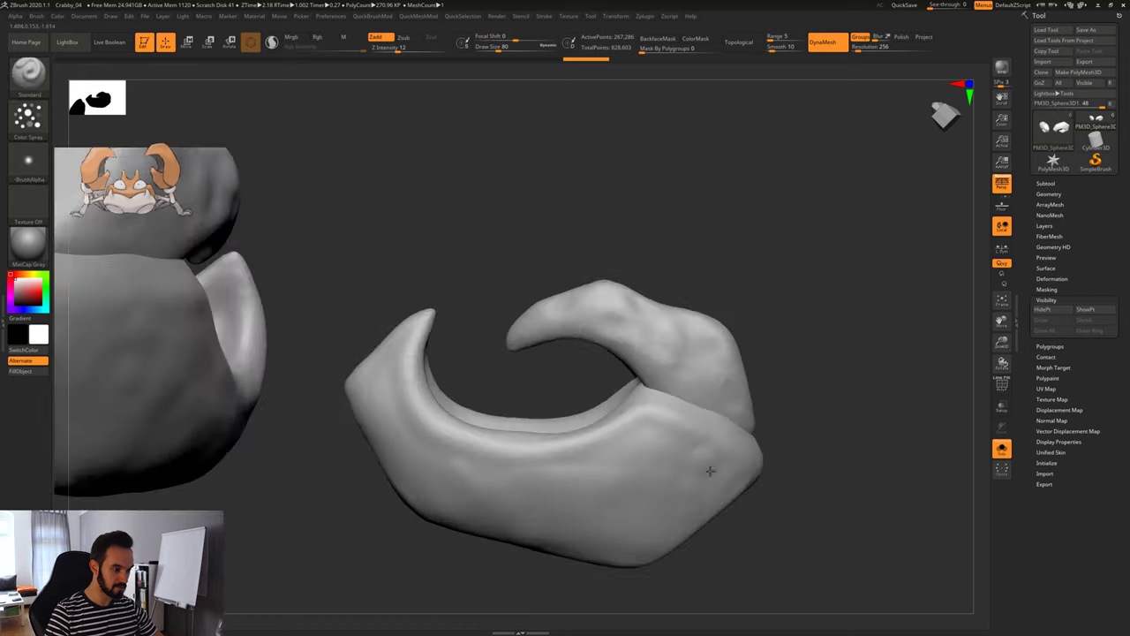
{"action": "key", "text": "ctrl+shift+z"}
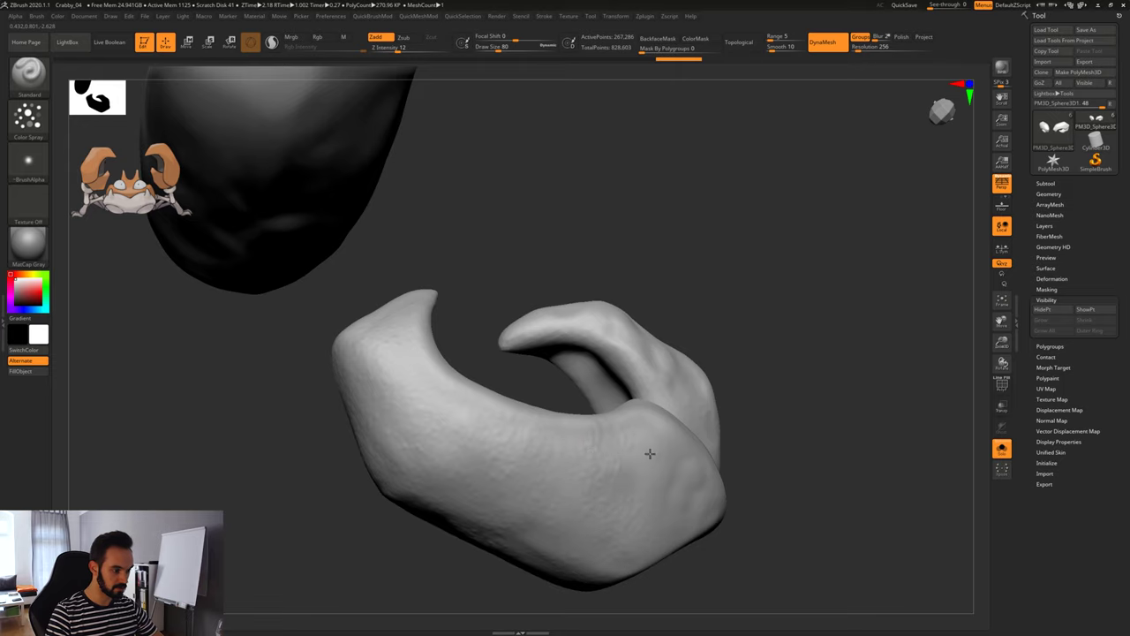
{"action": "key", "text": "ctrl+shift+z"}
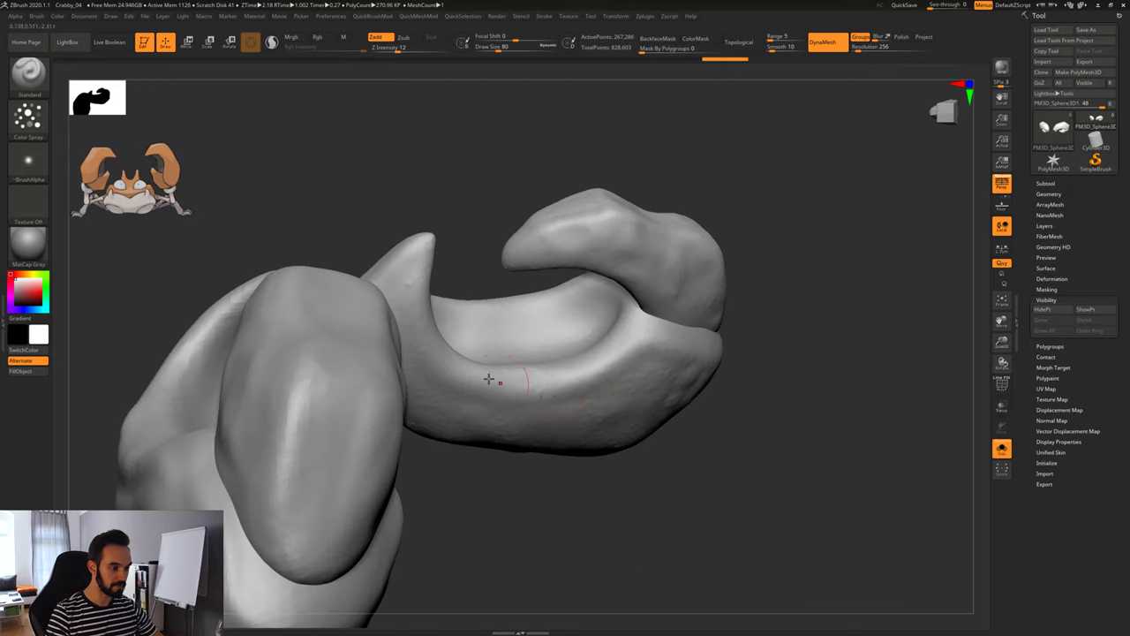
{"action": "key", "text": "ctrl+shift+z"}
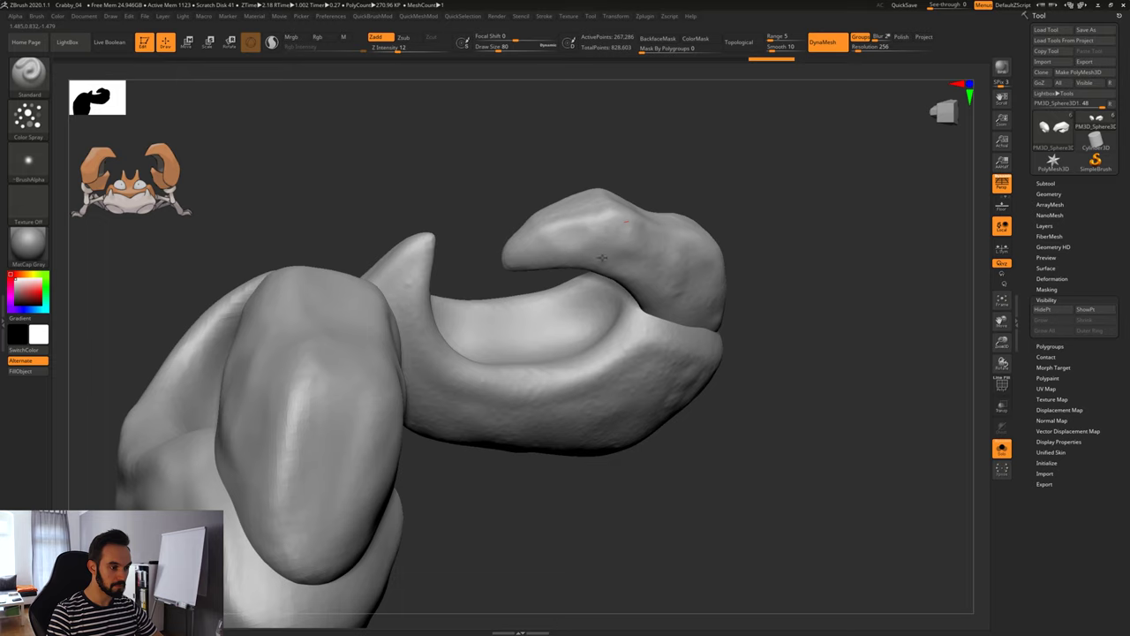
Spray bumps over the back of the lower pincer and compare both claws from the front.
{"action": "key", "text": "ctrl+shift+z"}
{"action": "key", "text": "ctrl+shift+z"}
{"action": "left_click_drag", "start_coordinate": [810, 288], "coordinate": [804, 497], "text": "alt"}
{"action": "key", "text": "ctrl+shift+z"}
{"action": "key", "text": "ctrl+z"}
{"action": "left_click_drag", "start_coordinate": [766, 181], "coordinate": [654, 213]}
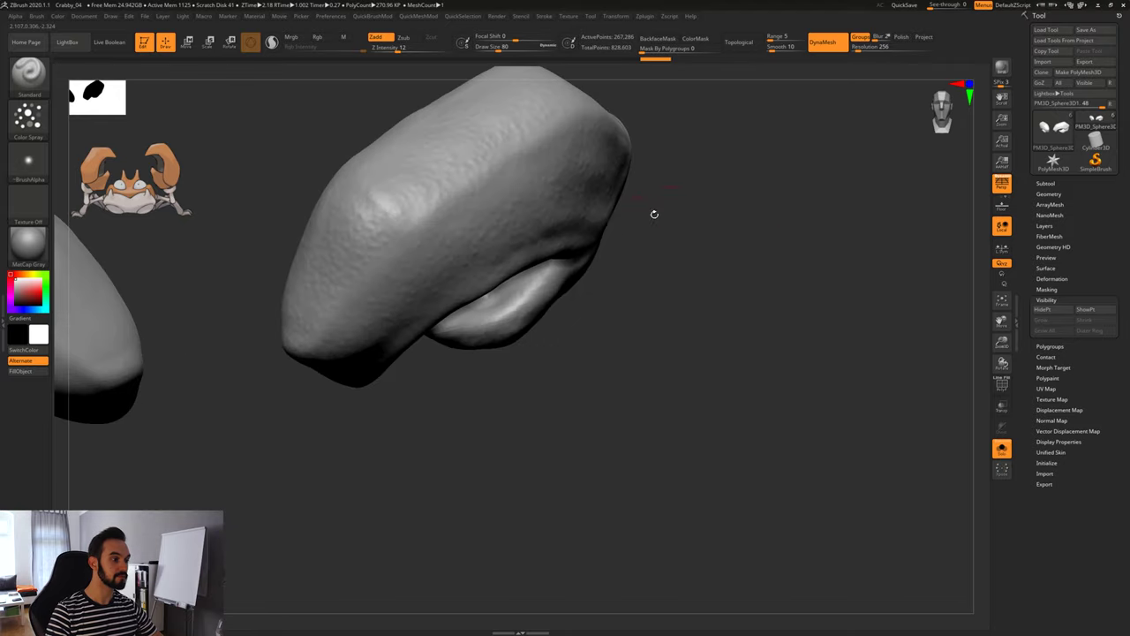
{"action": "key", "text": "ctrl+shift+z"}
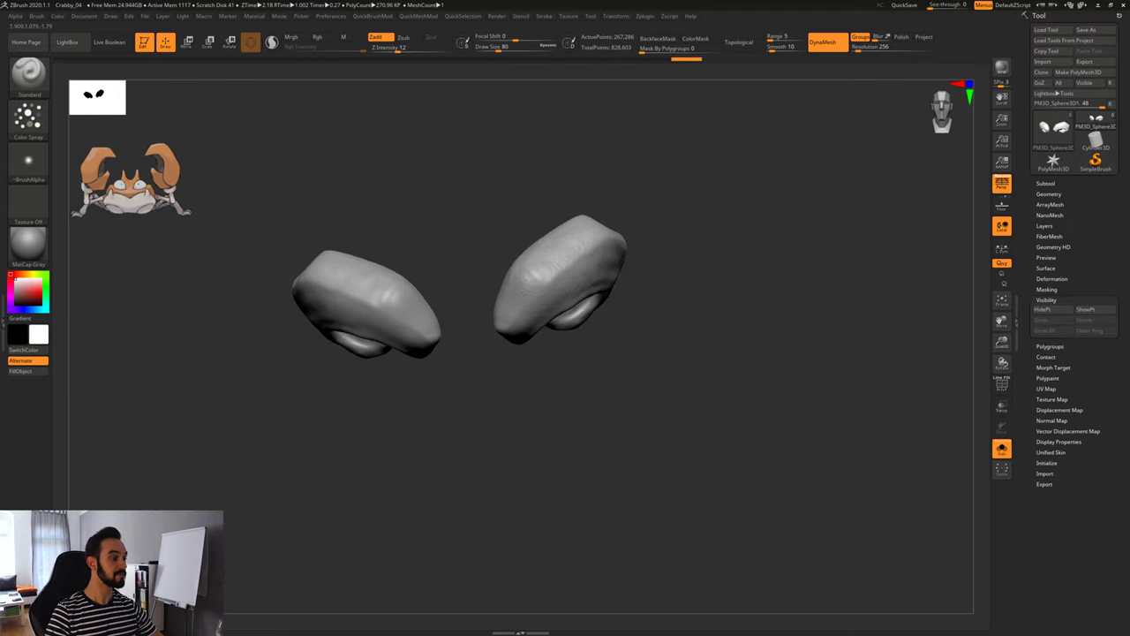
{"action": "left_click_drag", "start_coordinate": [684, 392], "coordinate": [722, 441]}
Spray a second layer of bumps over the claw's outer side and lower pincer.
{"action": "left_click_drag", "start_coordinate": [600, 370], "coordinate": [502, 366]}
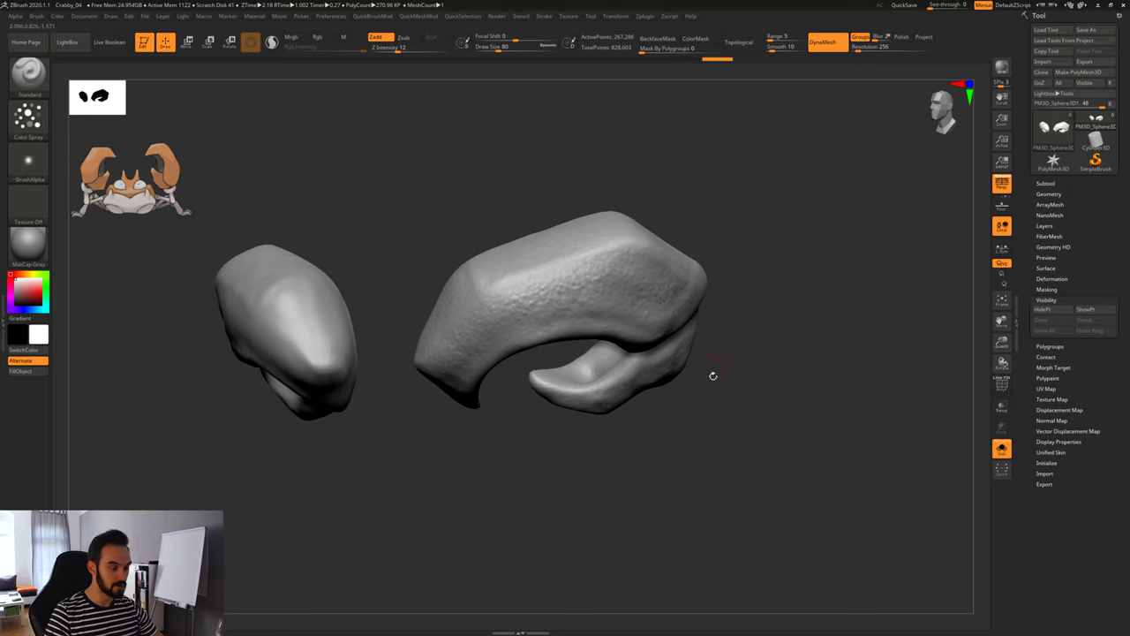
{"action": "left_click_drag", "start_coordinate": [712, 373], "coordinate": [558, 393]}
{"action": "left_click_drag", "start_coordinate": [734, 387], "coordinate": [663, 335]}
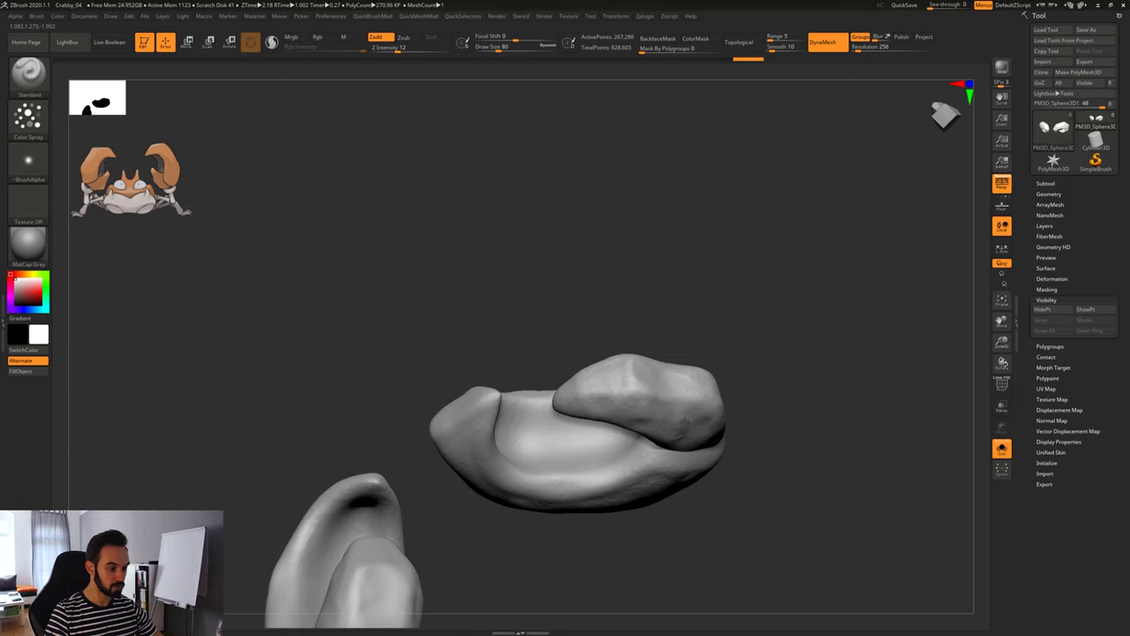
Reinforce the bumps on the claw's inward-facing side and around its rear edge.
{"action": "left_click_drag", "start_coordinate": [776, 477], "coordinate": [529, 327]}
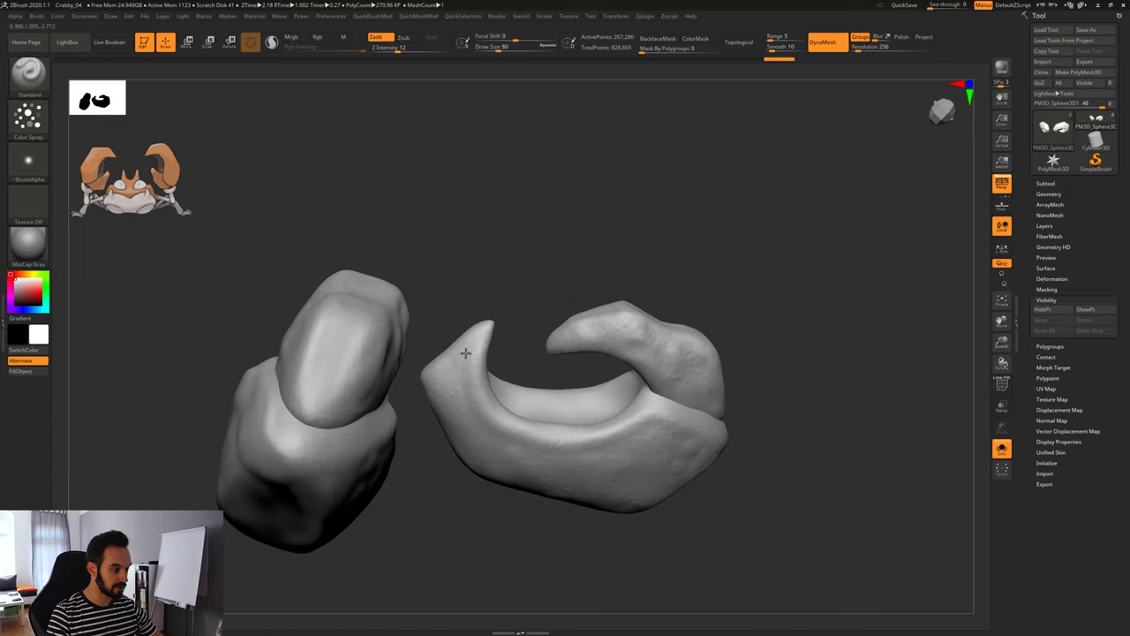
{"action": "left_click_drag", "start_coordinate": [507, 441], "coordinate": [433, 382]}
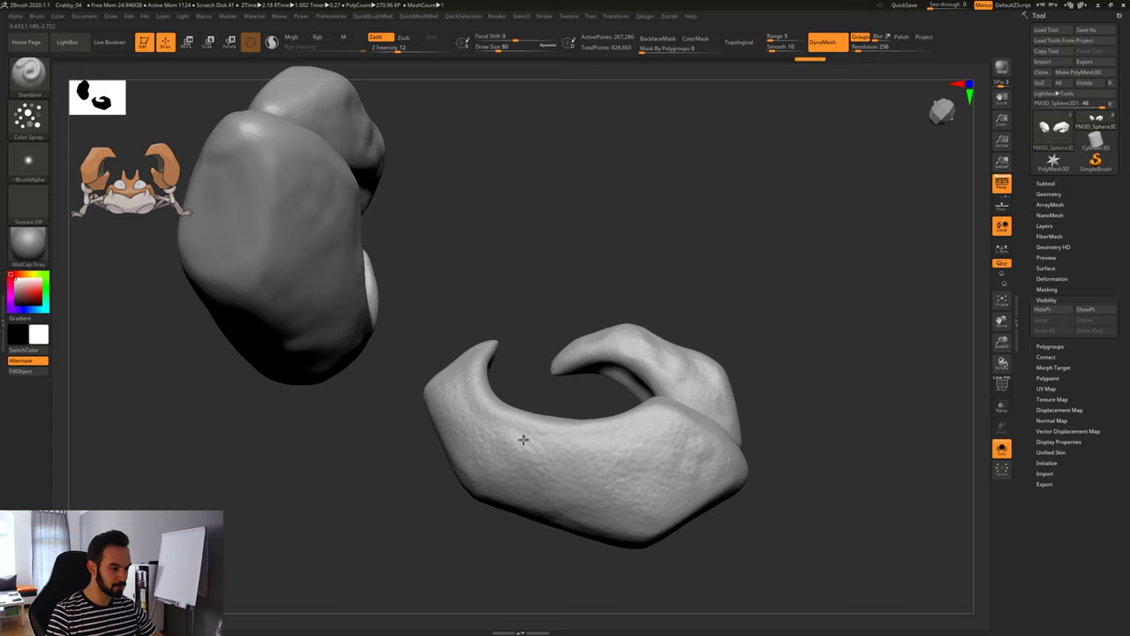
{"action": "right_click_drag", "start_coordinate": [712, 465], "coordinate": [695, 417]}
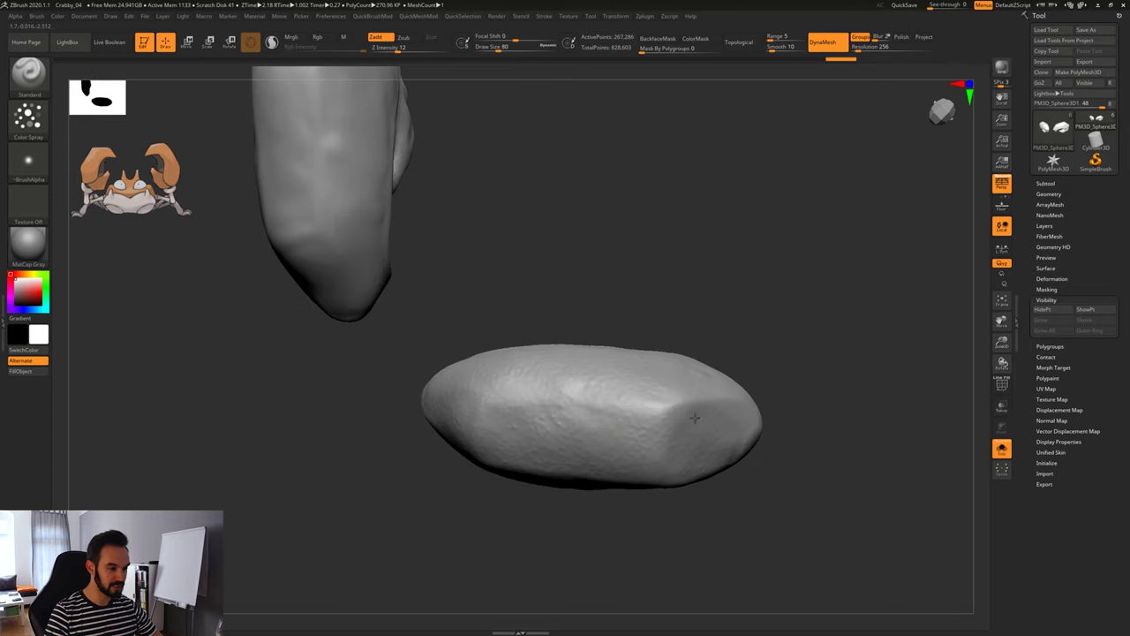
{"action": "right_click_drag", "start_coordinate": [636, 313], "coordinate": [461, 539]}
{"action": "right_click_drag", "start_coordinate": [724, 441], "coordinate": [711, 492]}
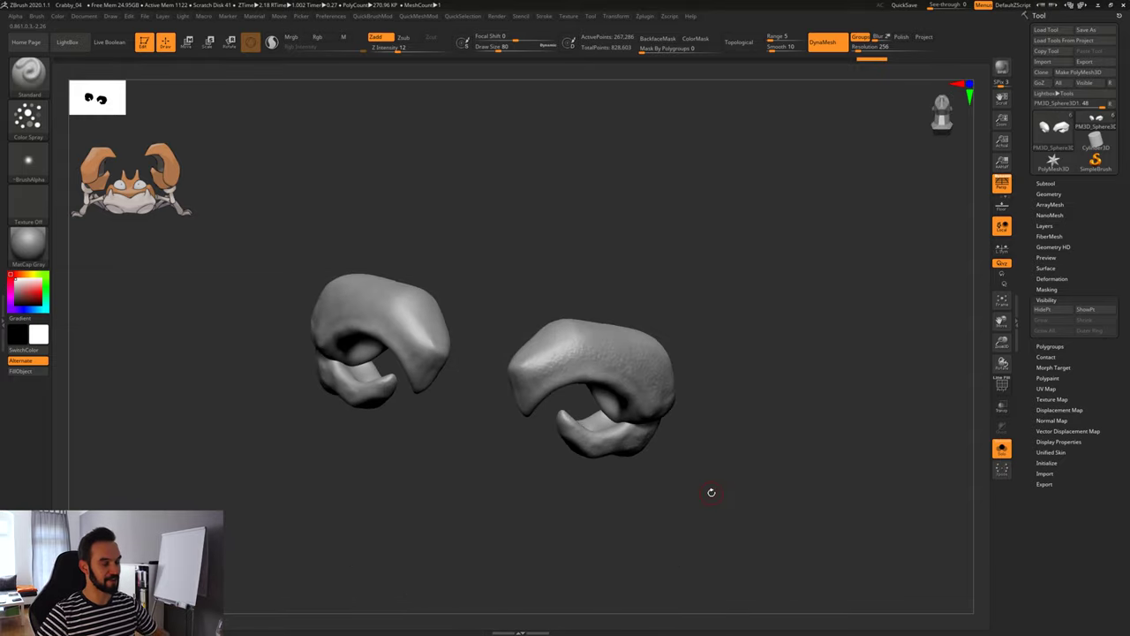
Mirror and weld the claws to copy the bumpy texture onto the untextured claw.
{"action": "right_click_drag", "start_coordinate": [854, 331], "coordinate": [693, 484]}
{"action": "key", "text": "2"}
{"action": "left_click", "coordinate": [717, 510]}
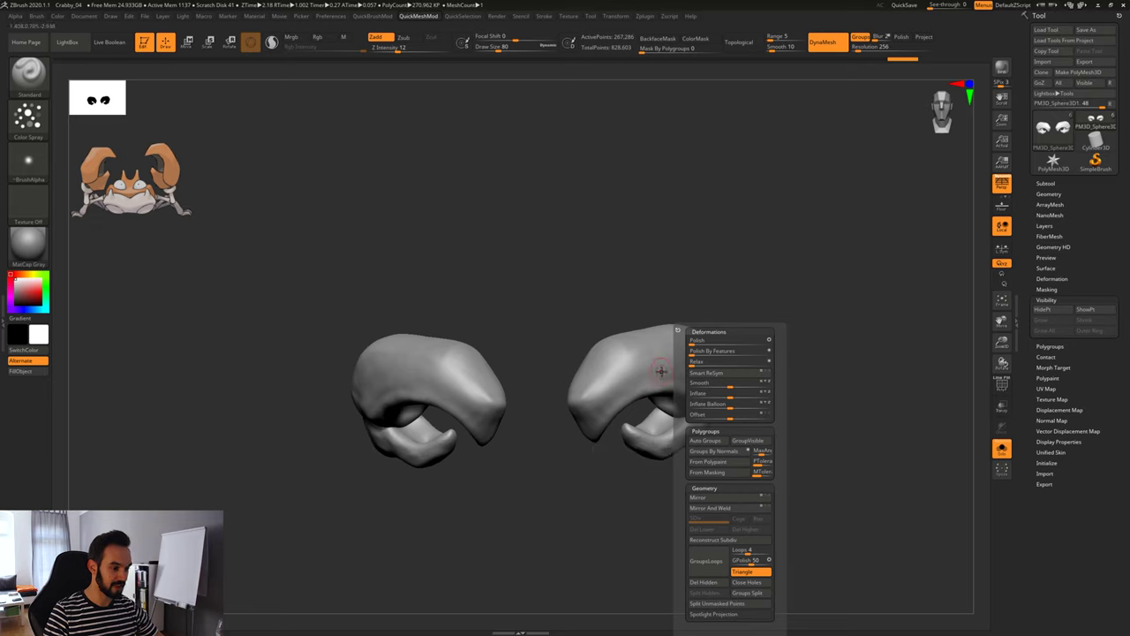
{"action": "key", "text": "2"}
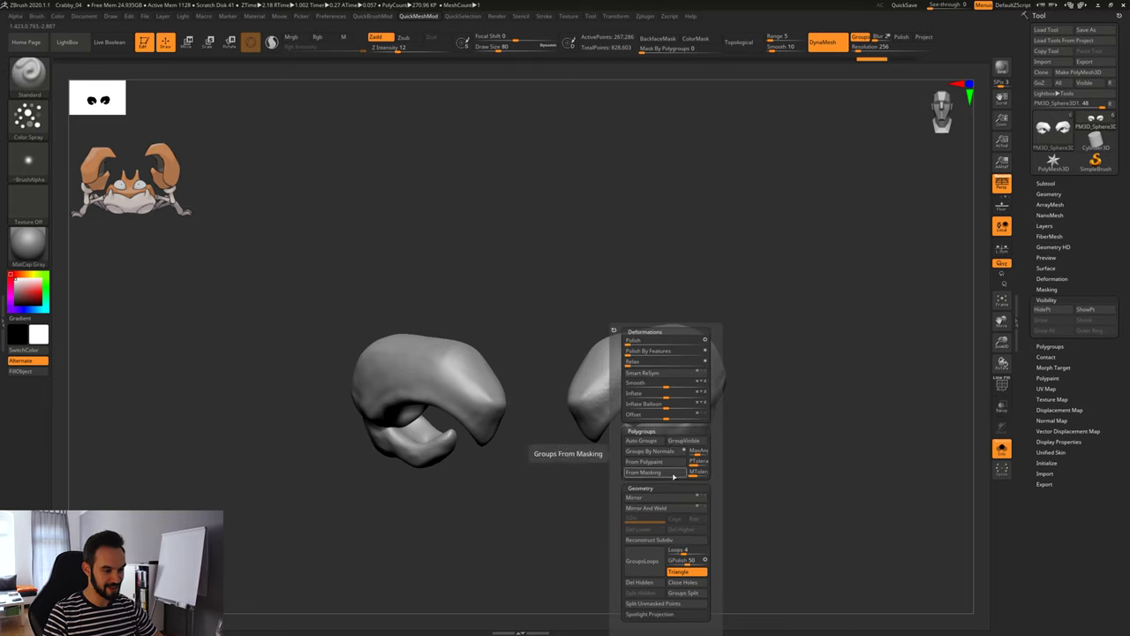
{"action": "left_click", "coordinate": [666, 497]}
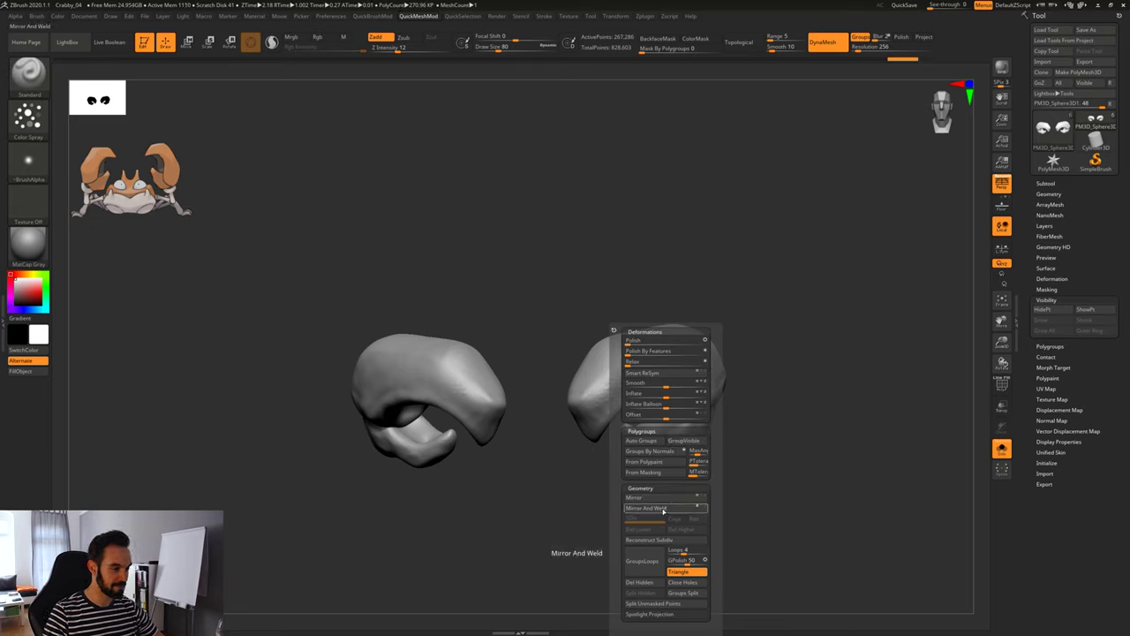
{"action": "left_click", "coordinate": [663, 510]}
{"action": "left_click_drag", "start_coordinate": [789, 366], "coordinate": [722, 480]}
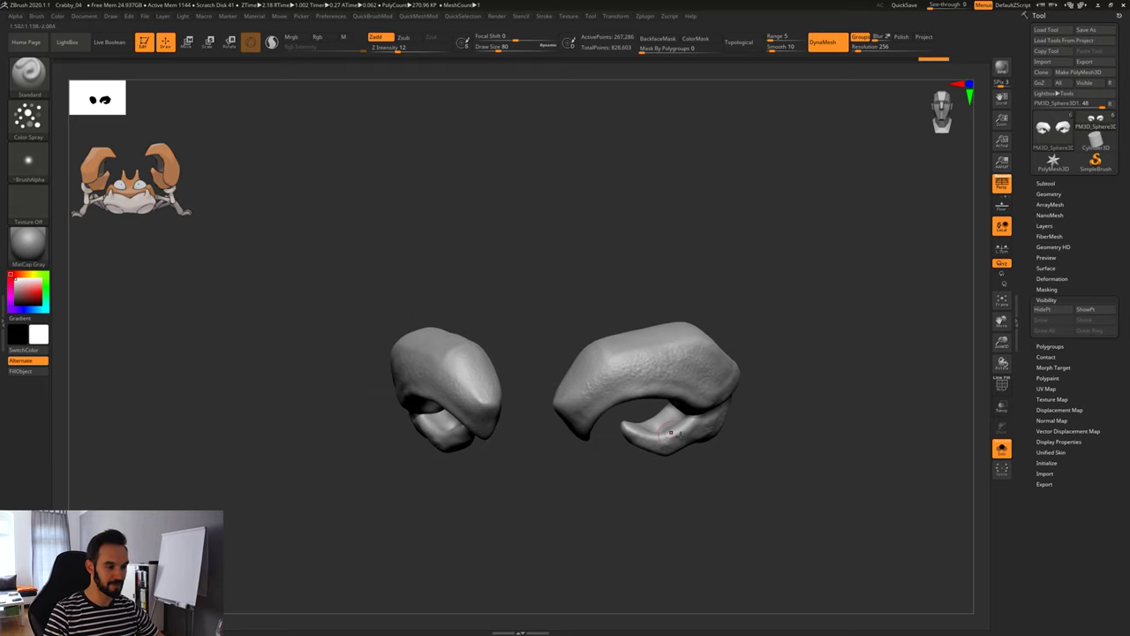
Show the whole crab again, make the body's underside the active subtool, and isolate it in Solo mode.
{"action": "left_click", "coordinate": [1002, 449]}
{"action": "left_click_drag", "start_coordinate": [837, 429], "coordinate": [829, 419], "text": "shift"}
{"action": "left_click_drag", "start_coordinate": [845, 455], "coordinate": [449, 397]}
{"action": "left_click", "coordinate": [640, 328], "text": "alt"}
{"action": "left_click_drag", "start_coordinate": [748, 313], "coordinate": [660, 346], "text": "alt"}
{"action": "left_click_drag", "start_coordinate": [746, 346], "coordinate": [730, 352]}
{"action": "left_click", "coordinate": [643, 396], "text": "alt"}
{"action": "left_click", "coordinate": [1002, 449]}
{"action": "left_click_drag", "start_coordinate": [722, 477], "coordinate": [827, 386]}
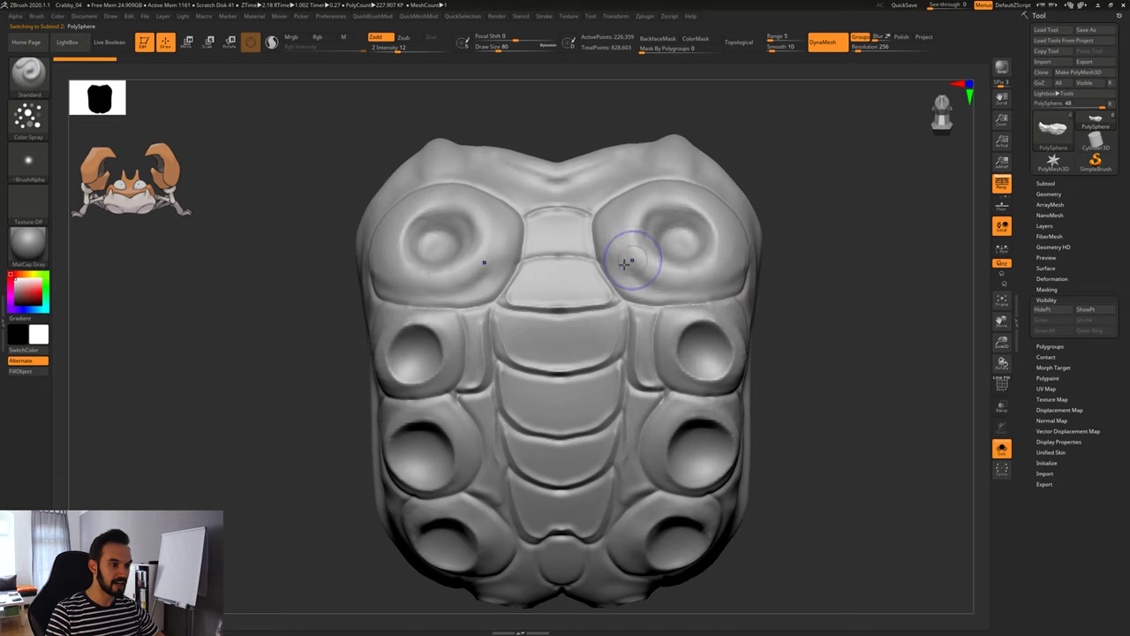
Smooth the underside around the large front sockets and the central plates.
{"action": "key", "text": "shift"}
{"action": "mouse_move", "coordinate": [696, 256]}
{"action": "left_mouse_down", "text": "shift"}
{"action": "mouse_move", "coordinate": [631, 217]}
{"action": "mouse_move", "coordinate": [684, 153]}
{"action": "mouse_move", "coordinate": [578, 303]}
{"action": "left_mouse_up", "text": "shift"}
{"action": "left_click_drag", "start_coordinate": [656, 297], "coordinate": [693, 308], "text": "shift"}
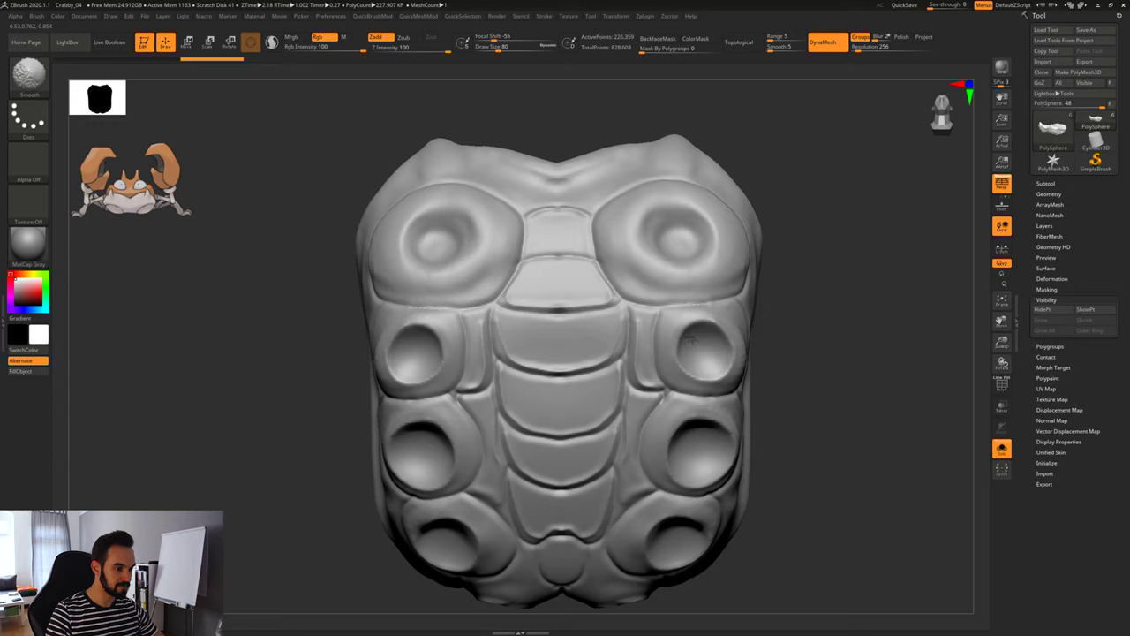
Spray subtle bumps over the underside's central plates and rear leg sockets with the Standard brush at Z Intensity 12.
{"action": "mouse_move", "coordinate": [775, 363]}
{"action": "left_mouse_down"}
{"action": "mouse_move", "coordinate": [807, 318]}
{"action": "mouse_move", "coordinate": [709, 263]}
{"action": "left_mouse_up"}
{"action": "right_click_drag", "start_coordinate": [616, 221], "coordinate": [640, 213]}
{"action": "left_click_drag", "start_coordinate": [588, 222], "coordinate": [600, 248]}
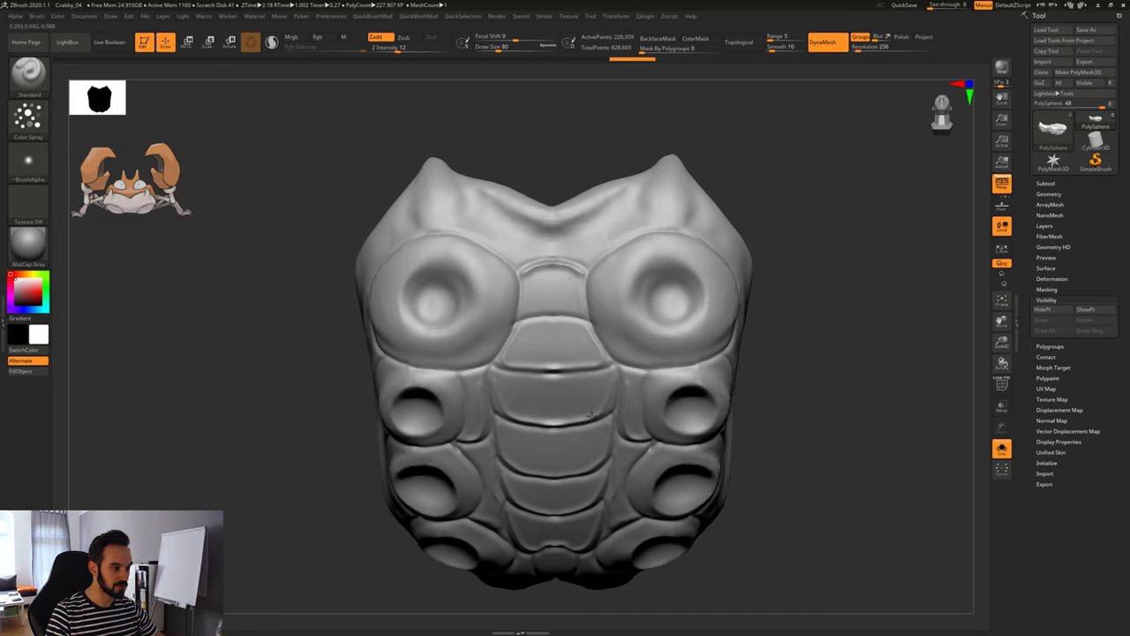
{"action": "left_click_drag", "start_coordinate": [833, 453], "coordinate": [751, 393]}
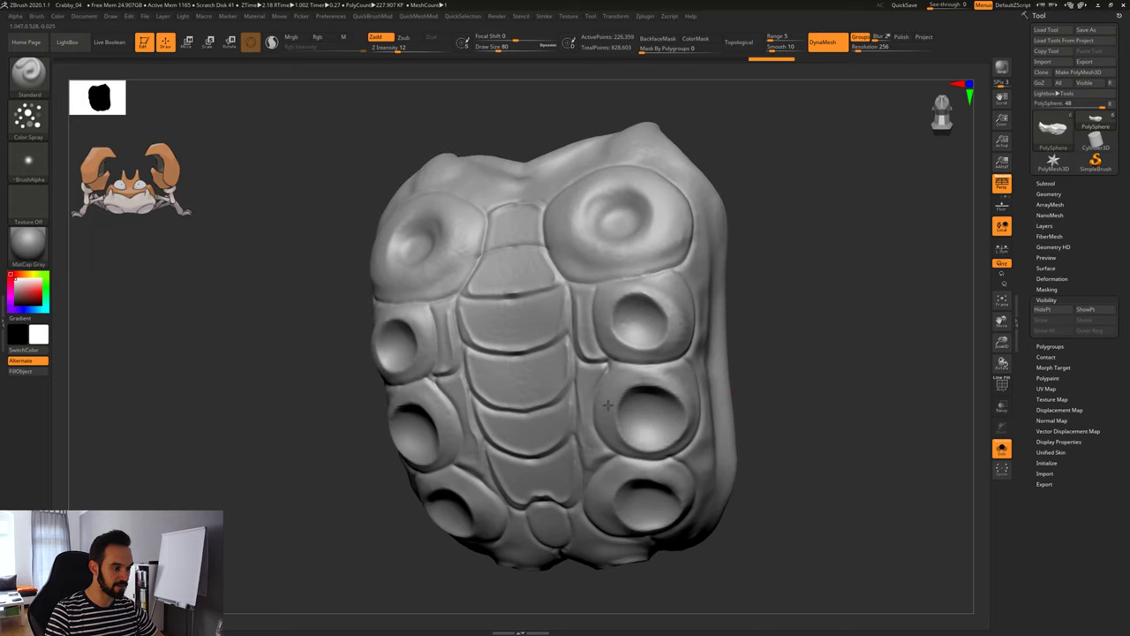
{"action": "left_click_drag", "start_coordinate": [771, 422], "coordinate": [663, 383]}
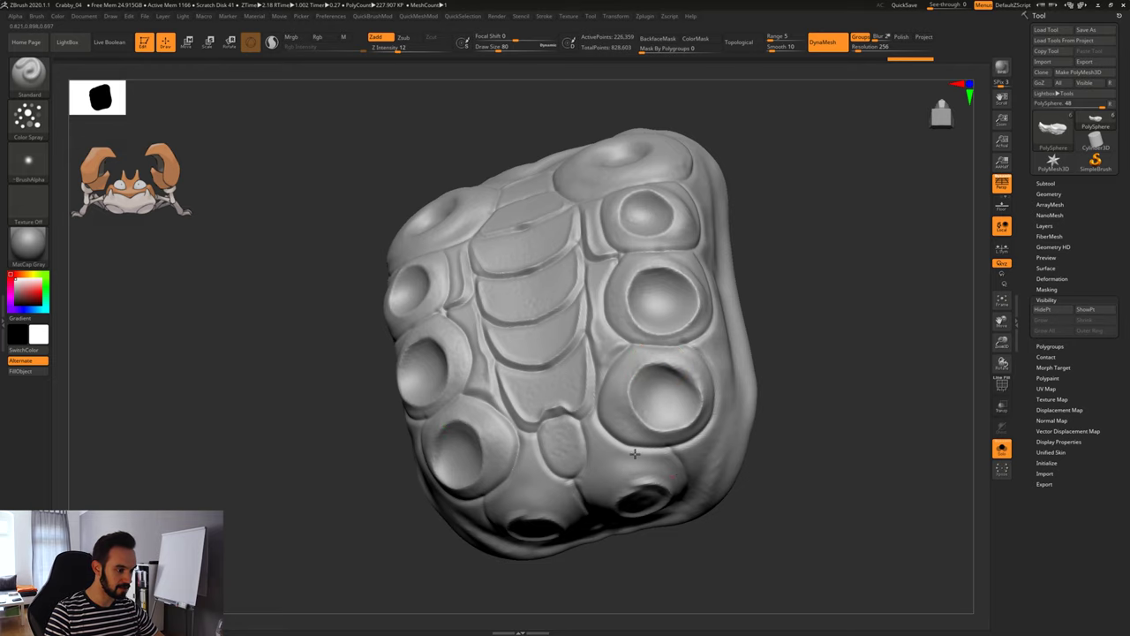
{"action": "left_click_drag", "start_coordinate": [777, 332], "coordinate": [689, 420]}
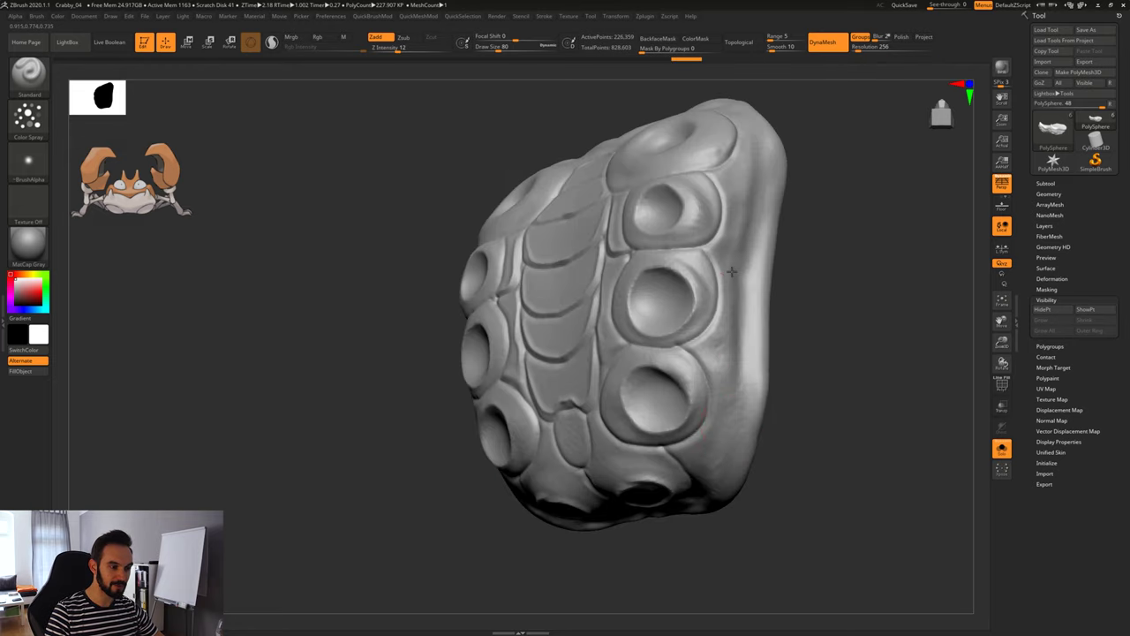
Extend the subtle bumps along the underside's outer side rim and across the large front sockets.
{"action": "left_click_drag", "start_coordinate": [815, 209], "coordinate": [757, 295]}
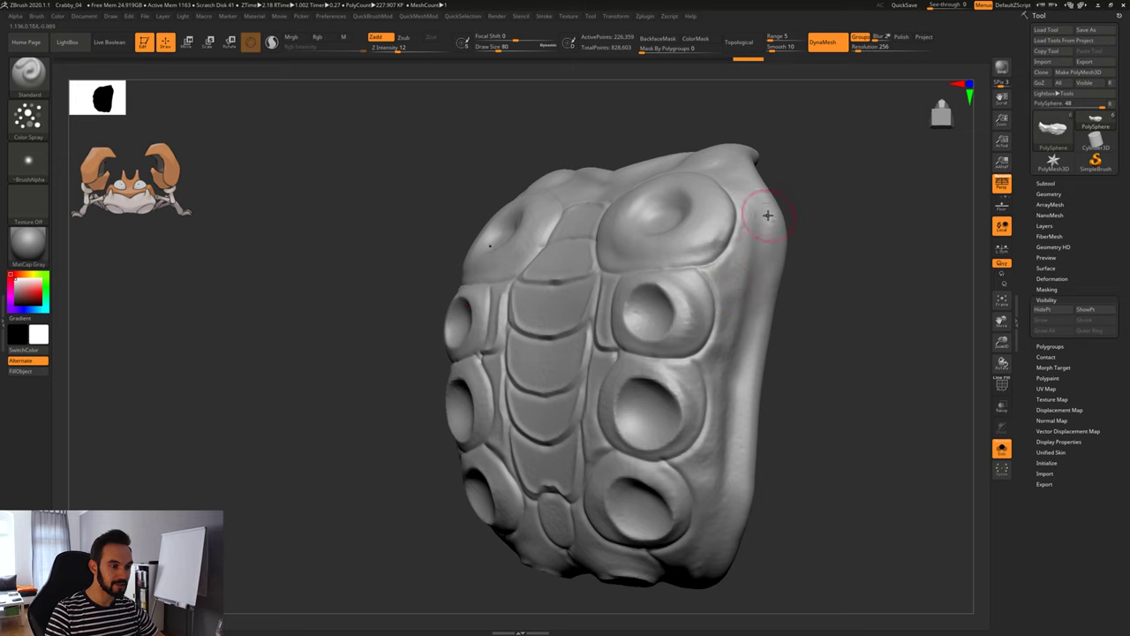
{"action": "left_click_drag", "start_coordinate": [767, 215], "coordinate": [746, 226]}
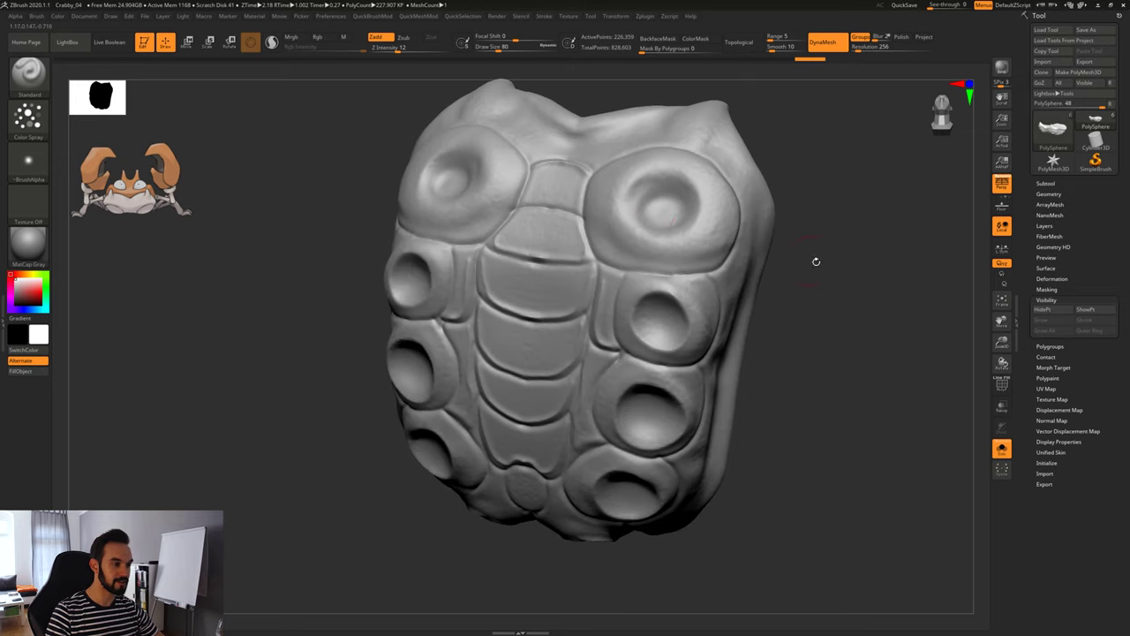
{"action": "left_click_drag", "start_coordinate": [812, 256], "coordinate": [850, 278], "text": "shift"}
Fill in the bumpy texture around the leg sockets, the lower central plates and the front edge of the underside.
{"action": "left_click_drag", "start_coordinate": [457, 369], "coordinate": [425, 366]}
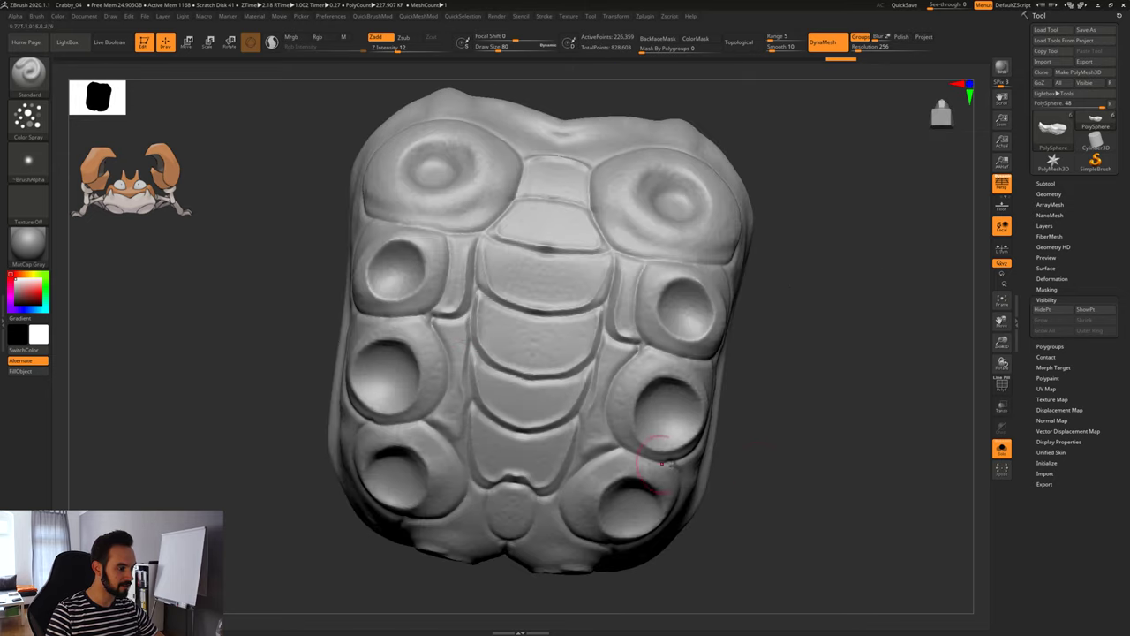
{"action": "right_click_drag", "start_coordinate": [673, 465], "coordinate": [644, 377]}
{"action": "left_click_drag", "start_coordinate": [552, 388], "coordinate": [560, 411]}
{"action": "left_click_drag", "start_coordinate": [786, 389], "coordinate": [546, 356]}
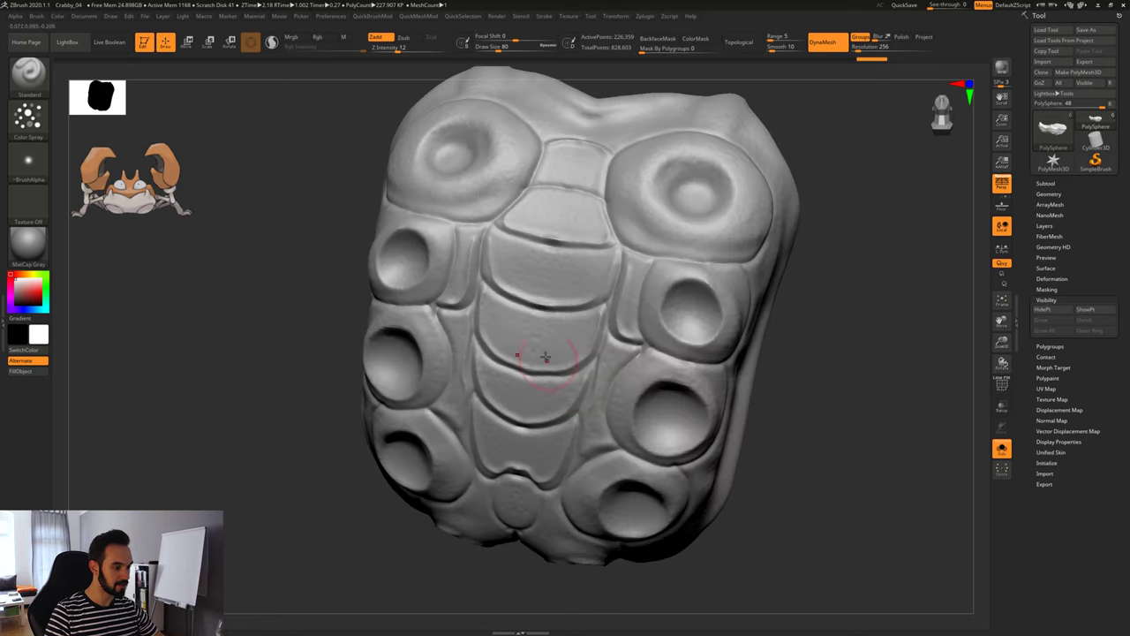
{"action": "left_click_drag", "start_coordinate": [558, 402], "coordinate": [586, 387]}
{"action": "mouse_move", "coordinate": [789, 340]}
{"action": "left_mouse_down"}
{"action": "mouse_move", "coordinate": [756, 342]}
{"action": "mouse_move", "coordinate": [742, 415]}
{"action": "left_mouse_up"}
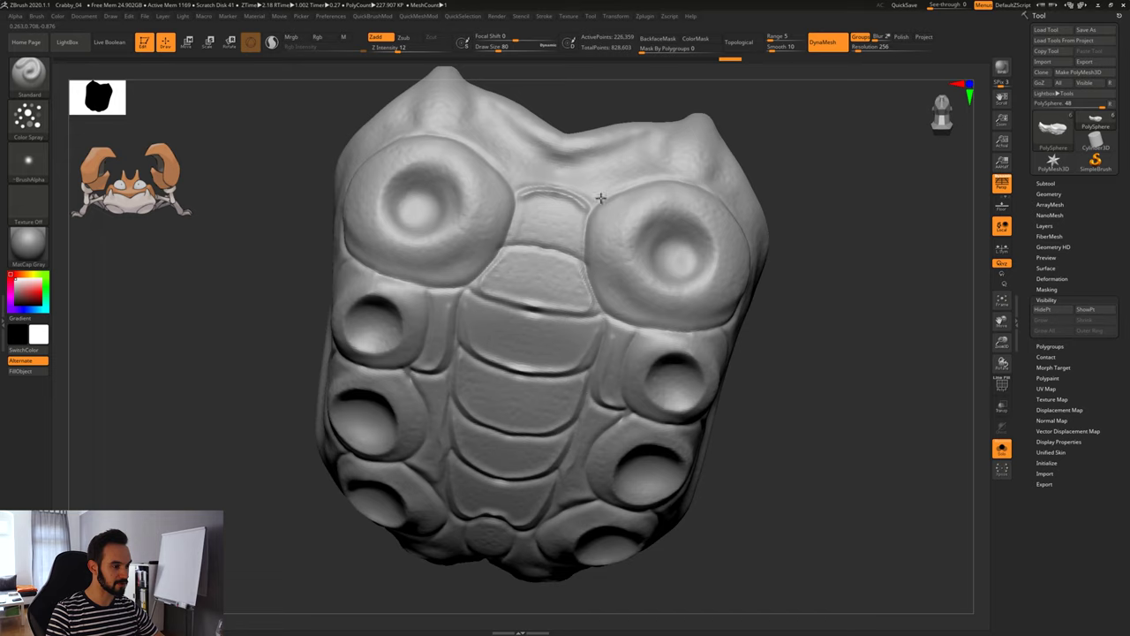
Leave Solo mode to show the whole crab and make the top shell the active subtool.
{"action": "left_click_drag", "start_coordinate": [837, 398], "coordinate": [814, 362], "text": "alt"}
{"action": "mouse_move", "coordinate": [814, 362]}
{"action": "left_mouse_down"}
{"action": "mouse_move", "coordinate": [827, 381]}
{"action": "mouse_move", "coordinate": [781, 413]}
{"action": "mouse_move", "coordinate": [812, 421]}
{"action": "mouse_move", "coordinate": [801, 453]}
{"action": "mouse_move", "coordinate": [868, 338]}
{"action": "left_mouse_up"}
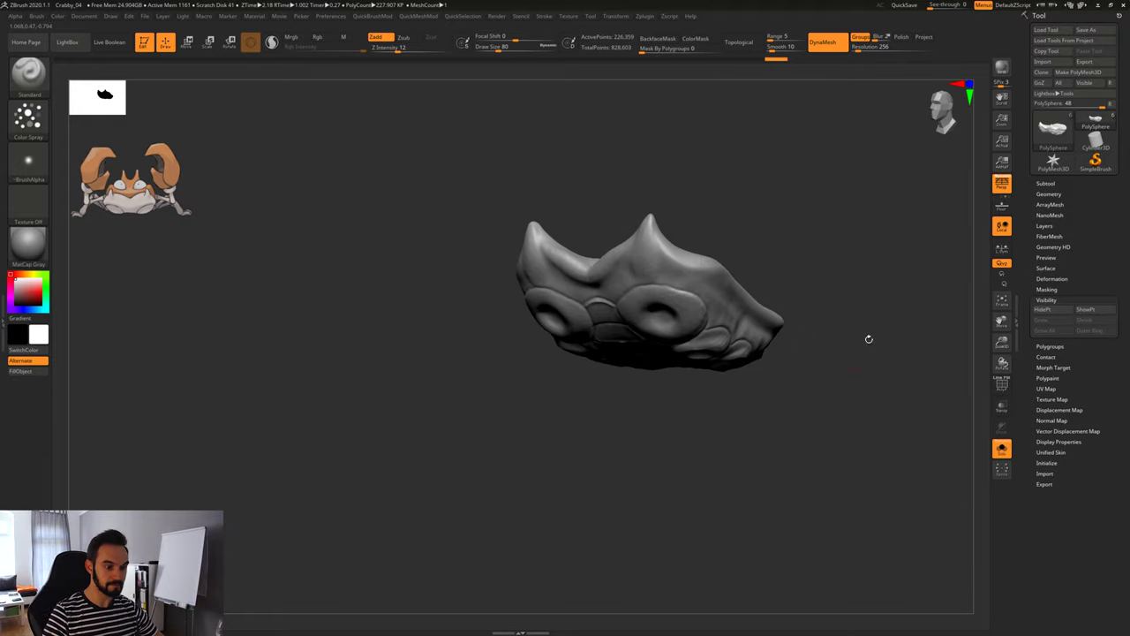
{"action": "left_click", "coordinate": [1001, 448]}
{"action": "mouse_move", "coordinate": [854, 433]}
{"action": "left_mouse_down"}
{"action": "mouse_move", "coordinate": [834, 490]}
{"action": "mouse_move", "coordinate": [747, 489]}
{"action": "mouse_move", "coordinate": [795, 501]}
{"action": "mouse_move", "coordinate": [801, 514]}
{"action": "left_mouse_up"}
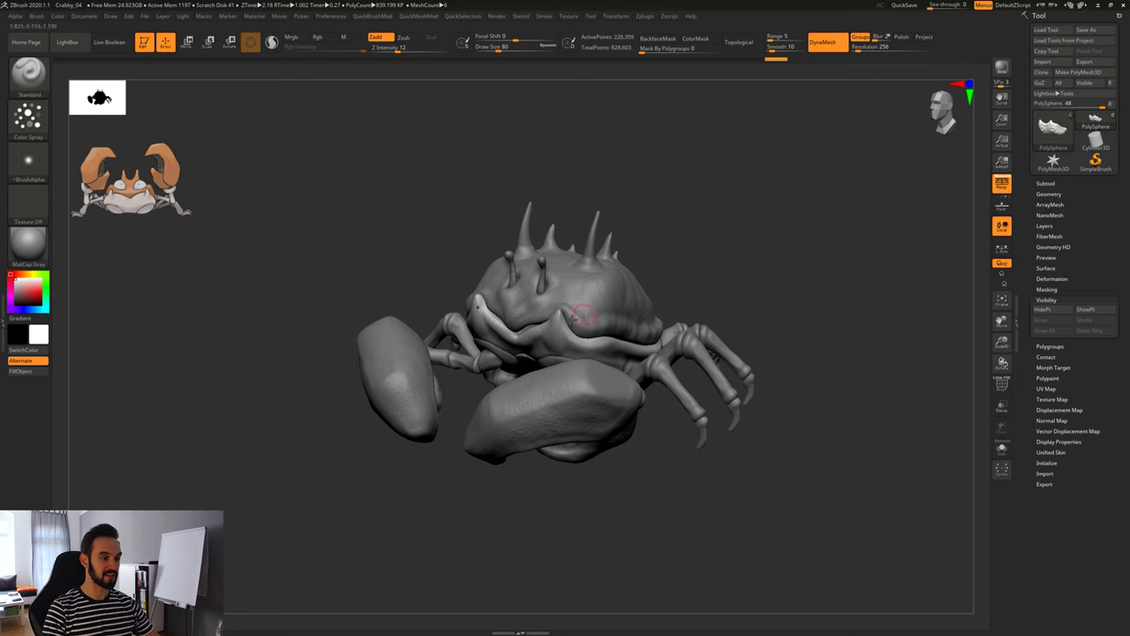
{"action": "left_click", "coordinate": [600, 298], "text": "alt"}
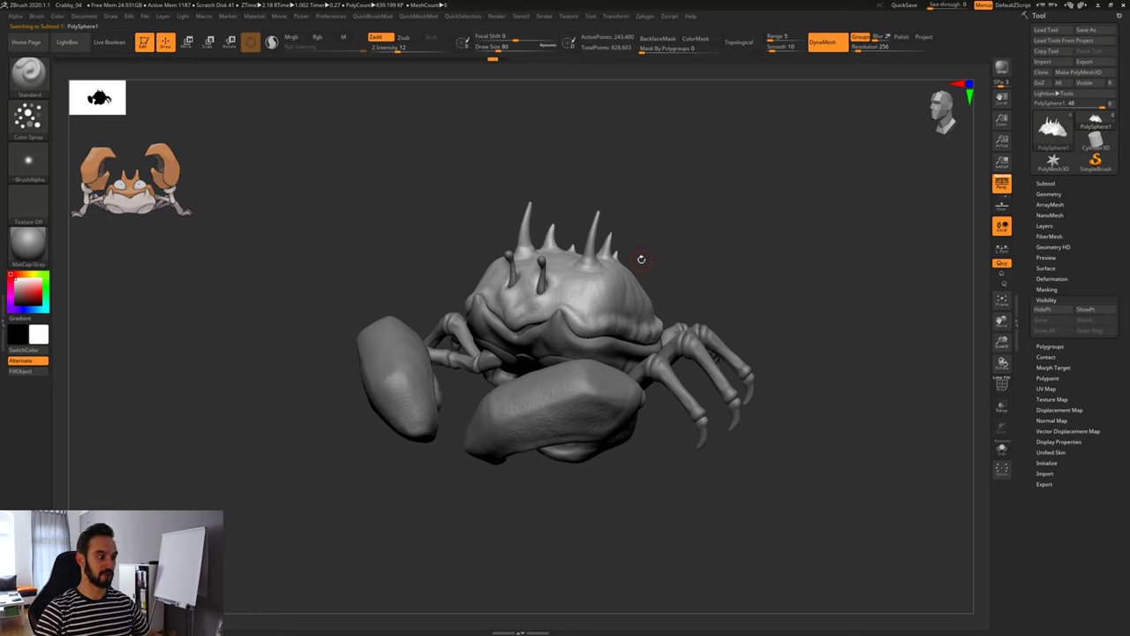
{"action": "left_click", "coordinate": [715, 354], "text": "alt"}
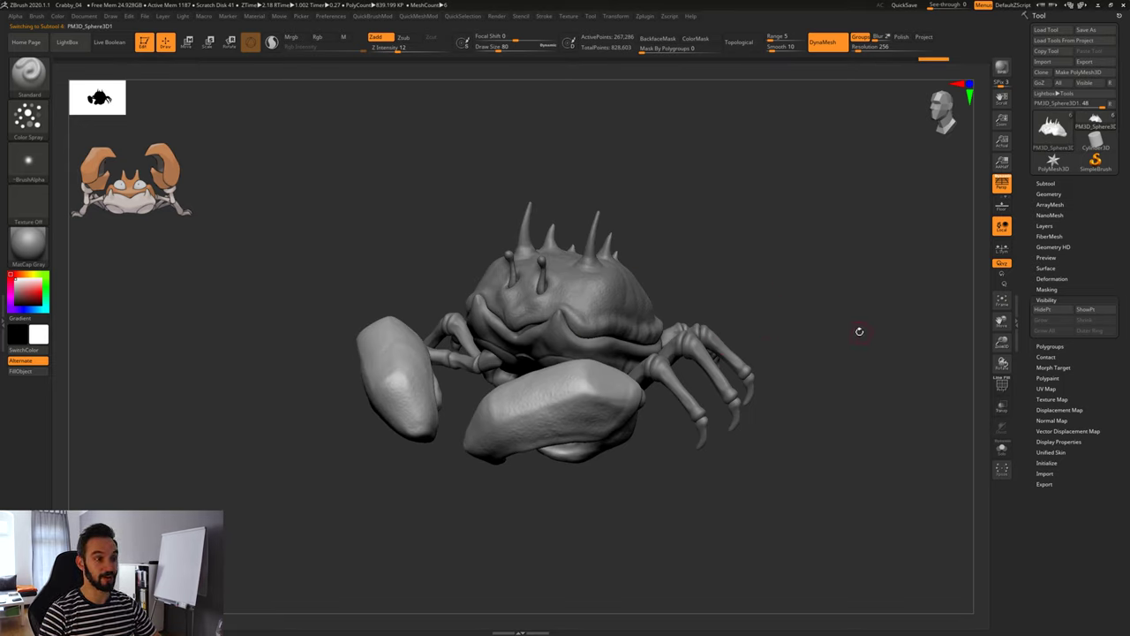
{"action": "left_click_drag", "start_coordinate": [737, 301], "coordinate": [603, 292]}
{"action": "left_click", "coordinate": [610, 284], "text": "alt"}
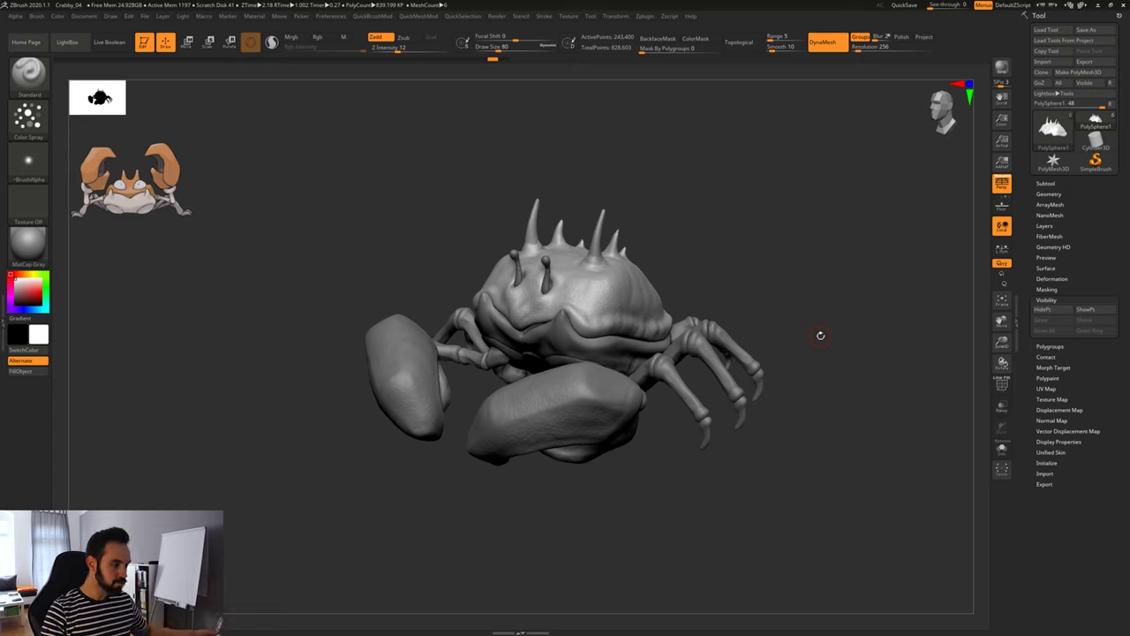
Adjust the shell's surface around the eye stalks using the Move brush at Draw Size 120.
{"action": "key", "text": "b"}
{"action": "key", "text": "m"}
{"action": "key", "text": "v"}
{"action": "key", "text": "space"}
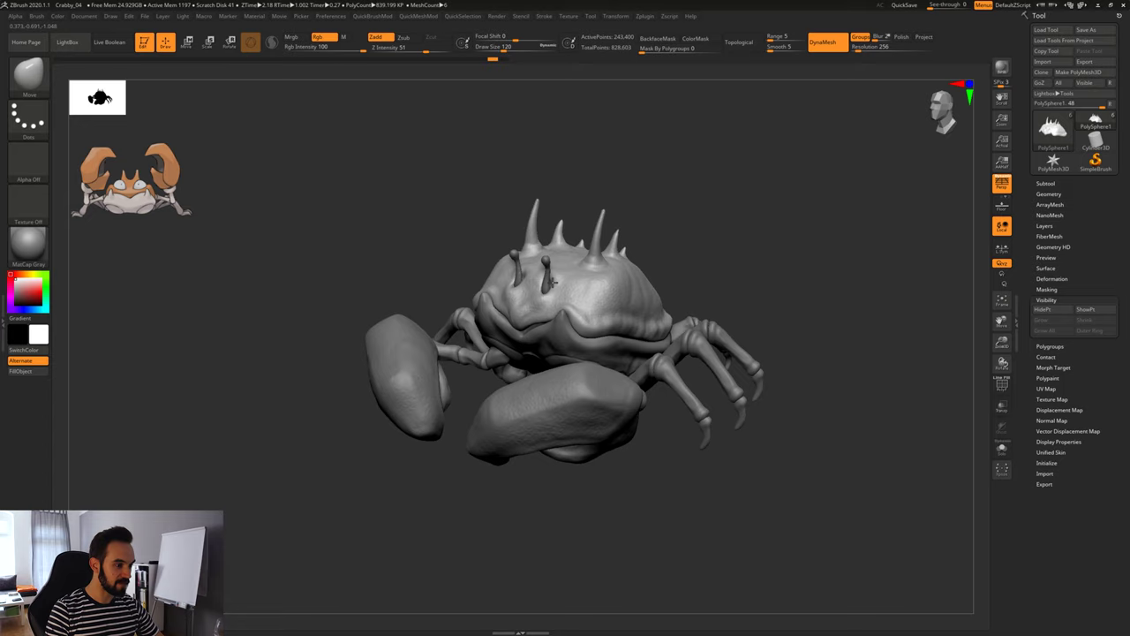
{"action": "left_click_drag", "start_coordinate": [676, 263], "coordinate": [546, 279]}
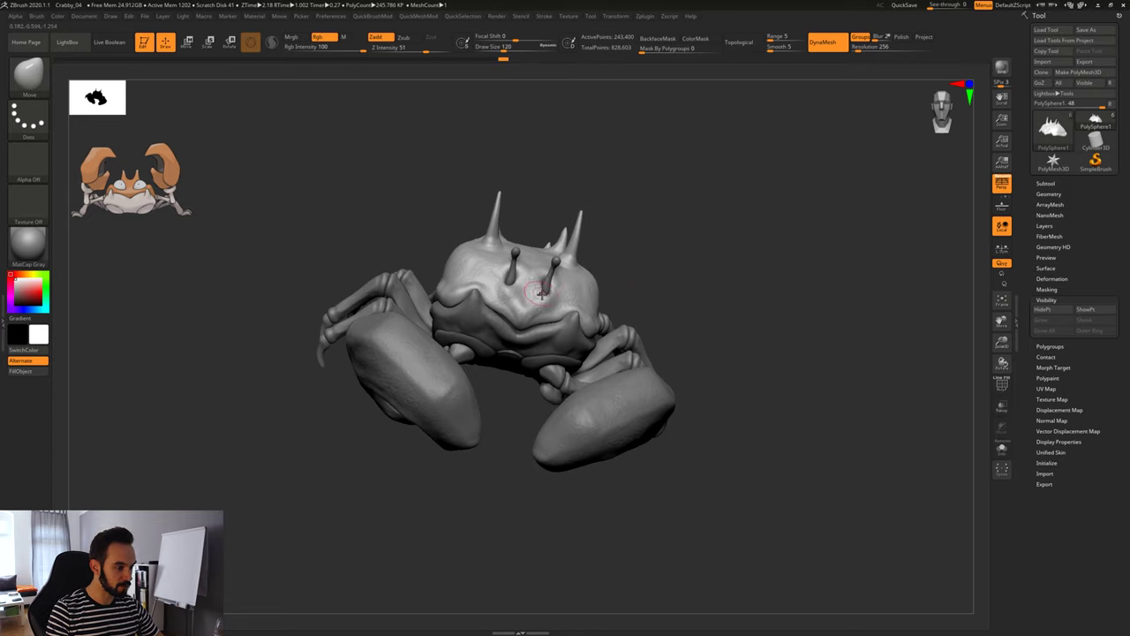
{"action": "key", "text": "ctrl"}
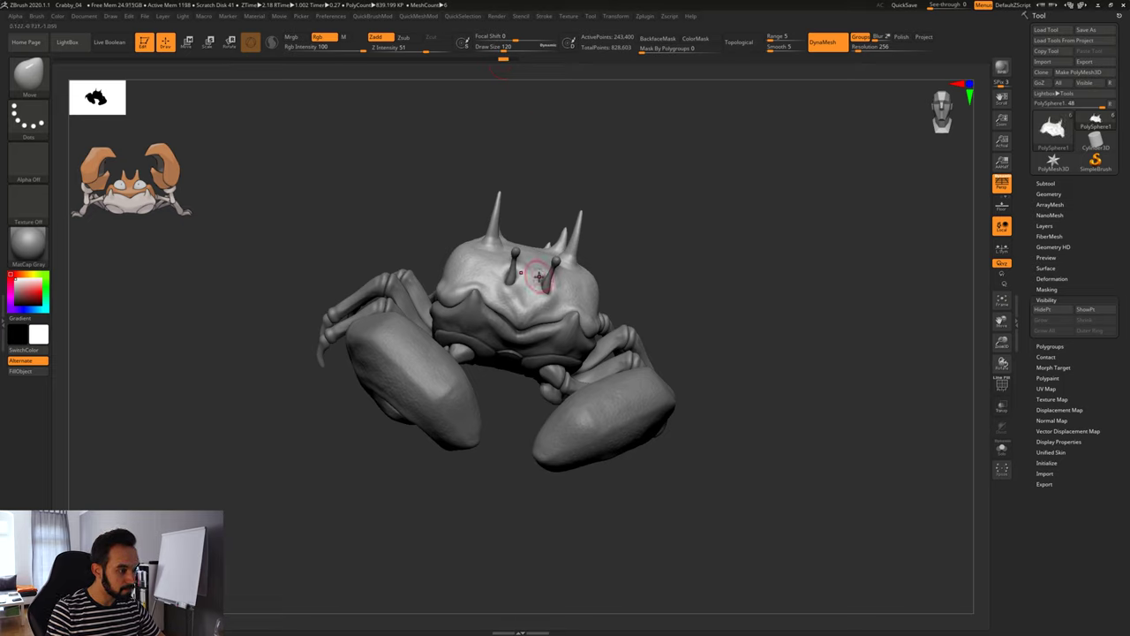
{"action": "mouse_move", "coordinate": [641, 269]}
{"action": "left_mouse_down"}
{"action": "mouse_move", "coordinate": [567, 278]}
{"action": "mouse_move", "coordinate": [582, 284]}
{"action": "mouse_move", "coordinate": [648, 261]}
{"action": "mouse_move", "coordinate": [545, 291]}
{"action": "left_mouse_up"}
{"action": "mouse_move", "coordinate": [671, 264]}
{"action": "left_mouse_down"}
{"action": "mouse_move", "coordinate": [716, 233]}
{"action": "mouse_move", "coordinate": [733, 257]}
{"action": "mouse_move", "coordinate": [721, 295]}
{"action": "mouse_move", "coordinate": [741, 272]}
{"action": "mouse_move", "coordinate": [768, 293]}
{"action": "mouse_move", "coordinate": [741, 295]}
{"action": "mouse_move", "coordinate": [770, 298]}
{"action": "mouse_move", "coordinate": [739, 336]}
{"action": "mouse_move", "coordinate": [789, 323]}
{"action": "mouse_move", "coordinate": [762, 325]}
{"action": "mouse_move", "coordinate": [775, 343]}
{"action": "mouse_move", "coordinate": [751, 376]}
{"action": "mouse_move", "coordinate": [768, 371]}
{"action": "mouse_move", "coordinate": [792, 402]}
{"action": "mouse_move", "coordinate": [725, 388]}
{"action": "mouse_move", "coordinate": [782, 403]}
{"action": "mouse_move", "coordinate": [734, 277]}
{"action": "mouse_move", "coordinate": [799, 362]}
{"action": "mouse_move", "coordinate": [683, 280]}
{"action": "mouse_move", "coordinate": [750, 345]}
{"action": "mouse_move", "coordinate": [827, 298]}
{"action": "mouse_move", "coordinate": [777, 330]}
{"action": "mouse_move", "coordinate": [772, 368]}
{"action": "mouse_move", "coordinate": [724, 405]}
{"action": "left_mouse_up"}
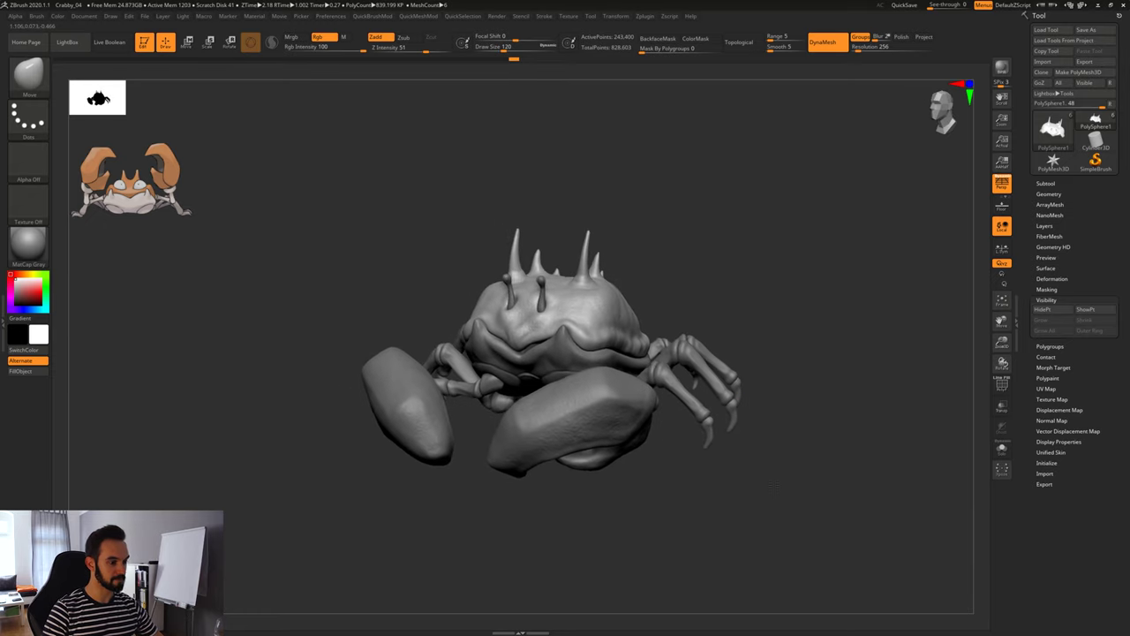
{"action": "left_click_drag", "start_coordinate": [777, 482], "coordinate": [777, 475]}
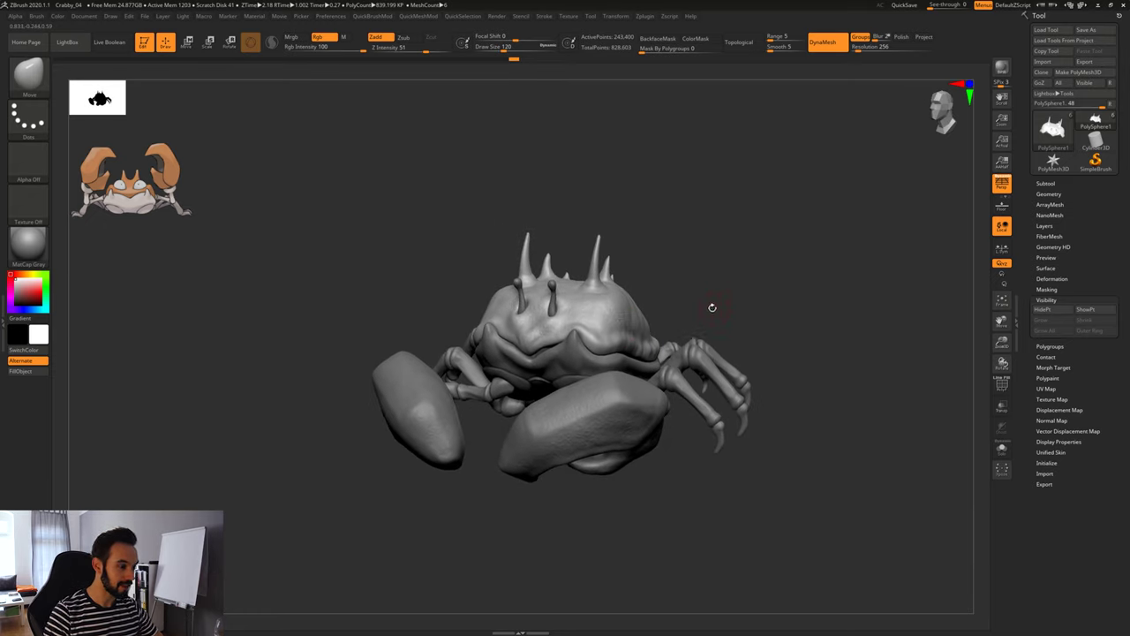
Isolate the top shell in Solo mode and set the Standard brush to Draw Size 25 and Z Intensity 24.
{"action": "left_click_drag", "start_coordinate": [652, 328], "coordinate": [784, 299], "text": "alt"}
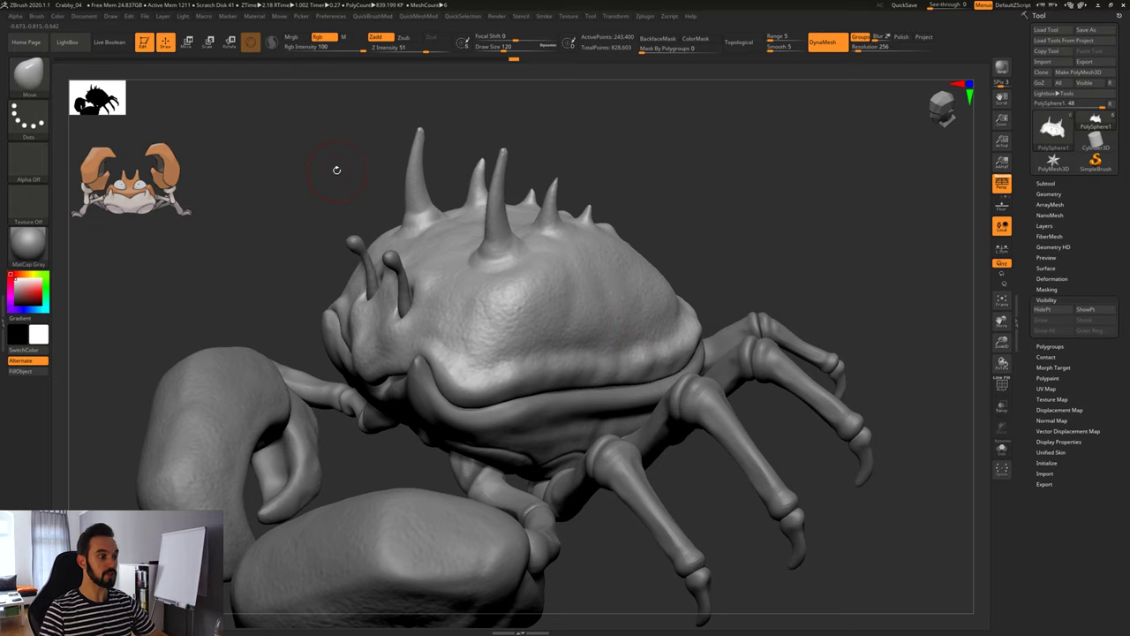
{"action": "left_click", "coordinate": [1001, 449]}
{"action": "left_click_drag", "start_coordinate": [711, 404], "coordinate": [743, 489]}
{"action": "key", "text": "1"}
{"action": "key", "text": "2"}
{"action": "key", "text": "space"}
{"action": "mouse_move", "coordinate": [542, 331]}
{"action": "left_mouse_down"}
{"action": "mouse_move", "coordinate": [529, 332]}
{"action": "mouse_move", "coordinate": [562, 321]}
{"action": "mouse_move", "coordinate": [567, 338]}
{"action": "left_mouse_up"}
{"action": "key", "text": "space"}
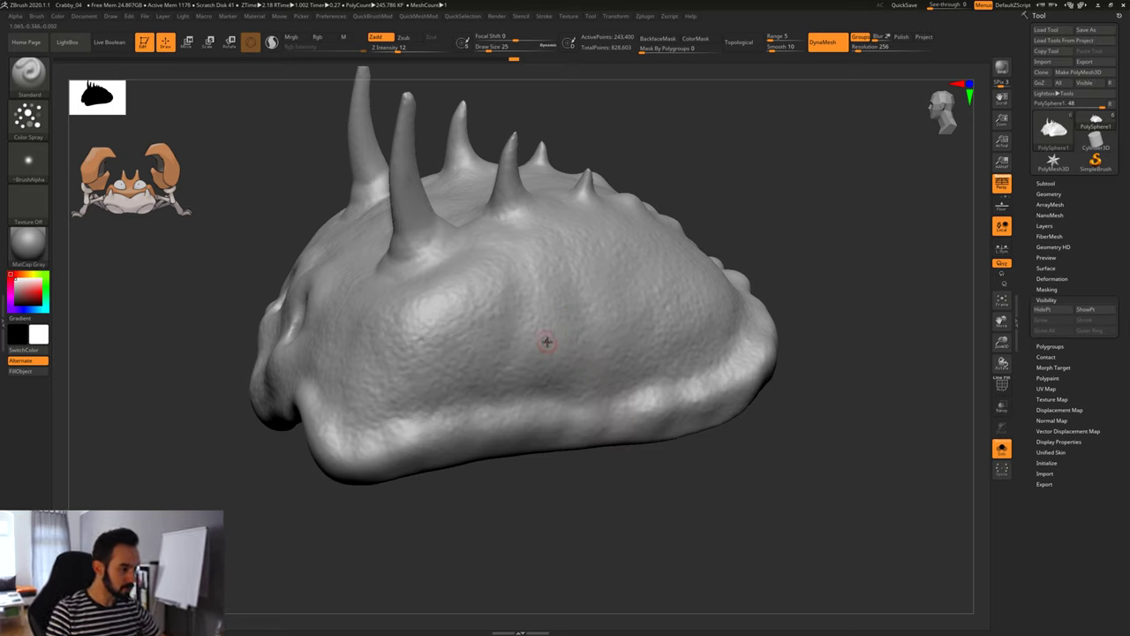
{"action": "left_click", "coordinate": [408, 48]}
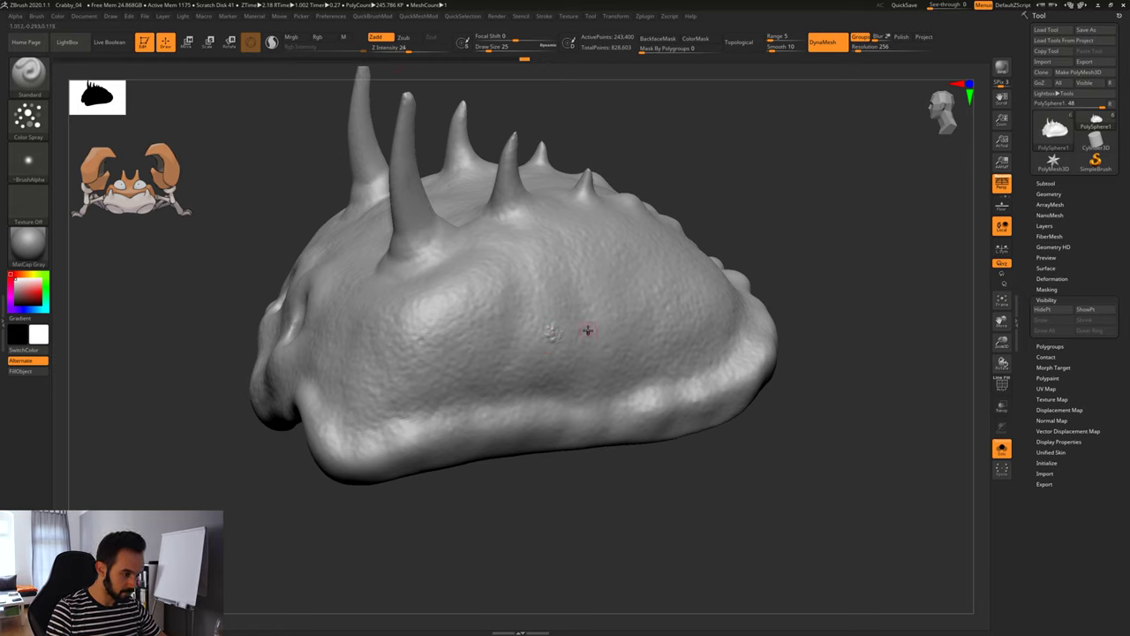
Set the brush stroke to Dots with Alpha Off and place a cluster of small round bumps on the shell's side.
{"action": "left_click", "coordinate": [28, 116]}
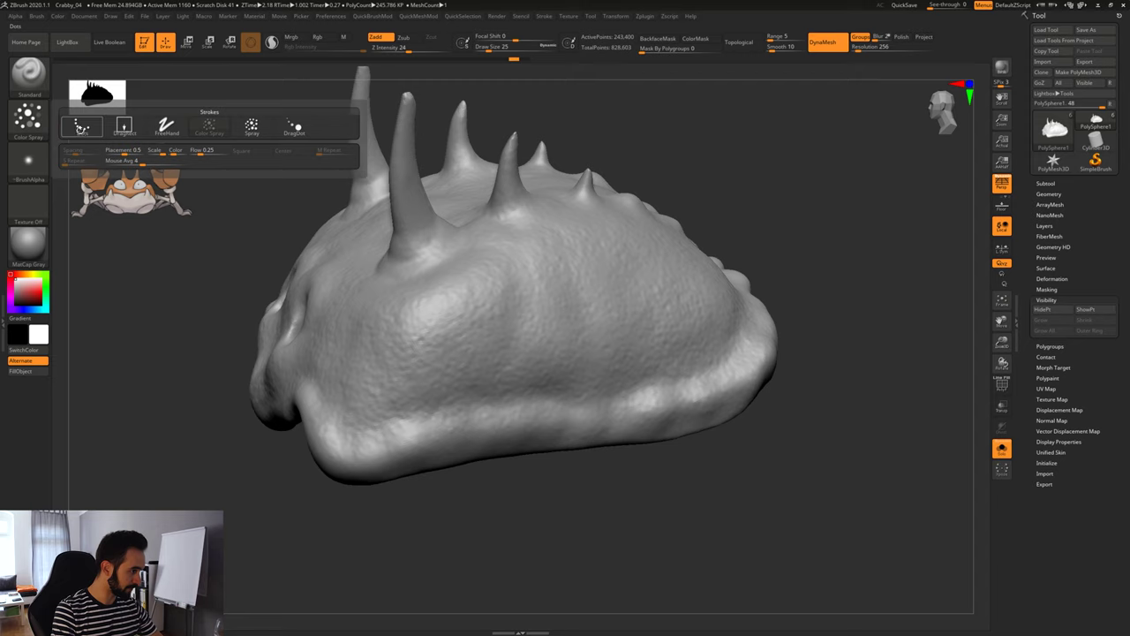
{"action": "left_click", "coordinate": [81, 127]}
{"action": "left_click", "coordinate": [28, 159]}
{"action": "left_click", "coordinate": [79, 169]}
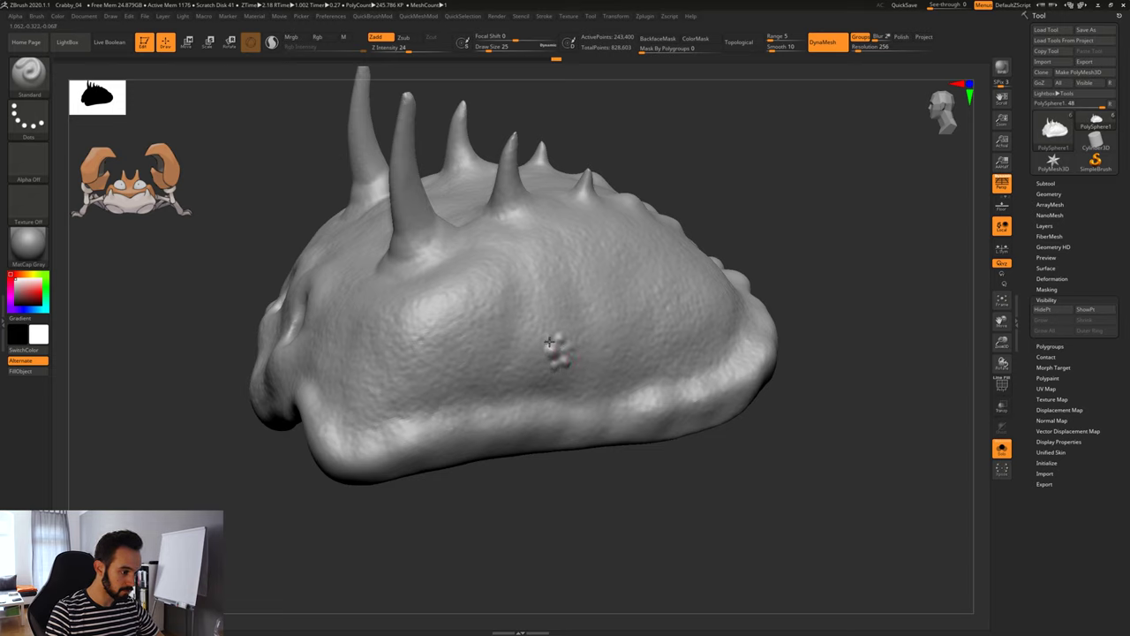
{"action": "mouse_move", "coordinate": [733, 270]}
{"action": "left_mouse_down"}
{"action": "mouse_move", "coordinate": [788, 281]}
{"action": "mouse_move", "coordinate": [767, 314]}
{"action": "mouse_move", "coordinate": [710, 318]}
{"action": "mouse_move", "coordinate": [750, 320]}
{"action": "mouse_move", "coordinate": [752, 335]}
{"action": "mouse_move", "coordinate": [732, 337]}
{"action": "mouse_move", "coordinate": [736, 353]}
{"action": "mouse_move", "coordinate": [708, 329]}
{"action": "mouse_move", "coordinate": [747, 316]}
{"action": "mouse_move", "coordinate": [754, 356]}
{"action": "left_mouse_up"}
Try smoothing the tips of the shell's spikes at Draw Size 74.
{"action": "key", "text": "space"}
{"action": "mouse_move", "coordinate": [381, 131]}
{"action": "left_mouse_down"}
{"action": "mouse_move", "coordinate": [390, 131]}
{"action": "mouse_move", "coordinate": [378, 128]}
{"action": "left_mouse_up"}
{"action": "key", "text": "ctrl+z"}
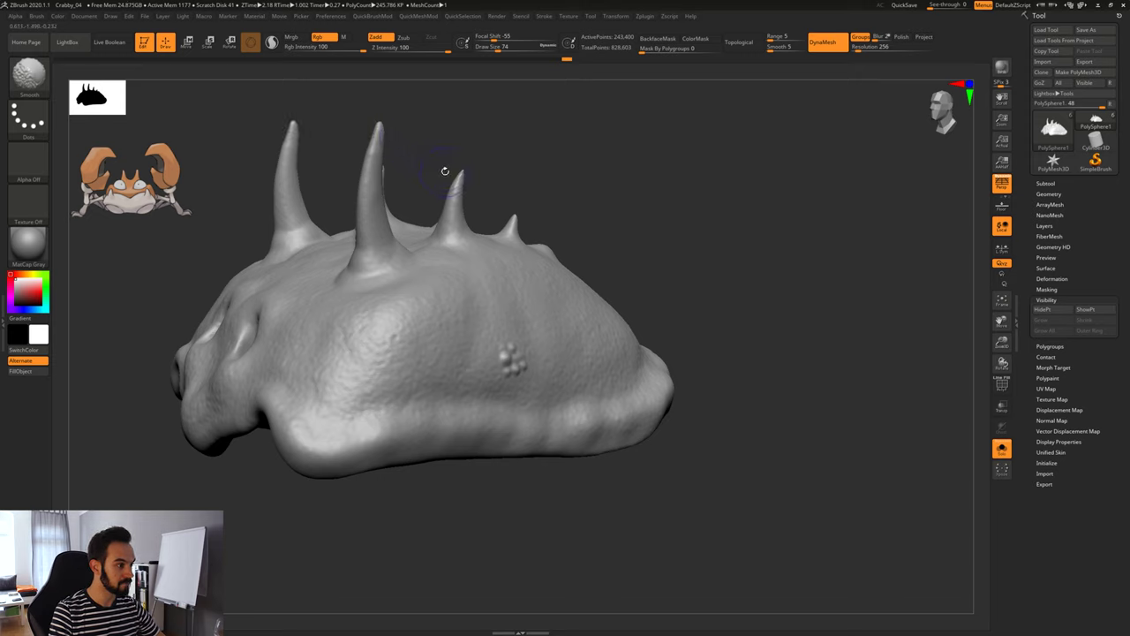
{"action": "left_click_drag", "start_coordinate": [460, 176], "coordinate": [461, 182], "text": "shift"}
{"action": "left_click_drag", "start_coordinate": [722, 290], "coordinate": [710, 293]}
{"action": "left_click_drag", "start_coordinate": [613, 497], "coordinate": [651, 477], "text": "alt"}
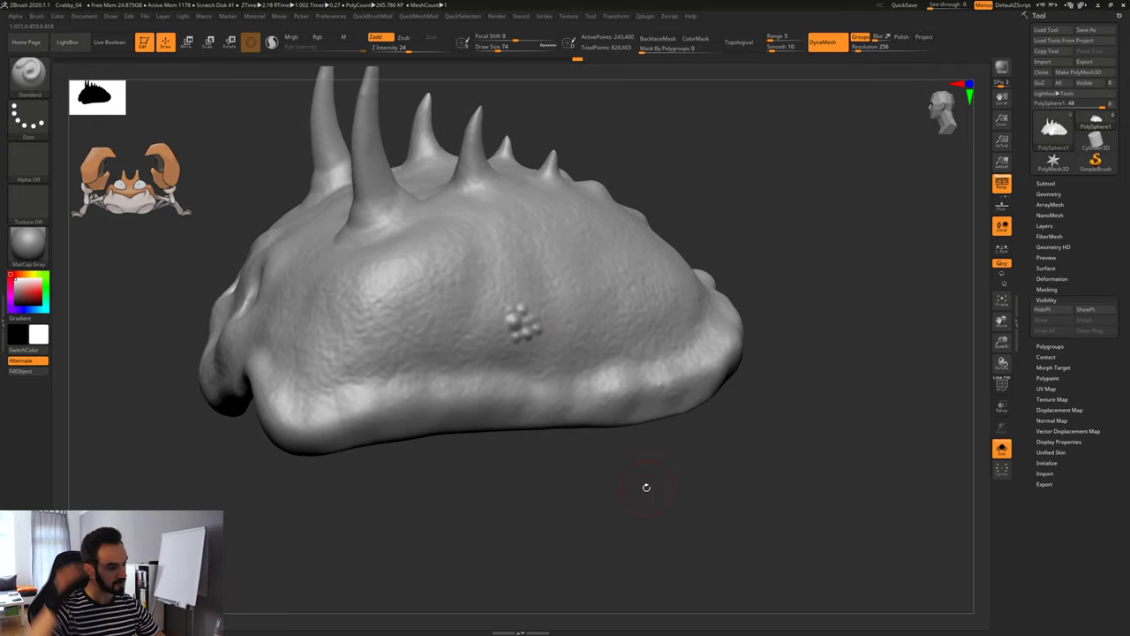
Undo the spike smoothing and the cluster of round bumps on the shell's side.
{"action": "key", "text": "ctrl"}
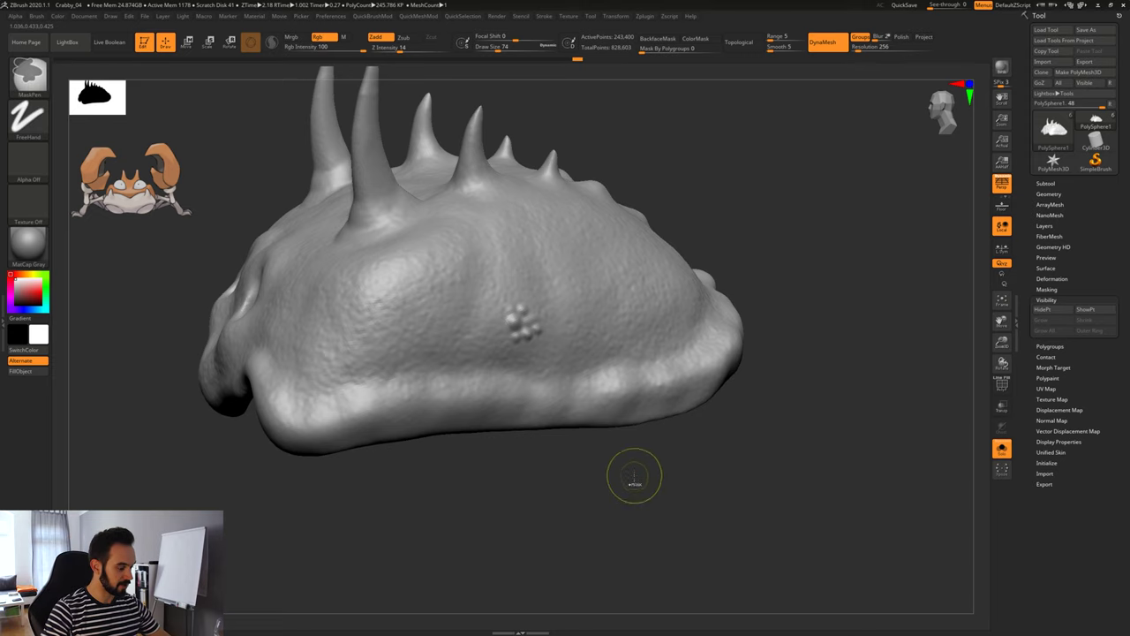
{"action": "key", "text": "ctrl+z"}
{"action": "key", "text": "ctrl+z"}
{"action": "key", "text": "ctrl+z"}
{"action": "key", "text": "ctrl+z"}
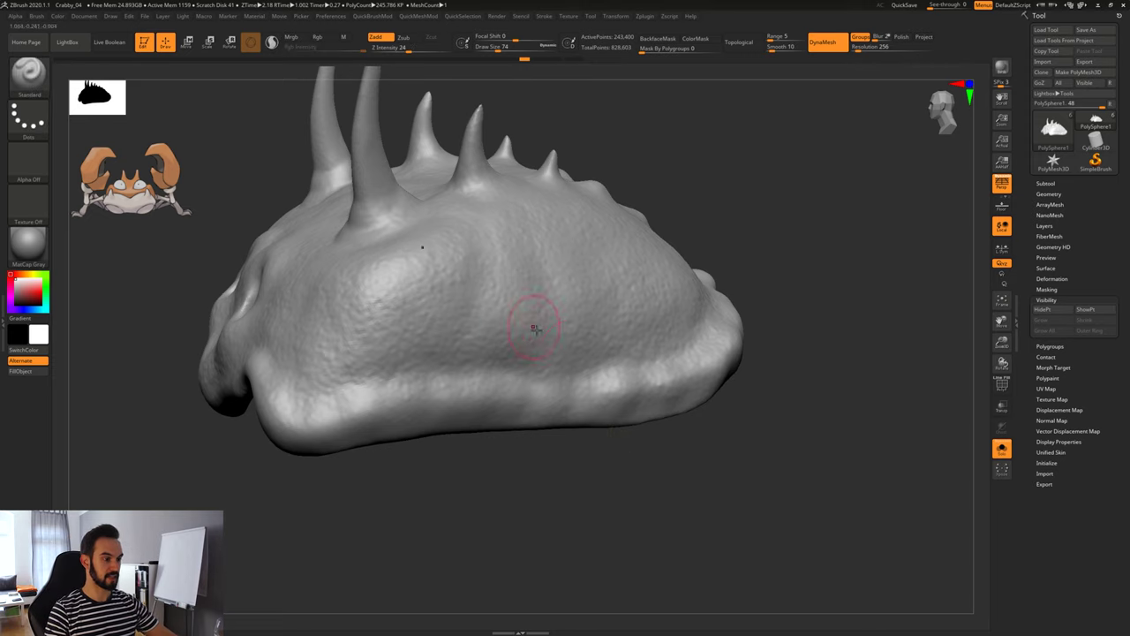
Set the DynaMesh resolution to 512 and remesh the top shell.
{"action": "left_click_drag", "start_coordinate": [865, 46], "coordinate": [853, 66]}
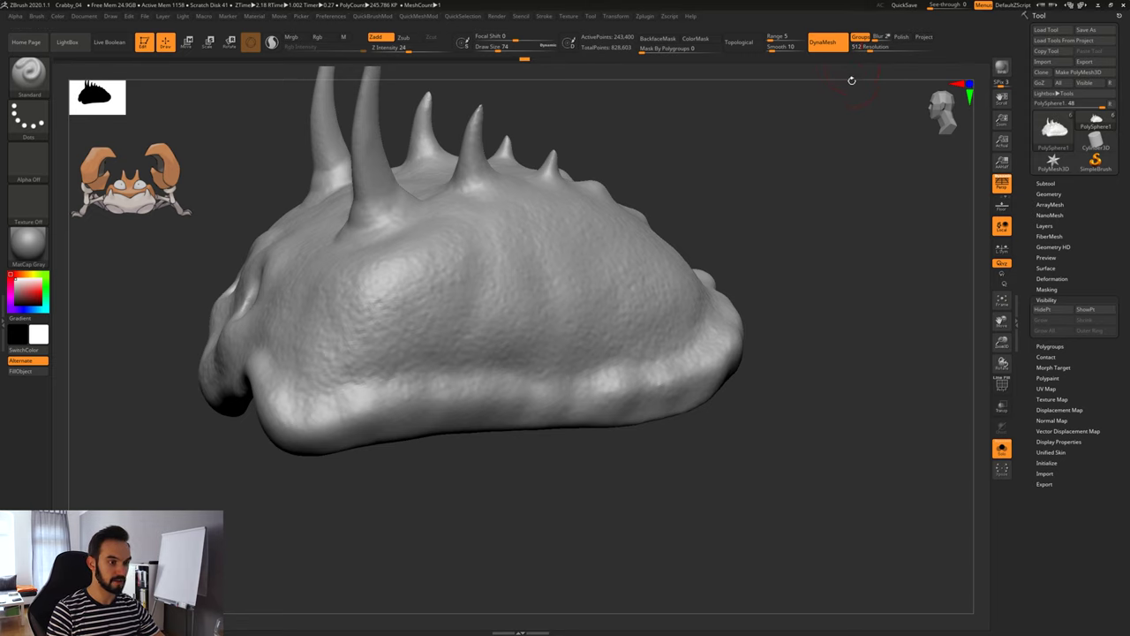
{"action": "mouse_move", "coordinate": [831, 299]}
{"action": "left_mouse_down", "text": "ctrl"}
{"action": "mouse_move", "coordinate": [832, 267]}
{"action": "mouse_move", "coordinate": [806, 363]}
{"action": "left_mouse_up", "text": "ctrl"}
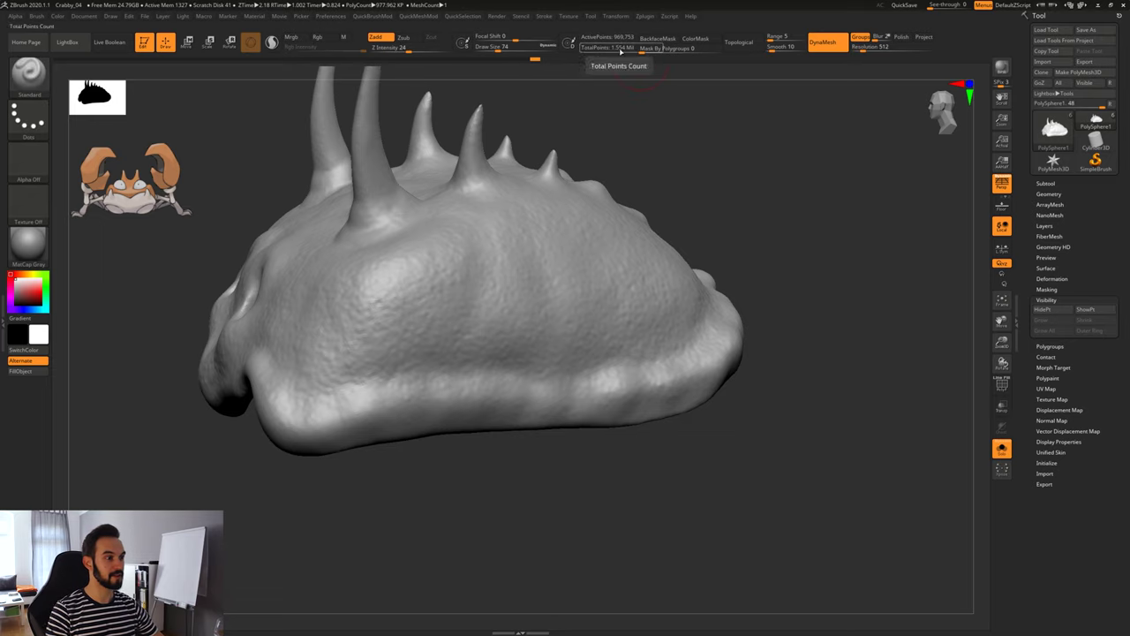
Set the Draw Size to 23, test a cluster of small round bumps on the shell's side, and undo the test bumps.
{"action": "mouse_move", "coordinate": [784, 280]}
{"action": "left_mouse_down", "text": "alt"}
{"action": "mouse_move", "coordinate": [767, 220]}
{"action": "mouse_move", "coordinate": [795, 265]}
{"action": "mouse_move", "coordinate": [751, 363]}
{"action": "mouse_move", "coordinate": [744, 354]}
{"action": "mouse_move", "coordinate": [785, 326]}
{"action": "mouse_move", "coordinate": [767, 400]}
{"action": "mouse_move", "coordinate": [779, 358]}
{"action": "mouse_move", "coordinate": [701, 359]}
{"action": "left_mouse_up", "text": "alt"}
{"action": "right_click_drag", "start_coordinate": [724, 365], "coordinate": [618, 442], "text": "ctrl"}
{"action": "key", "text": "space"}
{"action": "left_click_drag", "start_coordinate": [621, 397], "coordinate": [613, 397]}
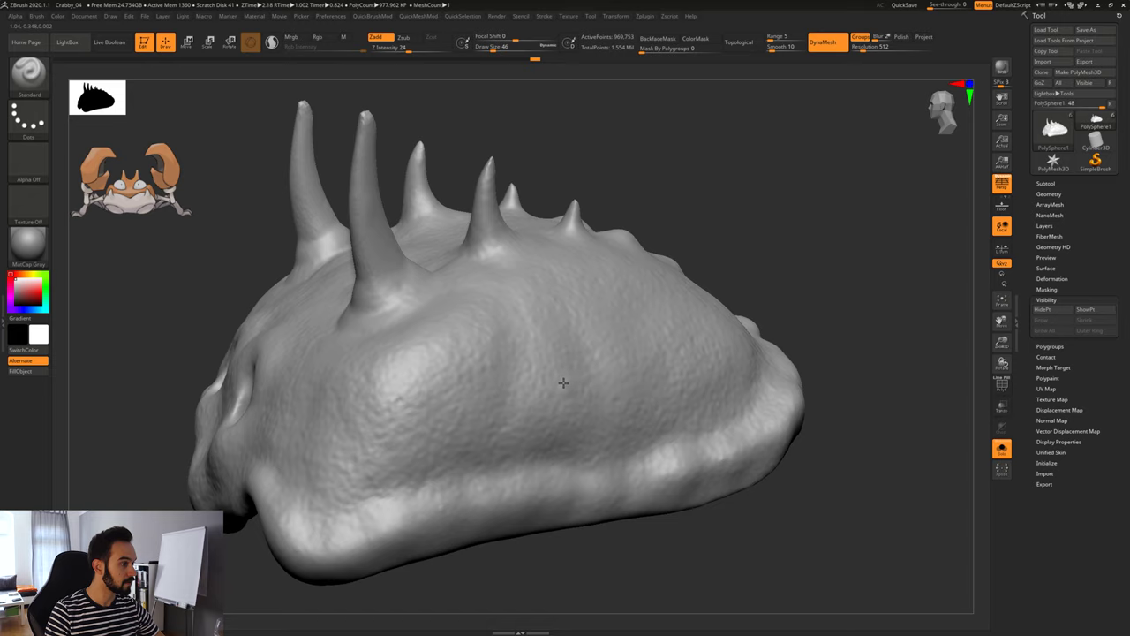
{"action": "key", "text": "space"}
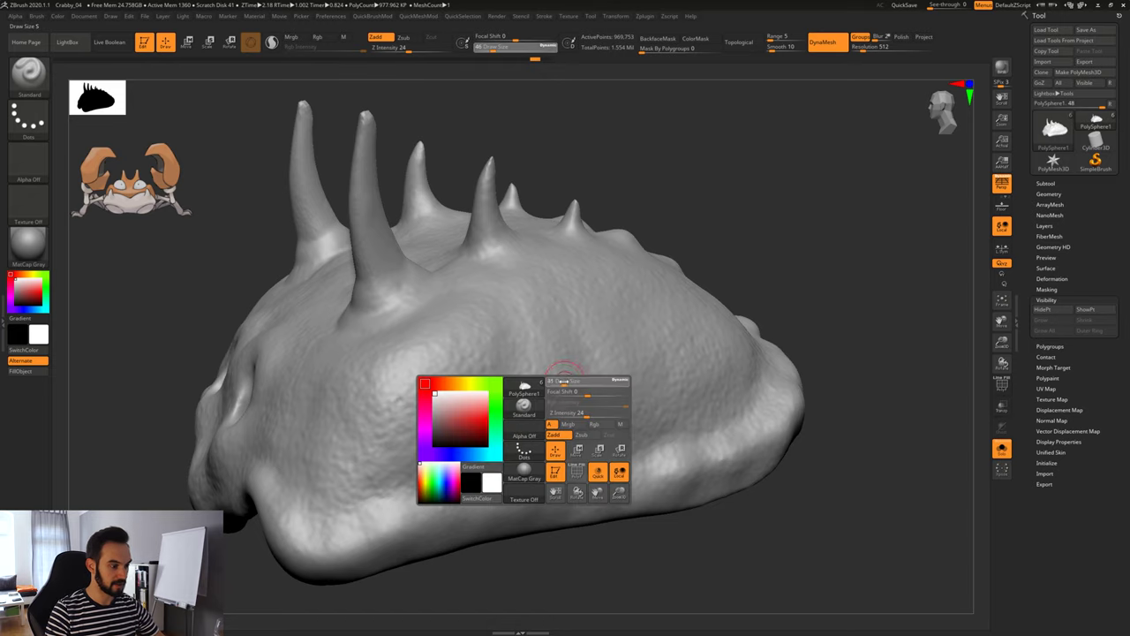
{"action": "left_click_drag", "start_coordinate": [559, 382], "coordinate": [559, 407]}
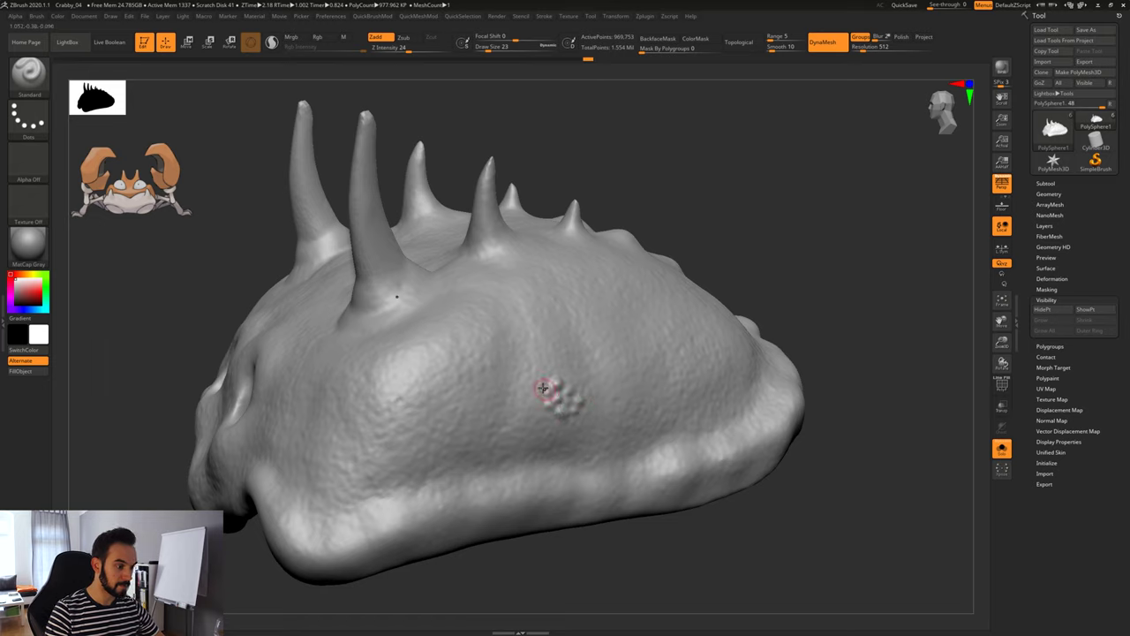
{"action": "left_click_drag", "start_coordinate": [706, 523], "coordinate": [552, 349]}
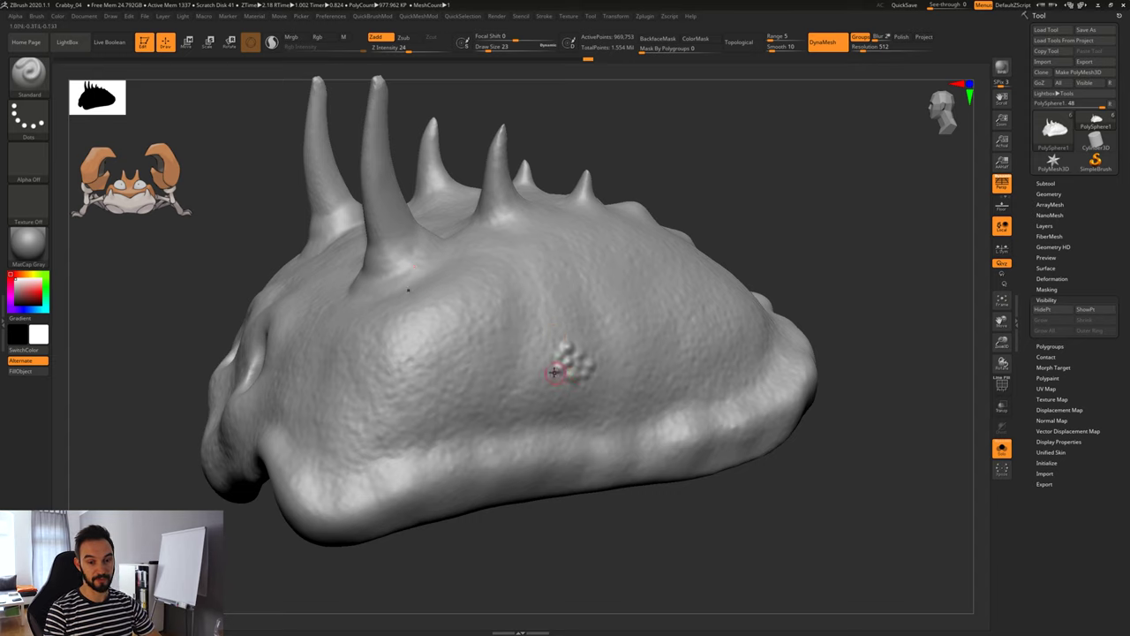
{"action": "left_click_drag", "start_coordinate": [579, 68], "coordinate": [534, 61]}
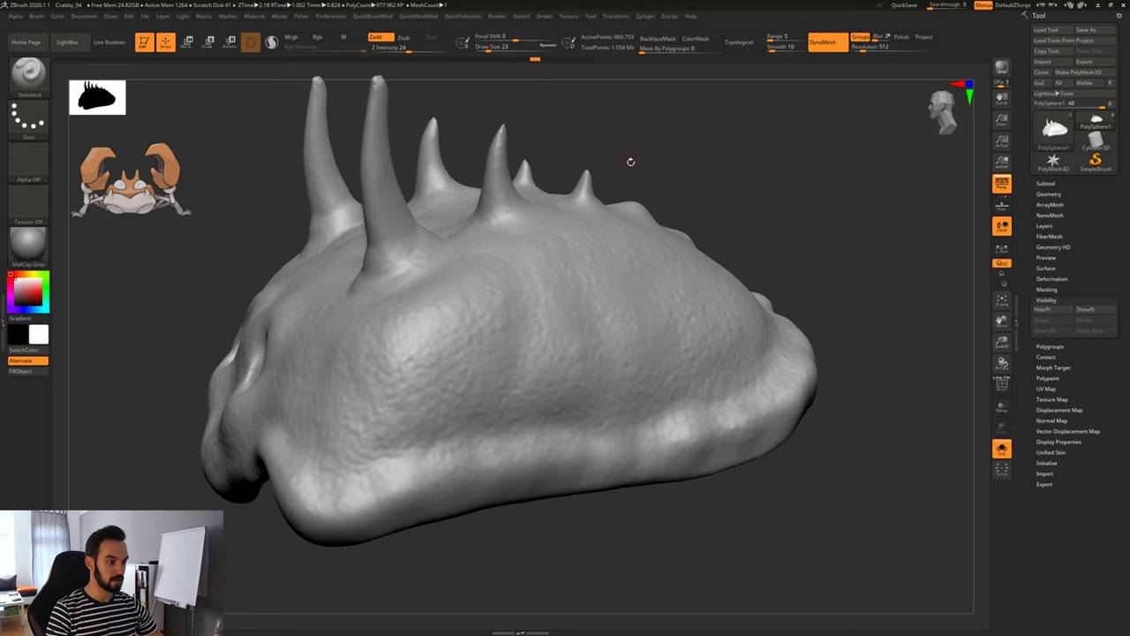
Select the XTractor brush and mark the bump-free shell state in the undo history as the reference.
{"action": "key", "text": "b"}
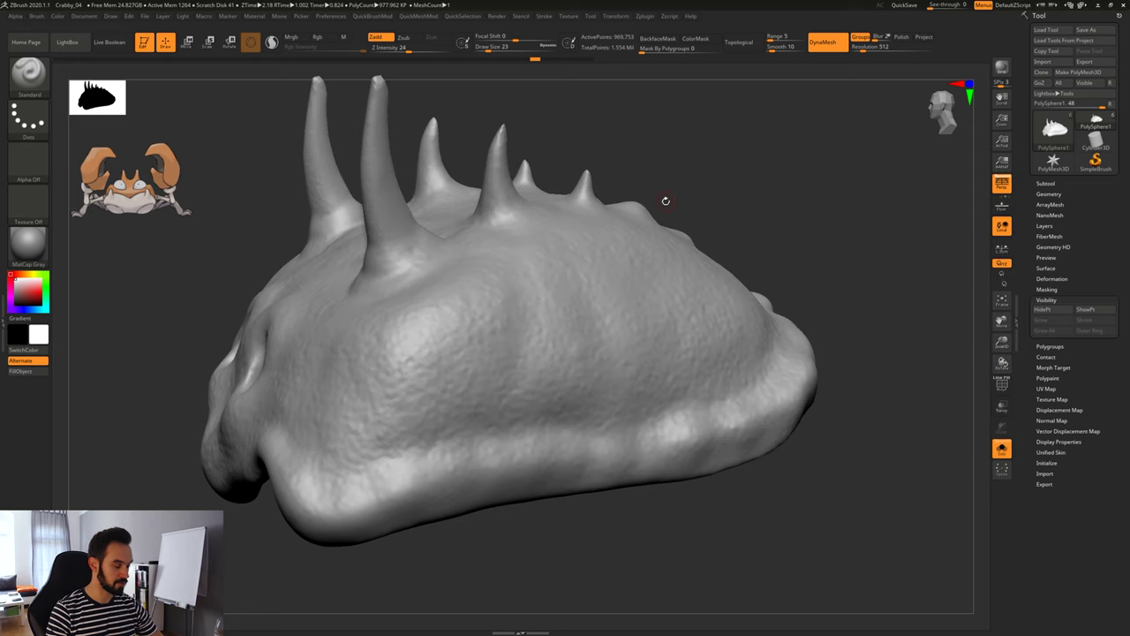
{"action": "key", "text": "b"}
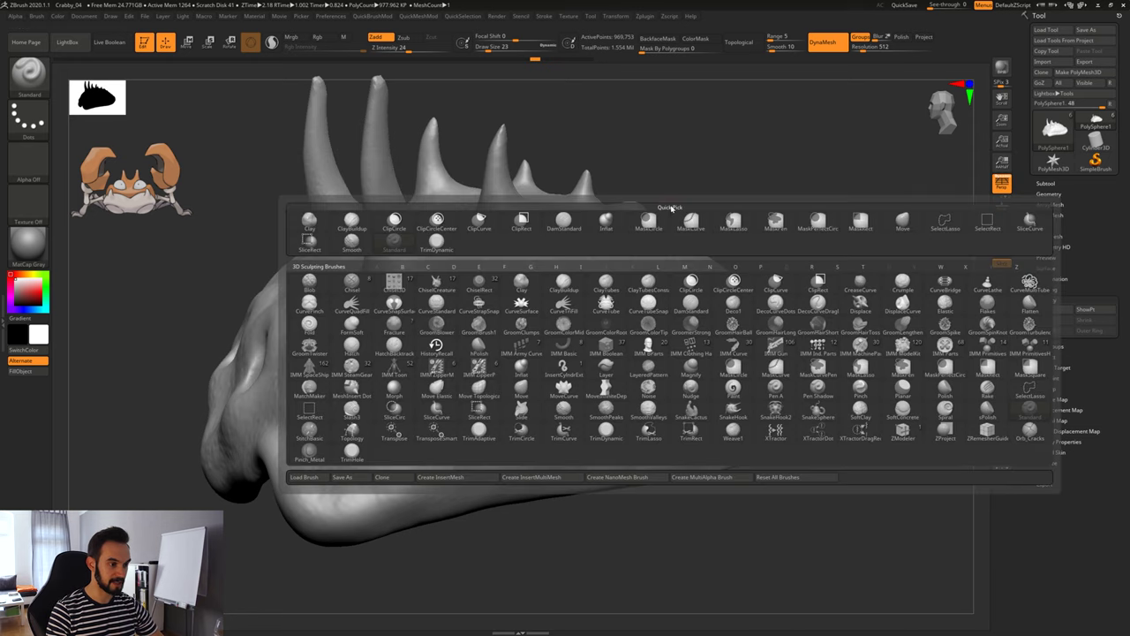
{"action": "left_click", "coordinate": [776, 431]}
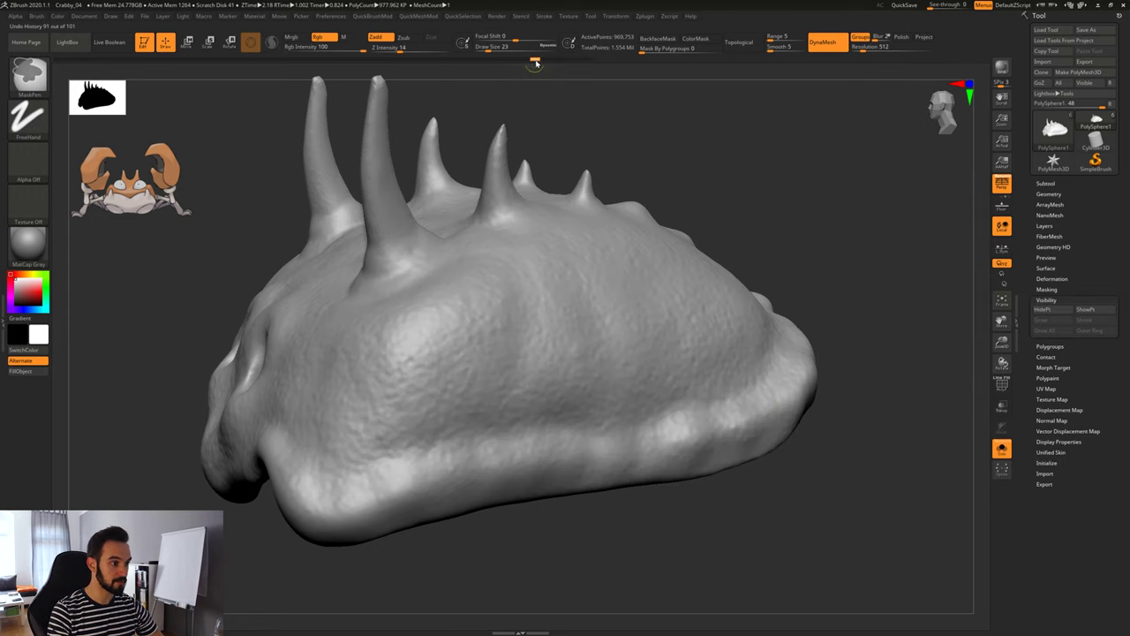
{"action": "mouse_move", "coordinate": [537, 61]}
{"action": "left_mouse_down"}
{"action": "mouse_move", "coordinate": [581, 65]}
{"action": "mouse_move", "coordinate": [535, 61]}
{"action": "left_mouse_up"}
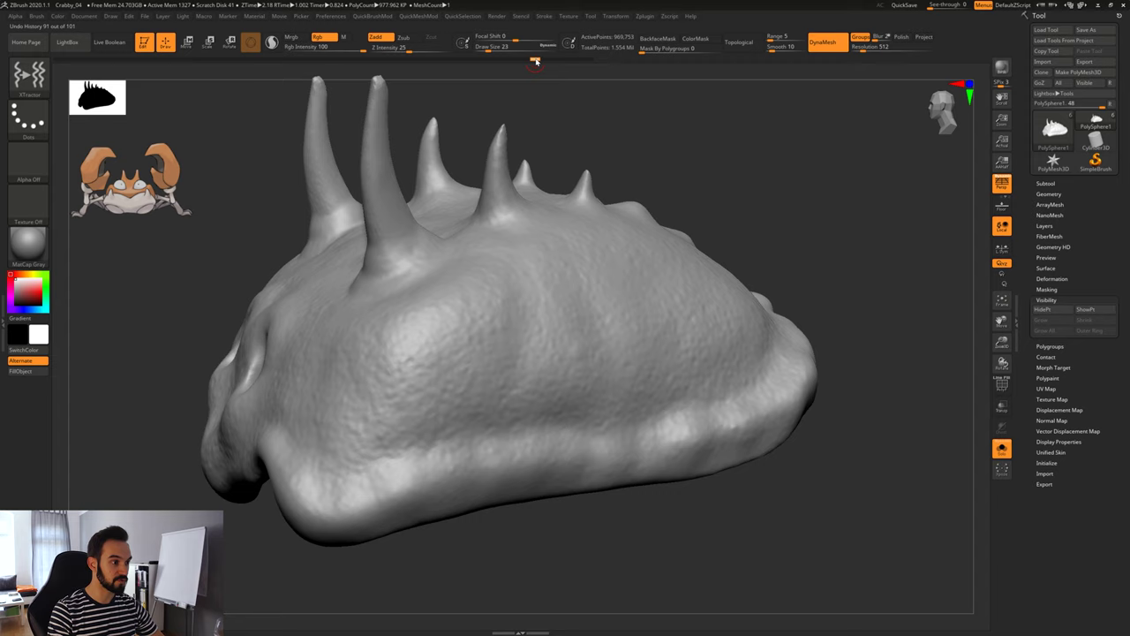
Restore the cluster of small round bumps from the undo history and capture it as the XTractor alpha at Draw Size 59.
{"action": "mouse_move", "coordinate": [536, 60]}
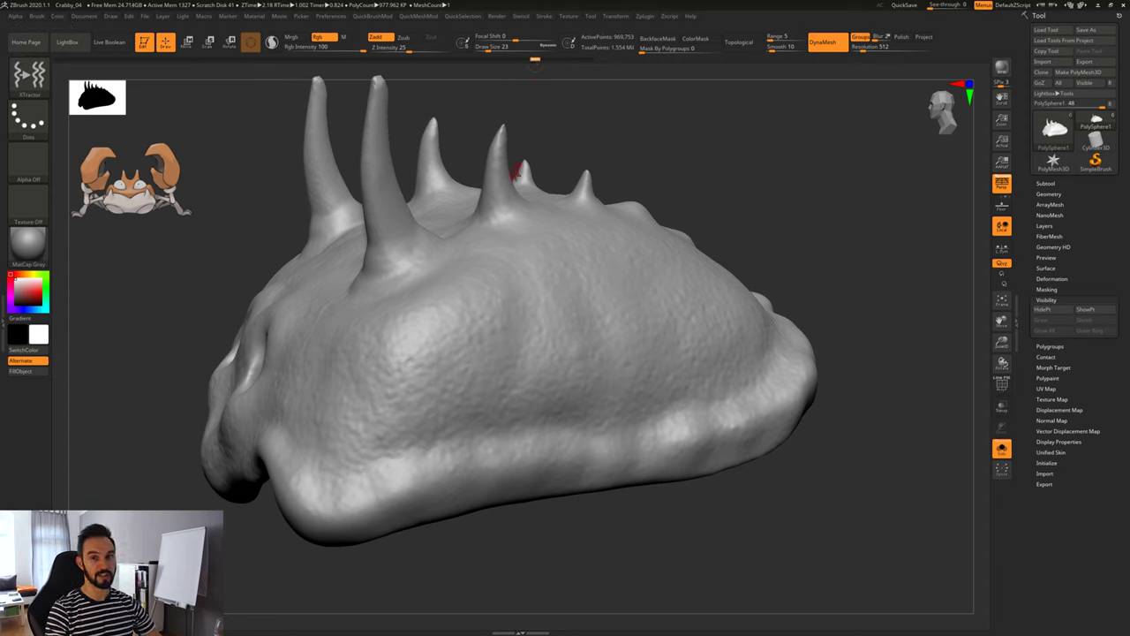
{"action": "left_click_drag", "start_coordinate": [536, 60], "coordinate": [595, 61]}
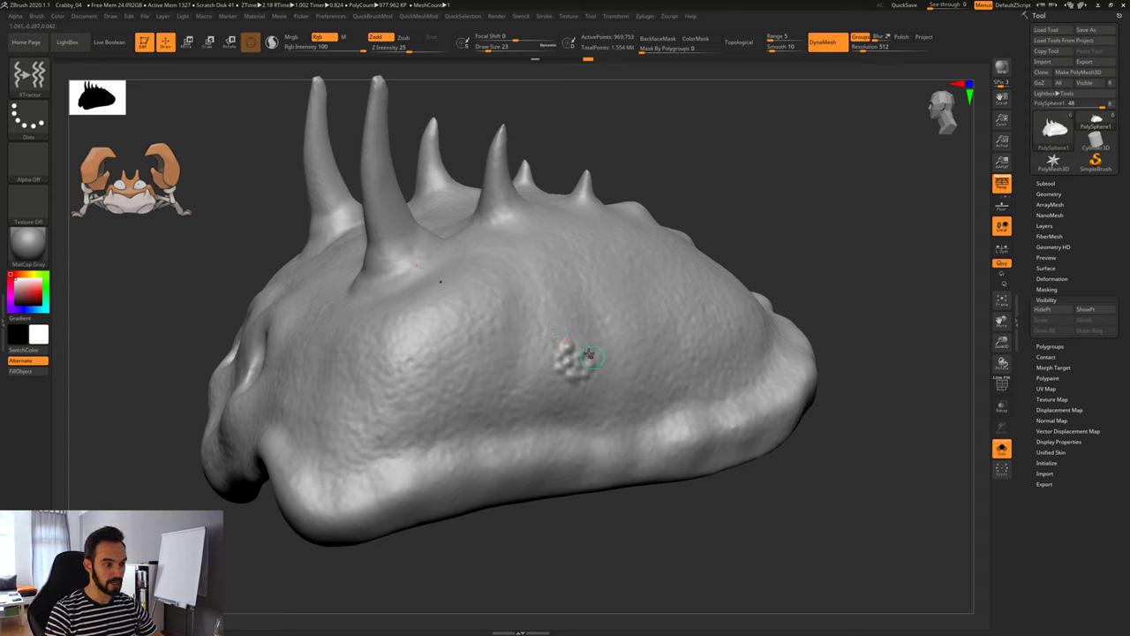
{"action": "key", "text": "s"}
{"action": "left_click_drag", "start_coordinate": [558, 357], "coordinate": [576, 361]}
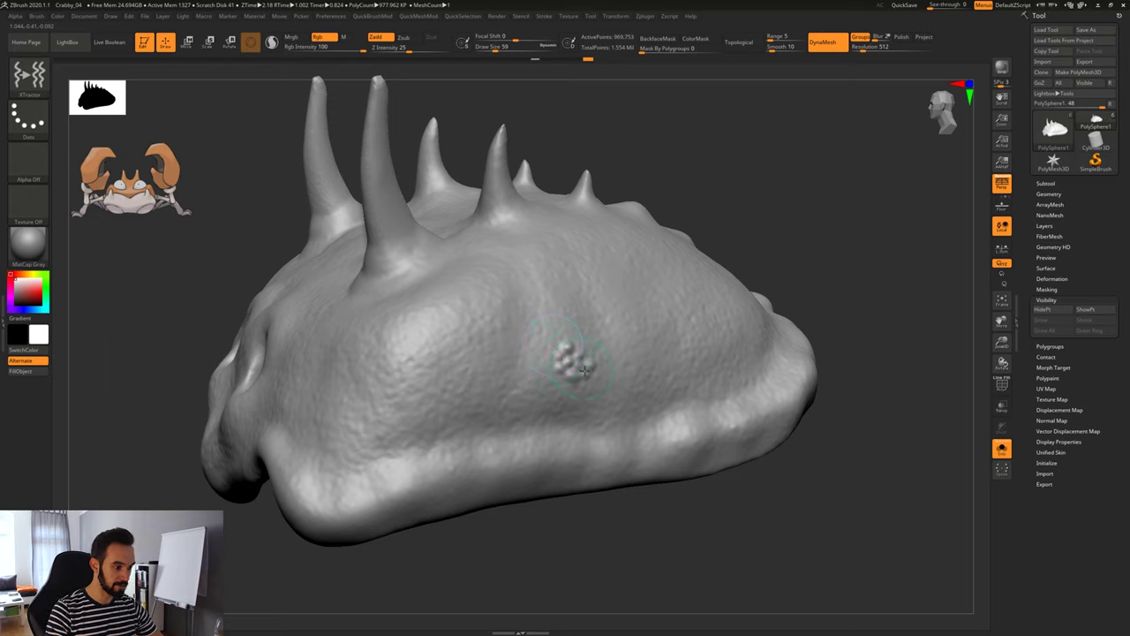
{"action": "left_click_drag", "start_coordinate": [596, 381], "coordinate": [580, 381]}
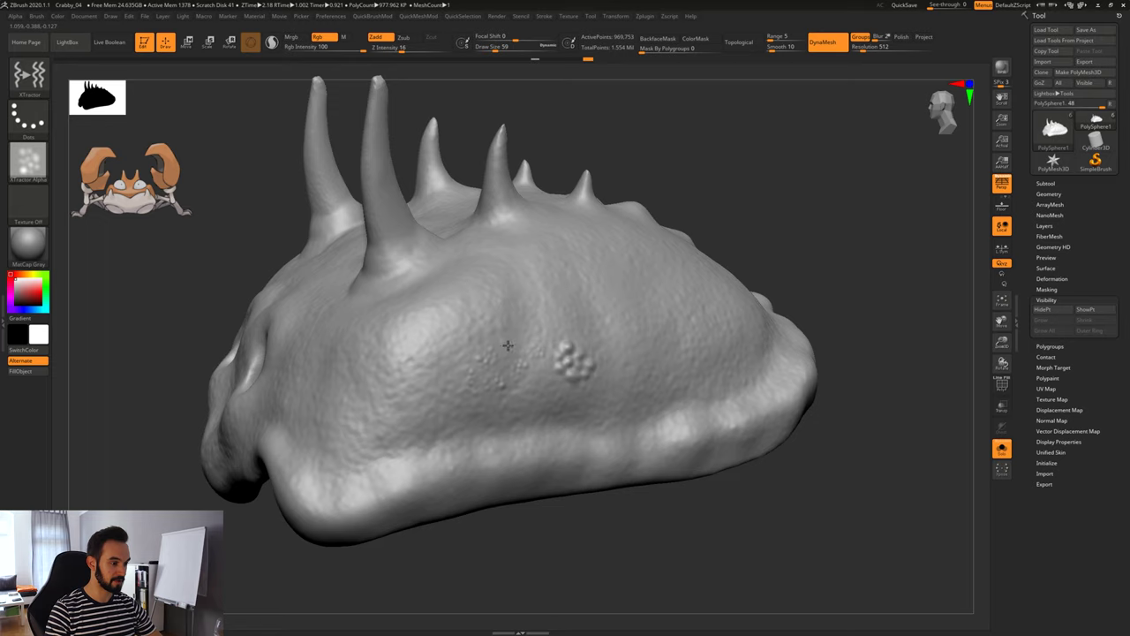
Paint the captured bump texture around the round cluster on the shell's side at Z Intensity 16.
{"action": "mouse_move", "coordinate": [602, 377]}
{"action": "left_mouse_down"}
{"action": "mouse_move", "coordinate": [521, 384]}
{"action": "mouse_move", "coordinate": [552, 382]}
{"action": "mouse_move", "coordinate": [572, 331]}
{"action": "mouse_move", "coordinate": [601, 345]}
{"action": "mouse_move", "coordinate": [596, 404]}
{"action": "mouse_move", "coordinate": [513, 382]}
{"action": "left_mouse_up"}
{"action": "mouse_move", "coordinate": [534, 325]}
{"action": "left_mouse_down"}
{"action": "mouse_move", "coordinate": [613, 335]}
{"action": "mouse_move", "coordinate": [606, 415]}
{"action": "left_mouse_up"}
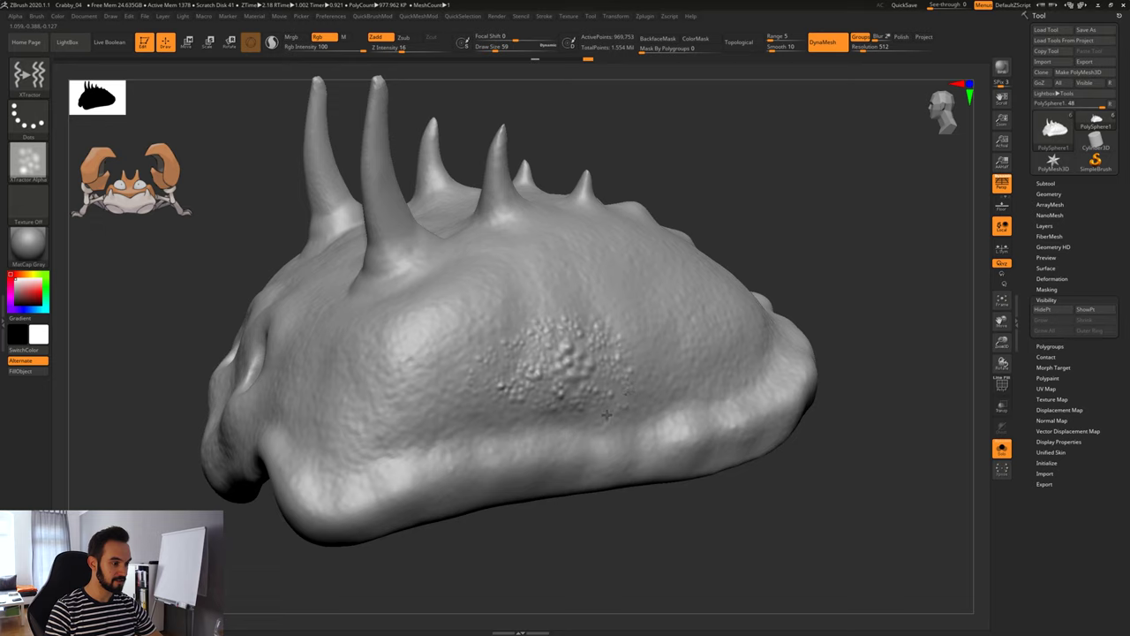
{"action": "mouse_move", "coordinate": [524, 318]}
{"action": "left_mouse_down"}
{"action": "mouse_move", "coordinate": [601, 309]}
{"action": "mouse_move", "coordinate": [641, 378]}
{"action": "mouse_move", "coordinate": [580, 443]}
{"action": "mouse_move", "coordinate": [503, 424]}
{"action": "left_mouse_up"}
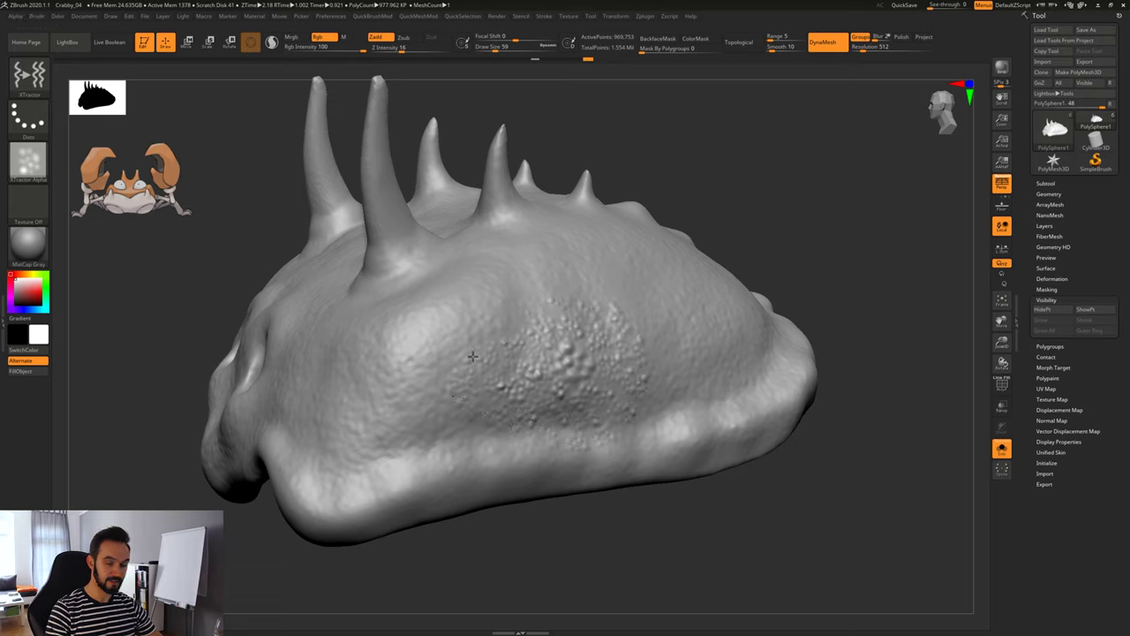
Set the Draw Size to 68 and paint bumps over the front and upper parts of the shell's side.
{"action": "left_click_drag", "start_coordinate": [787, 456], "coordinate": [747, 493], "text": "alt"}
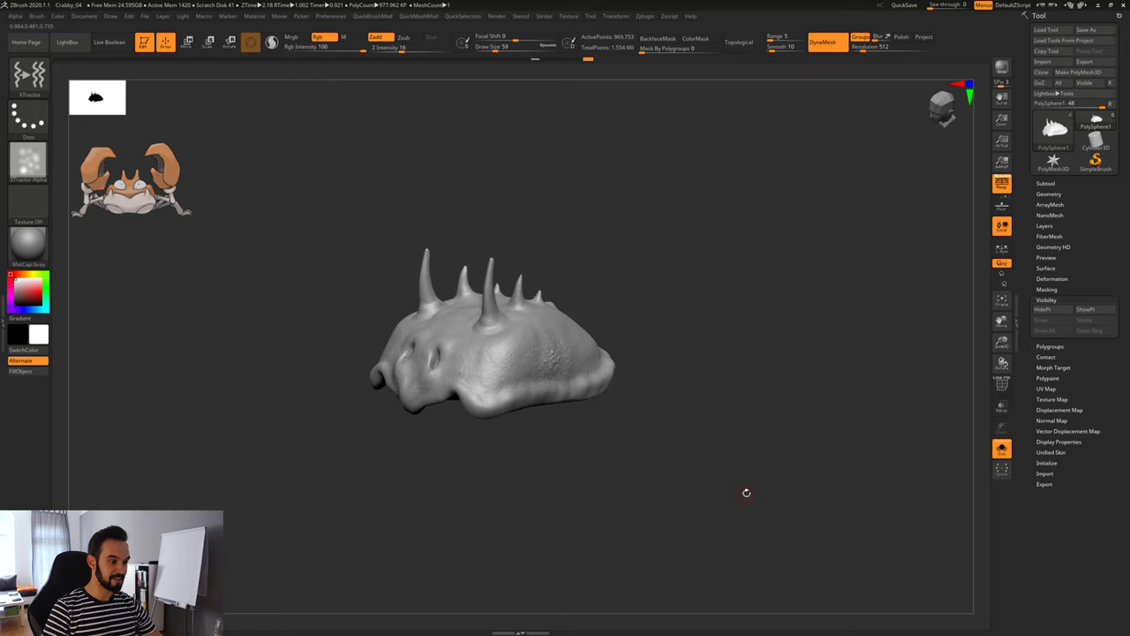
{"action": "left_click_drag", "start_coordinate": [686, 437], "coordinate": [729, 507]}
{"action": "key", "text": "]"}
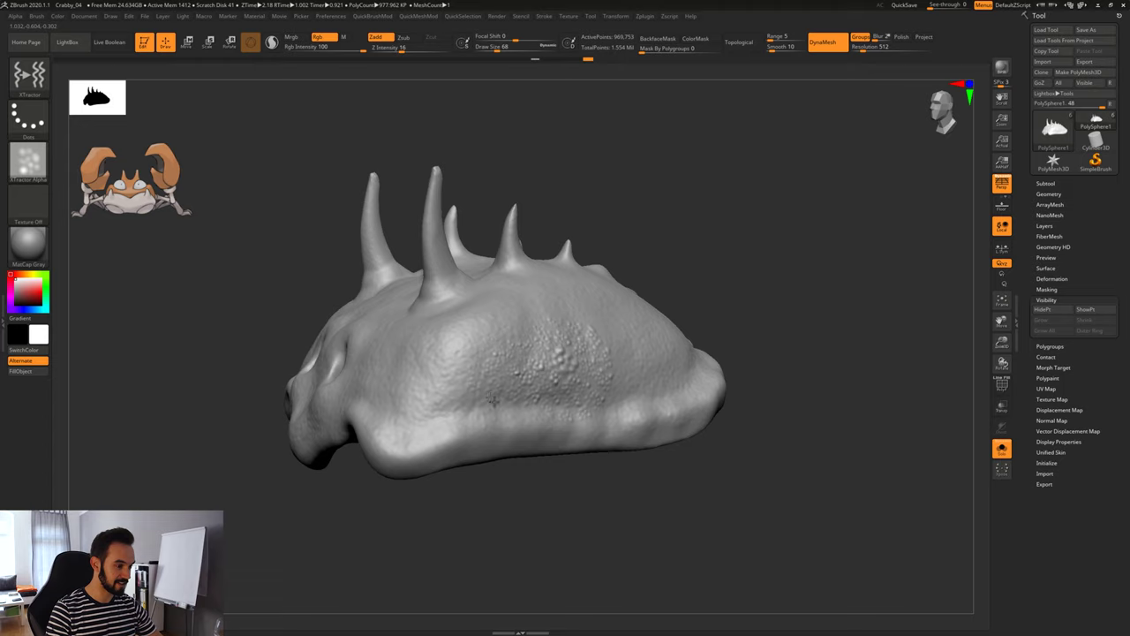
{"action": "mouse_move", "coordinate": [505, 410]}
{"action": "left_mouse_down"}
{"action": "mouse_move", "coordinate": [468, 350]}
{"action": "mouse_move", "coordinate": [424, 391]}
{"action": "left_mouse_up"}
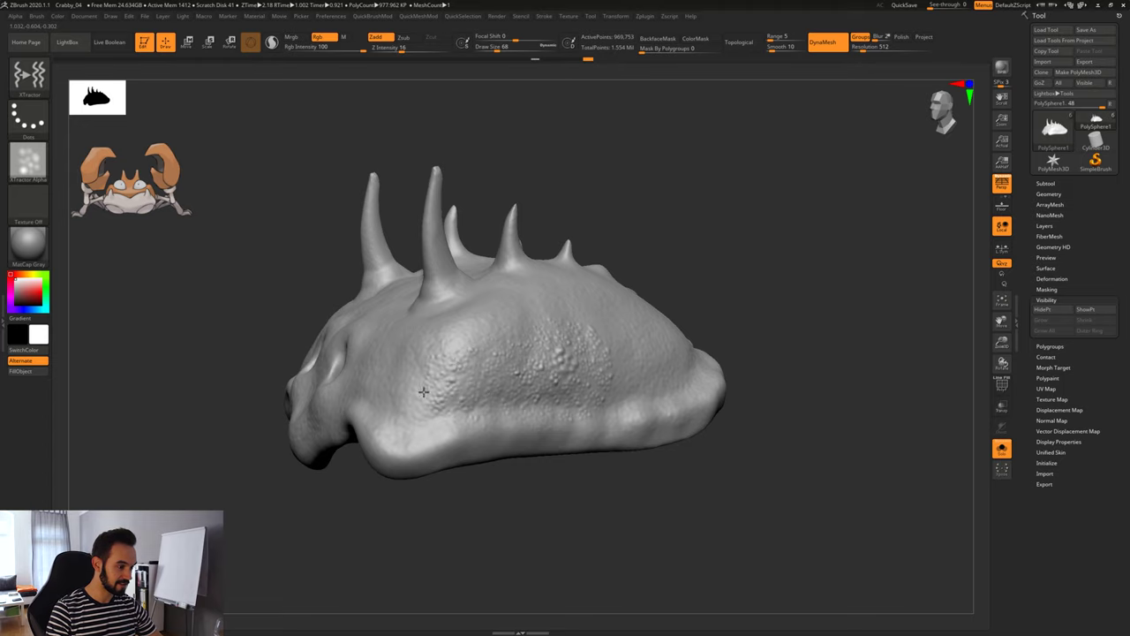
{"action": "left_click", "coordinate": [550, 315]}
Extend the bump texture over the upper and rear areas of the shell's side.
{"action": "left_click_drag", "start_coordinate": [637, 220], "coordinate": [590, 268]}
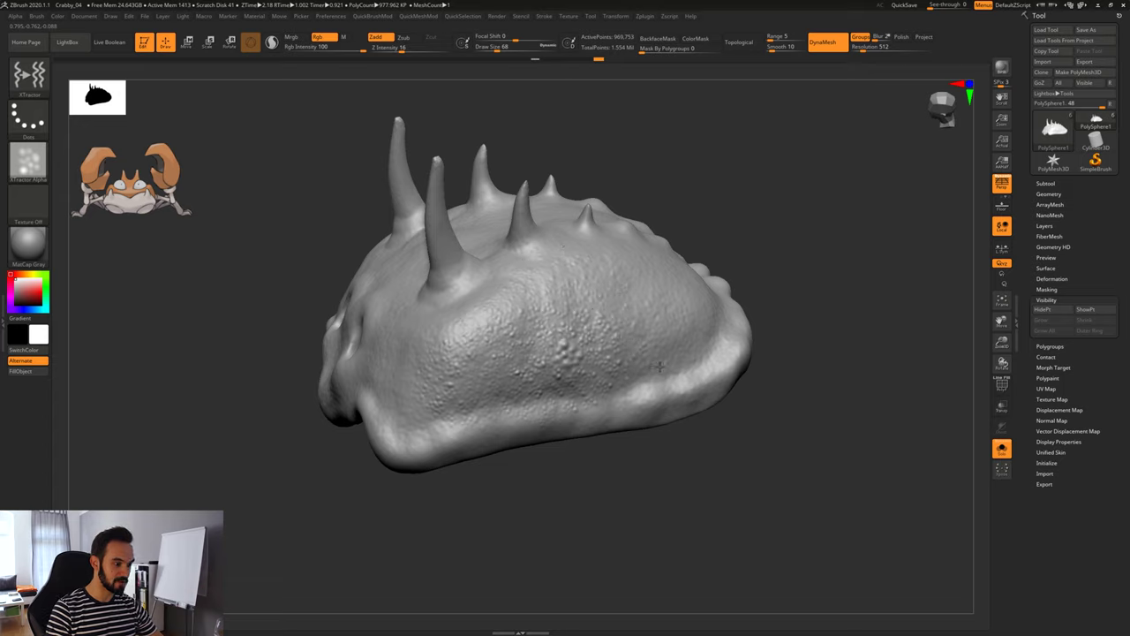
{"action": "right_click_drag", "start_coordinate": [649, 309], "coordinate": [631, 241]}
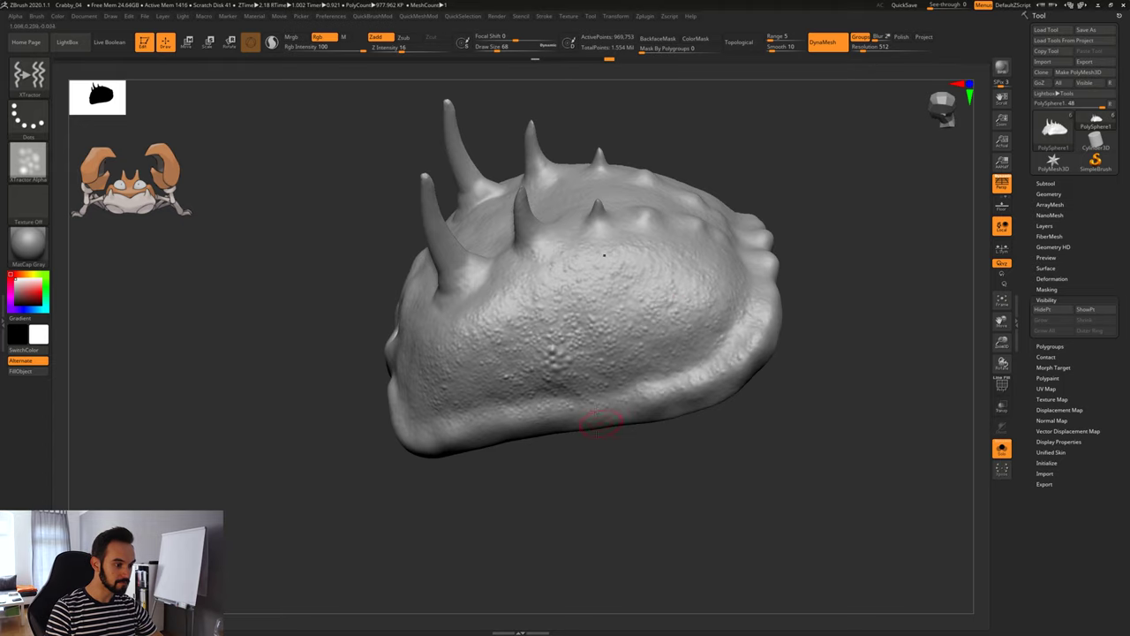
{"action": "right_click_drag", "start_coordinate": [565, 408], "coordinate": [620, 405]}
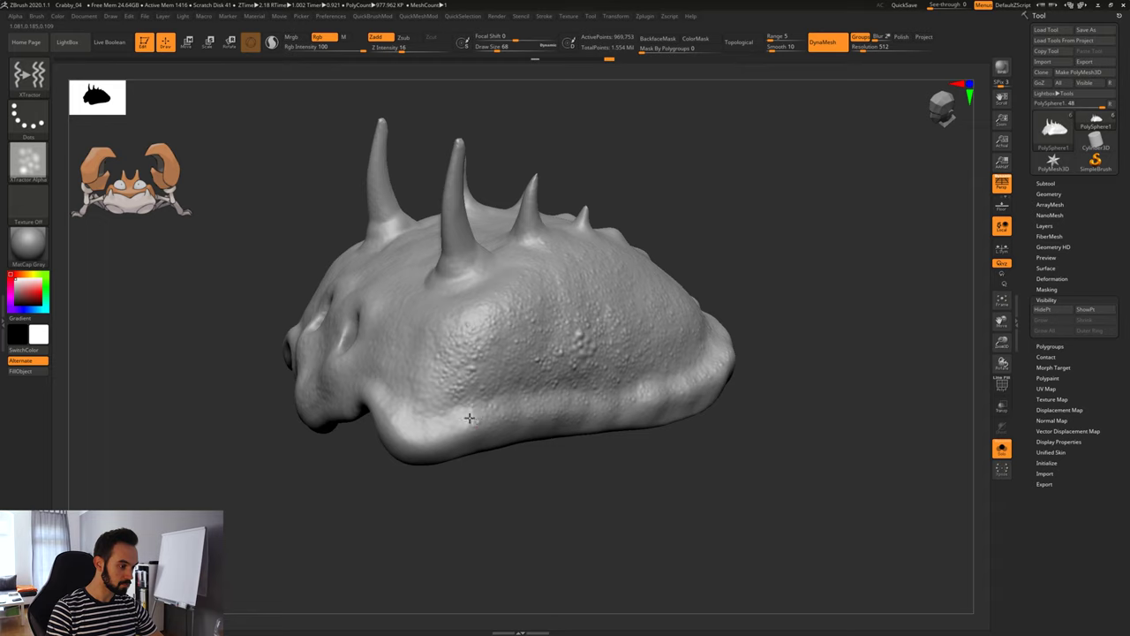
{"action": "mouse_move", "coordinate": [424, 383]}
{"action": "right_mouse_down"}
{"action": "mouse_move", "coordinate": [535, 462]}
{"action": "mouse_move", "coordinate": [449, 361]}
{"action": "right_mouse_up"}
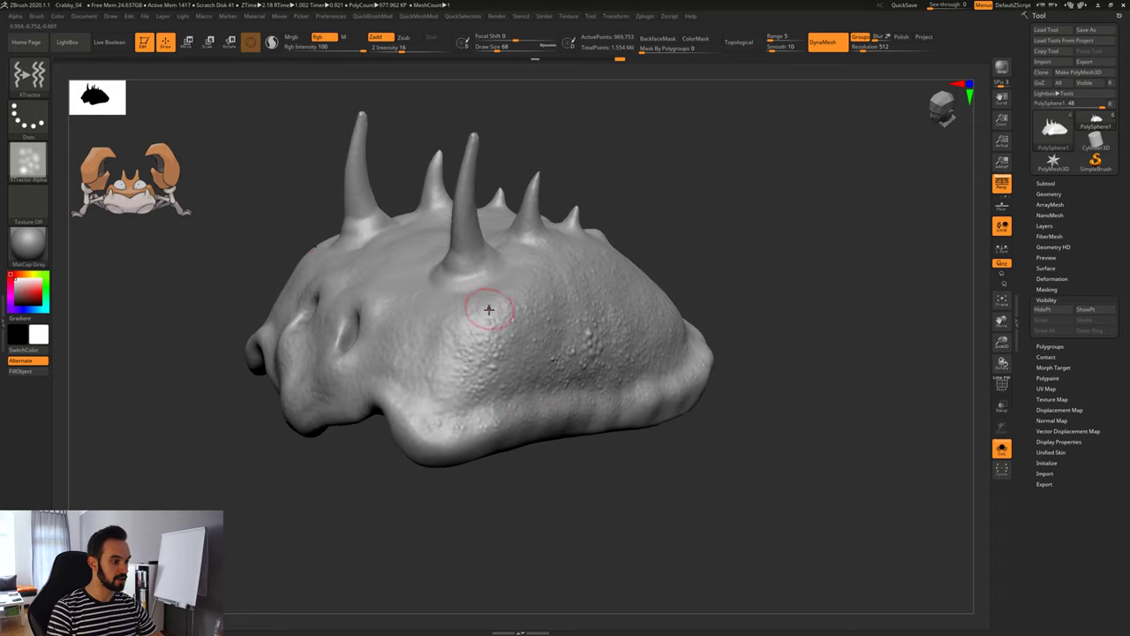
Paint bumps on the shell's front corner between the eye socket and the side.
{"action": "mouse_move", "coordinate": [453, 327]}
{"action": "left_mouse_down"}
{"action": "mouse_move", "coordinate": [491, 347]}
{"action": "mouse_move", "coordinate": [440, 329]}
{"action": "left_mouse_up"}
{"action": "left_click_drag", "start_coordinate": [583, 522], "coordinate": [693, 514]}
{"action": "mouse_move", "coordinate": [462, 359]}
{"action": "left_mouse_down"}
{"action": "mouse_move", "coordinate": [437, 331]}
{"action": "mouse_move", "coordinate": [425, 396]}
{"action": "left_mouse_up"}
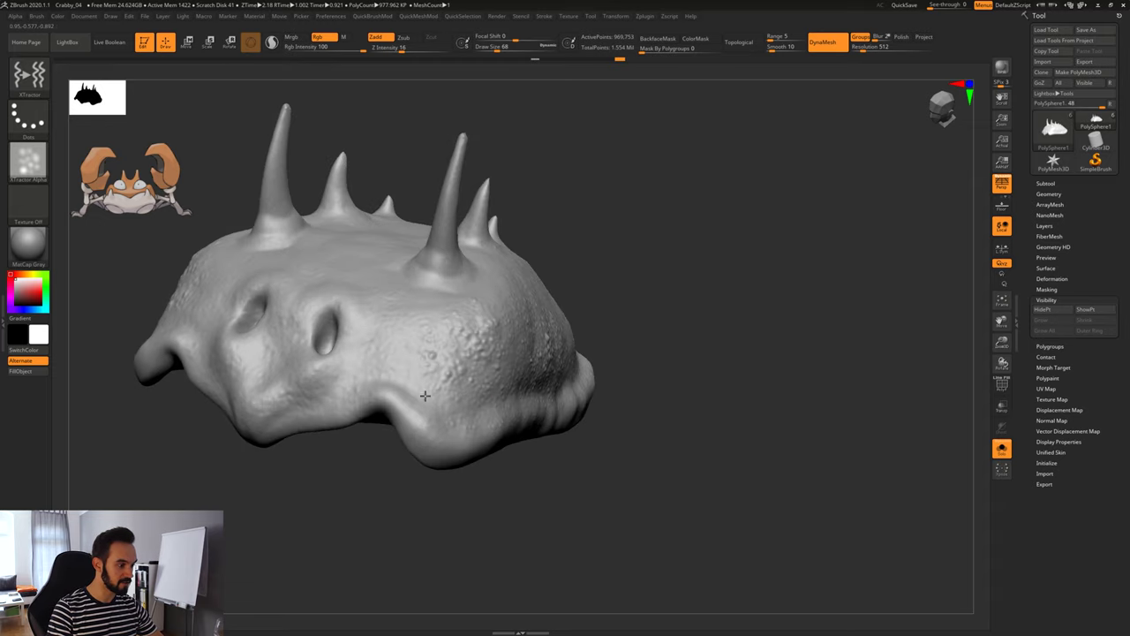
{"action": "right_click_drag", "start_coordinate": [517, 272], "coordinate": [488, 302]}
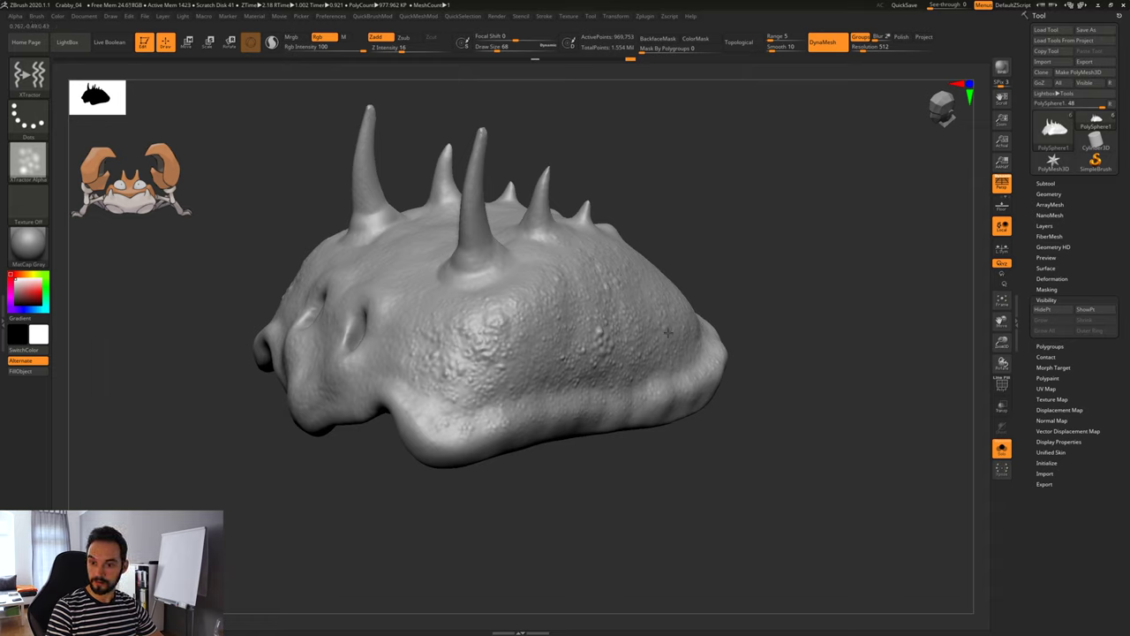
Paint bumps along the shell's lower rim and across the front up to the base of the largest spike.
{"action": "mouse_move", "coordinate": [594, 396]}
{"action": "left_mouse_down"}
{"action": "mouse_move", "coordinate": [553, 413]}
{"action": "mouse_move", "coordinate": [521, 406]}
{"action": "mouse_move", "coordinate": [525, 389]}
{"action": "mouse_move", "coordinate": [527, 406]}
{"action": "left_mouse_up"}
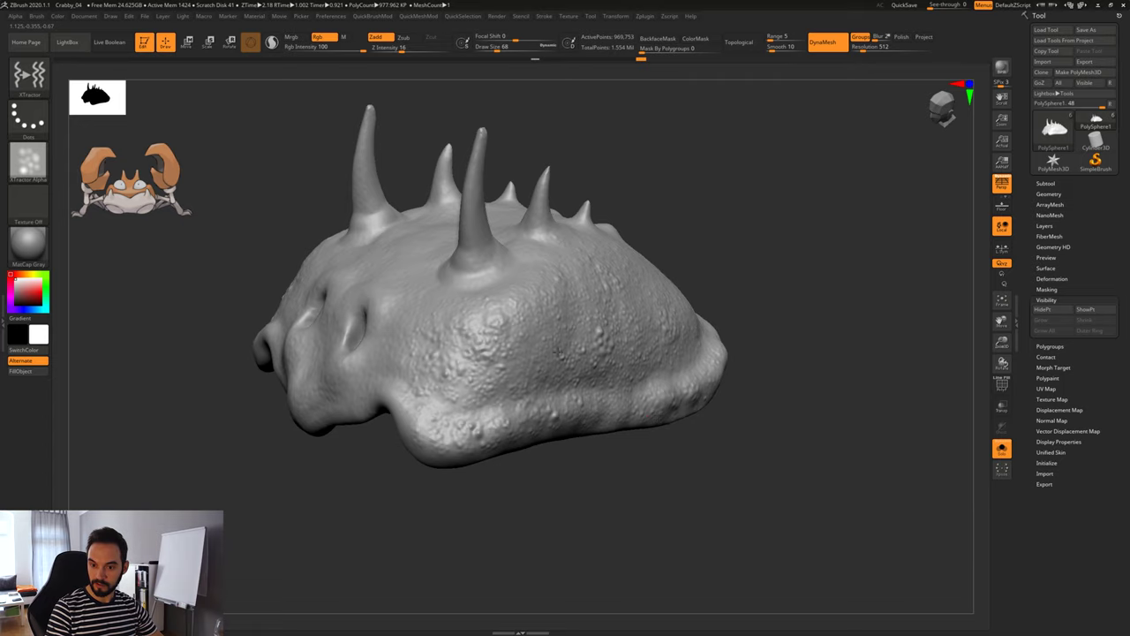
{"action": "mouse_move", "coordinate": [512, 340]}
{"action": "right_mouse_down"}
{"action": "mouse_move", "coordinate": [671, 339]}
{"action": "mouse_move", "coordinate": [644, 340]}
{"action": "right_mouse_up"}
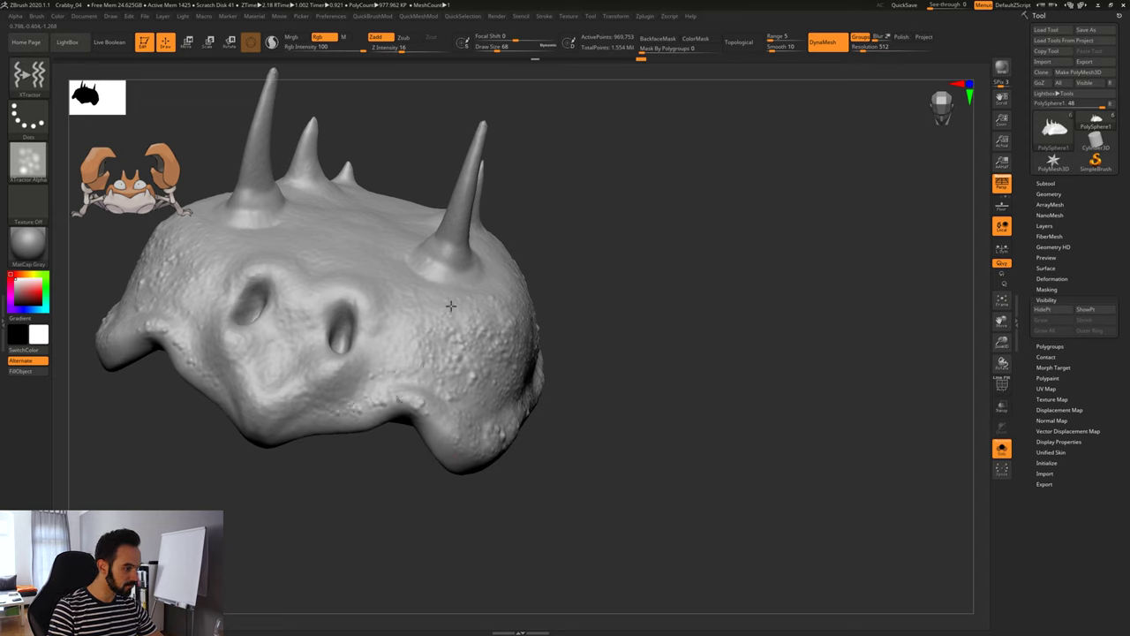
{"action": "left_click_drag", "start_coordinate": [430, 252], "coordinate": [468, 270]}
{"action": "left_click_drag", "start_coordinate": [618, 265], "coordinate": [498, 257]}
{"action": "left_click_drag", "start_coordinate": [777, 292], "coordinate": [760, 388]}
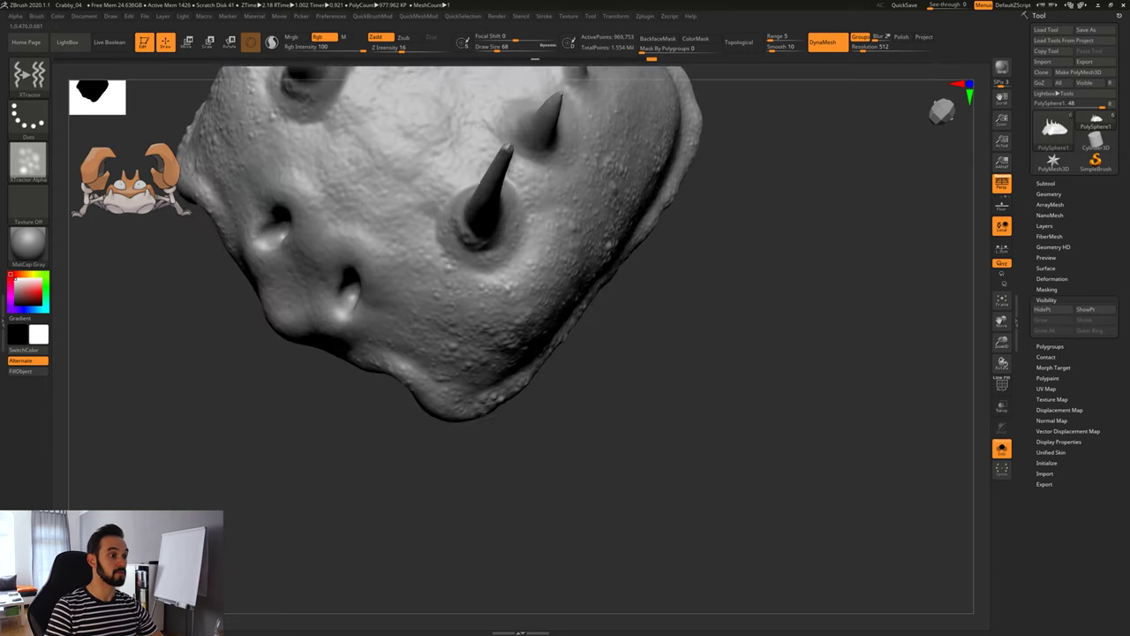
Paint the bump texture over the top of the shell between the spikes and towards the rear edge.
{"action": "right_click_drag", "start_coordinate": [512, 248], "coordinate": [751, 380]}
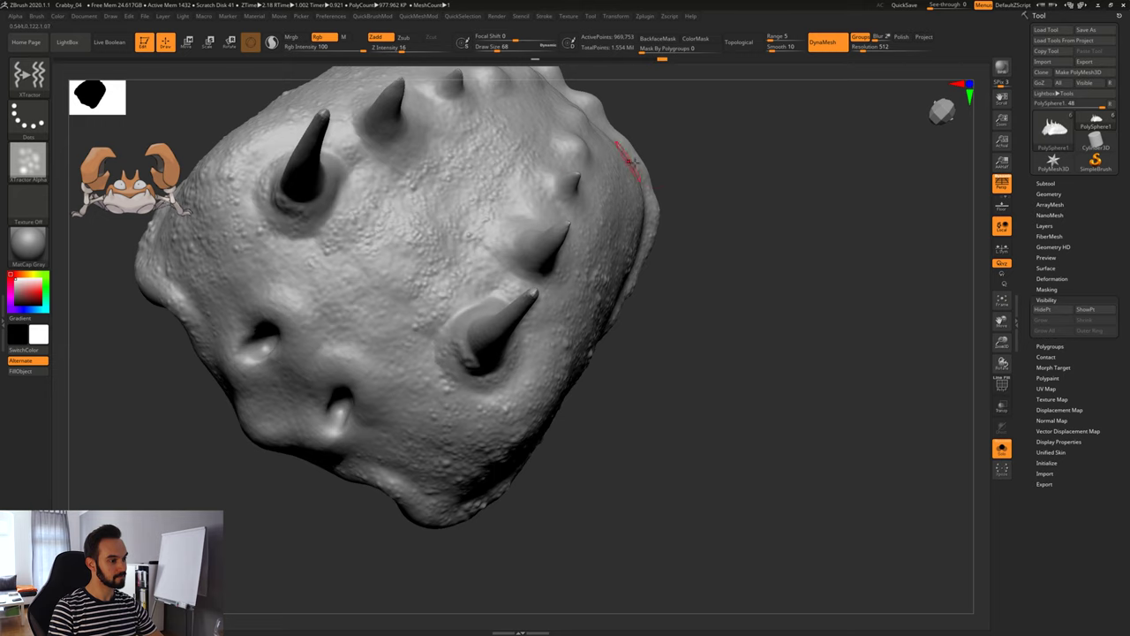
{"action": "left_click_drag", "start_coordinate": [833, 141], "coordinate": [802, 189]}
{"action": "left_click_drag", "start_coordinate": [732, 130], "coordinate": [685, 307], "text": "alt"}
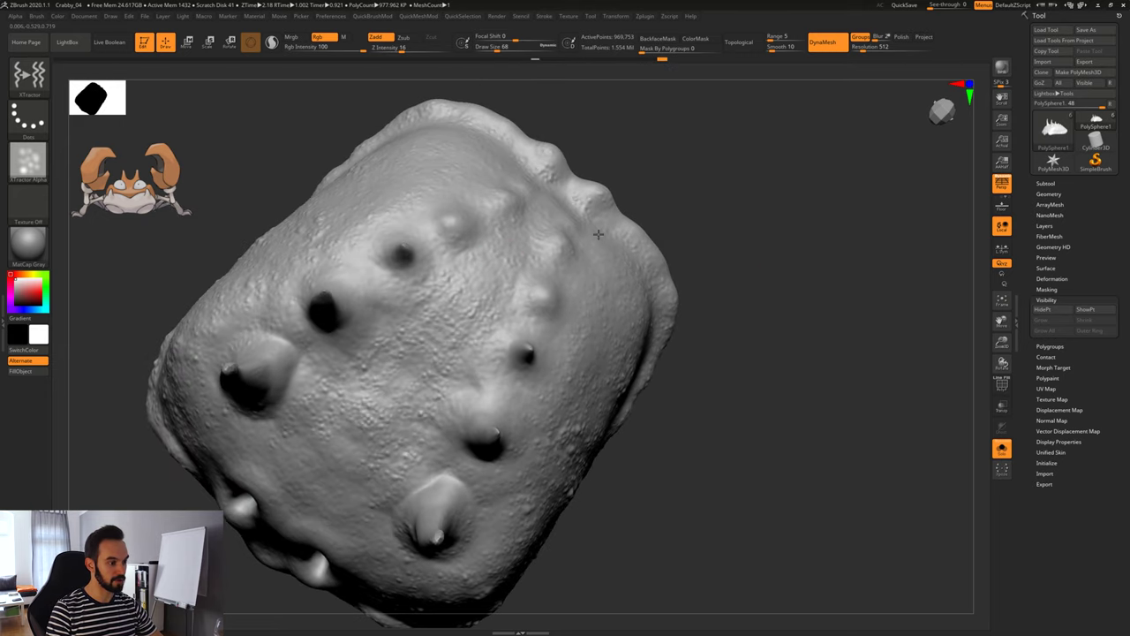
{"action": "right_click_drag", "start_coordinate": [696, 220], "coordinate": [548, 282]}
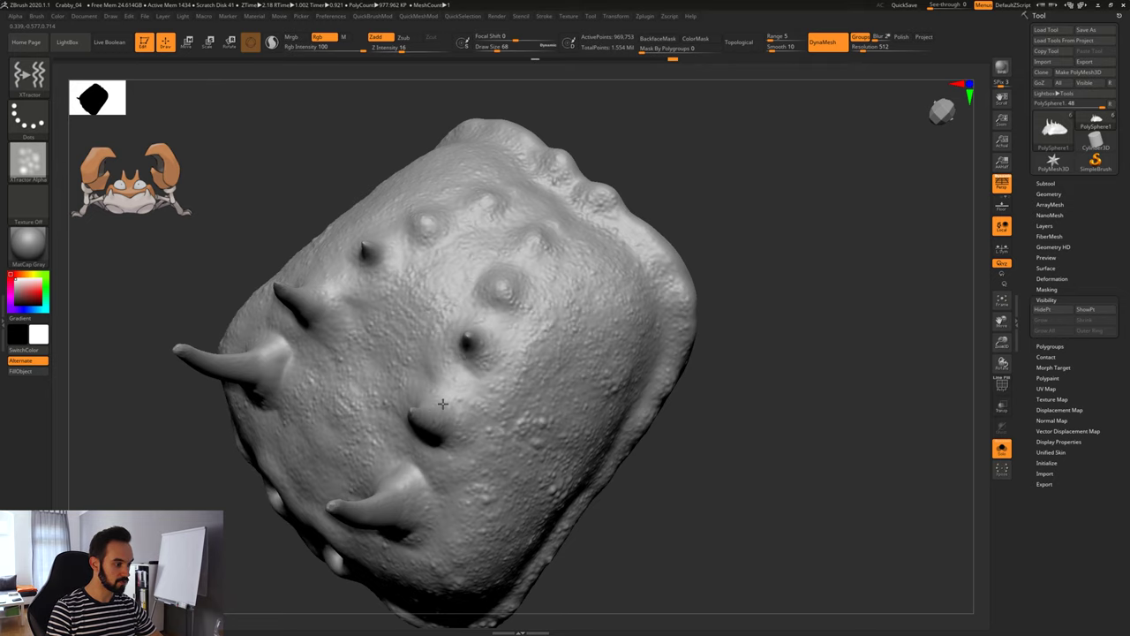
Paint the bump texture onto the shell's spikes and around their bases.
{"action": "mouse_move", "coordinate": [689, 479]}
{"action": "right_mouse_down"}
{"action": "mouse_move", "coordinate": [517, 443]}
{"action": "mouse_move", "coordinate": [521, 366]}
{"action": "mouse_move", "coordinate": [447, 431]}
{"action": "right_mouse_up"}
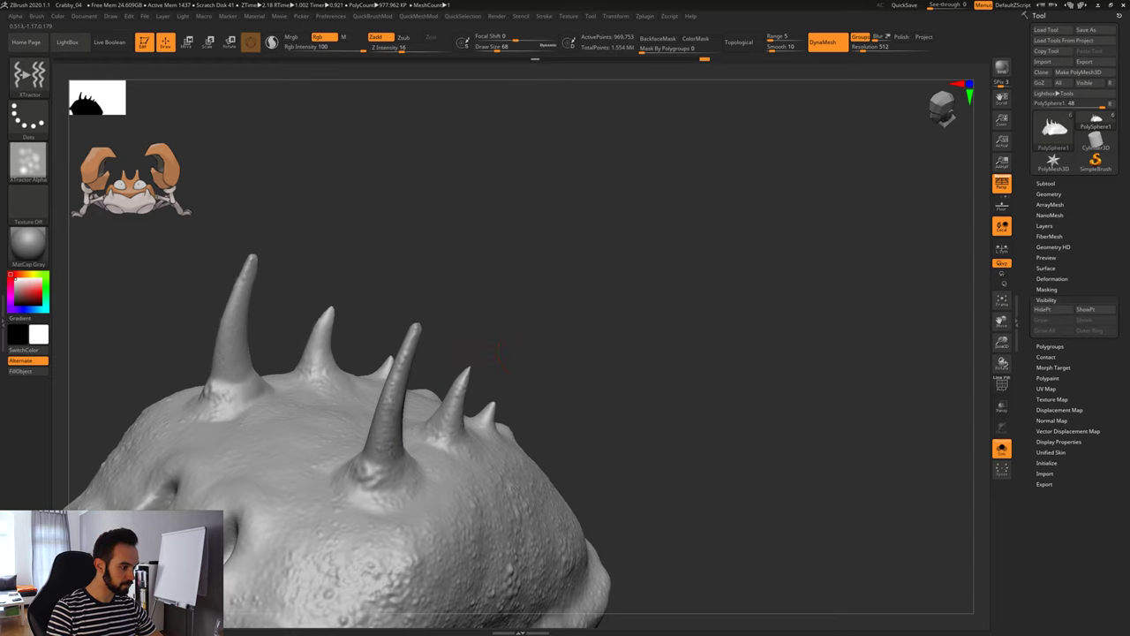
{"action": "right_click_drag", "start_coordinate": [497, 356], "coordinate": [363, 457]}
{"action": "mouse_move", "coordinate": [509, 425]}
{"action": "right_mouse_down"}
{"action": "mouse_move", "coordinate": [630, 379]}
{"action": "mouse_move", "coordinate": [477, 375]}
{"action": "mouse_move", "coordinate": [574, 353]}
{"action": "mouse_move", "coordinate": [627, 408]}
{"action": "right_mouse_up"}
{"action": "left_click_drag", "start_coordinate": [683, 395], "coordinate": [754, 331], "text": "alt"}
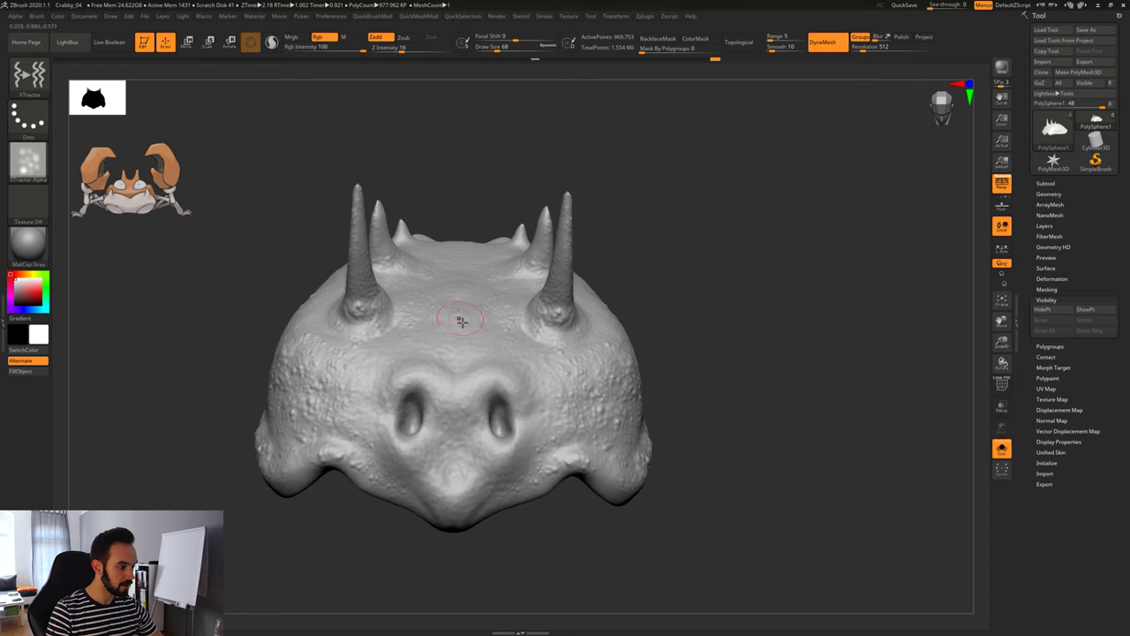
Paint bumps around the eye sockets and down the shell's pointed front to its lower edge.
{"action": "mouse_move", "coordinate": [431, 370]}
{"action": "left_mouse_down"}
{"action": "mouse_move", "coordinate": [417, 379]}
{"action": "mouse_move", "coordinate": [481, 449]}
{"action": "mouse_move", "coordinate": [435, 443]}
{"action": "left_mouse_up"}
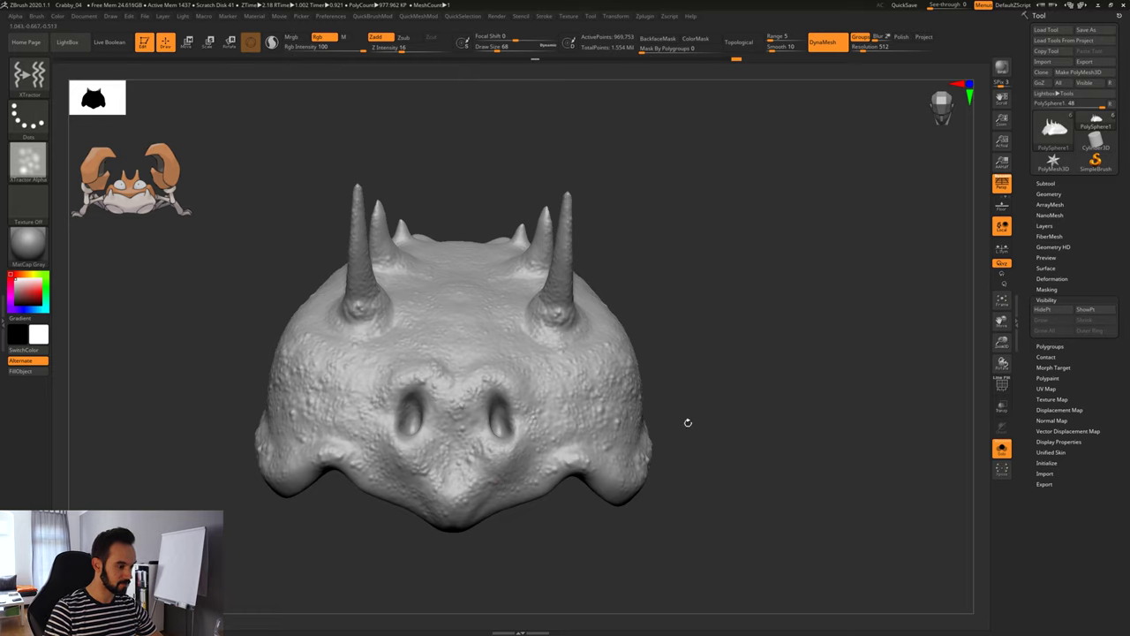
{"action": "left_click_drag", "start_coordinate": [686, 421], "coordinate": [660, 466]}
{"action": "left_click_drag", "start_coordinate": [553, 539], "coordinate": [480, 501]}
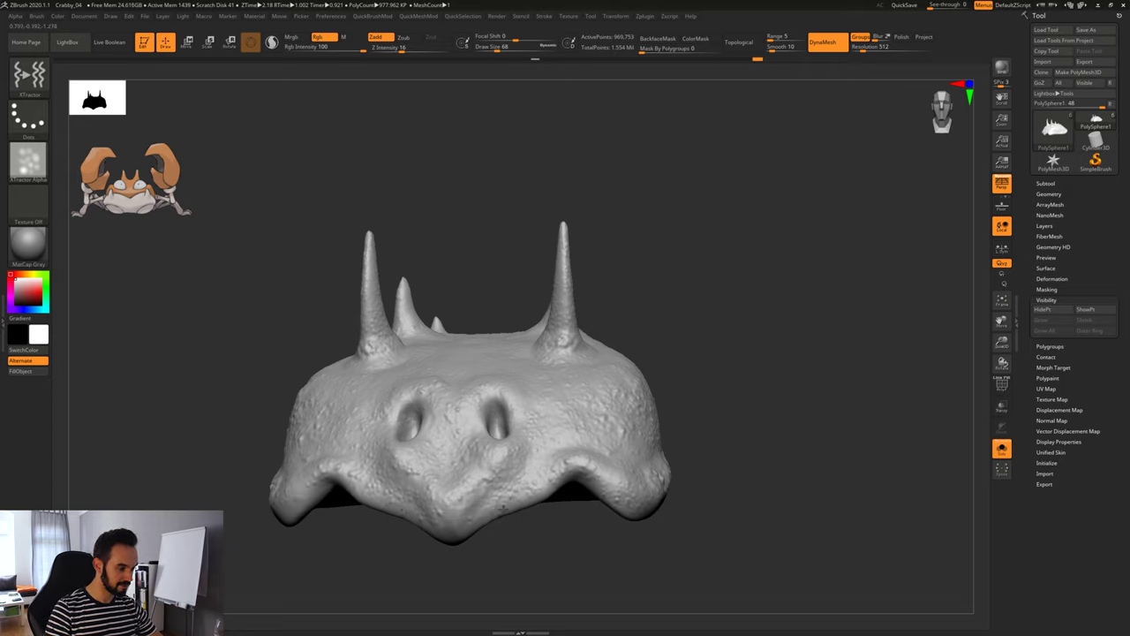
{"action": "left_click_drag", "start_coordinate": [703, 490], "coordinate": [550, 464]}
Turn off Solo mode to show the whole crab and make the claws the active subtool.
{"action": "mouse_move", "coordinate": [689, 498]}
{"action": "left_mouse_down", "text": "alt"}
{"action": "mouse_move", "coordinate": [797, 498]}
{"action": "mouse_move", "coordinate": [768, 397]}
{"action": "mouse_move", "coordinate": [820, 428]}
{"action": "mouse_move", "coordinate": [817, 446]}
{"action": "mouse_move", "coordinate": [742, 463]}
{"action": "mouse_move", "coordinate": [807, 481]}
{"action": "mouse_move", "coordinate": [839, 505]}
{"action": "mouse_move", "coordinate": [746, 499]}
{"action": "mouse_move", "coordinate": [841, 492]}
{"action": "mouse_move", "coordinate": [813, 499]}
{"action": "left_mouse_up", "text": "alt"}
{"action": "left_click", "coordinate": [1001, 448]}
{"action": "left_click_drag", "start_coordinate": [801, 441], "coordinate": [821, 415]}
{"action": "left_click_drag", "start_coordinate": [761, 371], "coordinate": [758, 351]}
{"action": "left_click", "coordinate": [636, 439], "text": "alt"}
{"action": "left_click_drag", "start_coordinate": [694, 505], "coordinate": [666, 444]}
{"action": "right_click_drag", "start_coordinate": [666, 444], "coordinate": [666, 494], "text": "ctrl"}
{"action": "right_click_drag", "start_coordinate": [689, 459], "coordinate": [688, 481], "text": "ctrl"}
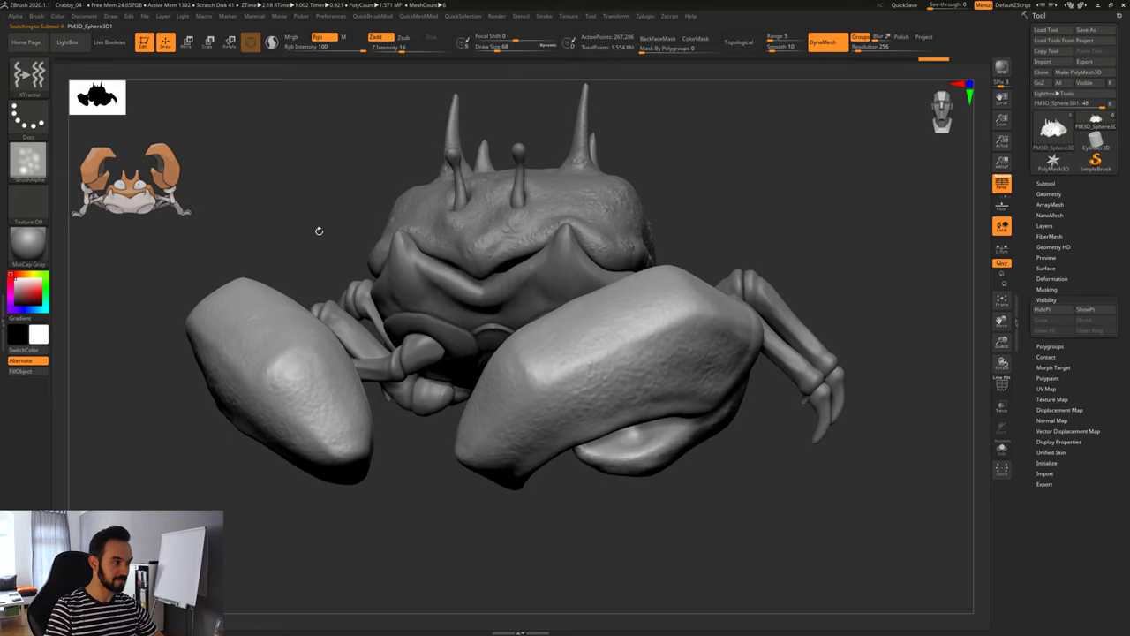
Paint the captured bump texture over the outer surfaces of both large claws at Draw Size 68.
{"action": "left_click_drag", "start_coordinate": [688, 527], "coordinate": [570, 425]}
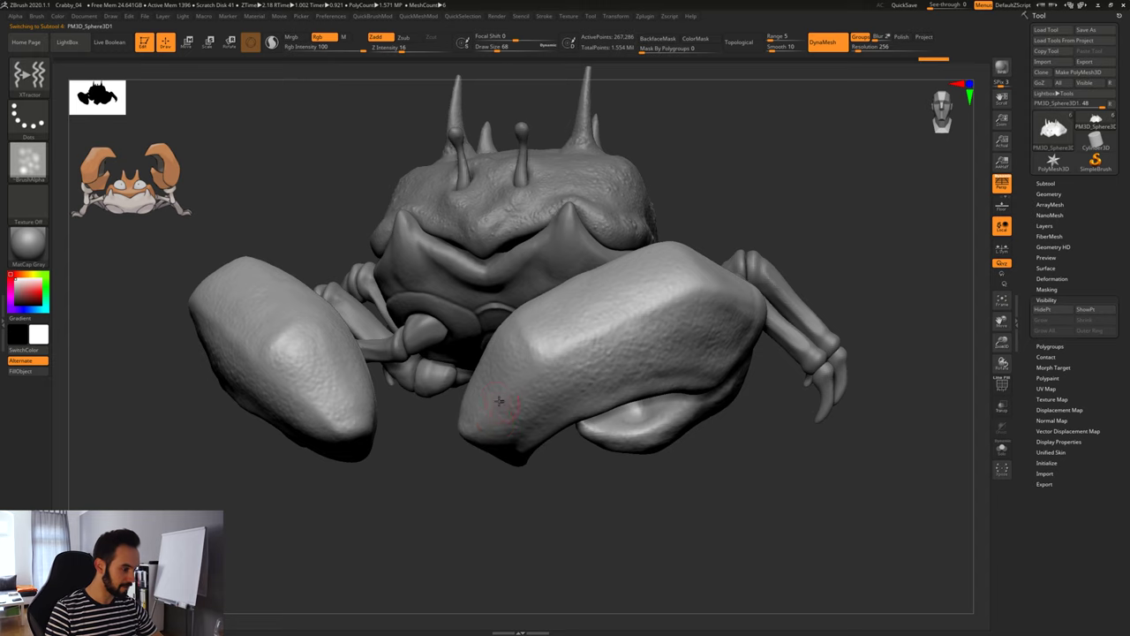
{"action": "left_click_drag", "start_coordinate": [470, 425], "coordinate": [454, 412]}
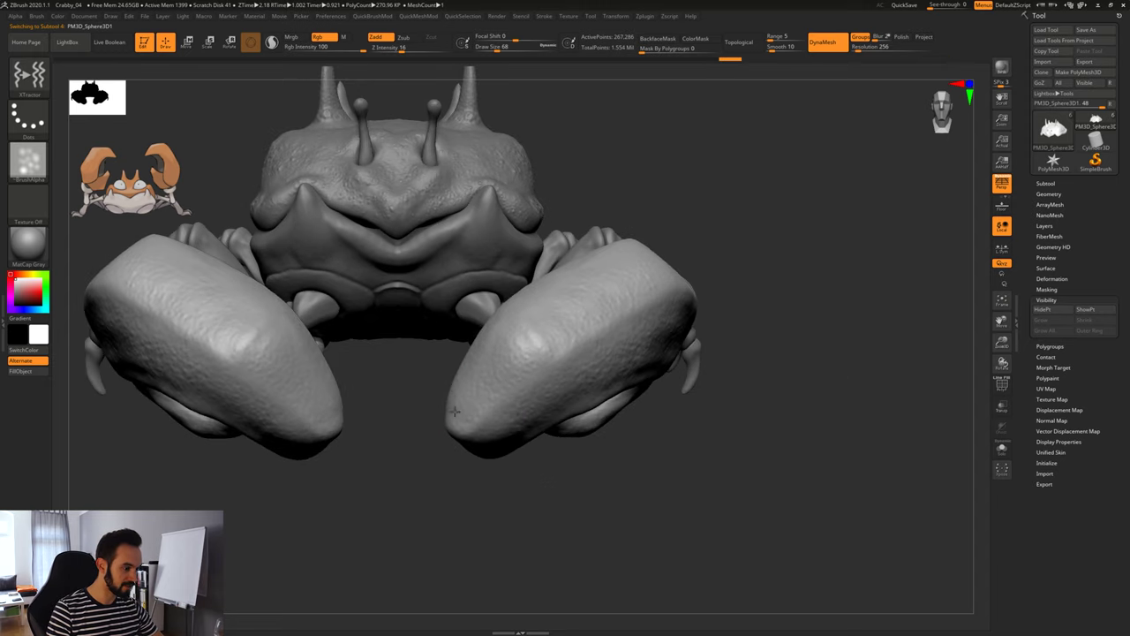
{"action": "mouse_move", "coordinate": [518, 360]}
{"action": "left_mouse_down"}
{"action": "mouse_move", "coordinate": [533, 360]}
{"action": "mouse_move", "coordinate": [510, 385]}
{"action": "mouse_move", "coordinate": [569, 344]}
{"action": "mouse_move", "coordinate": [553, 366]}
{"action": "left_mouse_up"}
{"action": "left_click_drag", "start_coordinate": [751, 433], "coordinate": [487, 445]}
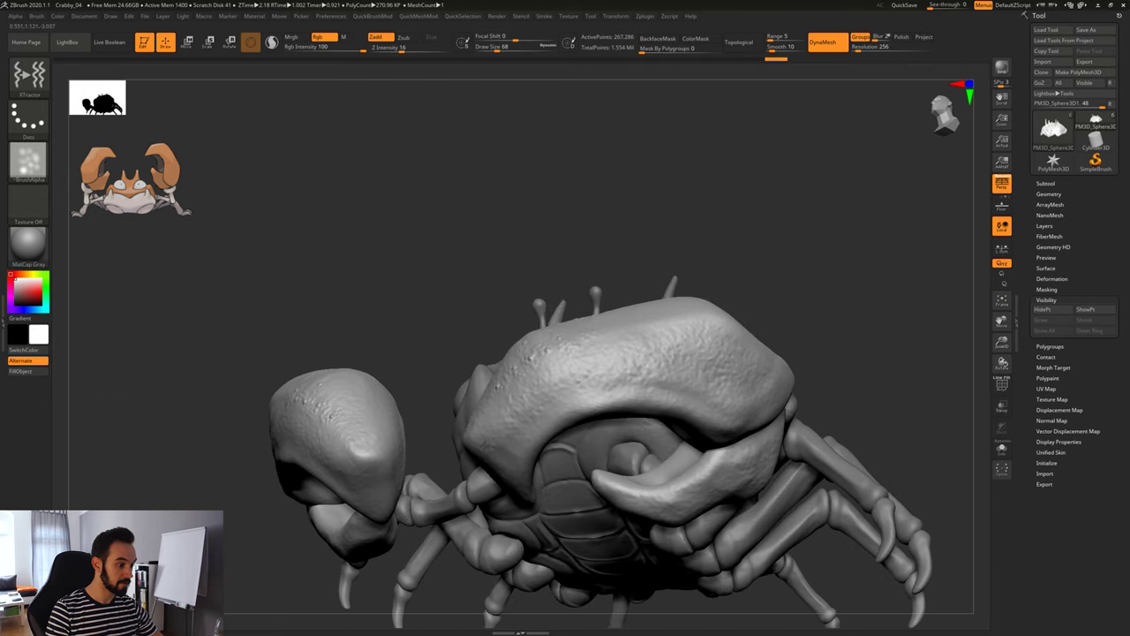
{"action": "mouse_move", "coordinate": [557, 396]}
{"action": "left_mouse_down"}
{"action": "mouse_move", "coordinate": [640, 358]}
{"action": "mouse_move", "coordinate": [672, 370]}
{"action": "left_mouse_up"}
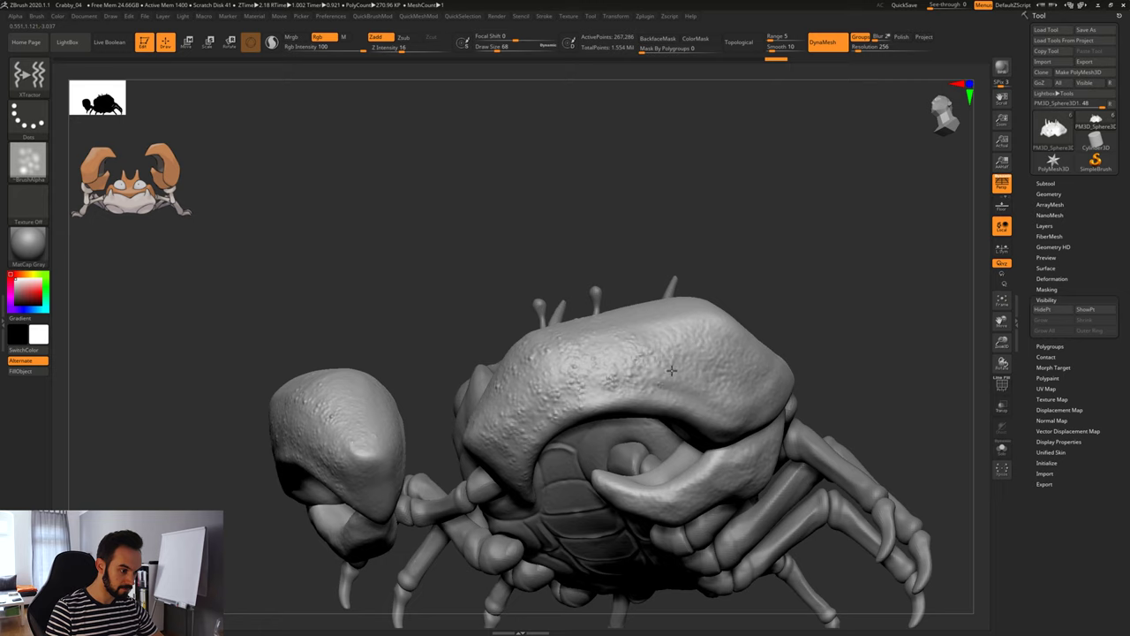
{"action": "left_click_drag", "start_coordinate": [807, 292], "coordinate": [747, 353]}
{"action": "key", "text": "ctrl"}
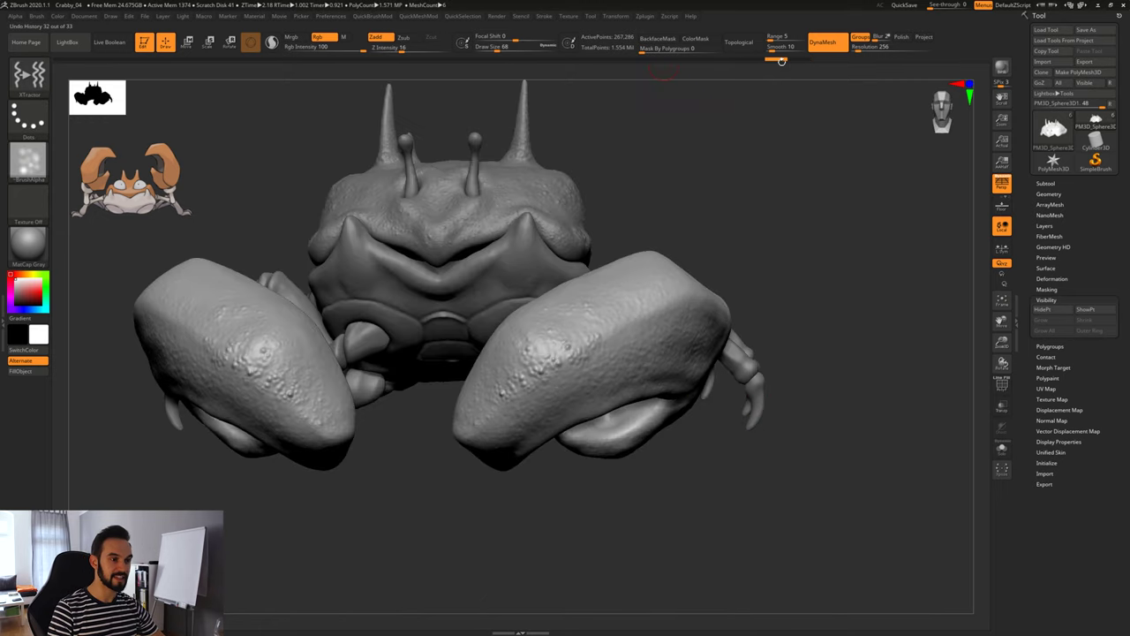
Undo the last bump strokes on the claws and remesh the claws with DynaMesh at resolution 512.
{"action": "key", "text": "ctrl+z"}
{"action": "mouse_move", "coordinate": [691, 72]}
{"action": "left_mouse_down"}
{"action": "mouse_move", "coordinate": [680, 73]}
{"action": "mouse_move", "coordinate": [733, 72]}
{"action": "mouse_move", "coordinate": [679, 75]}
{"action": "mouse_move", "coordinate": [706, 72]}
{"action": "left_mouse_up"}
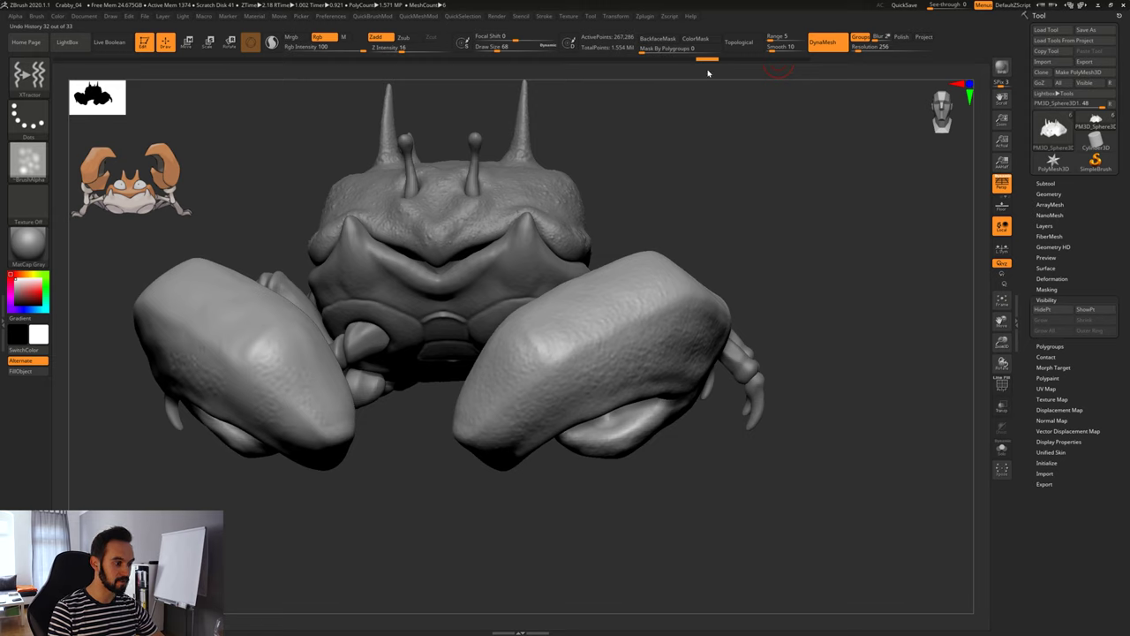
{"action": "left_click", "coordinate": [872, 47]}
{"action": "type", "text": "512"}
{"action": "key", "text": "Return"}
{"action": "key", "text": "ctrl"}
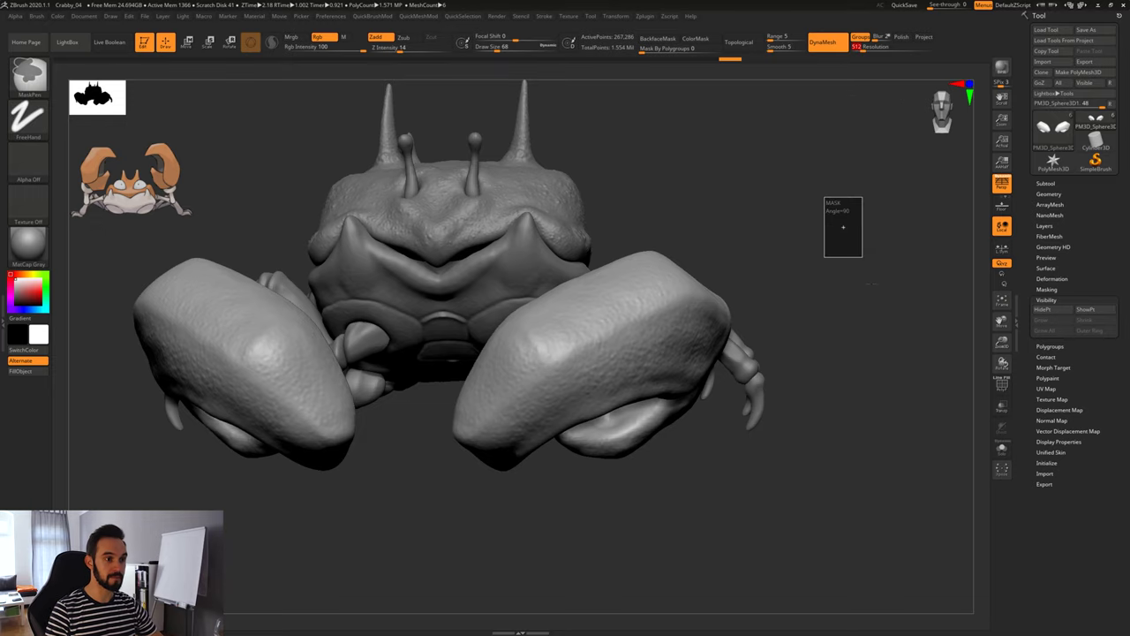
{"action": "left_click_drag", "start_coordinate": [843, 227], "coordinate": [817, 374], "text": "ctrl"}
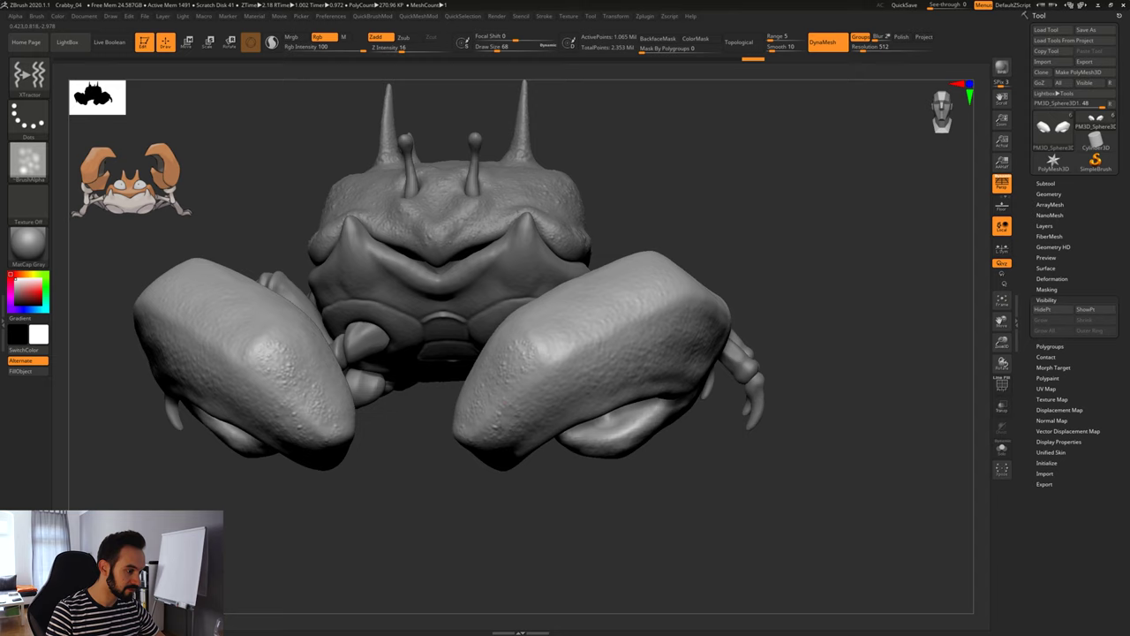
Repaint the captured bump texture over the outer and upper surfaces of both large claws.
{"action": "mouse_move", "coordinate": [523, 330]}
{"action": "left_mouse_down"}
{"action": "mouse_move", "coordinate": [547, 364]}
{"action": "mouse_move", "coordinate": [503, 378]}
{"action": "mouse_move", "coordinate": [515, 402]}
{"action": "left_mouse_up"}
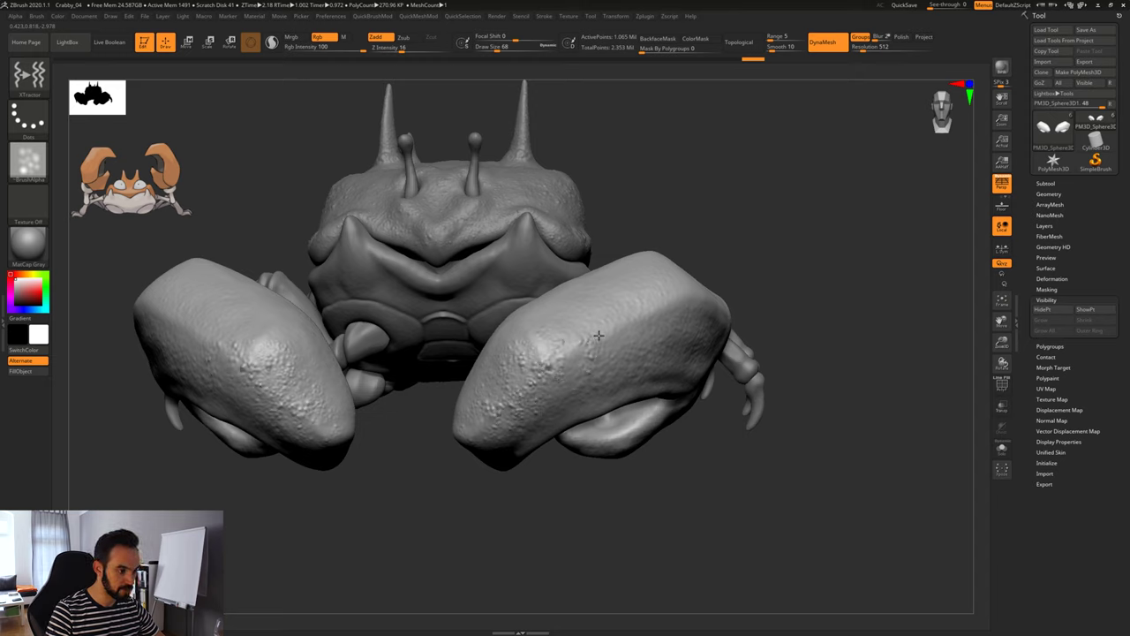
{"action": "left_click_drag", "start_coordinate": [823, 309], "coordinate": [534, 424]}
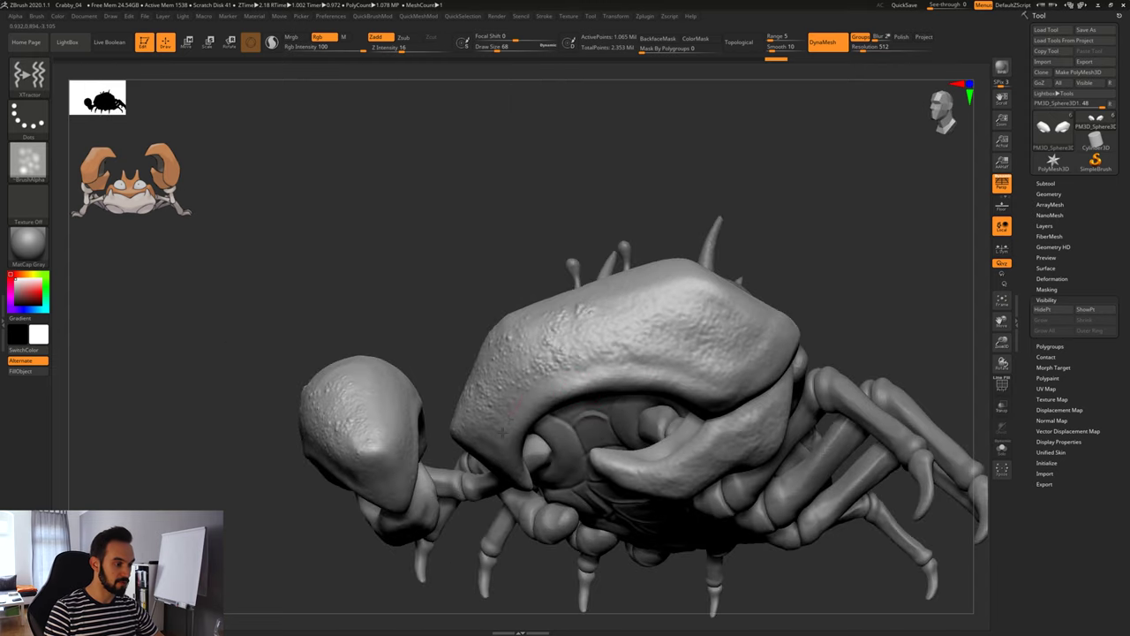
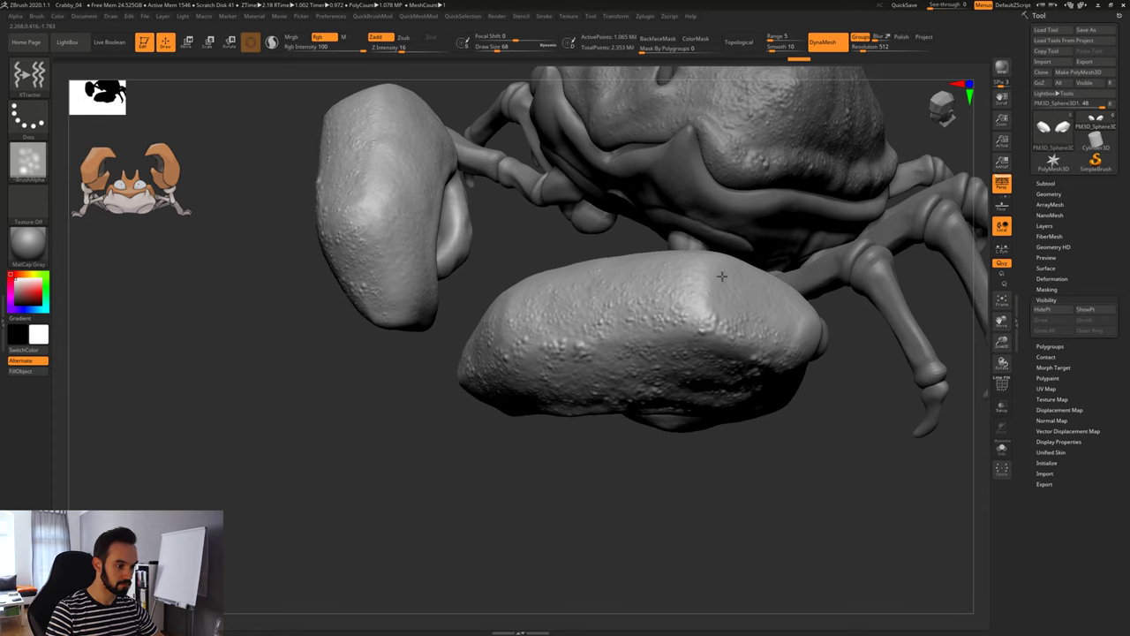
{"action": "right_click_drag", "start_coordinate": [813, 326], "coordinate": [530, 325]}
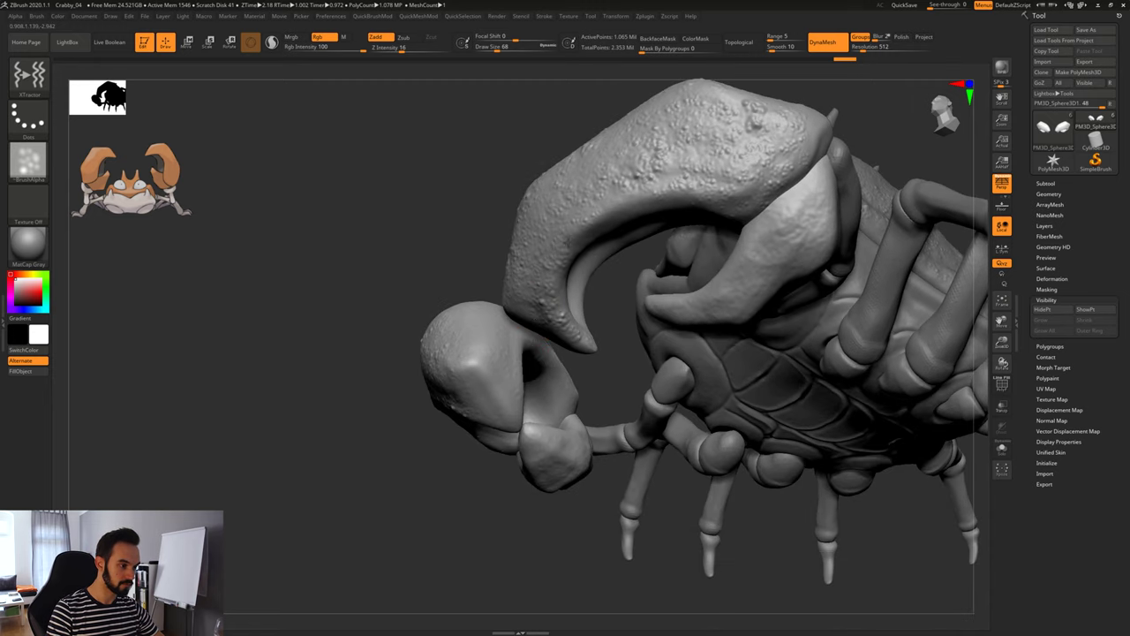
Paint bumps along the inner edge of the claws' large curved pincers and over the smaller opposing pincers.
{"action": "left_click_drag", "start_coordinate": [602, 211], "coordinate": [655, 193]}
{"action": "mouse_move", "coordinate": [572, 237]}
{"action": "left_mouse_down"}
{"action": "mouse_move", "coordinate": [559, 256]}
{"action": "mouse_move", "coordinate": [564, 322]}
{"action": "left_mouse_up"}
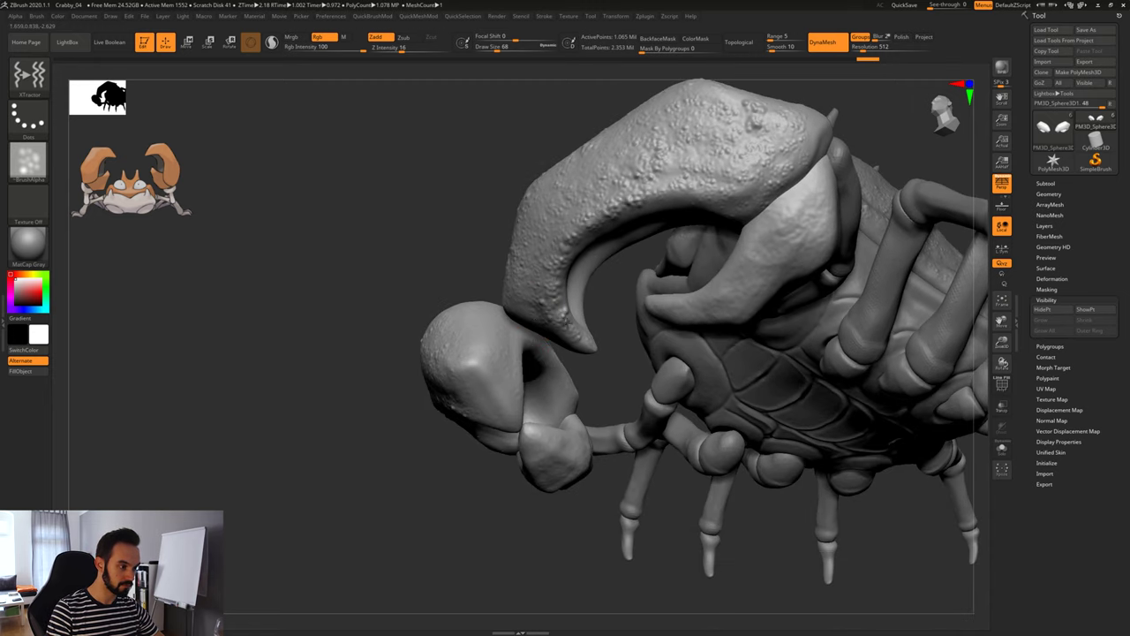
{"action": "left_click_drag", "start_coordinate": [657, 198], "coordinate": [709, 192]}
{"action": "left_click_drag", "start_coordinate": [809, 184], "coordinate": [652, 316]}
{"action": "mouse_move", "coordinate": [705, 291]}
{"action": "left_mouse_down"}
{"action": "mouse_move", "coordinate": [750, 279]}
{"action": "mouse_move", "coordinate": [808, 189]}
{"action": "left_mouse_up"}
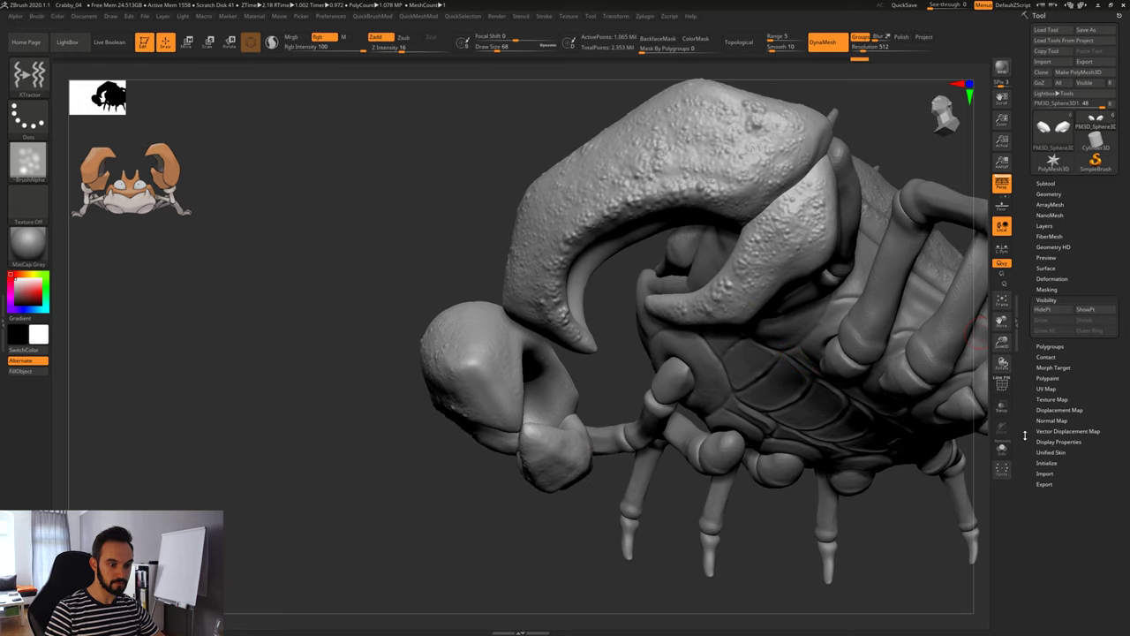
Isolate the claws with Solo mode and paint bumps around the sides of the smaller pincers.
{"action": "left_click", "coordinate": [1001, 449]}
{"action": "left_click_drag", "start_coordinate": [906, 456], "coordinate": [600, 332]}
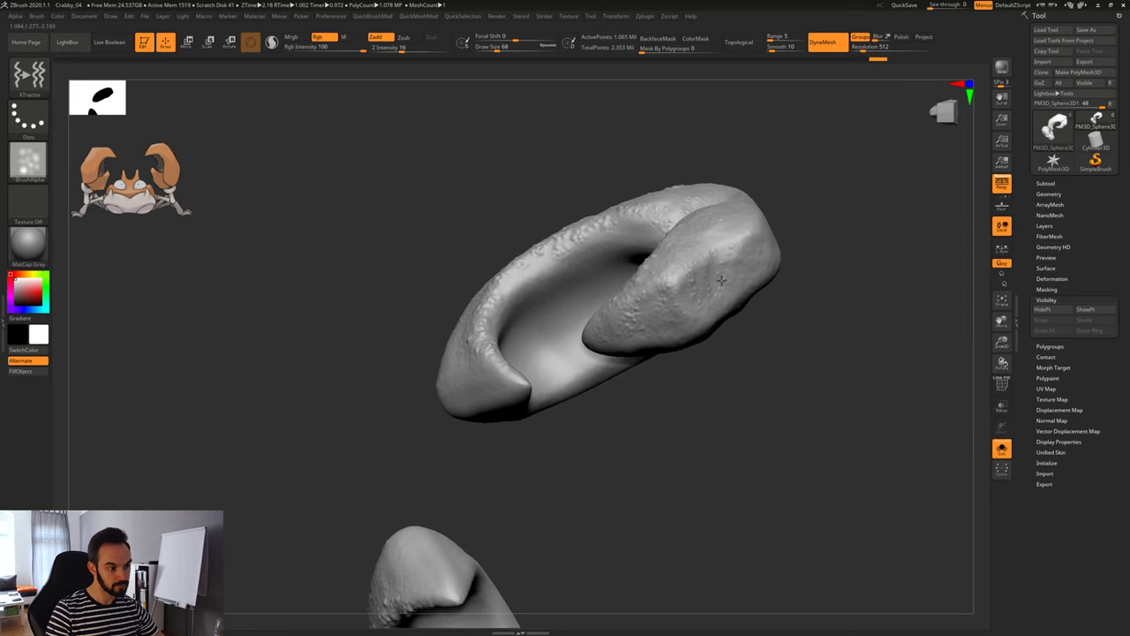
{"action": "left_click_drag", "start_coordinate": [838, 300], "coordinate": [786, 212]}
{"action": "left_click_drag", "start_coordinate": [779, 207], "coordinate": [751, 251]}
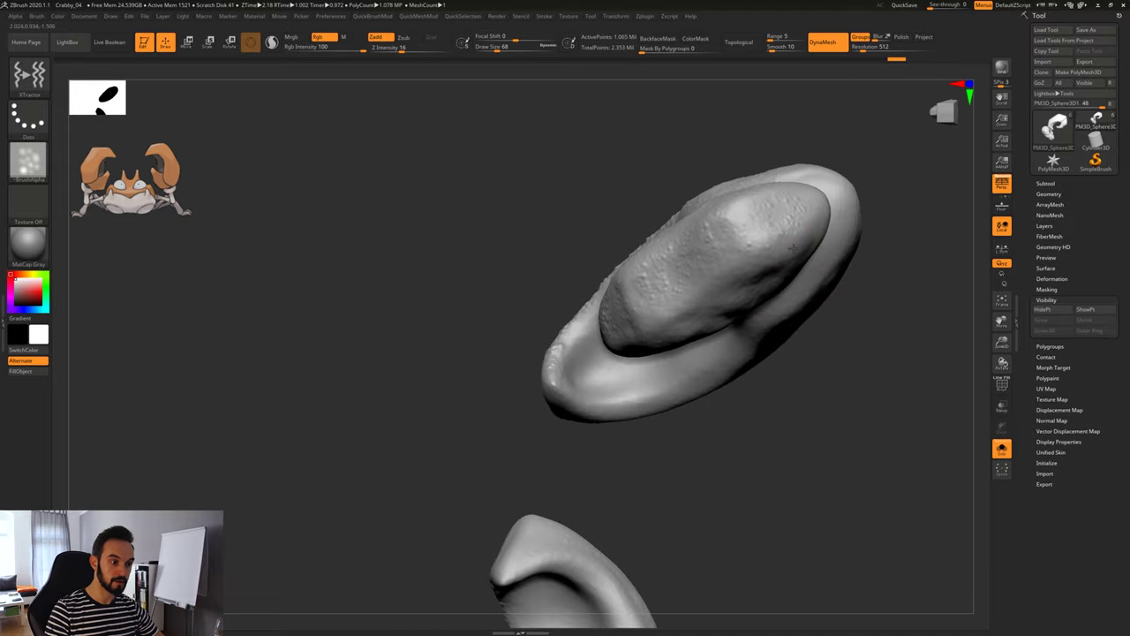
{"action": "key", "text": "ctrl+shift+z"}
{"action": "key", "text": "ctrl+shift+z"}
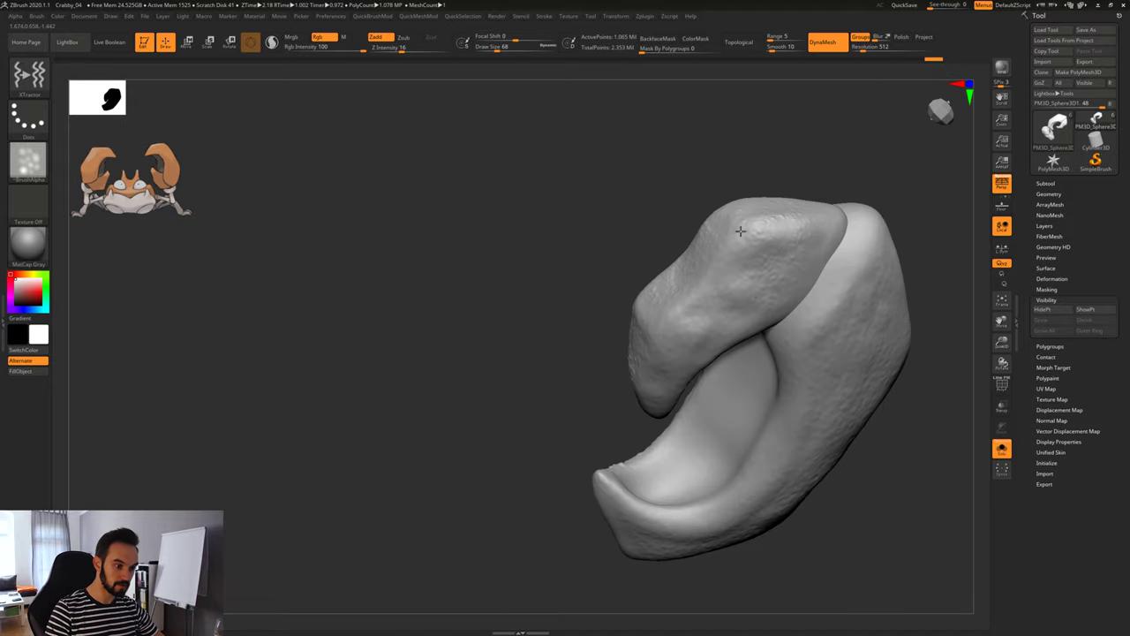
{"action": "key", "text": "ctrl+z"}
{"action": "key", "text": "ctrl+z"}
Paint bumps over the large pincers' pointed tips and along the inward-facing sides of the claws.
{"action": "mouse_move", "coordinate": [837, 512]}
{"action": "left_mouse_down", "text": "alt"}
{"action": "mouse_move", "coordinate": [804, 416]}
{"action": "mouse_move", "coordinate": [697, 532]}
{"action": "mouse_move", "coordinate": [646, 479]}
{"action": "left_mouse_up", "text": "alt"}
{"action": "left_click_drag", "start_coordinate": [514, 386], "coordinate": [703, 360]}
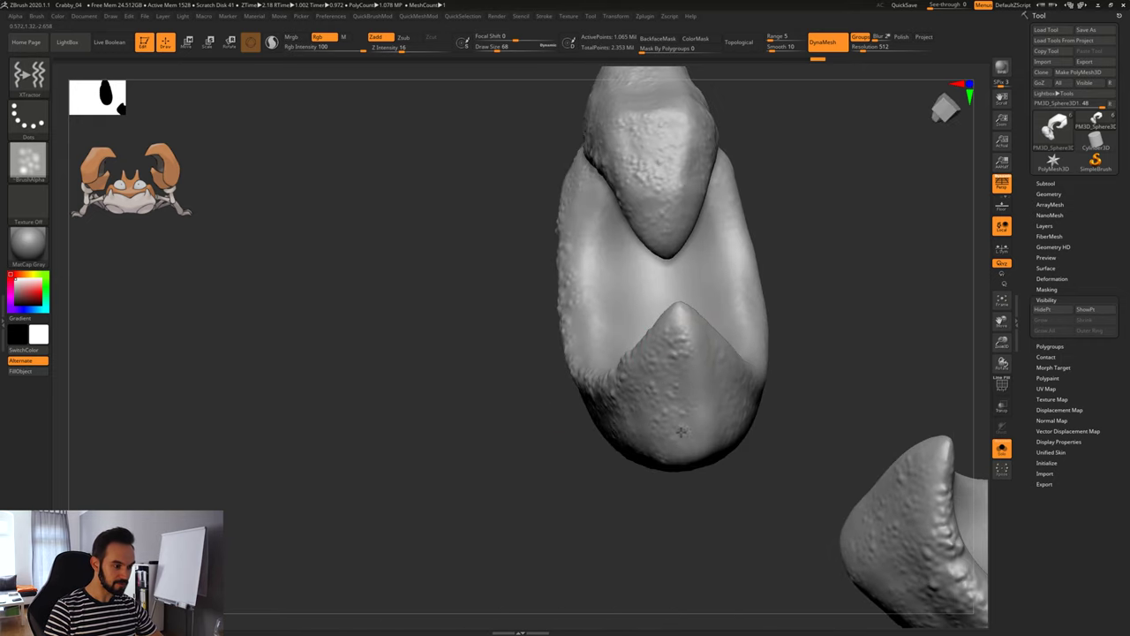
{"action": "key", "text": "ctrl+shift+z"}
{"action": "right_click_drag", "start_coordinate": [812, 386], "coordinate": [700, 349]}
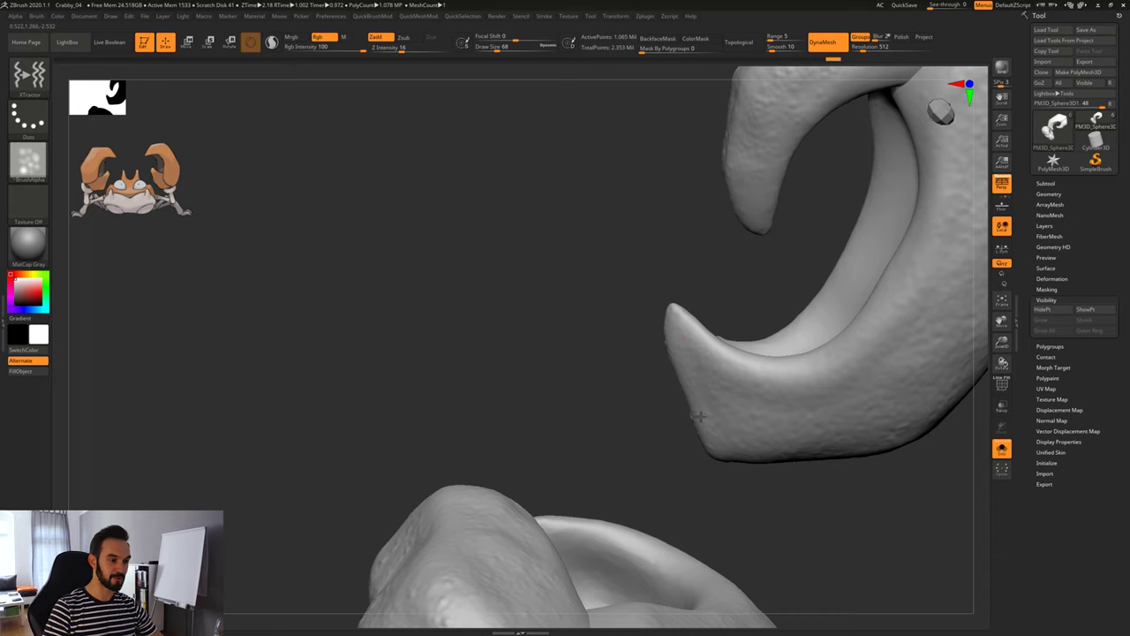
{"action": "right_click_drag", "start_coordinate": [835, 474], "coordinate": [734, 469], "text": "alt"}
{"action": "right_click_drag", "start_coordinate": [593, 574], "coordinate": [604, 336], "text": "ctrl"}
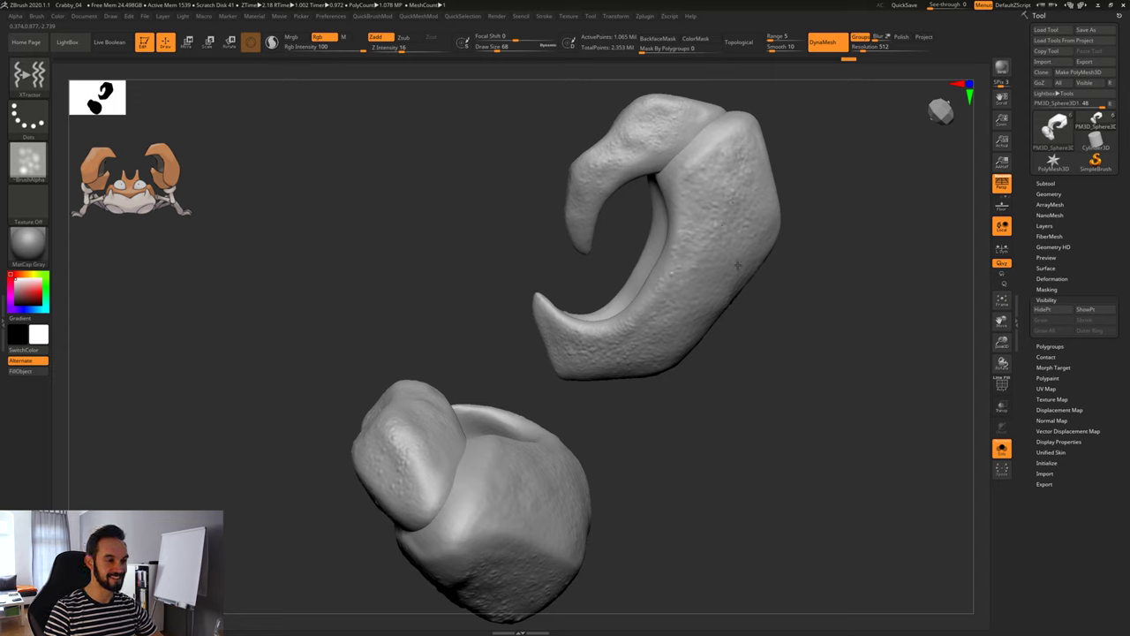
Brush the bumpy XTractor texture over the isolated claws at draw size 68, and bring the rest of the crab back into view.
{"action": "mouse_move", "coordinate": [701, 288]}
{"action": "left_mouse_down"}
{"action": "mouse_move", "coordinate": [689, 205]}
{"action": "mouse_move", "coordinate": [753, 216]}
{"action": "mouse_move", "coordinate": [748, 155]}
{"action": "left_mouse_up"}
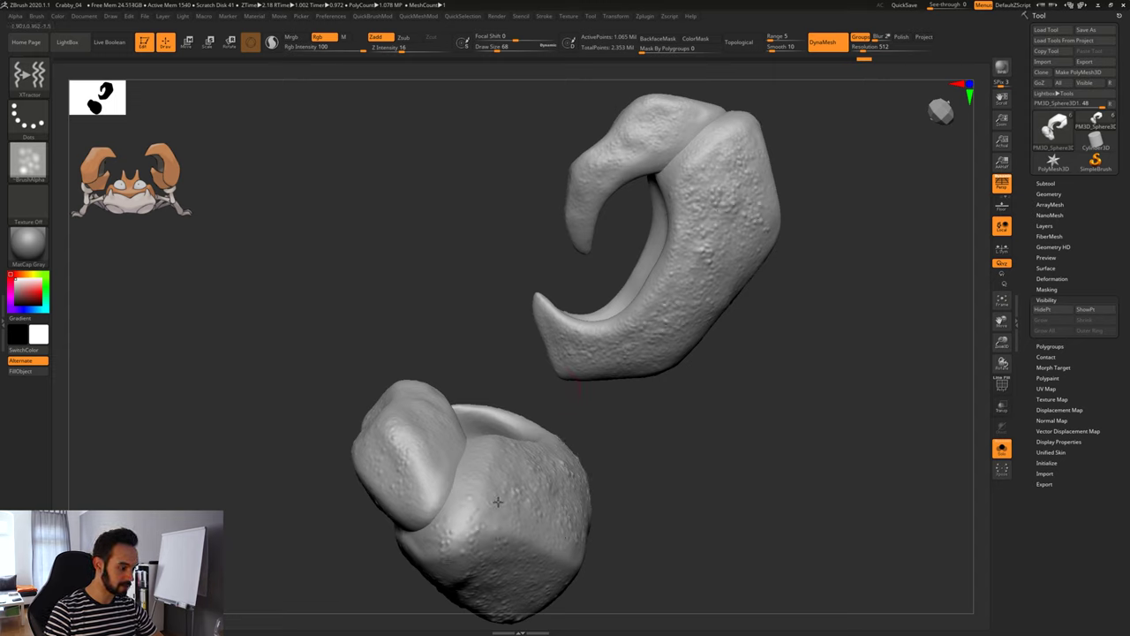
{"action": "left_click_drag", "start_coordinate": [377, 460], "coordinate": [424, 477]}
{"action": "mouse_move", "coordinate": [636, 423]}
{"action": "left_mouse_down"}
{"action": "mouse_move", "coordinate": [694, 233]}
{"action": "mouse_move", "coordinate": [751, 373]}
{"action": "mouse_move", "coordinate": [715, 352]}
{"action": "mouse_move", "coordinate": [813, 418]}
{"action": "mouse_move", "coordinate": [795, 371]}
{"action": "left_mouse_up"}
{"action": "left_click_drag", "start_coordinate": [751, 406], "coordinate": [638, 361]}
{"action": "left_click_drag", "start_coordinate": [726, 415], "coordinate": [565, 415]}
{"action": "left_click", "coordinate": [1001, 449]}
{"action": "left_click_drag", "start_coordinate": [707, 495], "coordinate": [775, 466]}
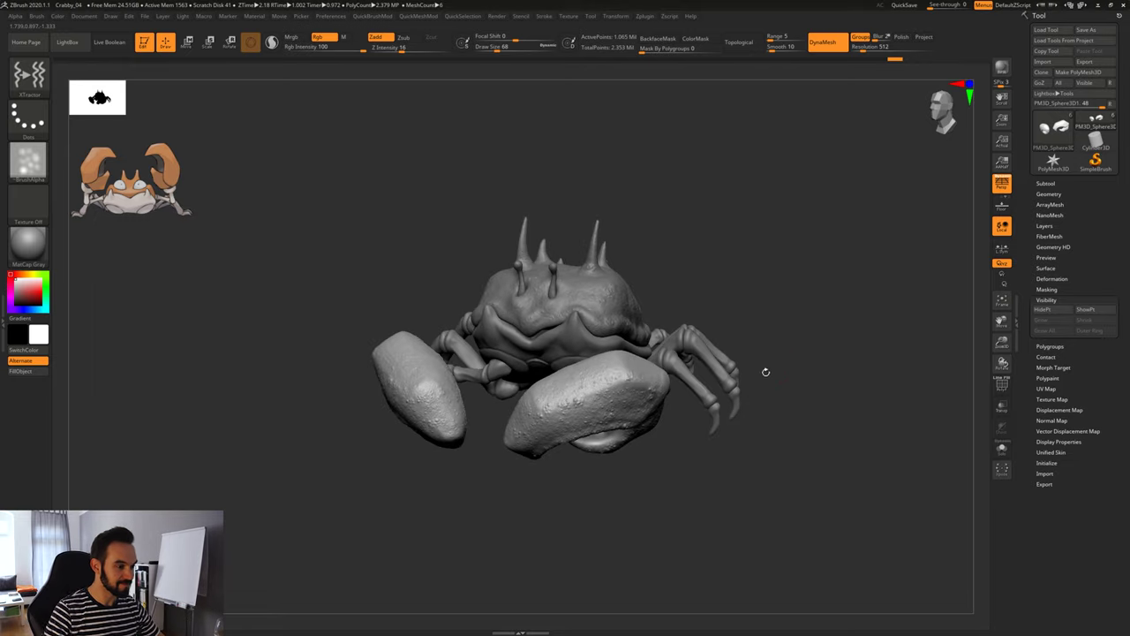
Examine the textured claws against the crab's body from the front and the side.
{"action": "mouse_move", "coordinate": [779, 378]}
{"action": "left_mouse_down"}
{"action": "mouse_move", "coordinate": [812, 375]}
{"action": "mouse_move", "coordinate": [842, 283]}
{"action": "mouse_move", "coordinate": [804, 282]}
{"action": "mouse_move", "coordinate": [728, 458]}
{"action": "mouse_move", "coordinate": [592, 345]}
{"action": "left_mouse_up"}
{"action": "key", "text": "1"}
{"action": "key", "text": "space"}
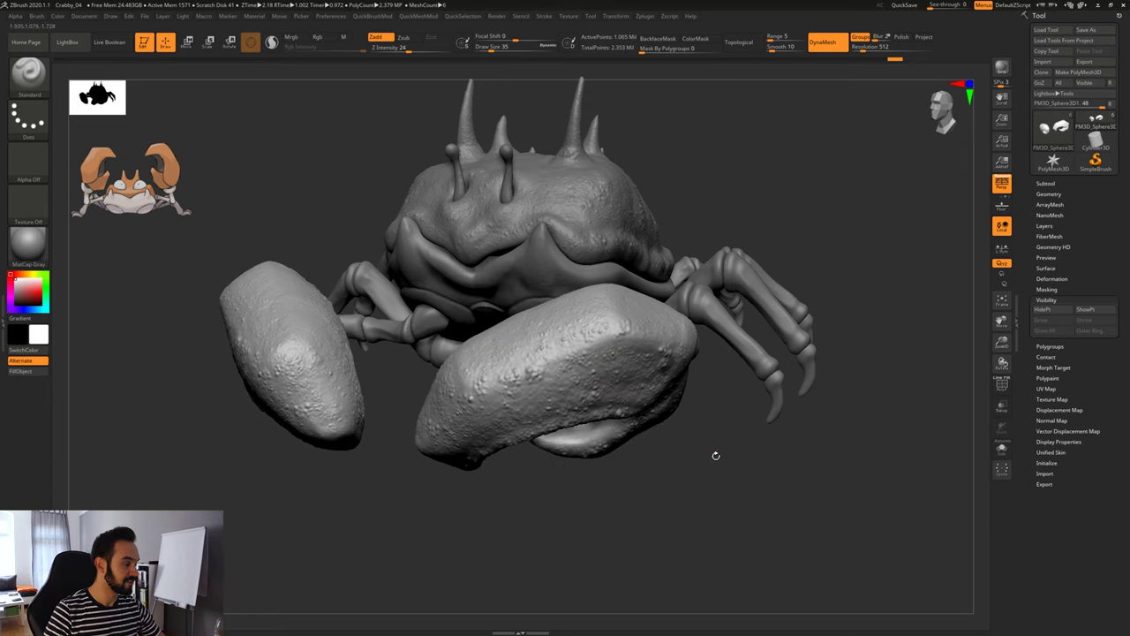
{"action": "left_click_drag", "start_coordinate": [715, 455], "coordinate": [722, 495], "text": "alt"}
{"action": "key", "text": "2"}
{"action": "key", "text": "space"}
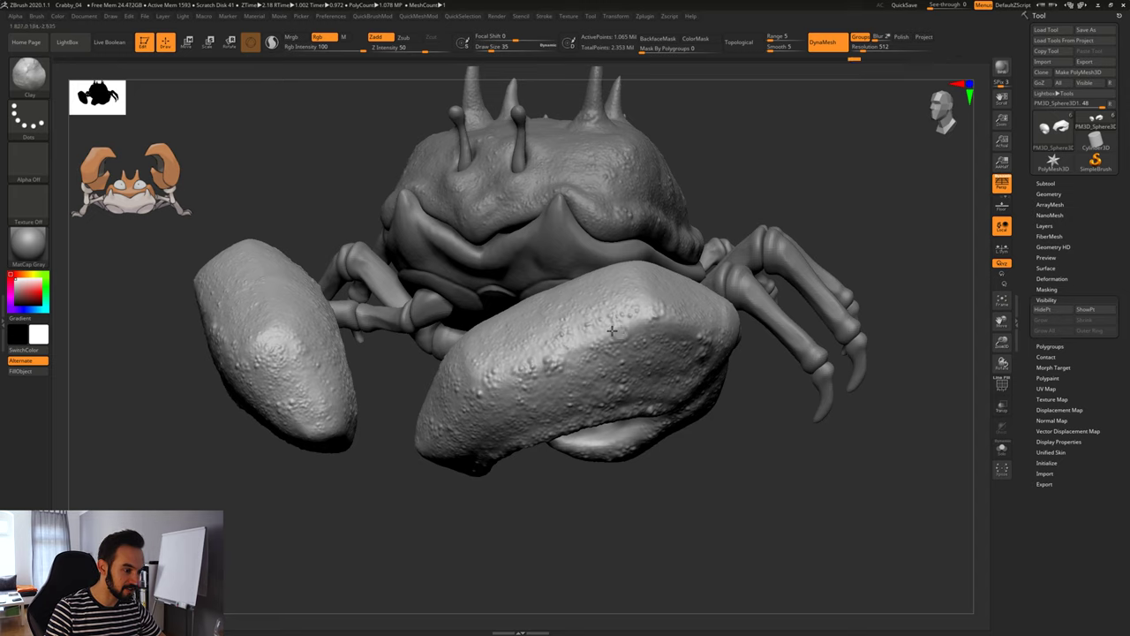
{"action": "key", "text": "ctrl"}
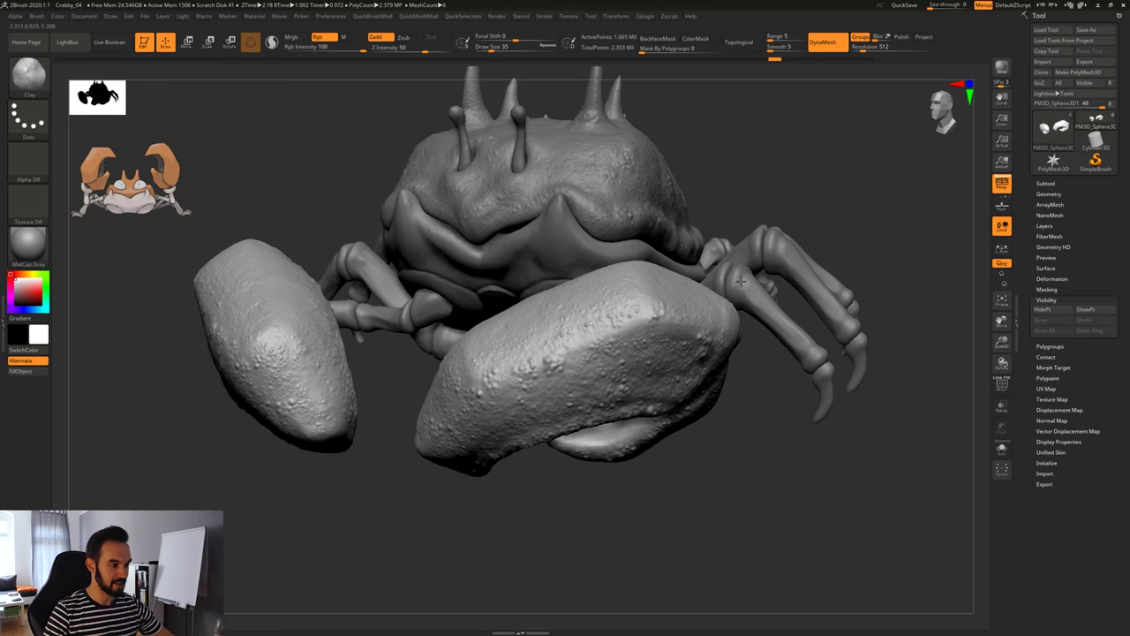
{"action": "left_click_drag", "start_coordinate": [831, 139], "coordinate": [707, 255], "text": "alt"}
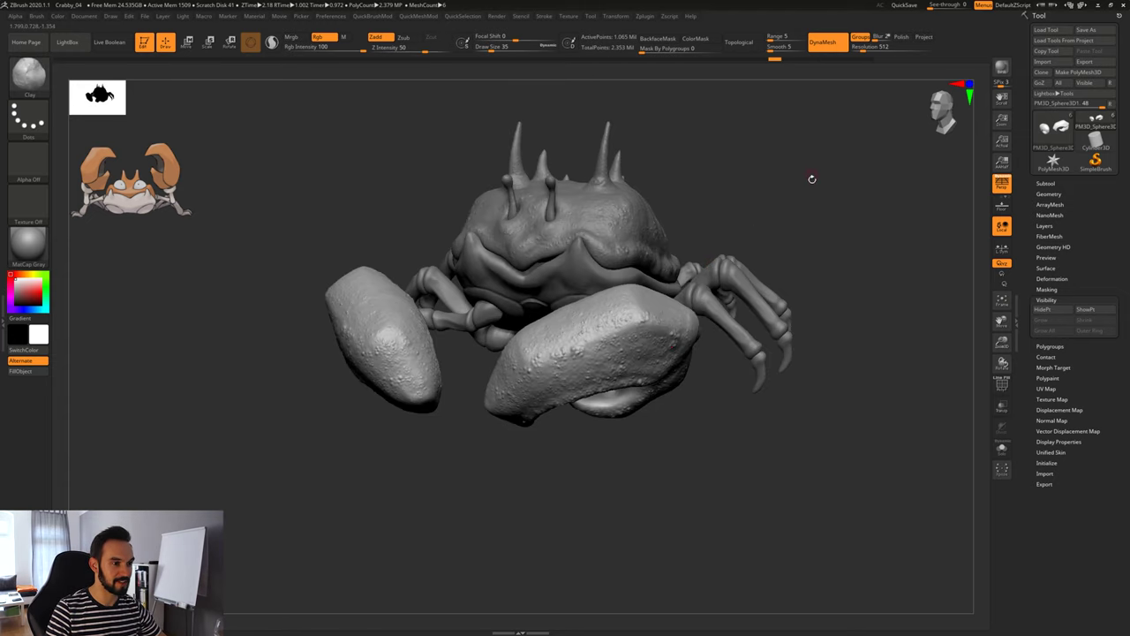
{"action": "left_click_drag", "start_coordinate": [812, 179], "coordinate": [673, 250]}
{"action": "left_click", "coordinate": [667, 321]}
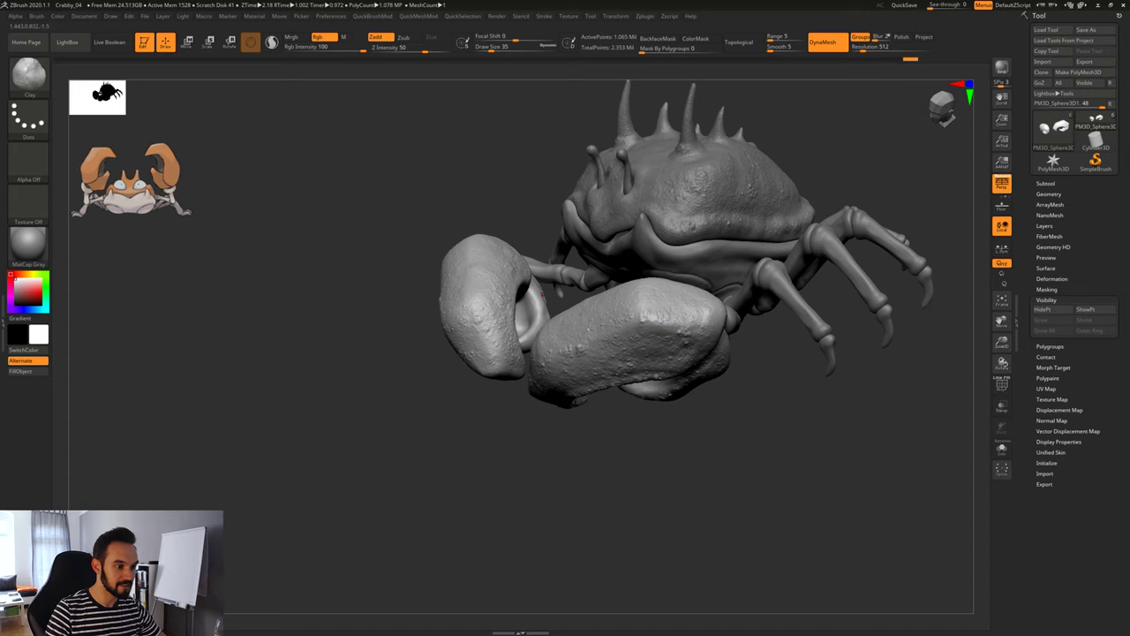
{"action": "left_click_drag", "start_coordinate": [876, 157], "coordinate": [694, 289], "text": "alt"}
Make the crab's shell the active subtool and isolate it for close work on its side.
{"action": "left_click", "coordinate": [638, 296], "text": "alt"}
{"action": "left_click_drag", "start_coordinate": [709, 190], "coordinate": [838, 273]}
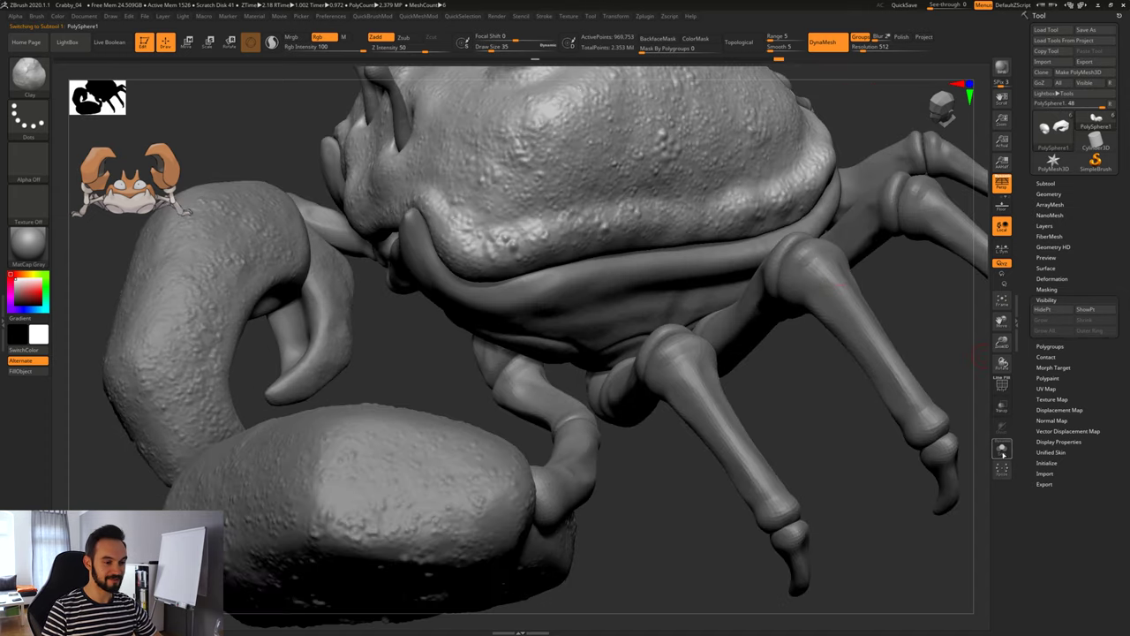
{"action": "left_click", "coordinate": [1001, 449]}
{"action": "left_click_drag", "start_coordinate": [843, 217], "coordinate": [750, 485], "text": "alt"}
{"action": "right_click_drag", "start_coordinate": [583, 382], "coordinate": [544, 378]}
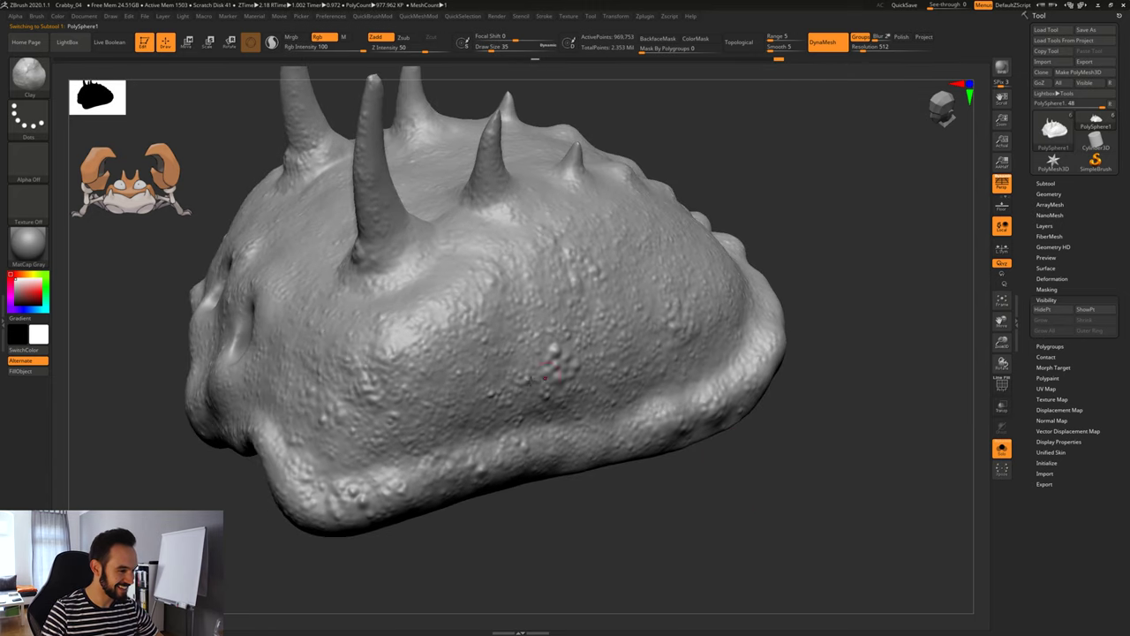
Sculpt a cluster of three round bumps on the shell's side with the Standard brush at draw size 29.
{"action": "key", "text": "space"}
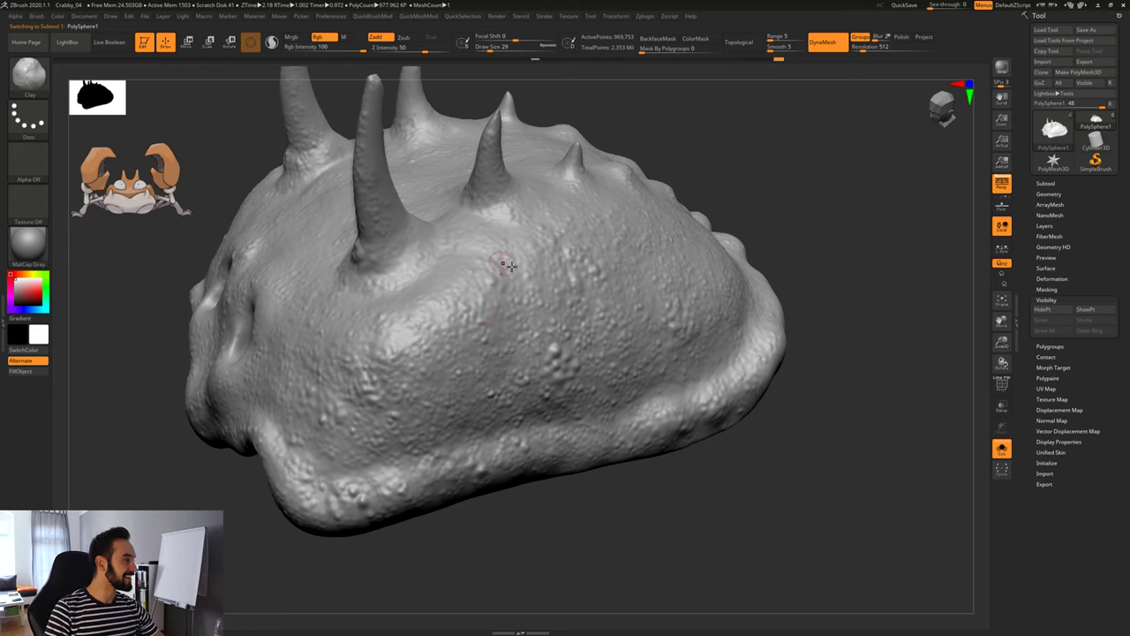
{"action": "key", "text": "b"}
{"action": "key", "text": "s"}
{"action": "key", "text": "t"}
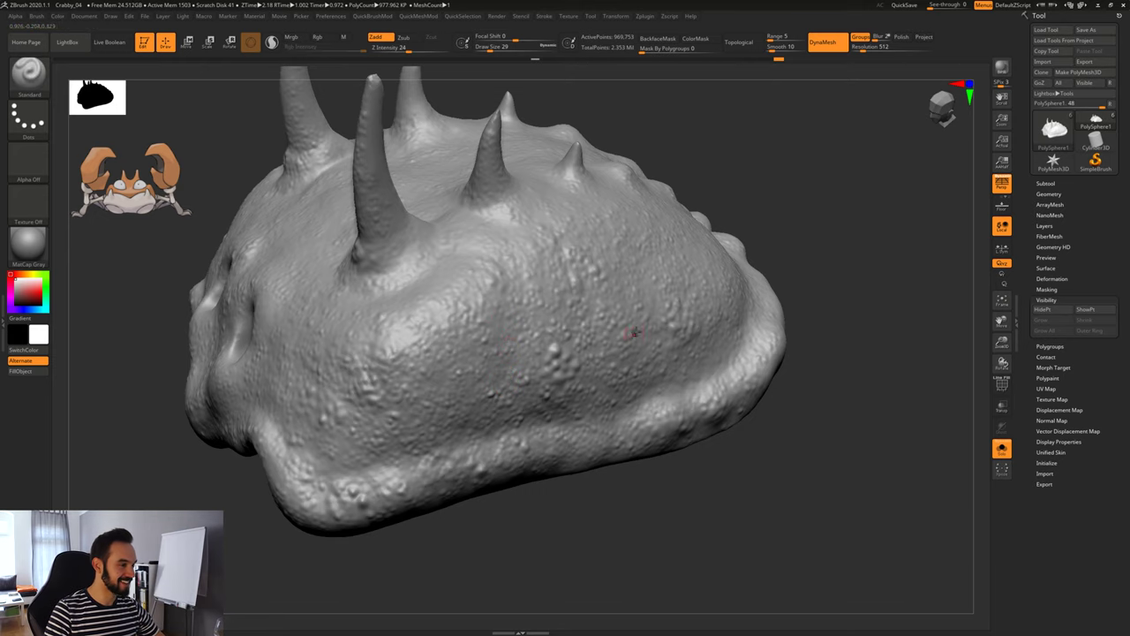
{"action": "mouse_move", "coordinate": [730, 475]}
{"action": "left_mouse_down"}
{"action": "mouse_move", "coordinate": [632, 459]}
{"action": "mouse_move", "coordinate": [500, 316]}
{"action": "left_mouse_up"}
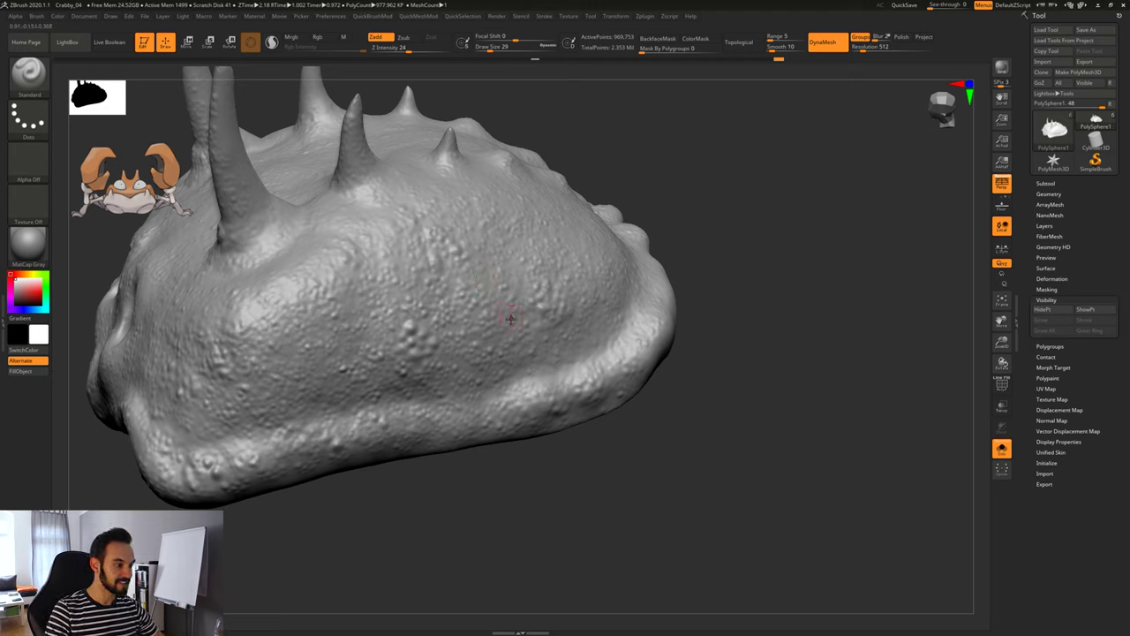
{"action": "key", "text": "ctrl"}
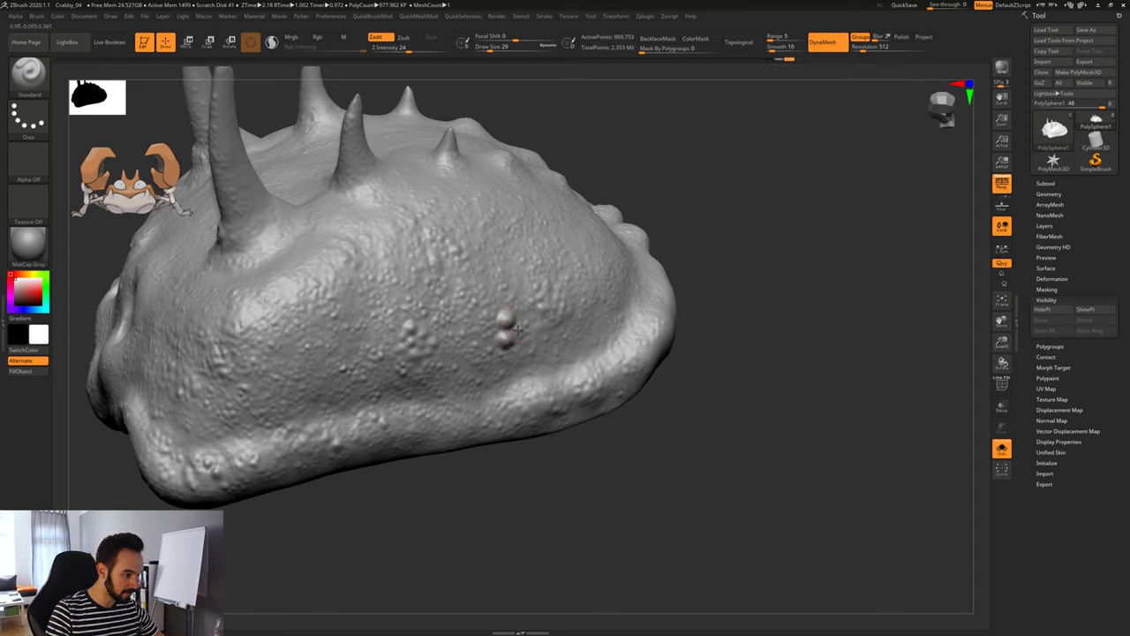
{"action": "left_click", "coordinate": [515, 331]}
Dent the centres of the three bumps with the Standard brush, using draw size 14 for the larger two and 8 for the smallest.
{"action": "left_click_drag", "start_coordinate": [558, 484], "coordinate": [557, 565], "text": "alt"}
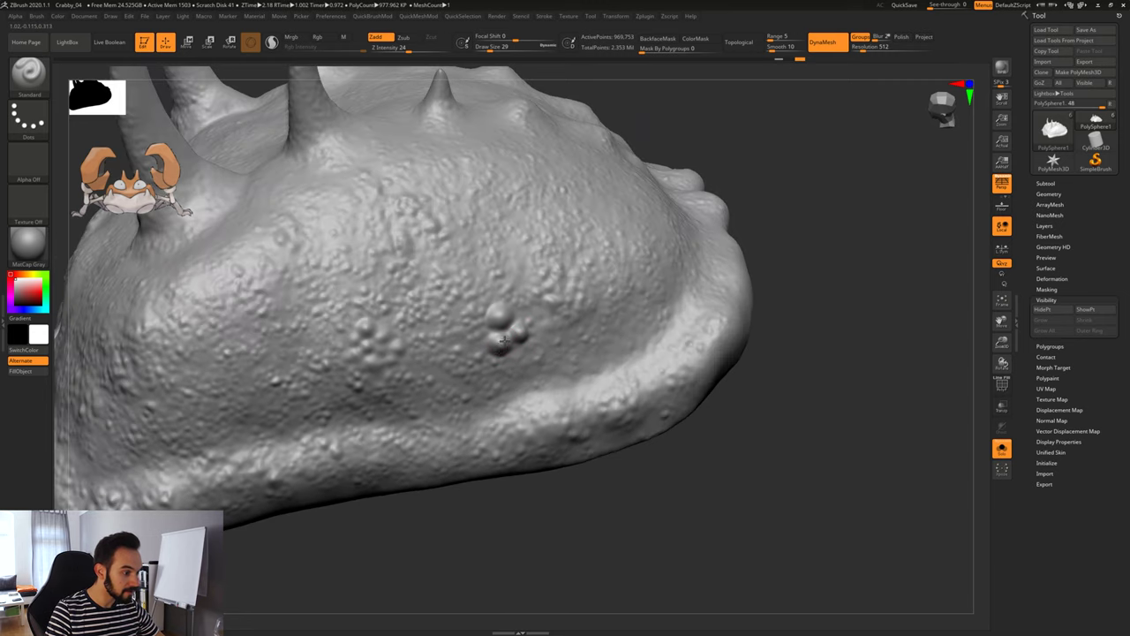
{"action": "left_click", "coordinate": [499, 315]}
{"action": "key", "text": "space"}
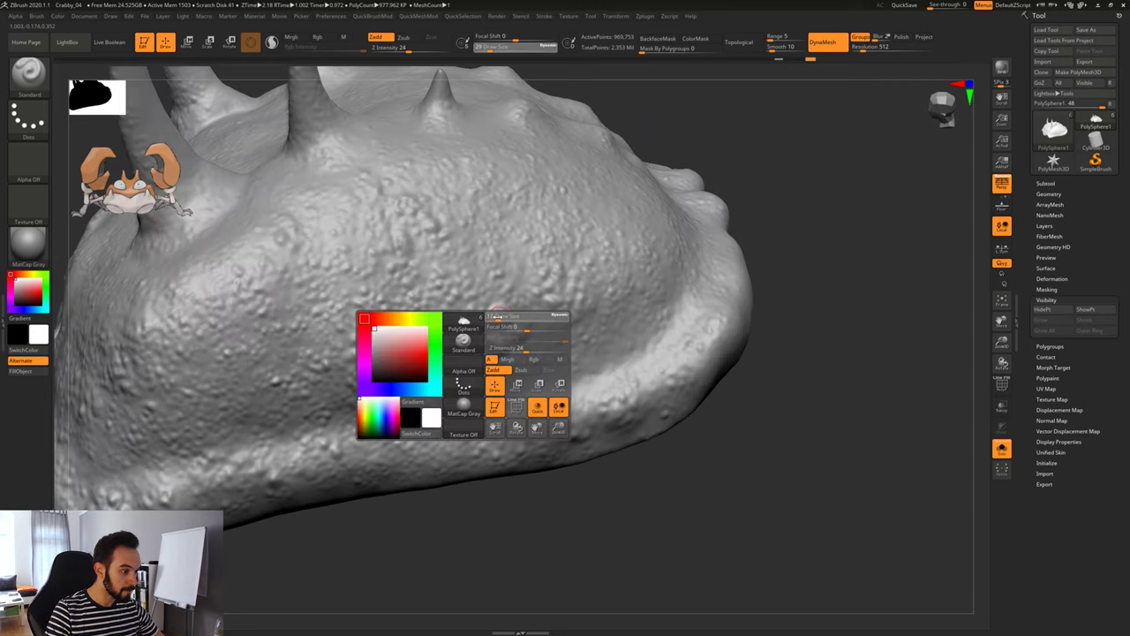
{"action": "left_click", "coordinate": [497, 316]}
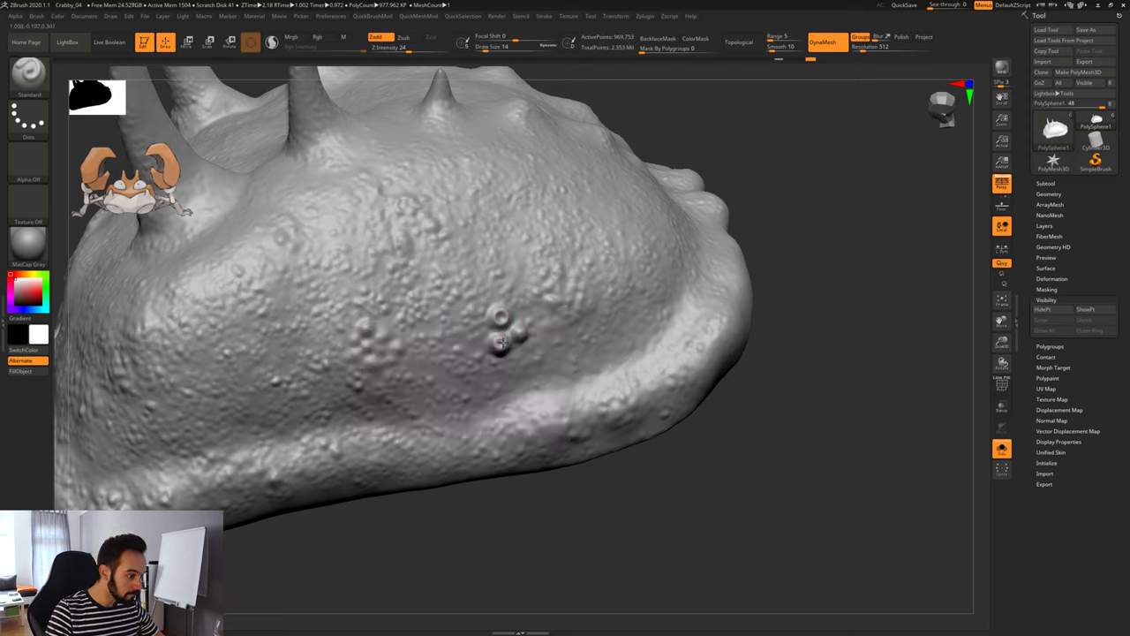
{"action": "left_click", "coordinate": [500, 343]}
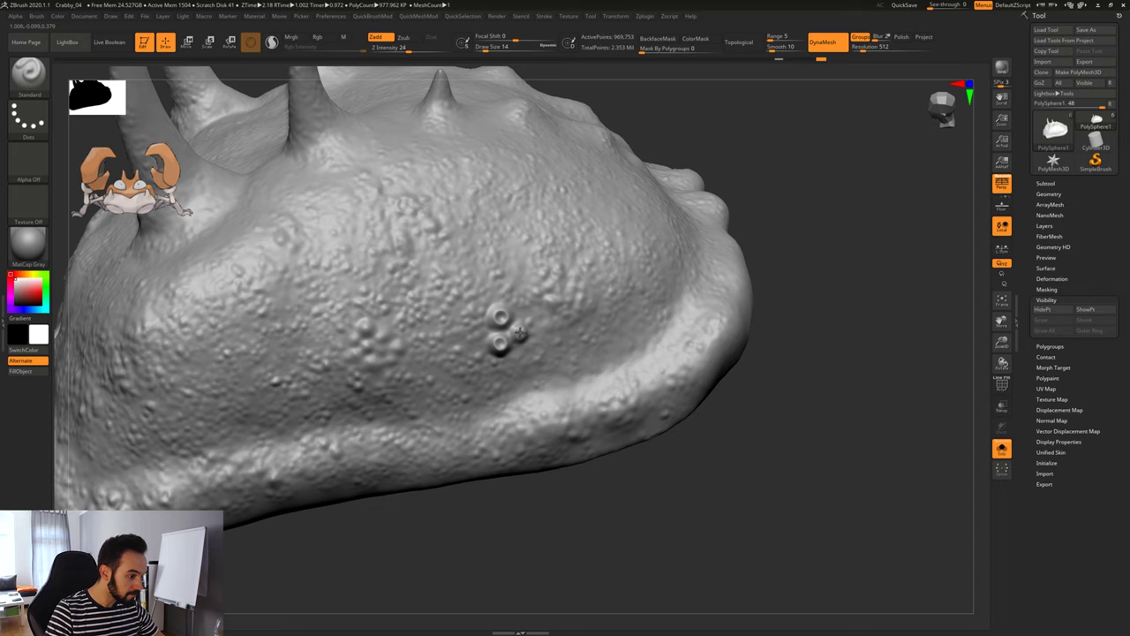
{"action": "key", "text": "space"}
{"action": "left_click", "coordinate": [522, 340]}
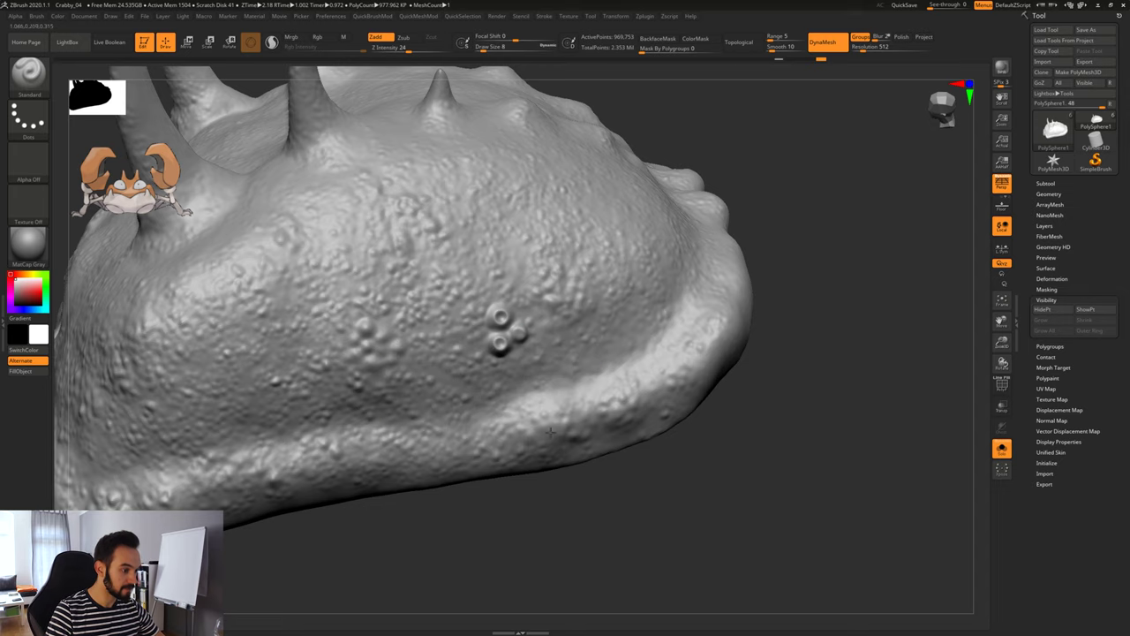
{"action": "right_click_drag", "start_coordinate": [565, 350], "coordinate": [517, 337], "text": "ctrl"}
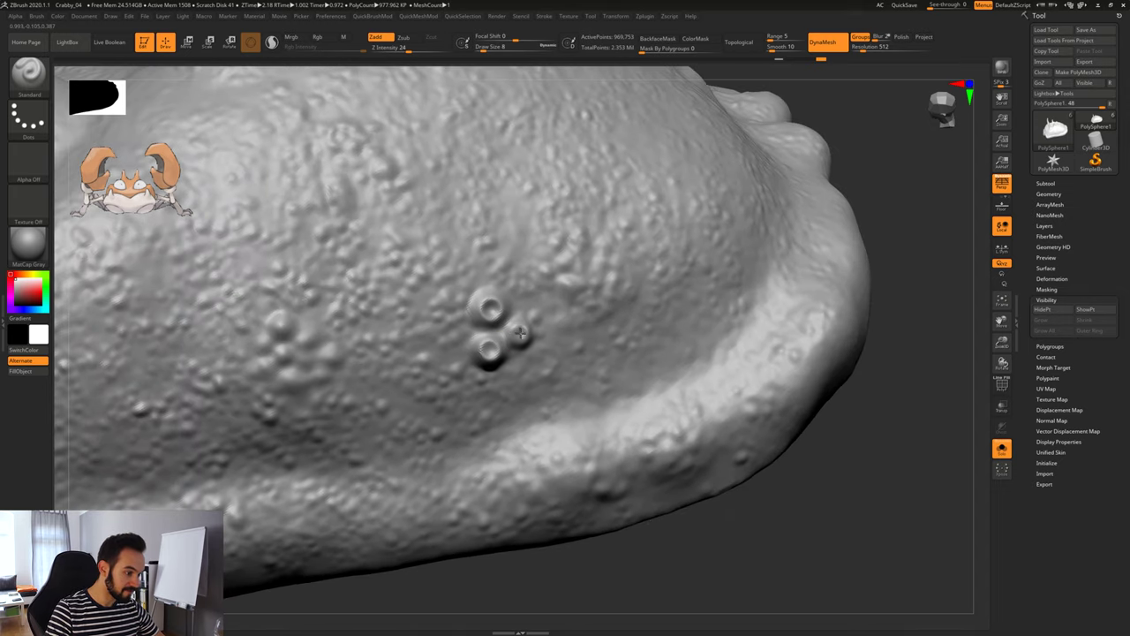
{"action": "left_click", "coordinate": [519, 334], "text": "alt"}
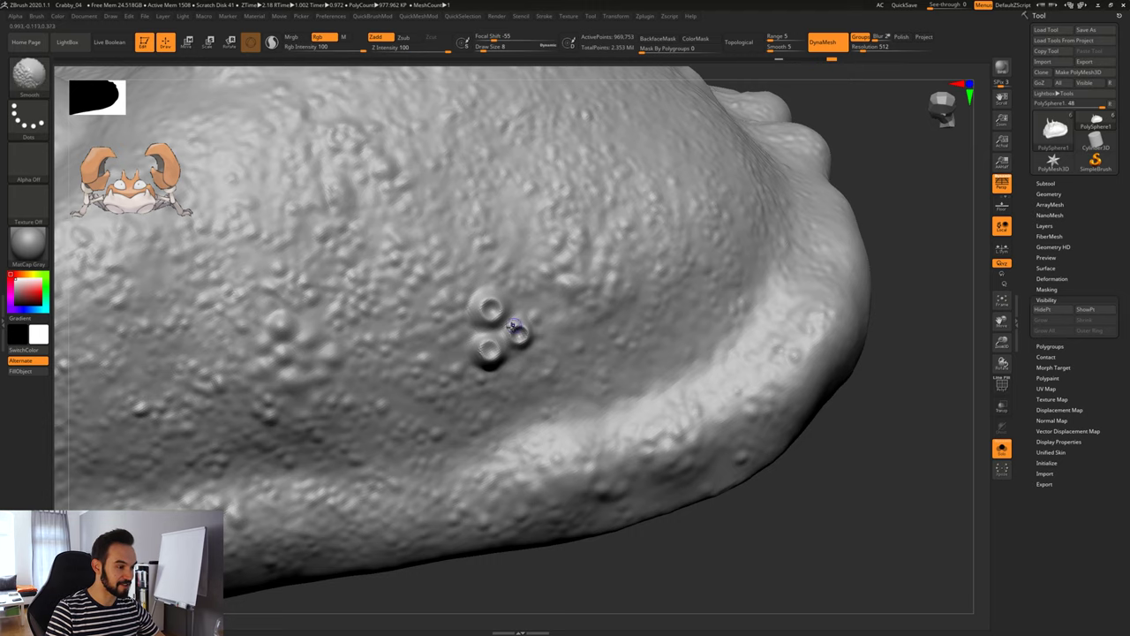
Carve grooves around the three dented bumps with the DamStandard brush at draw size 16.
{"action": "left_click_drag", "start_coordinate": [645, 544], "coordinate": [682, 536]}
{"action": "key", "text": "b"}
{"action": "key", "text": "d"}
{"action": "key", "text": "s"}
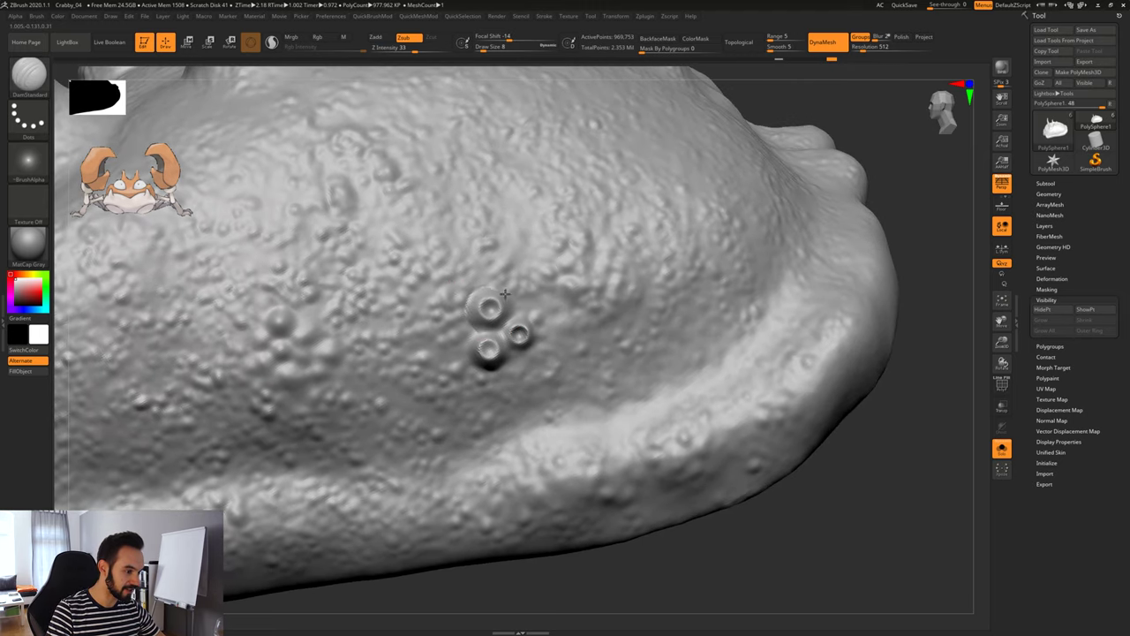
{"action": "key", "text": "space"}
{"action": "mouse_move", "coordinate": [471, 341]}
{"action": "left_mouse_down"}
{"action": "mouse_move", "coordinate": [486, 364]}
{"action": "mouse_move", "coordinate": [519, 353]}
{"action": "mouse_move", "coordinate": [527, 319]}
{"action": "mouse_move", "coordinate": [507, 321]}
{"action": "mouse_move", "coordinate": [514, 352]}
{"action": "left_mouse_up"}
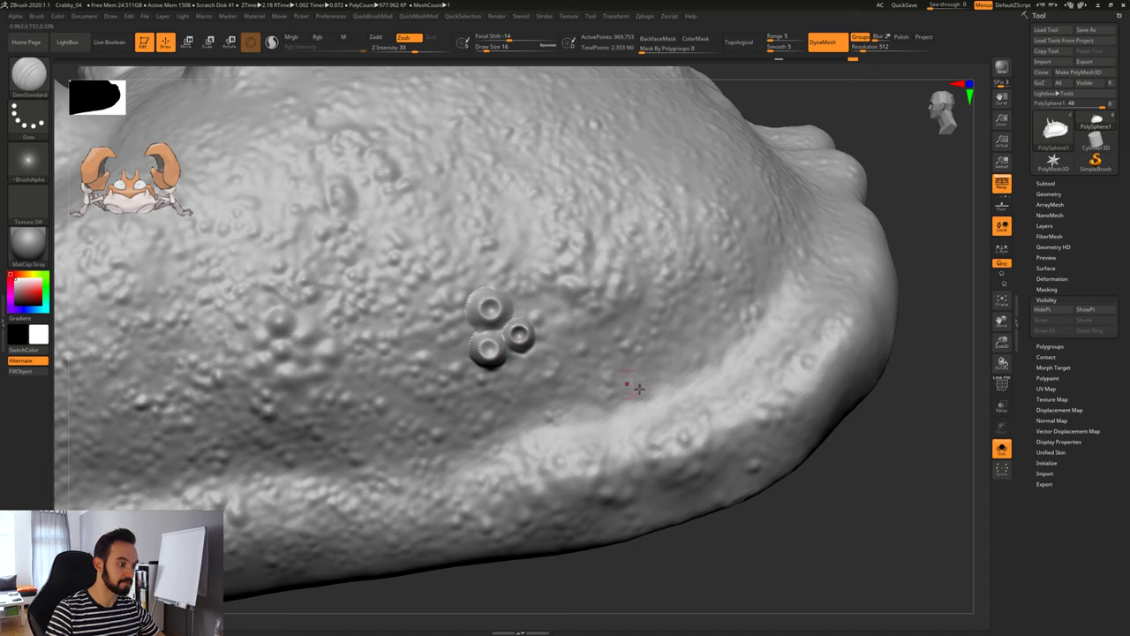
Choose the XTractor brush and check its alpha along with the import and export options for alphas.
{"action": "right_click_drag", "start_coordinate": [757, 544], "coordinate": [756, 482], "text": "ctrl"}
{"action": "left_click_drag", "start_coordinate": [733, 477], "coordinate": [684, 477]}
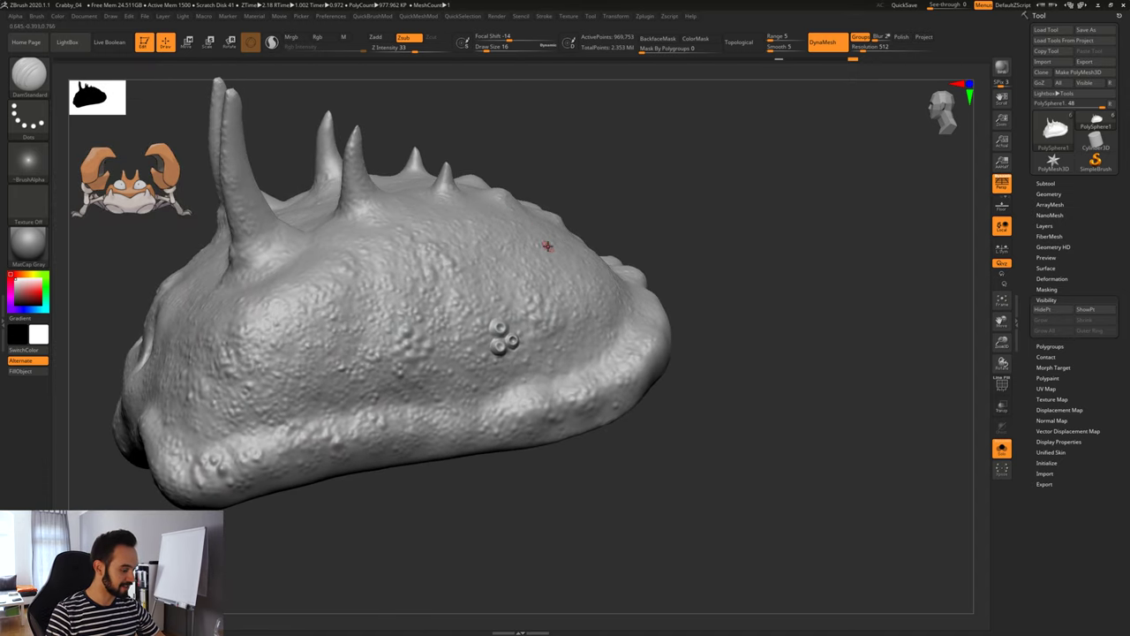
{"action": "key", "text": "b"}
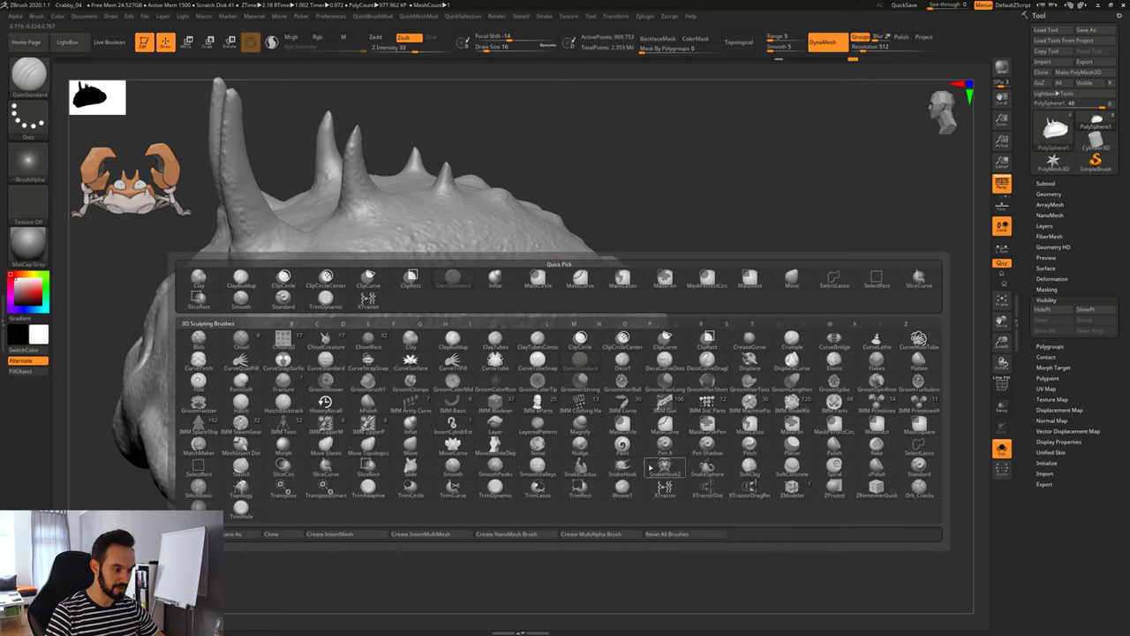
{"action": "left_click", "coordinate": [665, 491]}
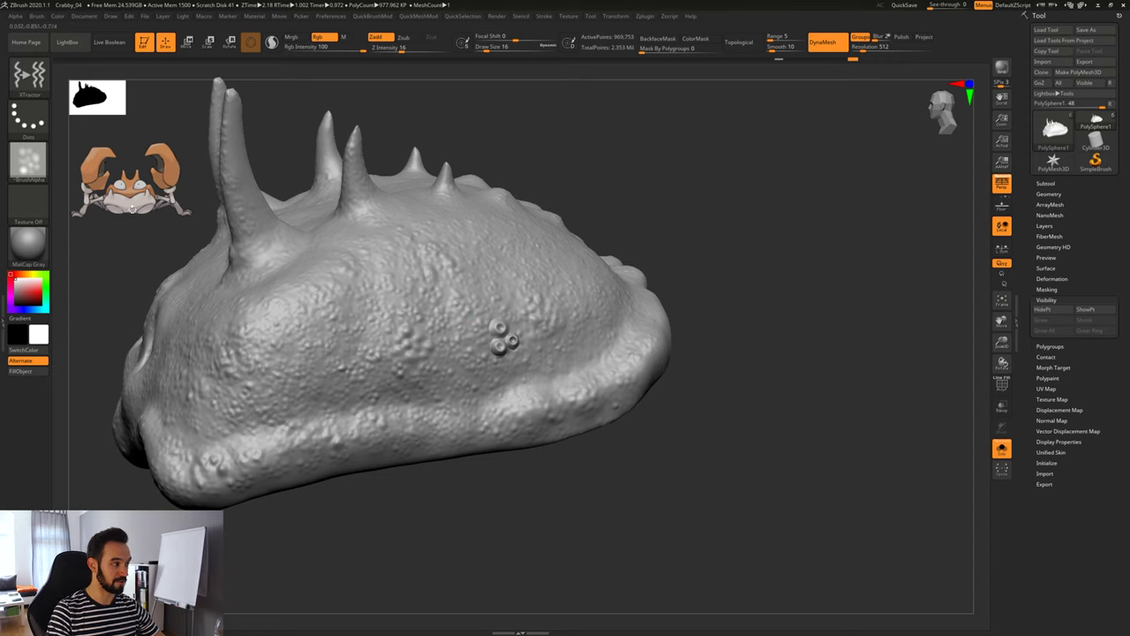
{"action": "left_click", "coordinate": [31, 168]}
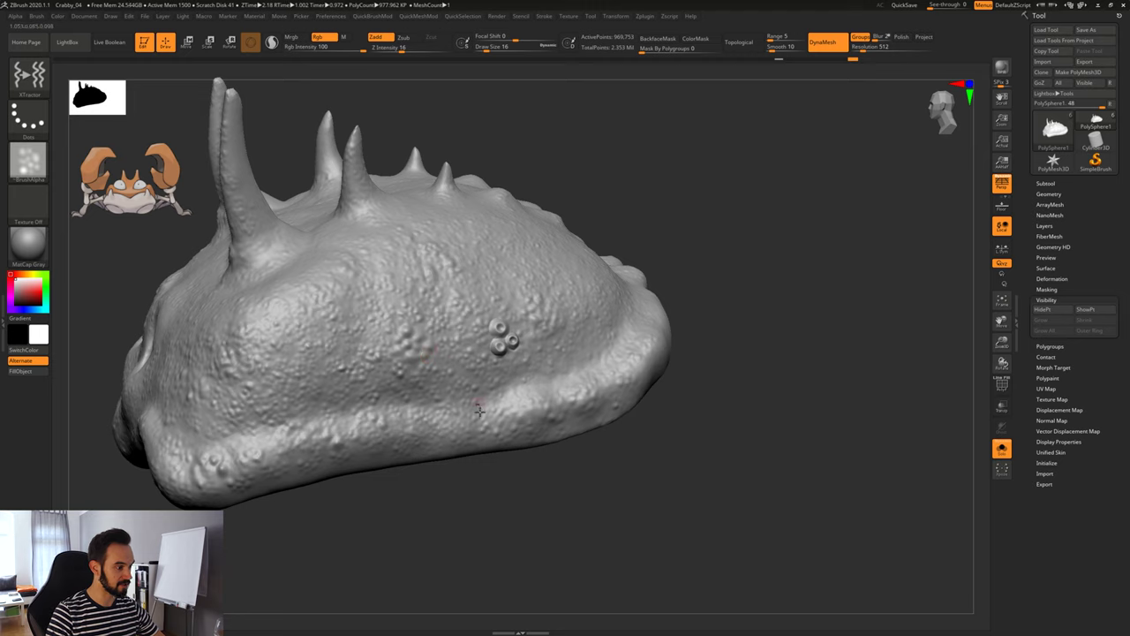
{"action": "left_click", "coordinate": [33, 165]}
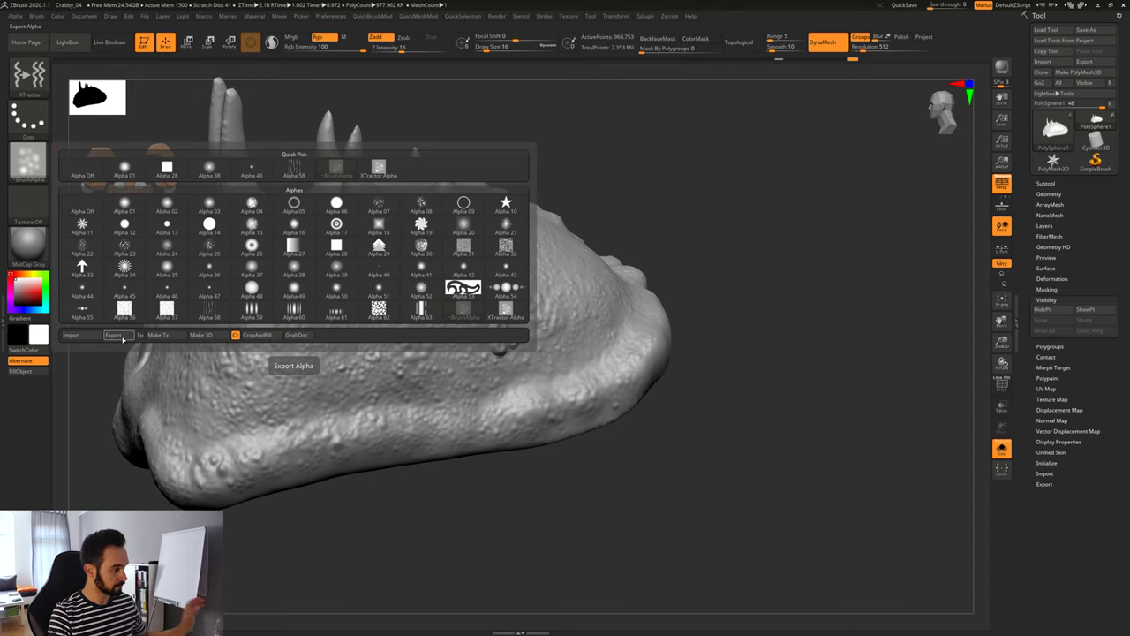
{"action": "left_click", "coordinate": [29, 161]}
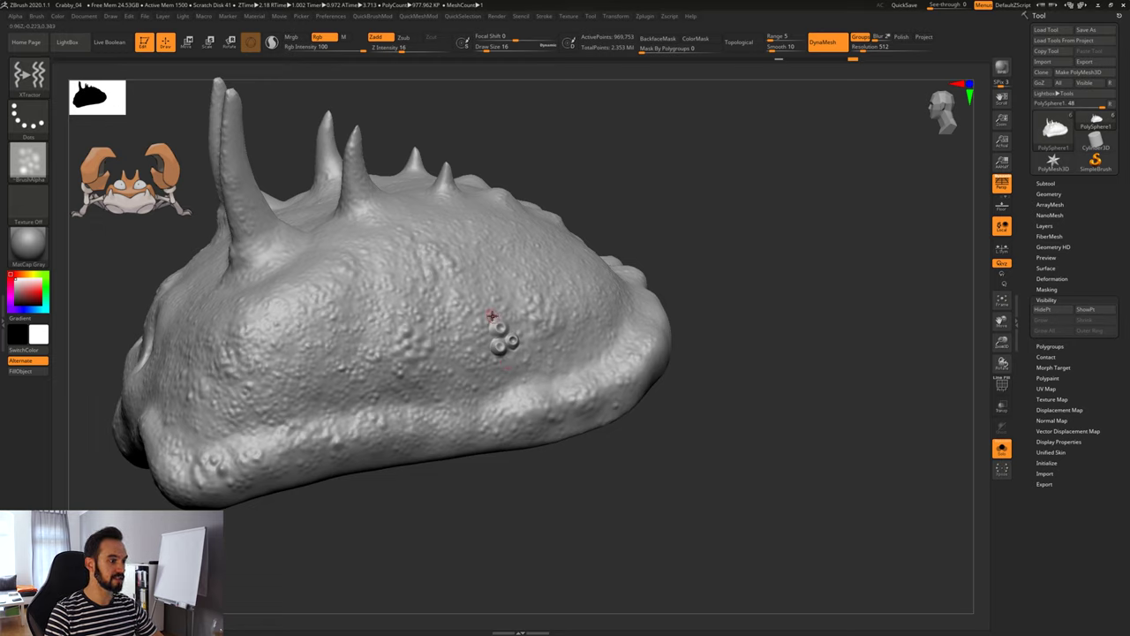
Set the XTractor draw size to 59 and capture the three-bump cluster from the shell as the brush alpha.
{"action": "key", "text": "space"}
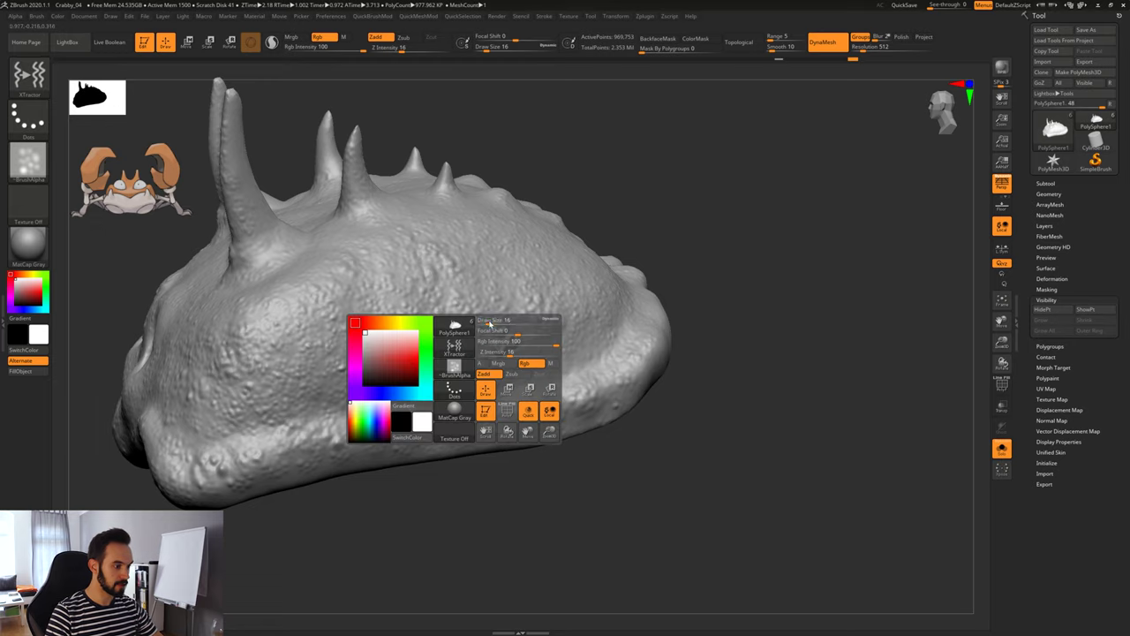
{"action": "left_click_drag", "start_coordinate": [489, 321], "coordinate": [497, 321]}
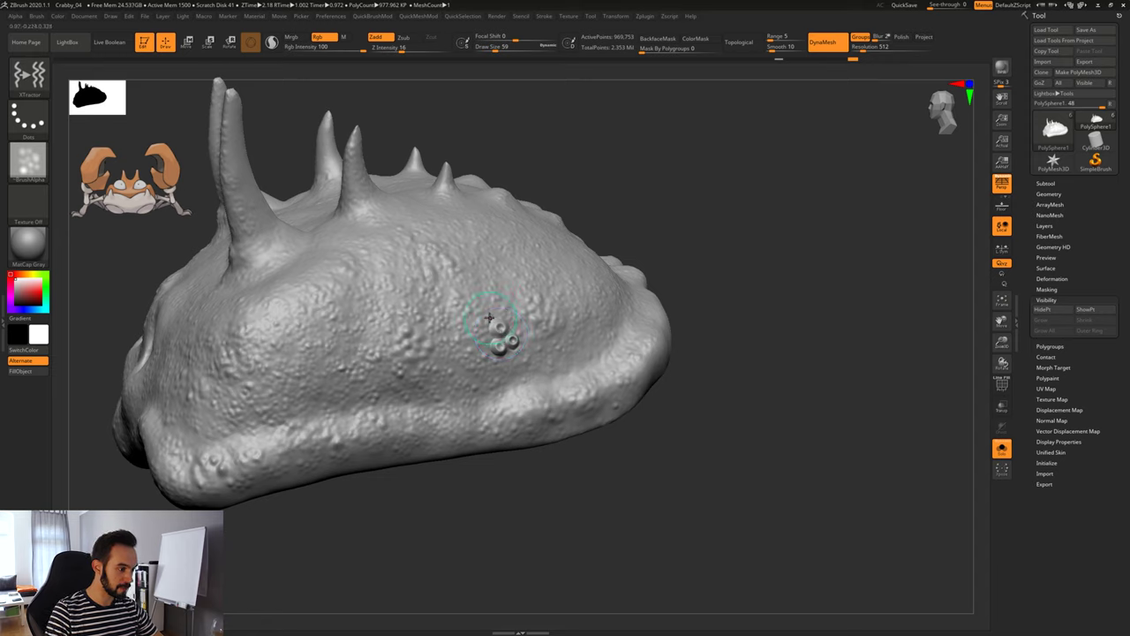
{"action": "left_click", "coordinate": [510, 357]}
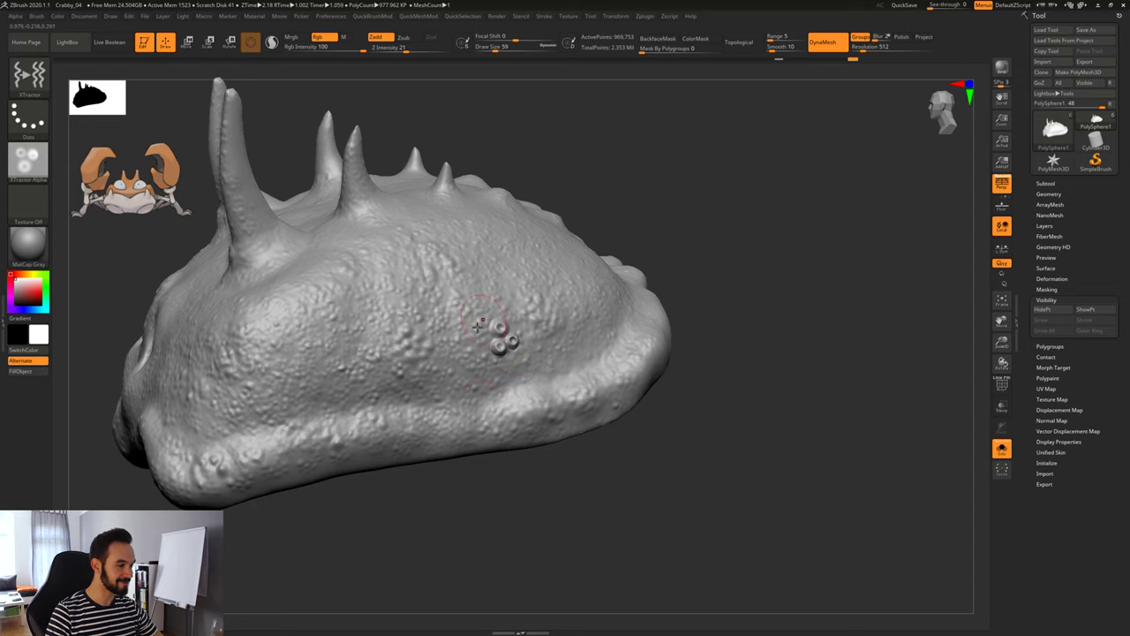
Stamp the captured bump cluster around the original bumps, near the shell's lower rim and on its front bulge, undoing the first test stroke.
{"action": "left_click_drag", "start_coordinate": [560, 498], "coordinate": [473, 330]}
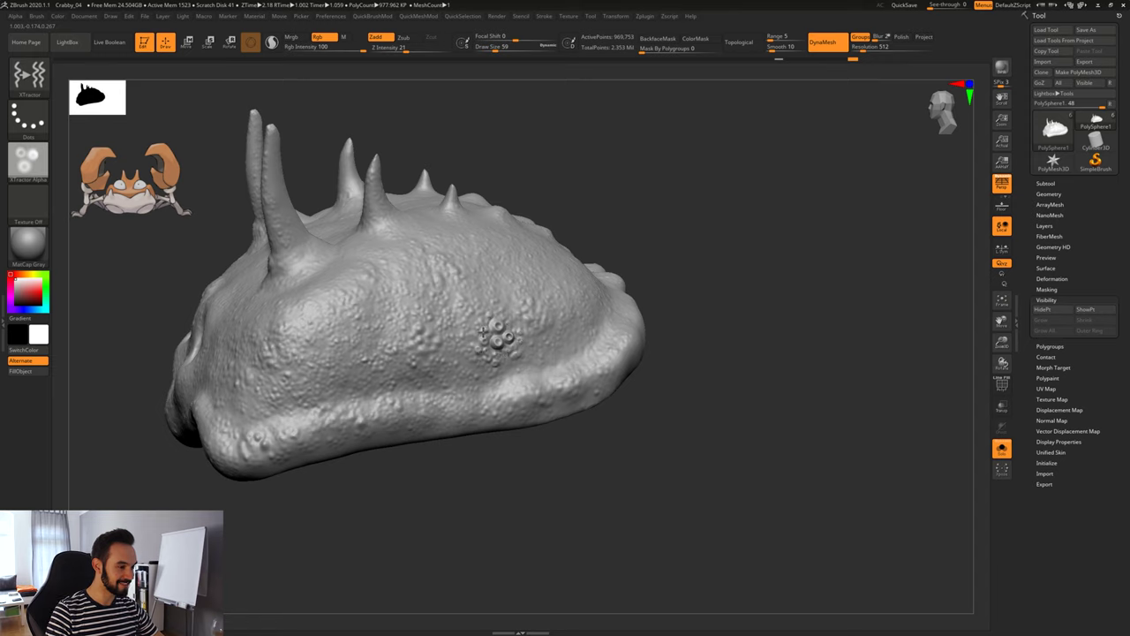
{"action": "key", "text": "ctrl+z"}
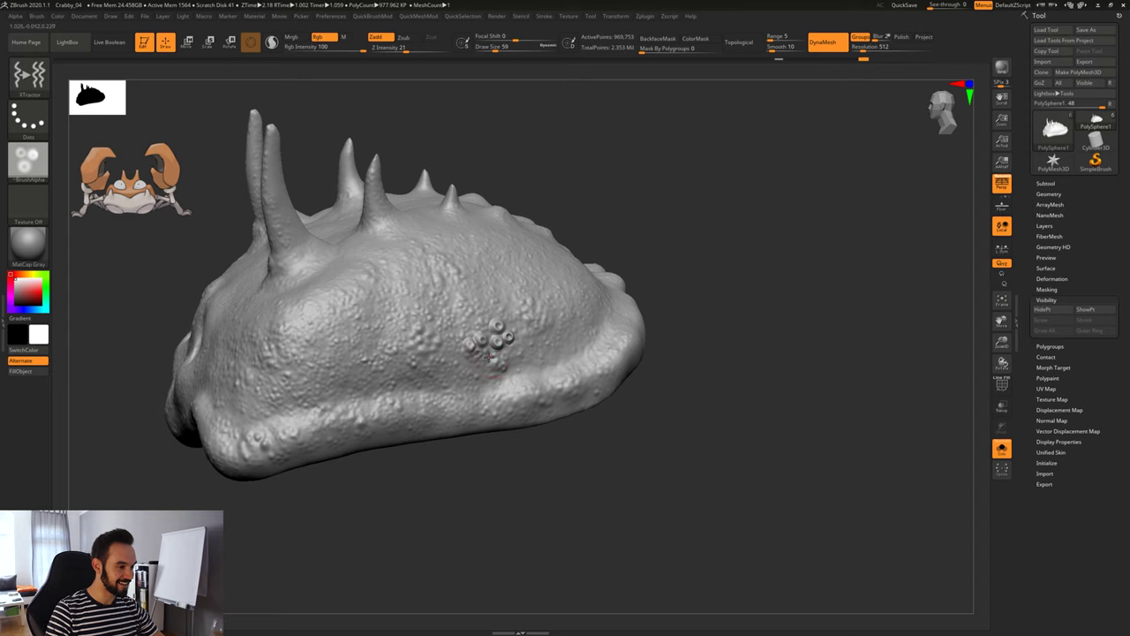
{"action": "mouse_move", "coordinate": [506, 362]}
{"action": "left_mouse_down"}
{"action": "mouse_move", "coordinate": [526, 369]}
{"action": "mouse_move", "coordinate": [514, 348]}
{"action": "mouse_move", "coordinate": [465, 386]}
{"action": "mouse_move", "coordinate": [448, 377]}
{"action": "mouse_move", "coordinate": [371, 402]}
{"action": "left_mouse_up"}
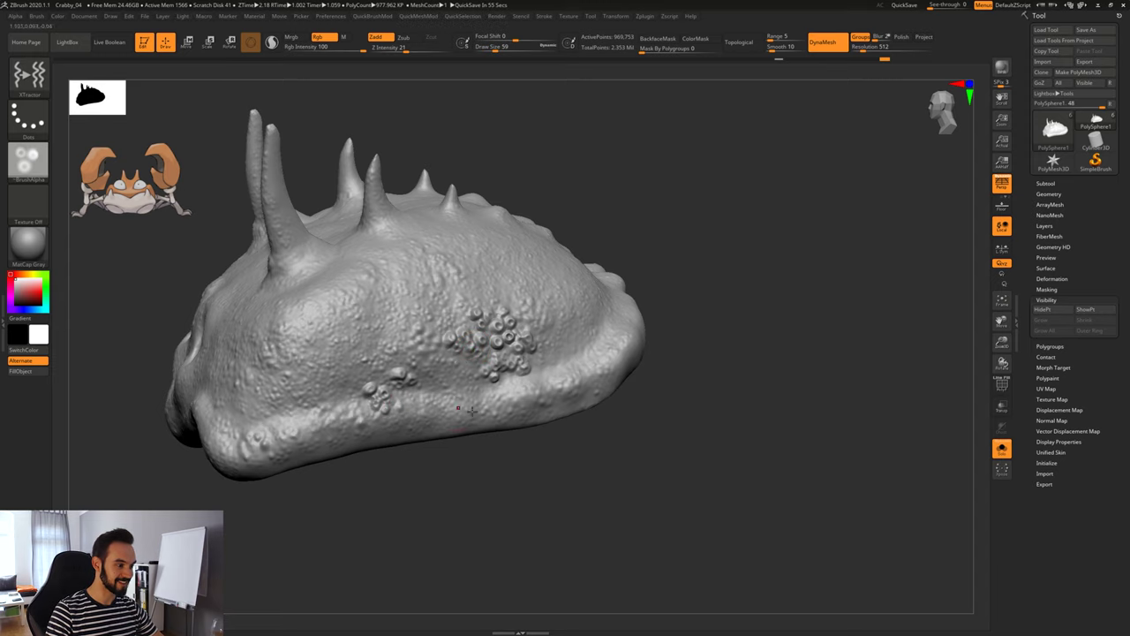
{"action": "mouse_move", "coordinate": [673, 473]}
{"action": "left_mouse_down"}
{"action": "mouse_move", "coordinate": [732, 473]}
{"action": "mouse_move", "coordinate": [603, 454]}
{"action": "mouse_move", "coordinate": [689, 475]}
{"action": "left_mouse_up"}
{"action": "left_click_drag", "start_coordinate": [408, 352], "coordinate": [421, 361]}
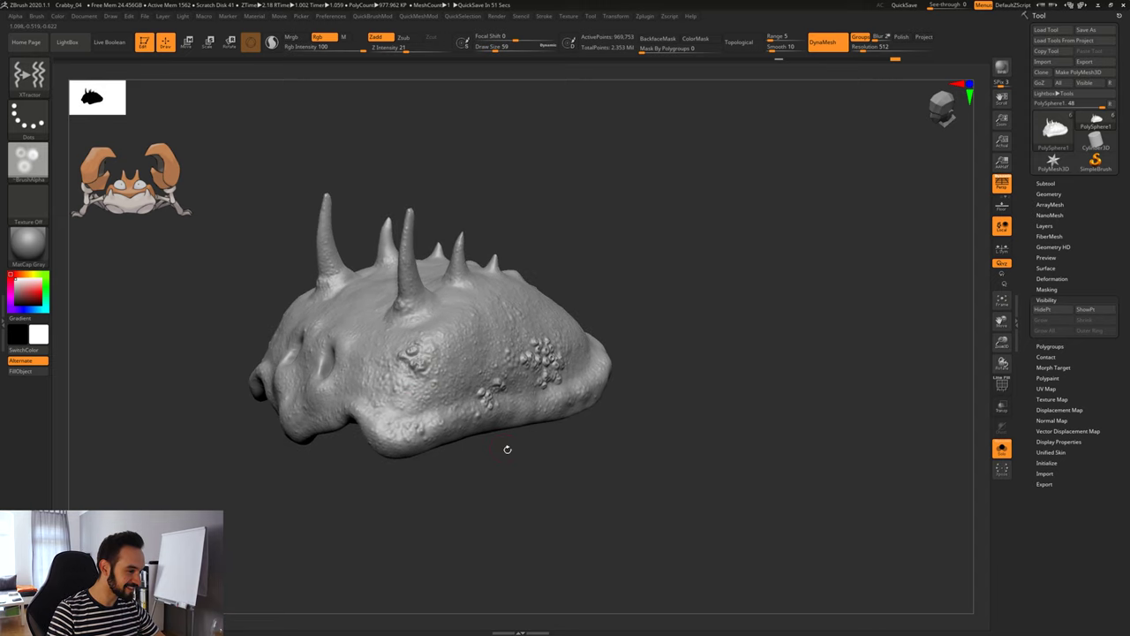
Try stamping the bump cluster on the shell's front rim and side, using the DragRect stroke at Z Intensity 44.
{"action": "left_click_drag", "start_coordinate": [390, 434], "coordinate": [415, 431]}
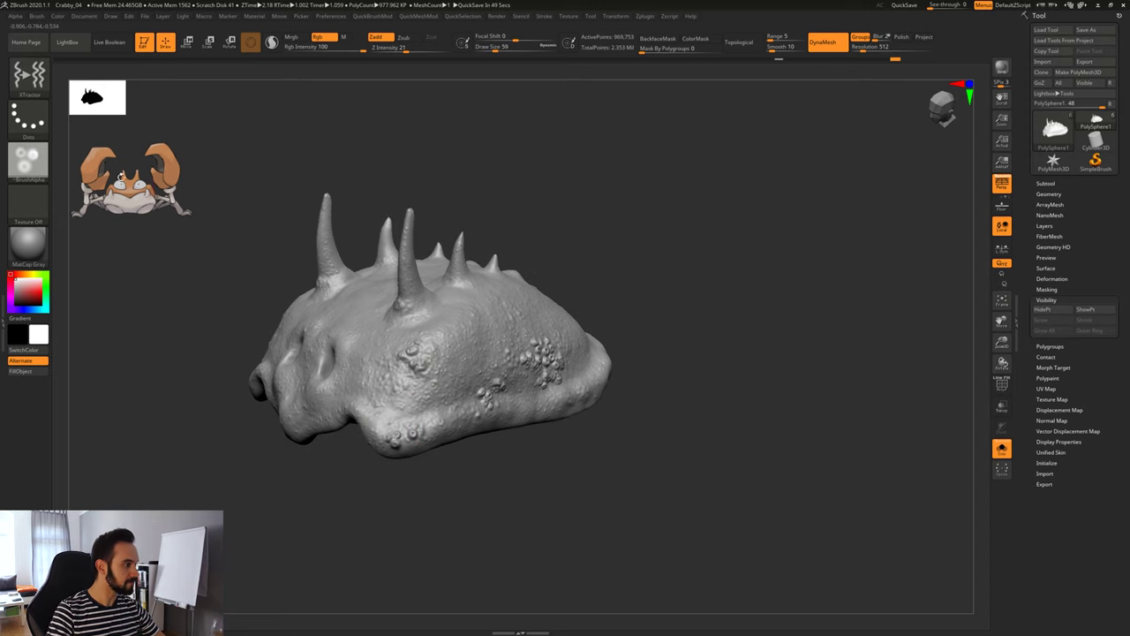
{"action": "left_click", "coordinate": [27, 117]}
{"action": "left_click", "coordinate": [126, 122]}
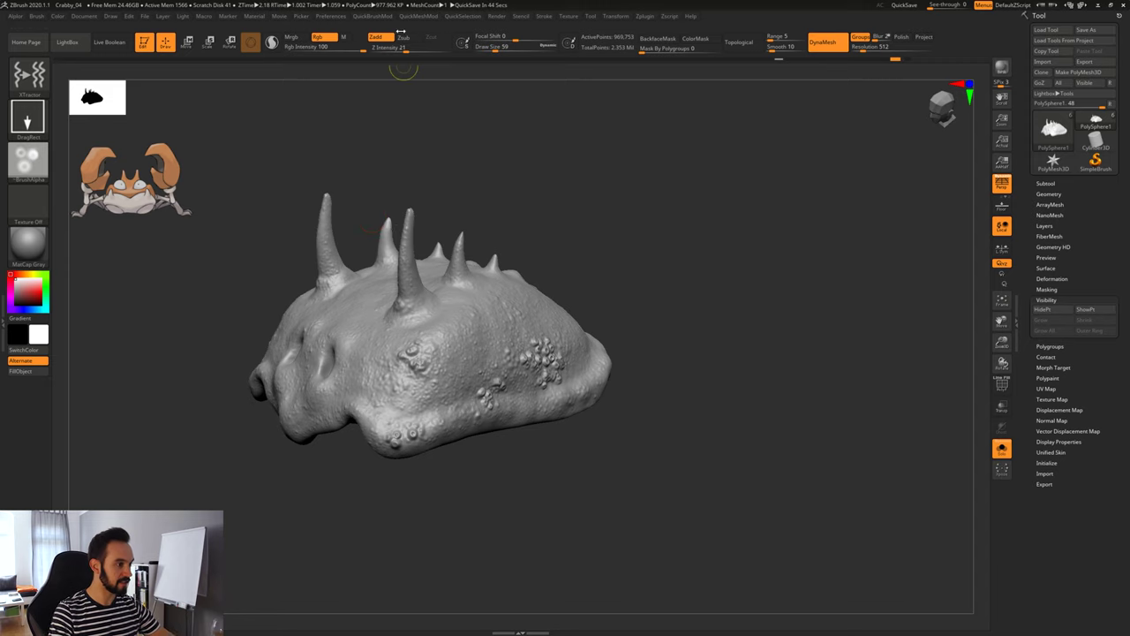
{"action": "left_click_drag", "start_coordinate": [405, 48], "coordinate": [422, 49]}
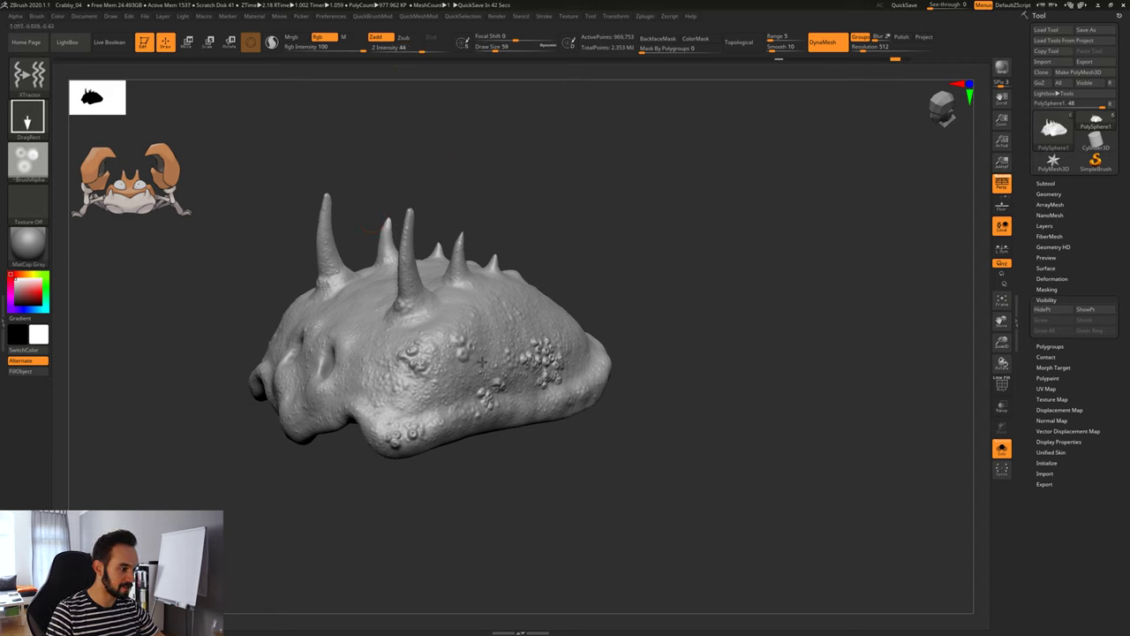
{"action": "right_click_drag", "start_coordinate": [512, 316], "coordinate": [442, 309]}
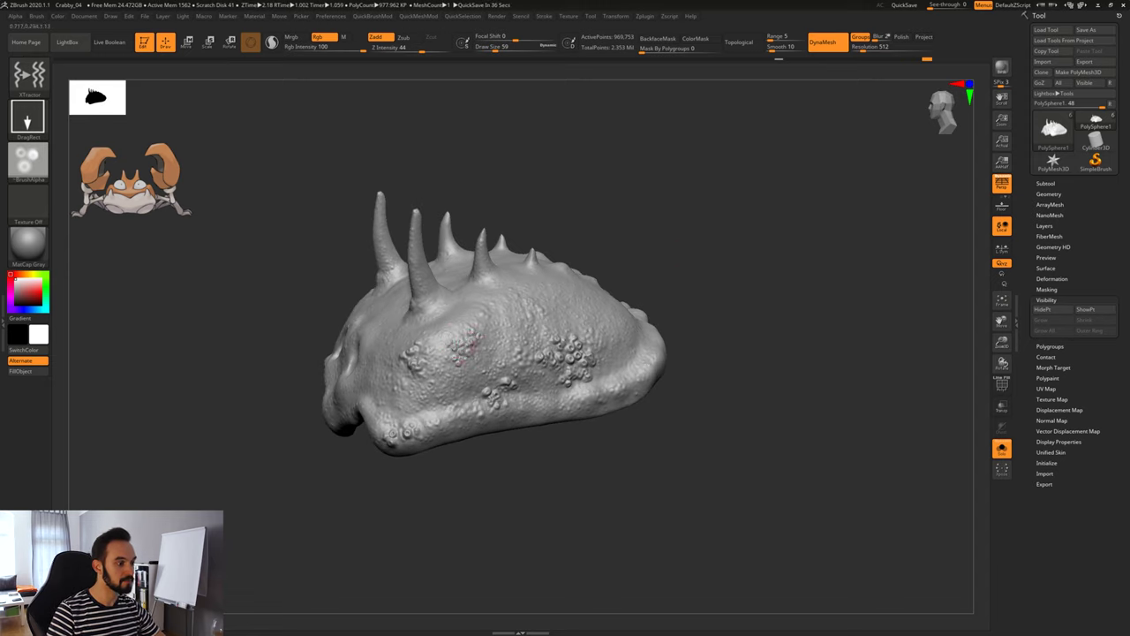
{"action": "mouse_move", "coordinate": [459, 353]}
{"action": "right_mouse_down"}
{"action": "mouse_move", "coordinate": [689, 254]}
{"action": "mouse_move", "coordinate": [636, 270]}
{"action": "right_mouse_up"}
{"action": "key", "text": "ctrl"}
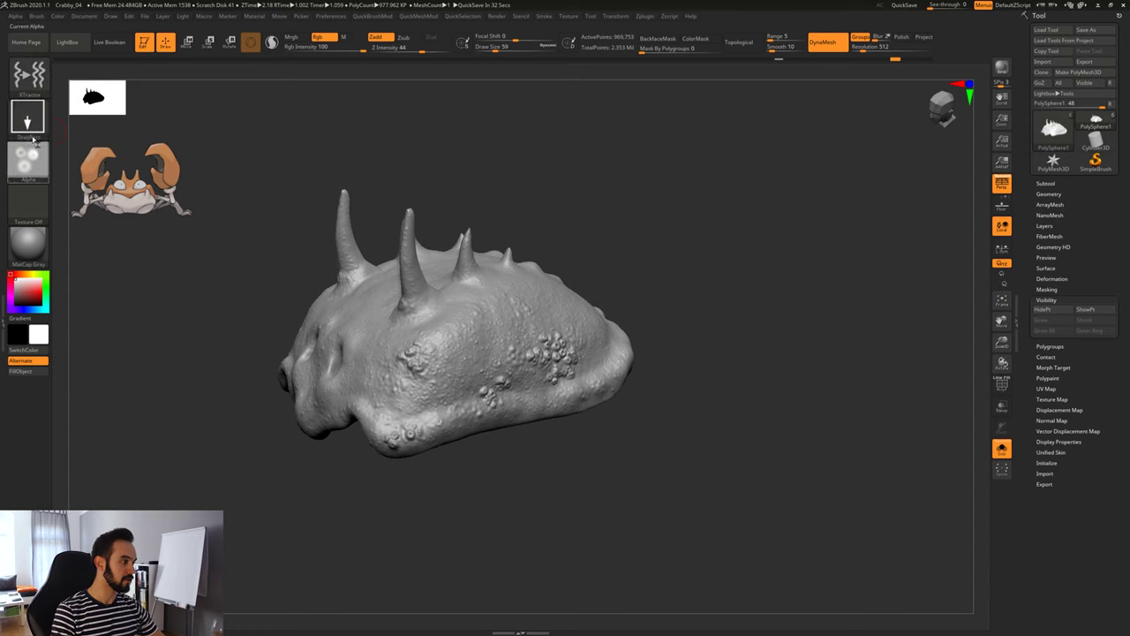
Return the brush to the Dots stroke at Z Intensity 19 and undo the test stamp on the shell's front bulge.
{"action": "left_click", "coordinate": [29, 115]}
{"action": "left_click", "coordinate": [90, 133]}
{"action": "left_click", "coordinate": [403, 48]}
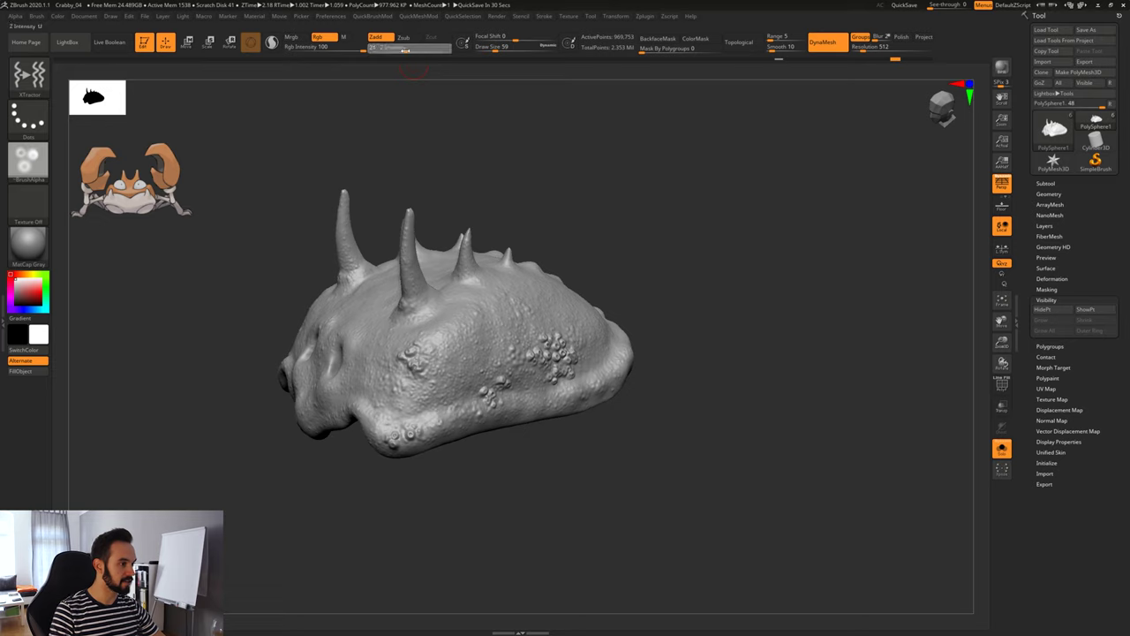
{"action": "left_click_drag", "start_coordinate": [451, 340], "coordinate": [458, 374]}
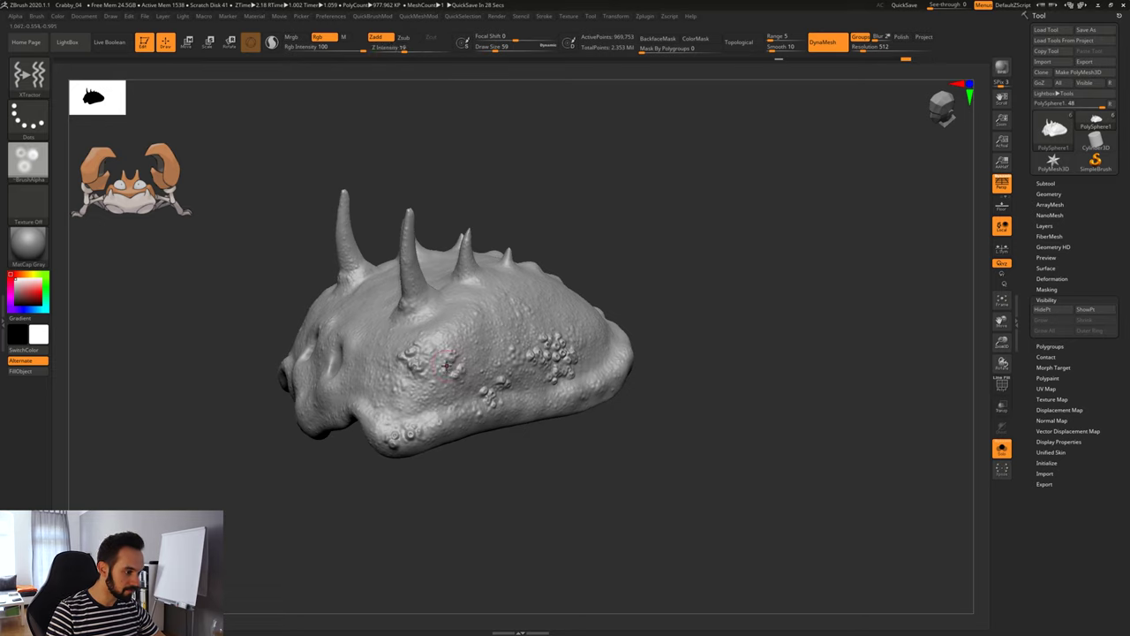
{"action": "key", "text": "ctrl+z"}
{"action": "mouse_move", "coordinate": [558, 473]}
{"action": "left_mouse_down"}
{"action": "mouse_move", "coordinate": [605, 475]}
{"action": "mouse_move", "coordinate": [575, 475]}
{"action": "left_mouse_up"}
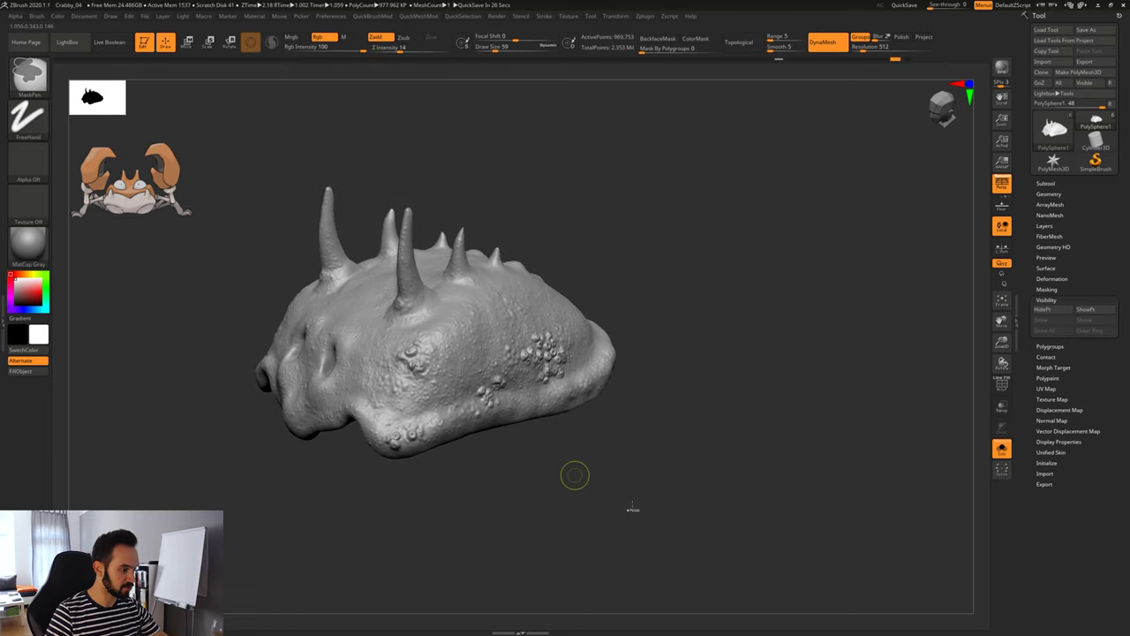
Stamp fainter bump clusters along the shell's lower rim, from the front corner towards the back.
{"action": "right_click_drag", "start_coordinate": [464, 479], "coordinate": [430, 424]}
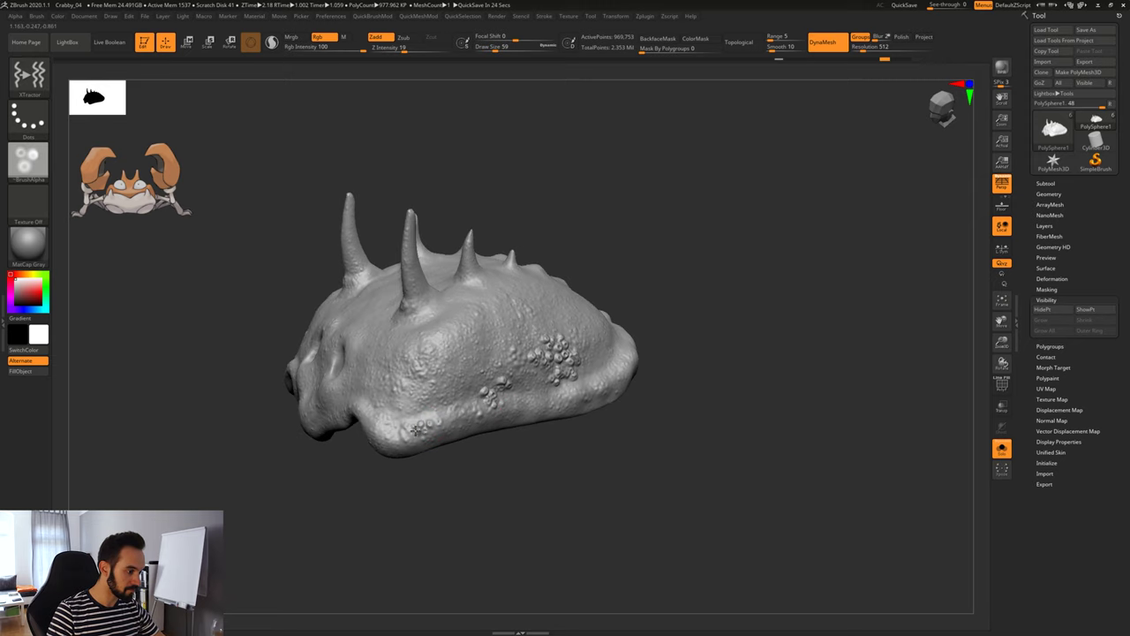
{"action": "mouse_move", "coordinate": [612, 328]}
{"action": "right_mouse_down"}
{"action": "mouse_move", "coordinate": [686, 364]}
{"action": "mouse_move", "coordinate": [598, 371]}
{"action": "right_mouse_up"}
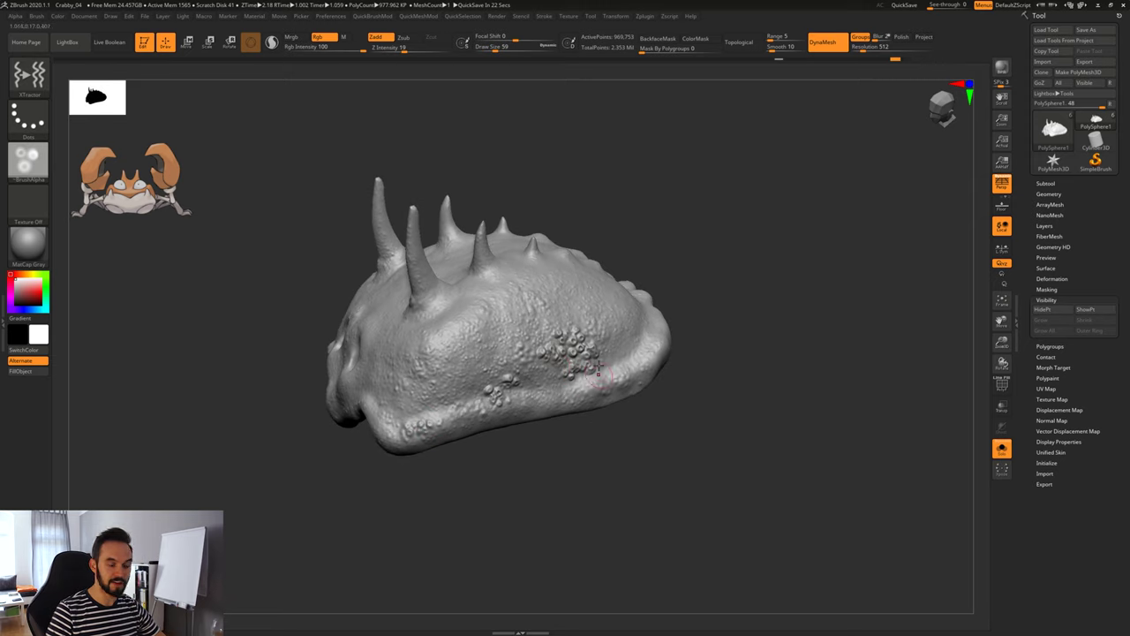
{"action": "right_click_drag", "start_coordinate": [639, 406], "coordinate": [544, 411]}
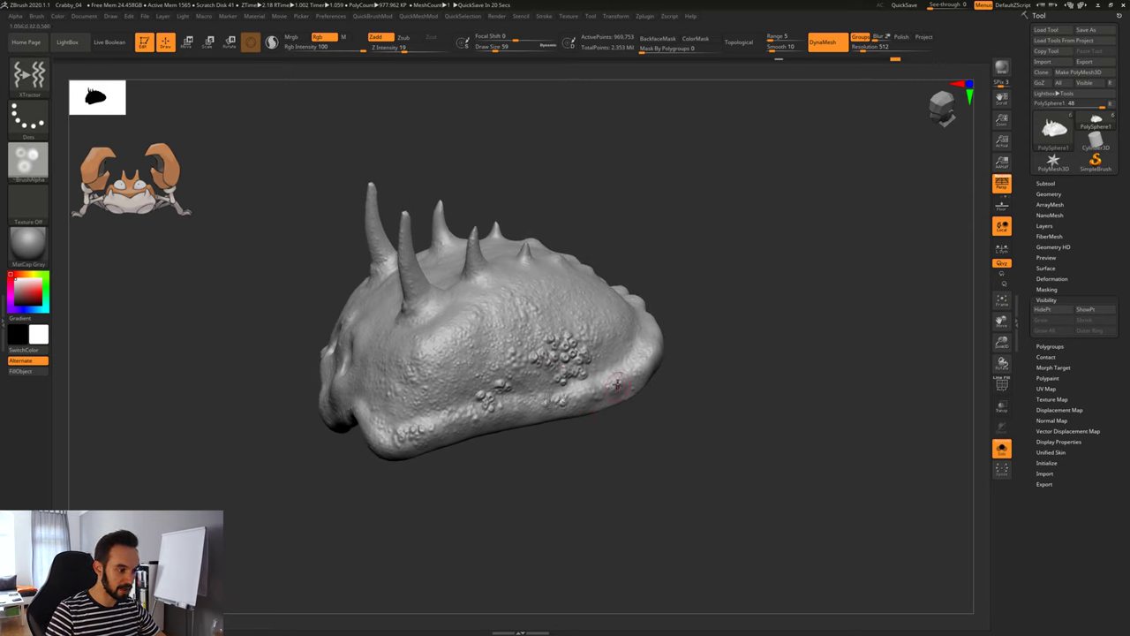
{"action": "mouse_move", "coordinate": [633, 370]}
{"action": "right_mouse_down"}
{"action": "mouse_move", "coordinate": [675, 309]}
{"action": "mouse_move", "coordinate": [667, 342]}
{"action": "mouse_move", "coordinate": [568, 339]}
{"action": "right_mouse_up"}
Stamp bump clusters around the bases of the horns and knobs along the top of the shell.
{"action": "right_click_drag", "start_coordinate": [611, 252], "coordinate": [587, 316]}
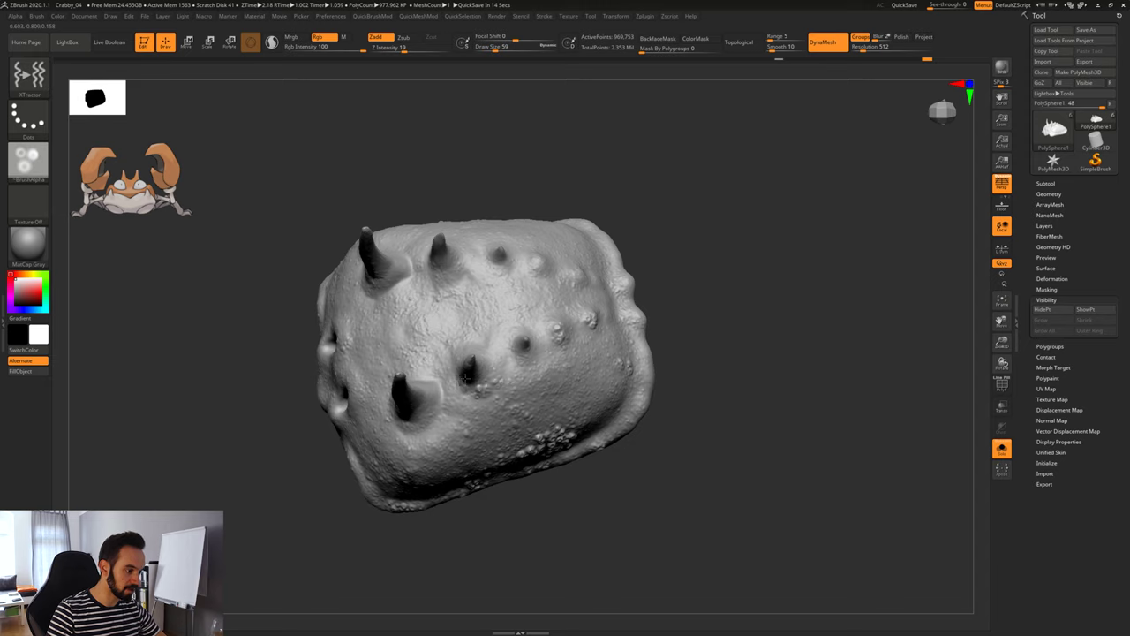
{"action": "right_click_drag", "start_coordinate": [477, 417], "coordinate": [653, 351]}
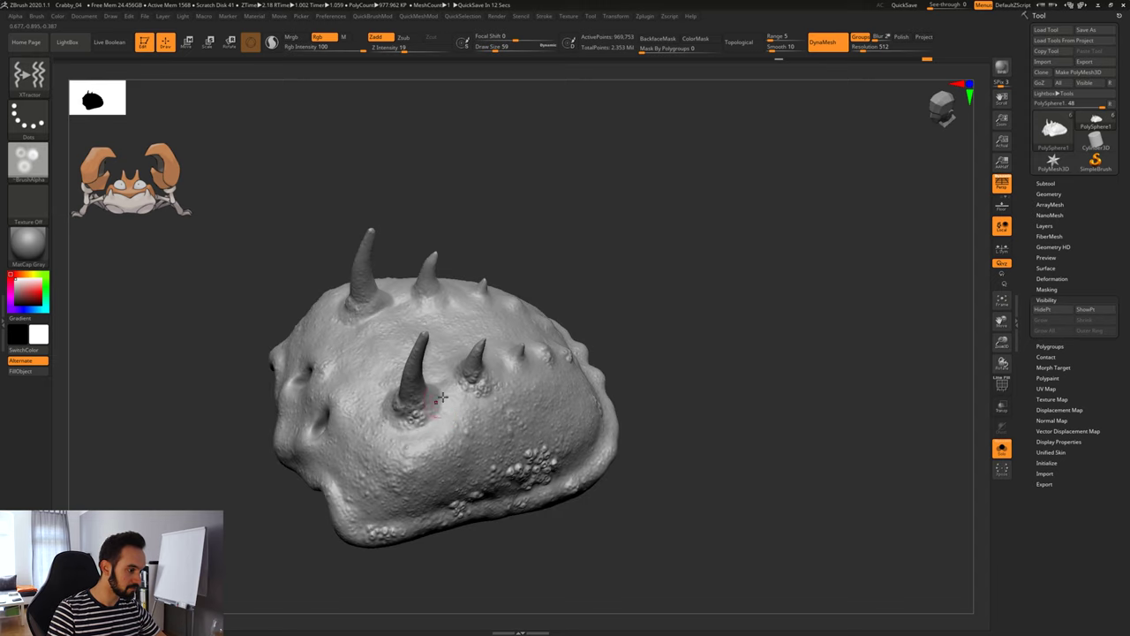
{"action": "right_click_drag", "start_coordinate": [439, 398], "coordinate": [480, 265]}
{"action": "mouse_move", "coordinate": [436, 350]}
{"action": "right_mouse_down"}
{"action": "mouse_move", "coordinate": [542, 227]}
{"action": "mouse_move", "coordinate": [365, 278]}
{"action": "right_mouse_up"}
Stamp bump clusters on the shell's front side bulge and the neighbouring front corner.
{"action": "mouse_move", "coordinate": [356, 298]}
{"action": "left_mouse_down"}
{"action": "mouse_move", "coordinate": [281, 302]}
{"action": "mouse_move", "coordinate": [295, 295]}
{"action": "left_mouse_up"}
{"action": "right_click_drag", "start_coordinate": [336, 223], "coordinate": [397, 236]}
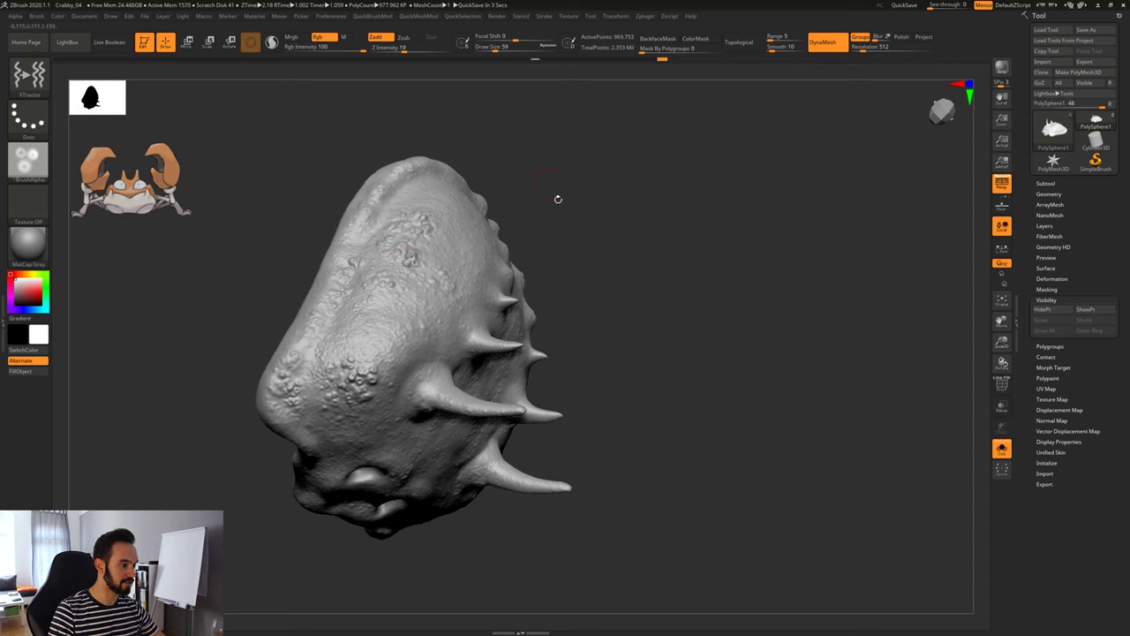
{"action": "right_click_drag", "start_coordinate": [558, 198], "coordinate": [487, 298]}
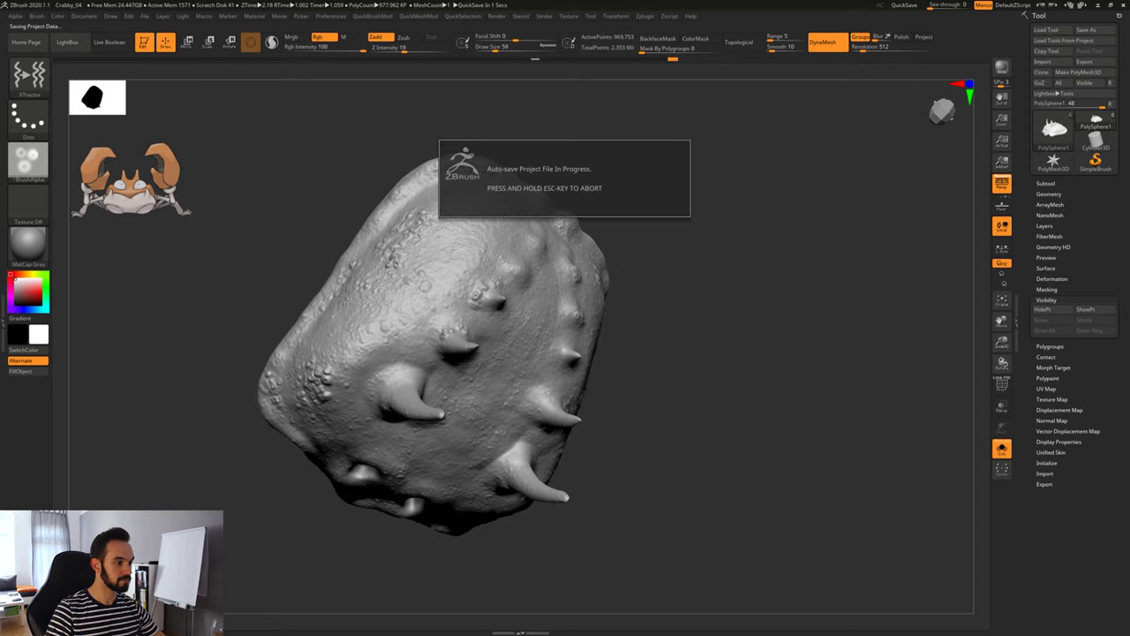
{"action": "right_click_drag", "start_coordinate": [616, 264], "coordinate": [653, 326]}
{"action": "right_click_drag", "start_coordinate": [717, 422], "coordinate": [565, 300]}
Stamp bump clusters on the front horn's base, beside the eye socket, on the snout and along the front rim.
{"action": "left_click_drag", "start_coordinate": [496, 240], "coordinate": [510, 234]}
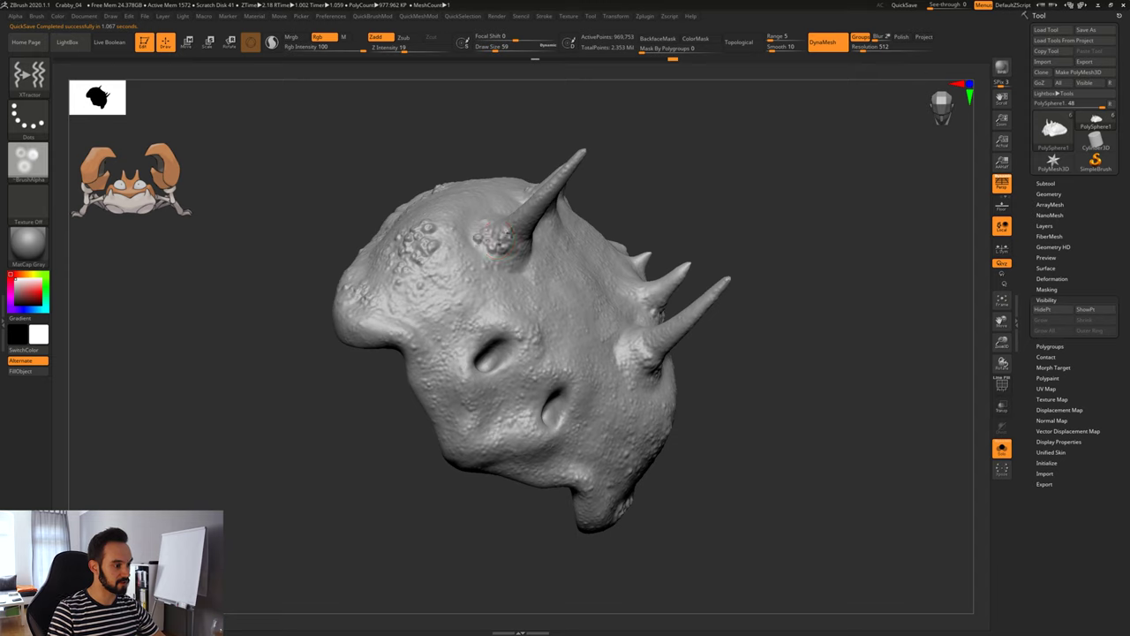
{"action": "mouse_move", "coordinate": [498, 271]}
{"action": "right_mouse_down"}
{"action": "mouse_move", "coordinate": [446, 323]}
{"action": "mouse_move", "coordinate": [516, 399]}
{"action": "right_mouse_up"}
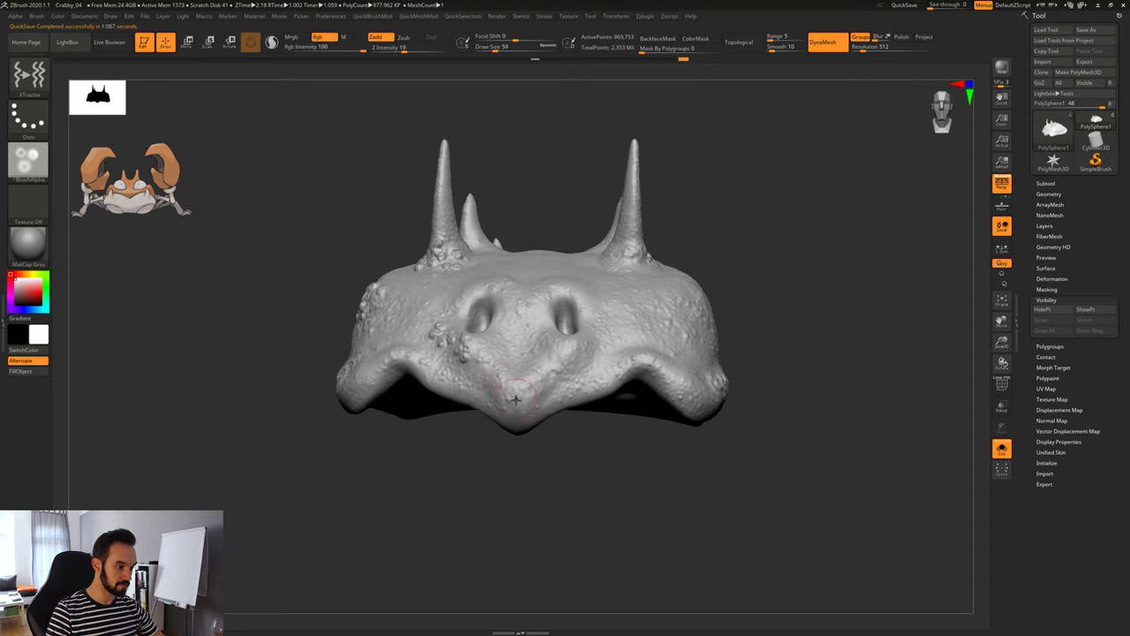
{"action": "mouse_move", "coordinate": [516, 399]}
{"action": "left_mouse_down"}
{"action": "mouse_move", "coordinate": [491, 382]}
{"action": "mouse_move", "coordinate": [552, 400]}
{"action": "left_mouse_up"}
{"action": "left_click_drag", "start_coordinate": [389, 355], "coordinate": [380, 377]}
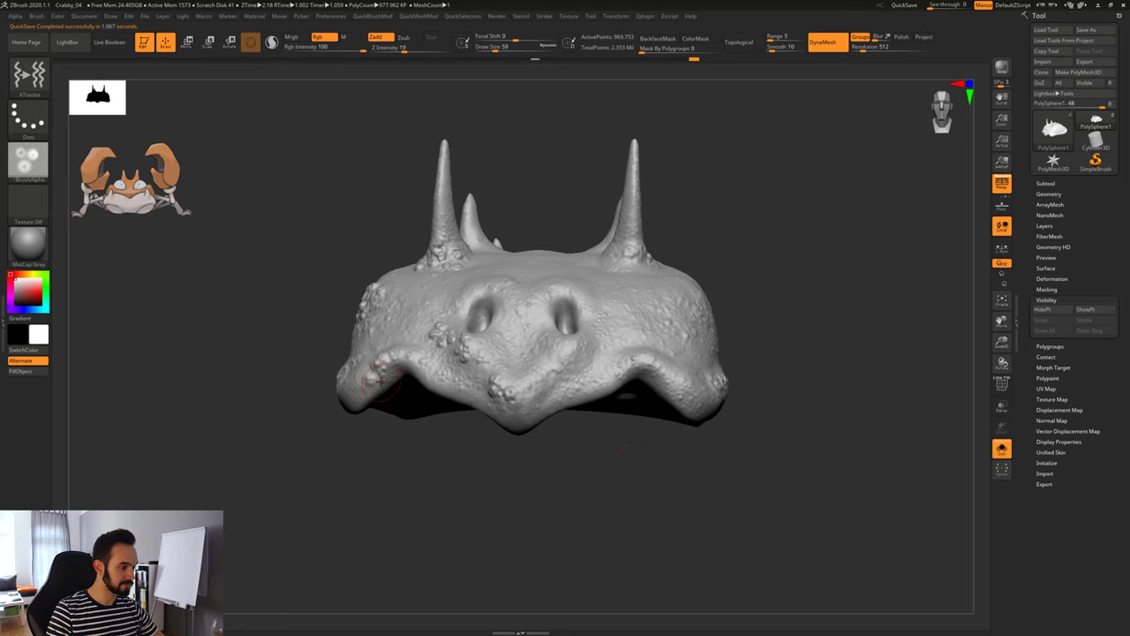
Show the whole crab again, make the claws the active subtool and stamp bump clusters over one claw's outer face.
{"action": "mouse_move", "coordinate": [699, 253]}
{"action": "right_mouse_down"}
{"action": "mouse_move", "coordinate": [802, 324]}
{"action": "mouse_move", "coordinate": [807, 431]}
{"action": "mouse_move", "coordinate": [759, 426]}
{"action": "mouse_move", "coordinate": [726, 444]}
{"action": "mouse_move", "coordinate": [906, 365]}
{"action": "right_mouse_up"}
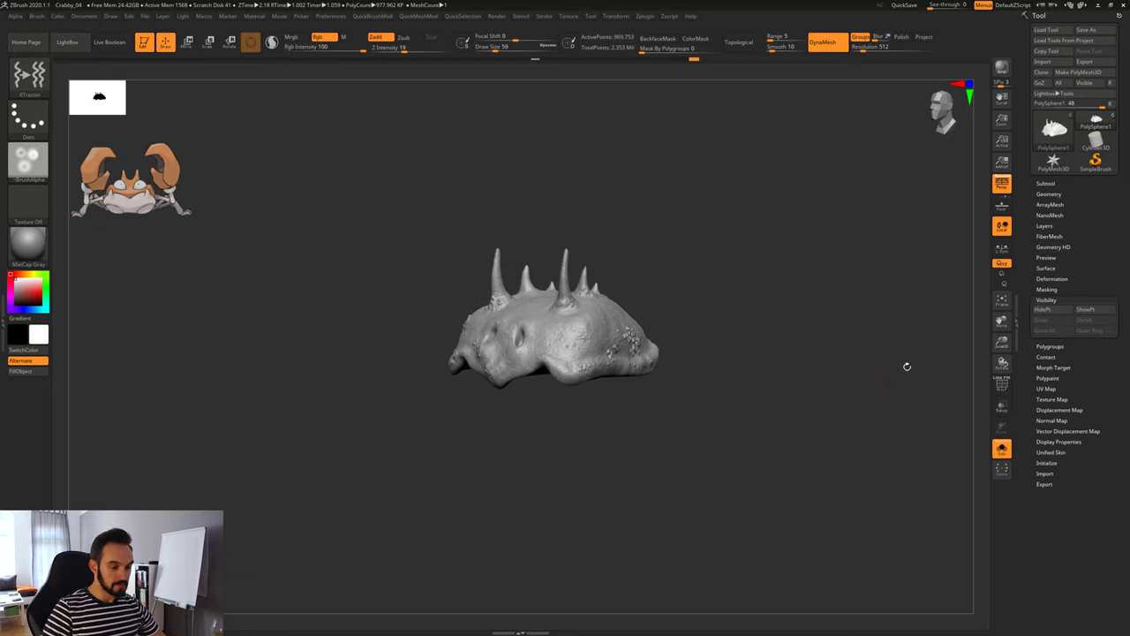
{"action": "left_click", "coordinate": [1001, 449]}
{"action": "mouse_move", "coordinate": [692, 516]}
{"action": "right_mouse_down", "text": "alt"}
{"action": "mouse_move", "coordinate": [719, 461]}
{"action": "mouse_move", "coordinate": [682, 491]}
{"action": "mouse_move", "coordinate": [609, 391]}
{"action": "right_mouse_up", "text": "alt"}
{"action": "left_click", "coordinate": [625, 383], "text": "alt"}
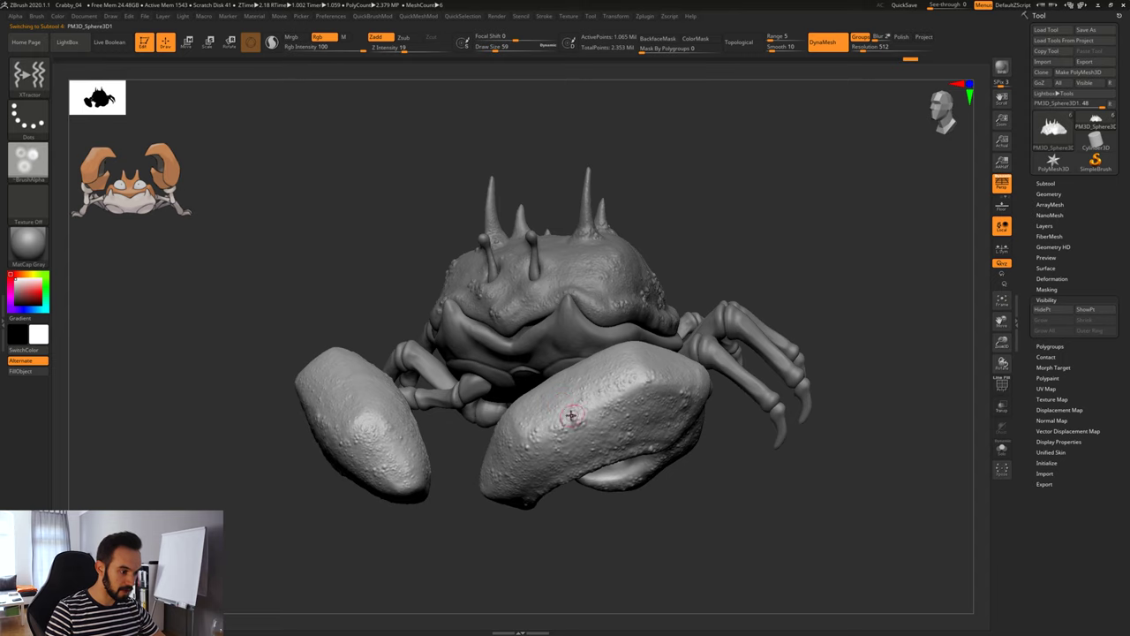
{"action": "mouse_move", "coordinate": [571, 415]}
{"action": "left_mouse_down"}
{"action": "mouse_move", "coordinate": [618, 387]}
{"action": "mouse_move", "coordinate": [630, 396]}
{"action": "mouse_move", "coordinate": [667, 382]}
{"action": "left_mouse_up"}
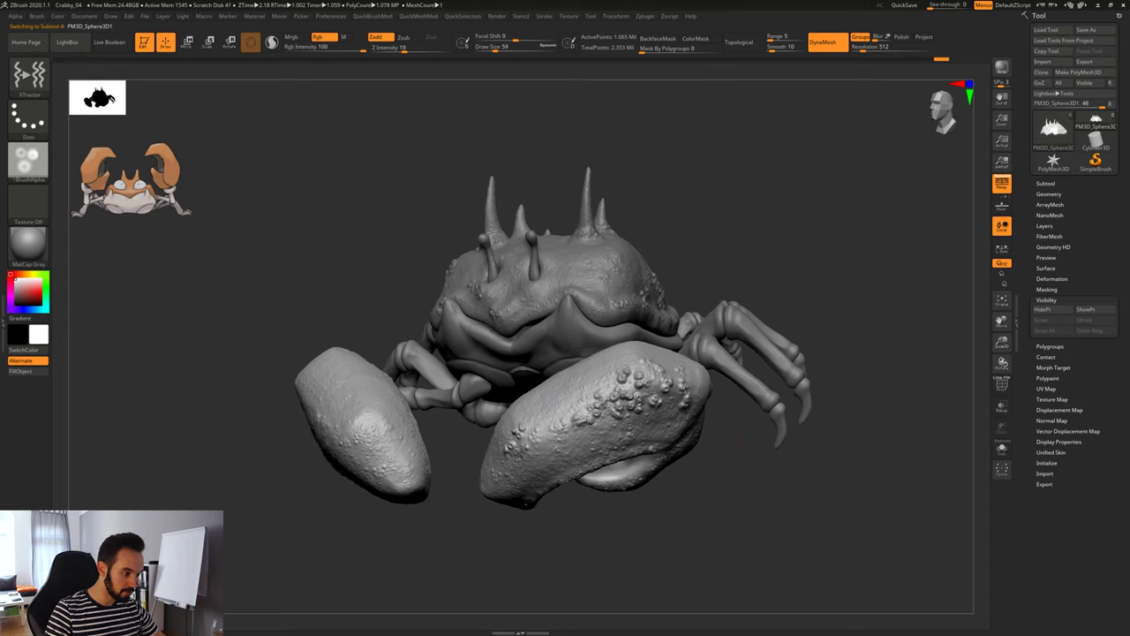
{"action": "right_click_drag", "start_coordinate": [694, 515], "coordinate": [629, 473]}
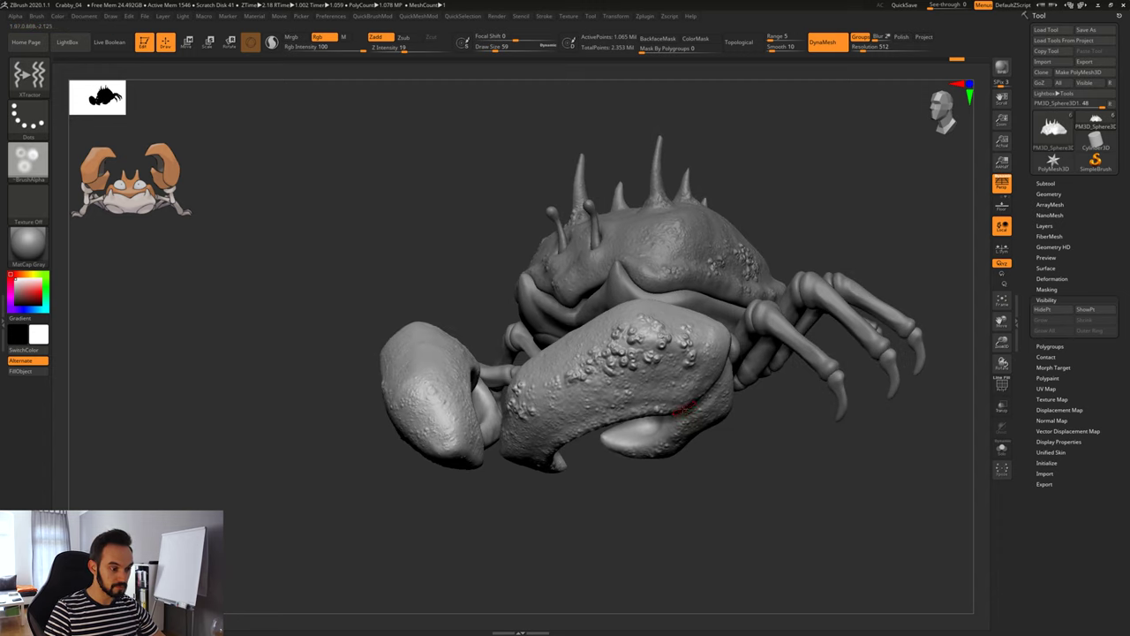
{"action": "left_click_drag", "start_coordinate": [683, 414], "coordinate": [706, 407]}
Stamp bump clusters over the other claw's front, top and outer surfaces.
{"action": "mouse_move", "coordinate": [692, 497]}
{"action": "right_mouse_down", "text": "ctrl"}
{"action": "mouse_move", "coordinate": [680, 538]}
{"action": "mouse_move", "coordinate": [408, 470]}
{"action": "mouse_move", "coordinate": [424, 441]}
{"action": "mouse_move", "coordinate": [495, 449]}
{"action": "right_mouse_up", "text": "ctrl"}
{"action": "mouse_move", "coordinate": [415, 362]}
{"action": "left_mouse_down"}
{"action": "mouse_move", "coordinate": [425, 380]}
{"action": "mouse_move", "coordinate": [502, 389]}
{"action": "mouse_move", "coordinate": [535, 424]}
{"action": "left_mouse_up"}
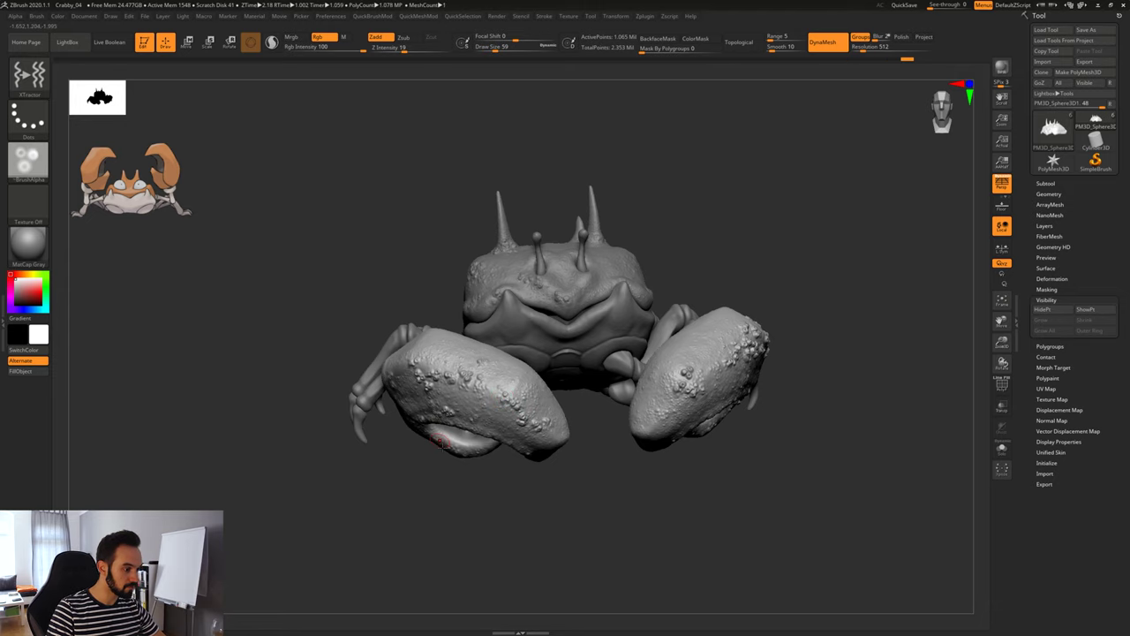
{"action": "right_click_drag", "start_coordinate": [446, 408], "coordinate": [401, 355]}
{"action": "right_click_drag", "start_coordinate": [388, 309], "coordinate": [328, 301]}
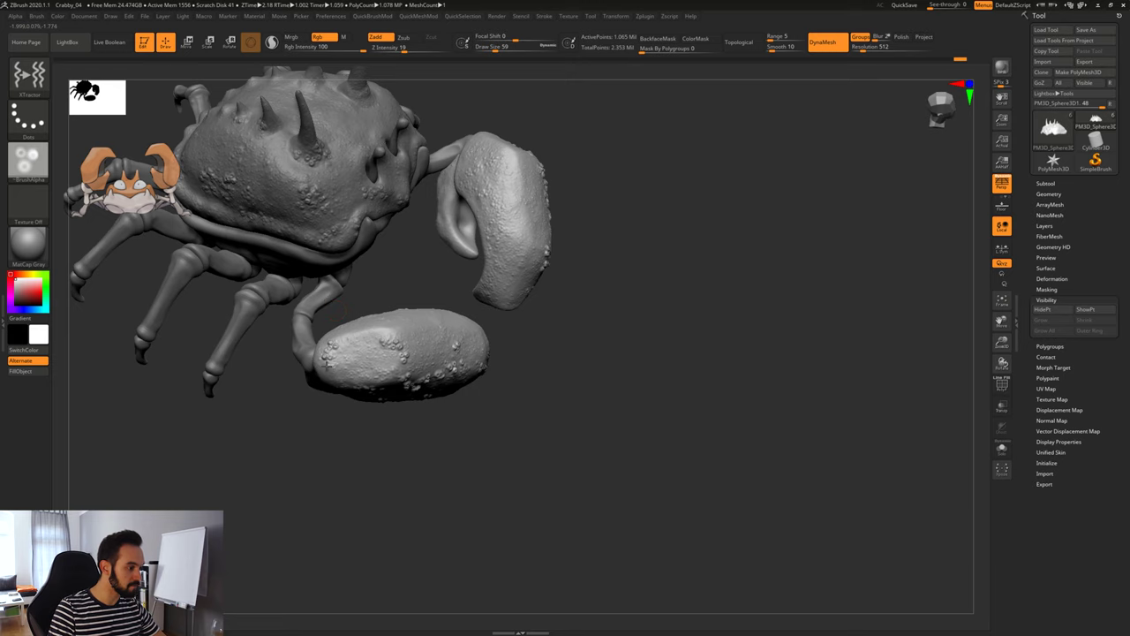
{"action": "right_click_drag", "start_coordinate": [389, 471], "coordinate": [360, 381]}
{"action": "right_click_drag", "start_coordinate": [590, 335], "coordinate": [724, 341]}
{"action": "right_click_drag", "start_coordinate": [765, 535], "coordinate": [722, 490]}
Select the arm segments that join the claws to the body and DynaMesh them at resolution 256.
{"action": "right_click_drag", "start_coordinate": [415, 380], "coordinate": [458, 426]}
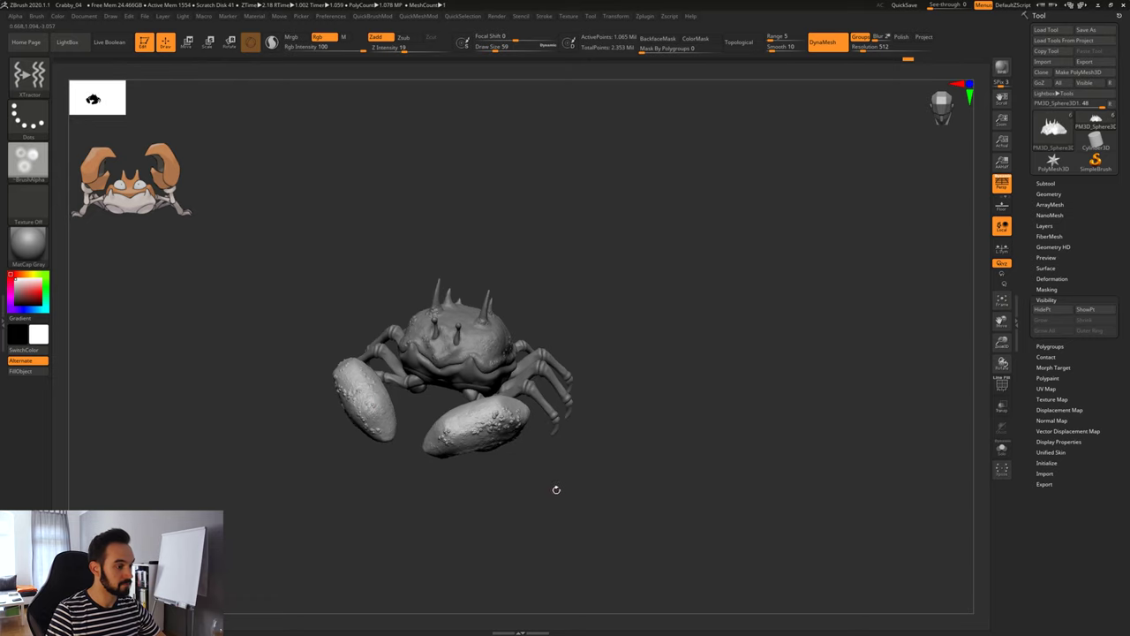
{"action": "right_click_drag", "start_coordinate": [556, 489], "coordinate": [688, 480]}
{"action": "mouse_move", "coordinate": [738, 279]}
{"action": "right_mouse_down"}
{"action": "mouse_move", "coordinate": [720, 340]}
{"action": "mouse_move", "coordinate": [750, 291]}
{"action": "mouse_move", "coordinate": [738, 285]}
{"action": "mouse_move", "coordinate": [731, 314]}
{"action": "mouse_move", "coordinate": [777, 327]}
{"action": "mouse_move", "coordinate": [716, 386]}
{"action": "mouse_move", "coordinate": [701, 468]}
{"action": "mouse_move", "coordinate": [768, 319]}
{"action": "mouse_move", "coordinate": [769, 277]}
{"action": "mouse_move", "coordinate": [741, 294]}
{"action": "mouse_move", "coordinate": [921, 318]}
{"action": "mouse_move", "coordinate": [799, 225]}
{"action": "right_mouse_up"}
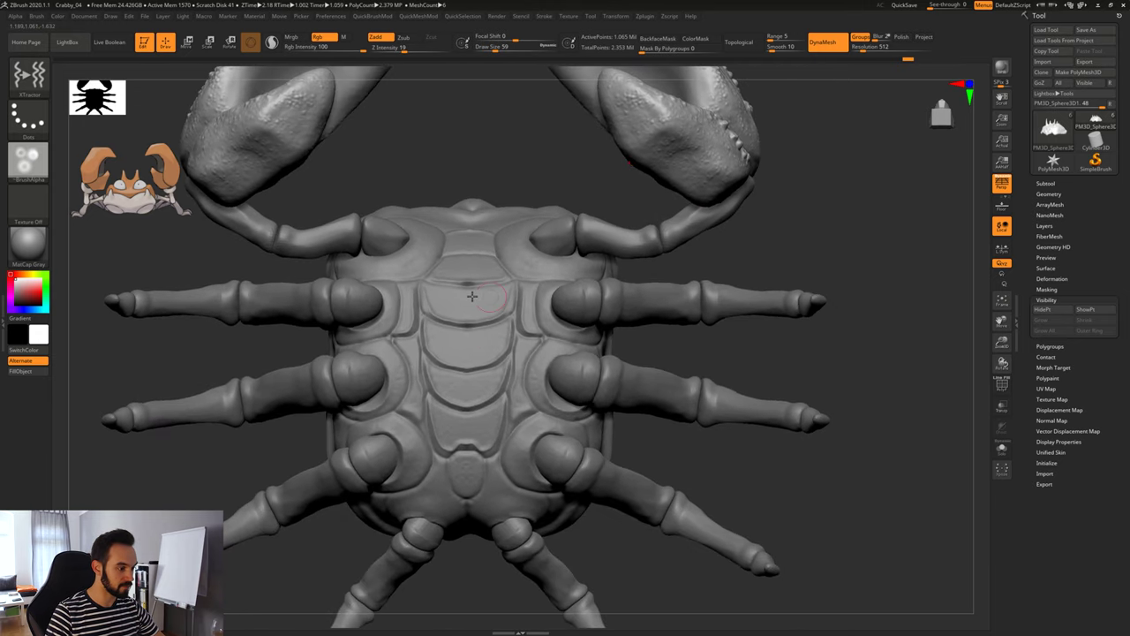
{"action": "mouse_move", "coordinate": [736, 251]}
{"action": "right_mouse_down"}
{"action": "mouse_move", "coordinate": [747, 277]}
{"action": "mouse_move", "coordinate": [753, 251]}
{"action": "right_mouse_up"}
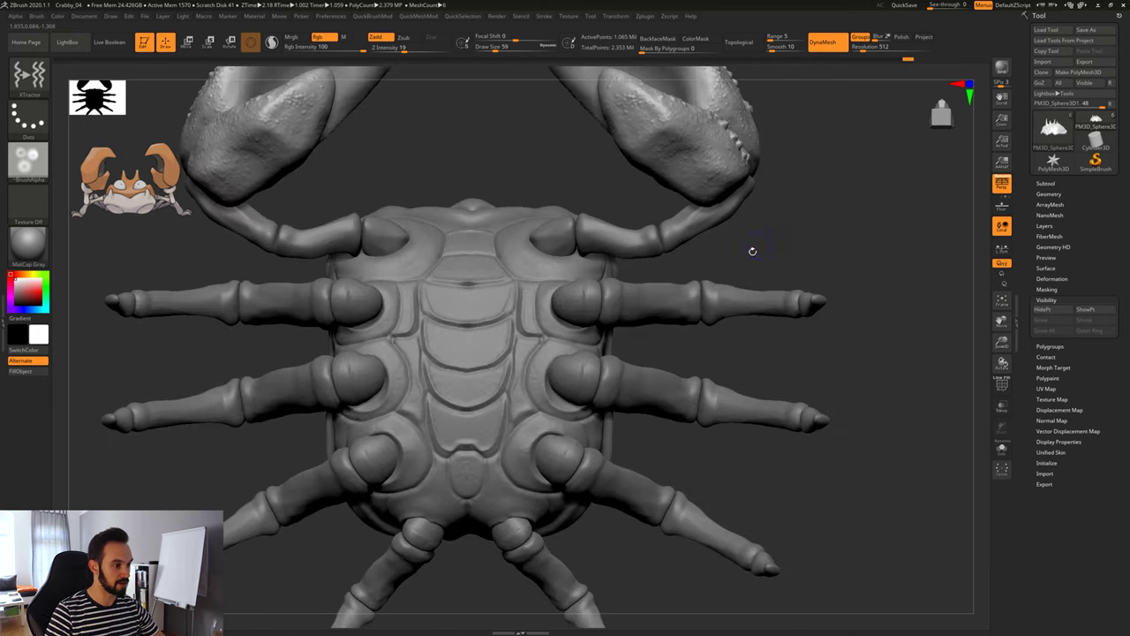
{"action": "left_click", "coordinate": [632, 246], "text": "alt"}
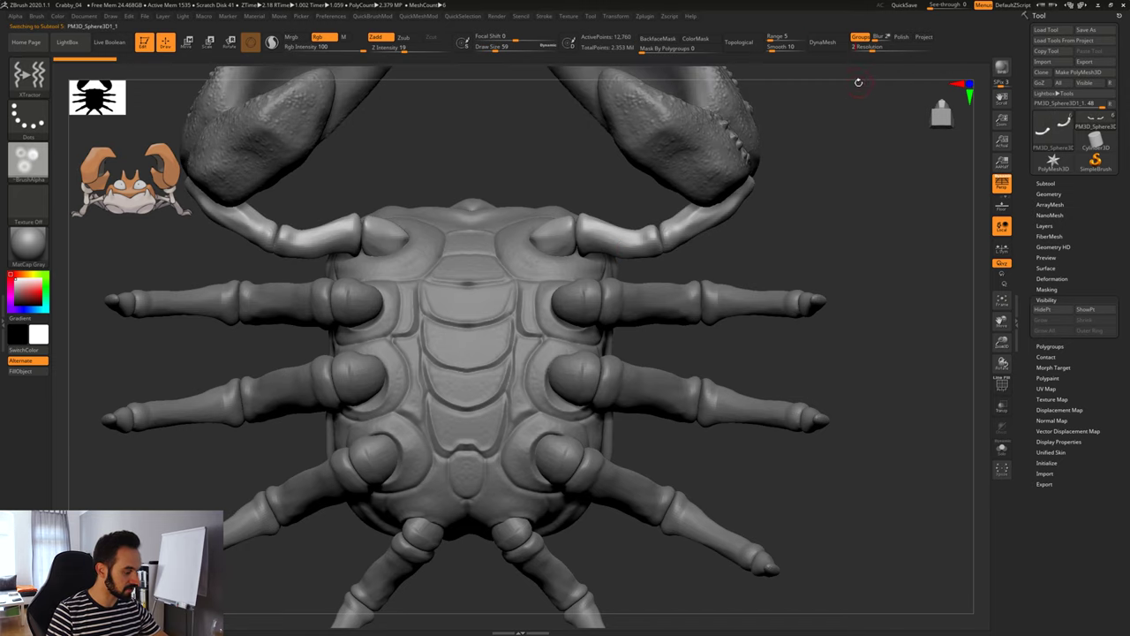
{"action": "left_click", "coordinate": [824, 43]}
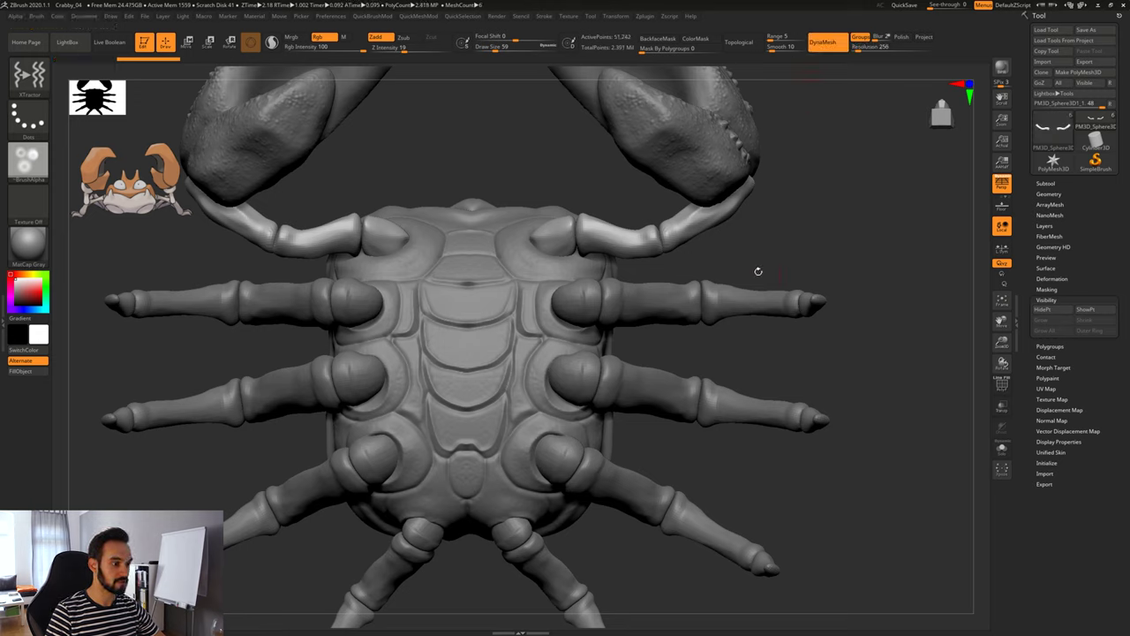
Select the walking legs, set their DynaMesh resolution to 256 and DynaMesh them.
{"action": "left_click", "coordinate": [667, 315], "text": "alt"}
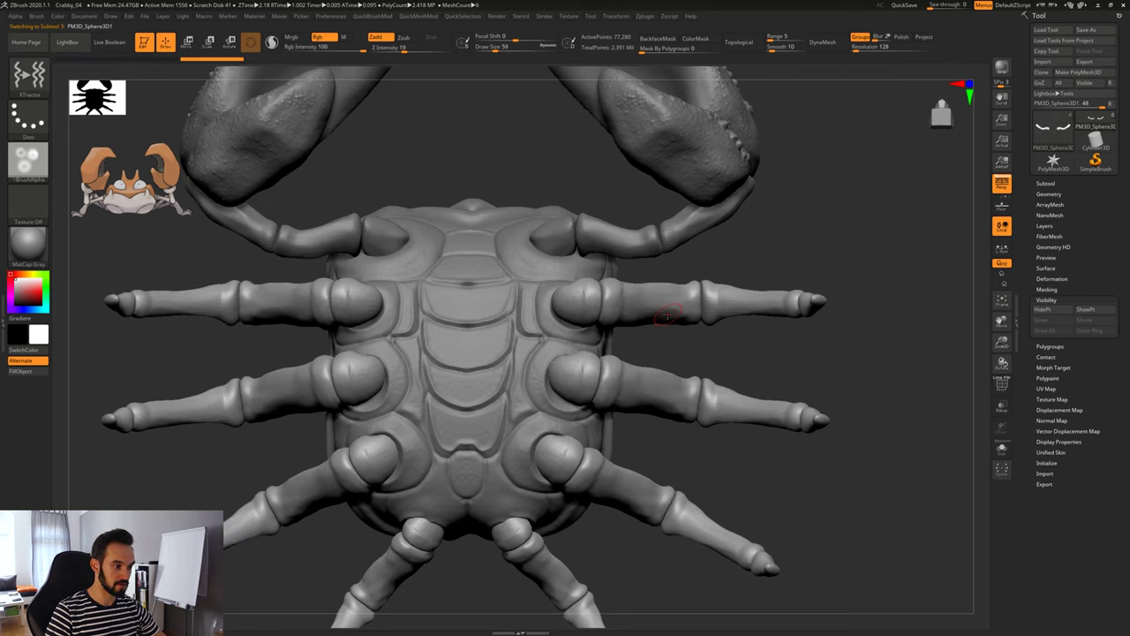
{"action": "left_click", "coordinate": [867, 47]}
{"action": "type", "text": "256"}
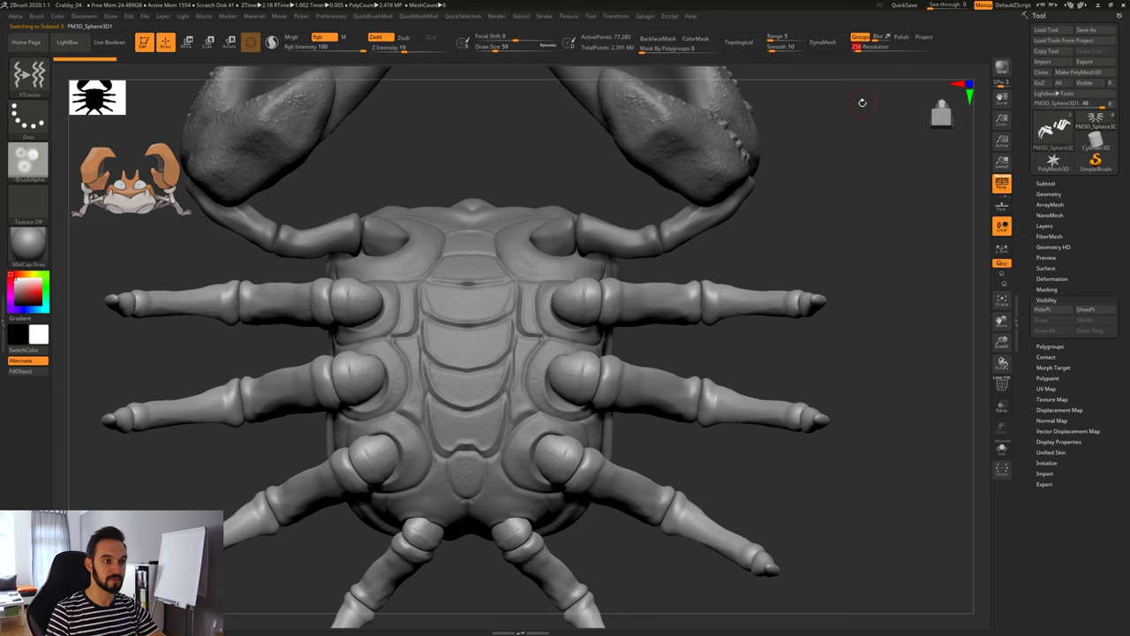
{"action": "left_click", "coordinate": [823, 42]}
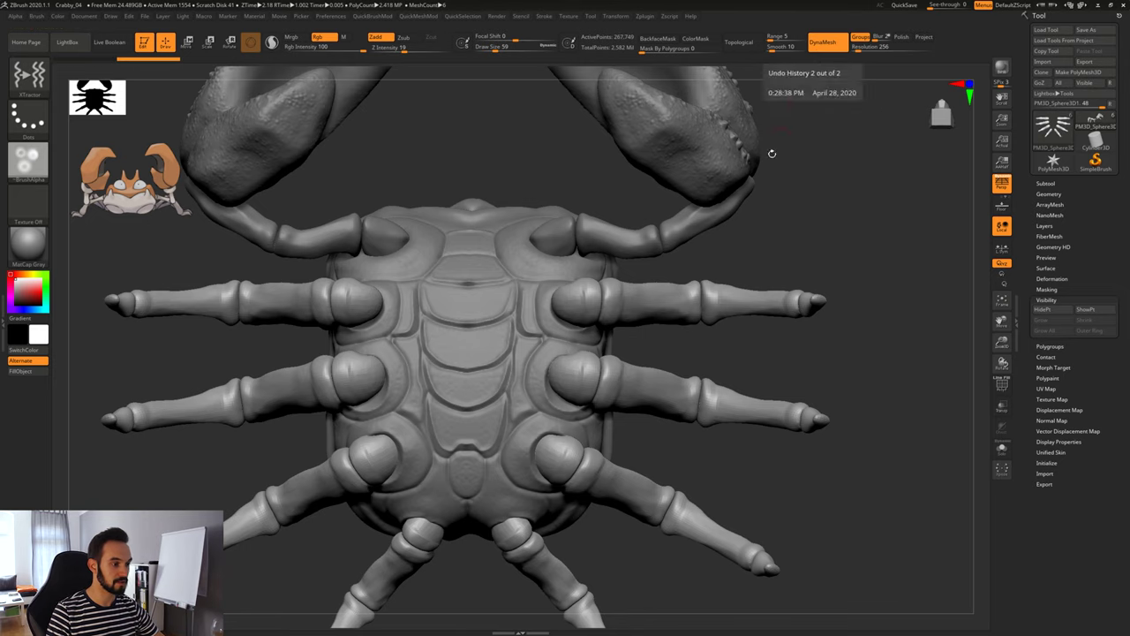
Move the arm segments' subtool up one place in the subtool list, directly beneath the walking legs.
{"action": "key", "text": "f"}
{"action": "left_click", "coordinate": [1047, 193]}
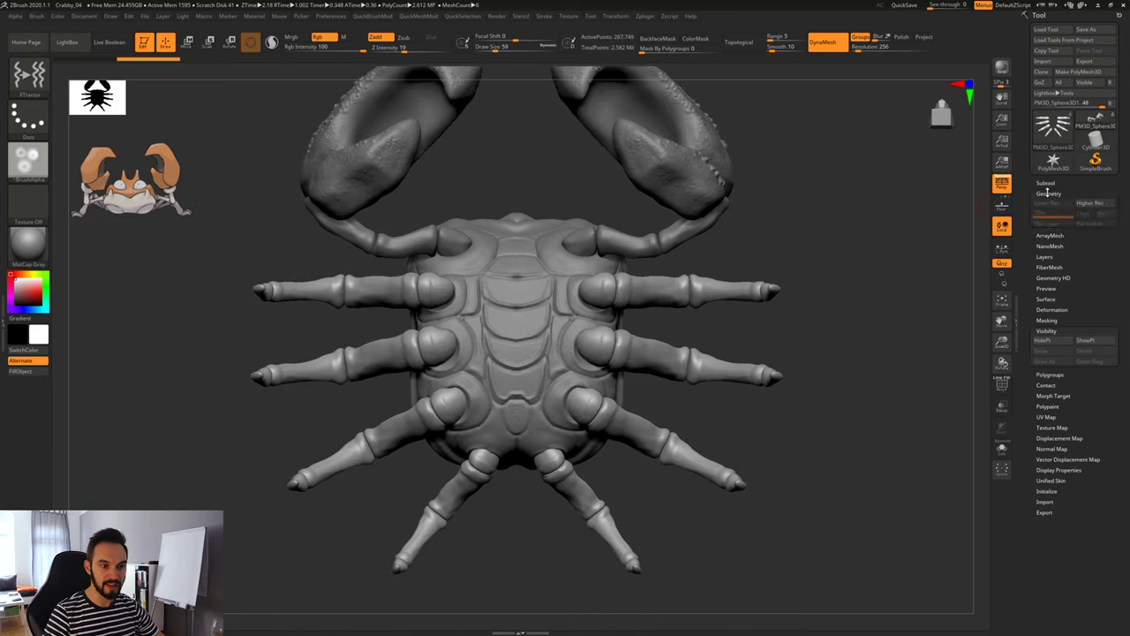
{"action": "left_click", "coordinate": [1046, 183]}
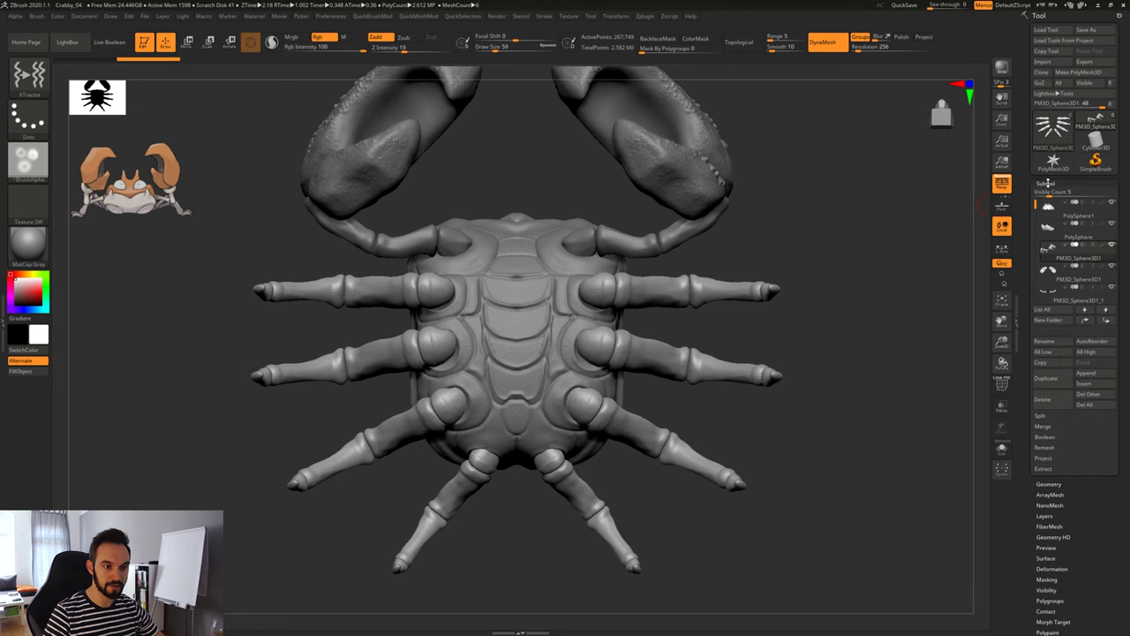
{"action": "left_click", "coordinate": [1051, 292]}
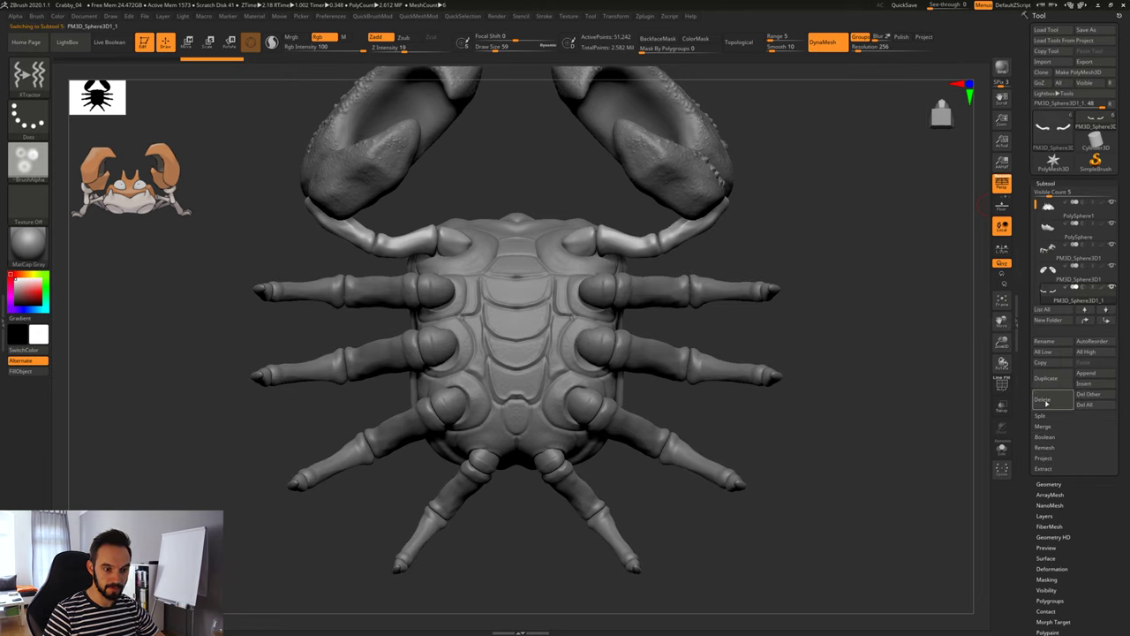
{"action": "left_click", "coordinate": [1085, 309]}
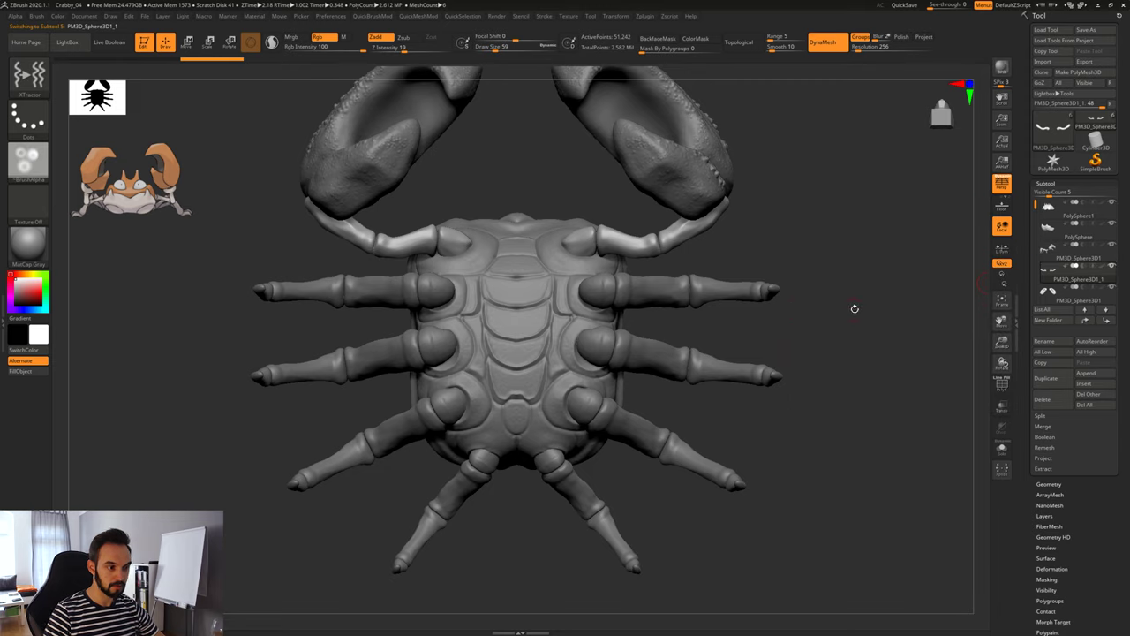
{"action": "left_click", "coordinate": [1100, 321]}
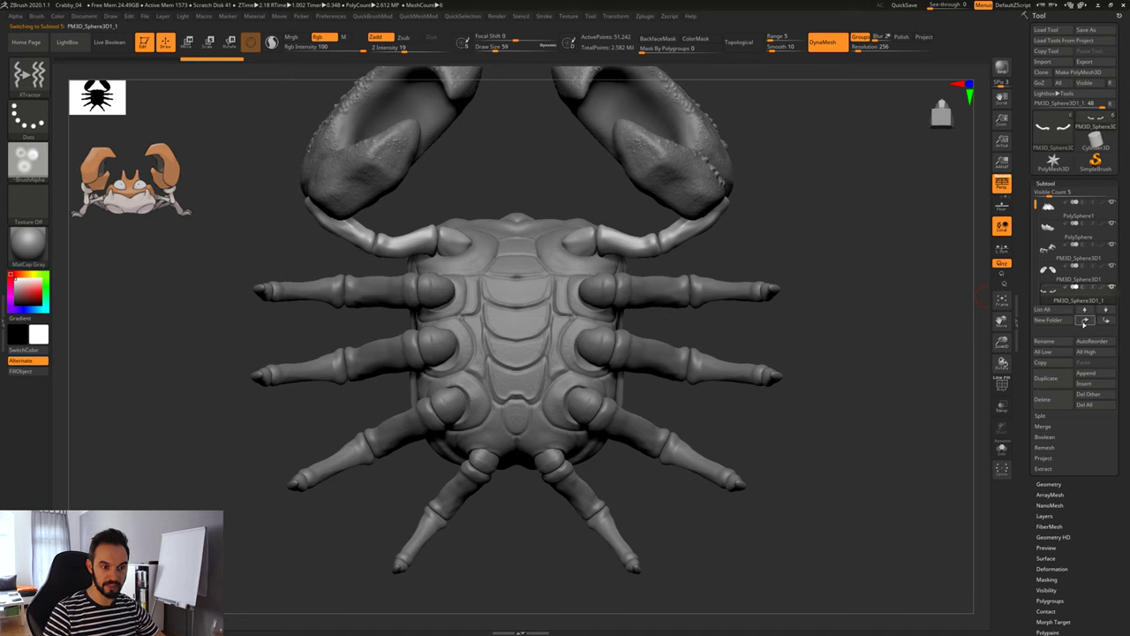
{"action": "left_click", "coordinate": [1084, 321]}
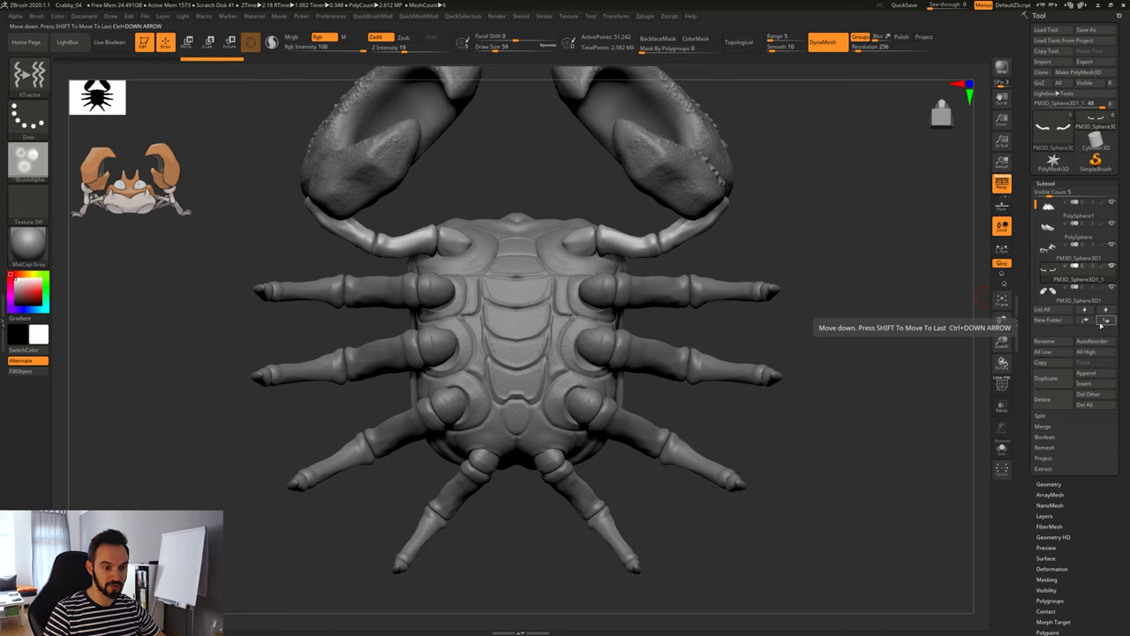
Merge the walking legs with the arm segments' subtool below them and check the polygroups of the combined mesh.
{"action": "left_click", "coordinate": [1048, 253]}
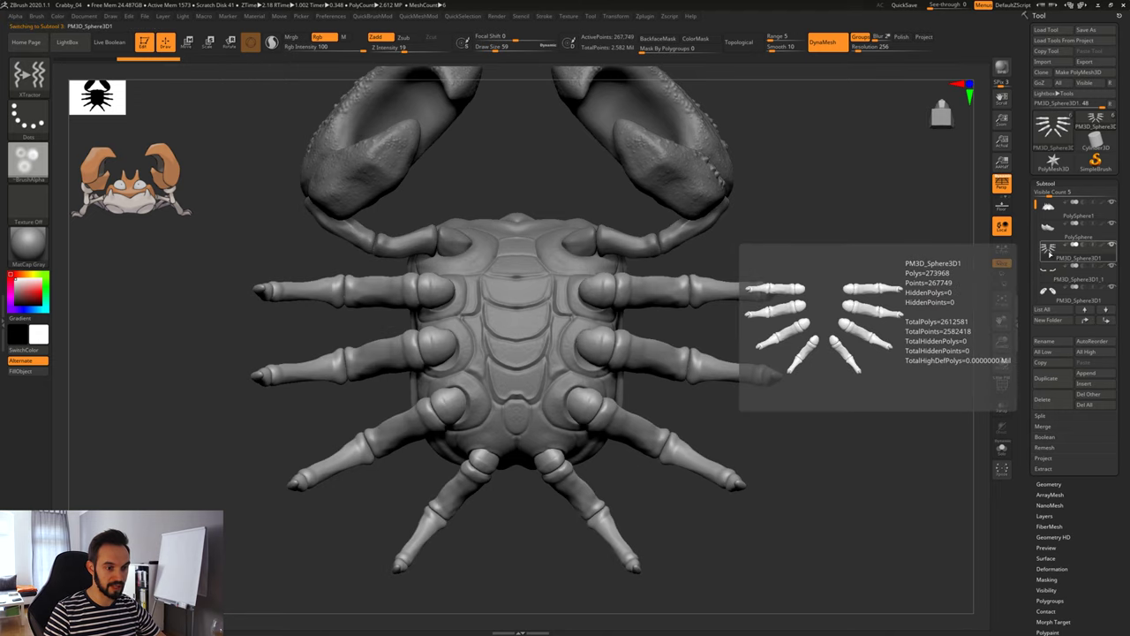
{"action": "left_click", "coordinate": [1044, 425]}
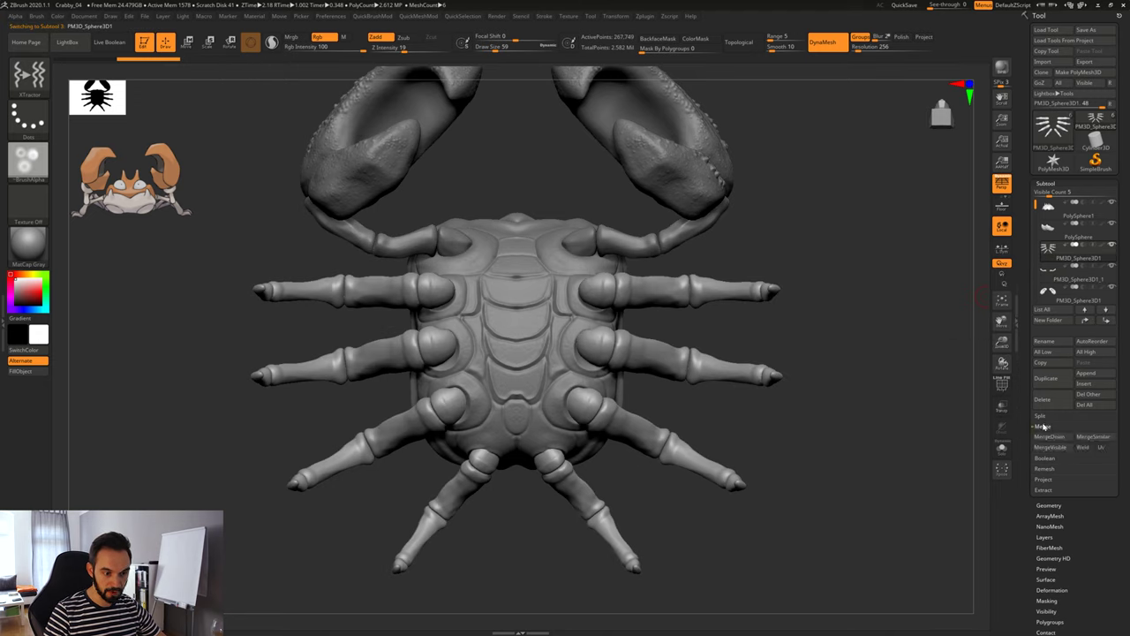
{"action": "left_click", "coordinate": [1050, 437]}
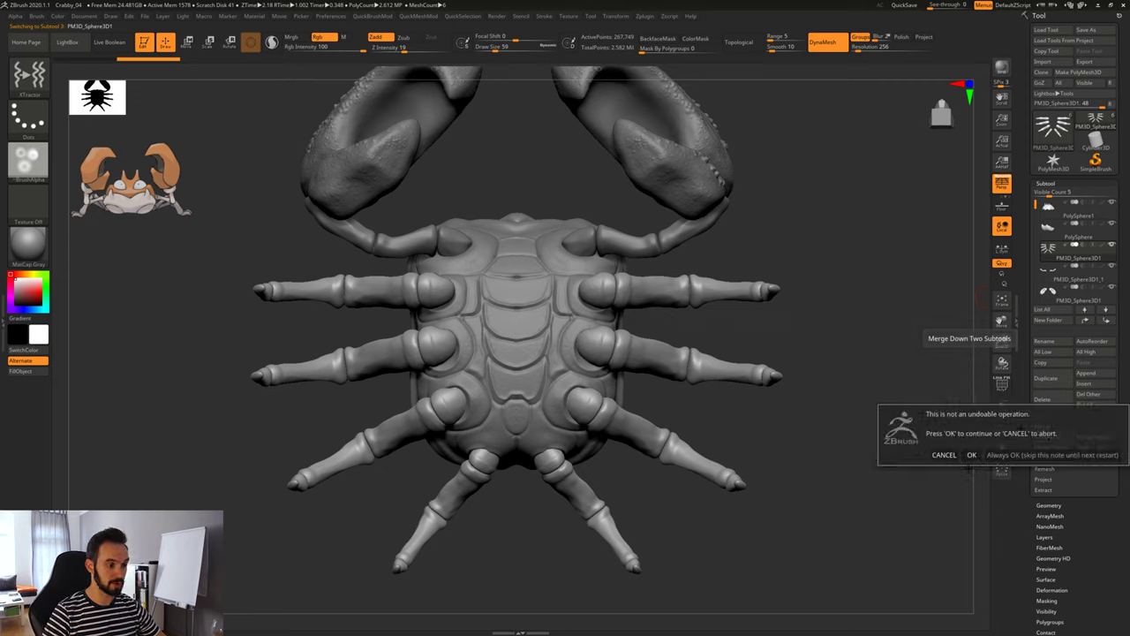
{"action": "left_click", "coordinate": [972, 454]}
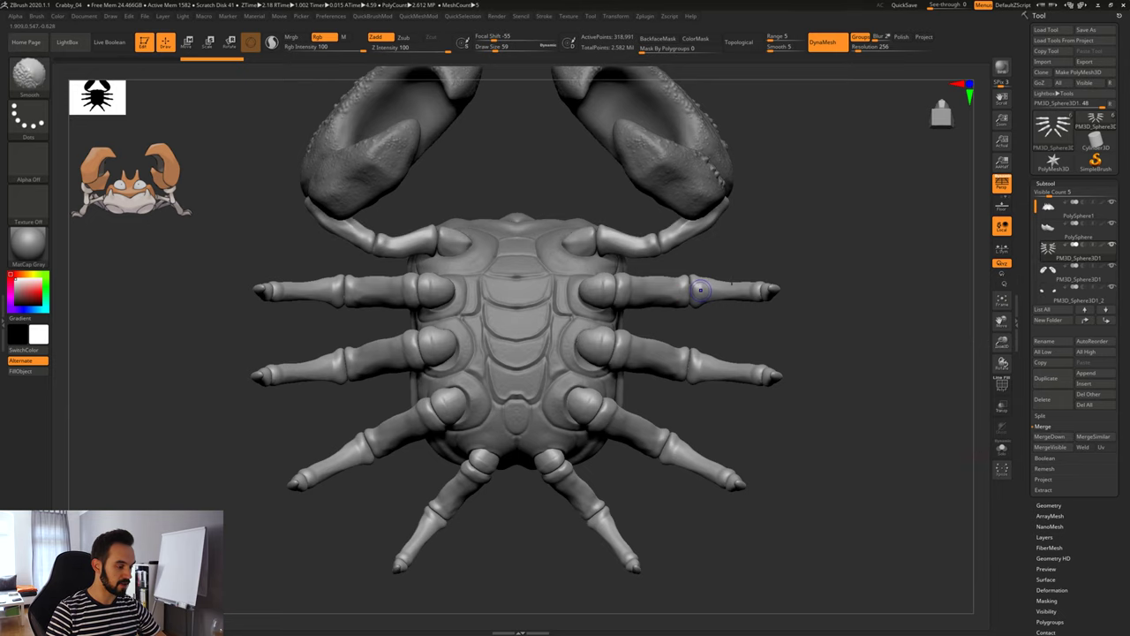
{"action": "key", "text": "shift+f"}
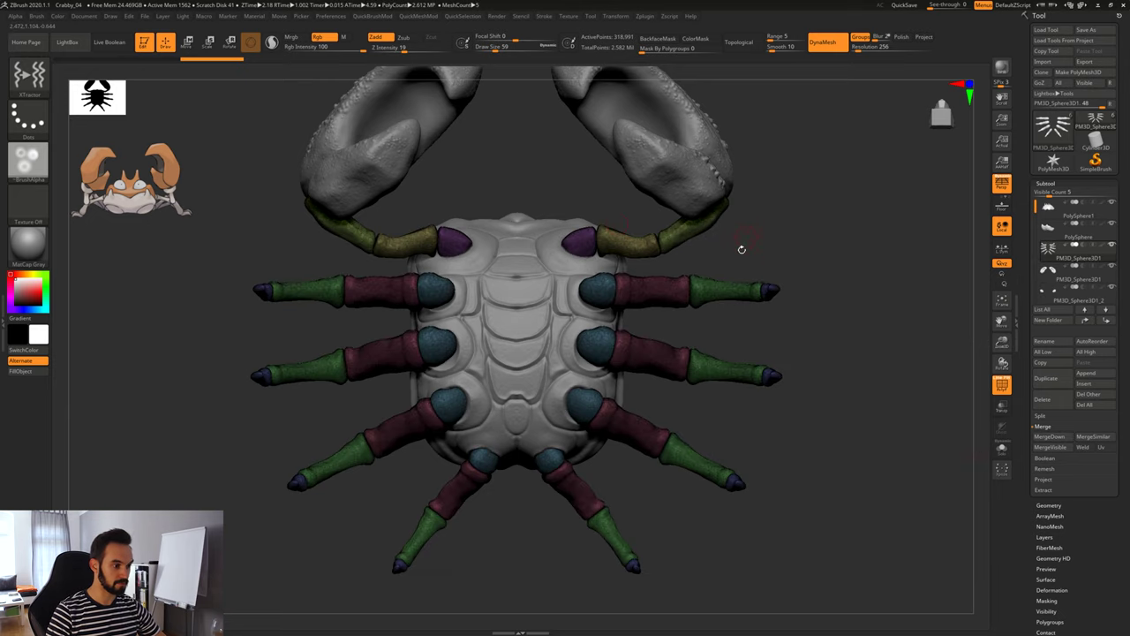
{"action": "key", "text": "shift+f"}
{"action": "right_click_drag", "start_coordinate": [786, 231], "coordinate": [786, 281], "text": "ctrl"}
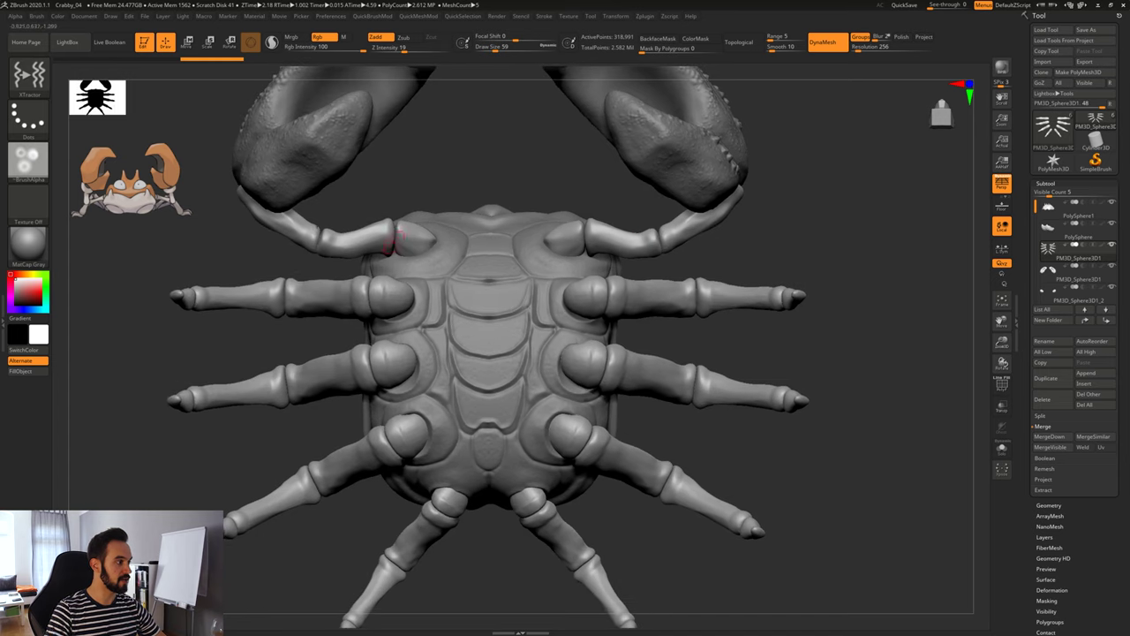
Try Alpha 42 and Alpha 46 as the alpha of the XTractor brush.
{"action": "left_click", "coordinate": [28, 159]}
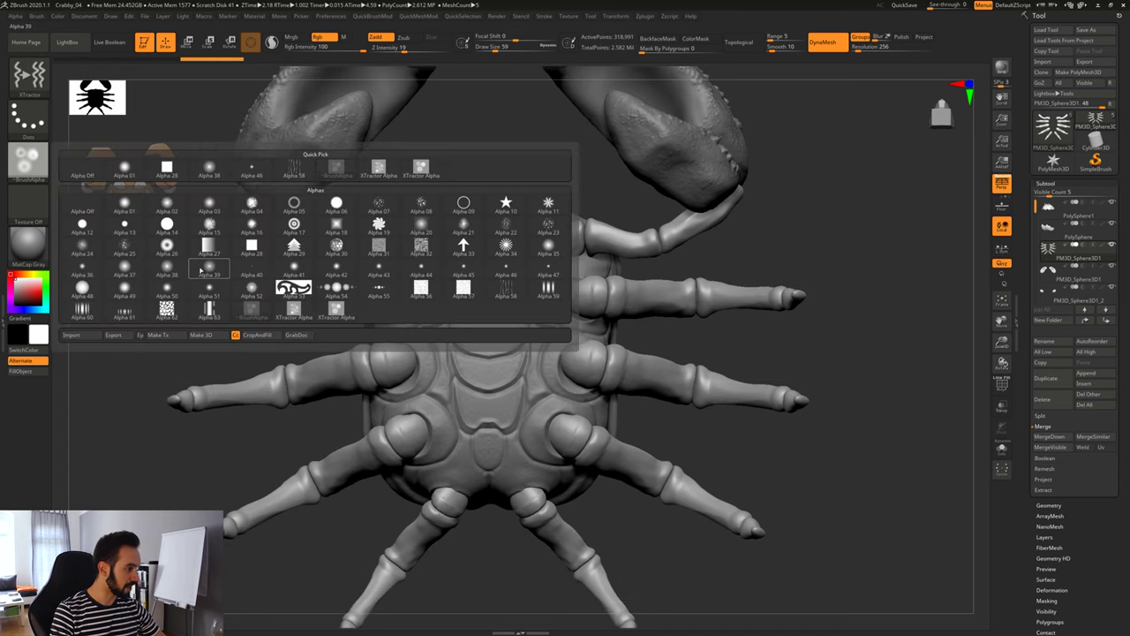
{"action": "mouse_move", "coordinate": [254, 288]}
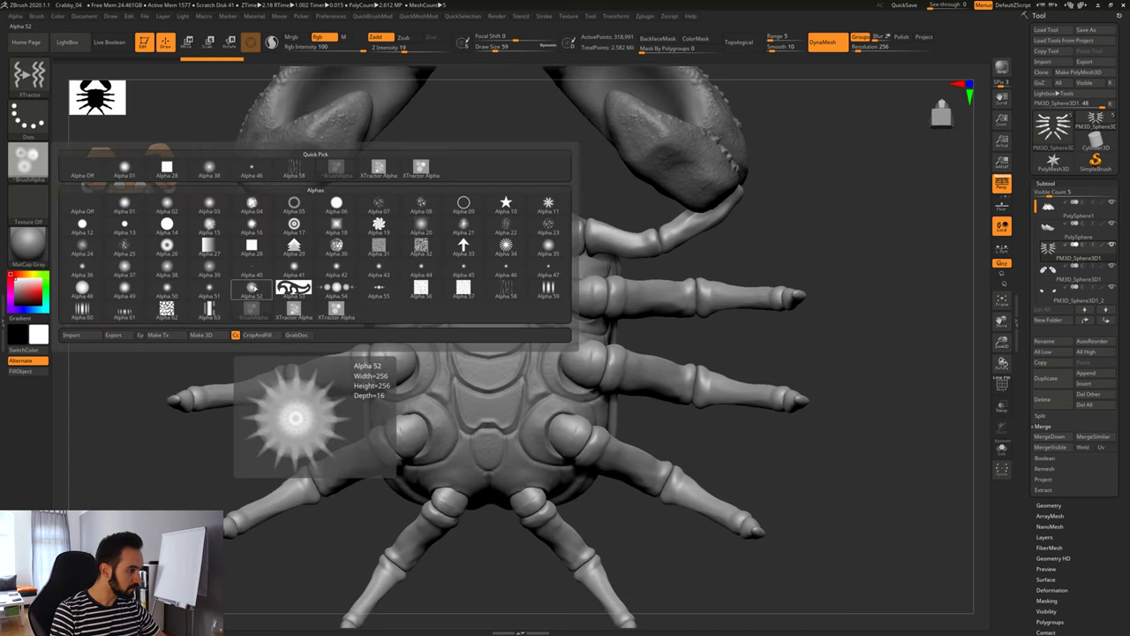
{"action": "left_click", "coordinate": [333, 268]}
{"action": "left_click", "coordinate": [35, 131]}
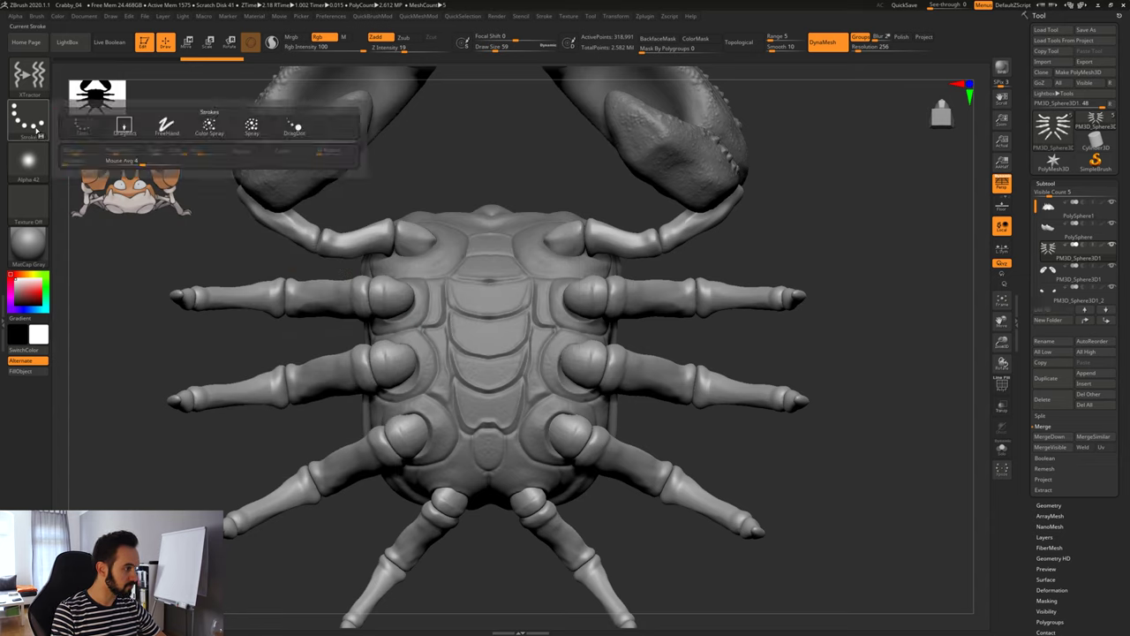
{"action": "left_click", "coordinate": [29, 161]}
{"action": "mouse_move", "coordinate": [187, 289]}
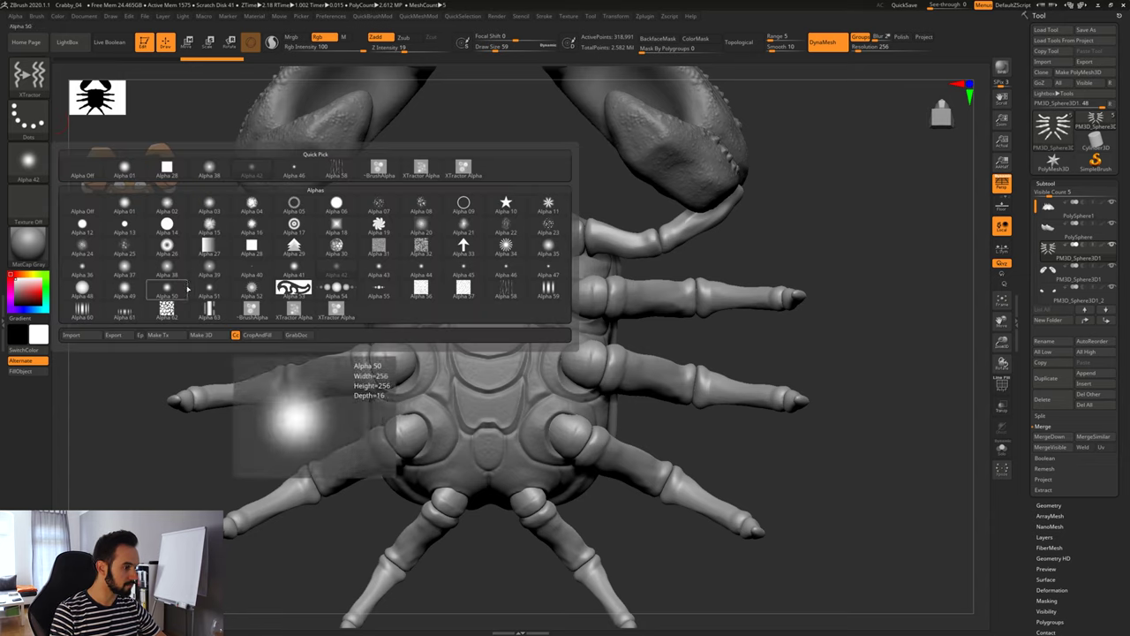
{"action": "left_click", "coordinate": [294, 168]}
{"action": "left_click", "coordinate": [35, 76]}
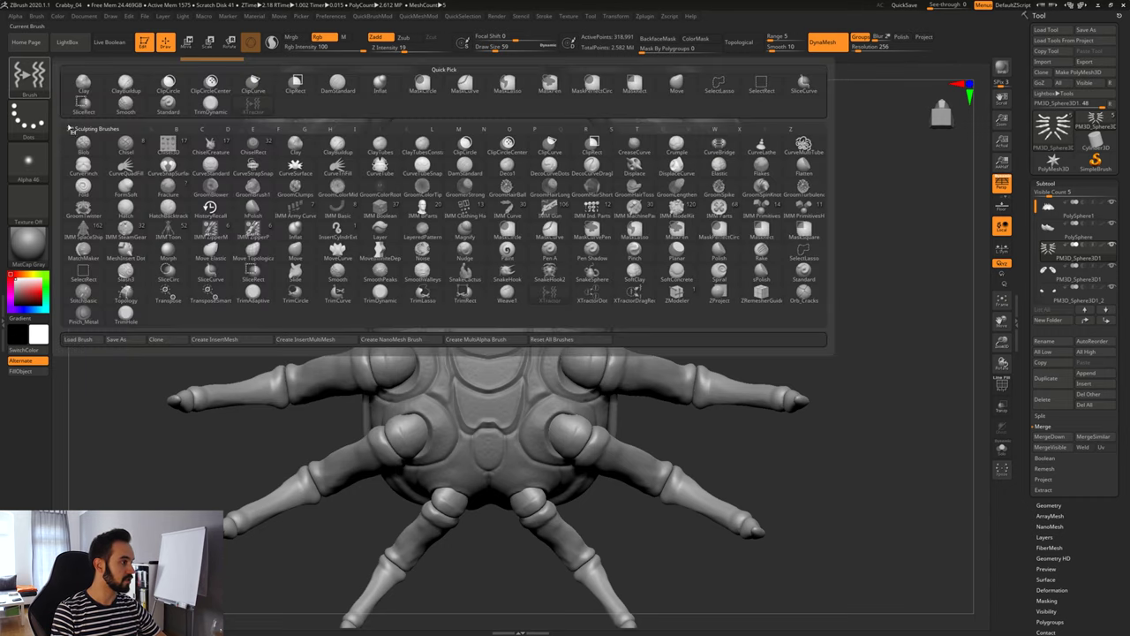
{"action": "key", "text": "b"}
{"action": "key", "text": "s"}
{"action": "key", "text": "t"}
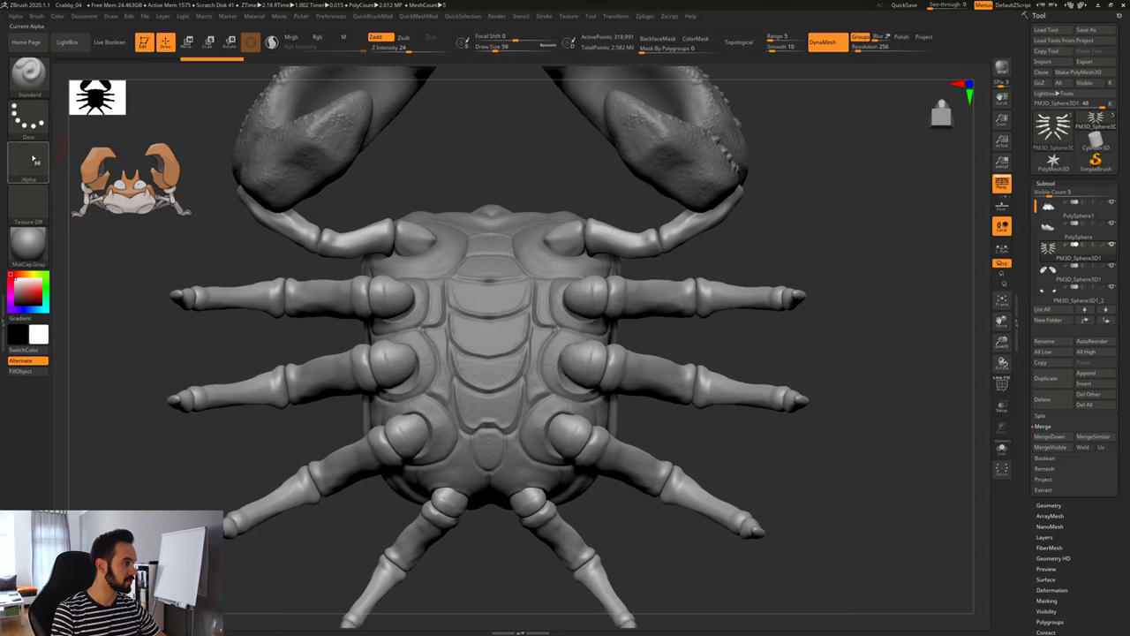
{"action": "key", "text": "b"}
{"action": "key", "text": "m"}
{"action": "key", "text": "v"}
{"action": "key", "text": "comma"}
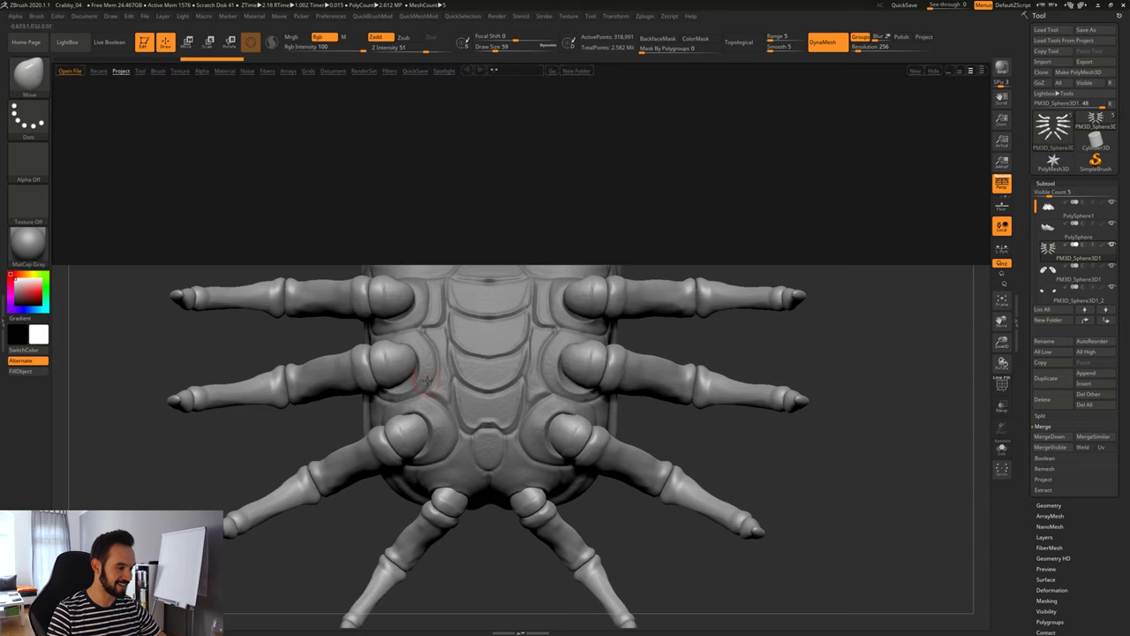
{"action": "key", "text": "comma"}
Return to the XTractor brush and turn its alpha off.
{"action": "key", "text": "b"}
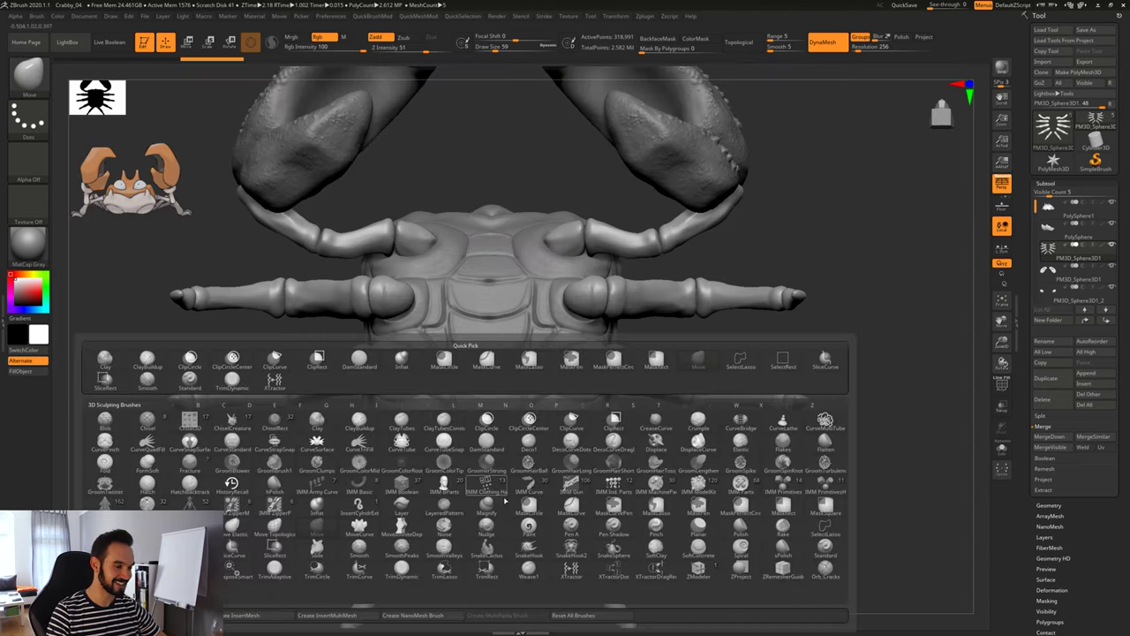
{"action": "key", "text": "x"}
{"action": "key", "text": "t"}
{"action": "left_click", "coordinate": [30, 160]}
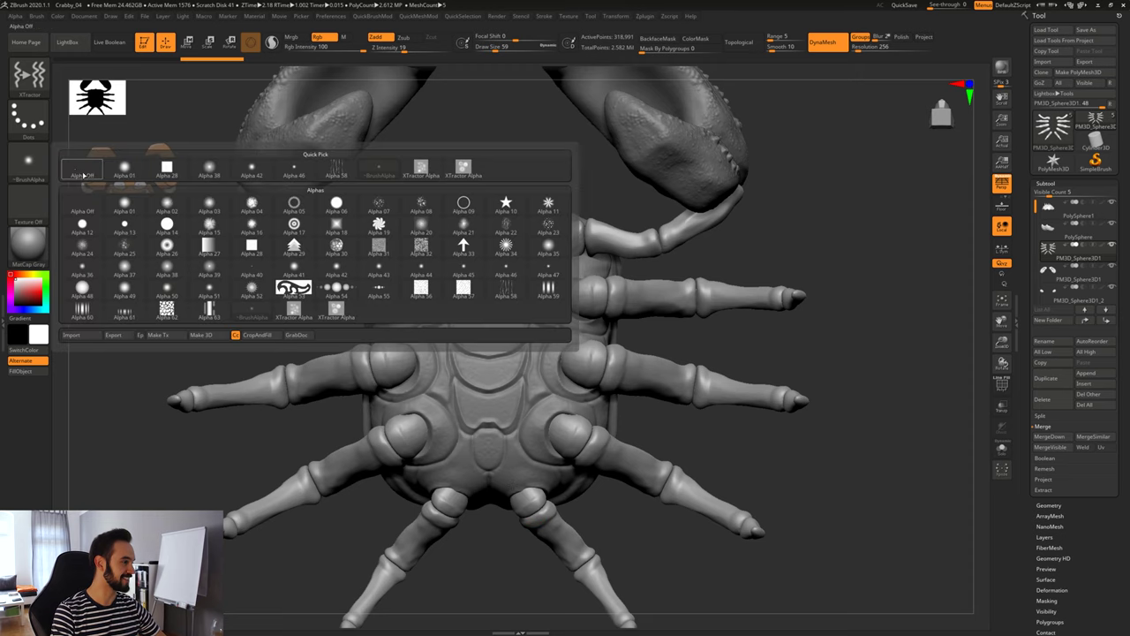
{"action": "left_click", "coordinate": [75, 174]}
Switch to the Standard brush and give it Alpha 46 with the Color Spray stroke.
{"action": "left_click", "coordinate": [31, 77]}
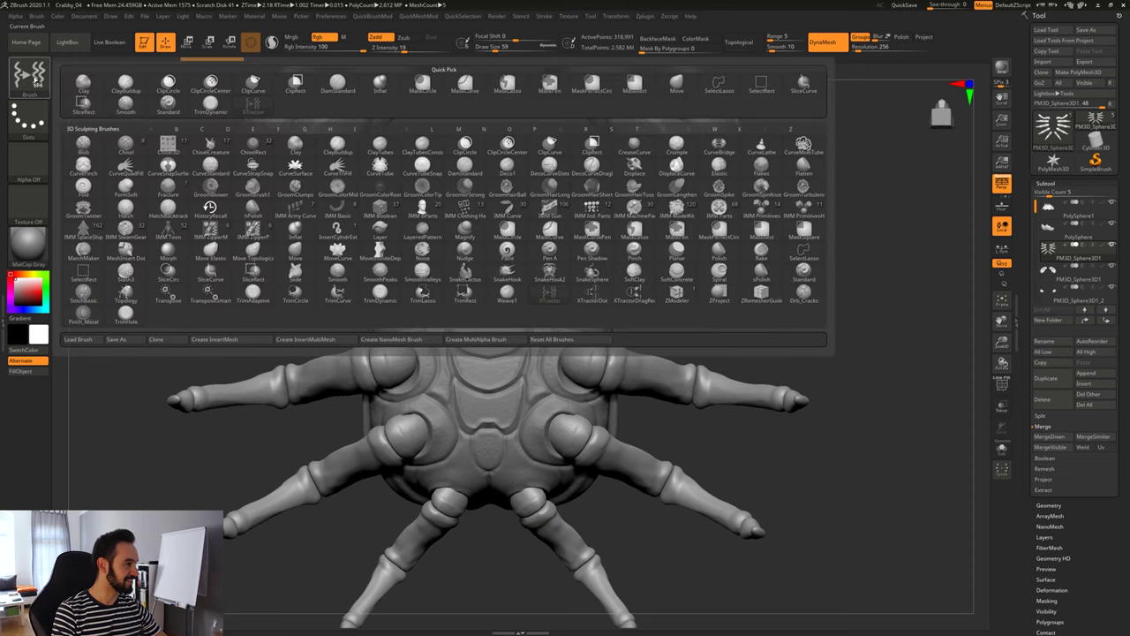
{"action": "left_click", "coordinate": [167, 105]}
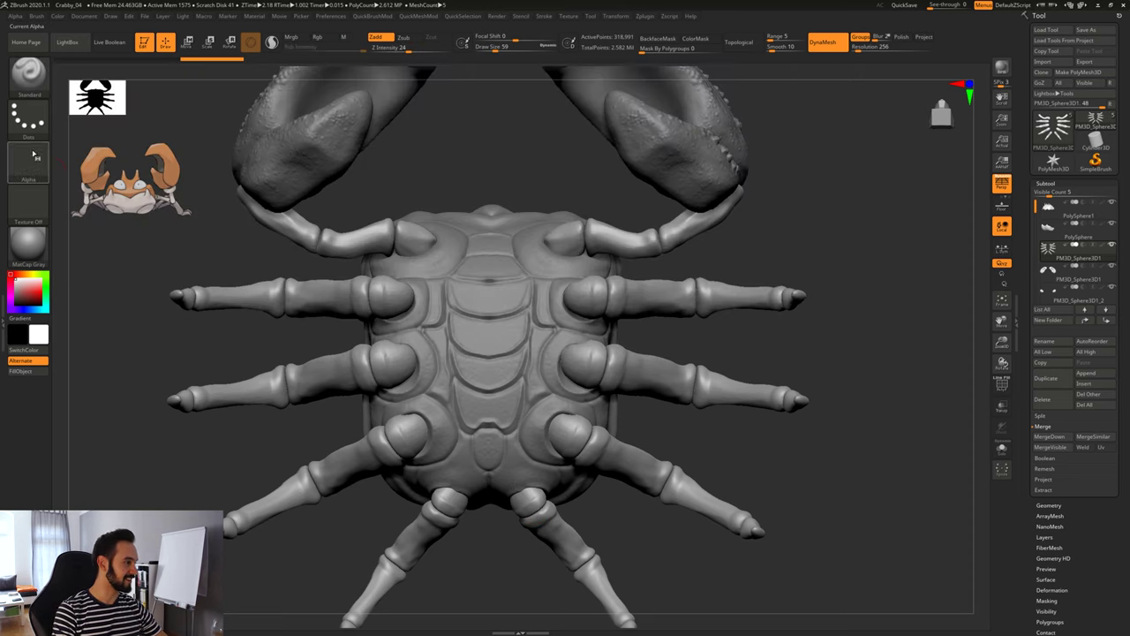
{"action": "left_click", "coordinate": [39, 160]}
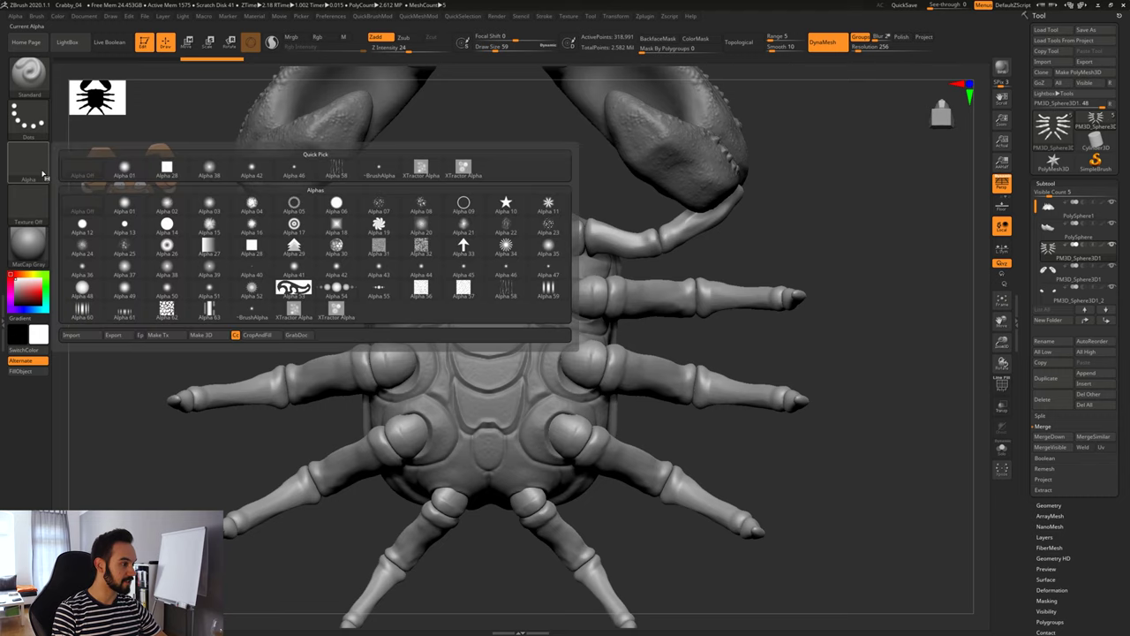
{"action": "left_click", "coordinate": [296, 167]}
{"action": "left_click", "coordinate": [30, 124]}
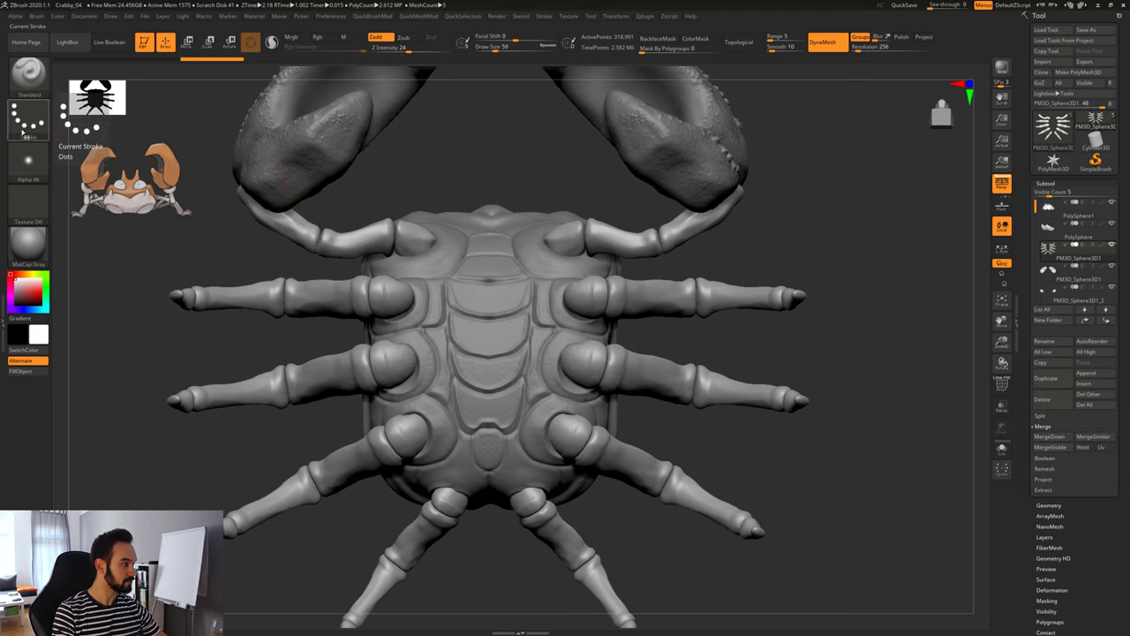
{"action": "left_click", "coordinate": [212, 128]}
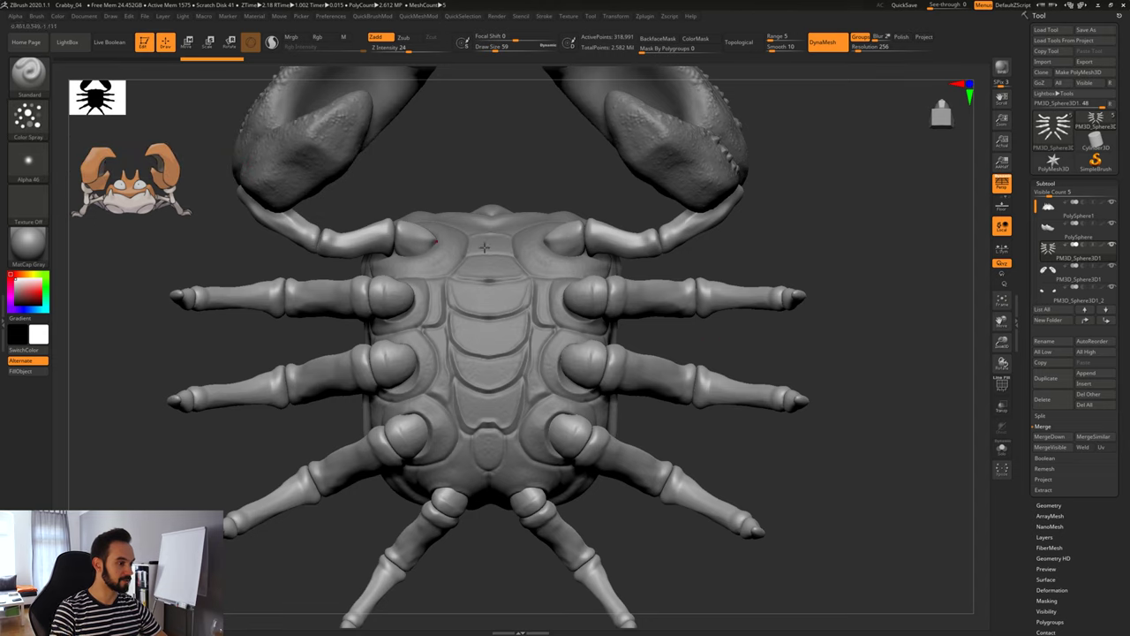
Isolate the merged arms-and-legs subtool with Solo so only the limbs are shown.
{"action": "left_click_drag", "start_coordinate": [761, 265], "coordinate": [764, 258]}
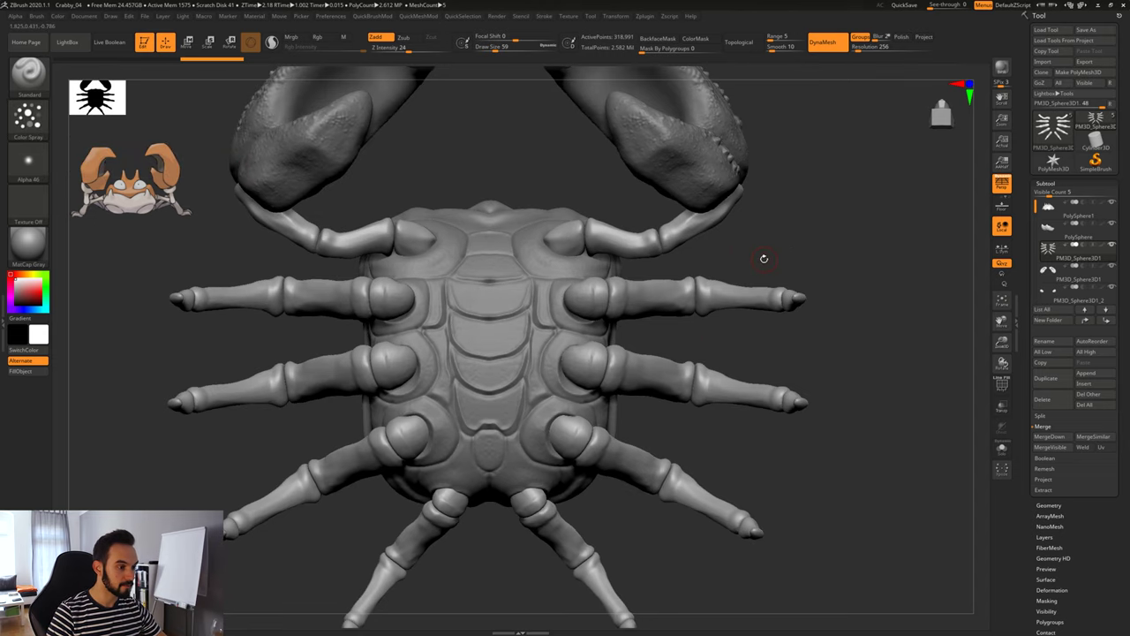
{"action": "right_click_drag", "start_coordinate": [786, 253], "coordinate": [786, 274], "text": "ctrl"}
{"action": "left_click", "coordinate": [1002, 449]}
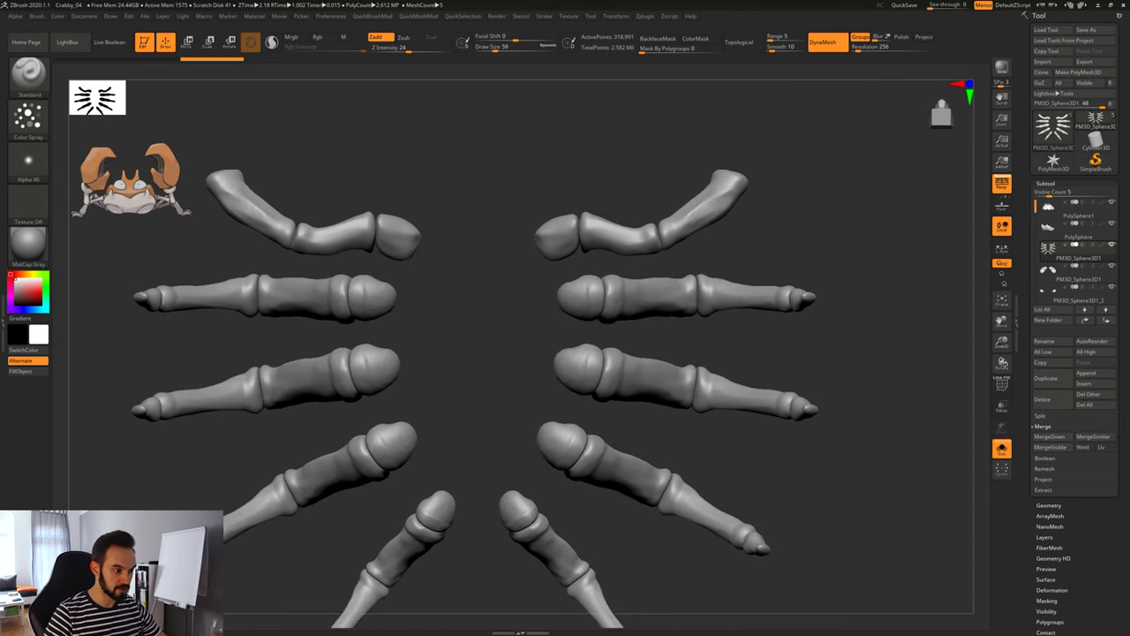
{"action": "right_click_drag", "start_coordinate": [608, 219], "coordinate": [573, 189], "text": "alt"}
{"action": "key", "text": "space"}
{"action": "mouse_move", "coordinate": [529, 201]}
{"action": "left_mouse_down"}
{"action": "mouse_move", "coordinate": [543, 196]}
{"action": "mouse_move", "coordinate": [523, 207]}
{"action": "mouse_move", "coordinate": [529, 213]}
{"action": "left_mouse_up"}
{"action": "key", "text": "ctrl+z"}
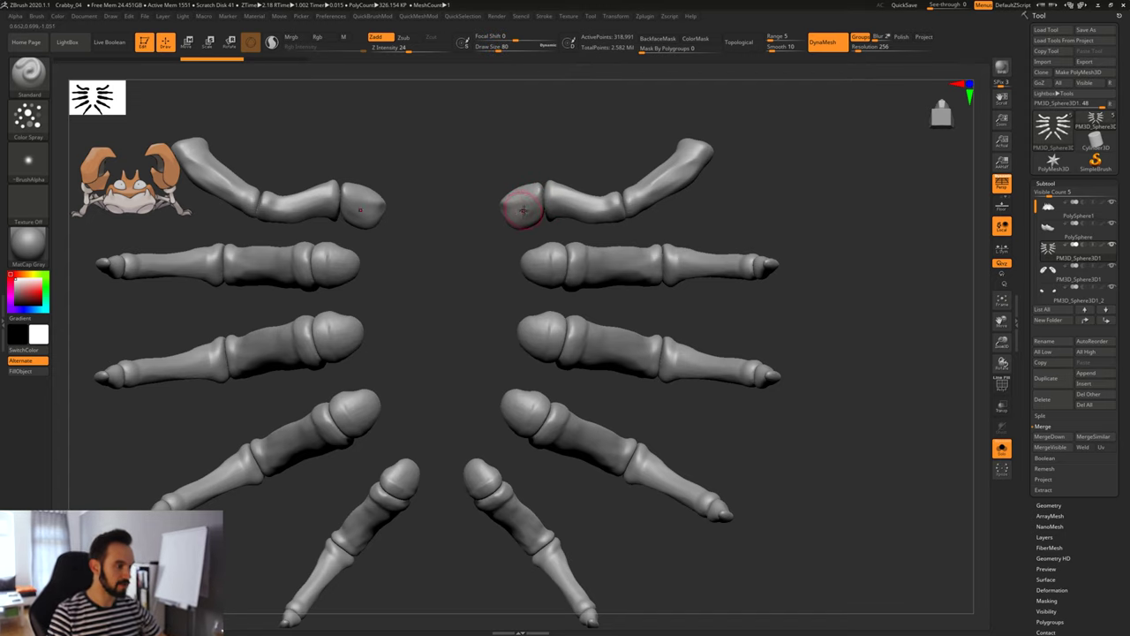
Set the draw size to 62 and spray fine bumps over the belly-side surfaces of the arms and walking legs.
{"action": "key", "text": "space"}
{"action": "mouse_move", "coordinate": [527, 206]}
{"action": "left_mouse_down"}
{"action": "mouse_move", "coordinate": [516, 208]}
{"action": "mouse_move", "coordinate": [562, 203]}
{"action": "left_mouse_up"}
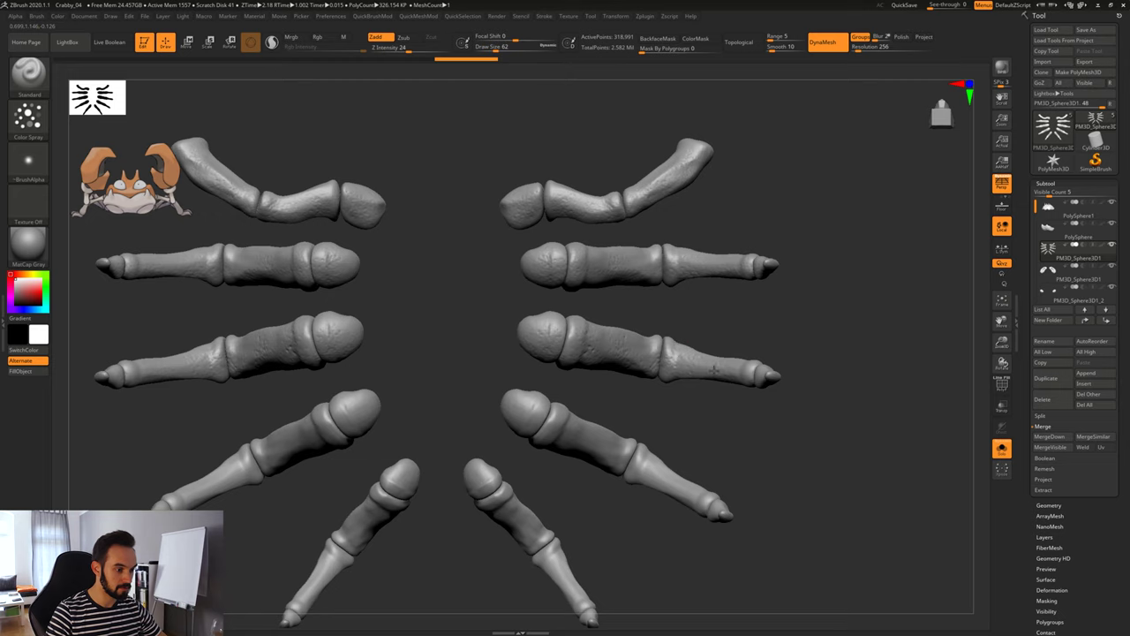
{"action": "left_click_drag", "start_coordinate": [800, 407], "coordinate": [792, 325], "text": "alt"}
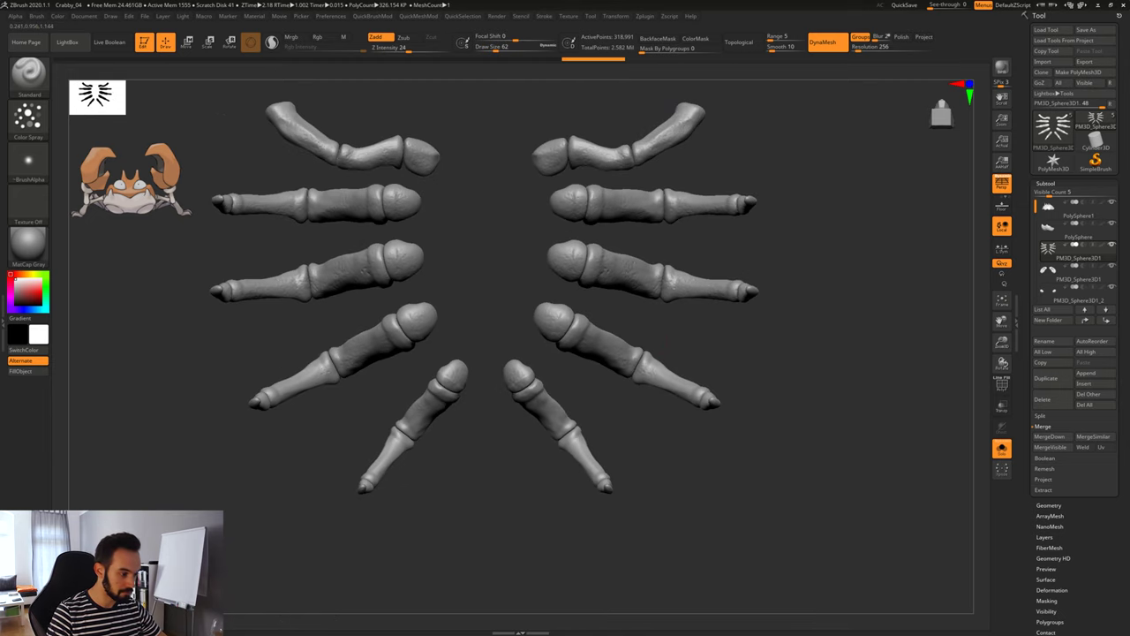
Spray fine bumps over the remaining top, front and side surfaces of the arms and walking legs.
{"action": "right_click_drag", "start_coordinate": [633, 457], "coordinate": [549, 389]}
{"action": "right_click_drag", "start_coordinate": [566, 316], "coordinate": [582, 300]}
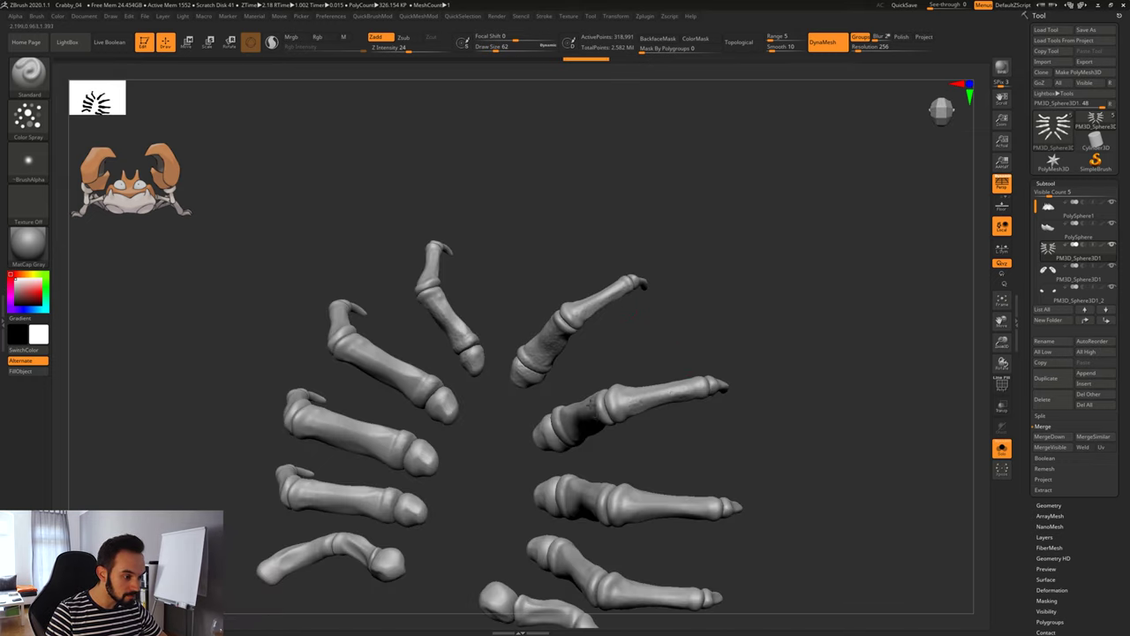
{"action": "right_click_drag", "start_coordinate": [547, 426], "coordinate": [749, 316]}
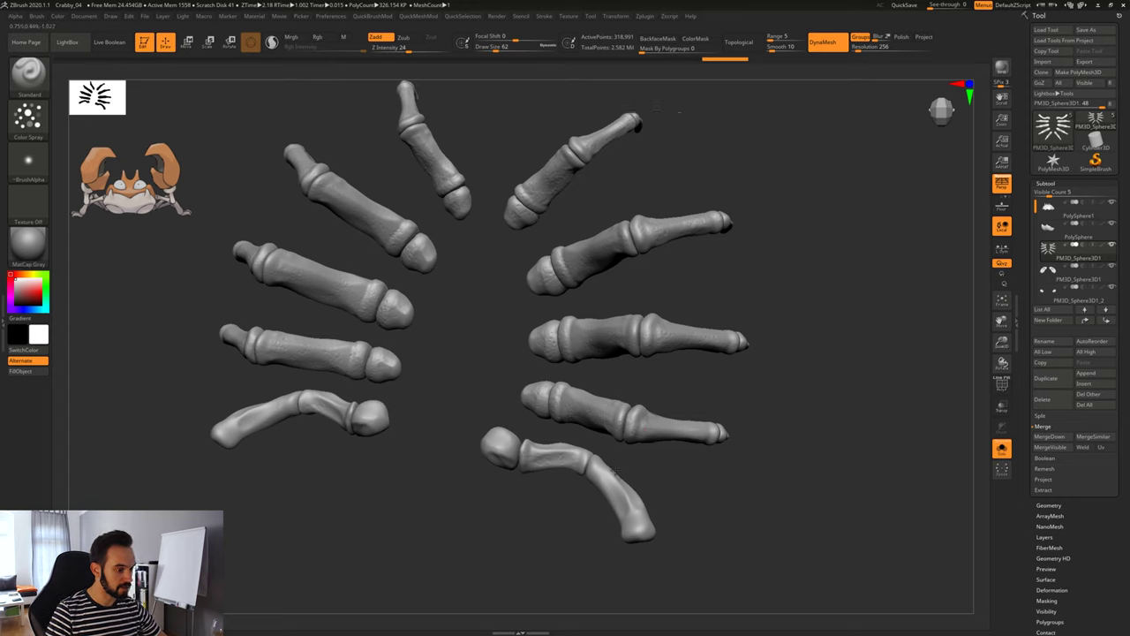
{"action": "left_click_drag", "start_coordinate": [671, 522], "coordinate": [602, 486]}
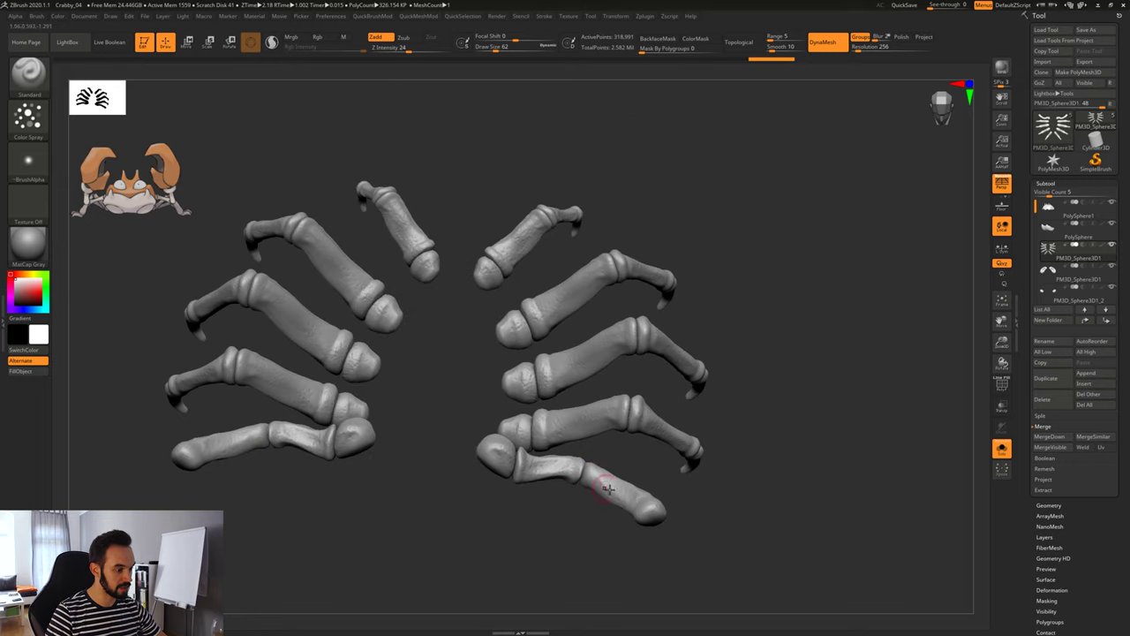
{"action": "left_click_drag", "start_coordinate": [668, 518], "coordinate": [608, 463]}
{"action": "left_click_drag", "start_coordinate": [626, 537], "coordinate": [643, 618]}
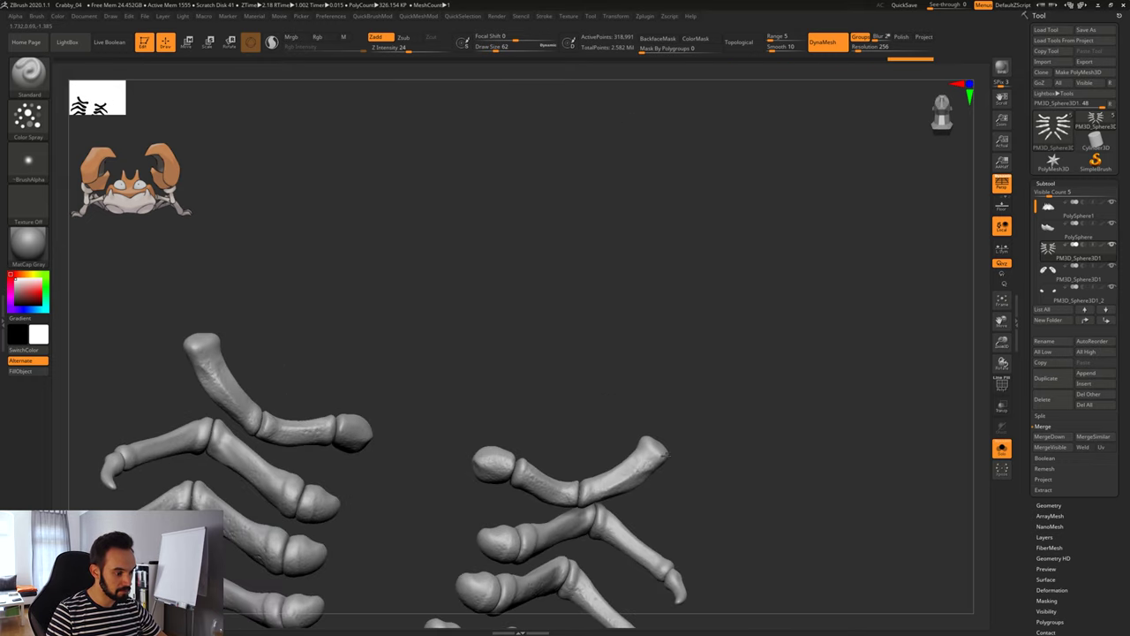
{"action": "left_click_drag", "start_coordinate": [697, 521], "coordinate": [595, 413]}
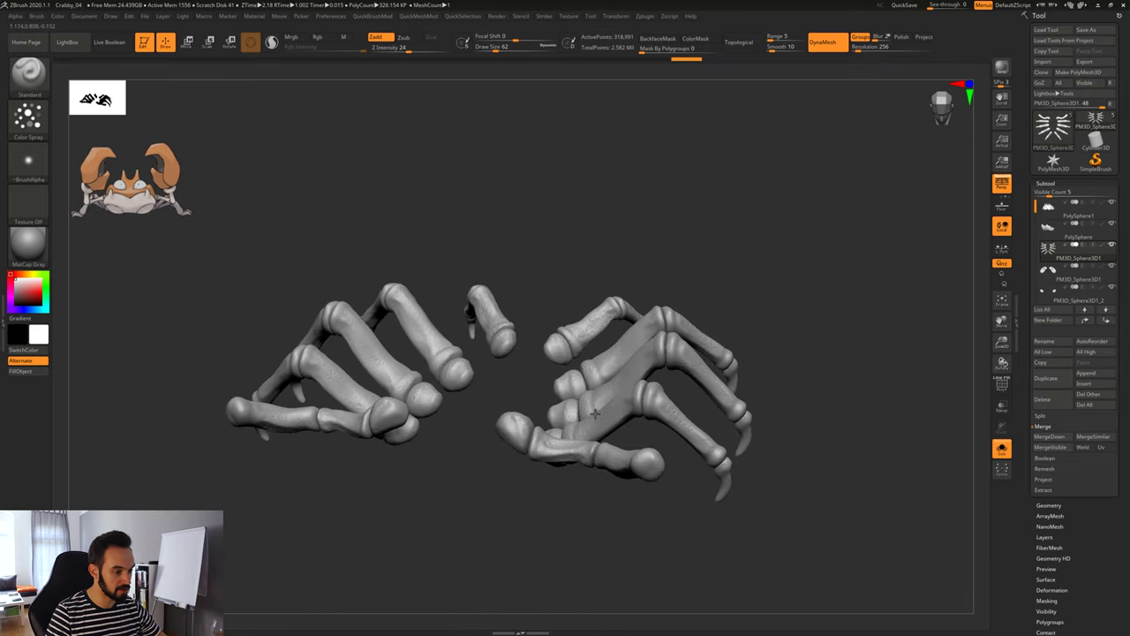
{"action": "left_click_drag", "start_coordinate": [748, 291], "coordinate": [728, 336]}
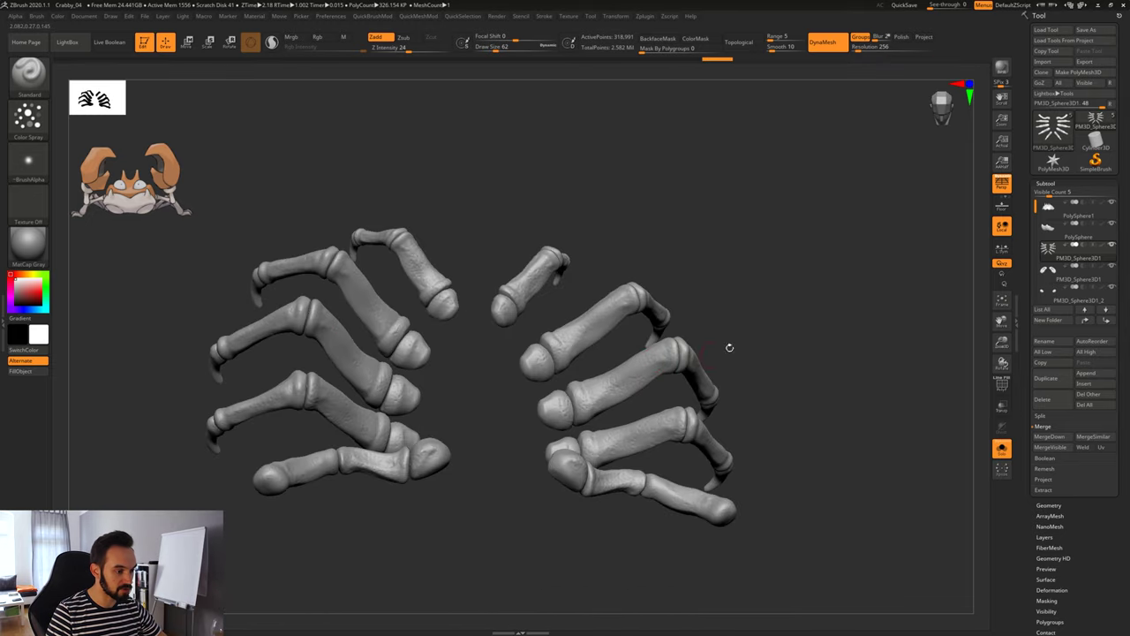
Turn off Solo to bring back the whole crab and check the limb texture against the shell and claws.
{"action": "left_click", "coordinate": [1001, 447]}
{"action": "left_click_drag", "start_coordinate": [837, 424], "coordinate": [615, 370]}
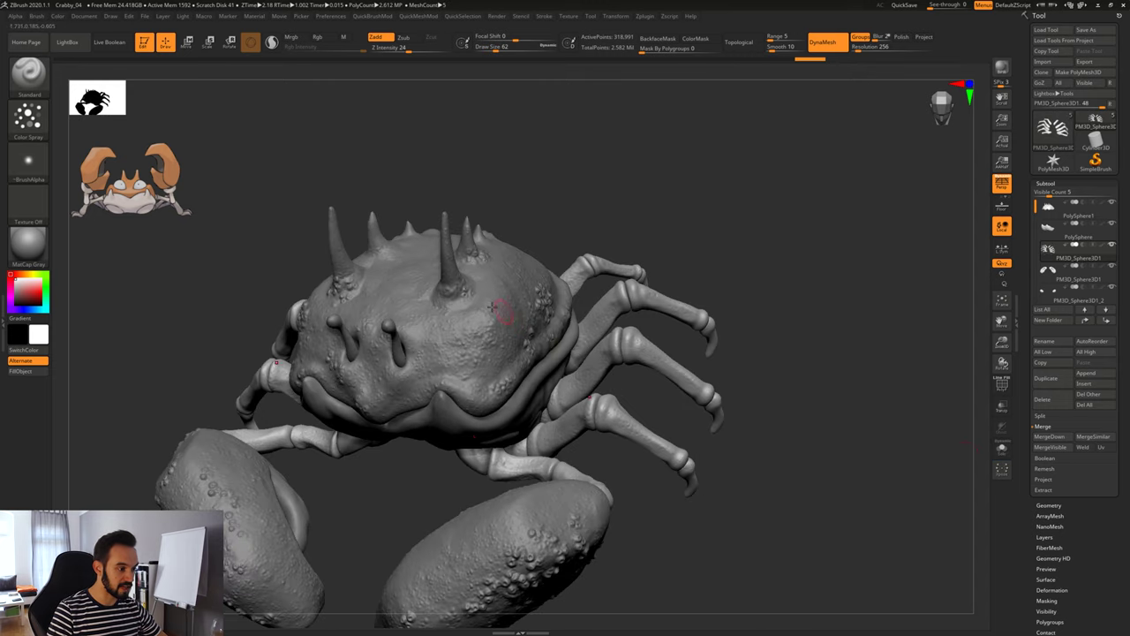
{"action": "left_click_drag", "start_coordinate": [805, 411], "coordinate": [739, 291], "text": "alt"}
{"action": "left_click_drag", "start_coordinate": [744, 372], "coordinate": [688, 448]}
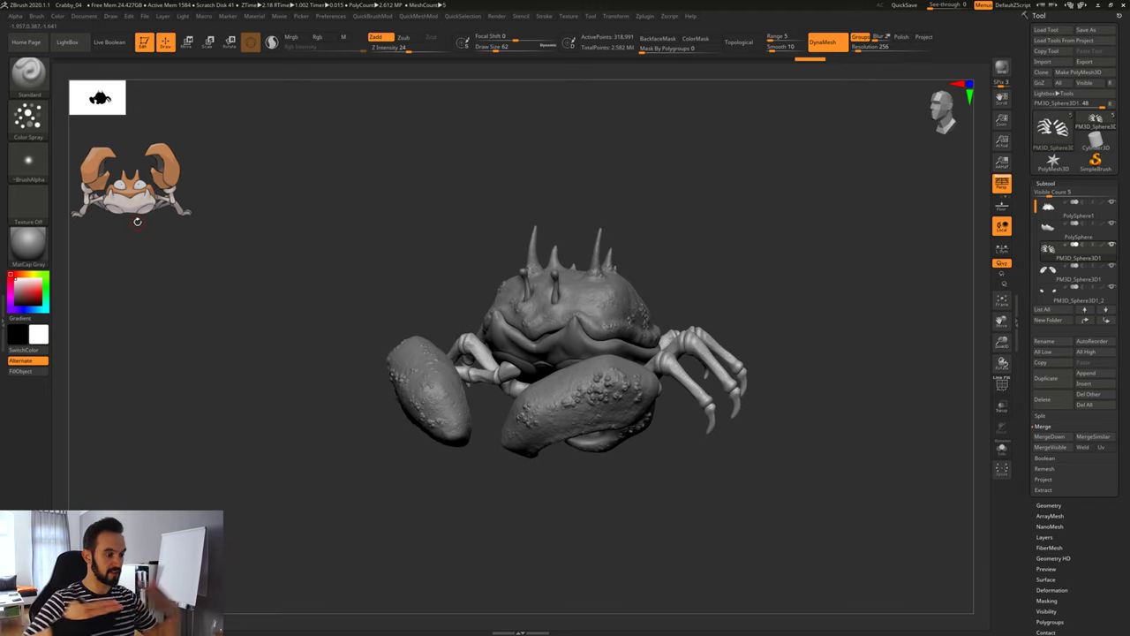
{"action": "left_click_drag", "start_coordinate": [703, 230], "coordinate": [644, 344]}
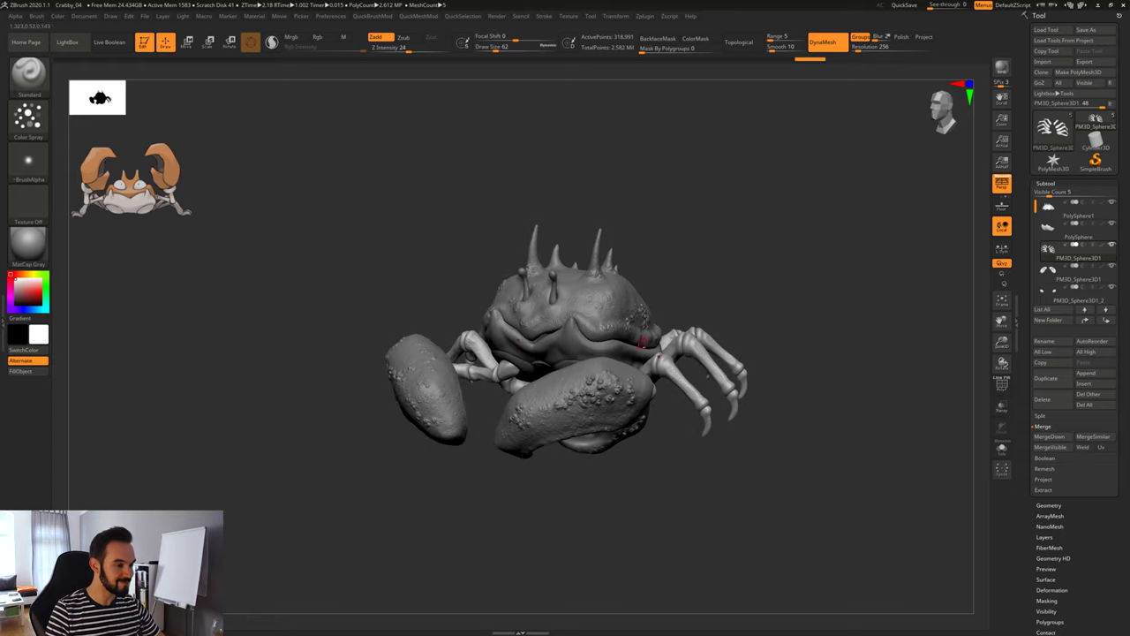
Make the crab's upper shell, PolySphere1, the active subtool.
{"action": "left_click", "coordinate": [641, 346], "text": "alt"}
{"action": "left_click", "coordinate": [623, 320], "text": "alt"}
{"action": "mouse_move", "coordinate": [699, 285]}
{"action": "left_mouse_down"}
{"action": "mouse_move", "coordinate": [765, 288]}
{"action": "mouse_move", "coordinate": [704, 283]}
{"action": "left_mouse_up"}
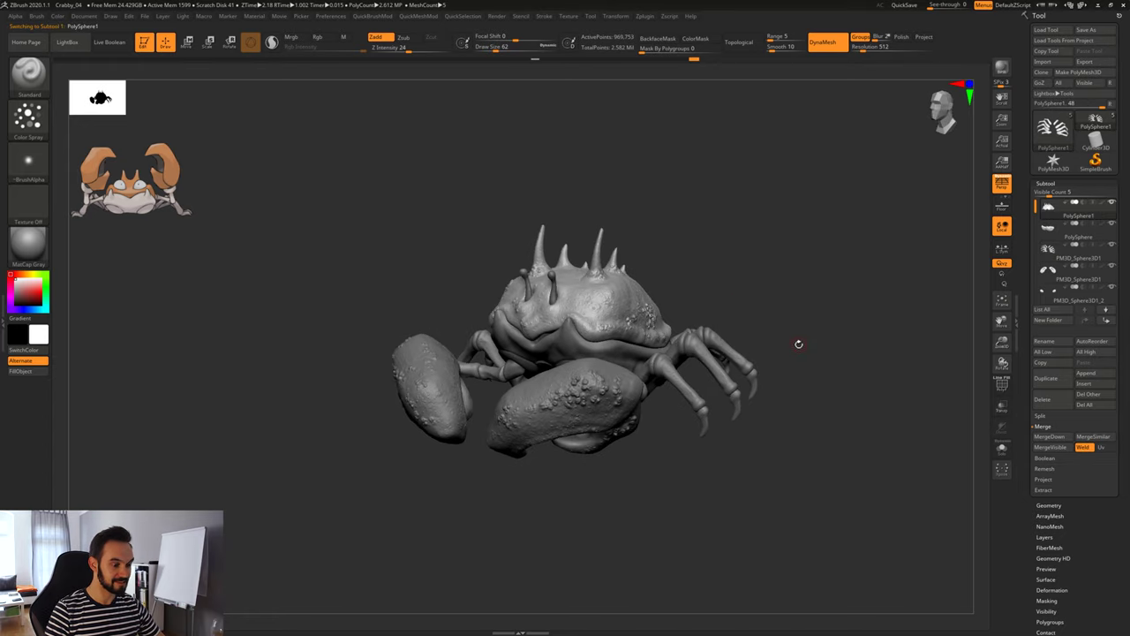
{"action": "left_click_drag", "start_coordinate": [797, 344], "coordinate": [784, 453], "text": "alt"}
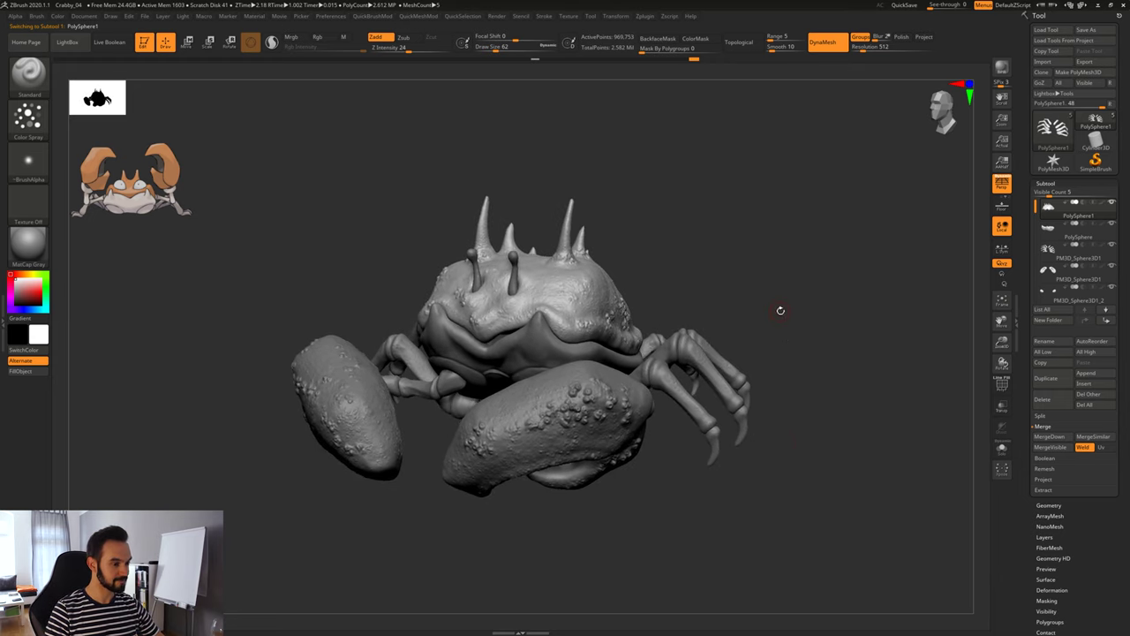
{"action": "left_click_drag", "start_coordinate": [780, 310], "coordinate": [779, 328]}
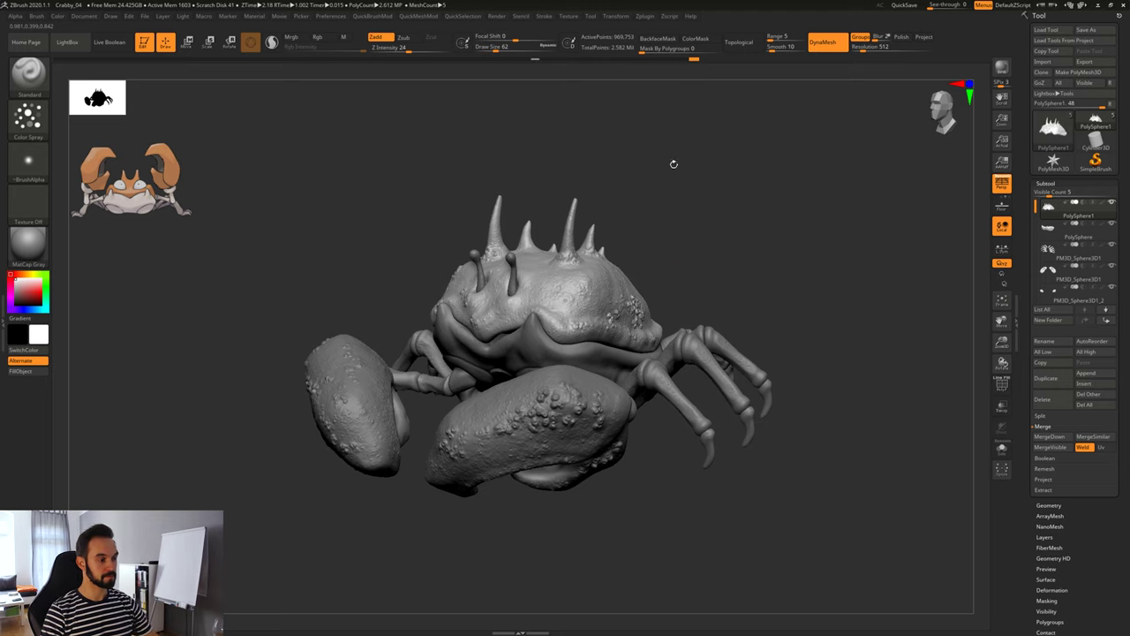
{"action": "left_click_drag", "start_coordinate": [729, 266], "coordinate": [722, 266]}
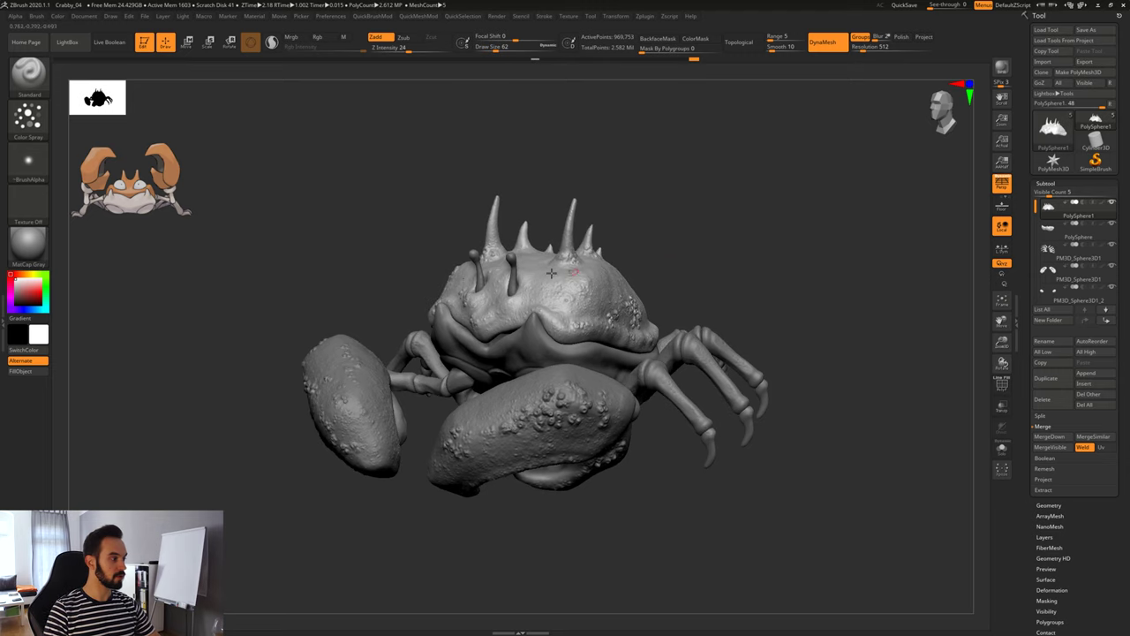
Try the MatCap Red Wax material on the crab to judge the surface detail.
{"action": "left_click", "coordinate": [28, 253]}
{"action": "left_click", "coordinate": [29, 251]}
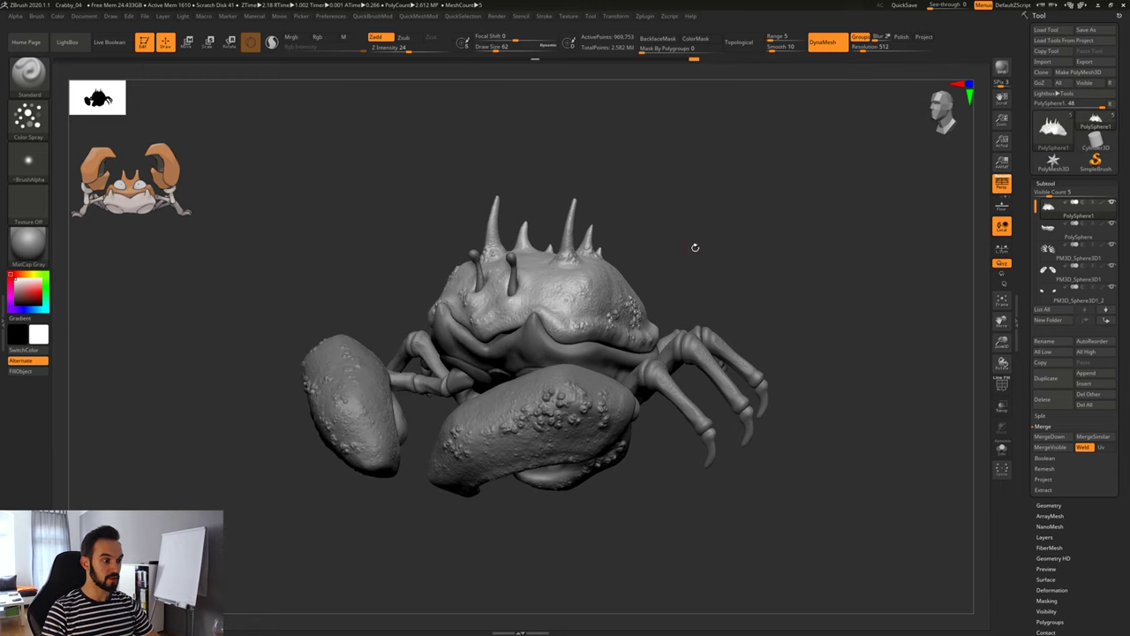
{"action": "left_click_drag", "start_coordinate": [695, 247], "coordinate": [852, 392]}
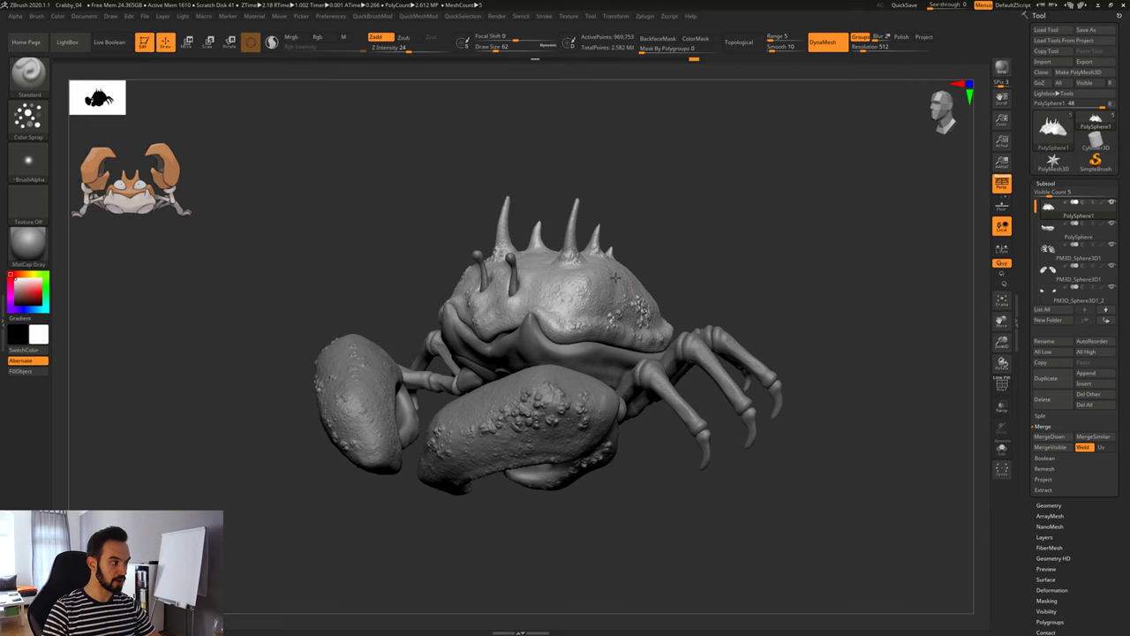
{"action": "left_click", "coordinate": [40, 254]}
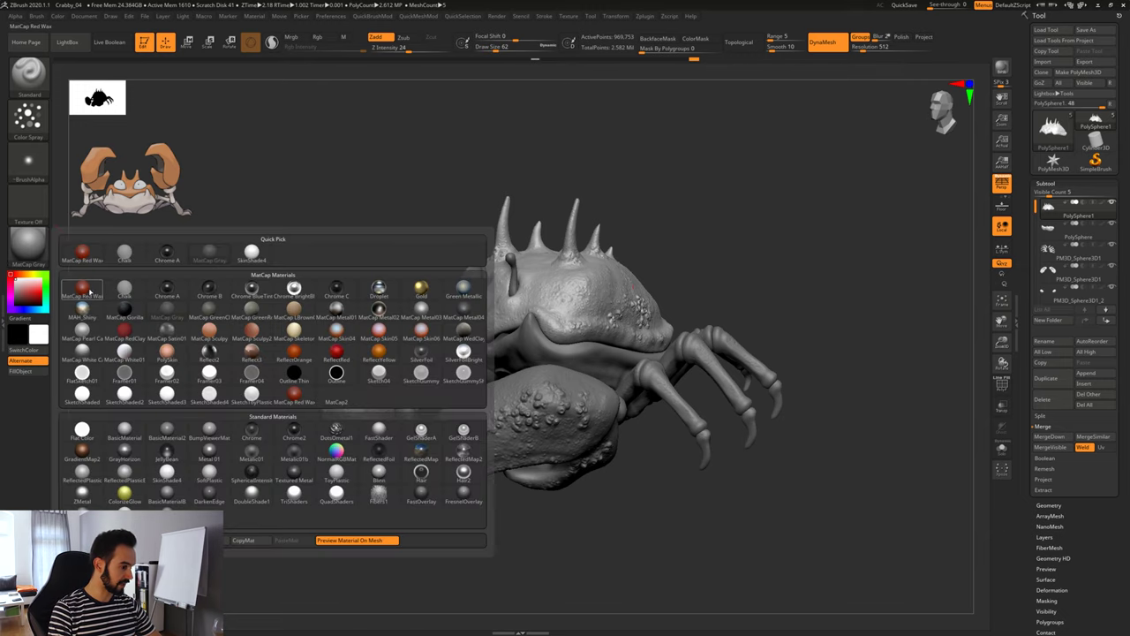
{"action": "left_click", "coordinate": [82, 289]}
{"action": "left_click_drag", "start_coordinate": [730, 288], "coordinate": [721, 254]}
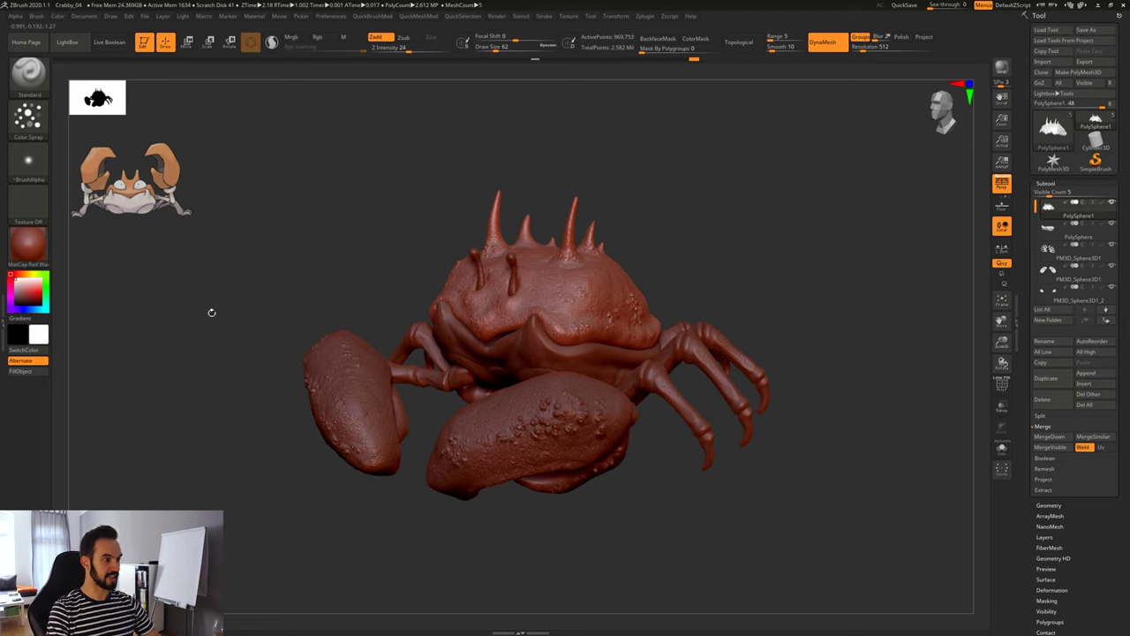
Switch the crab's material to MatCap Gray and review the sculpt from slightly different angles.
{"action": "left_click", "coordinate": [32, 249]}
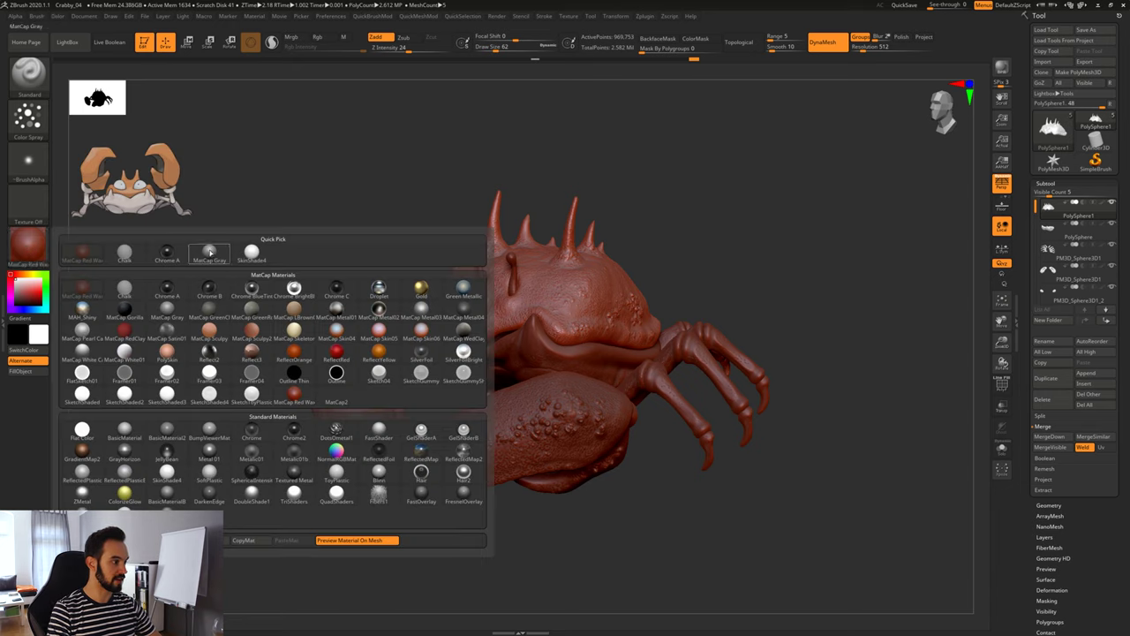
{"action": "left_click", "coordinate": [209, 251]}
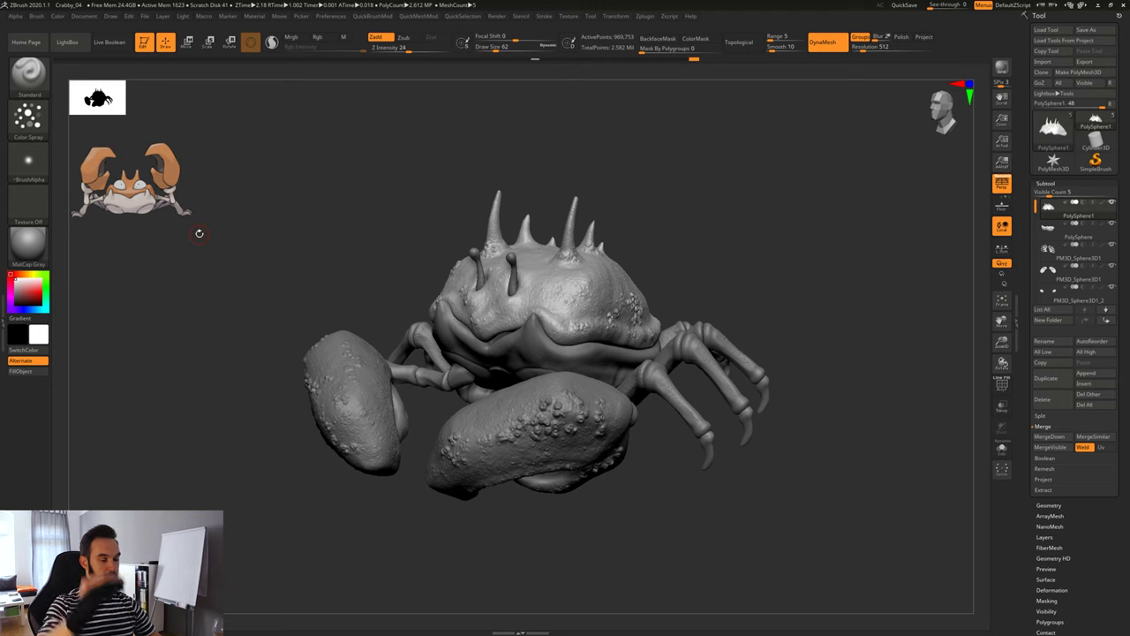
{"action": "left_click_drag", "start_coordinate": [722, 304], "coordinate": [738, 270]}
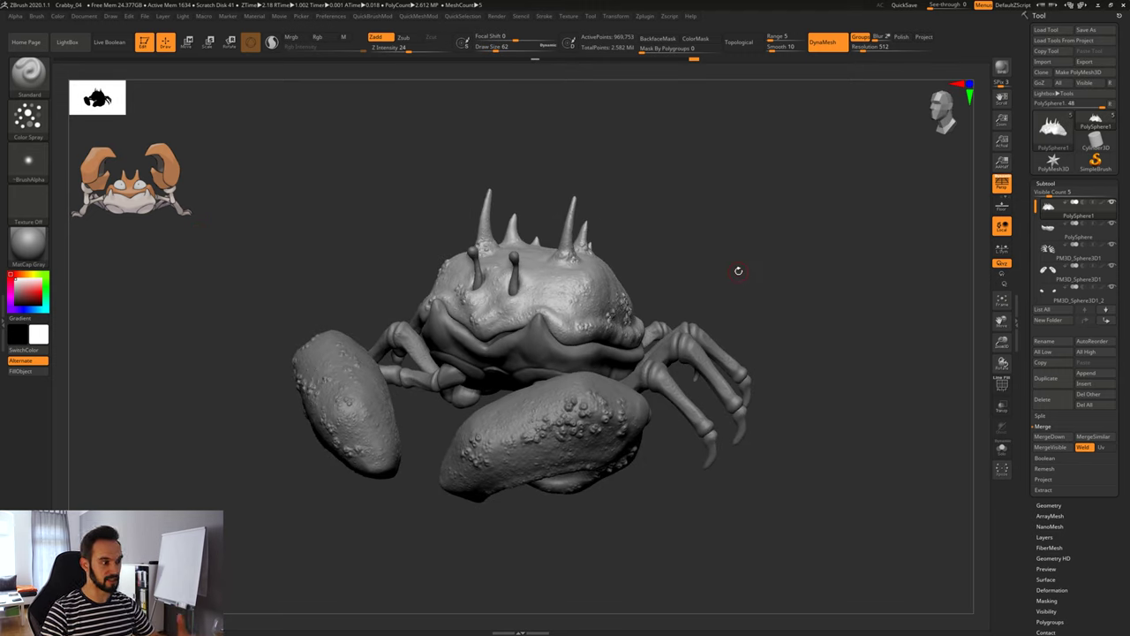
{"action": "left_click_drag", "start_coordinate": [845, 317], "coordinate": [588, 306]}
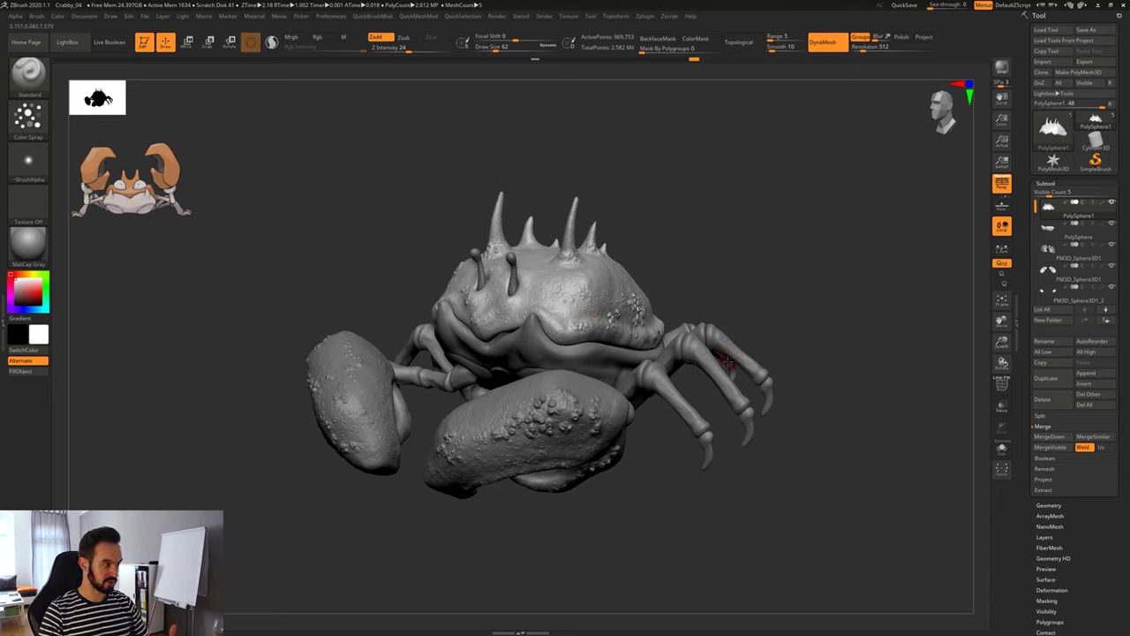
Try the FlatSketch01 and Framer04 materials on the crab.
{"action": "left_click", "coordinate": [28, 243]}
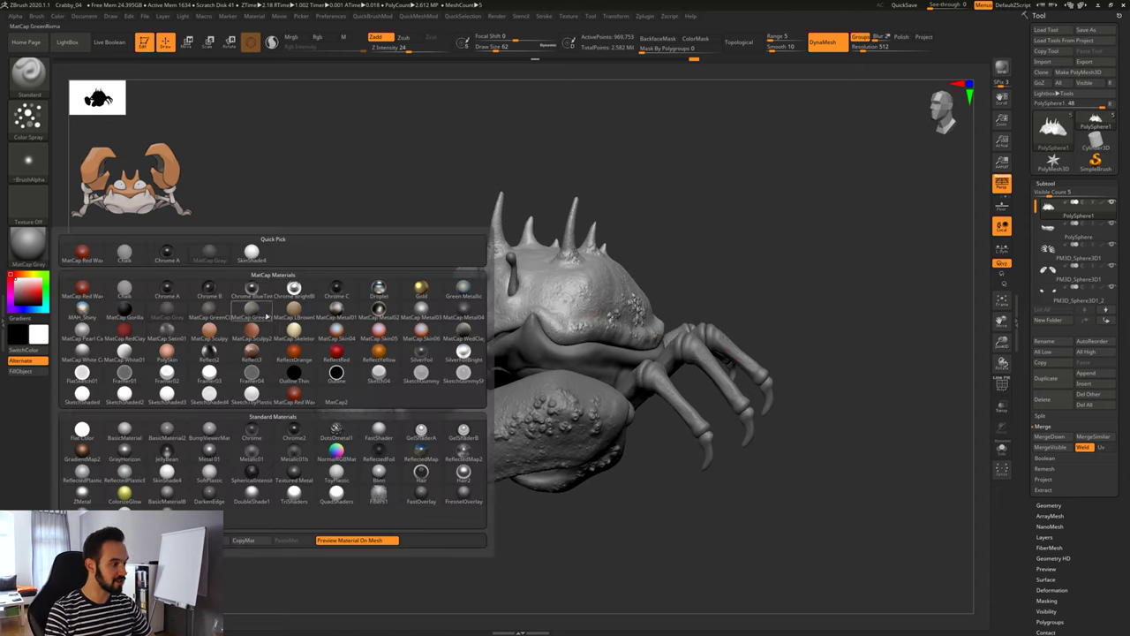
{"action": "mouse_move", "coordinate": [290, 306]}
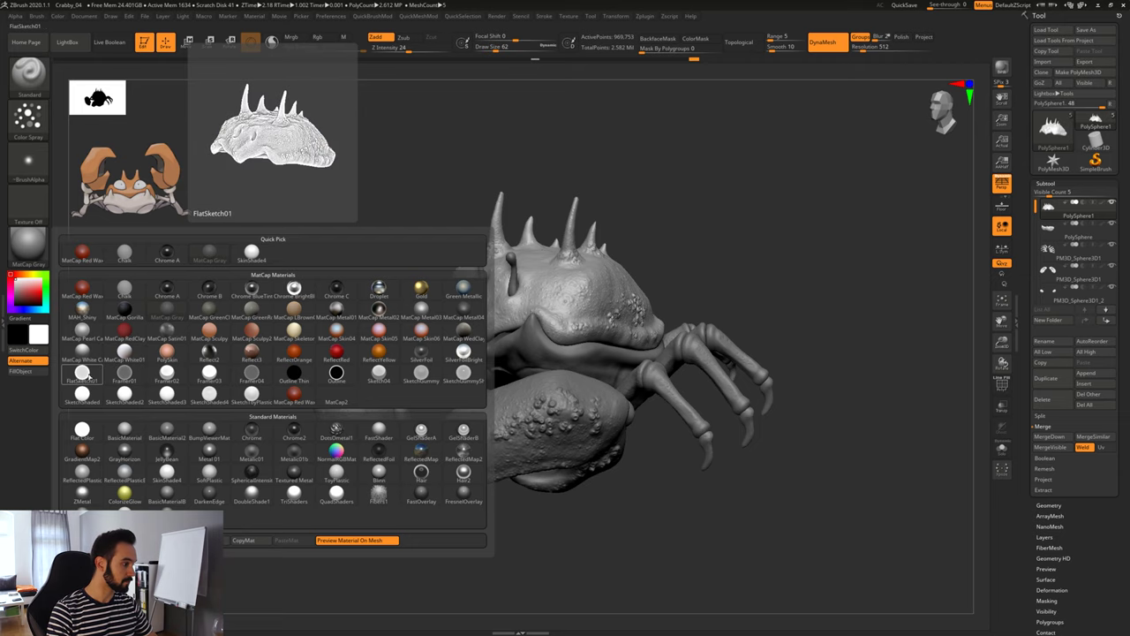
{"action": "left_click", "coordinate": [86, 375]}
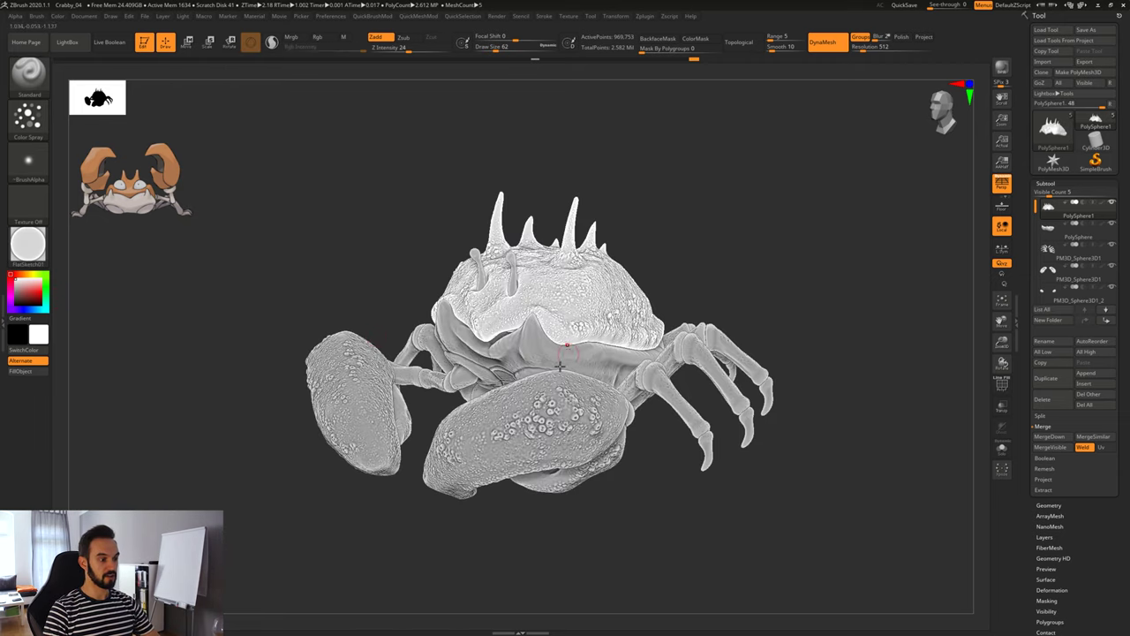
{"action": "left_click", "coordinate": [28, 244]}
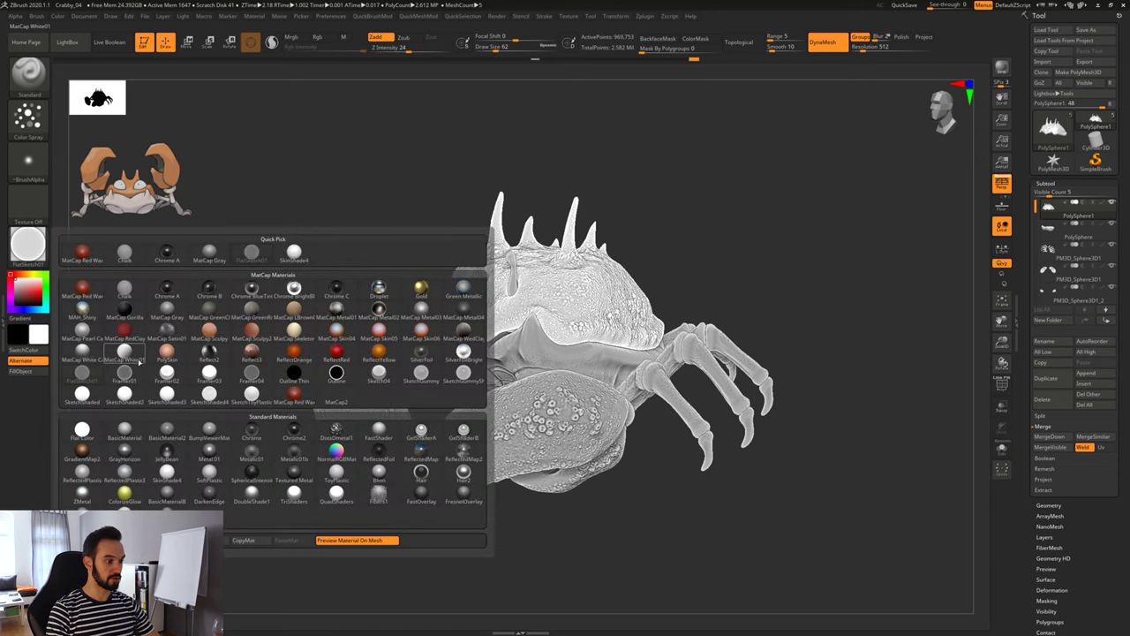
{"action": "mouse_move", "coordinate": [142, 361]}
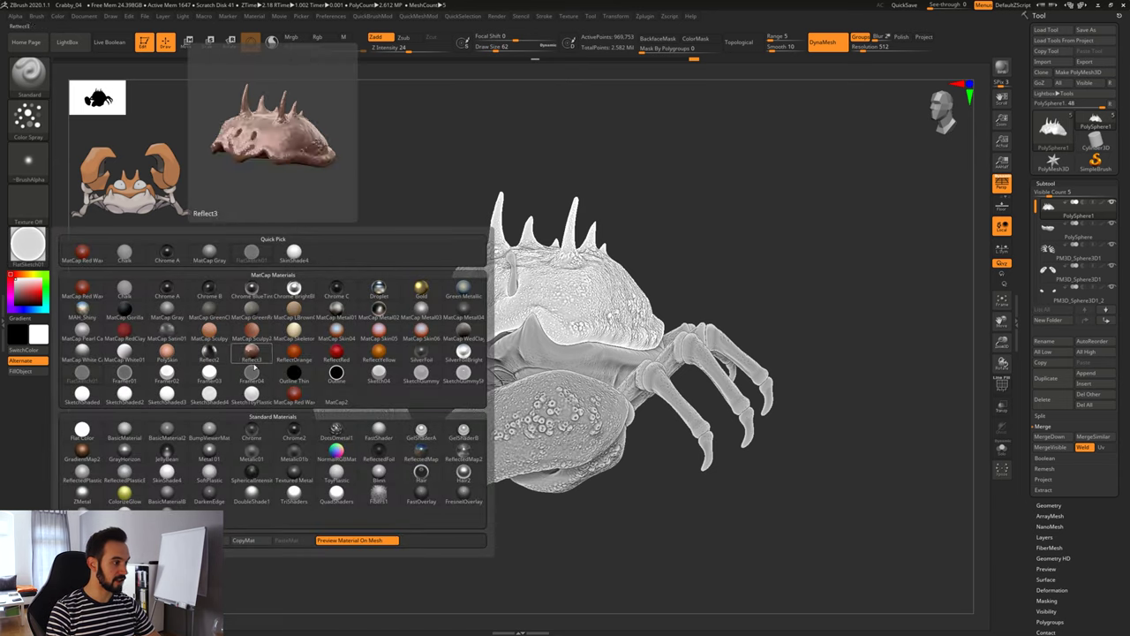
{"action": "left_click", "coordinate": [255, 375]}
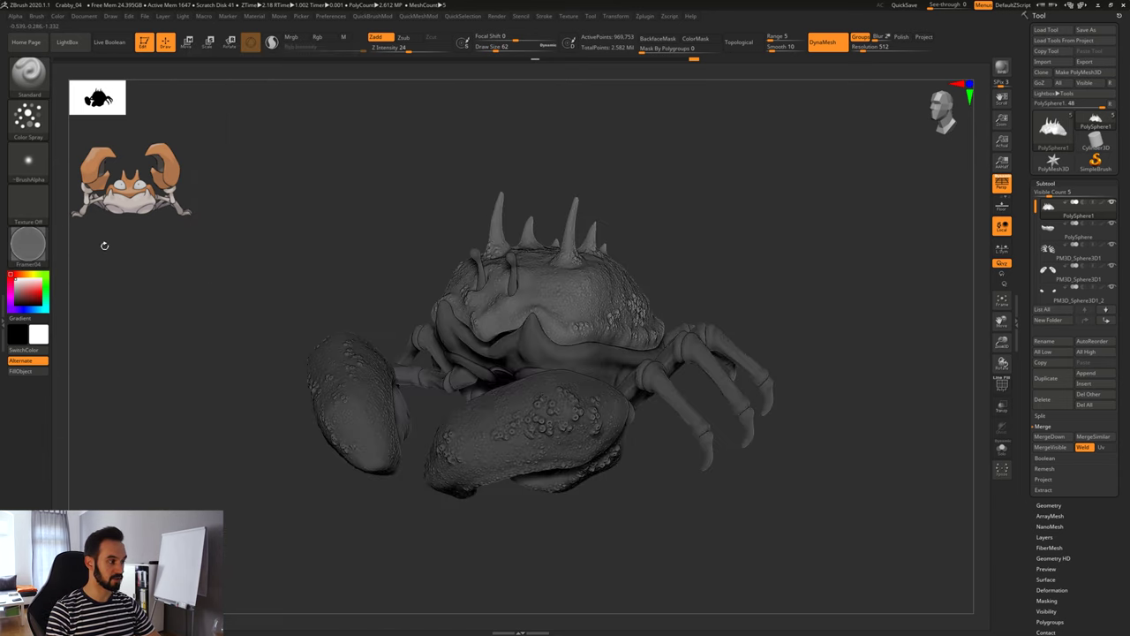
Return the crab from the sketch-style shading to the MatCap Gray material.
{"action": "left_click", "coordinate": [27, 245]}
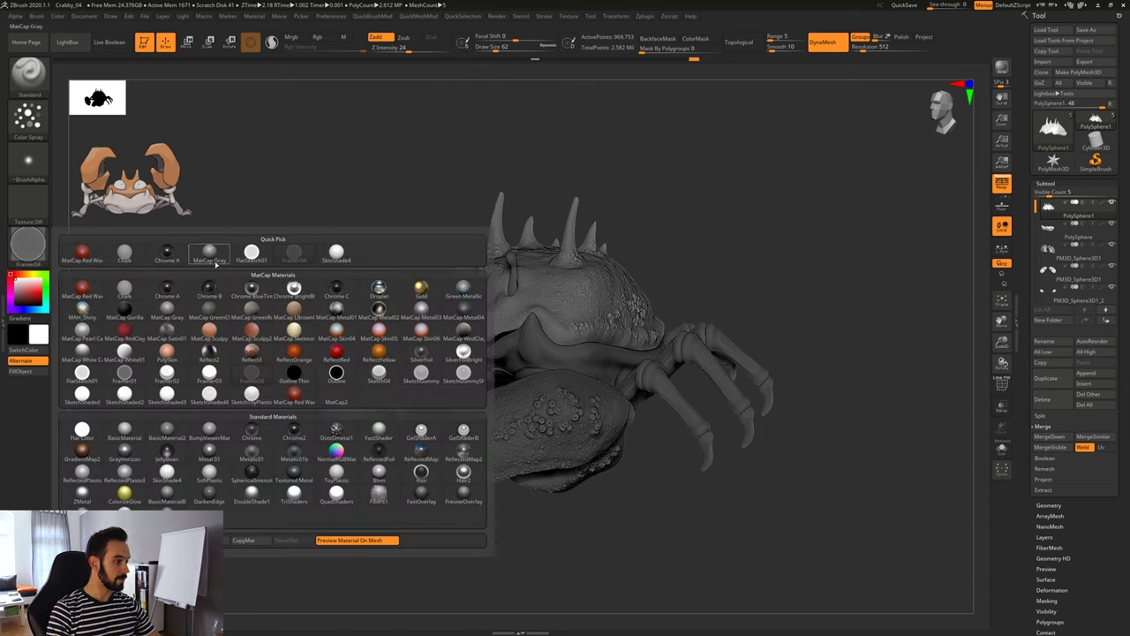
{"action": "mouse_move", "coordinate": [238, 288]}
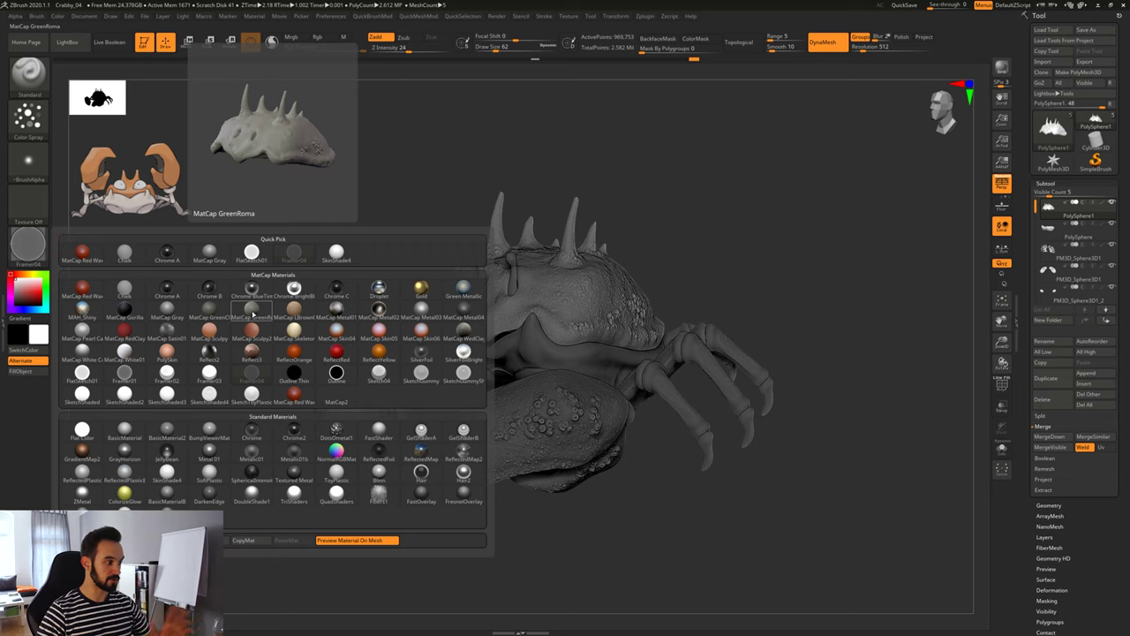
{"action": "left_click", "coordinate": [209, 256]}
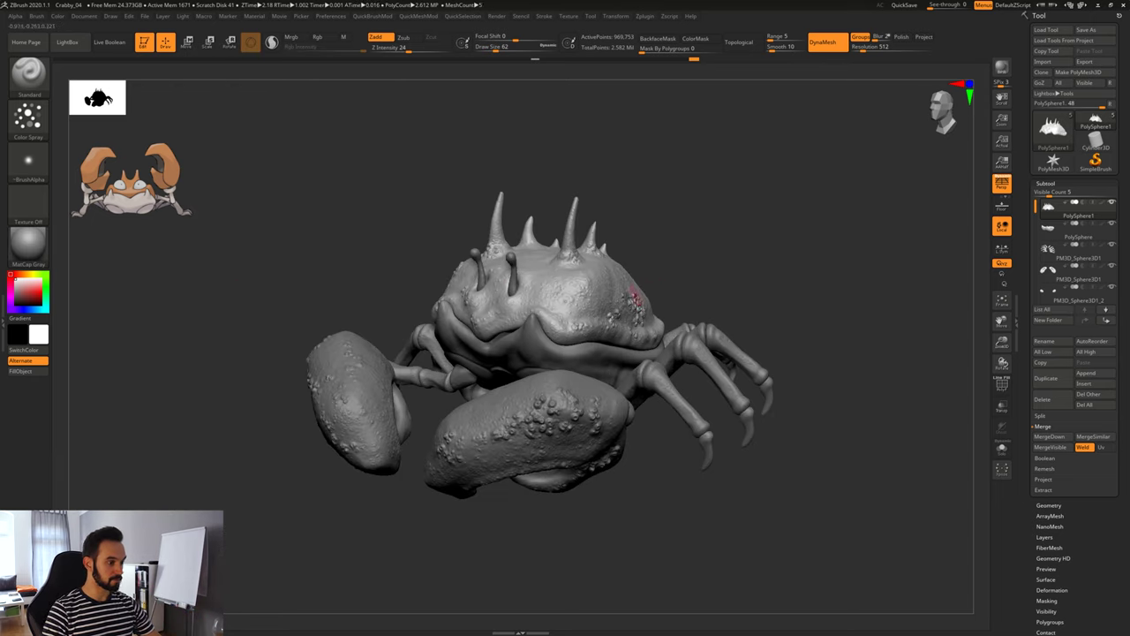
Apply the BasicMaterial to the crab and review the shell and claw detail from the front and side.
{"action": "left_click", "coordinate": [28, 244]}
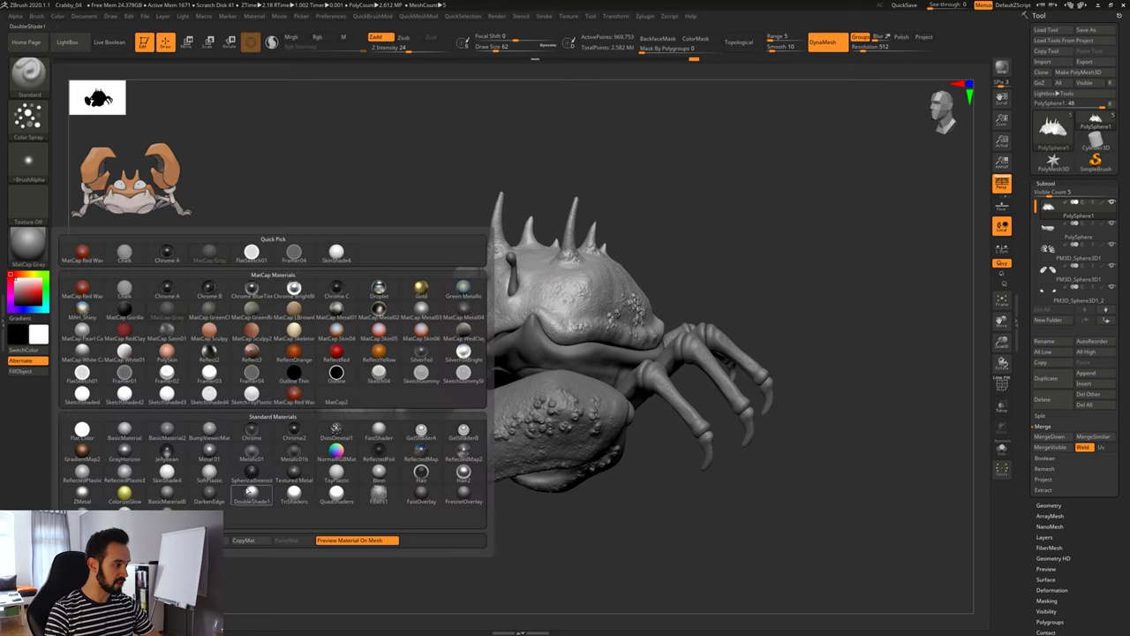
{"action": "left_click", "coordinate": [132, 433]}
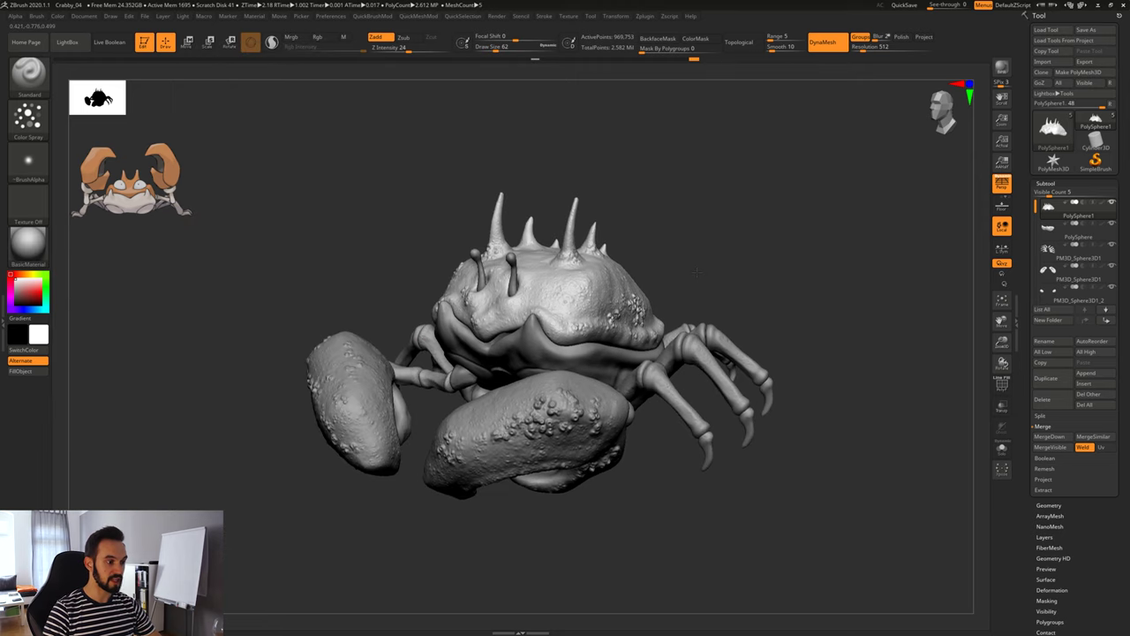
{"action": "right_click_drag", "start_coordinate": [691, 268], "coordinate": [687, 270], "text": "ctrl"}
{"action": "left_click_drag", "start_coordinate": [688, 270], "coordinate": [655, 316]}
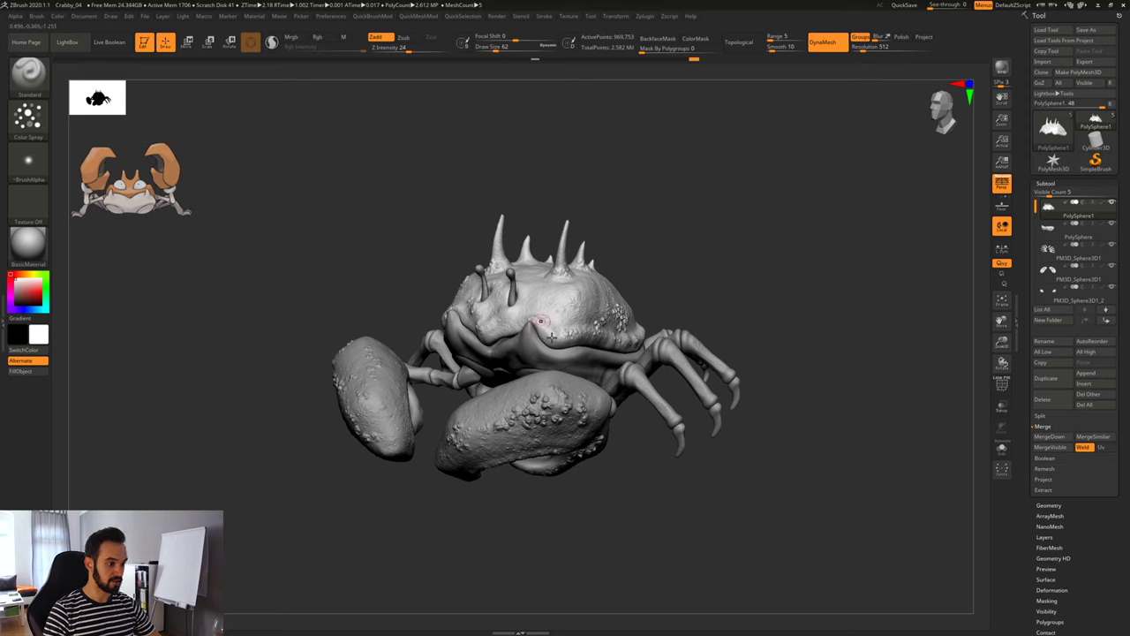
{"action": "left_click_drag", "start_coordinate": [666, 272], "coordinate": [675, 282]}
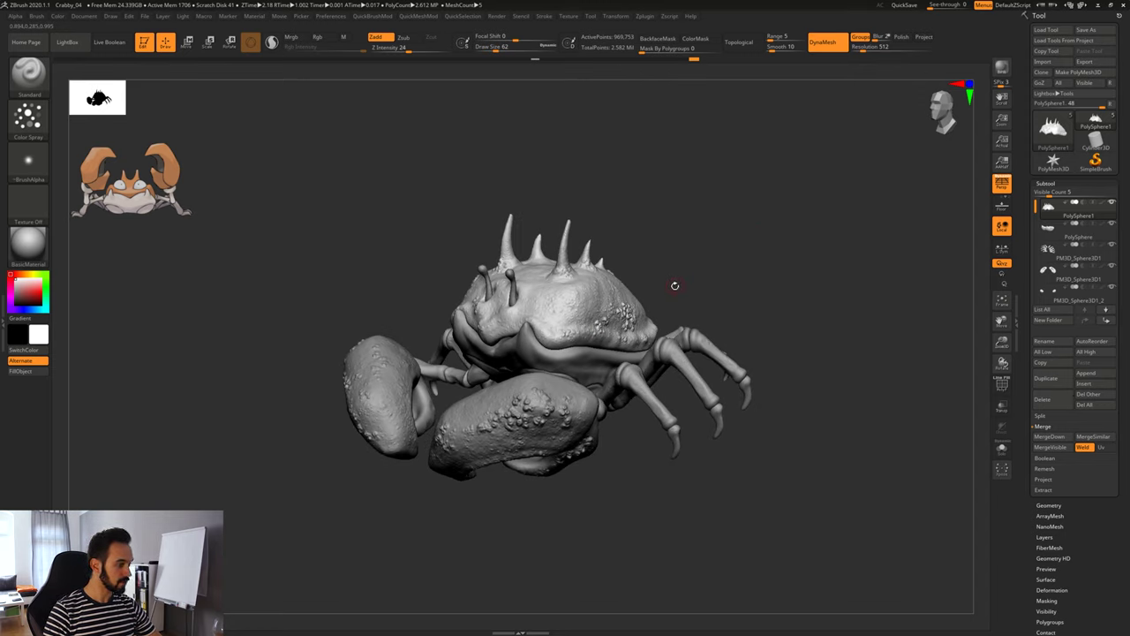
{"action": "left_click", "coordinate": [35, 249]}
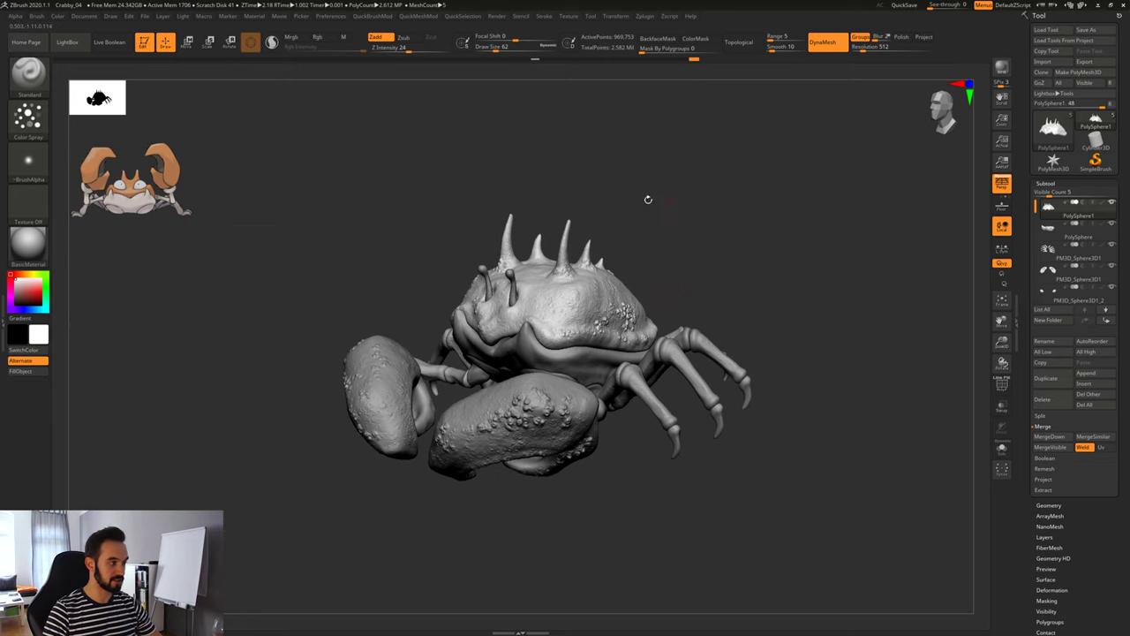
Try pinkish and stronger red tints on the crab, such as RGB 200, 123, 123 and 213, 46, 46.
{"action": "left_click_drag", "start_coordinate": [750, 288], "coordinate": [750, 310]}
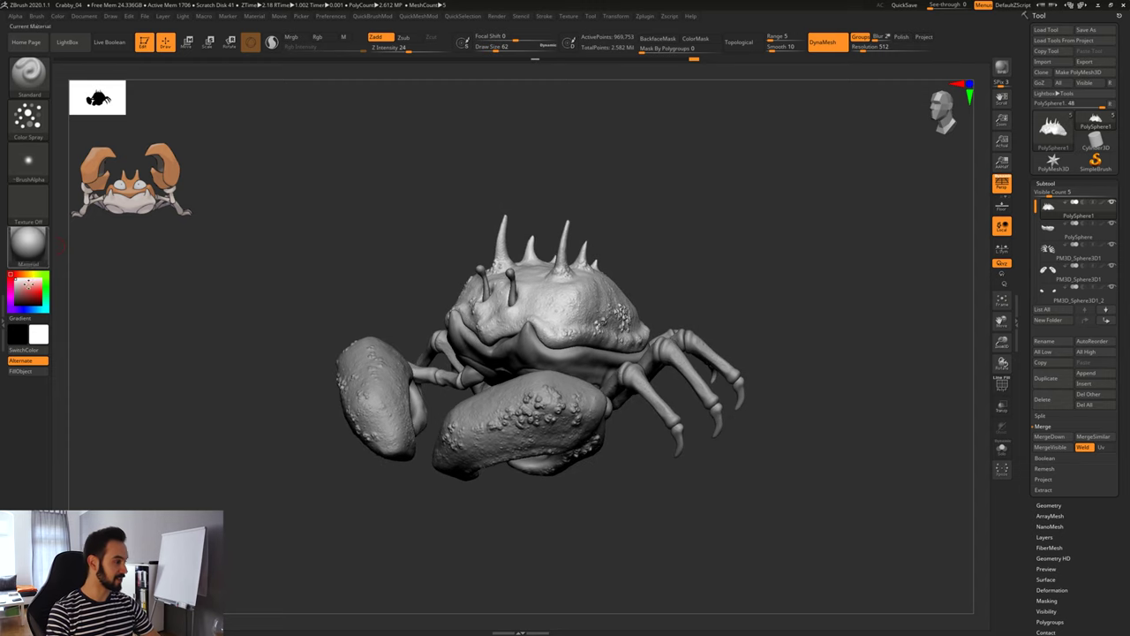
{"action": "left_click", "coordinate": [25, 290]}
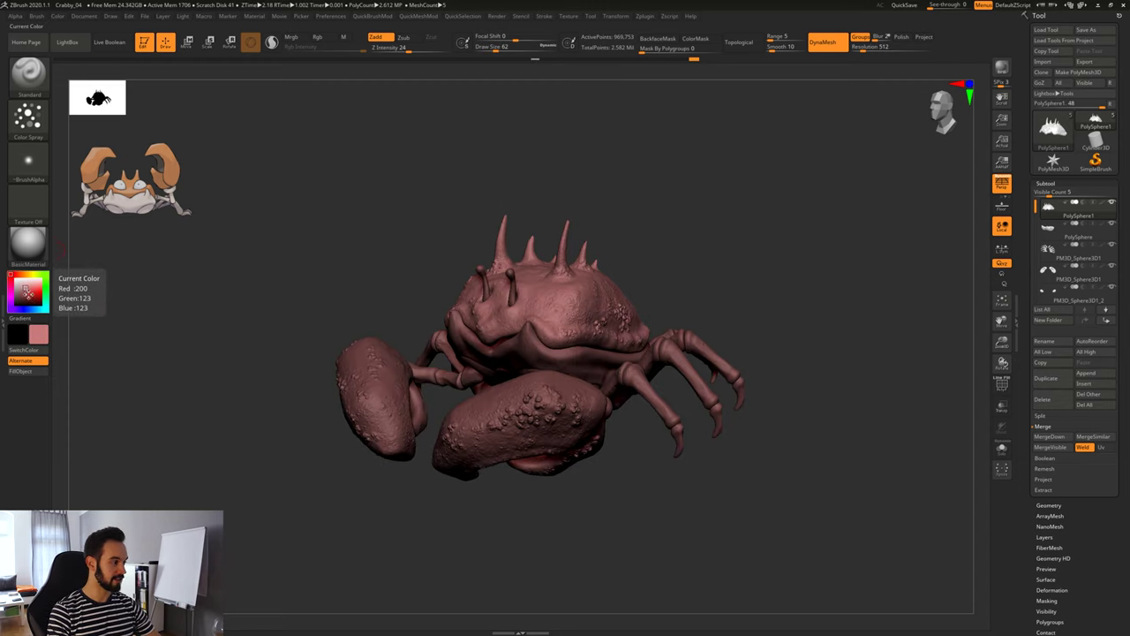
{"action": "left_click", "coordinate": [33, 292]}
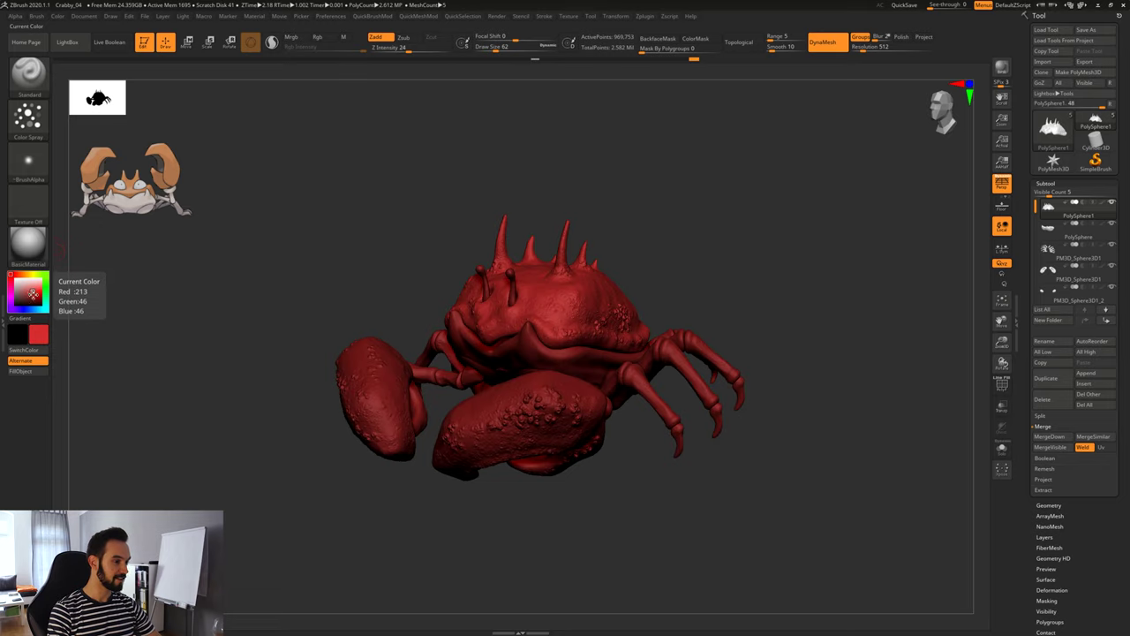
{"action": "left_click", "coordinate": [30, 290]}
{"action": "left_click_drag", "start_coordinate": [23, 279], "coordinate": [16, 276]}
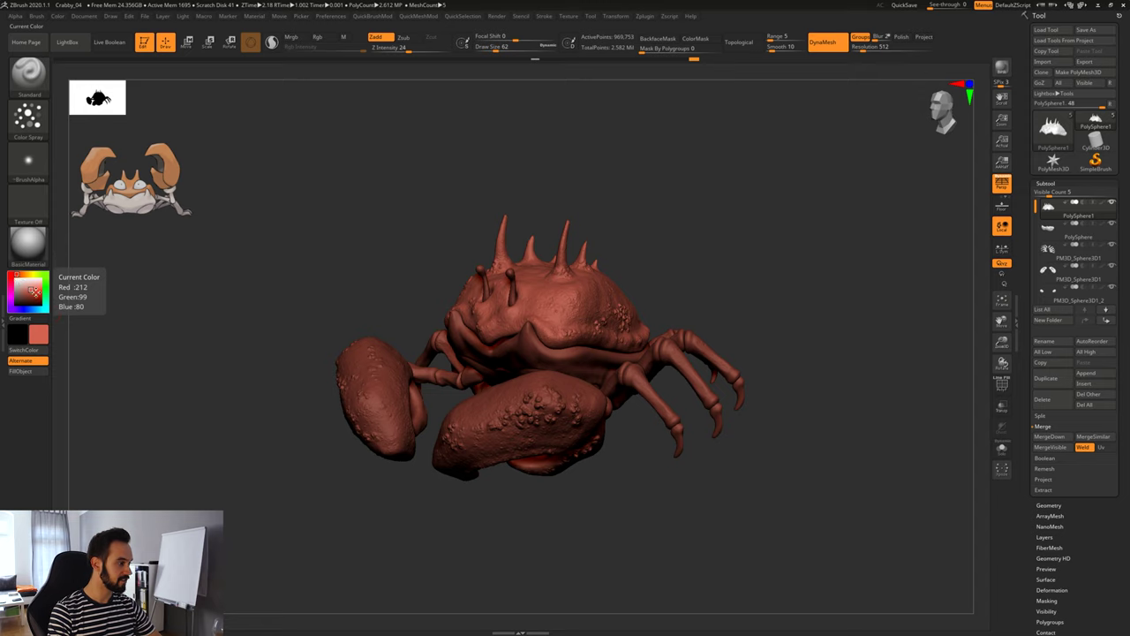
{"action": "left_click", "coordinate": [32, 290]}
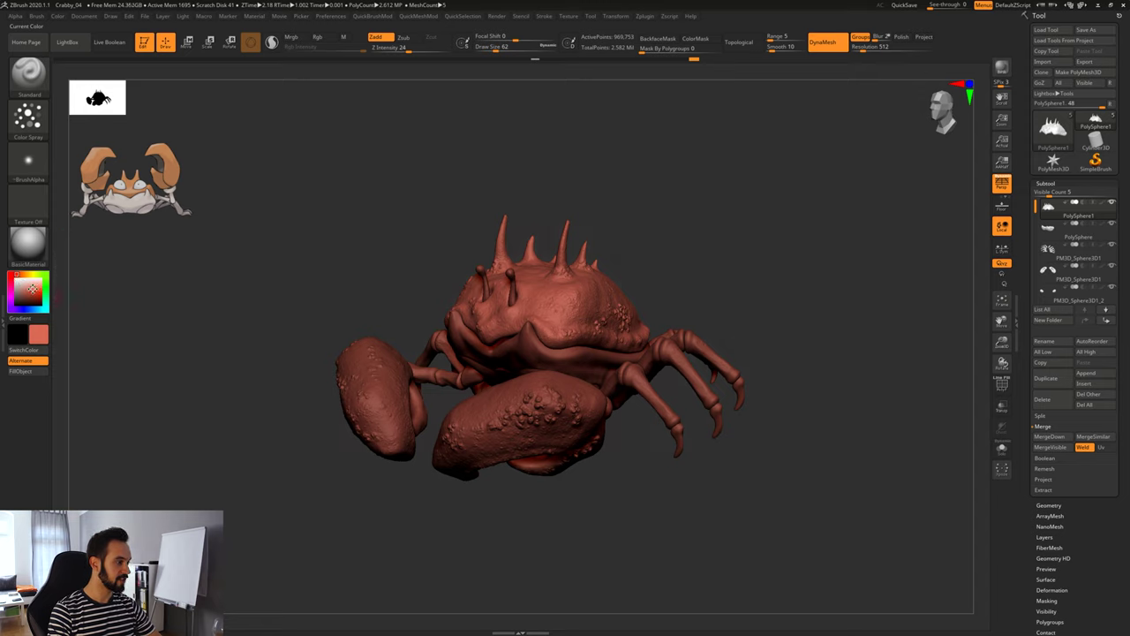
{"action": "left_click", "coordinate": [34, 289]}
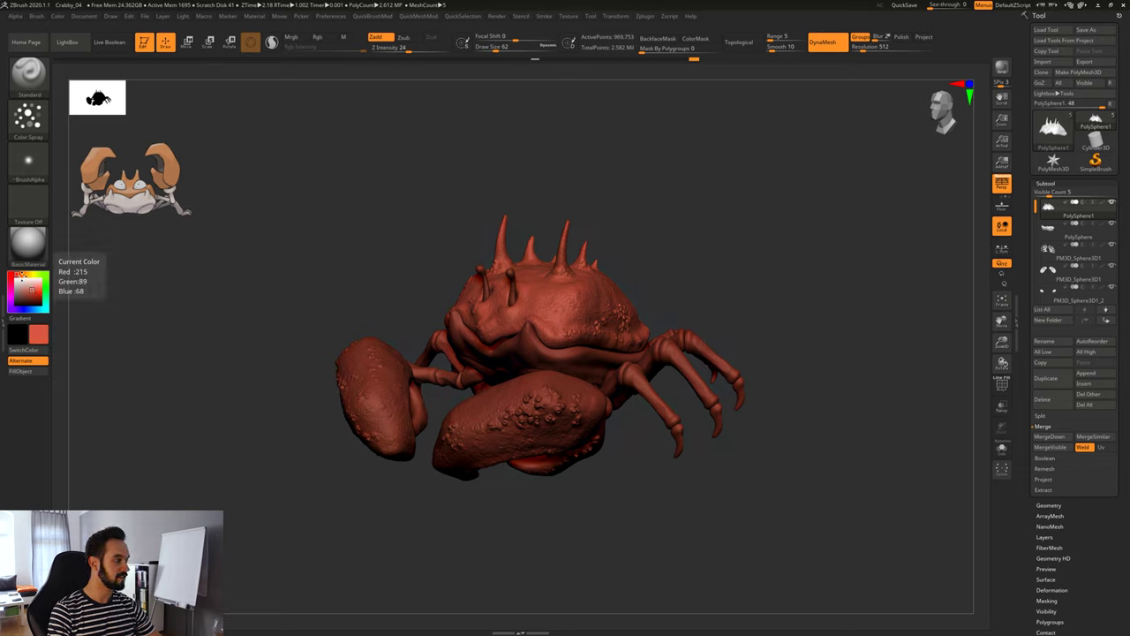
Shift the crab's color toward orange and fine-tune its hue and saturation to a muted orange-red.
{"action": "left_click", "coordinate": [21, 276]}
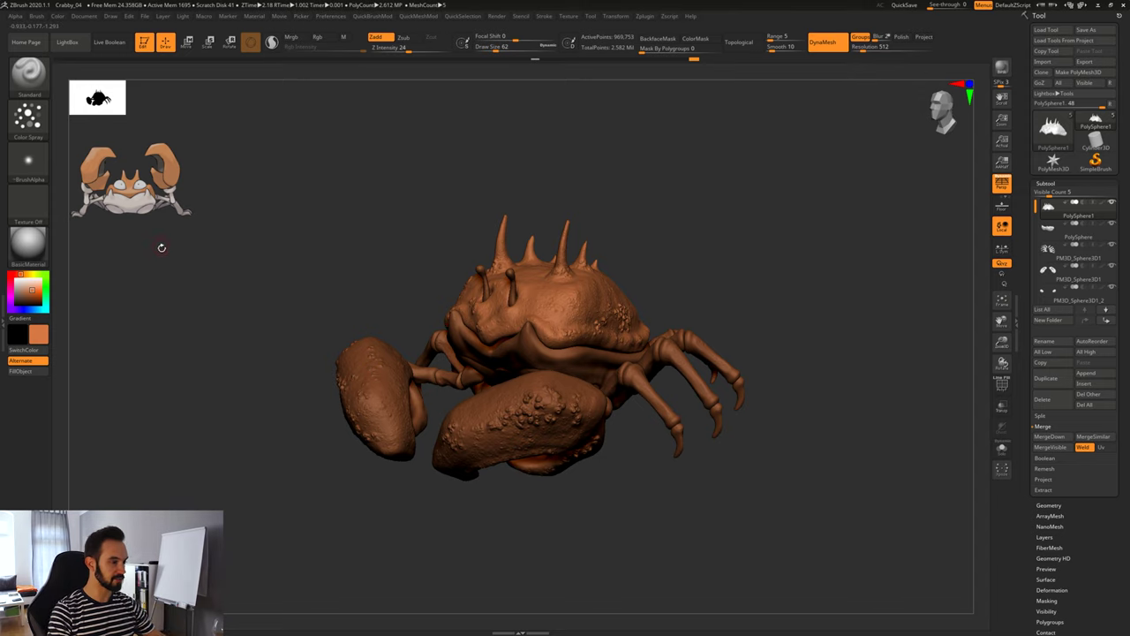
{"action": "left_click_drag", "start_coordinate": [31, 290], "coordinate": [30, 287]}
{"action": "left_click", "coordinate": [33, 290]}
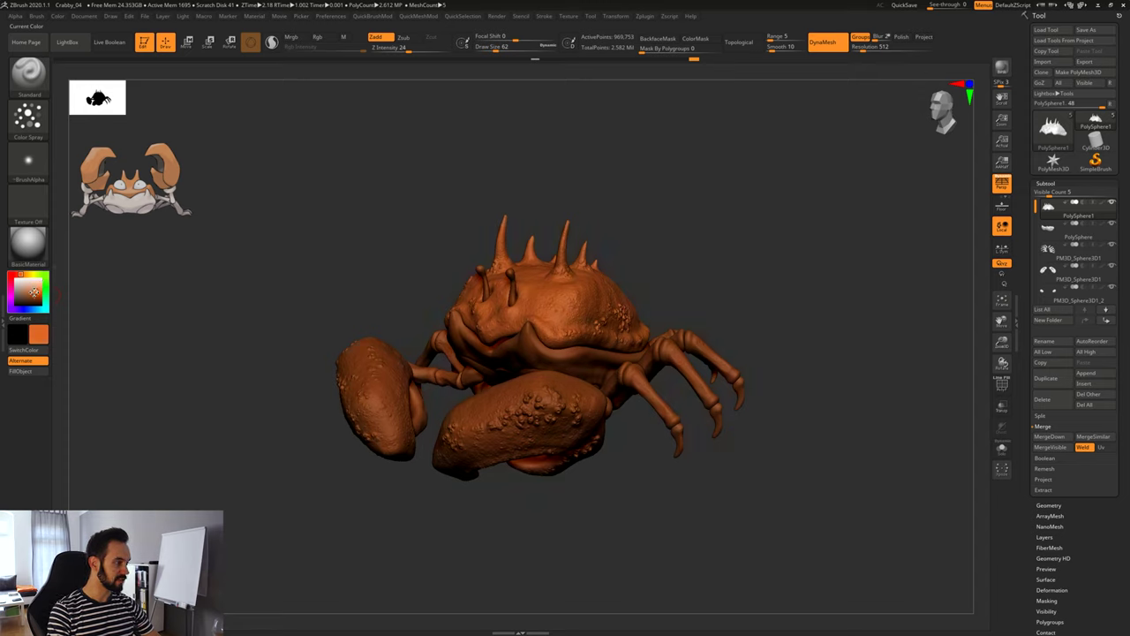
{"action": "left_click_drag", "start_coordinate": [34, 291], "coordinate": [35, 290]}
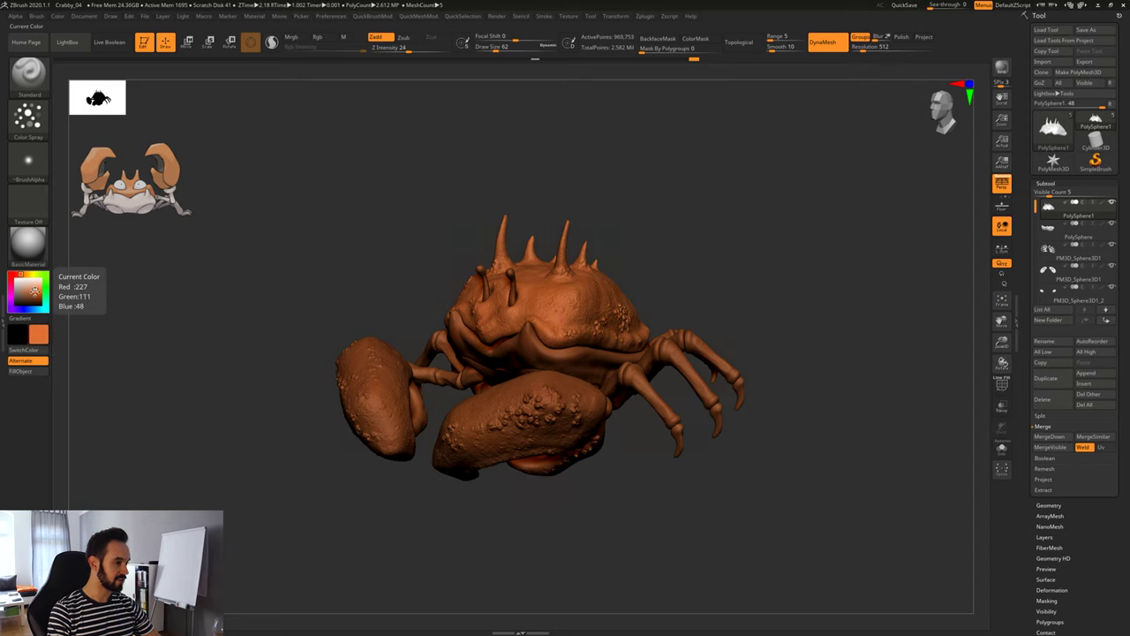
{"action": "left_click", "coordinate": [36, 291]}
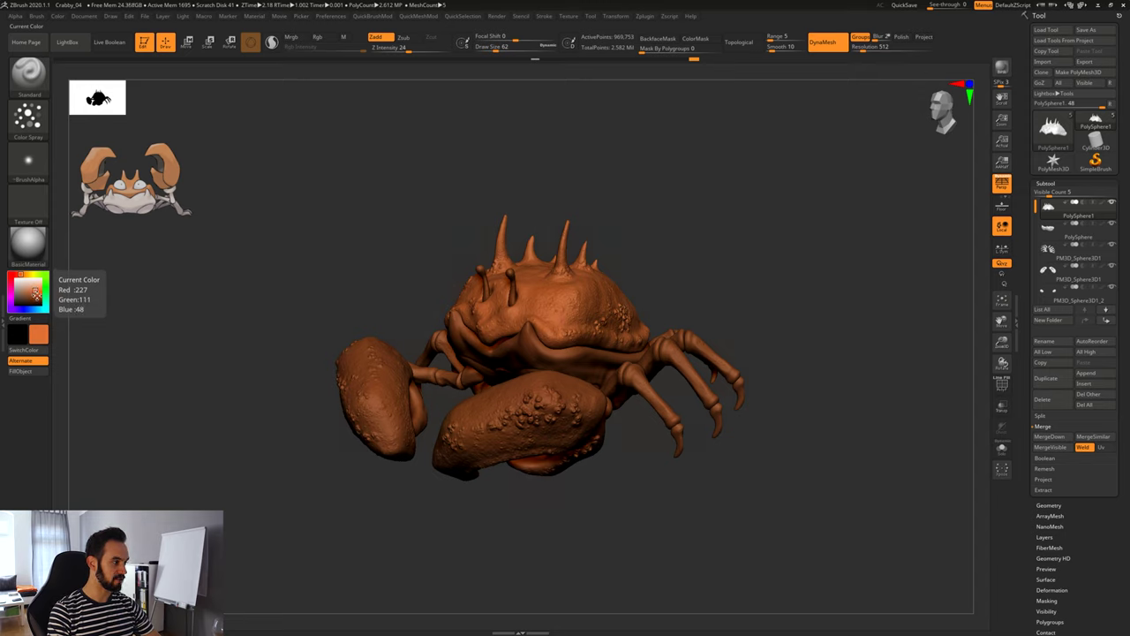
{"action": "left_click", "coordinate": [19, 274]}
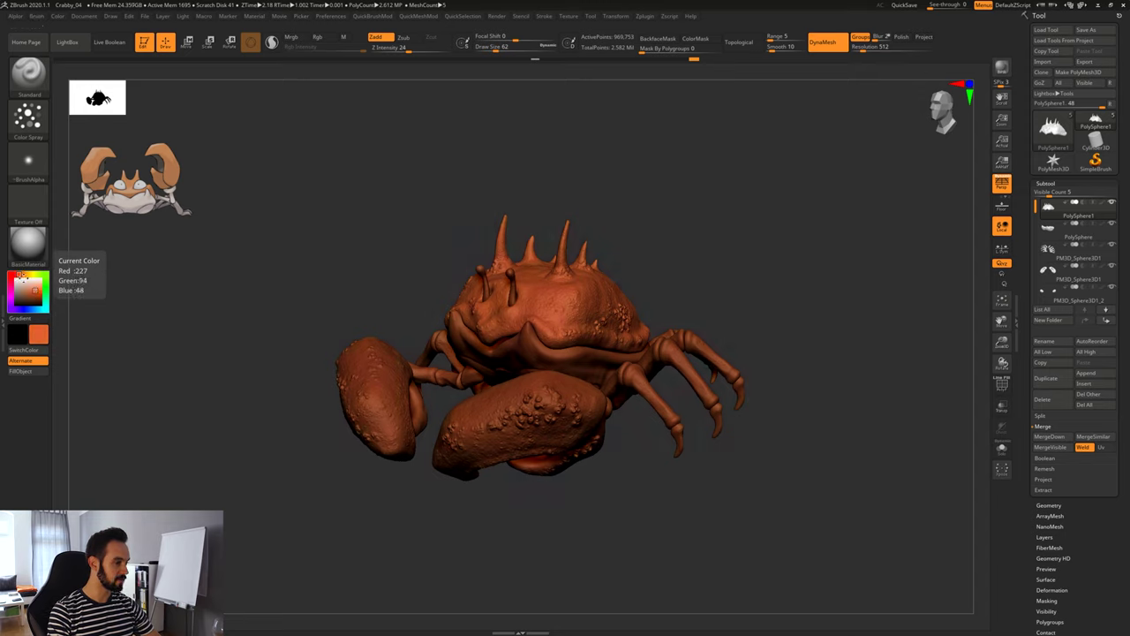
{"action": "left_click", "coordinate": [33, 288]}
{"action": "left_click", "coordinate": [33, 290]}
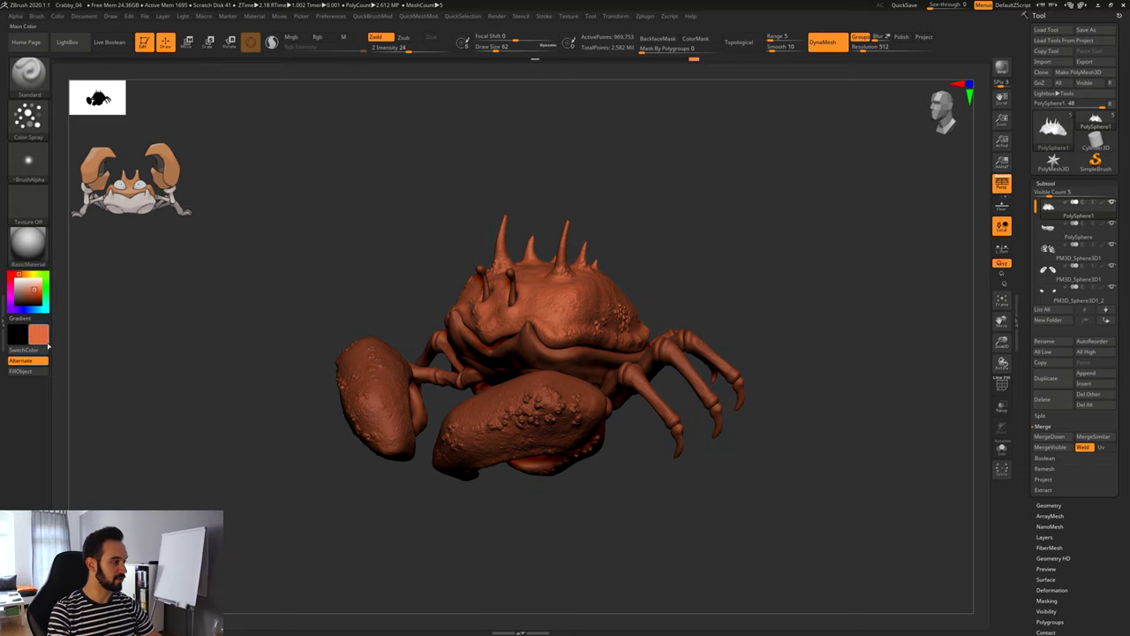
Fill the shell subtool and the claws subtool with the orange-red color.
{"action": "mouse_move", "coordinate": [747, 273]}
{"action": "left_mouse_down", "text": "alt"}
{"action": "mouse_move", "coordinate": [736, 288]}
{"action": "mouse_move", "coordinate": [747, 276]}
{"action": "left_mouse_up", "text": "alt"}
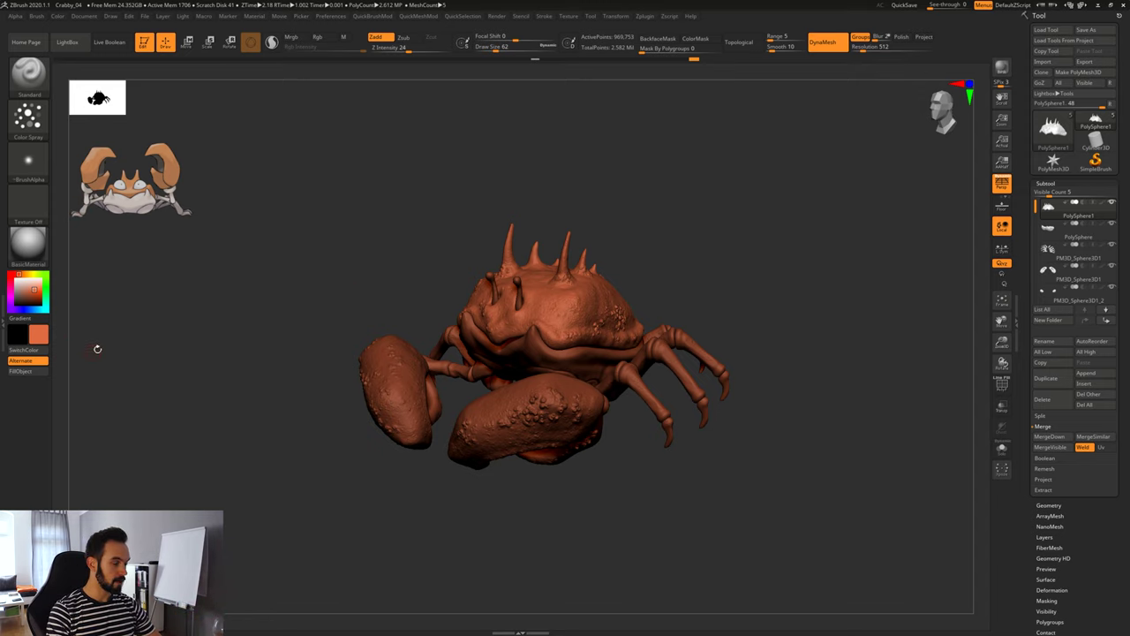
{"action": "left_click", "coordinate": [1052, 182]}
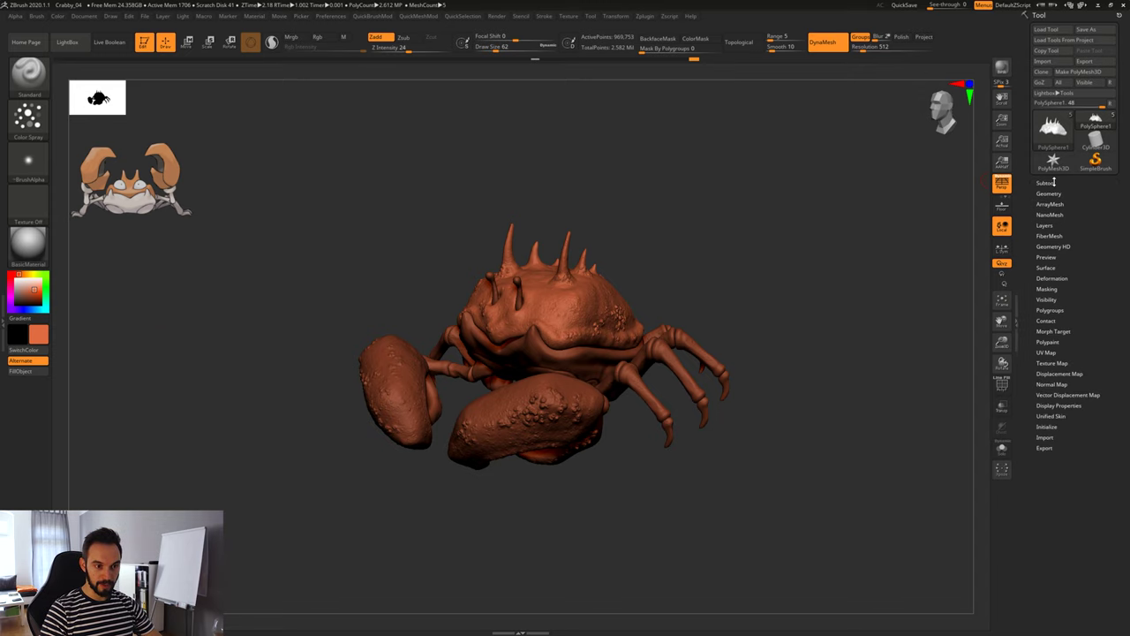
{"action": "left_click", "coordinate": [1053, 183]}
{"action": "mouse_move", "coordinate": [1104, 207]}
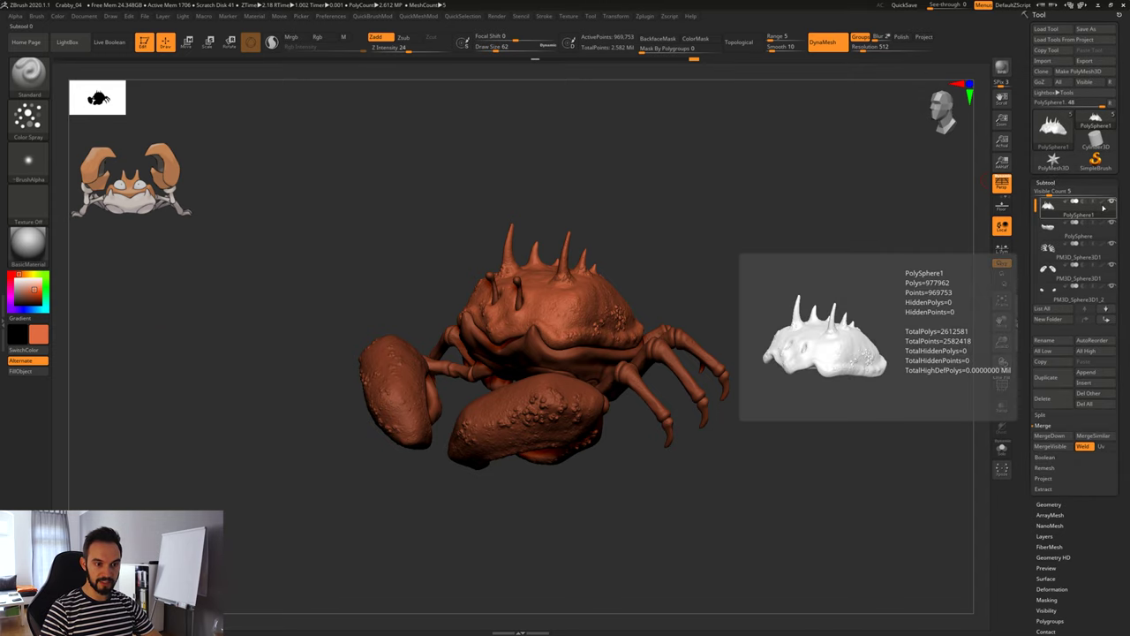
{"action": "left_click", "coordinate": [29, 372]}
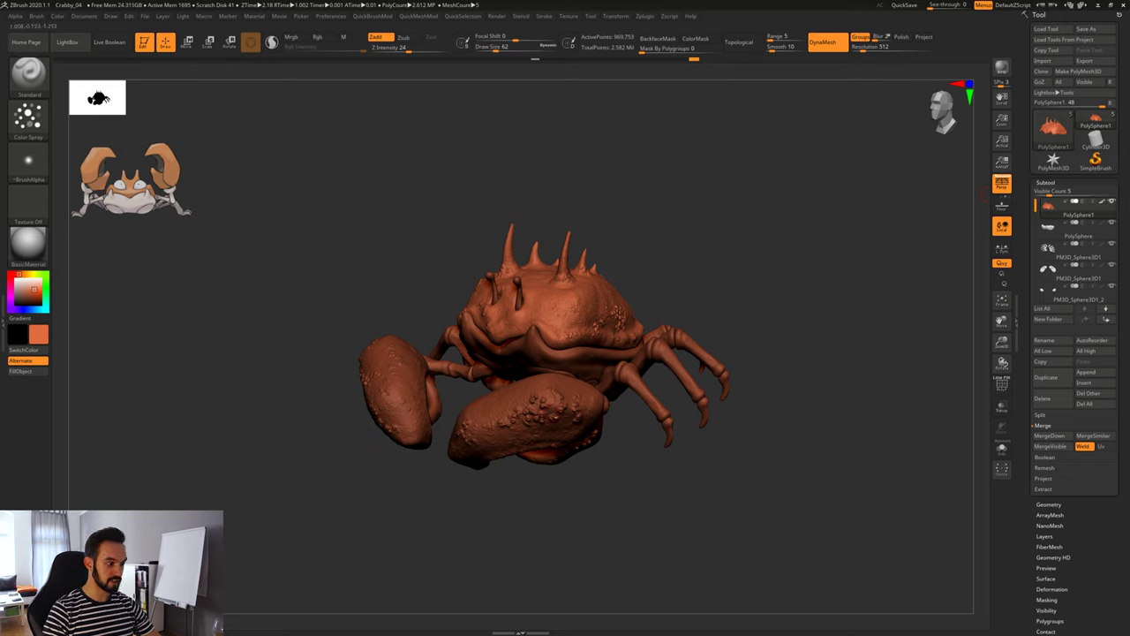
{"action": "left_click", "coordinate": [554, 411], "text": "alt"}
{"action": "left_click_drag", "start_coordinate": [590, 529], "coordinate": [574, 454]}
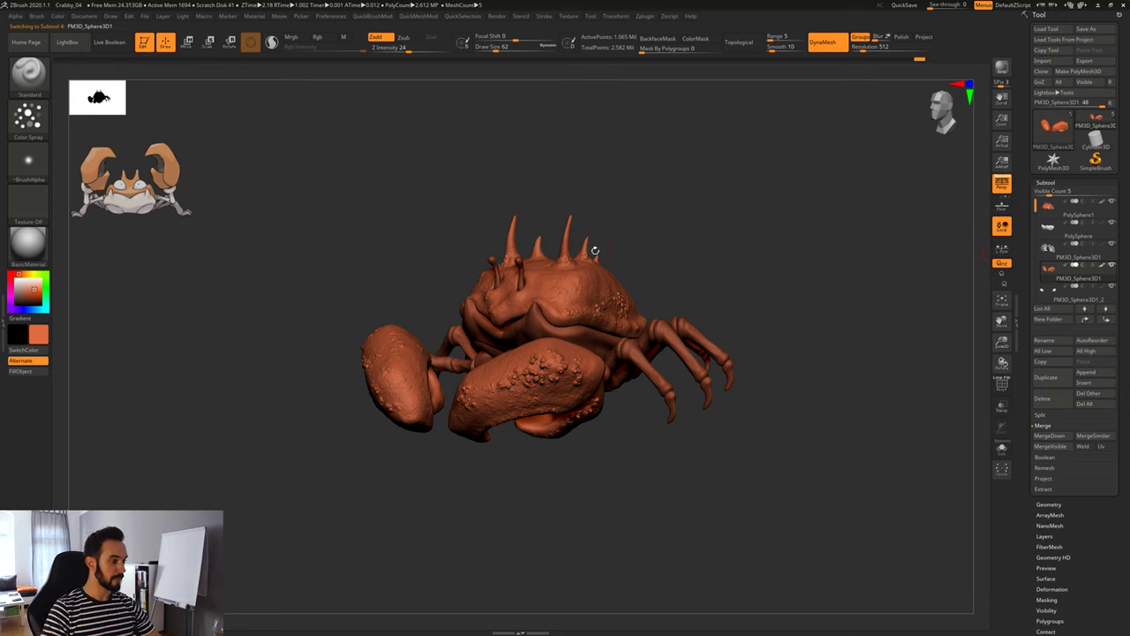
Make the crab's underbody subtool active and change the current color to a pale pinkish beige.
{"action": "left_click", "coordinate": [538, 325], "text": "alt"}
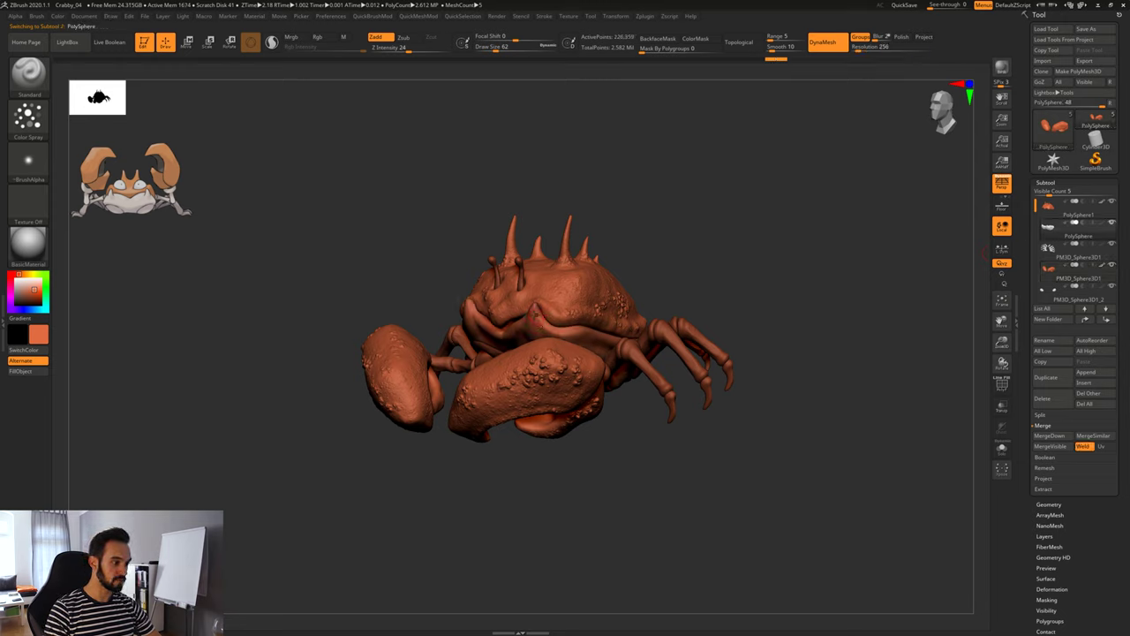
{"action": "left_click", "coordinate": [28, 289]}
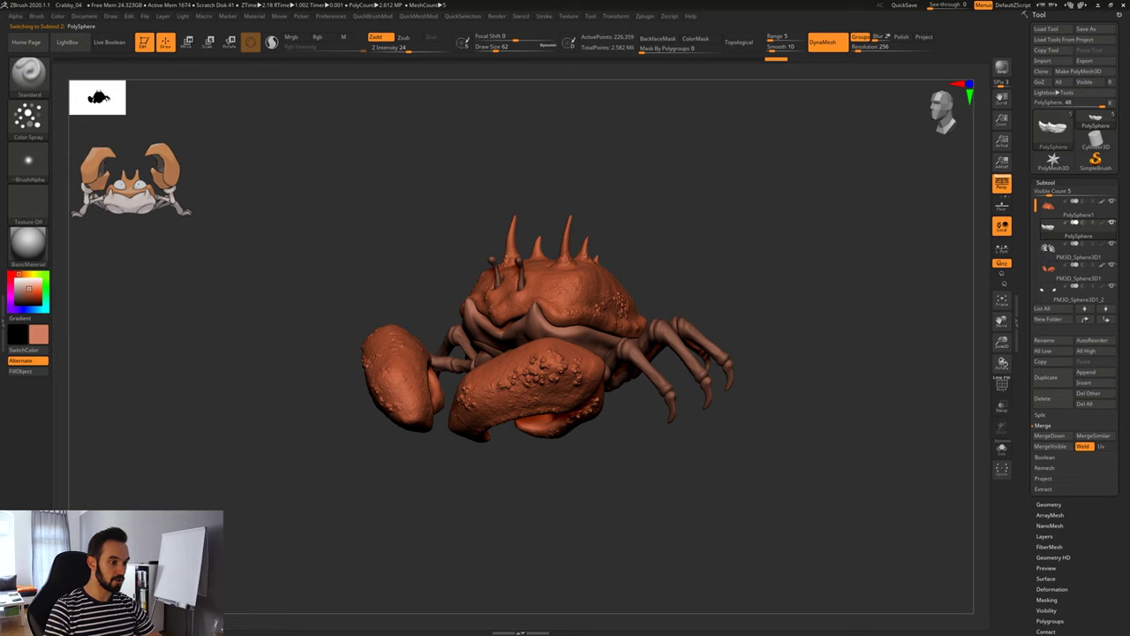
{"action": "left_click_drag", "start_coordinate": [292, 291], "coordinate": [230, 296]}
{"action": "left_click_drag", "start_coordinate": [647, 228], "coordinate": [694, 283]}
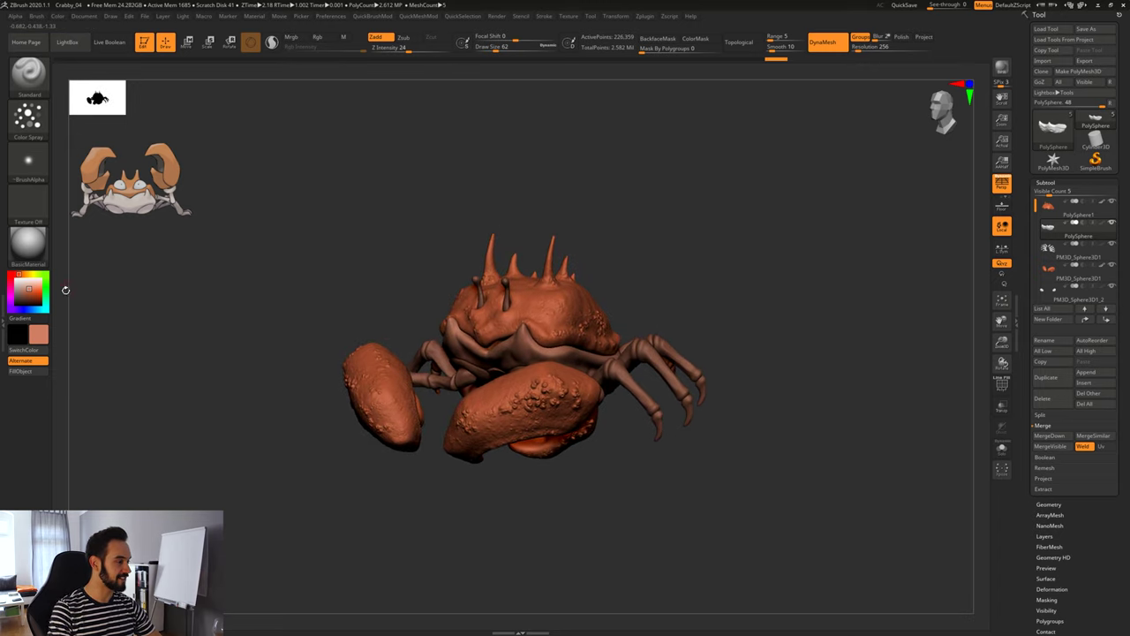
{"action": "left_click", "coordinate": [23, 289]}
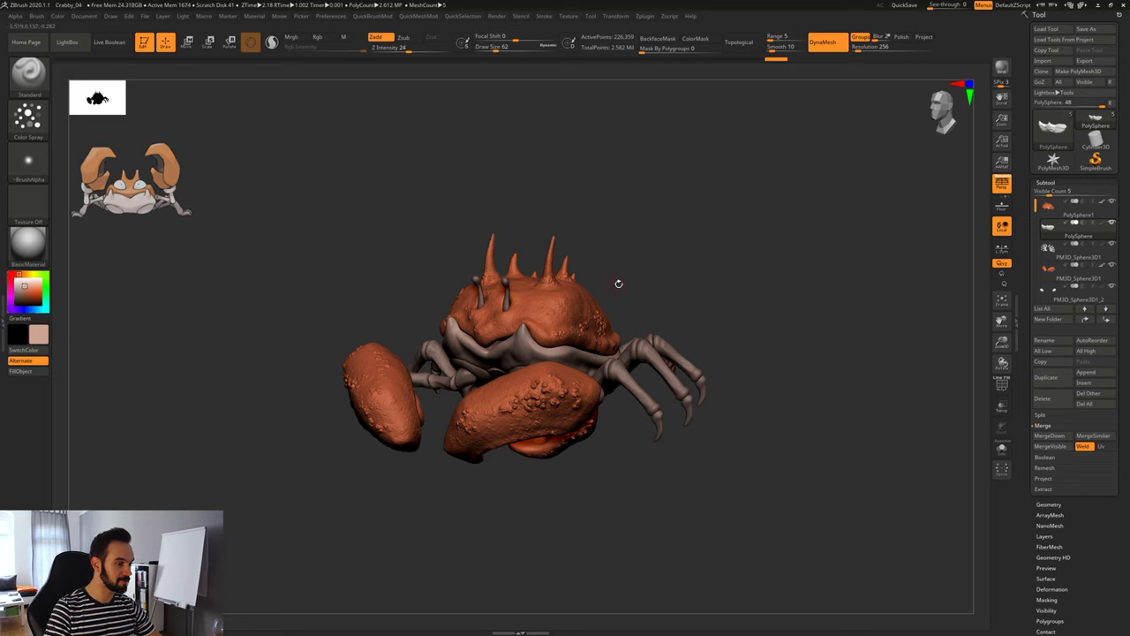
{"action": "mouse_move", "coordinate": [618, 280]}
{"action": "left_mouse_down"}
{"action": "mouse_move", "coordinate": [658, 288]}
{"action": "mouse_move", "coordinate": [607, 297]}
{"action": "left_mouse_up"}
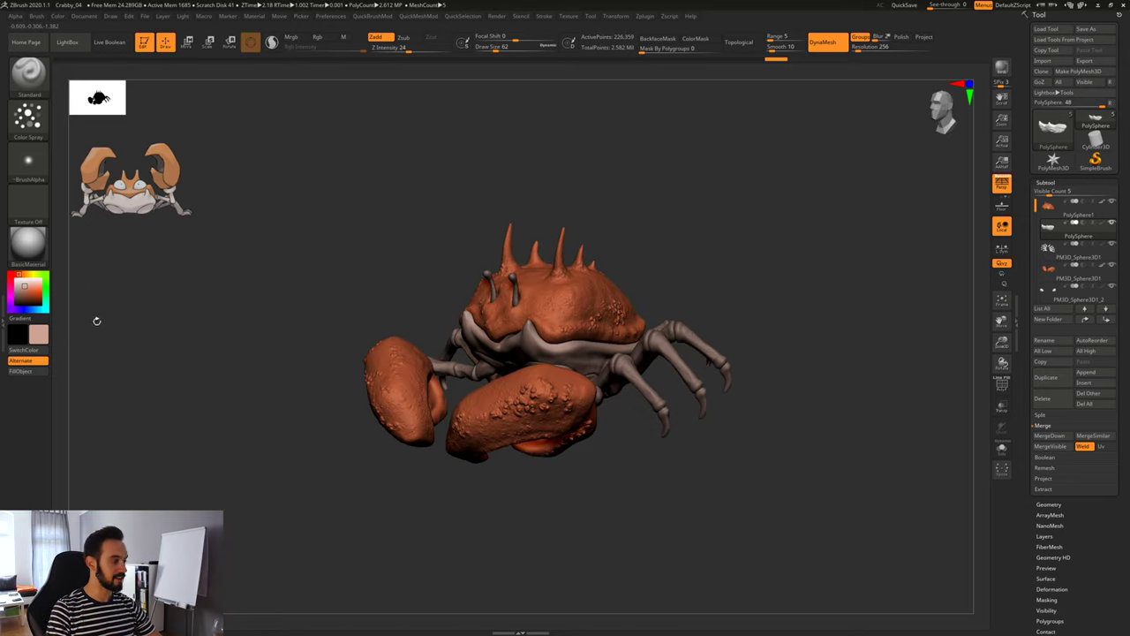
Fine-tune the pale pinkish beige and fill the underbody subtool with it.
{"action": "left_click", "coordinate": [23, 285]}
{"action": "left_click_drag", "start_coordinate": [23, 285], "coordinate": [23, 285]}
{"action": "left_click", "coordinate": [23, 284]}
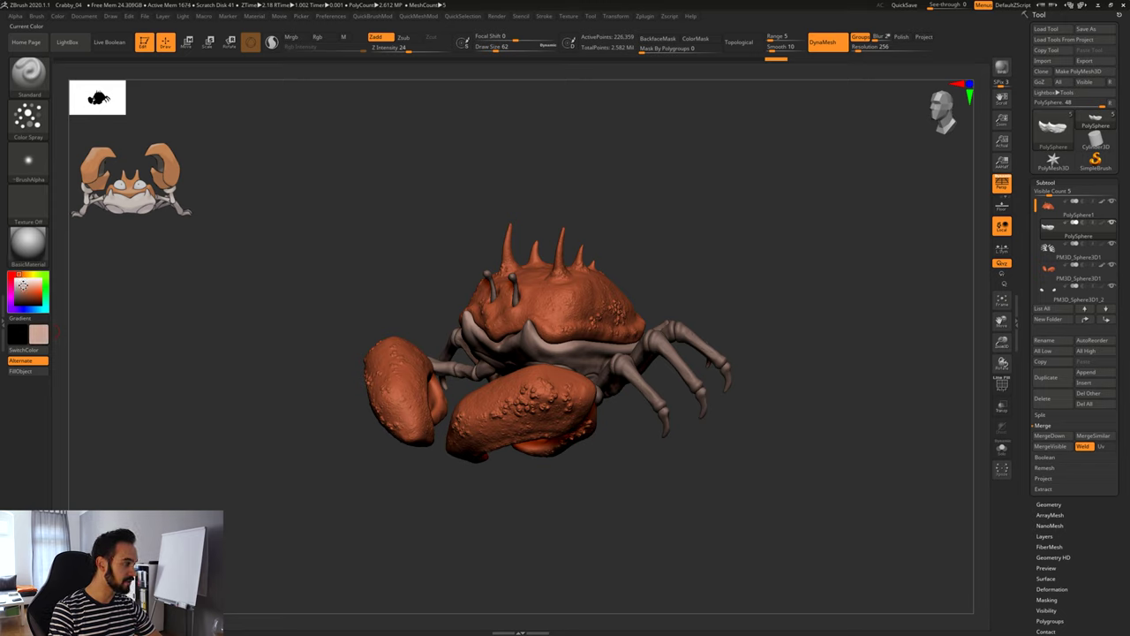
{"action": "left_click", "coordinate": [25, 287]}
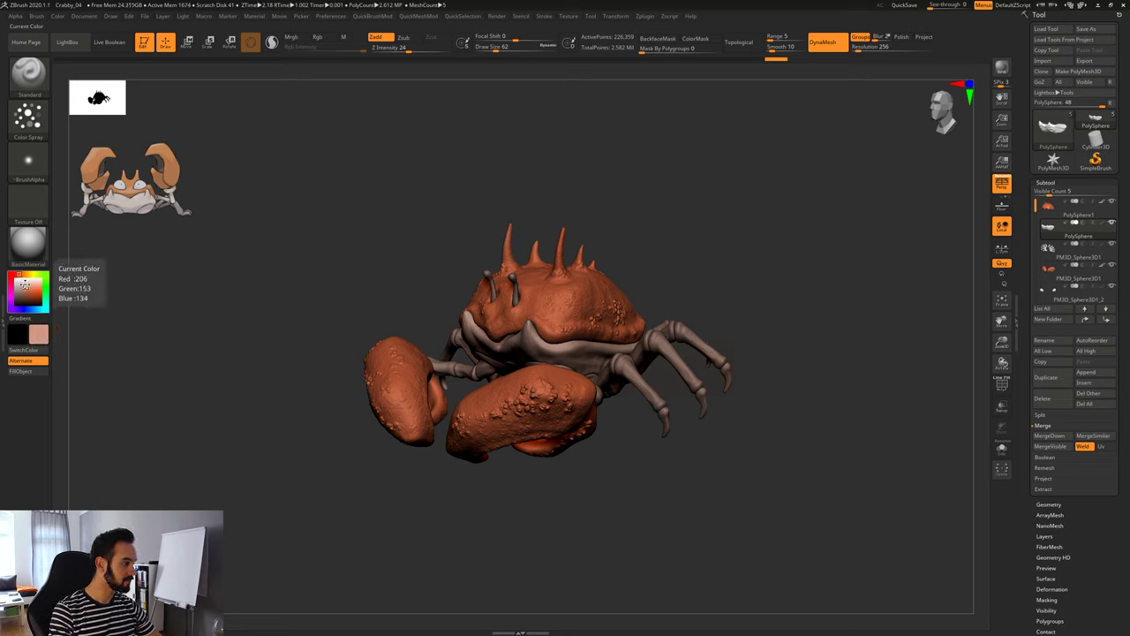
{"action": "left_click", "coordinate": [24, 285]}
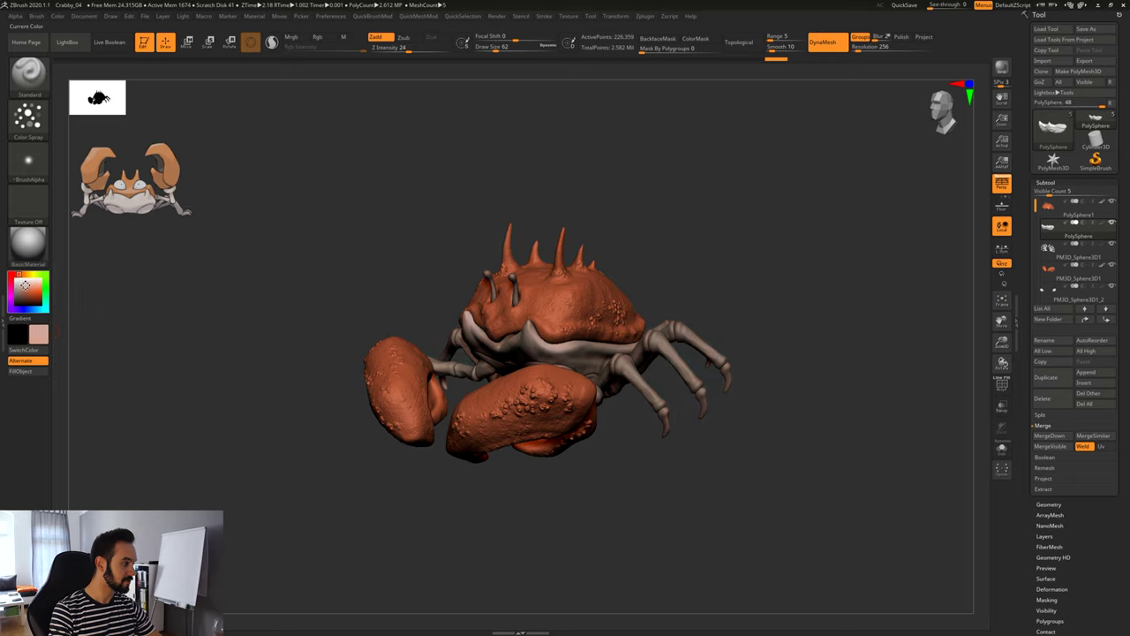
{"action": "mouse_move", "coordinate": [727, 237]}
{"action": "left_mouse_down"}
{"action": "mouse_move", "coordinate": [697, 242]}
{"action": "mouse_move", "coordinate": [728, 246]}
{"action": "left_mouse_up"}
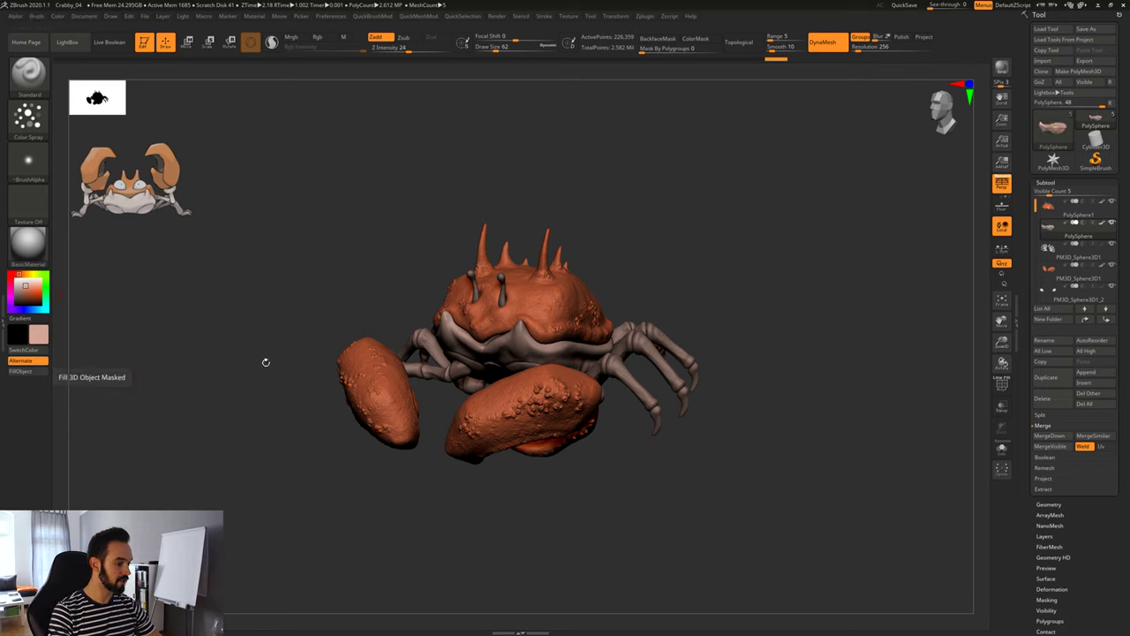
Select the legs subtool and fill it with the same pale pinkish beige.
{"action": "left_click", "coordinate": [644, 342], "text": "alt"}
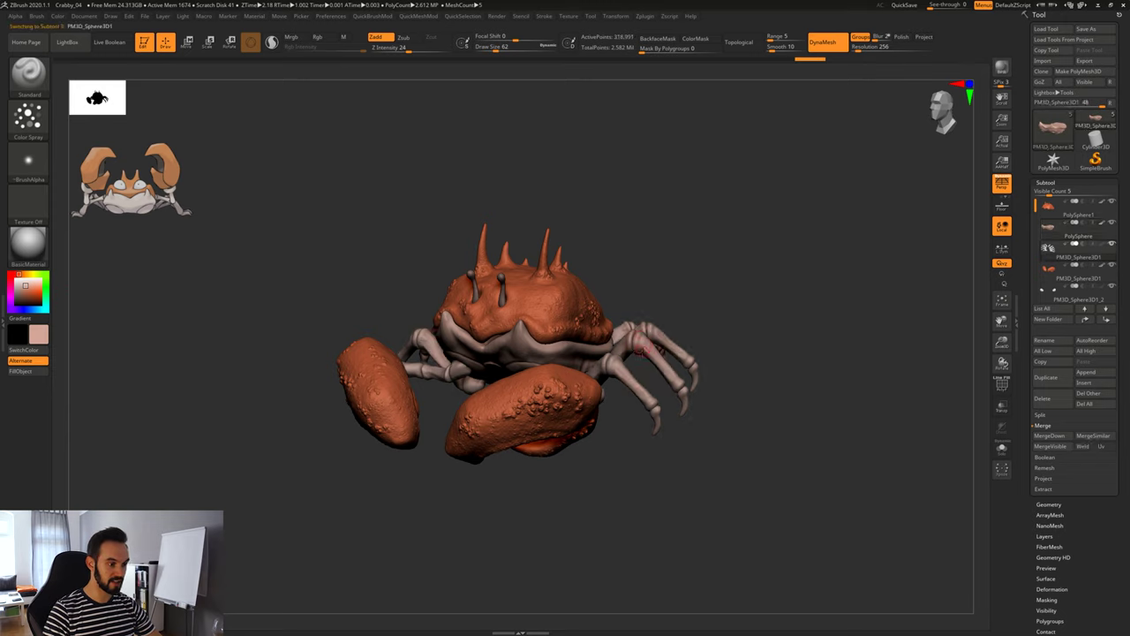
{"action": "left_click", "coordinate": [40, 374]}
{"action": "left_click_drag", "start_coordinate": [656, 274], "coordinate": [497, 239]}
Select the eyestalks subtool, set the color to white and fill the eyestalks with it.
{"action": "left_click", "coordinate": [505, 297], "text": "alt"}
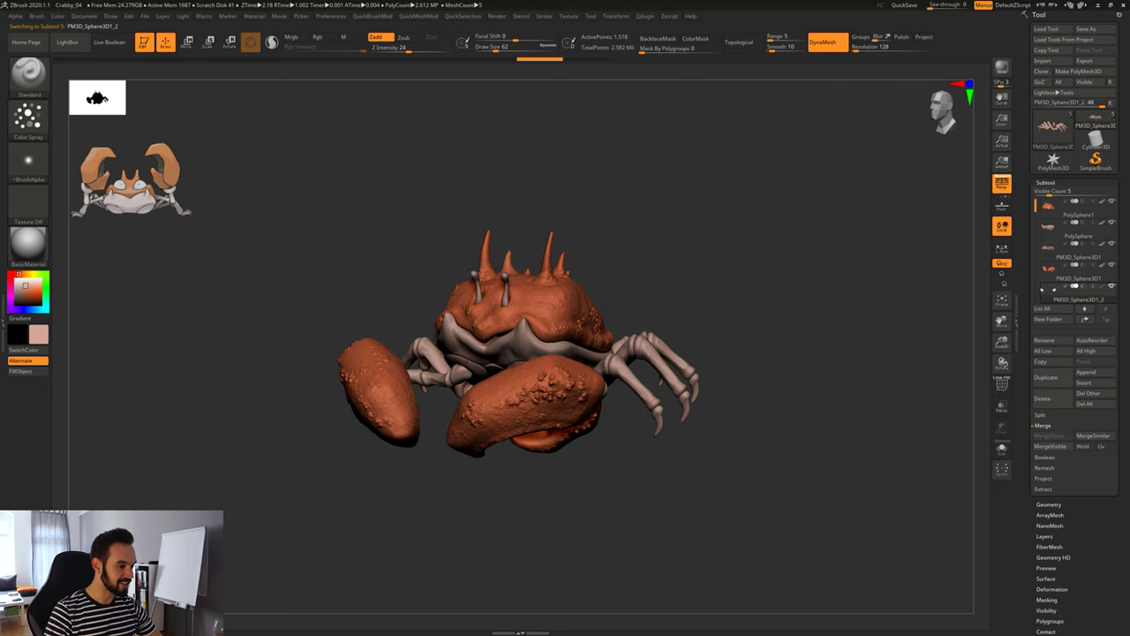
{"action": "right_click_drag", "start_coordinate": [544, 304], "coordinate": [588, 308], "text": "ctrl"}
{"action": "left_click_drag", "start_coordinate": [25, 285], "coordinate": [14, 277]}
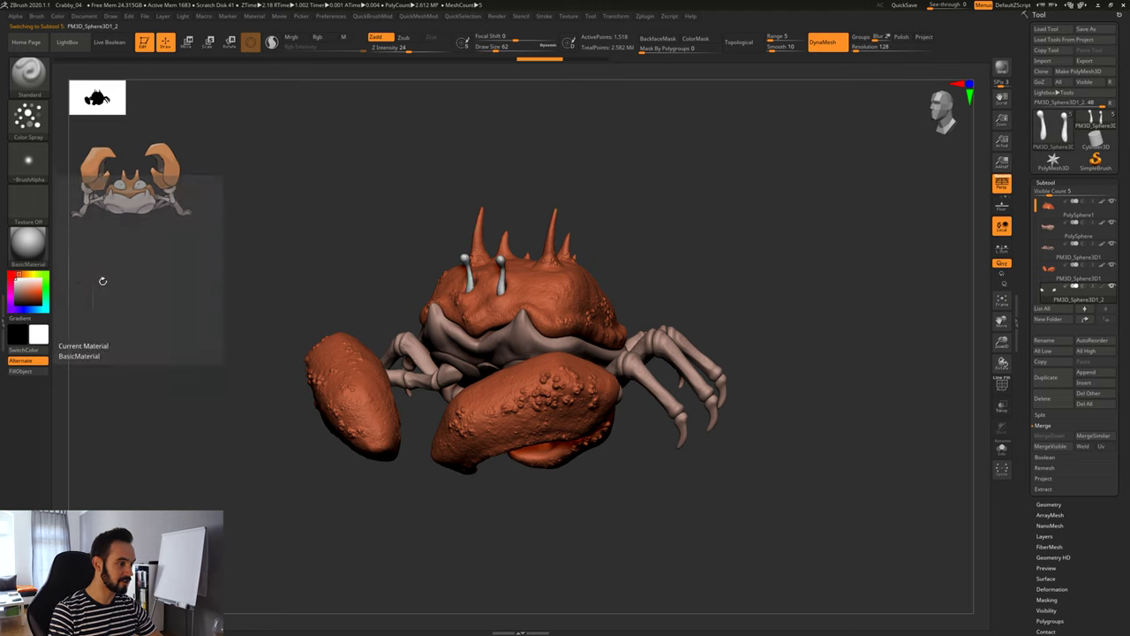
{"action": "left_click_drag", "start_coordinate": [642, 242], "coordinate": [574, 281]}
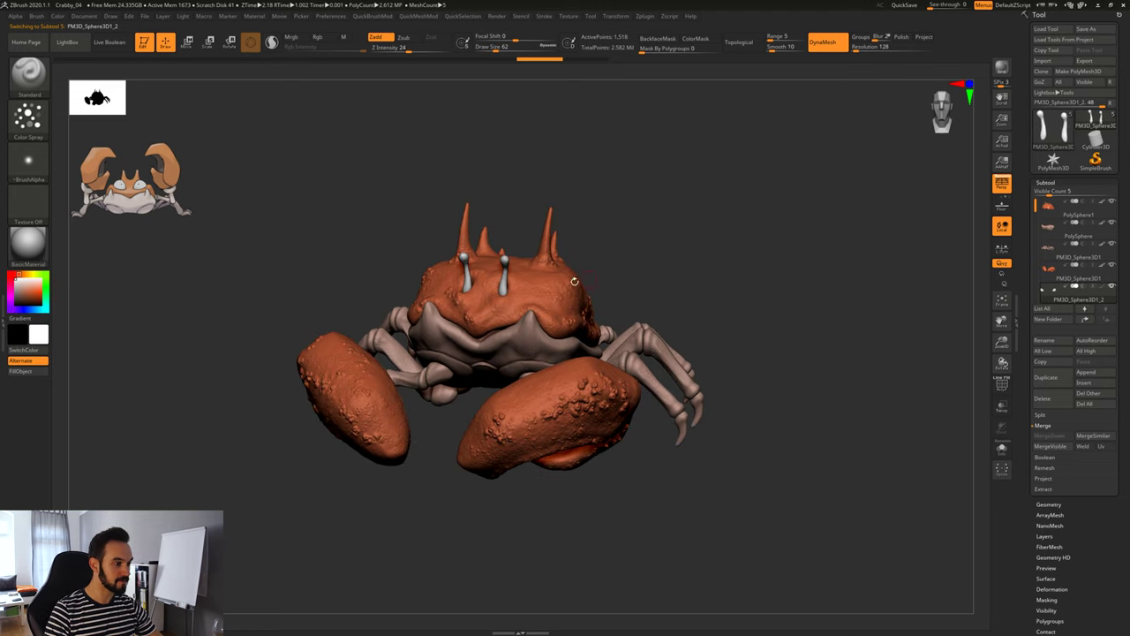
{"action": "left_click", "coordinate": [42, 372]}
Remesh the eyestalks with DynaMesh at resolution 256 and smooth the stalk surface.
{"action": "left_click_drag", "start_coordinate": [756, 287], "coordinate": [664, 314]}
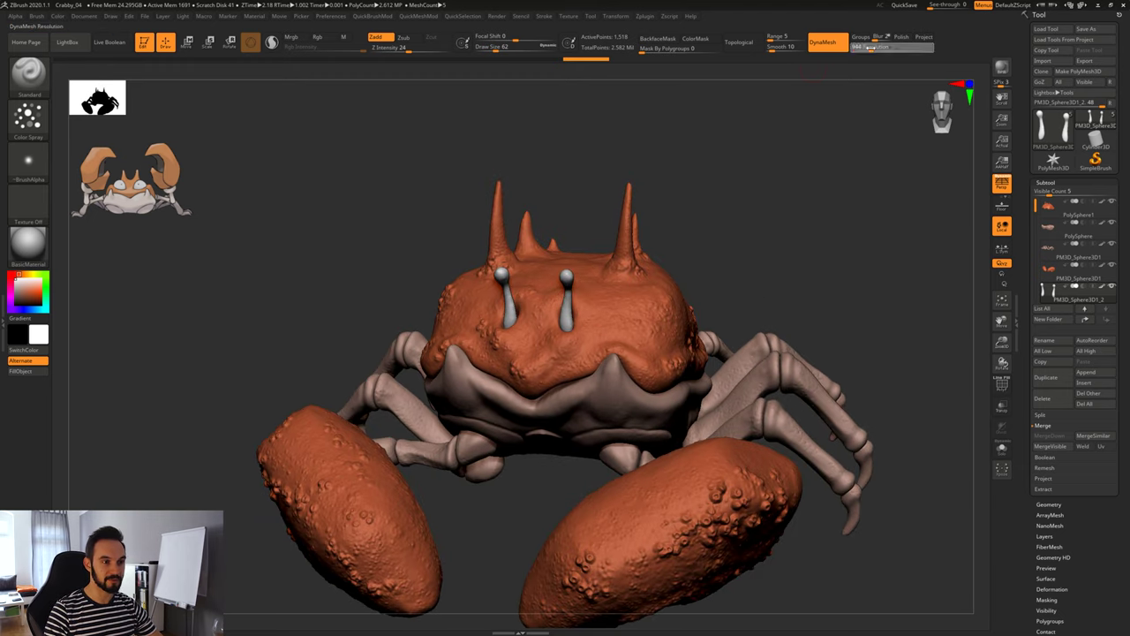
{"action": "type", "text": "256 Resolution"}
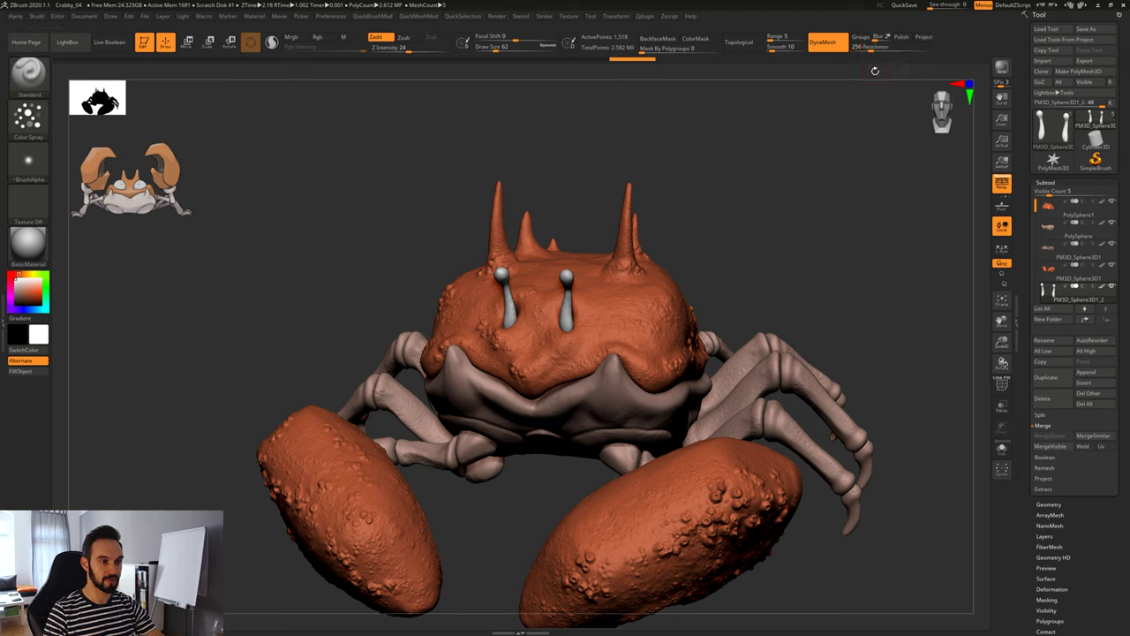
{"action": "left_click_drag", "start_coordinate": [743, 208], "coordinate": [793, 273], "text": "ctrl"}
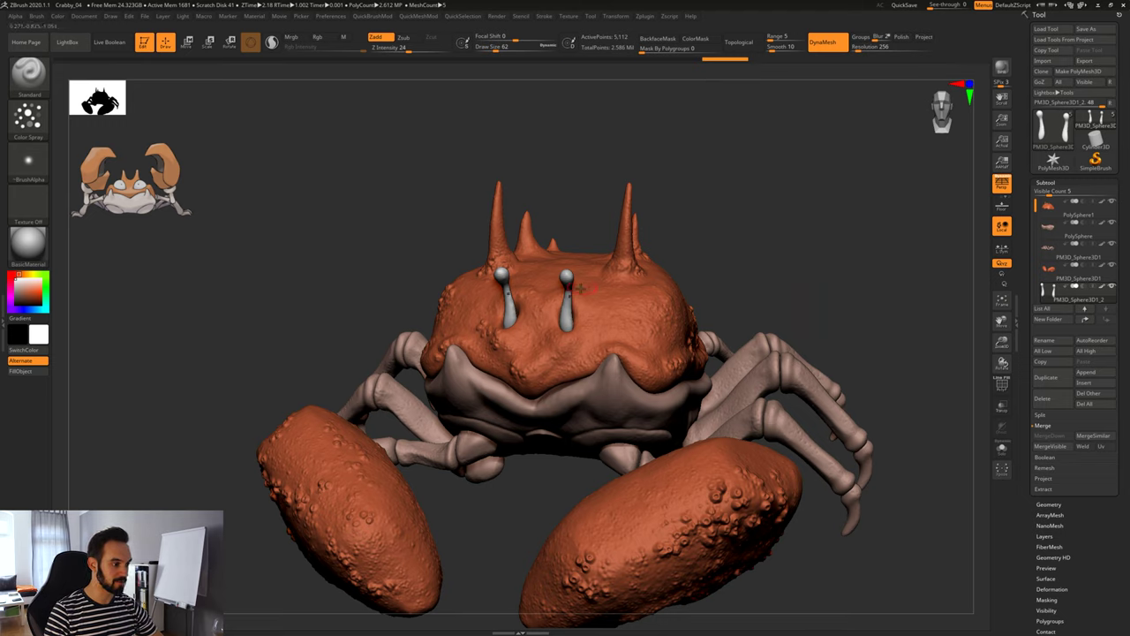
{"action": "left_click_drag", "start_coordinate": [562, 299], "coordinate": [565, 278], "text": "shift"}
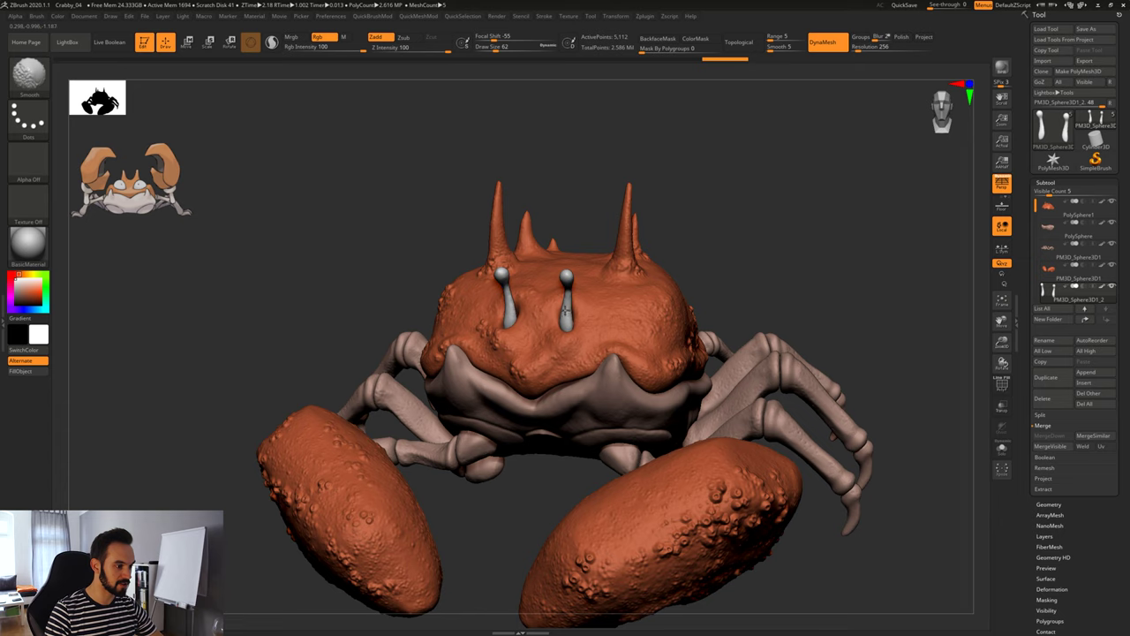
{"action": "left_click_drag", "start_coordinate": [729, 265], "coordinate": [583, 277]}
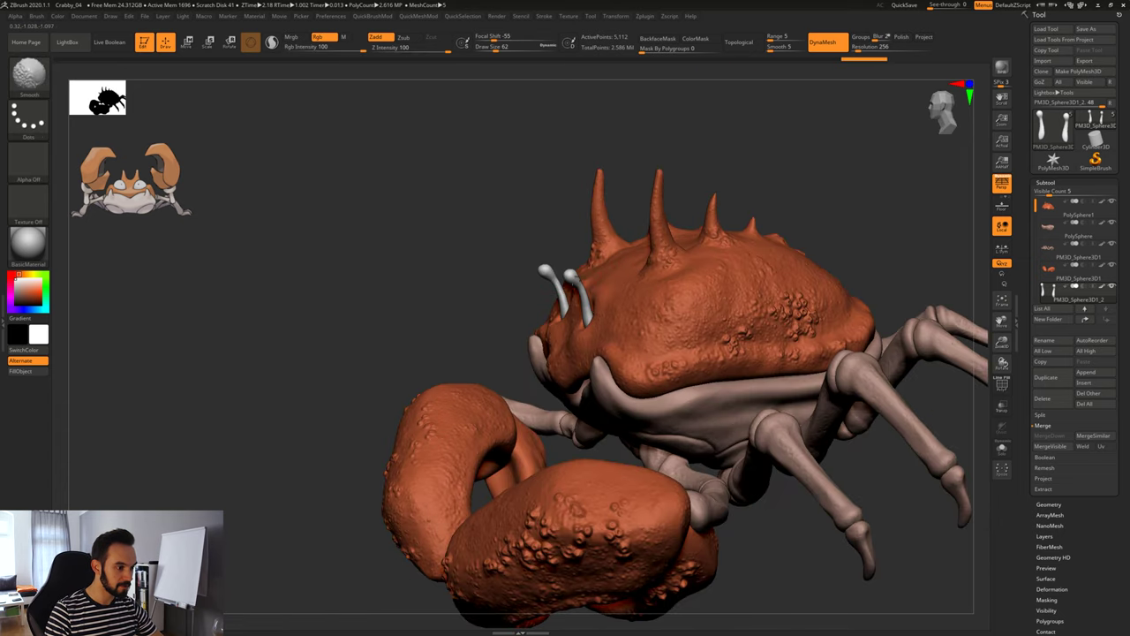
Set the Standard brush to the Dots stroke and turn its alpha off.
{"action": "mouse_move", "coordinate": [492, 303]}
{"action": "left_mouse_down"}
{"action": "mouse_move", "coordinate": [638, 291]}
{"action": "mouse_move", "coordinate": [553, 242]}
{"action": "mouse_move", "coordinate": [618, 212]}
{"action": "left_mouse_up"}
{"action": "left_click_drag", "start_coordinate": [506, 276], "coordinate": [504, 258], "text": "shift"}
{"action": "mouse_move", "coordinate": [656, 273]}
{"action": "left_mouse_down"}
{"action": "mouse_move", "coordinate": [616, 205]}
{"action": "mouse_move", "coordinate": [786, 299]}
{"action": "mouse_move", "coordinate": [821, 293]}
{"action": "mouse_move", "coordinate": [800, 256]}
{"action": "mouse_move", "coordinate": [771, 312]}
{"action": "mouse_move", "coordinate": [671, 302]}
{"action": "left_mouse_up"}
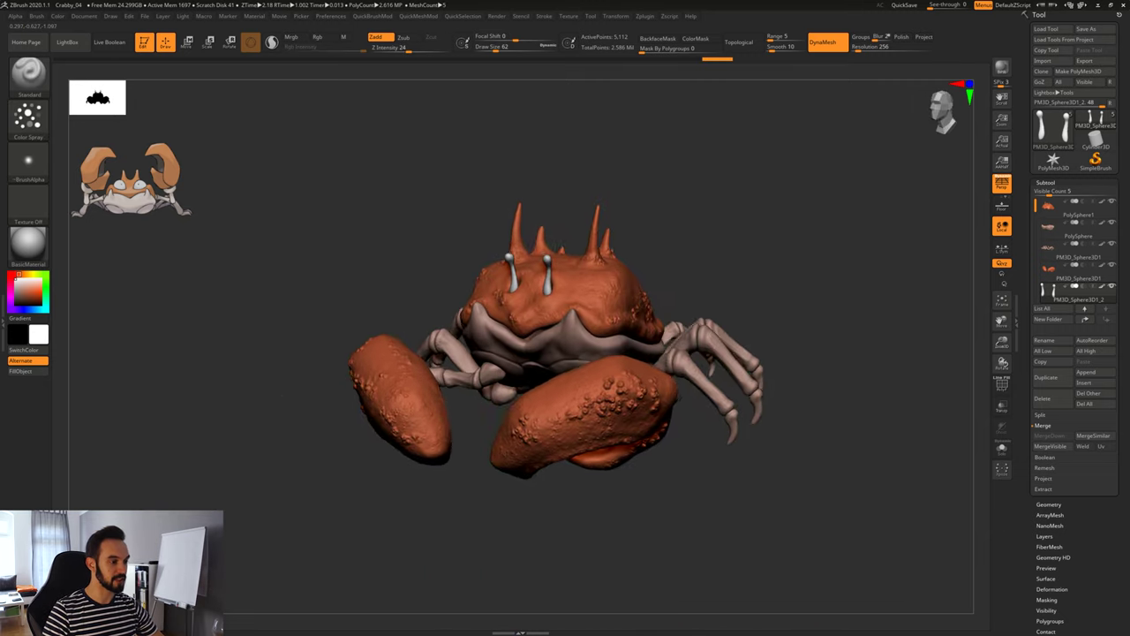
{"action": "mouse_move", "coordinate": [788, 320]}
{"action": "left_mouse_down"}
{"action": "mouse_move", "coordinate": [782, 335]}
{"action": "mouse_move", "coordinate": [795, 309]}
{"action": "mouse_move", "coordinate": [786, 305]}
{"action": "left_mouse_up"}
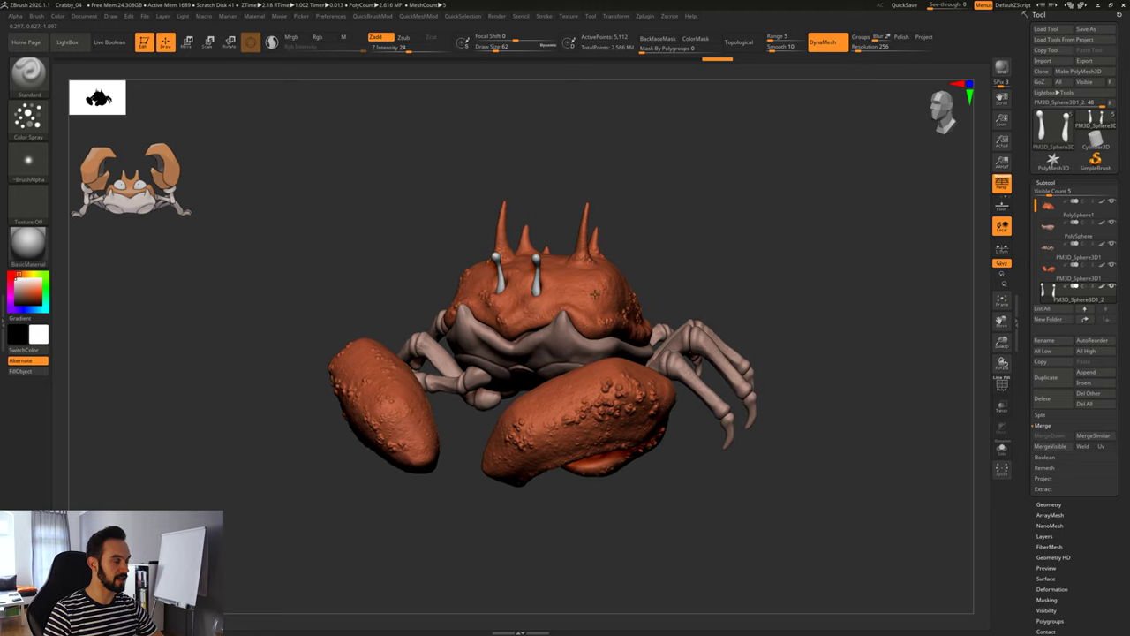
{"action": "left_click", "coordinate": [27, 114]}
{"action": "left_click", "coordinate": [102, 123]}
{"action": "left_click", "coordinate": [28, 162]}
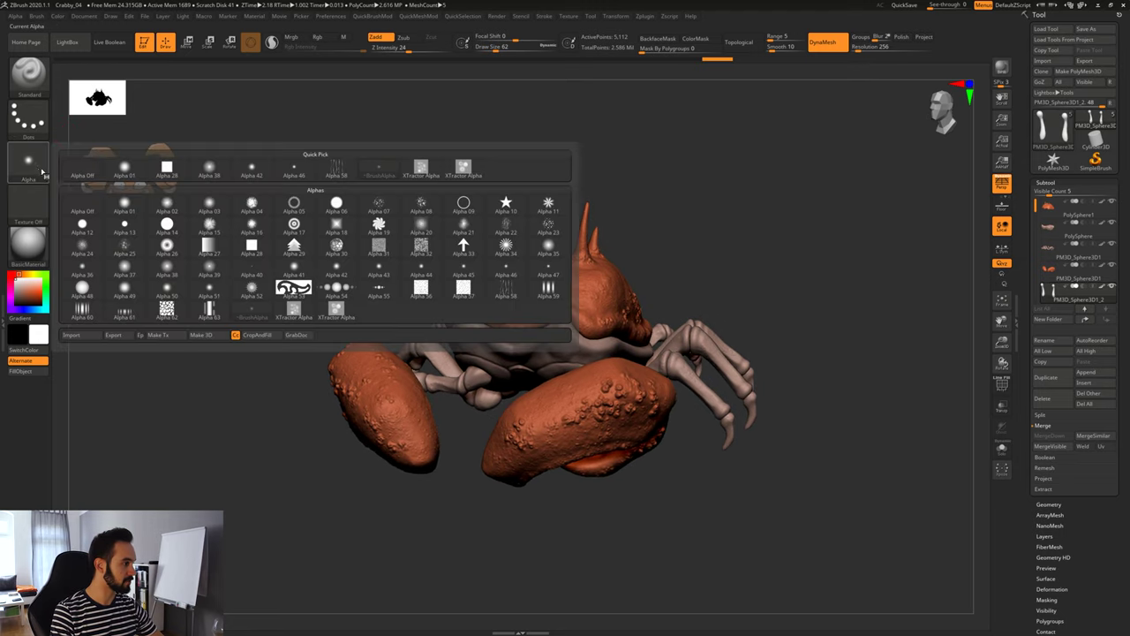
{"action": "left_click", "coordinate": [81, 168]}
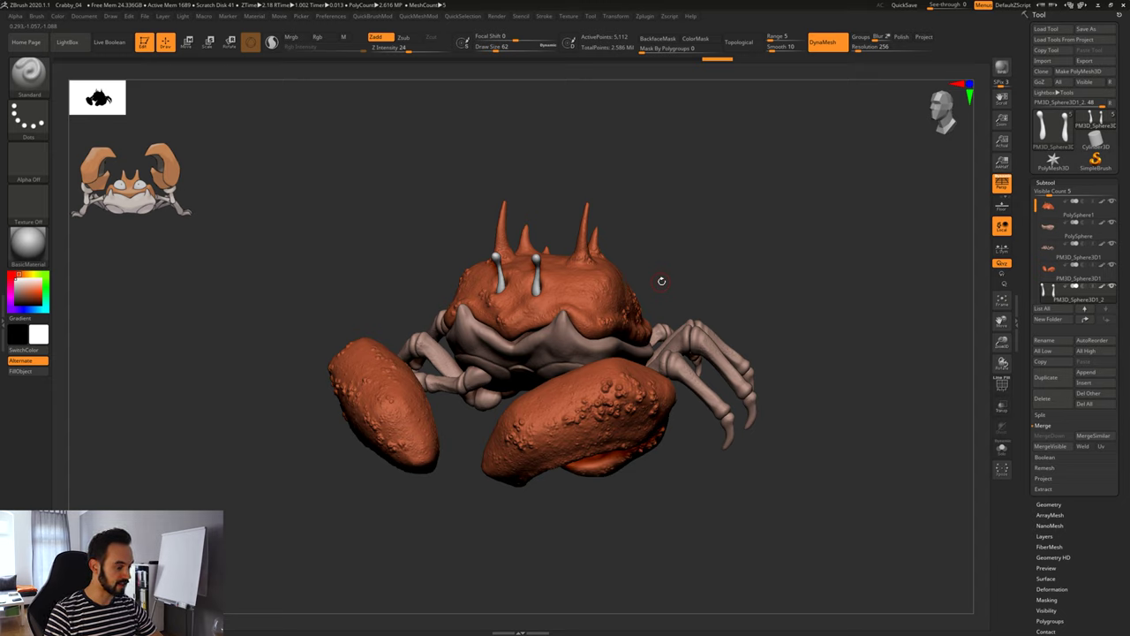
Switch to the Paint brush and set its color to black.
{"action": "mouse_move", "coordinate": [659, 247]}
{"action": "left_mouse_down"}
{"action": "mouse_move", "coordinate": [678, 250]}
{"action": "mouse_move", "coordinate": [665, 254]}
{"action": "left_mouse_up"}
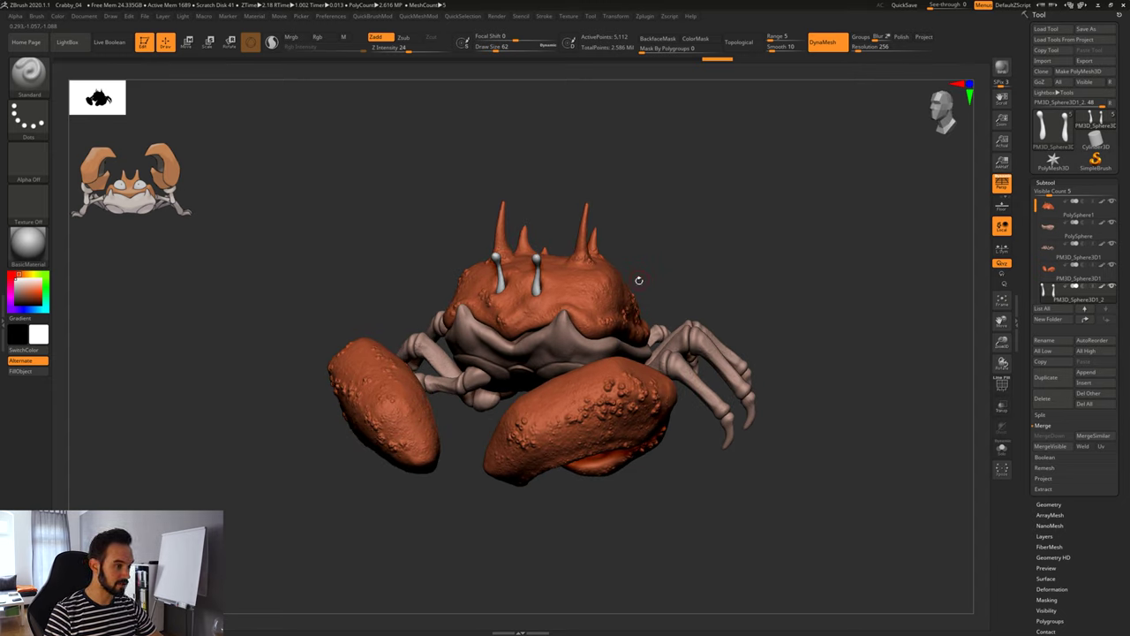
{"action": "key", "text": "b"}
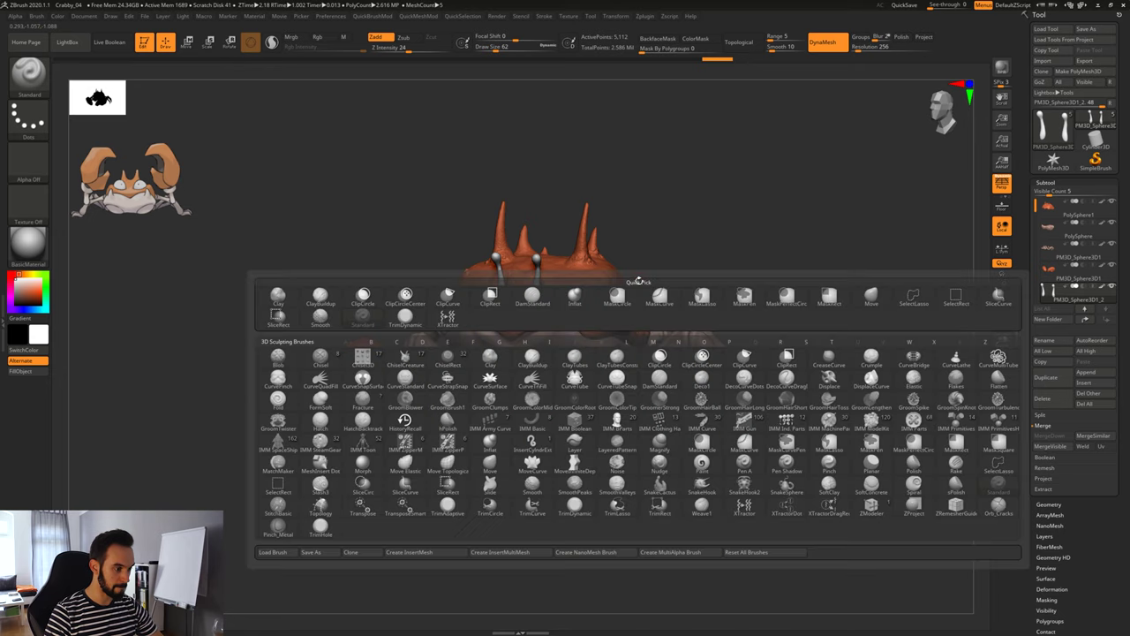
{"action": "key", "text": "p"}
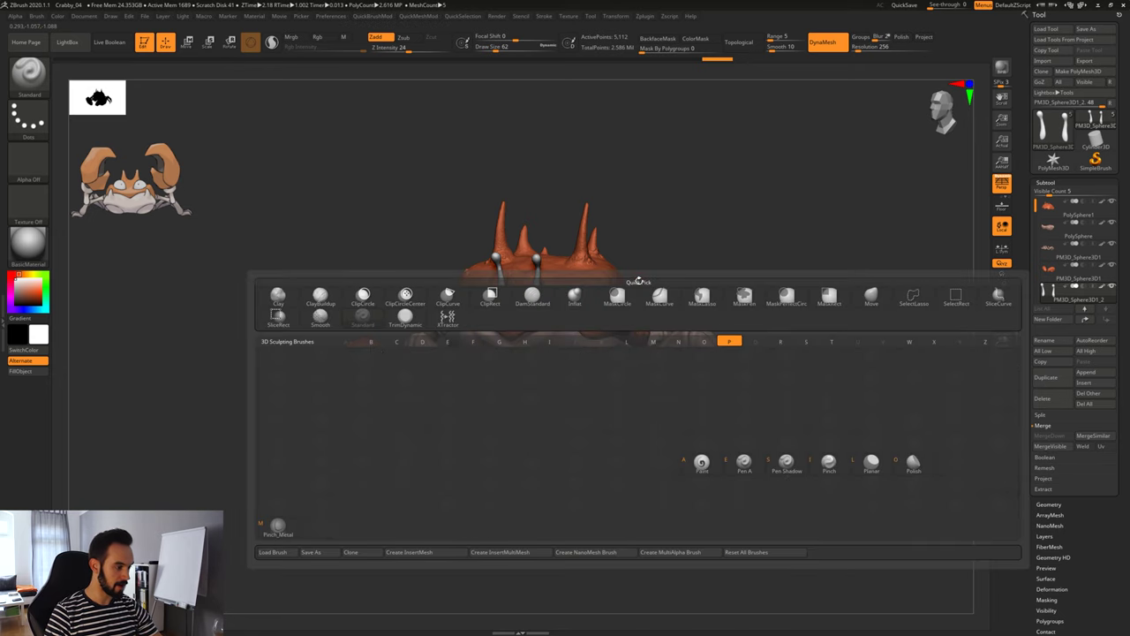
{"action": "left_click", "coordinate": [701, 465]}
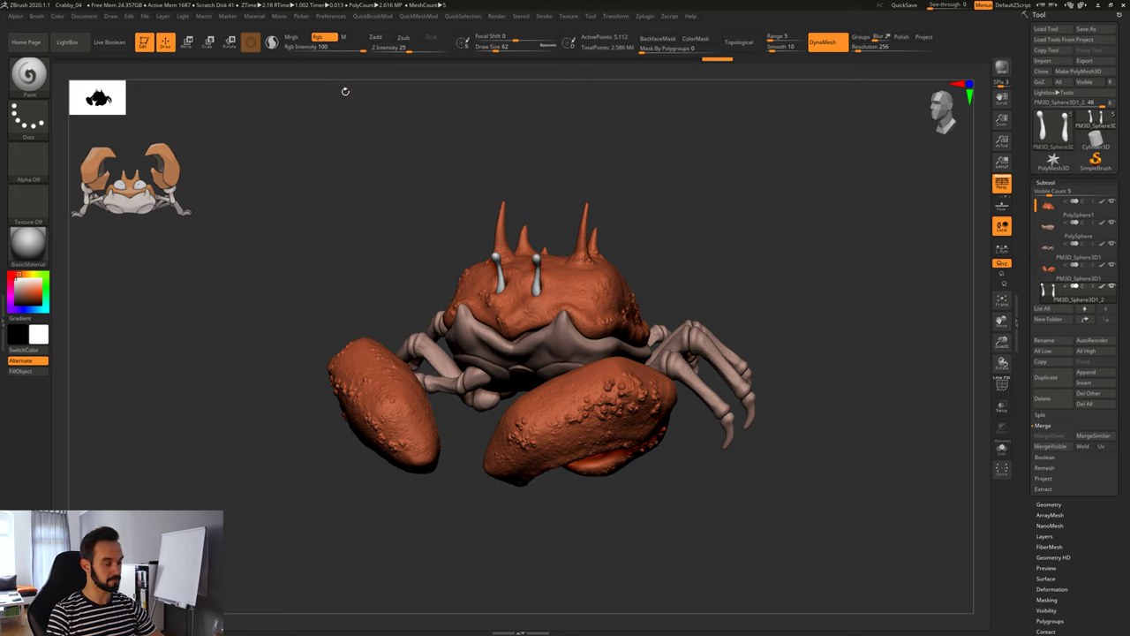
{"action": "left_click_drag", "start_coordinate": [24, 291], "coordinate": [15, 304]}
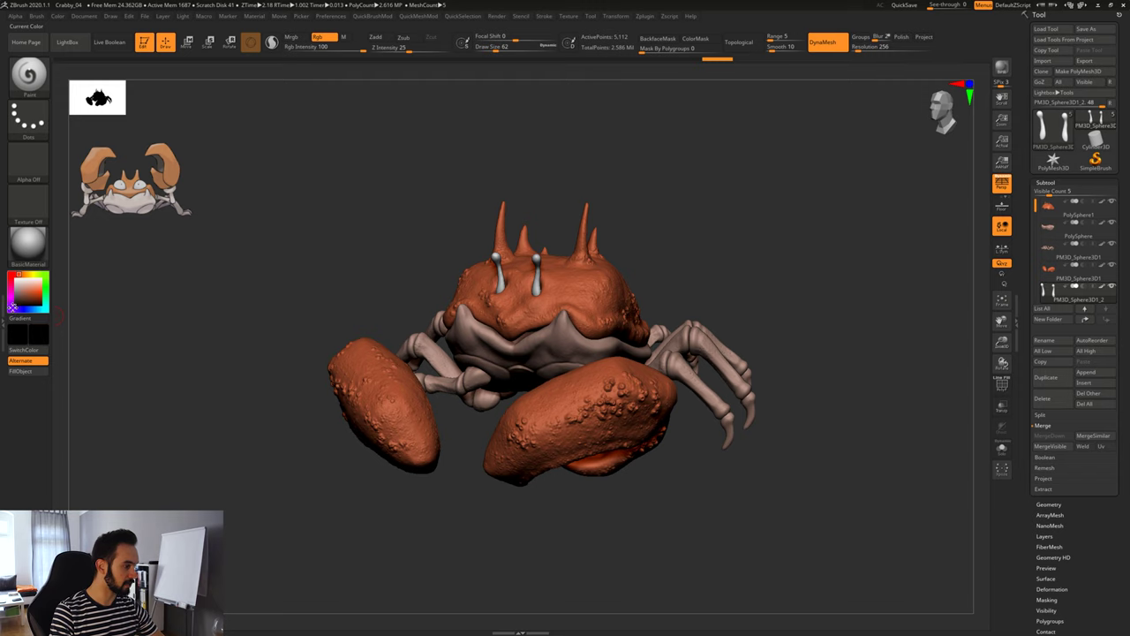
Reduce the draw size to 20 and paint small black pupils on the front of both eyeballs.
{"action": "left_click_drag", "start_coordinate": [688, 262], "coordinate": [749, 269]}
{"action": "right_click_drag", "start_coordinate": [749, 267], "coordinate": [781, 267]}
{"action": "left_click_drag", "start_coordinate": [716, 249], "coordinate": [717, 221]}
{"action": "key", "text": "space"}
{"action": "left_click_drag", "start_coordinate": [573, 253], "coordinate": [577, 258]}
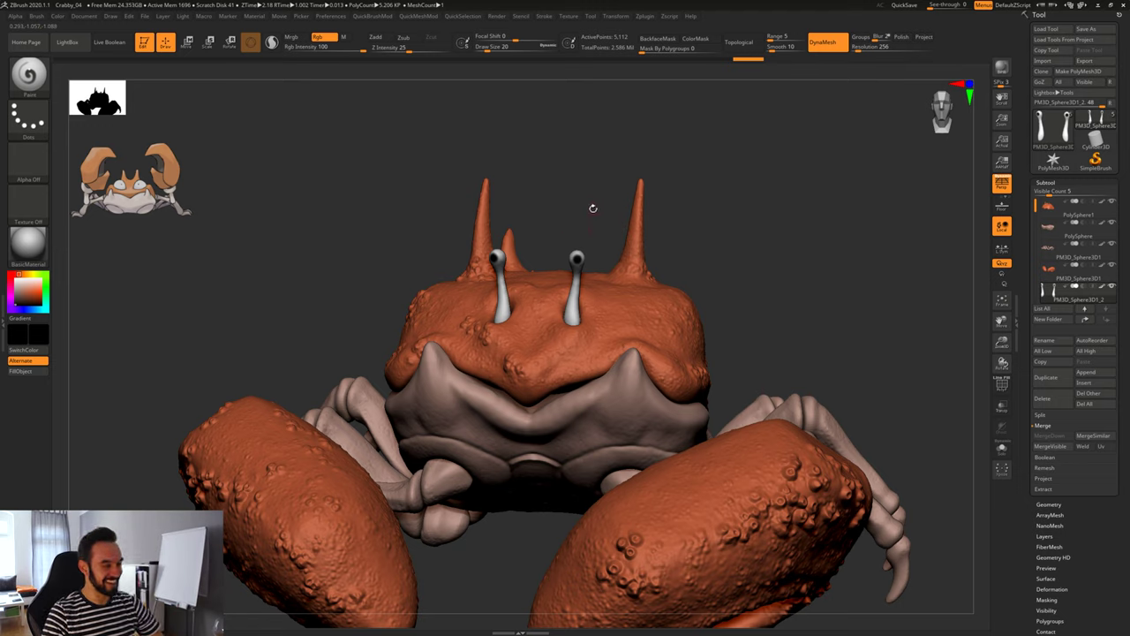
Enlarge the draw size to 74 and paint both eyeballs entirely black, leaving the stalks white.
{"action": "key", "text": "space"}
{"action": "left_click_drag", "start_coordinate": [559, 210], "coordinate": [571, 210]}
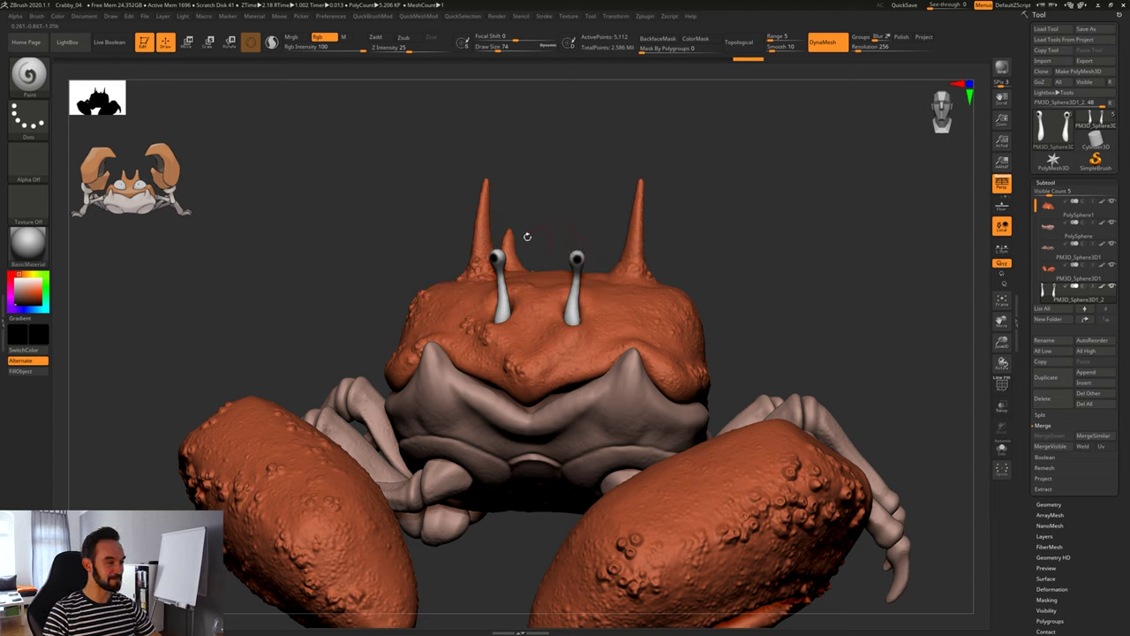
{"action": "left_click_drag", "start_coordinate": [577, 257], "coordinate": [577, 256]}
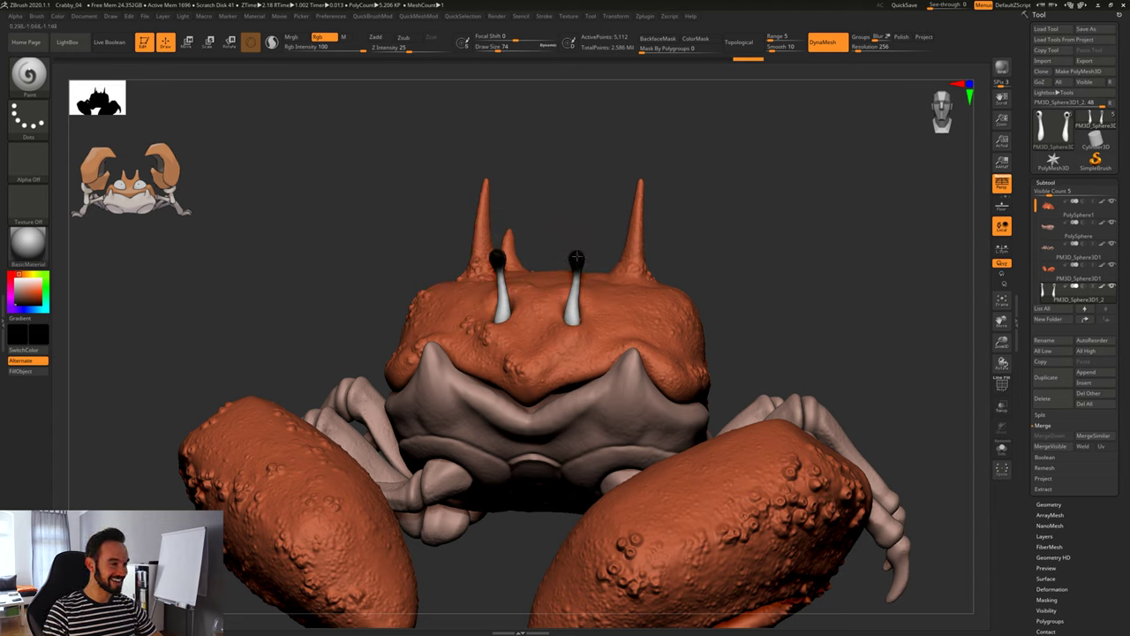
{"action": "left_click_drag", "start_coordinate": [586, 202], "coordinate": [629, 464]}
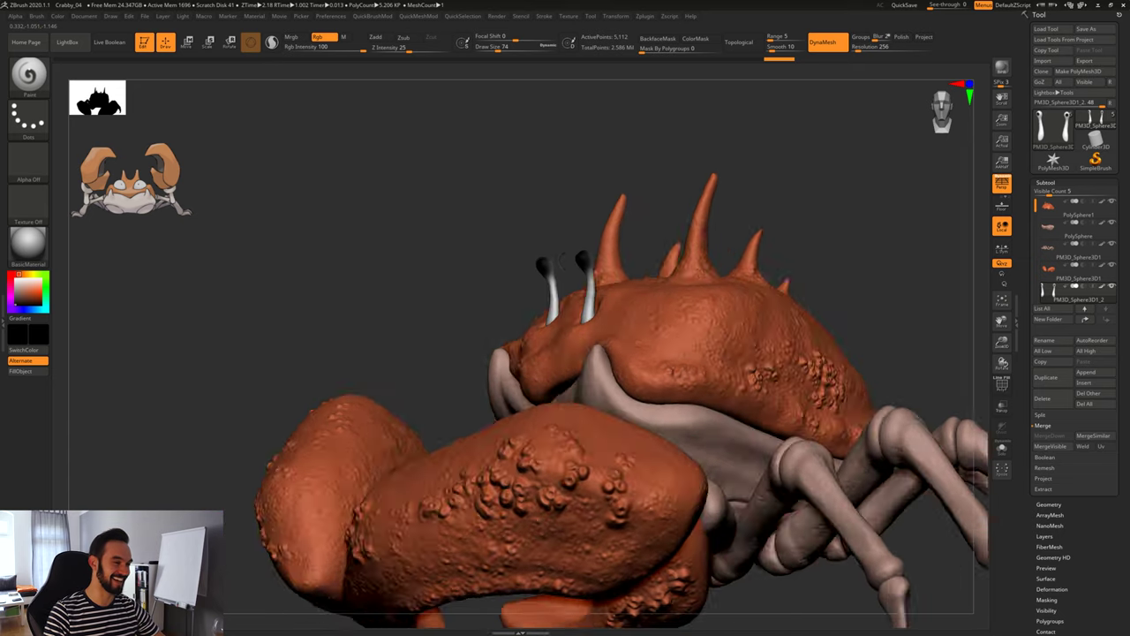
{"action": "mouse_move", "coordinate": [562, 262]}
{"action": "left_mouse_down"}
{"action": "mouse_move", "coordinate": [477, 265]}
{"action": "mouse_move", "coordinate": [591, 259]}
{"action": "mouse_move", "coordinate": [636, 176]}
{"action": "mouse_move", "coordinate": [686, 118]}
{"action": "mouse_move", "coordinate": [792, 80]}
{"action": "mouse_move", "coordinate": [744, 72]}
{"action": "left_mouse_up"}
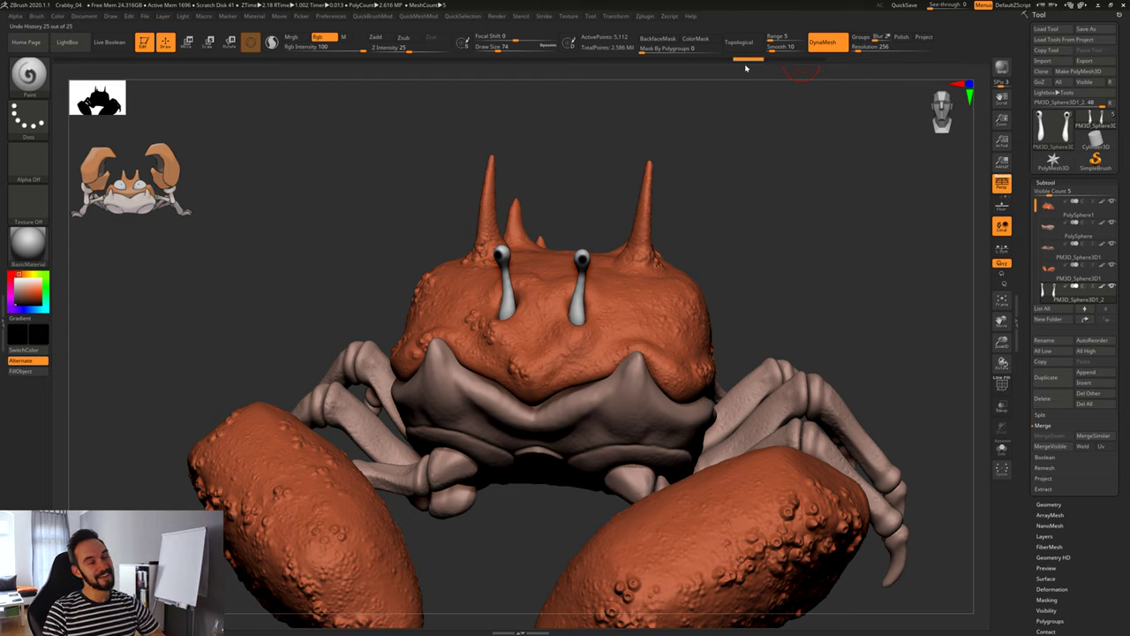
{"action": "left_click_drag", "start_coordinate": [755, 267], "coordinate": [750, 467]}
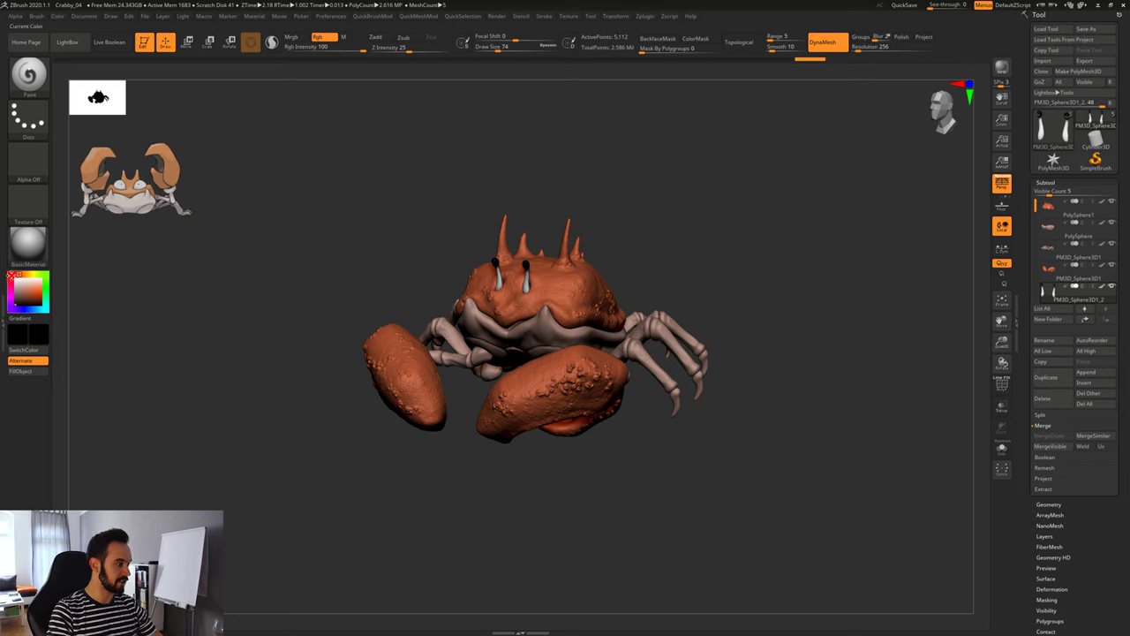
Select the shell subtool, try a paint stroke in dark red on it and undo the stroke.
{"action": "left_click", "coordinate": [38, 286]}
{"action": "left_click", "coordinate": [35, 295]}
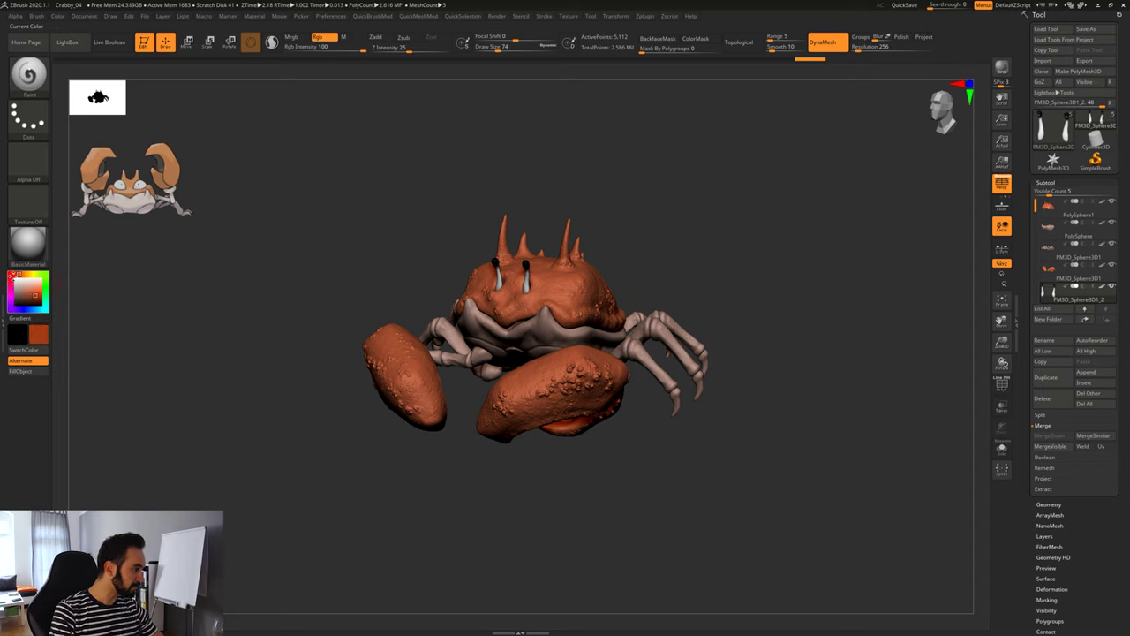
{"action": "left_click", "coordinate": [15, 273]}
{"action": "left_click", "coordinate": [560, 301], "text": "alt"}
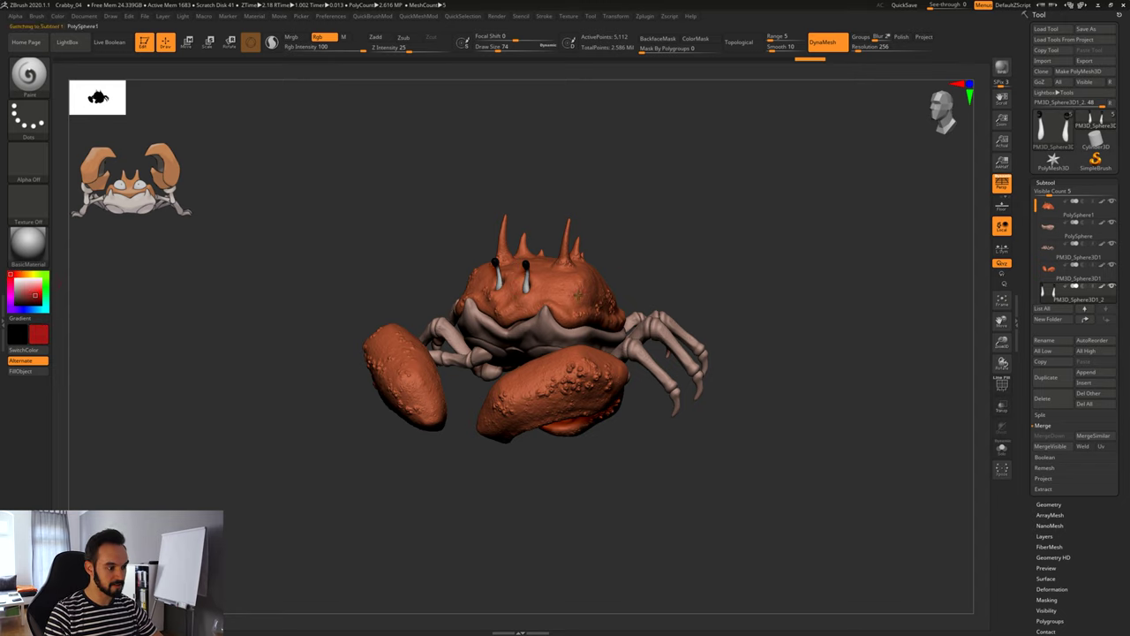
{"action": "mouse_move", "coordinate": [571, 298]}
{"action": "left_mouse_down"}
{"action": "mouse_move", "coordinate": [563, 292]}
{"action": "mouse_move", "coordinate": [575, 284]}
{"action": "mouse_move", "coordinate": [540, 291]}
{"action": "left_mouse_up"}
{"action": "key", "text": "ctrl+z"}
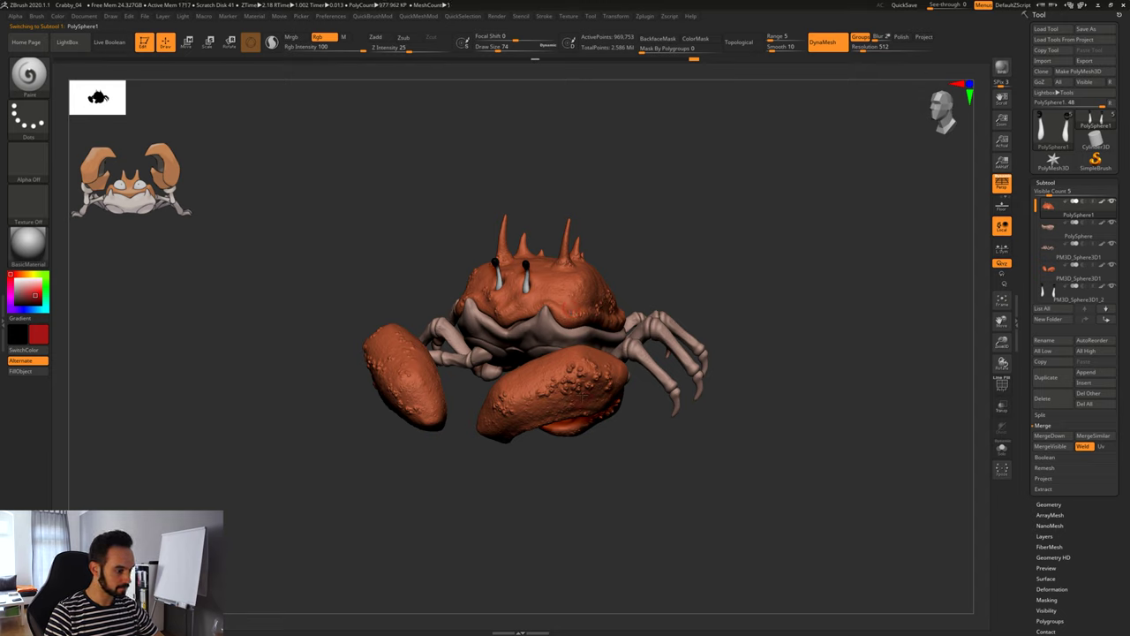
Select the claws subtool and choose a pale beige paint color.
{"action": "left_click_drag", "start_coordinate": [14, 275], "coordinate": [23, 274]}
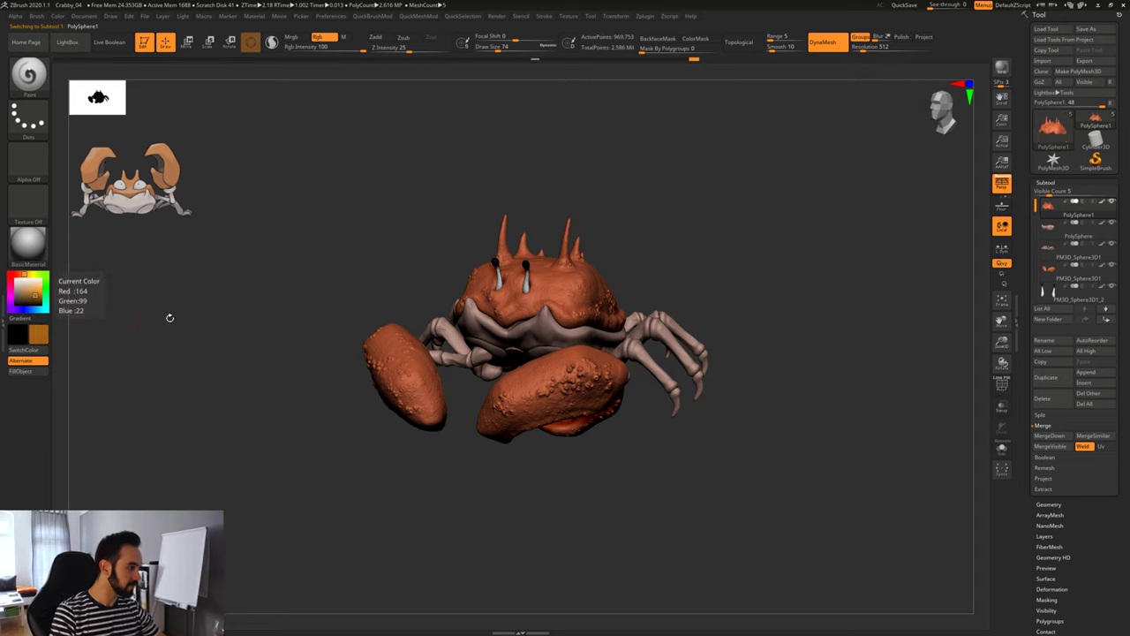
{"action": "left_click", "coordinate": [27, 290]}
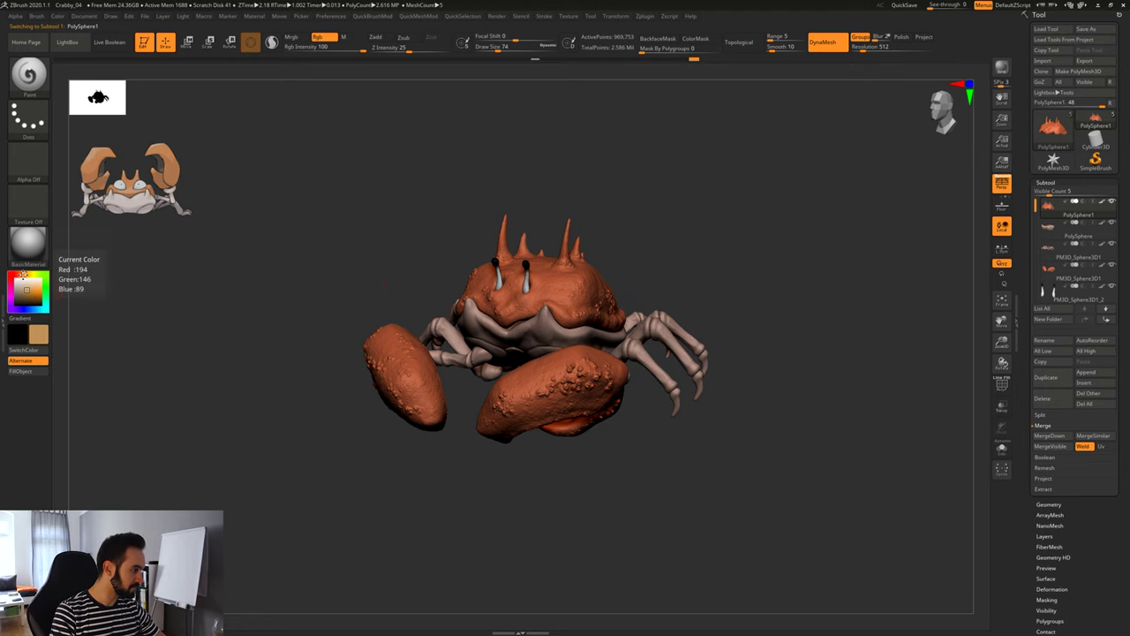
{"action": "right_click_drag", "start_coordinate": [633, 418], "coordinate": [658, 475], "text": "ctrl"}
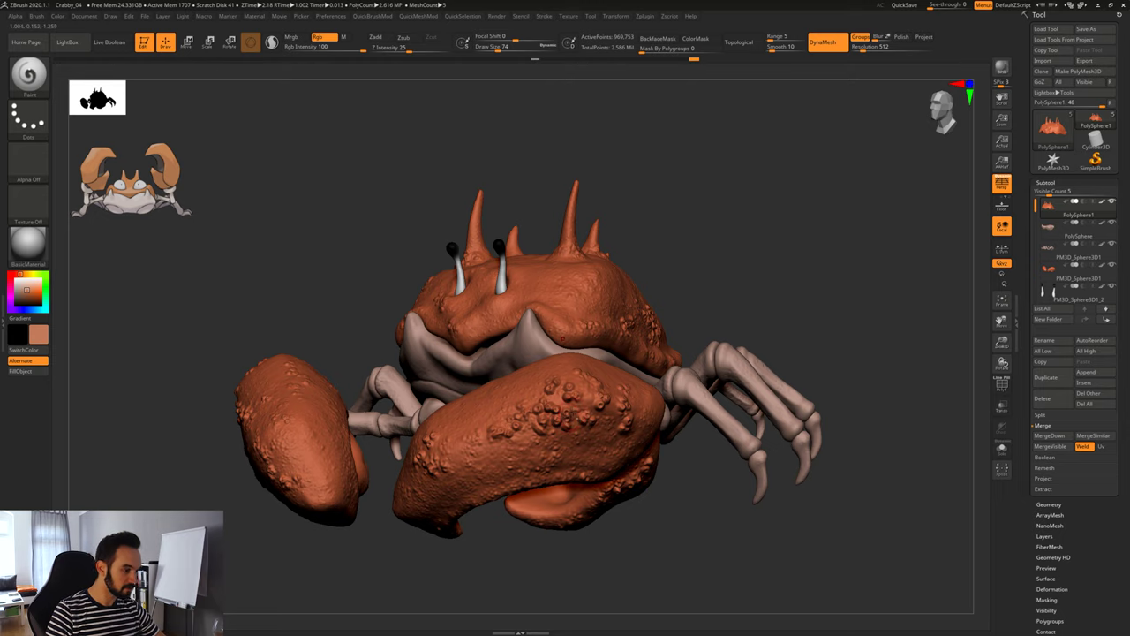
{"action": "left_click", "coordinate": [557, 408], "text": "alt"}
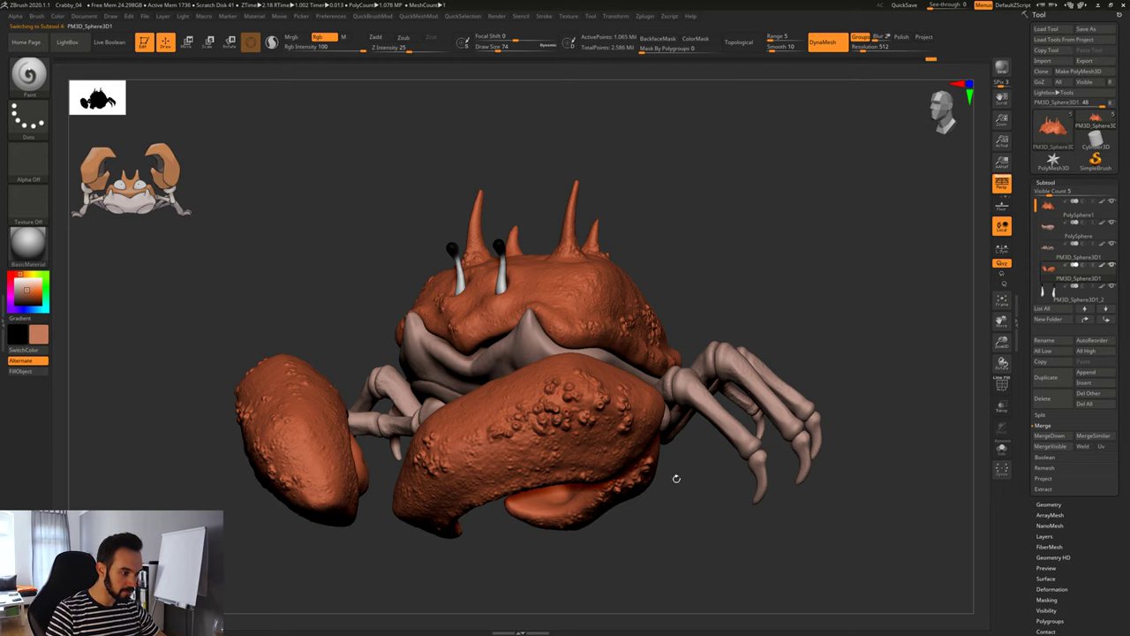
{"action": "left_click_drag", "start_coordinate": [676, 477], "coordinate": [526, 394]}
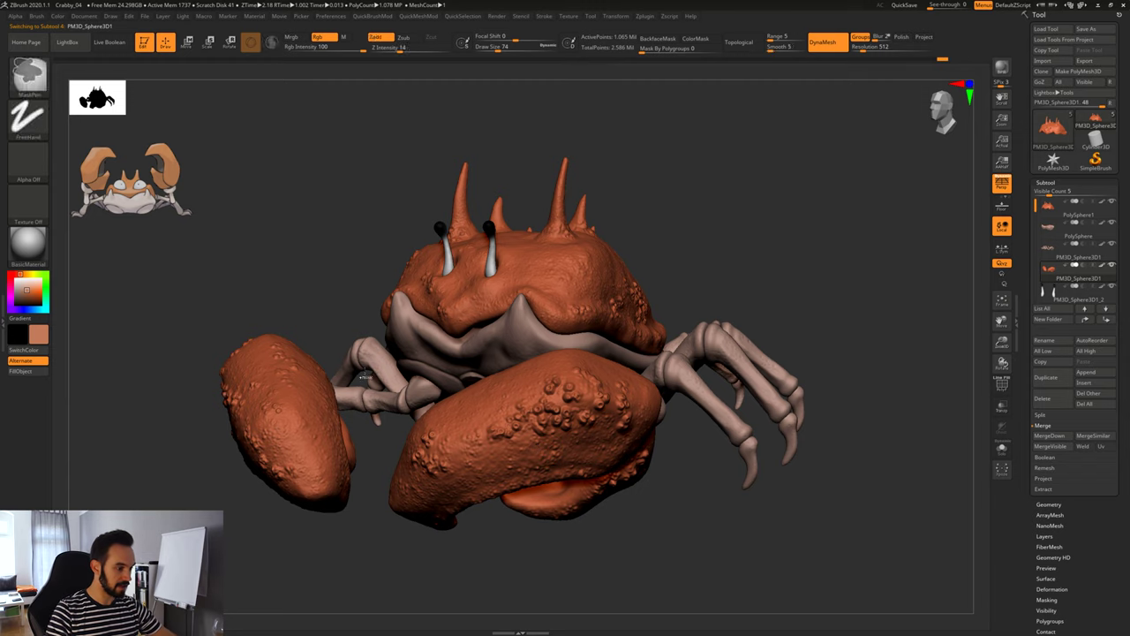
{"action": "left_click", "coordinate": [23, 283]}
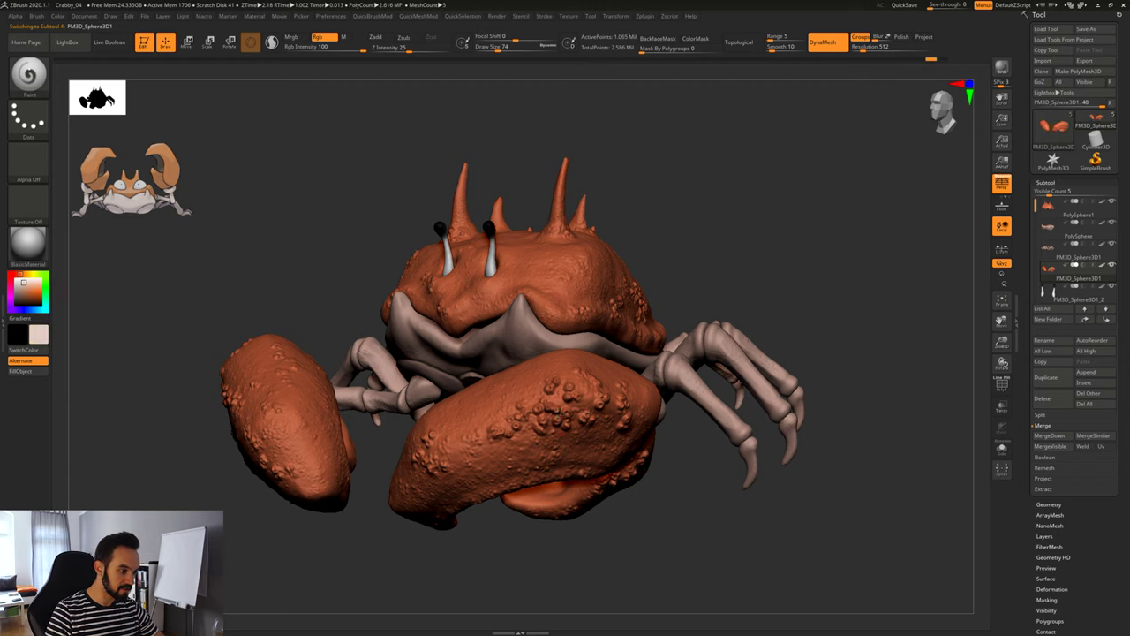
Paint the cluster of bumps on the front claw pale beige with draw size 31.
{"action": "key", "text": "space"}
{"action": "left_click_drag", "start_coordinate": [542, 410], "coordinate": [533, 409]}
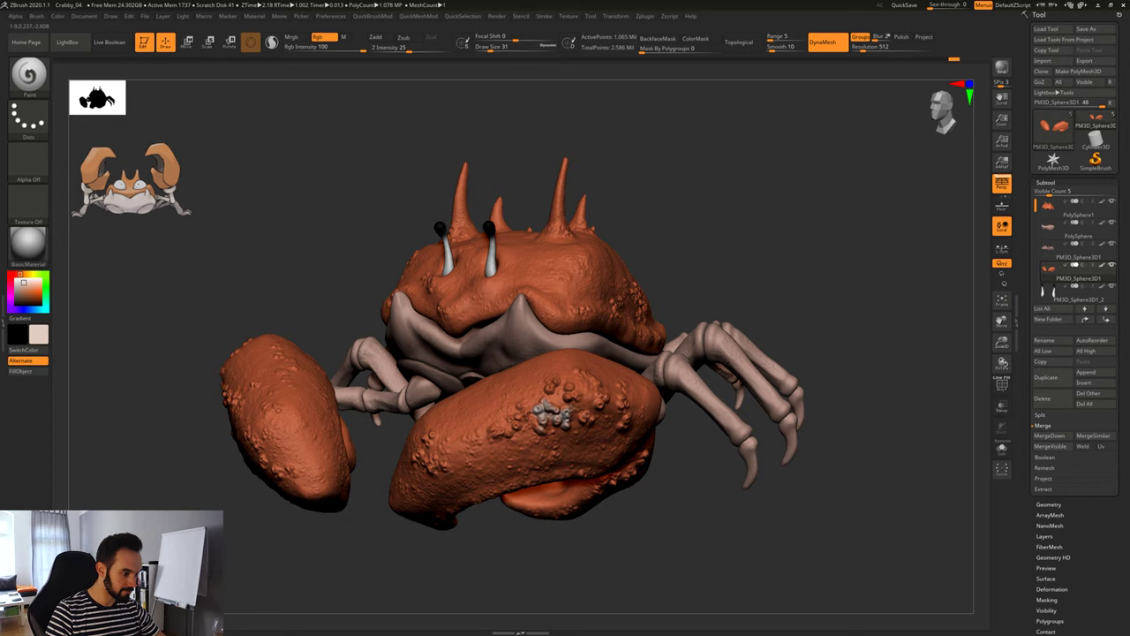
{"action": "left_click", "coordinate": [589, 415]}
{"action": "left_click_drag", "start_coordinate": [601, 406], "coordinate": [572, 387]}
{"action": "left_click", "coordinate": [567, 387]}
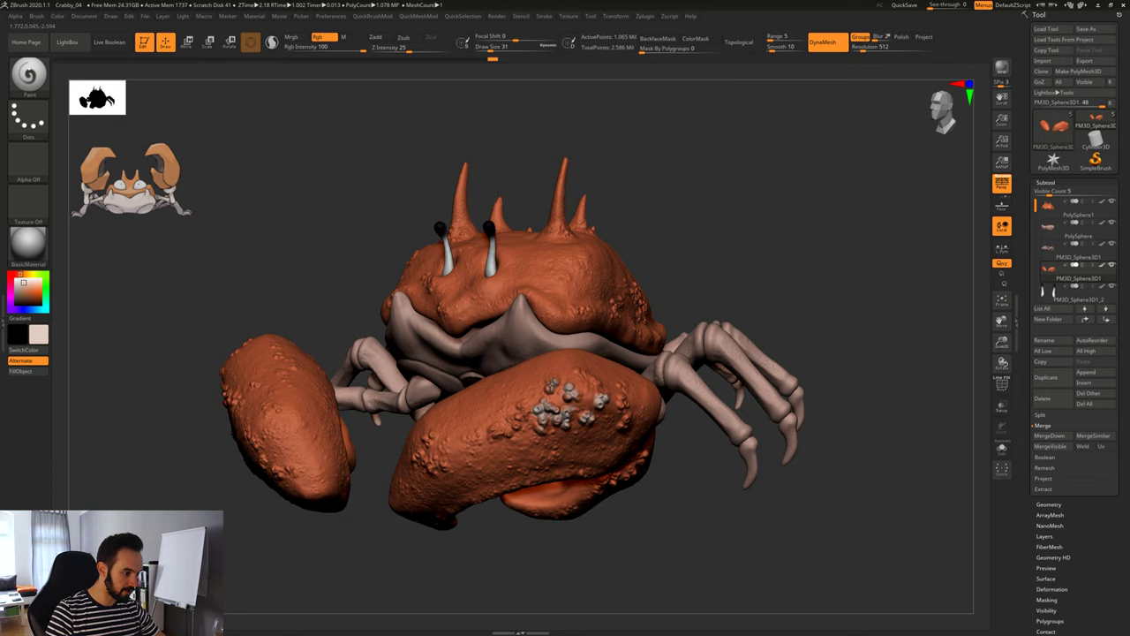
Undo all the pale beige strokes on the claw bumps.
{"action": "left_click_drag", "start_coordinate": [826, 513], "coordinate": [662, 417], "text": "alt"}
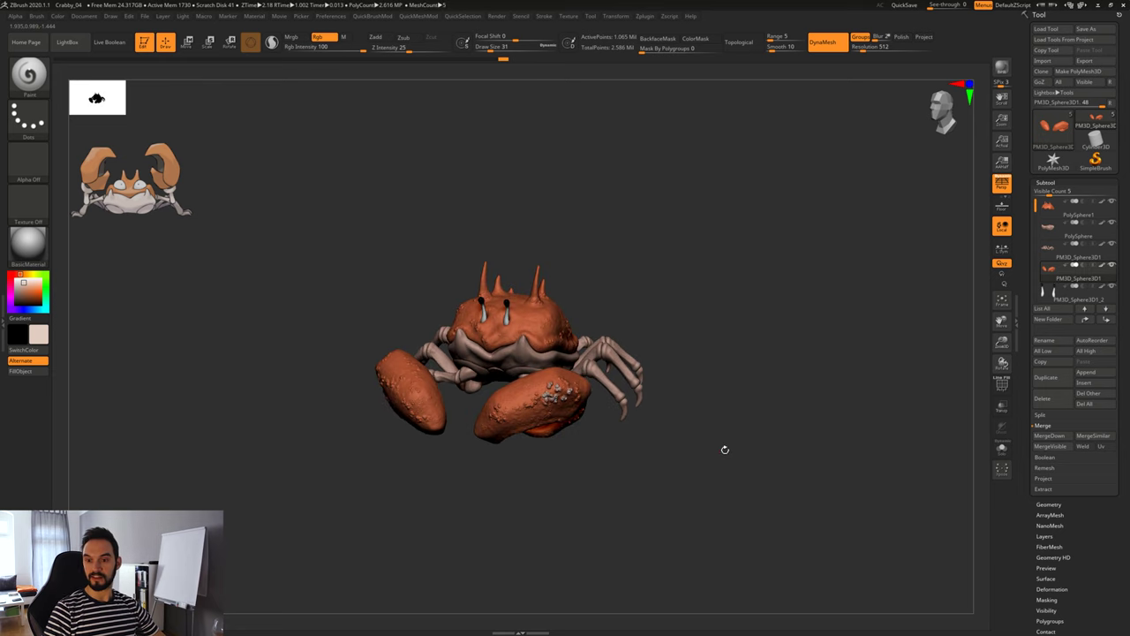
{"action": "mouse_move", "coordinate": [725, 450]}
{"action": "left_mouse_down"}
{"action": "mouse_move", "coordinate": [709, 444]}
{"action": "mouse_move", "coordinate": [734, 502]}
{"action": "left_mouse_up"}
{"action": "key", "text": "ctrl"}
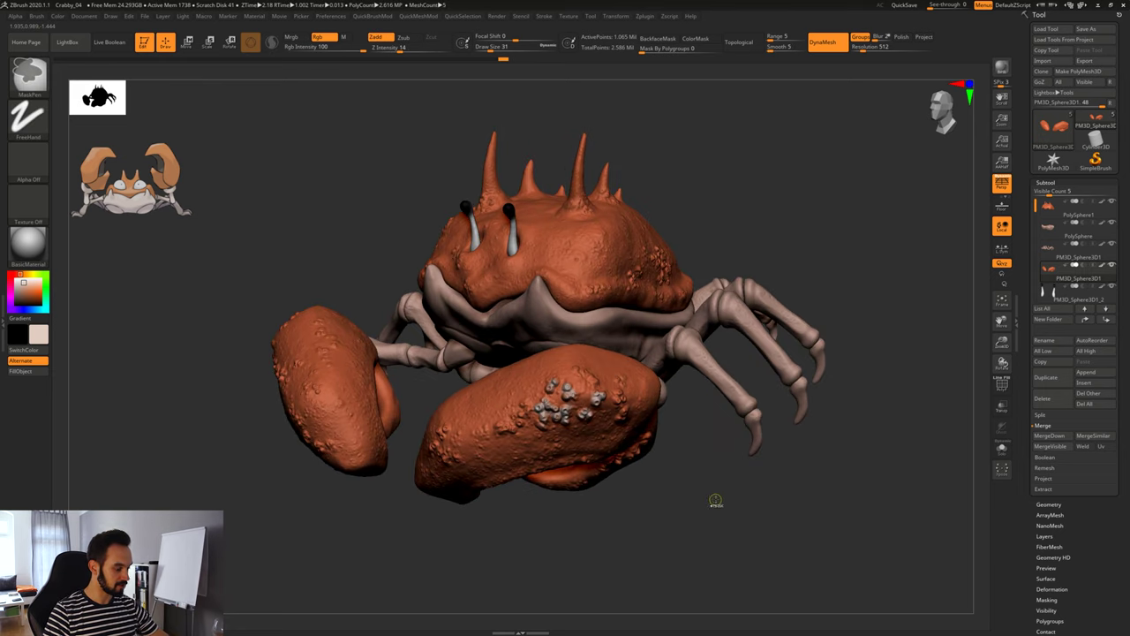
{"action": "key", "text": "ctrl+z"}
{"action": "key", "text": "ctrl+z"}
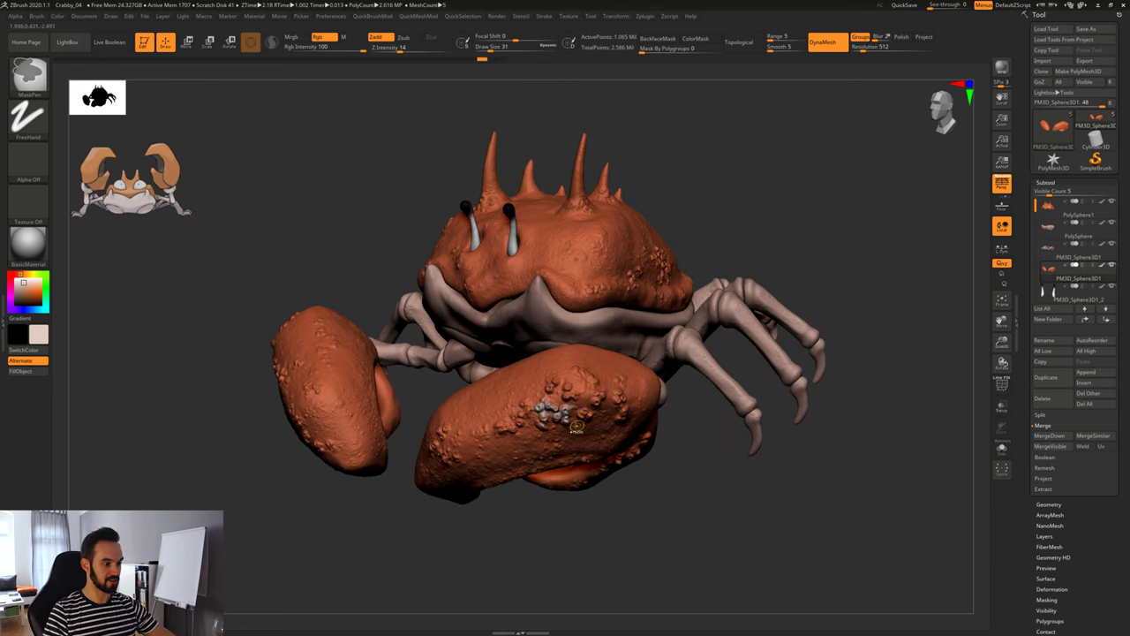
{"action": "key", "text": "ctrl+z"}
{"action": "key", "text": "ctrl+z"}
{"action": "key", "text": "ctrl+z"}
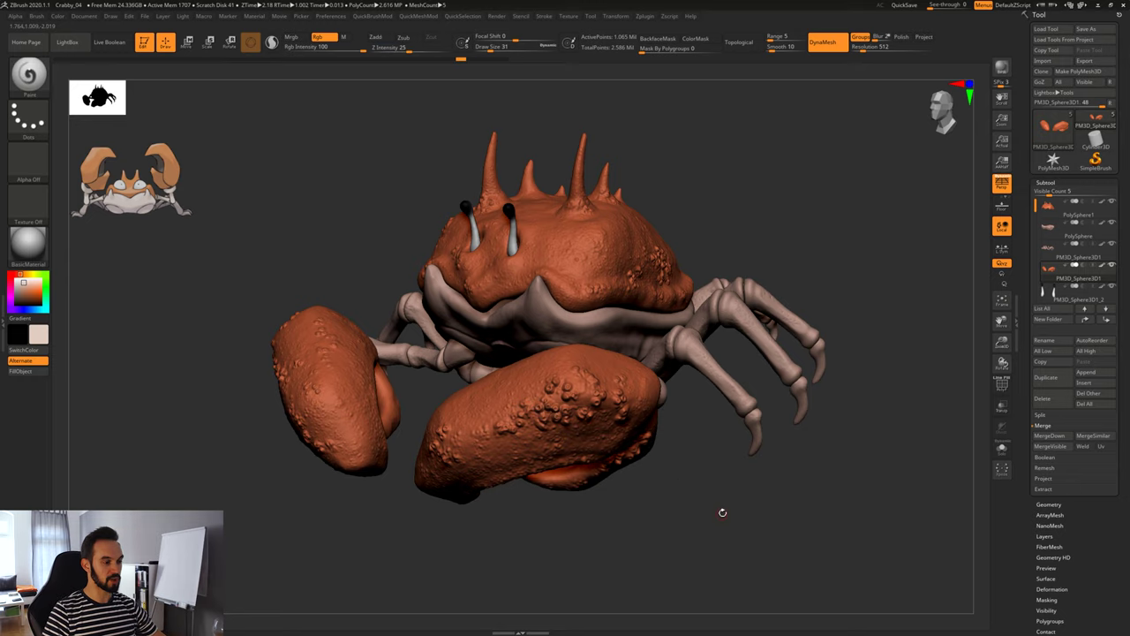
{"action": "left_click_drag", "start_coordinate": [722, 512], "coordinate": [724, 325]}
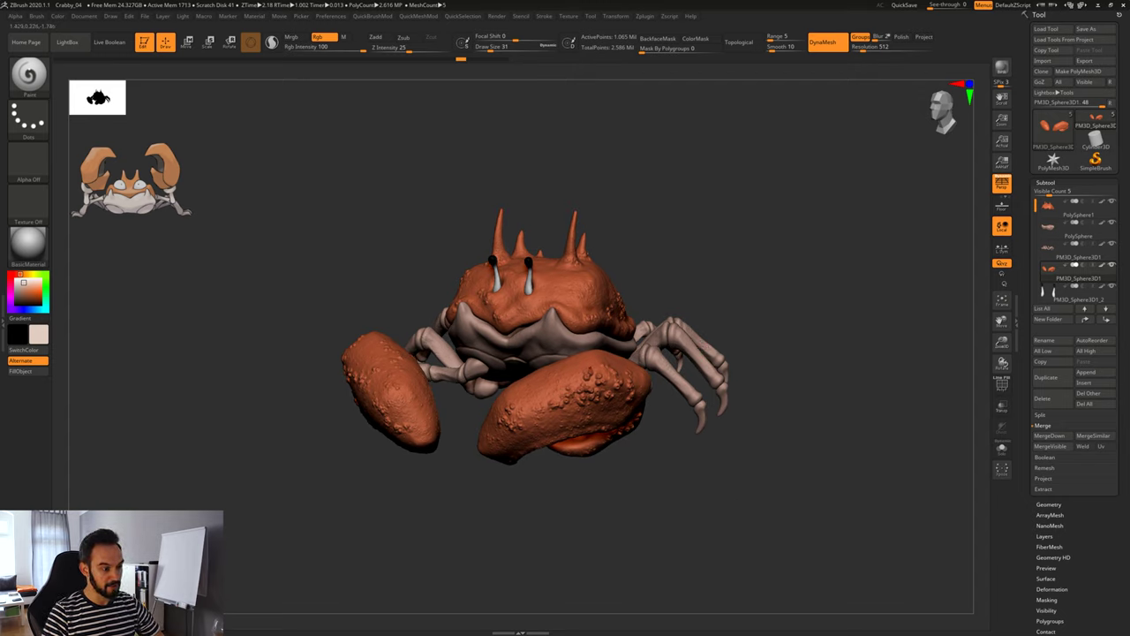
{"action": "left_click_drag", "start_coordinate": [740, 250], "coordinate": [760, 419]}
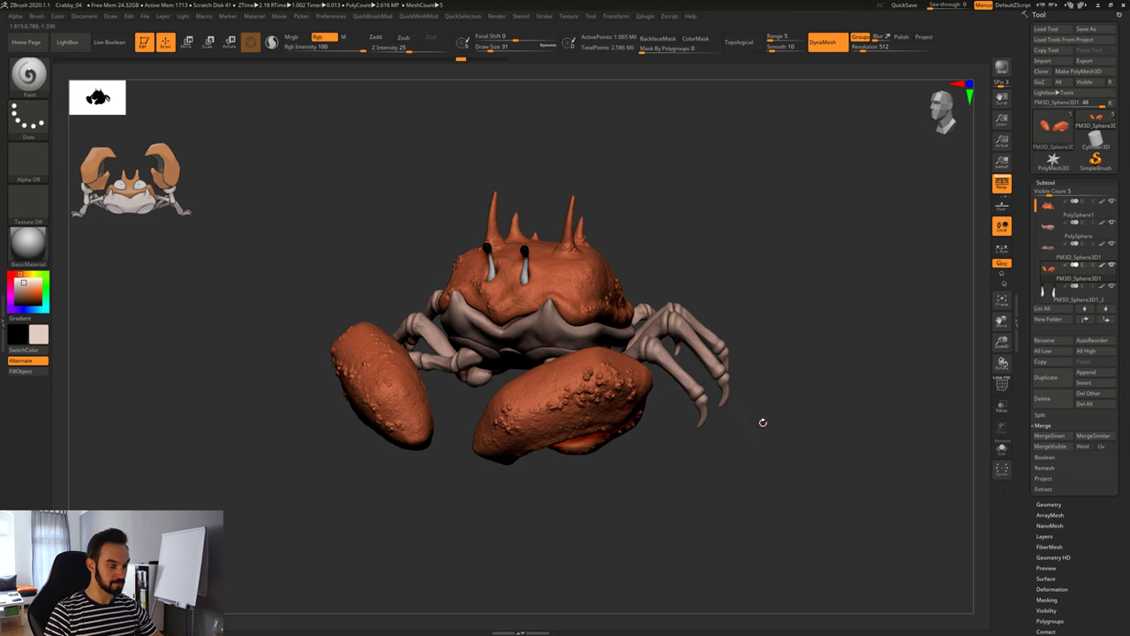
{"action": "left_click_drag", "start_coordinate": [766, 340], "coordinate": [784, 386]}
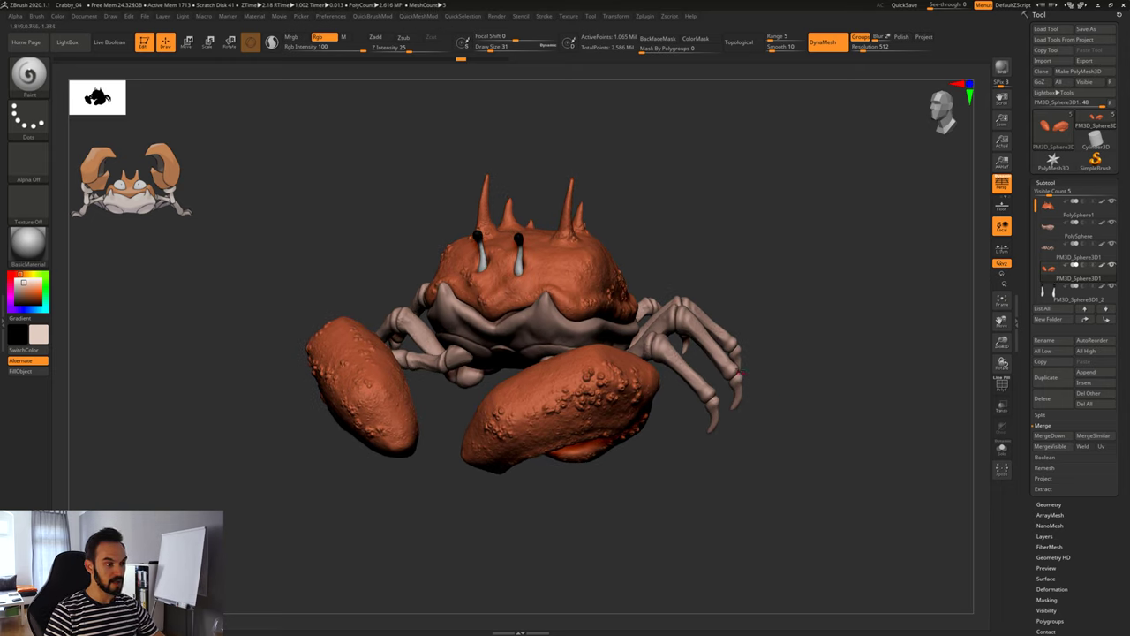
{"action": "left_click_drag", "start_coordinate": [772, 387], "coordinate": [765, 353], "text": "alt"}
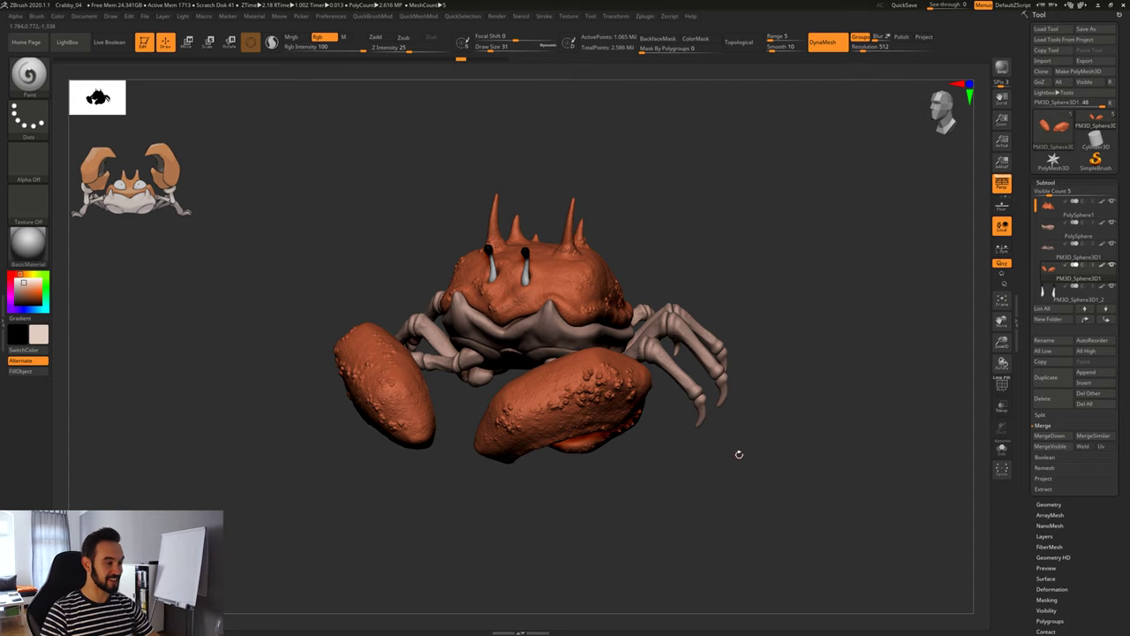
{"action": "left_click_drag", "start_coordinate": [739, 453], "coordinate": [750, 512]}
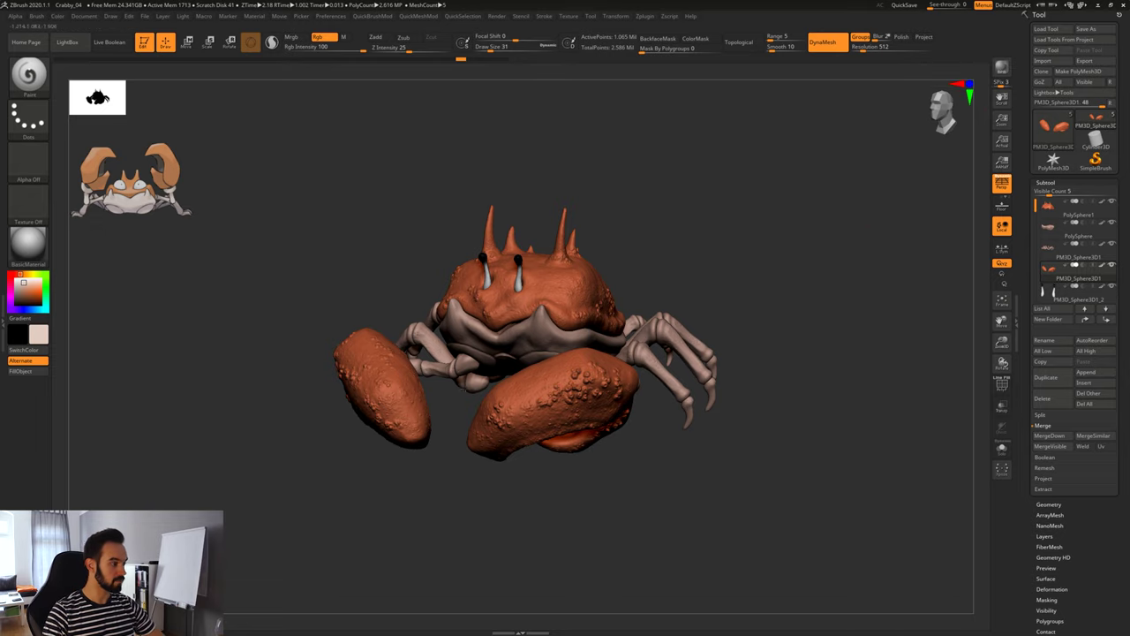
Dock the Render palette in the side tray and expand its BPR RenderPass section.
{"action": "left_click", "coordinate": [4, 323]}
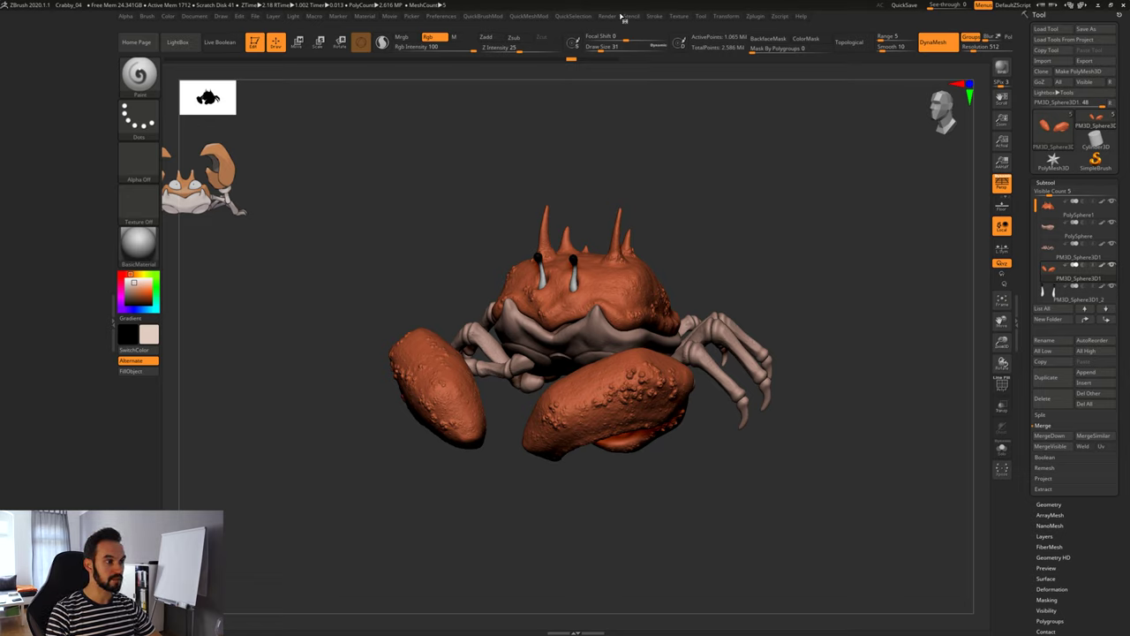
{"action": "left_click", "coordinate": [611, 18]}
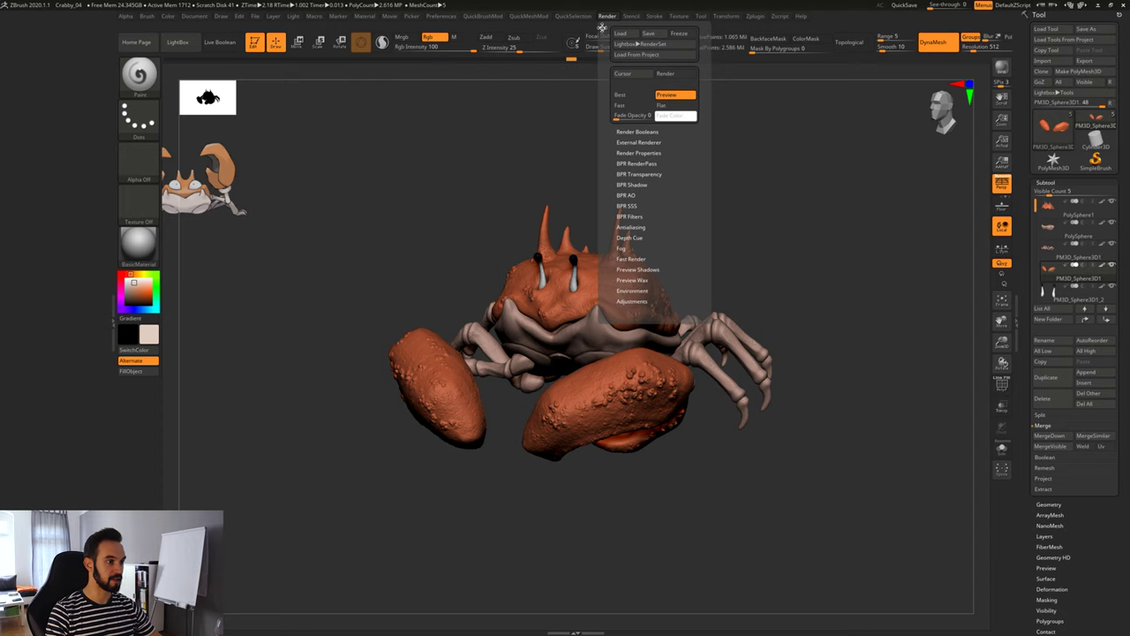
{"action": "left_click_drag", "start_coordinate": [601, 26], "coordinate": [39, 152]}
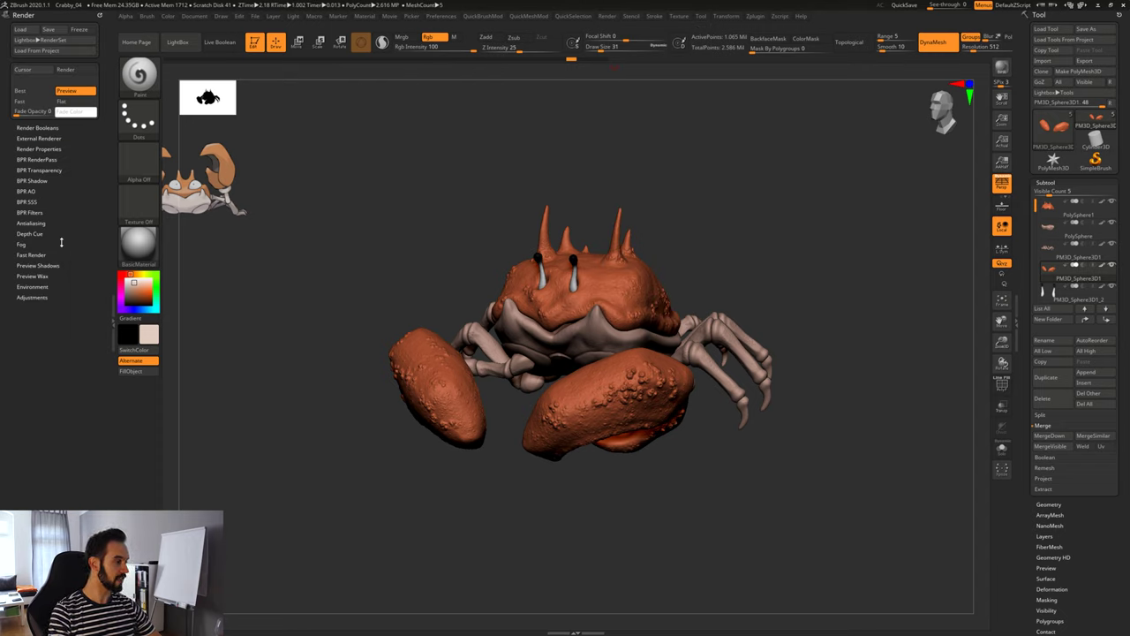
{"action": "left_click", "coordinate": [44, 160]}
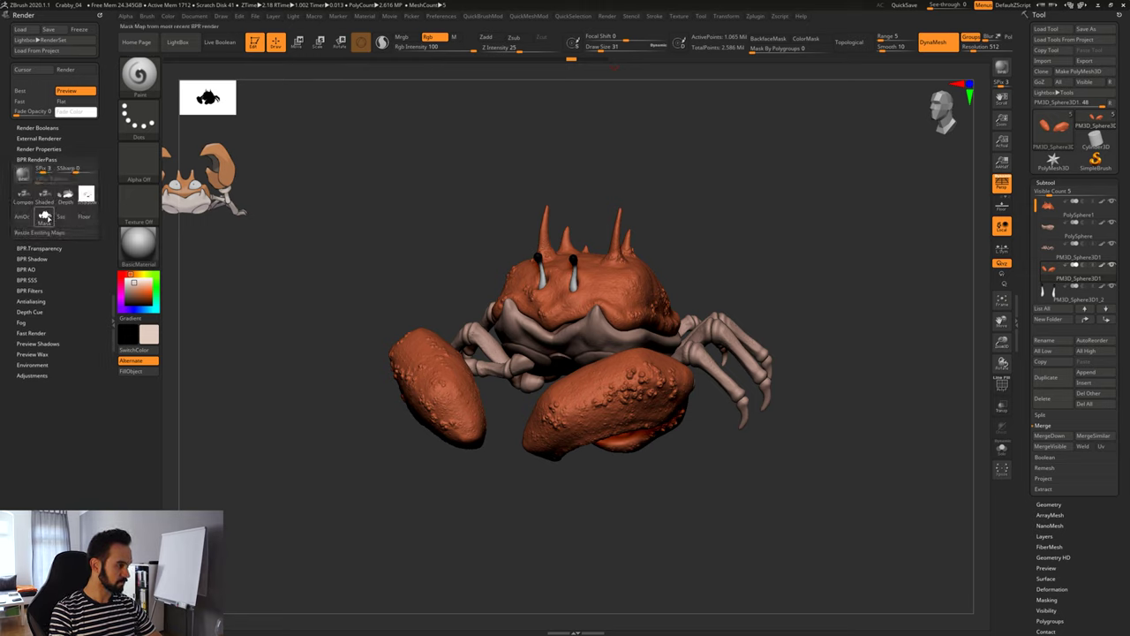
Render the crab with BPR and preview the Composite and Depth passes.
{"action": "left_click", "coordinate": [1001, 70]}
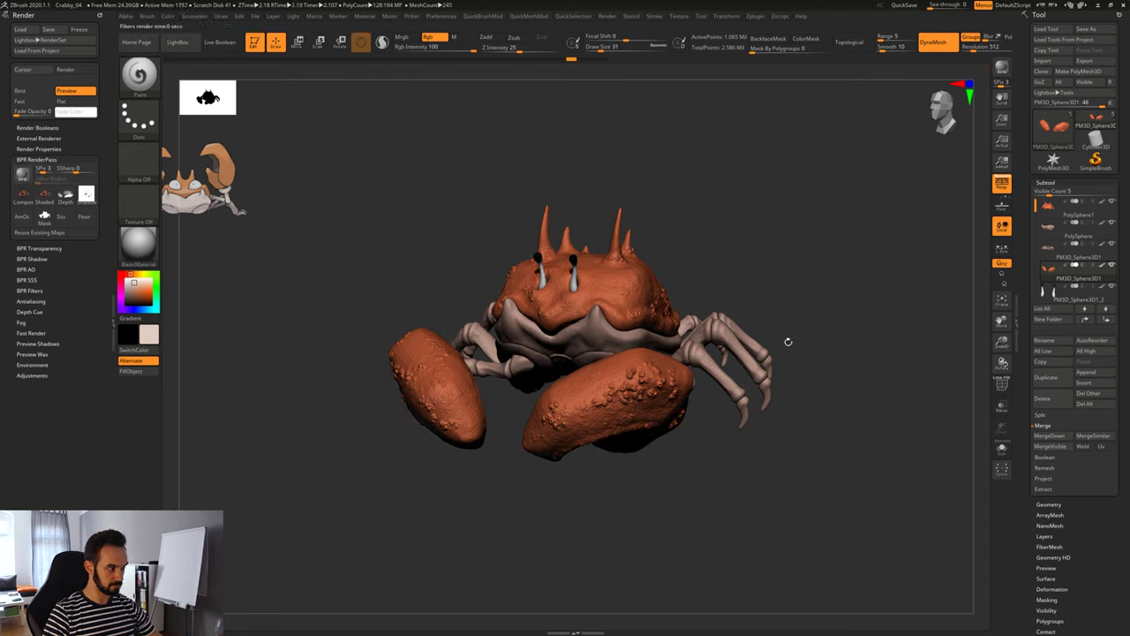
{"action": "mouse_move", "coordinate": [21, 197]}
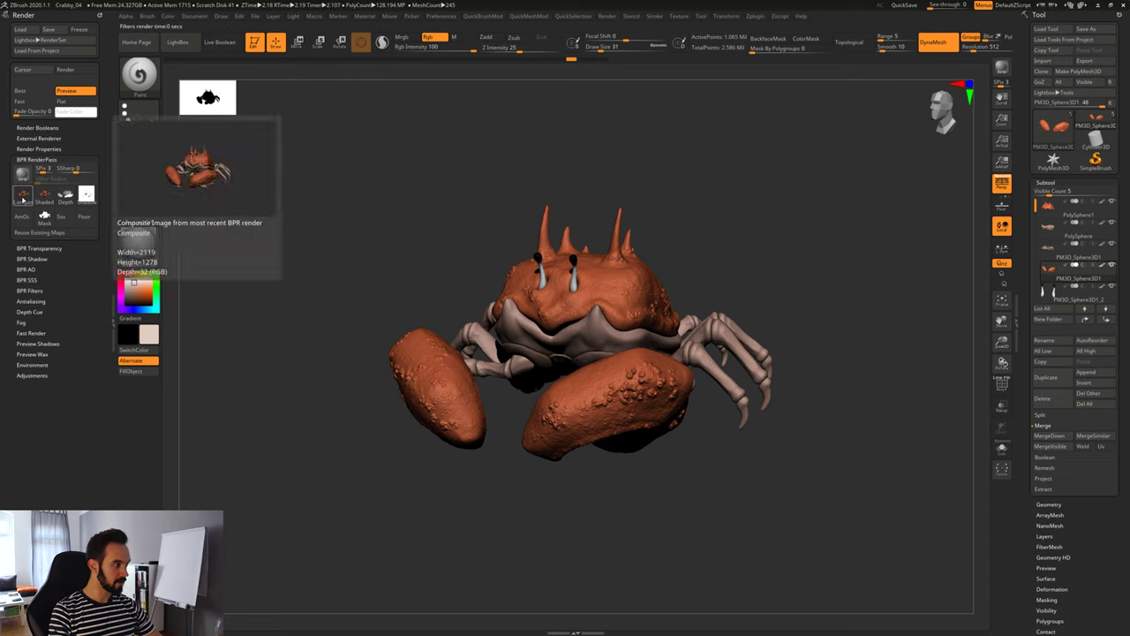
{"action": "mouse_move", "coordinate": [65, 200]}
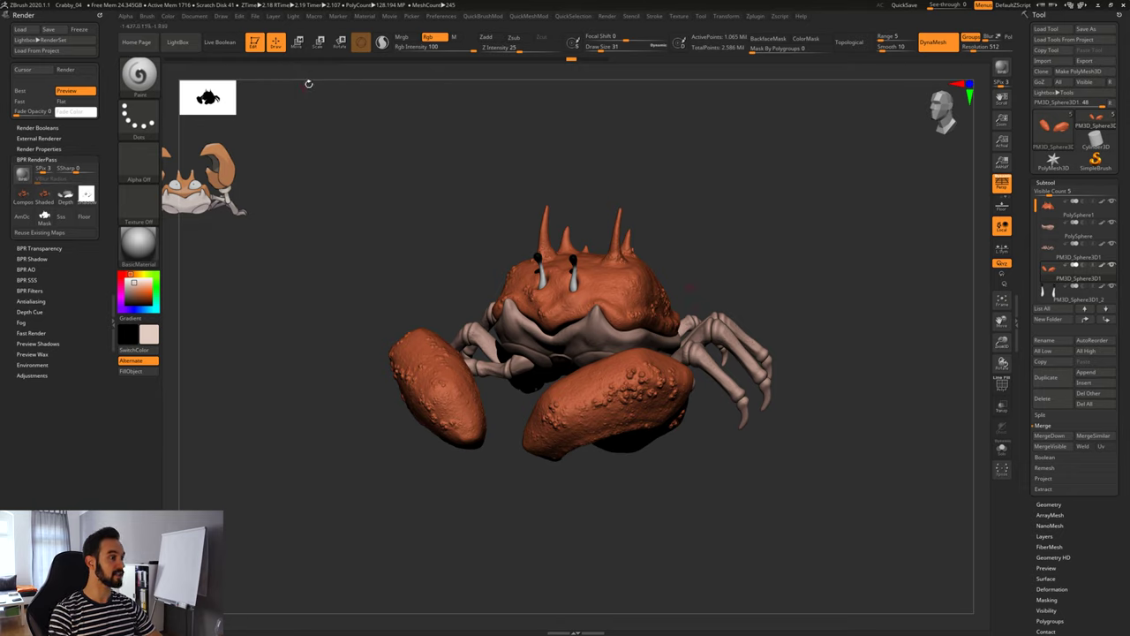
Dock the Light palette, shift the light toward the upper left of the light sphere and render the crab with BPR.
{"action": "left_click", "coordinate": [294, 17]}
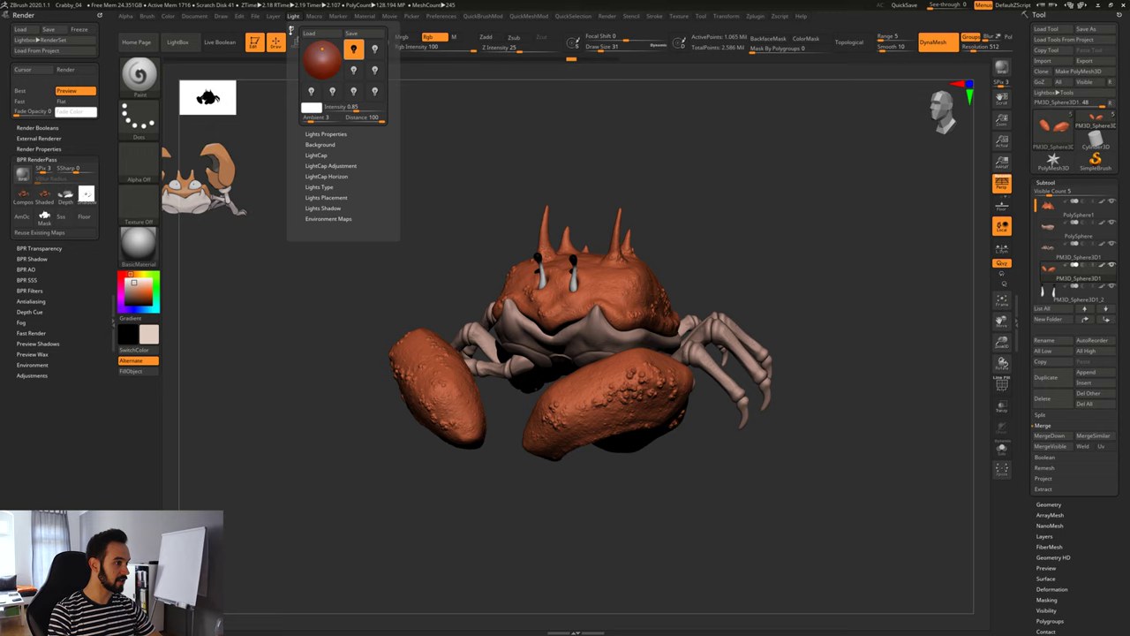
{"action": "left_click", "coordinate": [291, 30]}
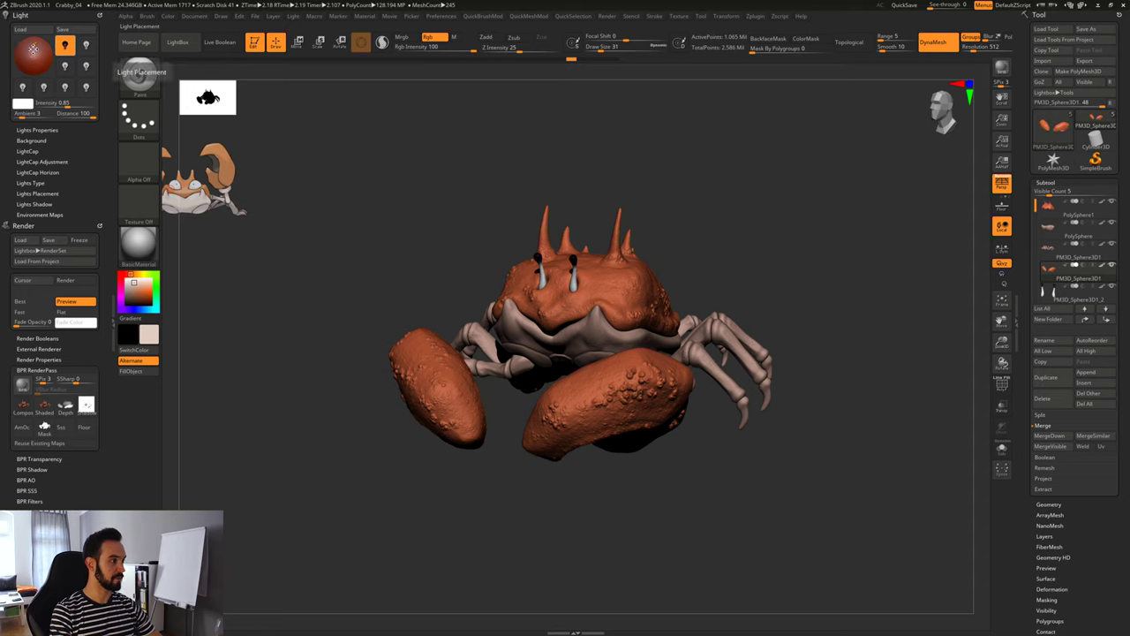
{"action": "left_click", "coordinate": [33, 60]}
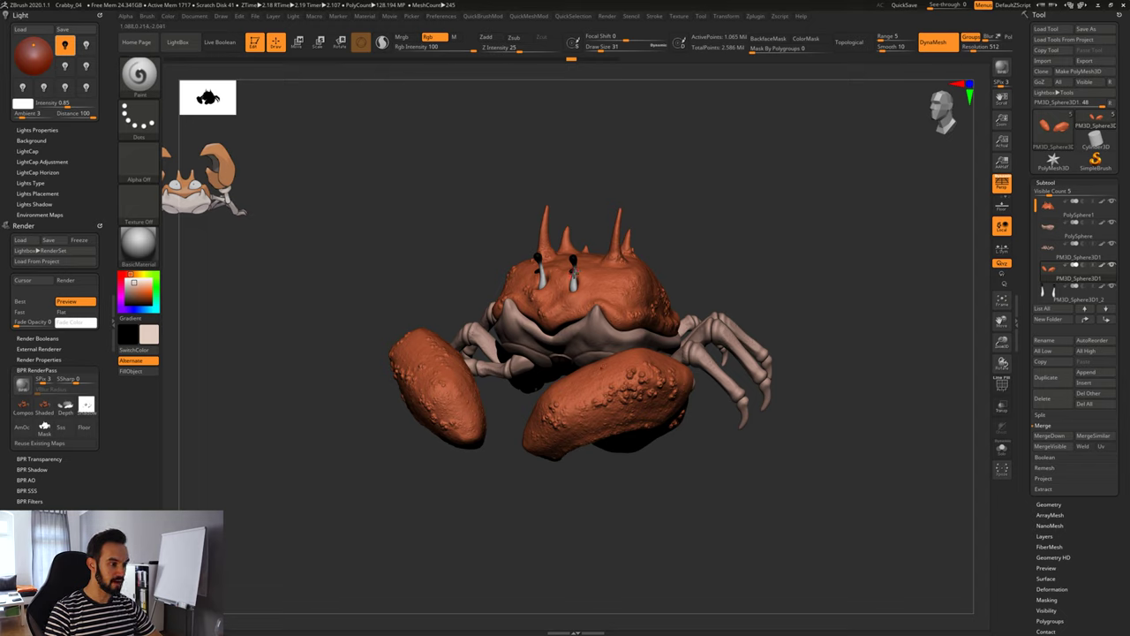
{"action": "left_click_drag", "start_coordinate": [34, 43], "coordinate": [28, 50]}
{"action": "left_click", "coordinate": [1001, 67]}
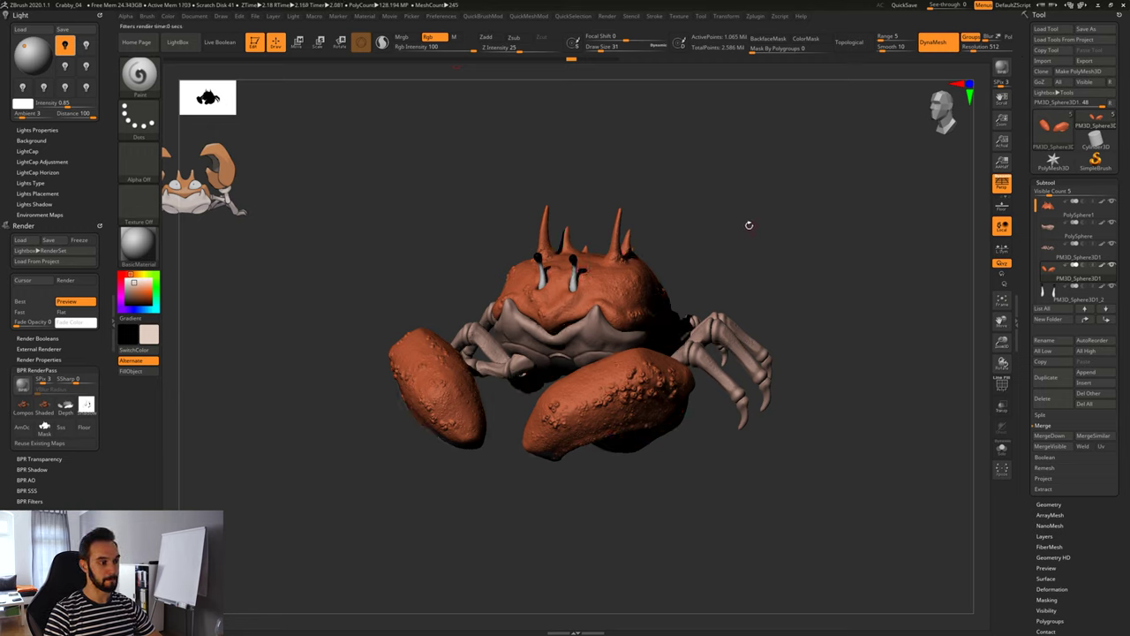
Try the light farther toward the left and at the upper right of the light sphere, with a BPR render for each.
{"action": "left_click_drag", "start_coordinate": [27, 47], "coordinate": [21, 47]}
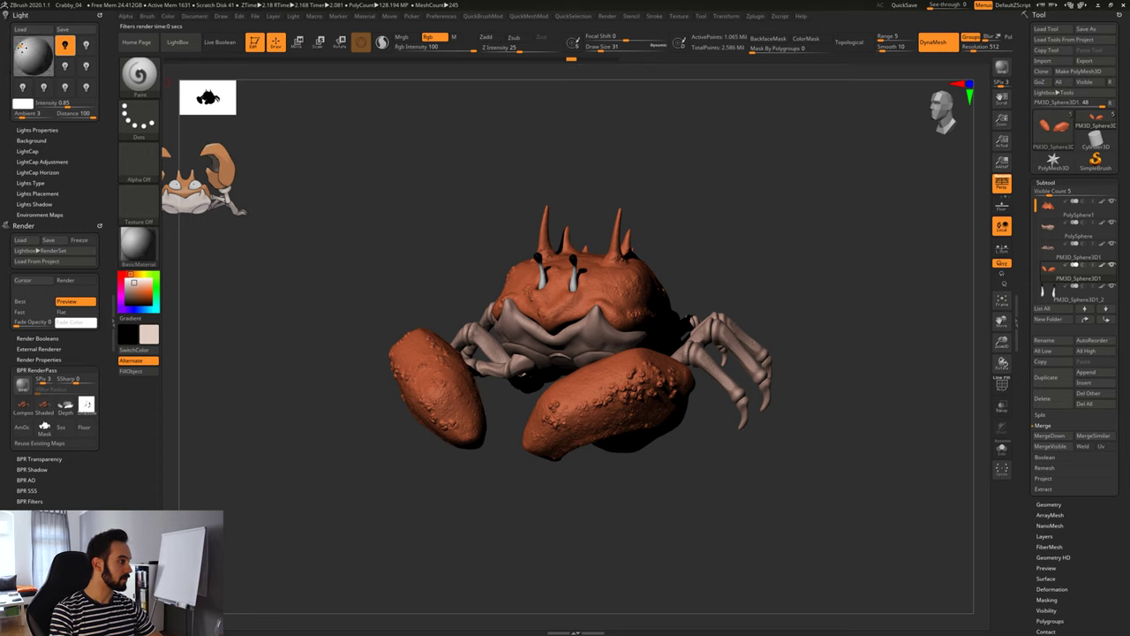
{"action": "left_click", "coordinate": [1001, 69]}
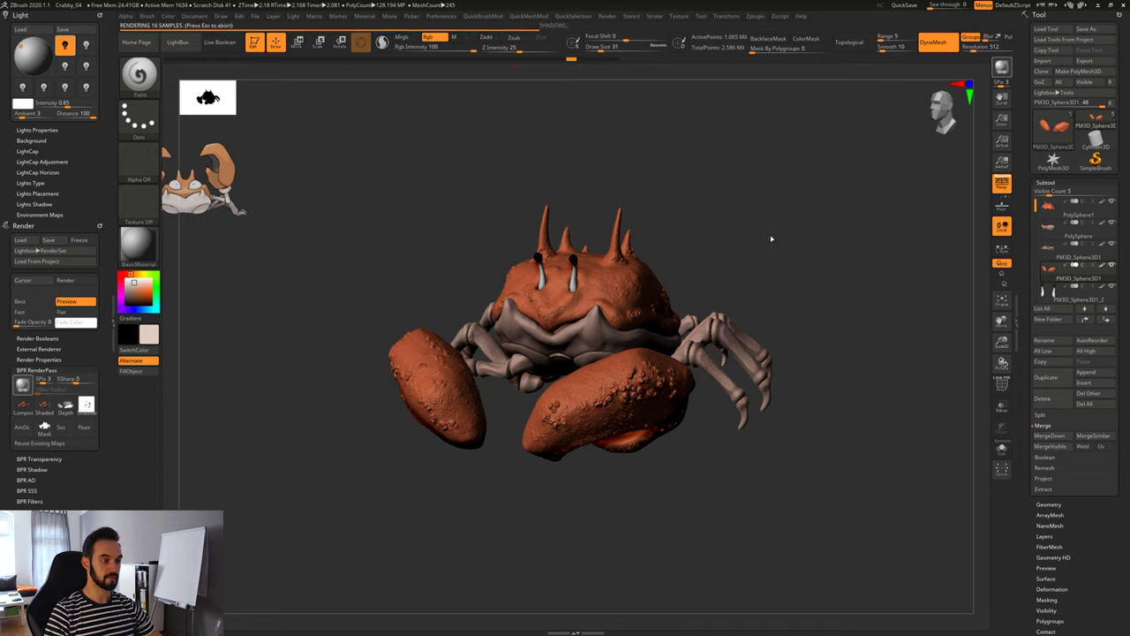
{"action": "left_click_drag", "start_coordinate": [23, 48], "coordinate": [46, 49]}
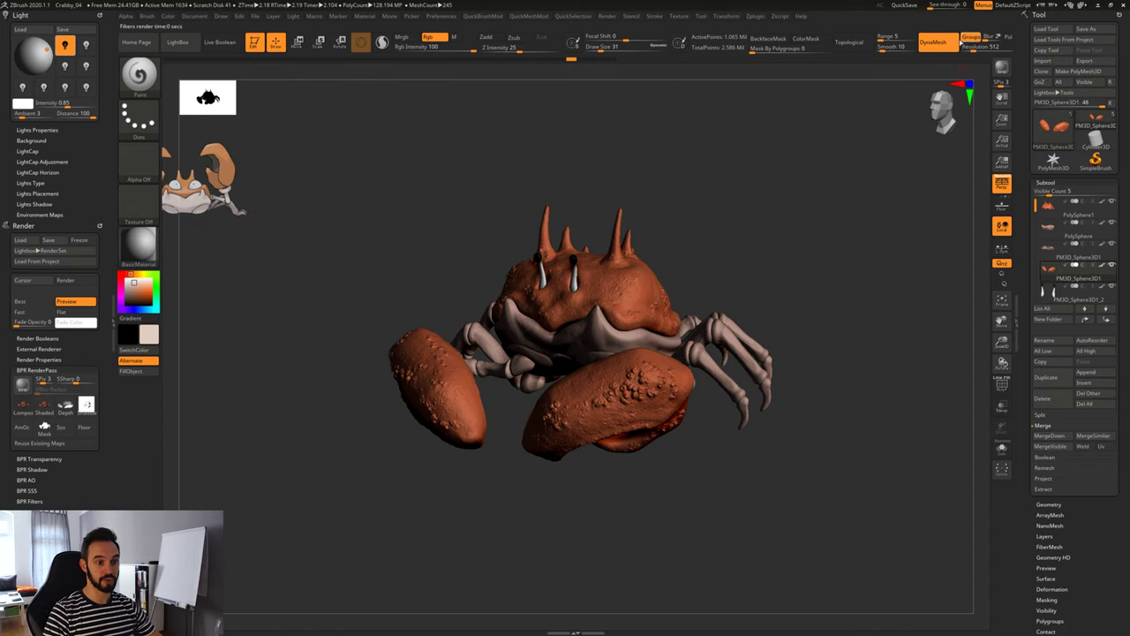
{"action": "left_click", "coordinate": [1001, 67]}
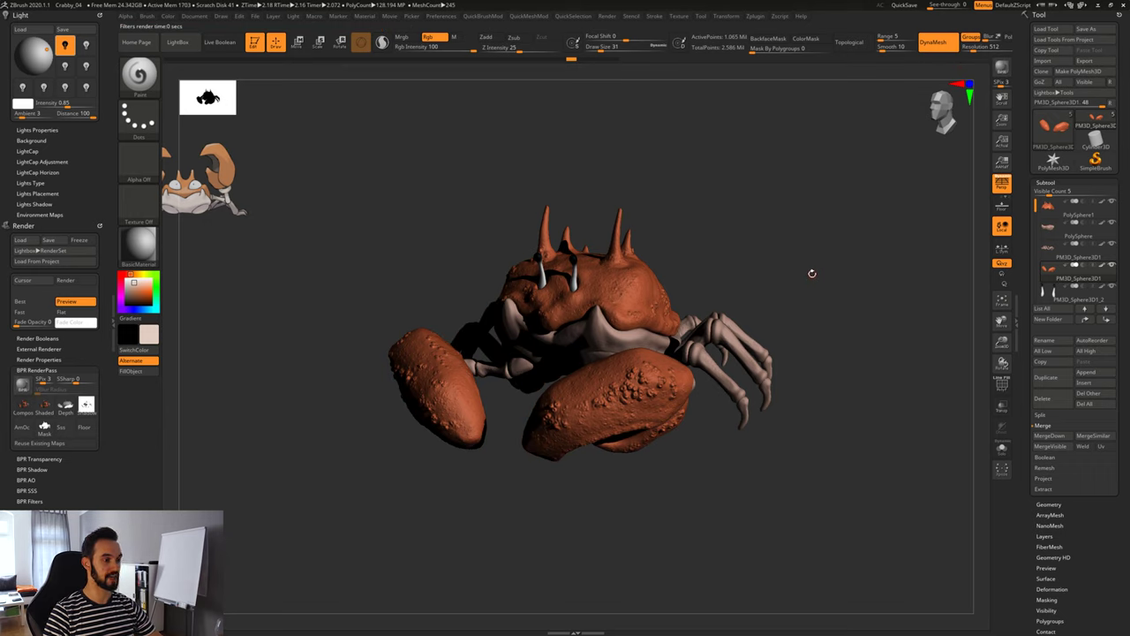
Test-render the crab with the light on the right side, then return the light to the upper left of the sphere and render again.
{"action": "right_click_drag", "start_coordinate": [806, 423], "coordinate": [806, 425], "text": "ctrl"}
{"action": "left_click_drag", "start_coordinate": [806, 424], "coordinate": [543, 367]}
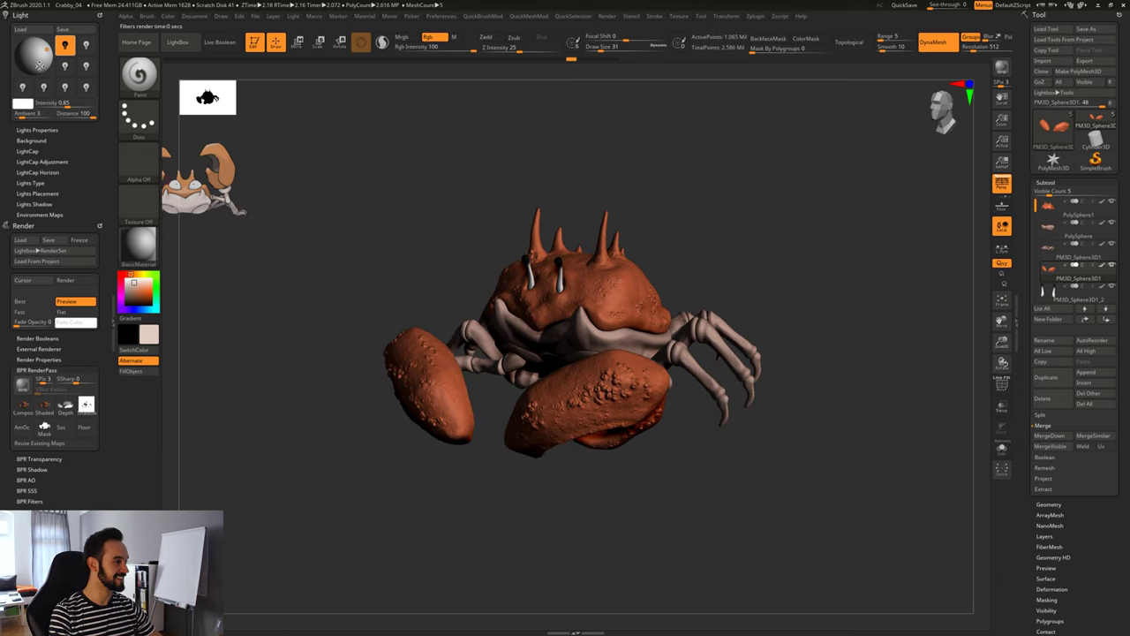
{"action": "left_click_drag", "start_coordinate": [45, 52], "coordinate": [44, 54]}
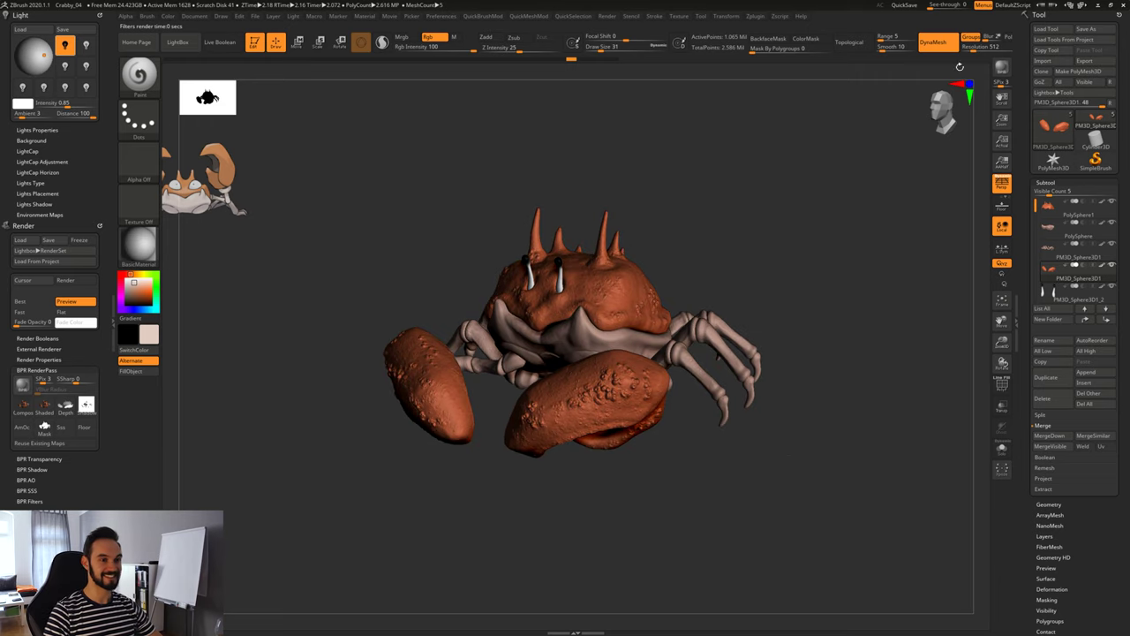
{"action": "left_click", "coordinate": [996, 69]}
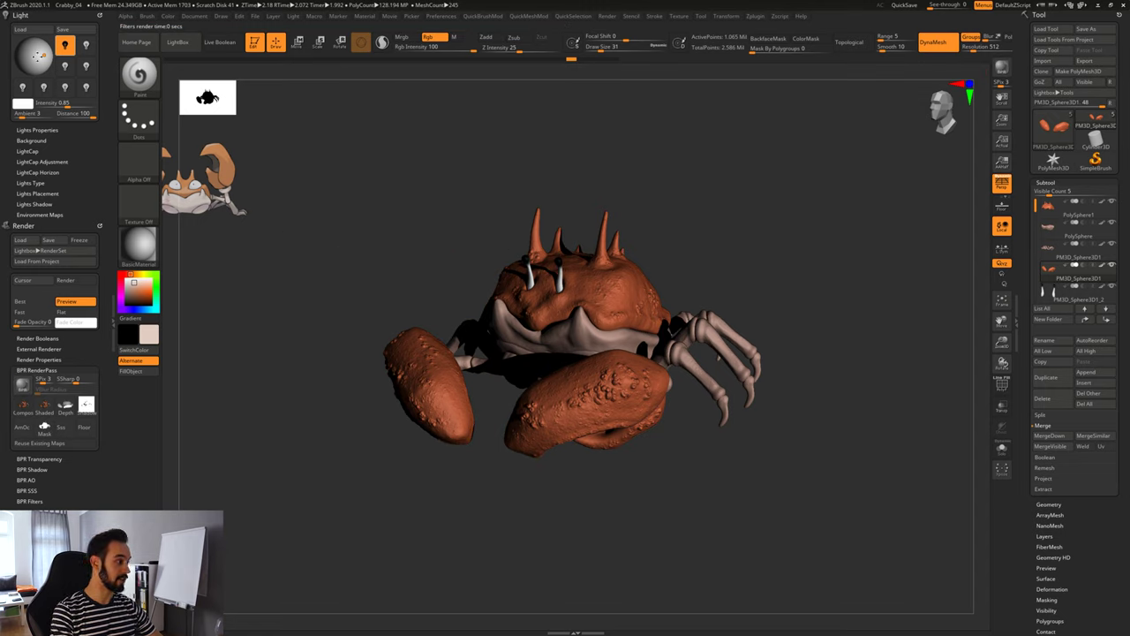
{"action": "left_click_drag", "start_coordinate": [39, 56], "coordinate": [24, 48]}
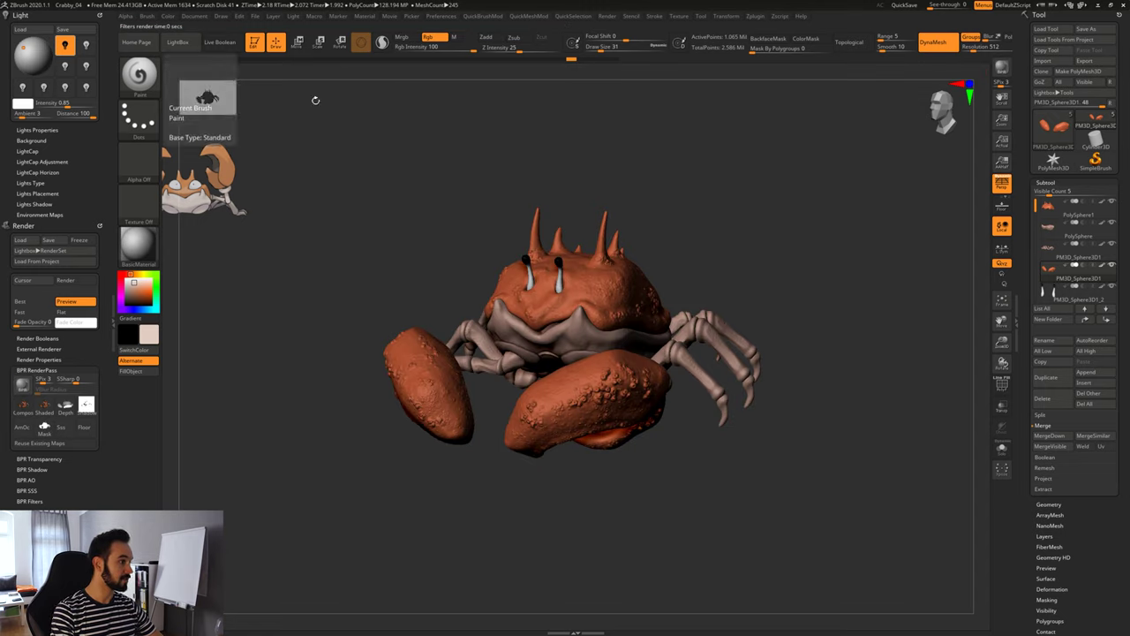
{"action": "key", "text": "shift+r"}
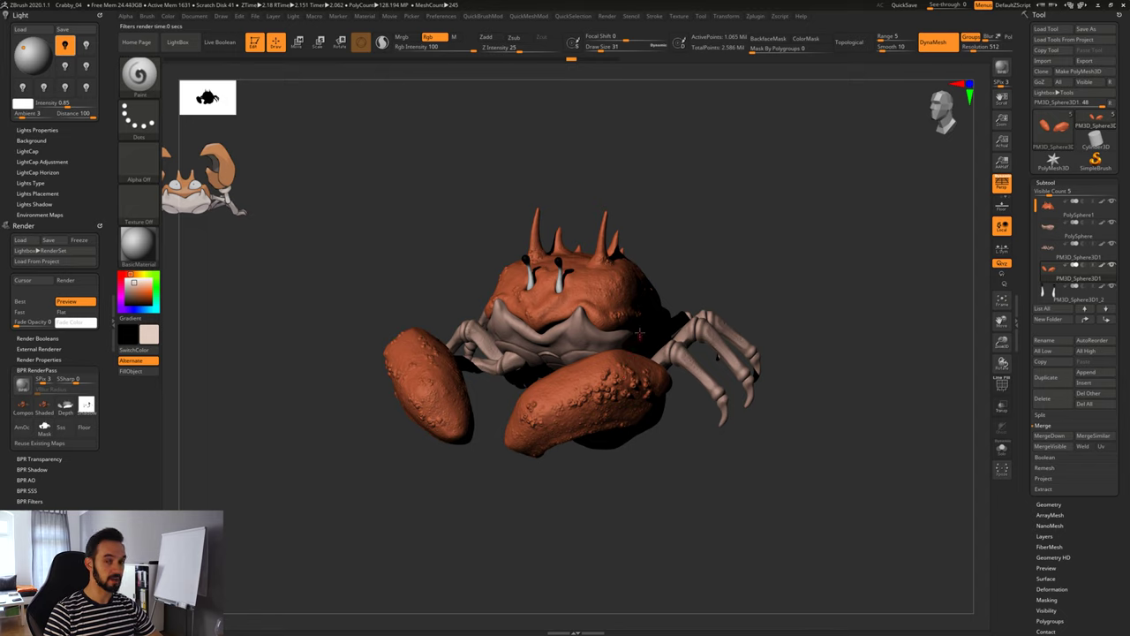
Set the BPR Shadow GStrength to 0.7 and Angle to 15, and render the crab.
{"action": "left_click", "coordinate": [27, 15]}
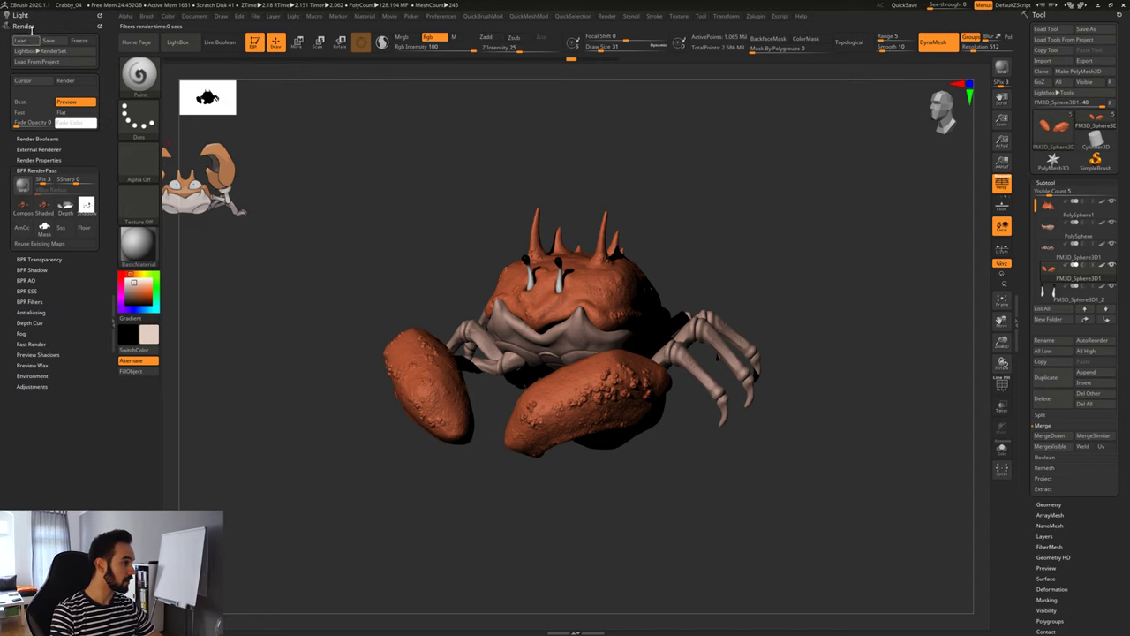
{"action": "left_click", "coordinate": [39, 168]}
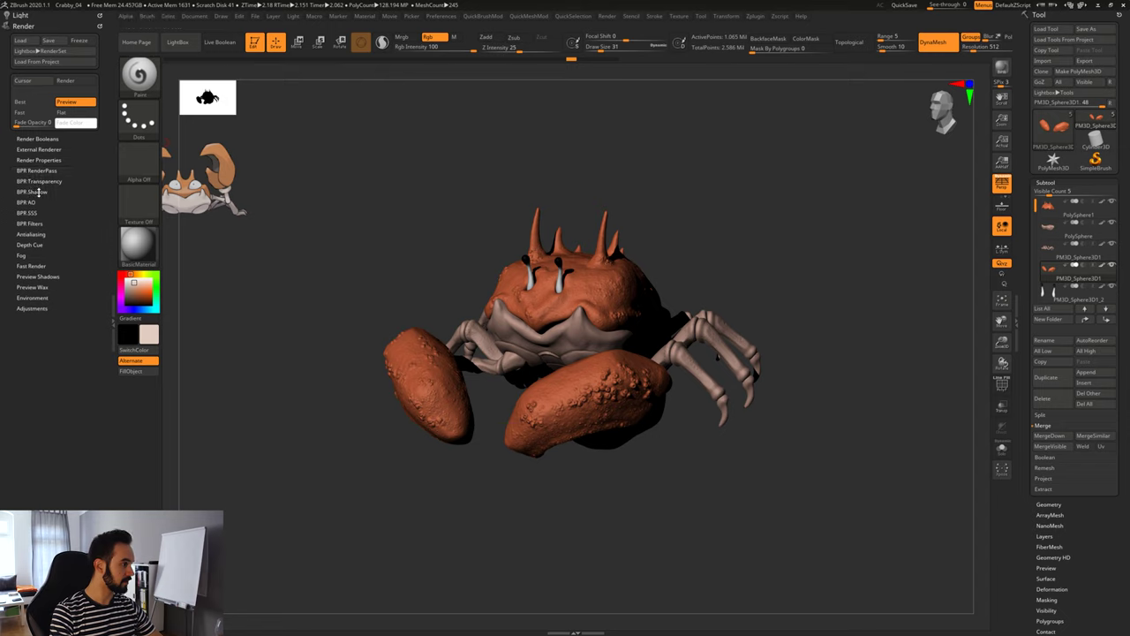
{"action": "left_click", "coordinate": [39, 192]}
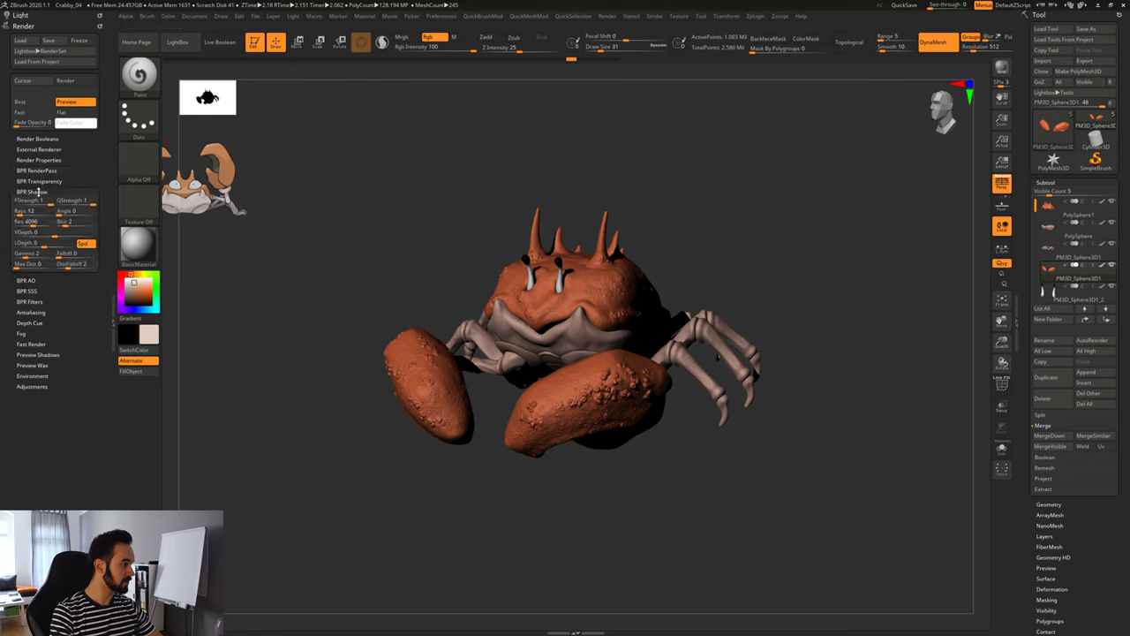
{"action": "left_click", "coordinate": [87, 202]}
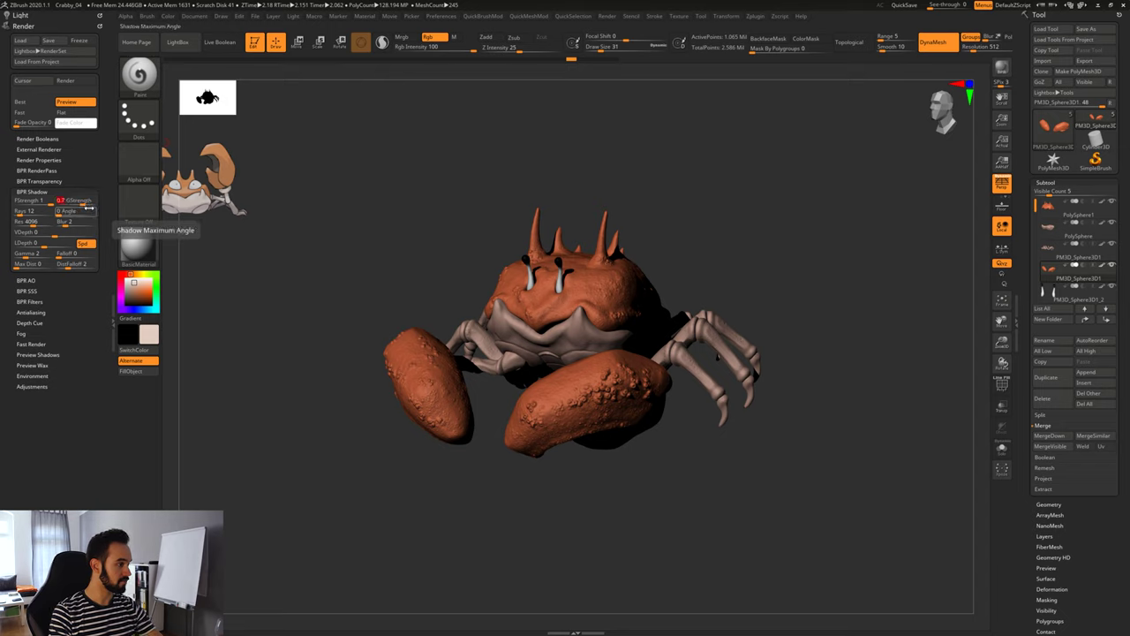
{"action": "left_click", "coordinate": [84, 201]}
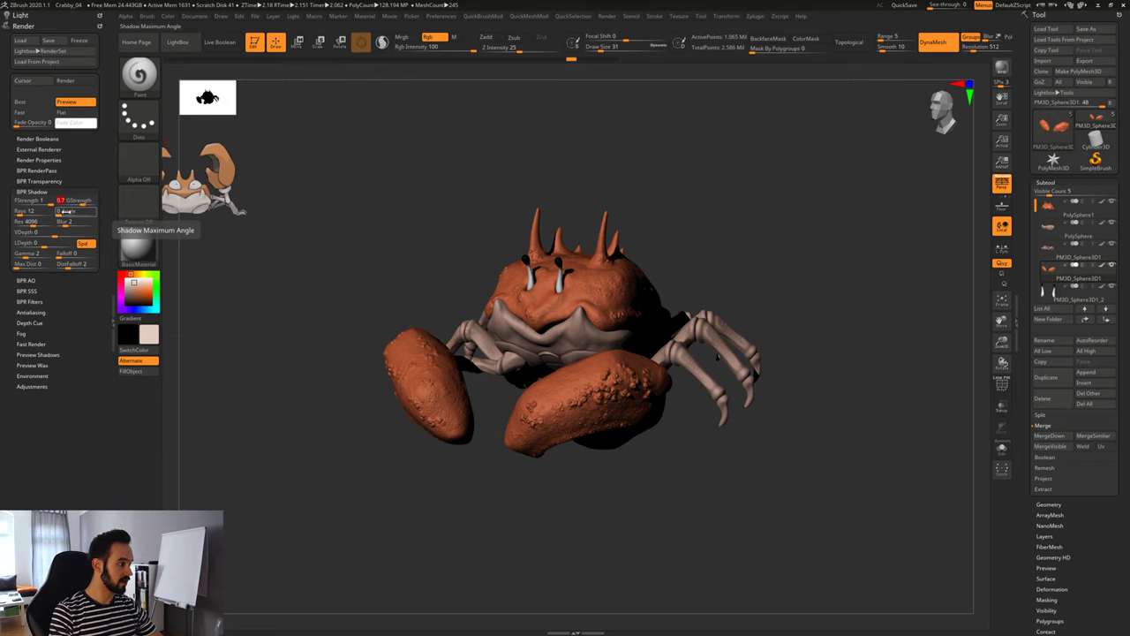
{"action": "left_click", "coordinate": [69, 211]}
{"action": "type", "text": "15"}
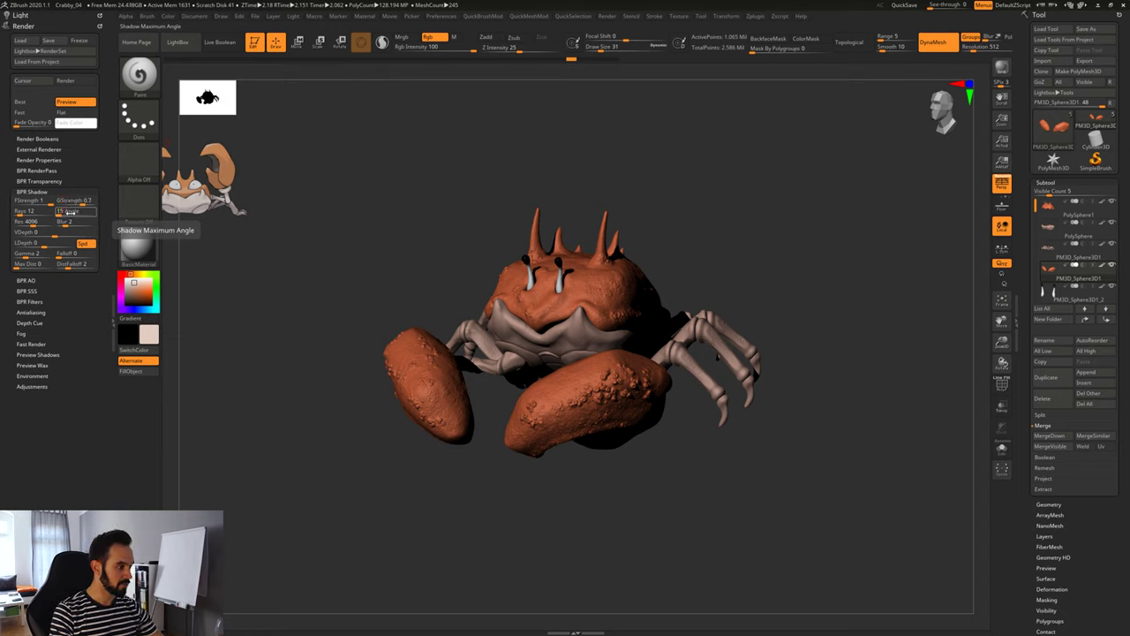
{"action": "left_click", "coordinate": [1001, 67]}
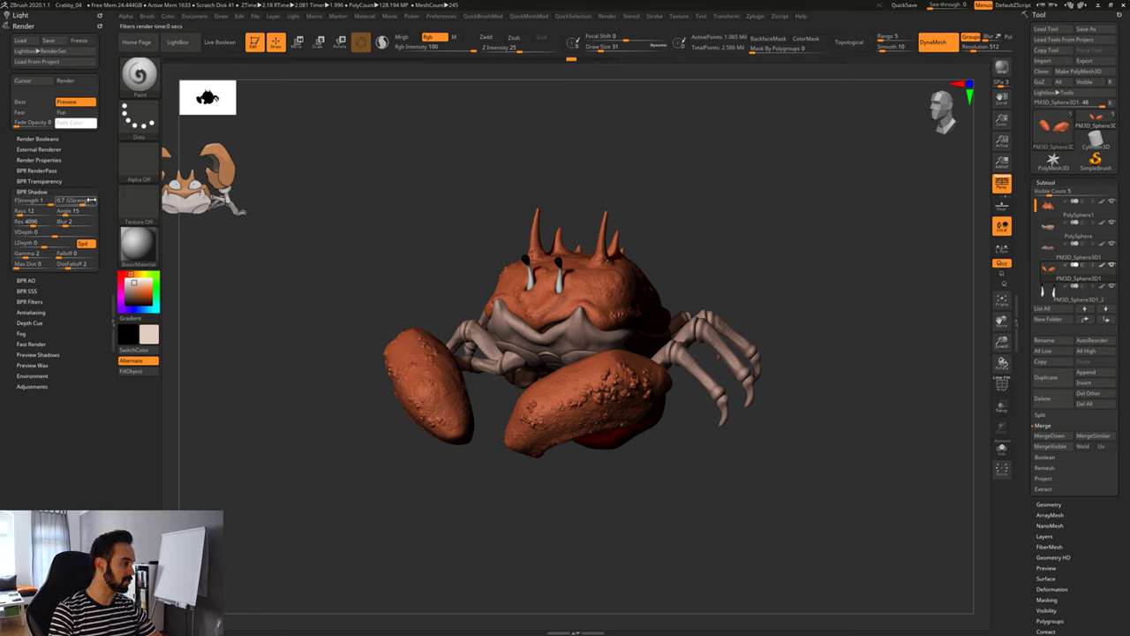
Lower the BPR Shadow GStrength to 0.5 and render the crab again.
{"action": "left_click_drag", "start_coordinate": [90, 200], "coordinate": [98, 220]}
{"action": "type", "text": "0"}
{"action": "key", "text": "Return"}
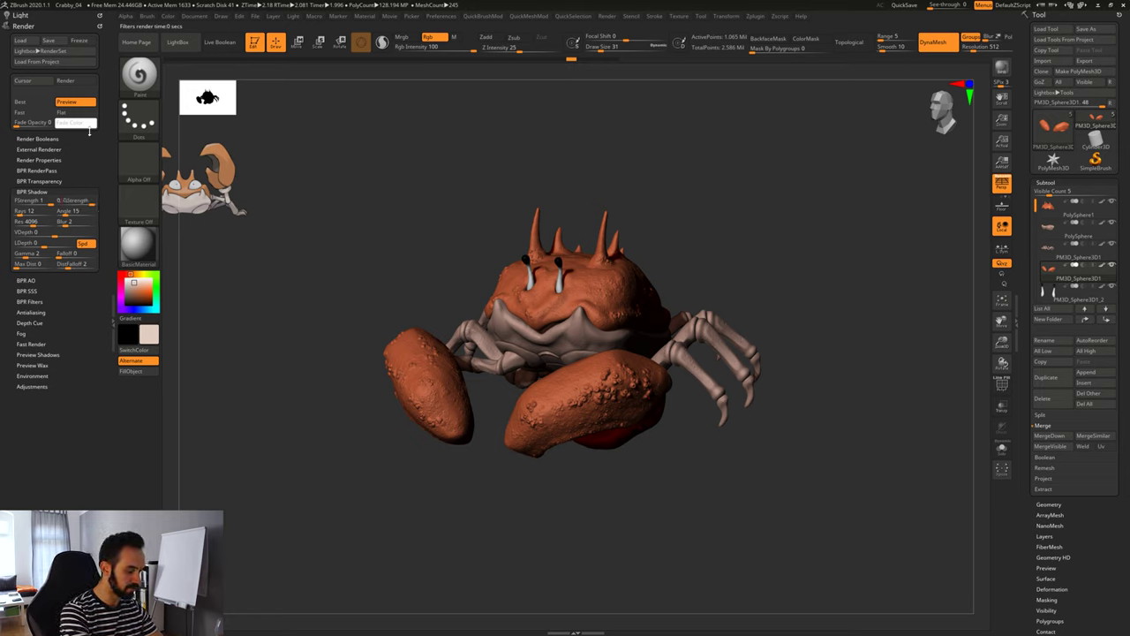
{"action": "type", "text": "0.5"}
{"action": "key", "text": "Return"}
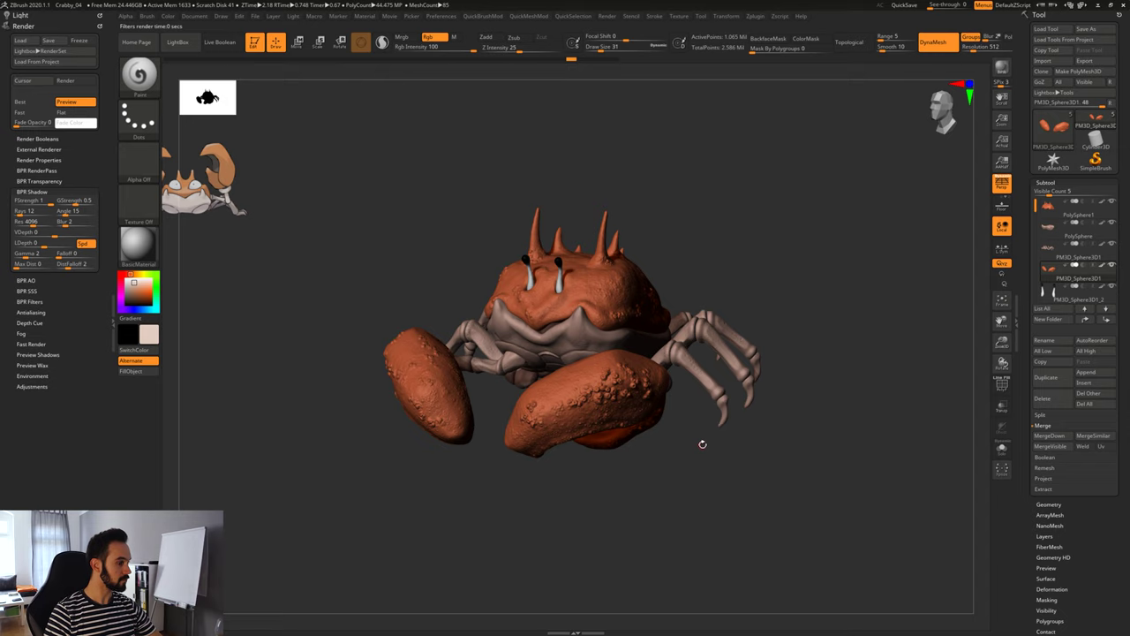
Turn on the floor grid and render the crab with its shadow cast on the floor.
{"action": "left_click", "coordinate": [1001, 205]}
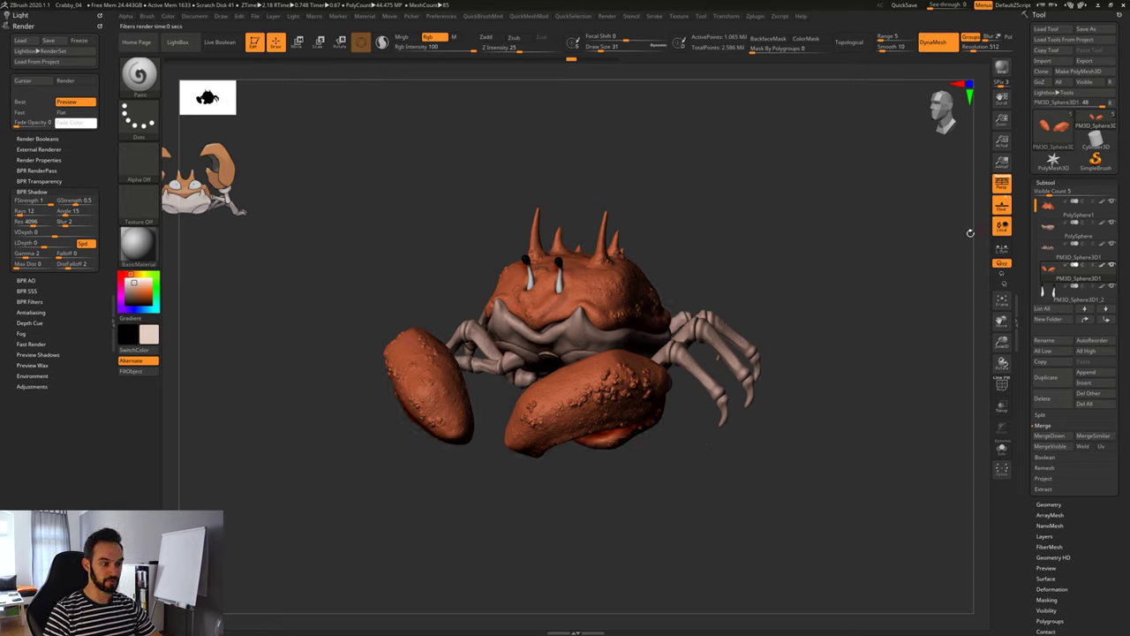
{"action": "left_click_drag", "start_coordinate": [843, 356], "coordinate": [733, 320], "text": "alt"}
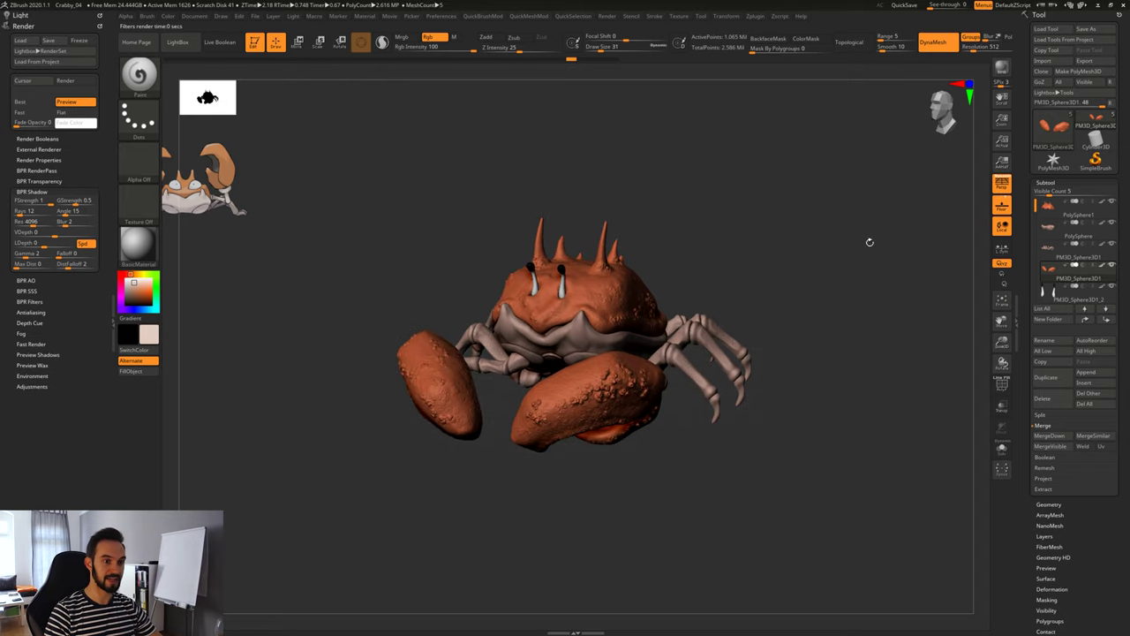
{"action": "key", "text": "shift+r"}
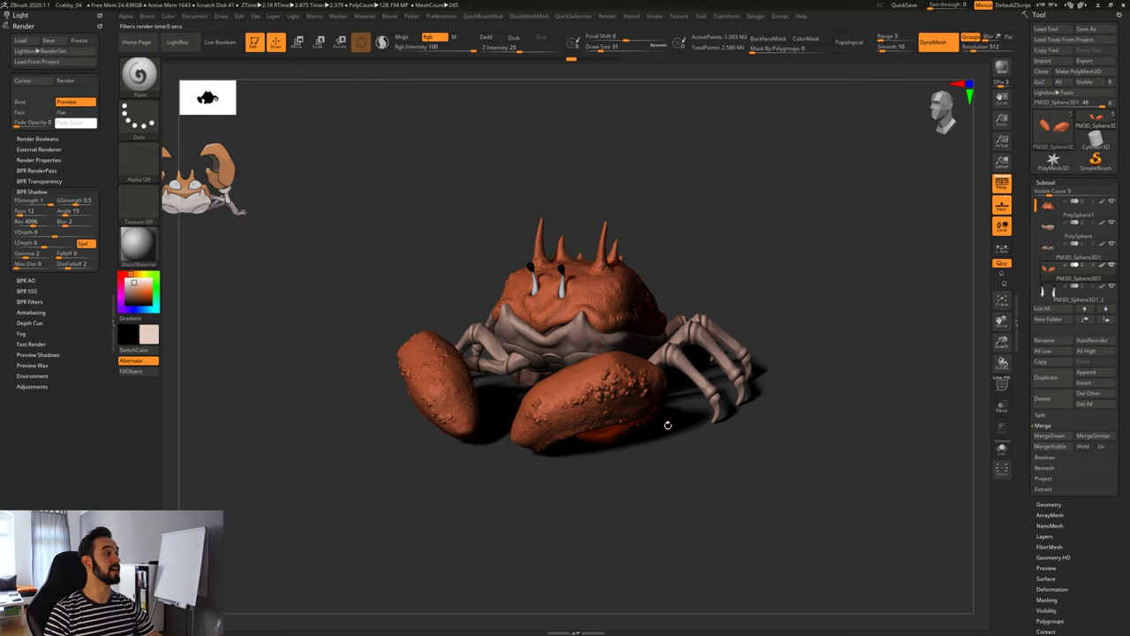
Set the BPR Shadow FStrength to 0.3 and Rays to 73.
{"action": "left_click", "coordinate": [39, 201]}
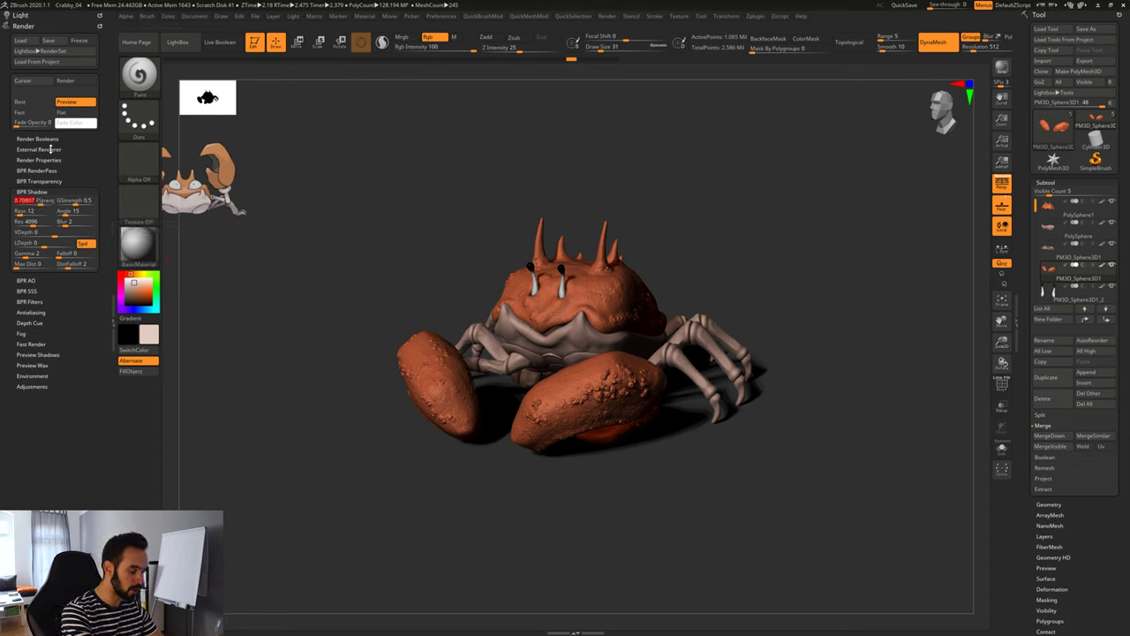
{"action": "type", "text": "0.7"}
{"action": "key", "text": "Return"}
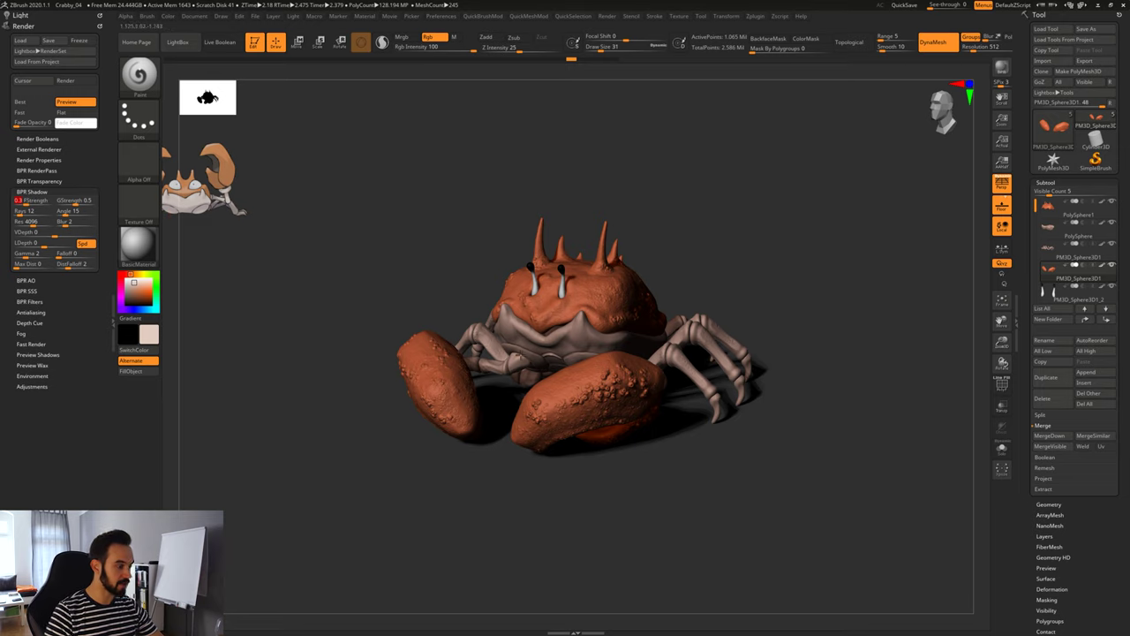
{"action": "left_click_drag", "start_coordinate": [19, 212], "coordinate": [25, 212]}
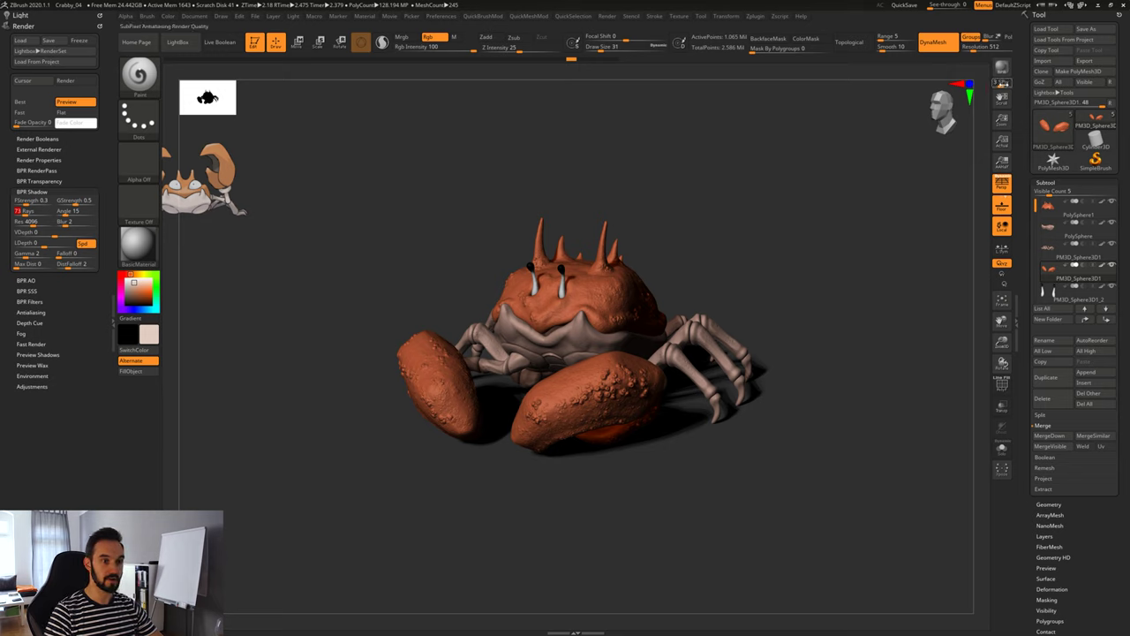
Render the crab with BPR using the current shadow settings and bring up its render passes.
{"action": "left_click", "coordinate": [1002, 76]}
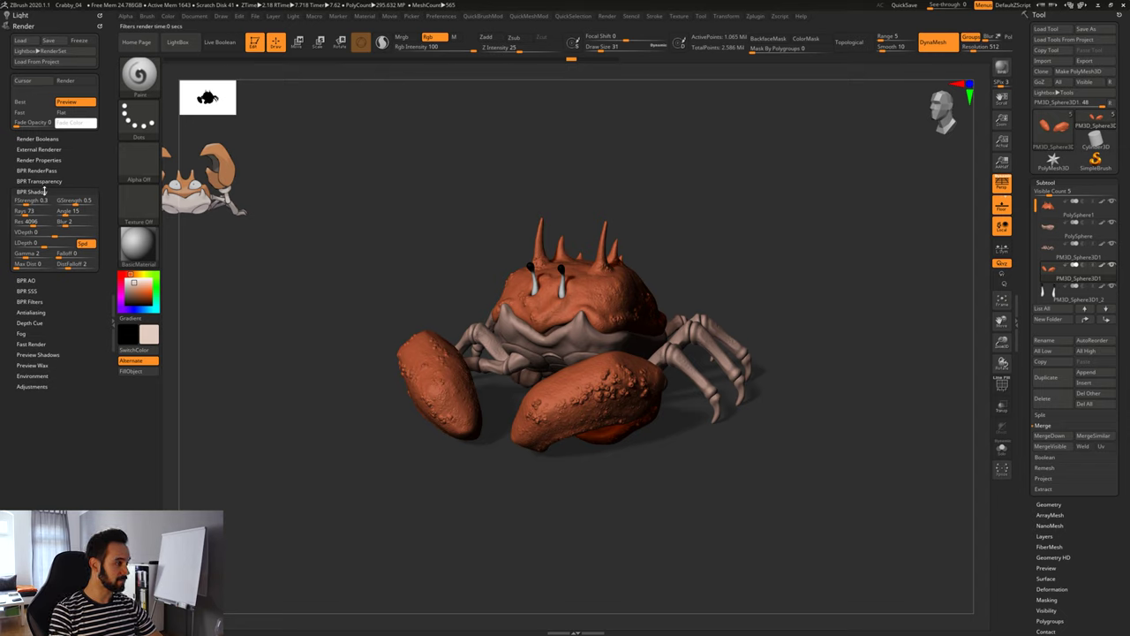
{"action": "left_click", "coordinate": [29, 171]}
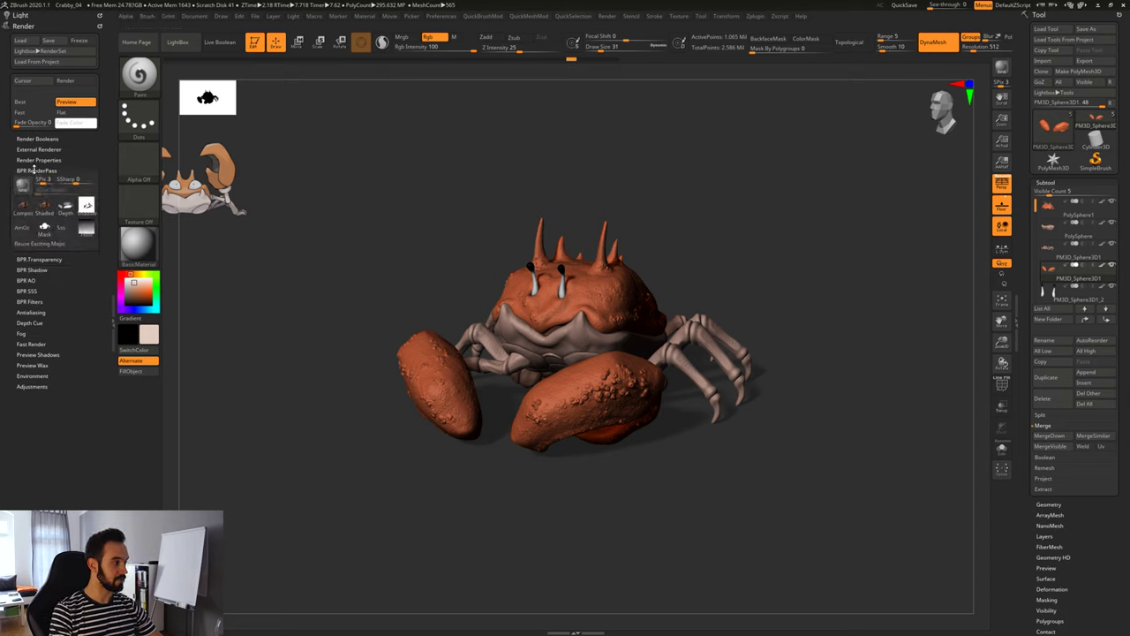
{"action": "mouse_move", "coordinate": [41, 206]}
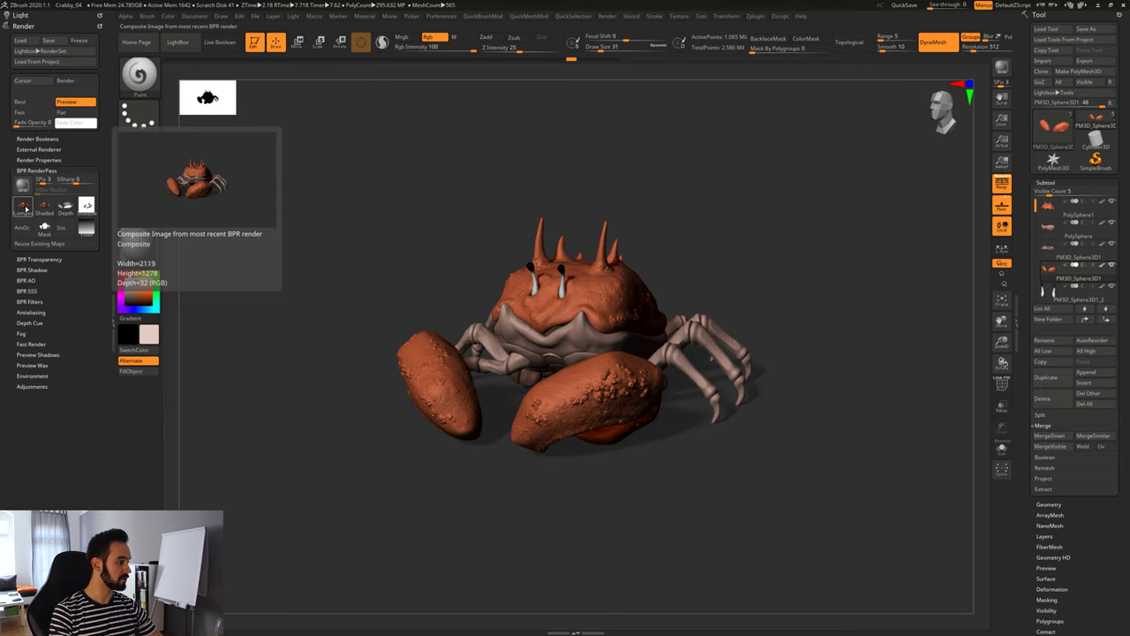
Export the composite pass as BPR_Composite_01.psd and the mask pass as BPR_Mask.psd into the BPR folder inside Renderings.
{"action": "left_click", "coordinate": [25, 208]}
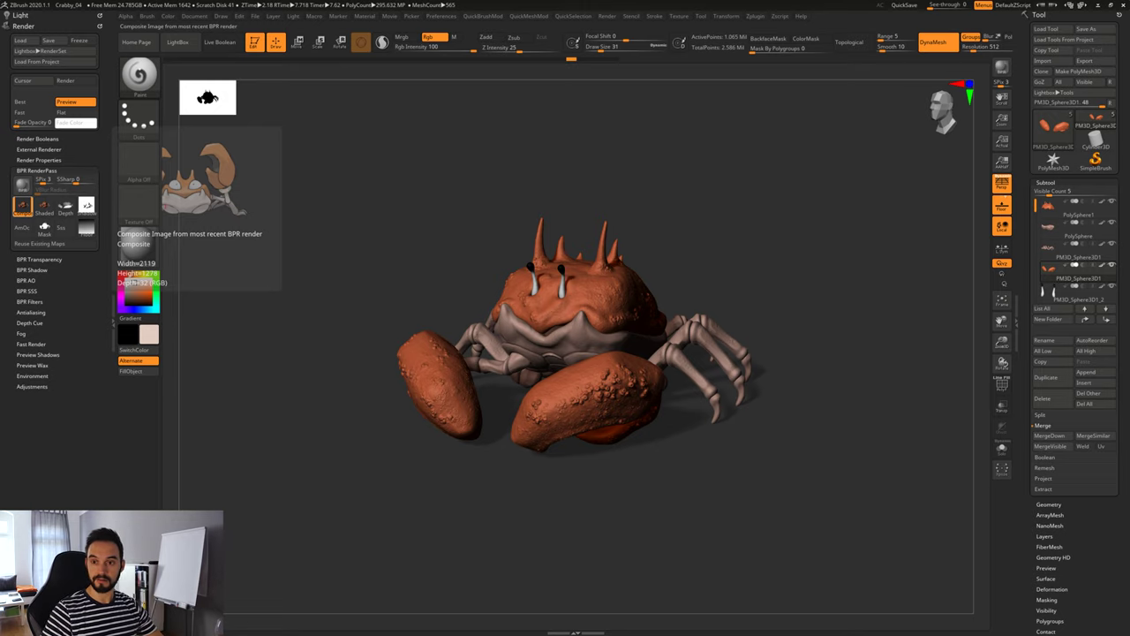
{"action": "left_click_drag", "start_coordinate": [1129, 130], "coordinate": [690, 83]}
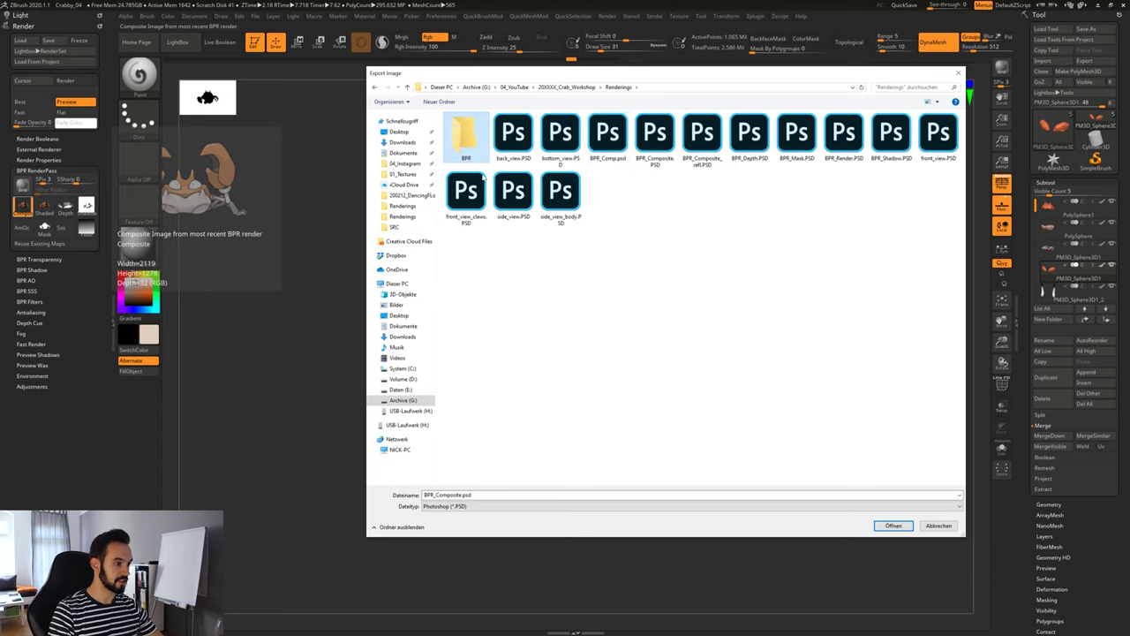
{"action": "double_click", "coordinate": [467, 141]}
{"action": "left_click", "coordinate": [450, 495]}
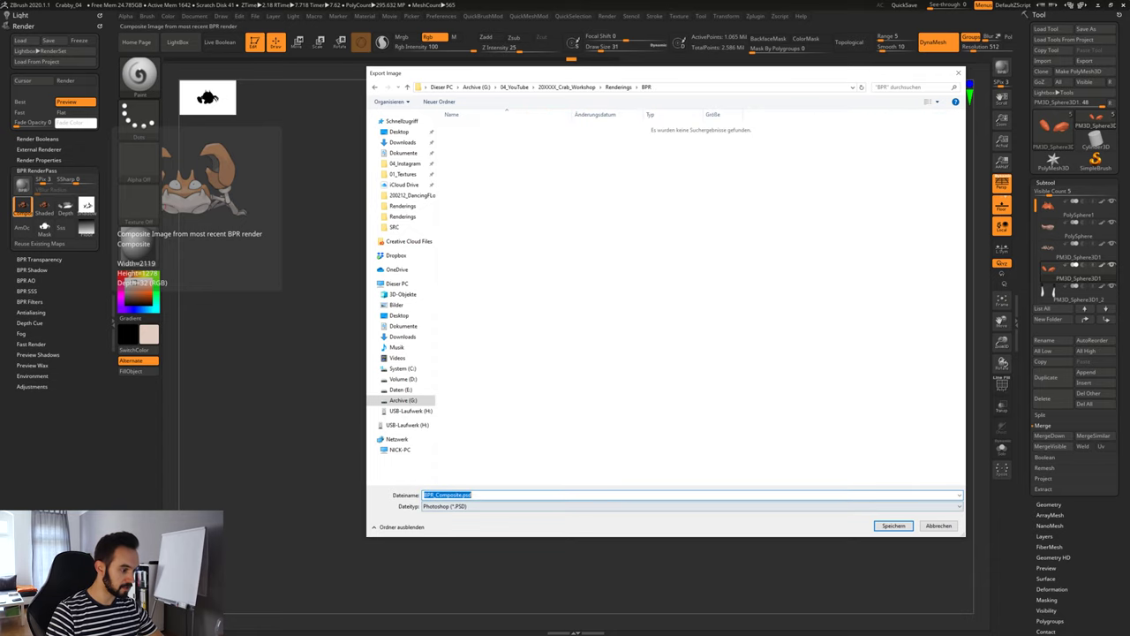
{"action": "left_click", "coordinate": [450, 495]}
{"action": "left_click_drag", "start_coordinate": [462, 495], "coordinate": [408, 484]}
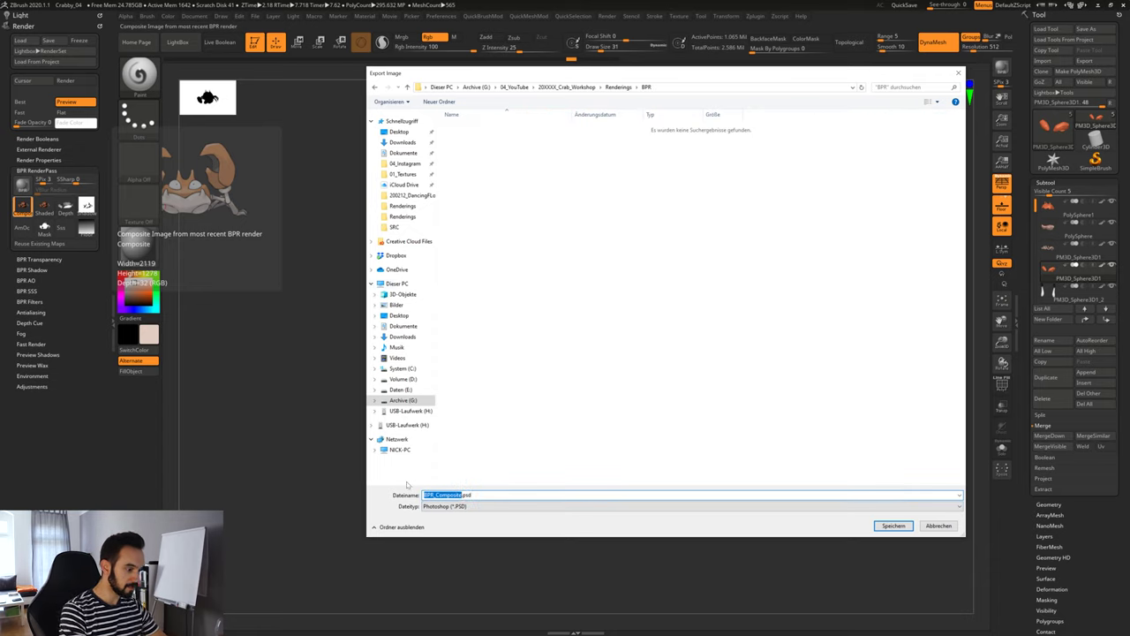
{"action": "left_click", "coordinate": [459, 495]}
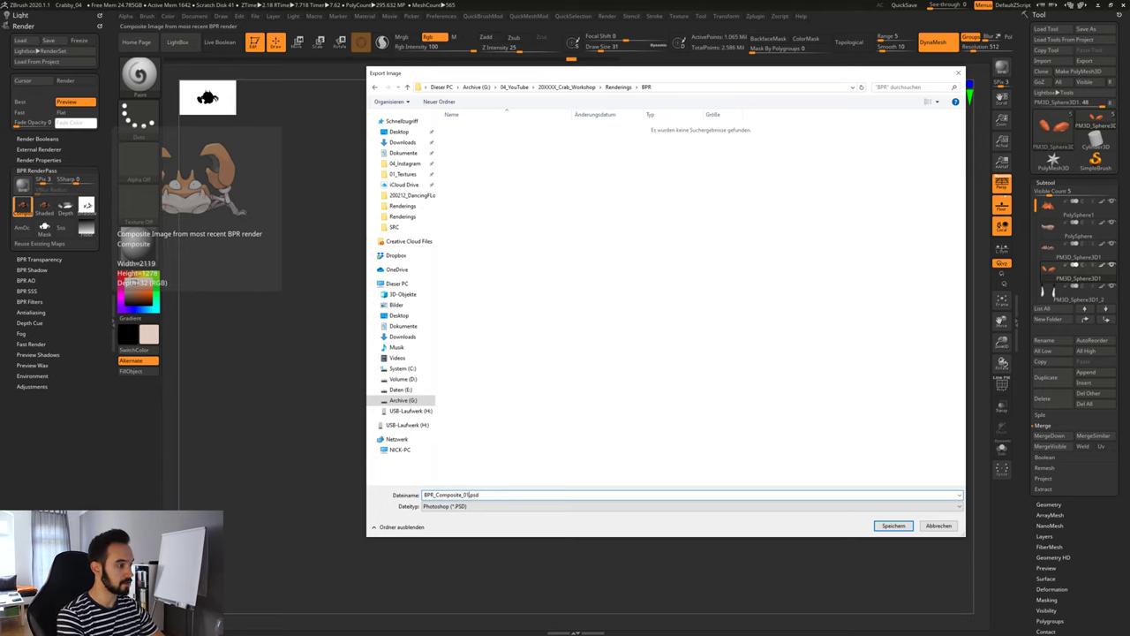
{"action": "key", "text": "Return"}
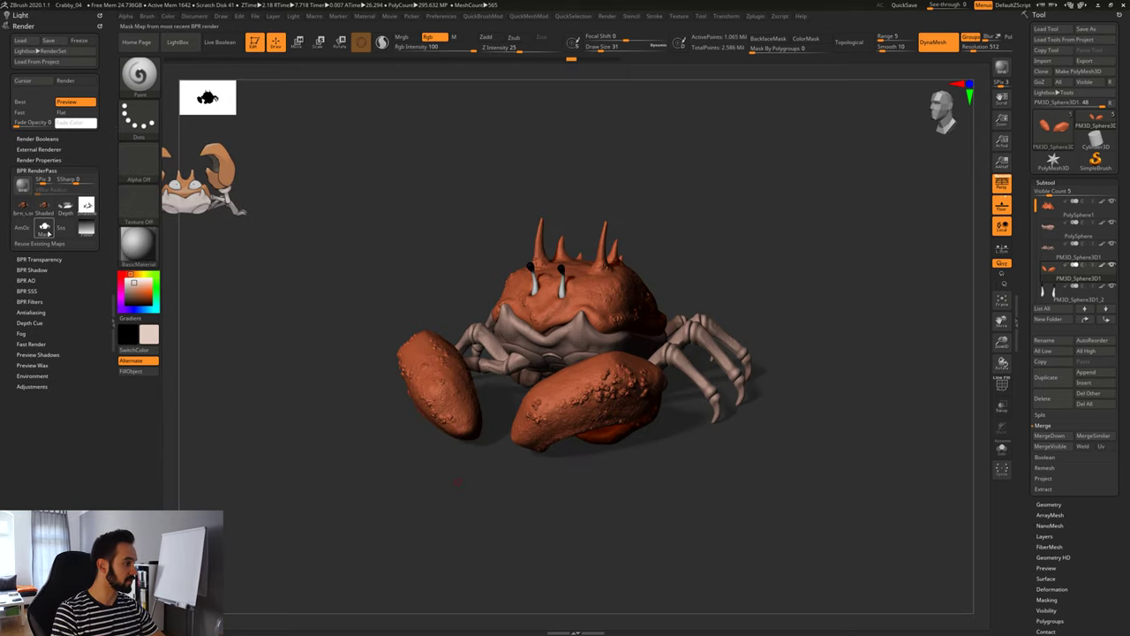
{"action": "left_click", "coordinate": [44, 230]}
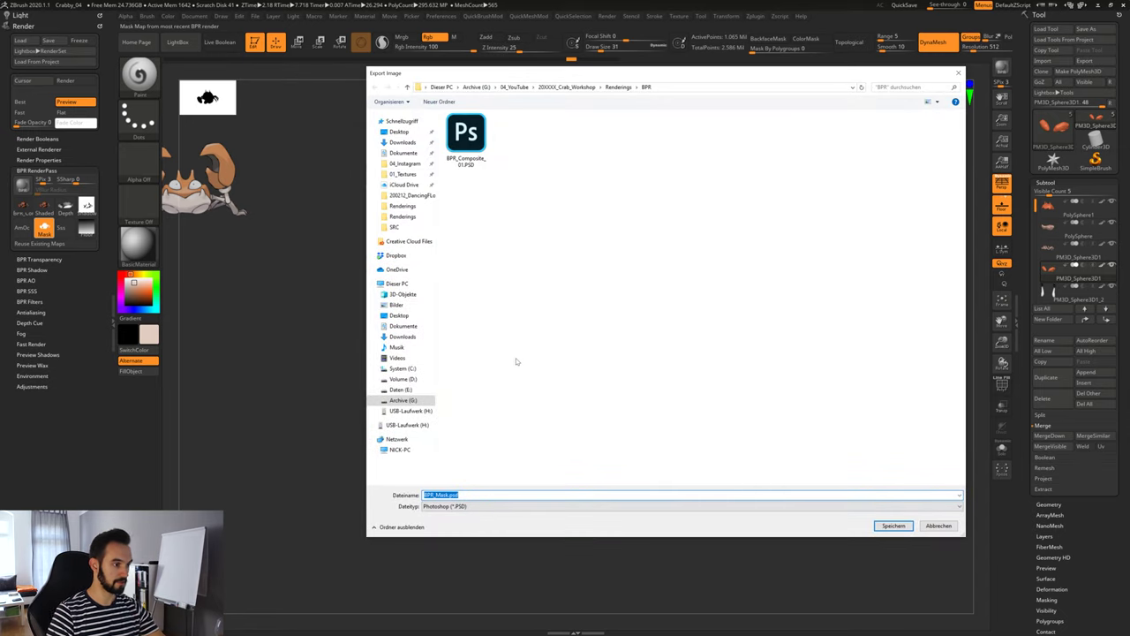
{"action": "key", "text": "Return"}
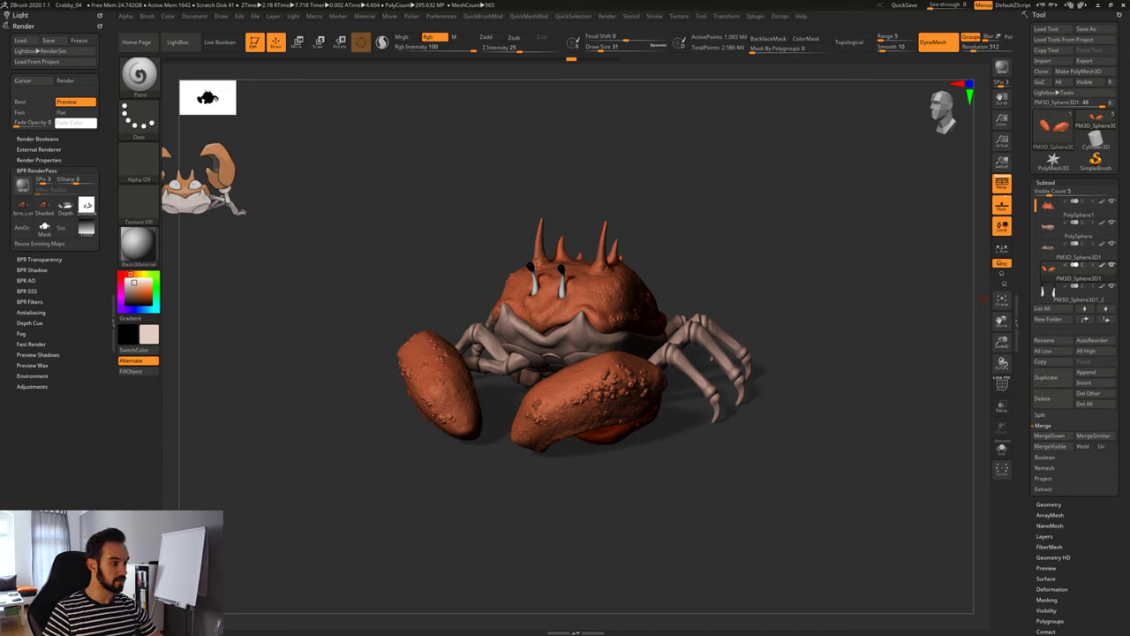
Check the file formats offered for exporting the composite pass without exporting it, and hide the light and render settings.
{"action": "left_click", "coordinate": [29, 27]}
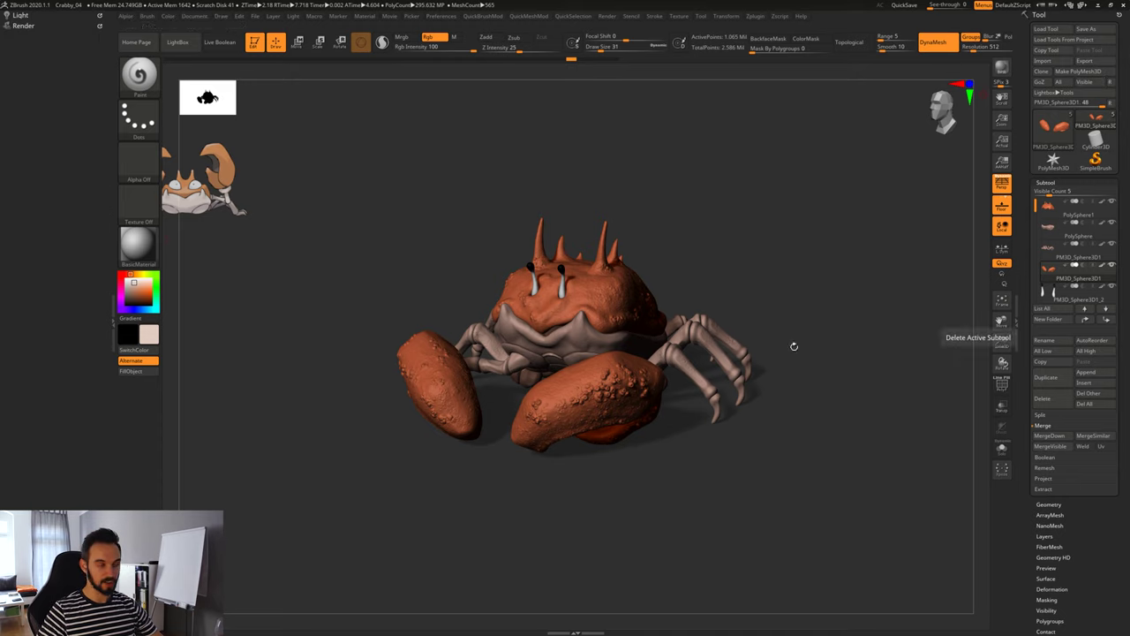
{"action": "left_click", "coordinate": [29, 25]}
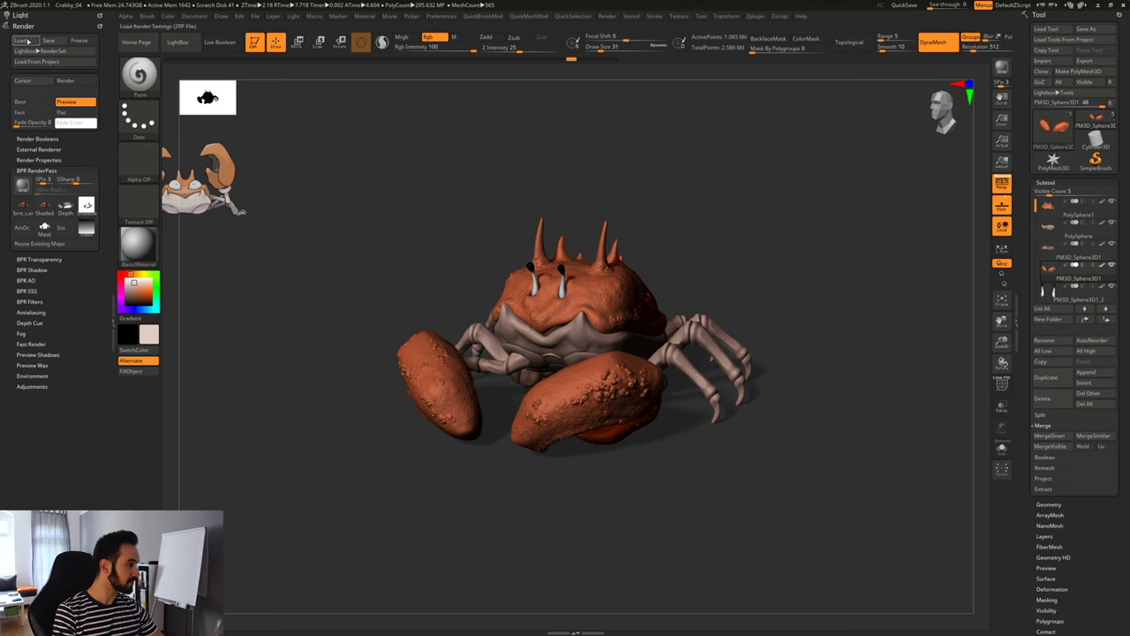
{"action": "left_click", "coordinate": [22, 211]}
{"action": "left_click", "coordinate": [454, 508]}
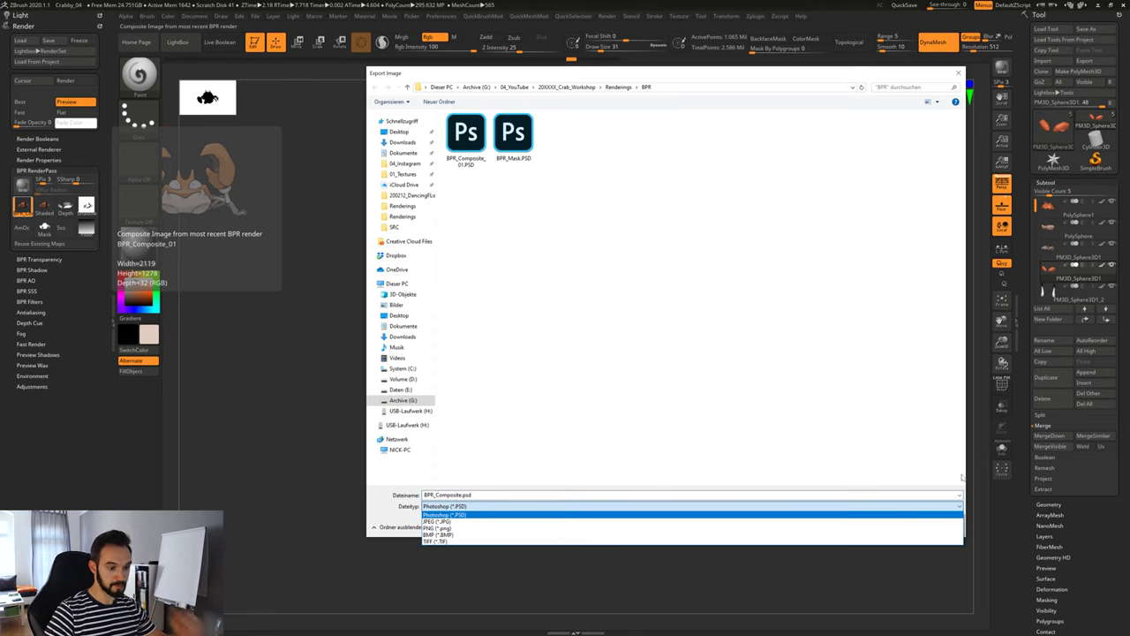
{"action": "left_click", "coordinate": [959, 73]}
{"action": "left_click", "coordinate": [959, 73]}
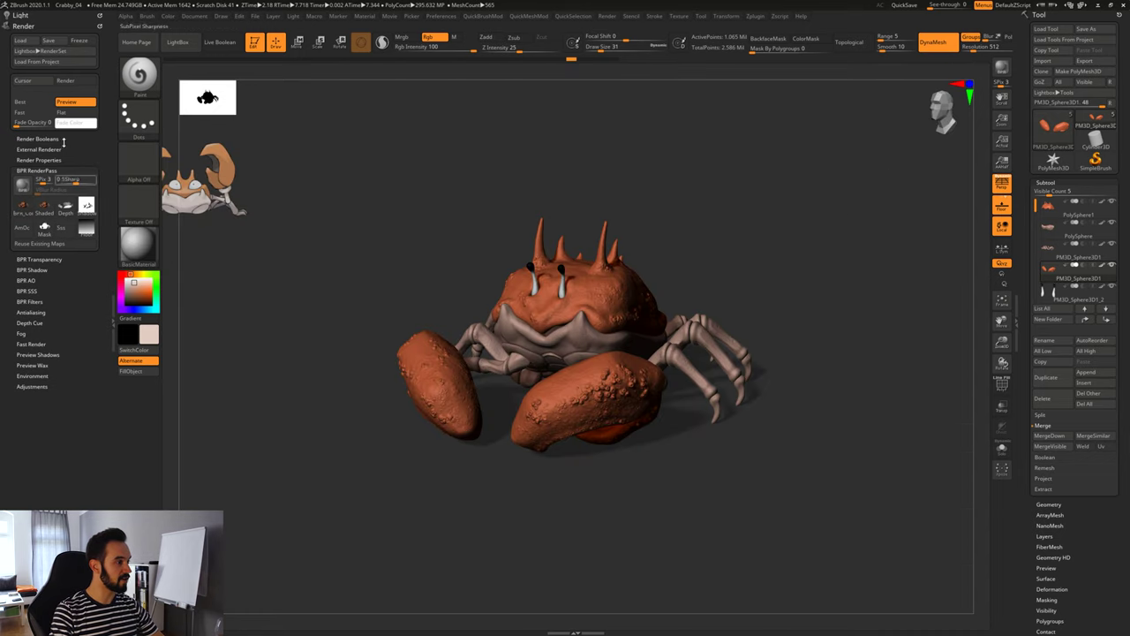
{"action": "left_click", "coordinate": [112, 322]}
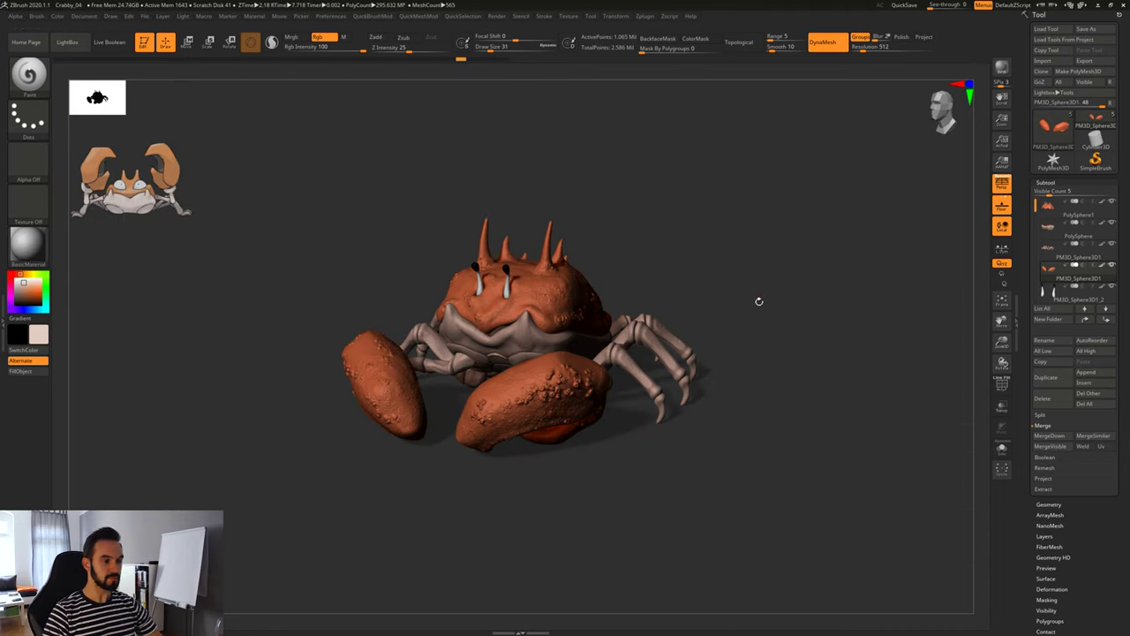